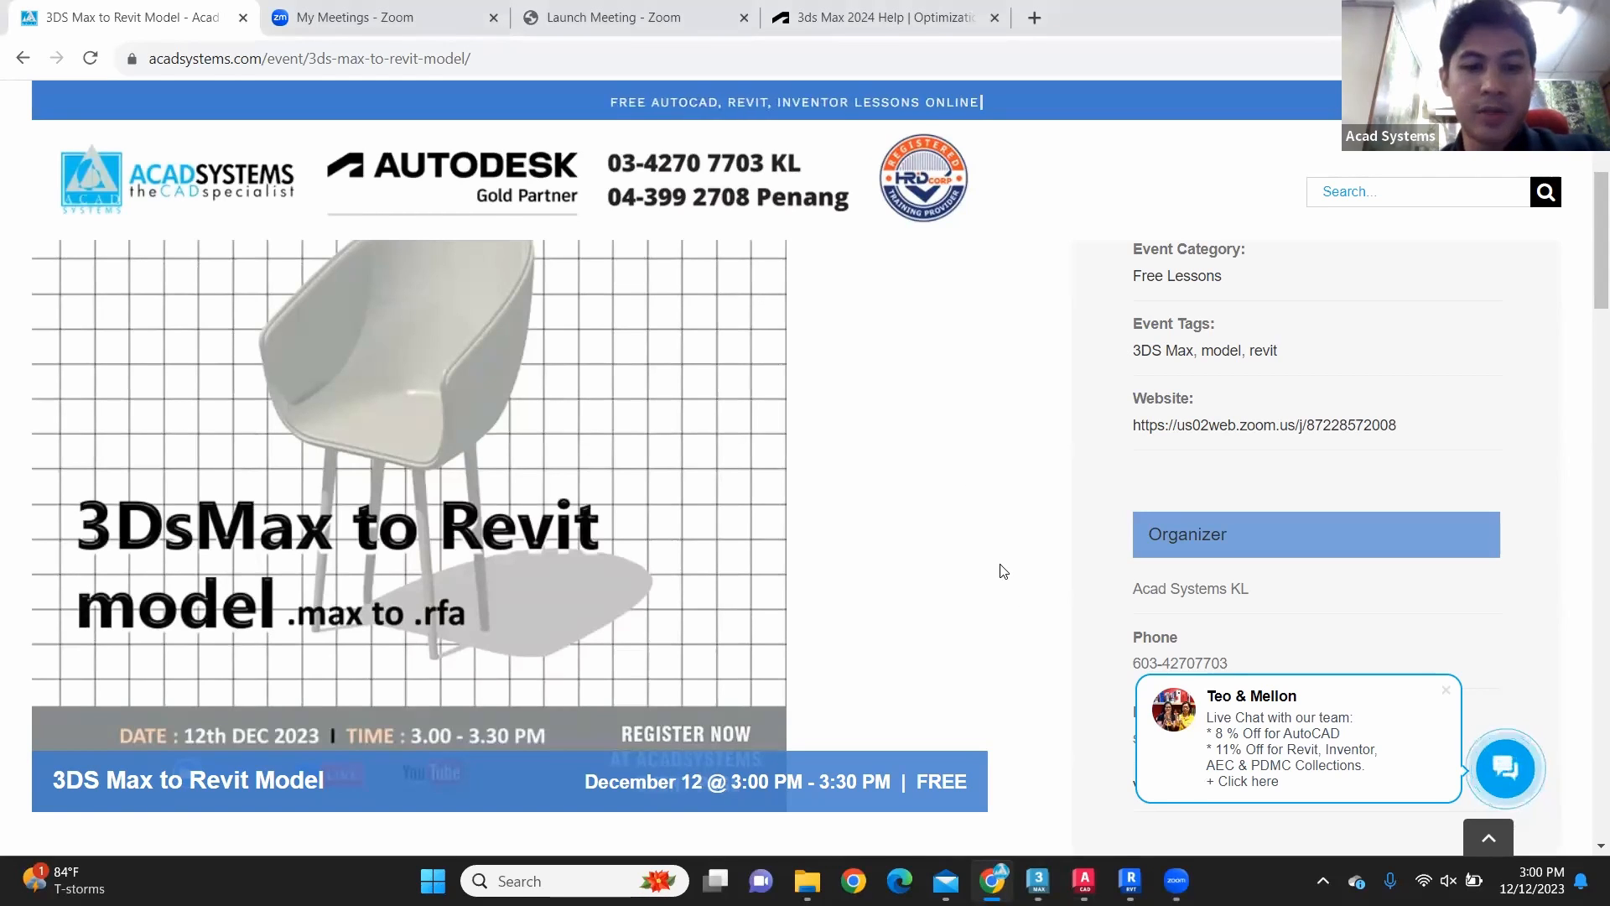
scroll(1003, 571, "up", 3)
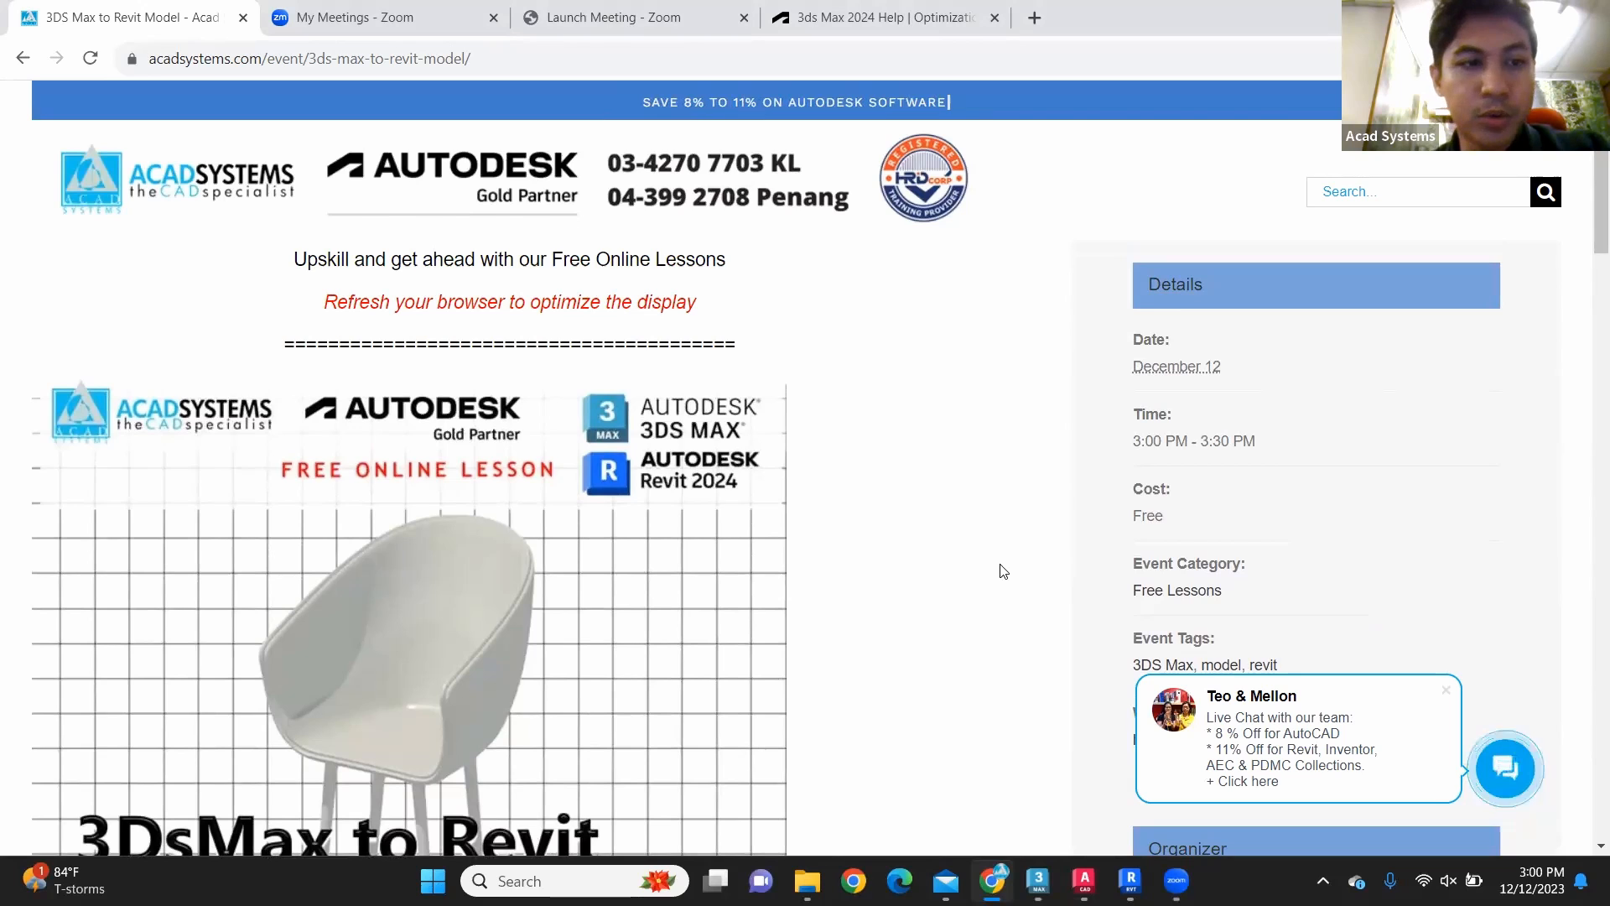
scroll(1003, 571, "down", 5)
scroll(1003, 571, "up", 1)
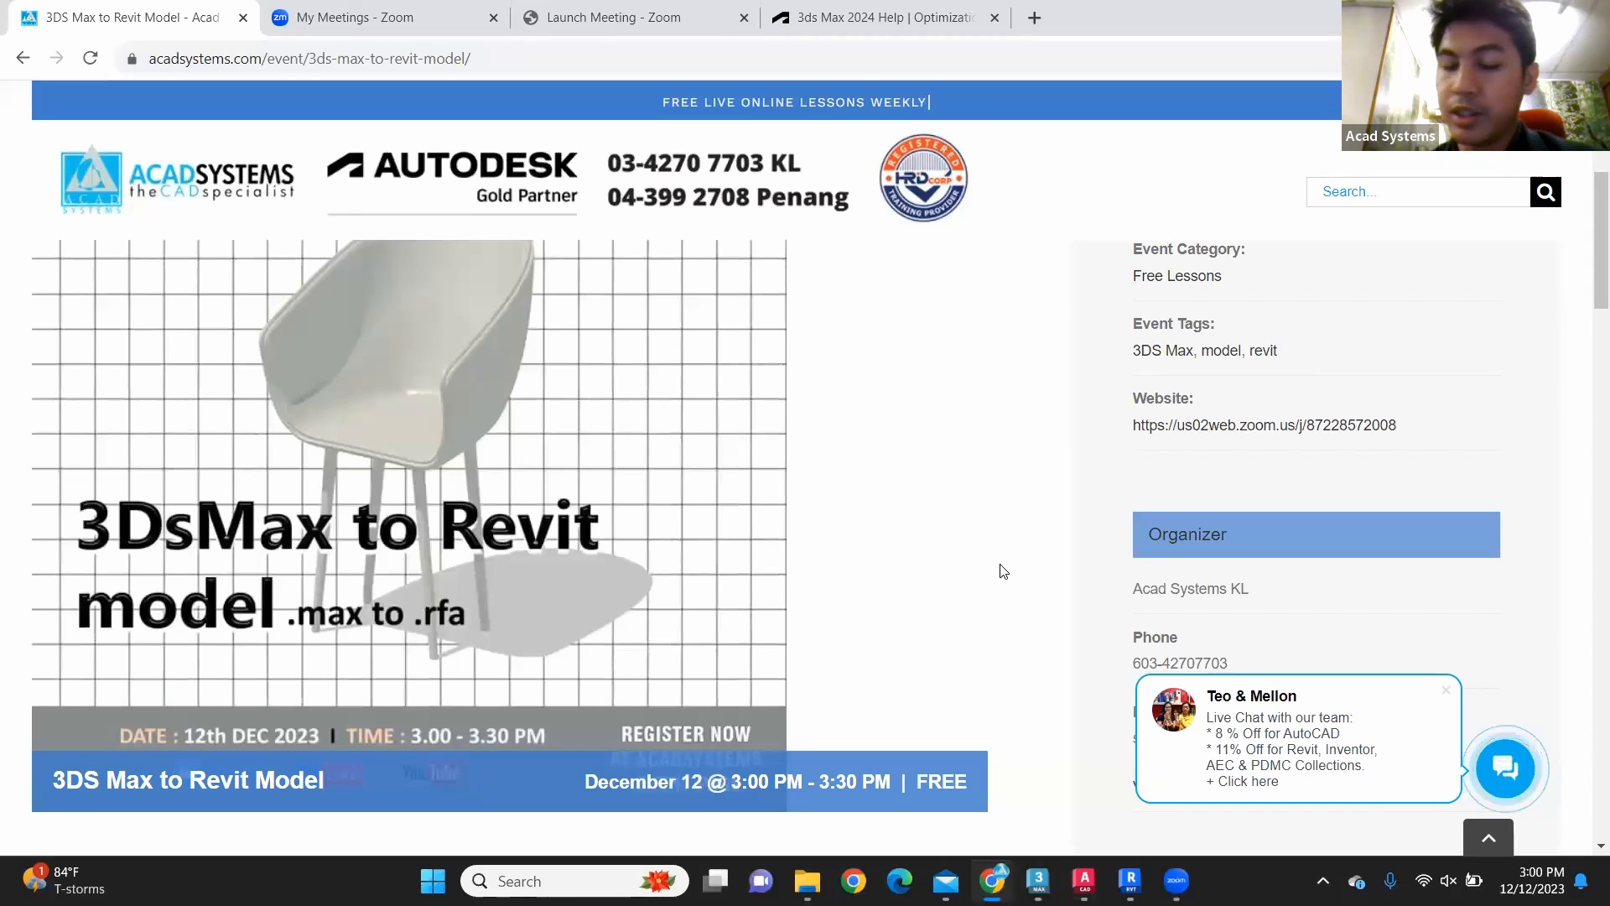
scroll(860, 484, "up", 1)
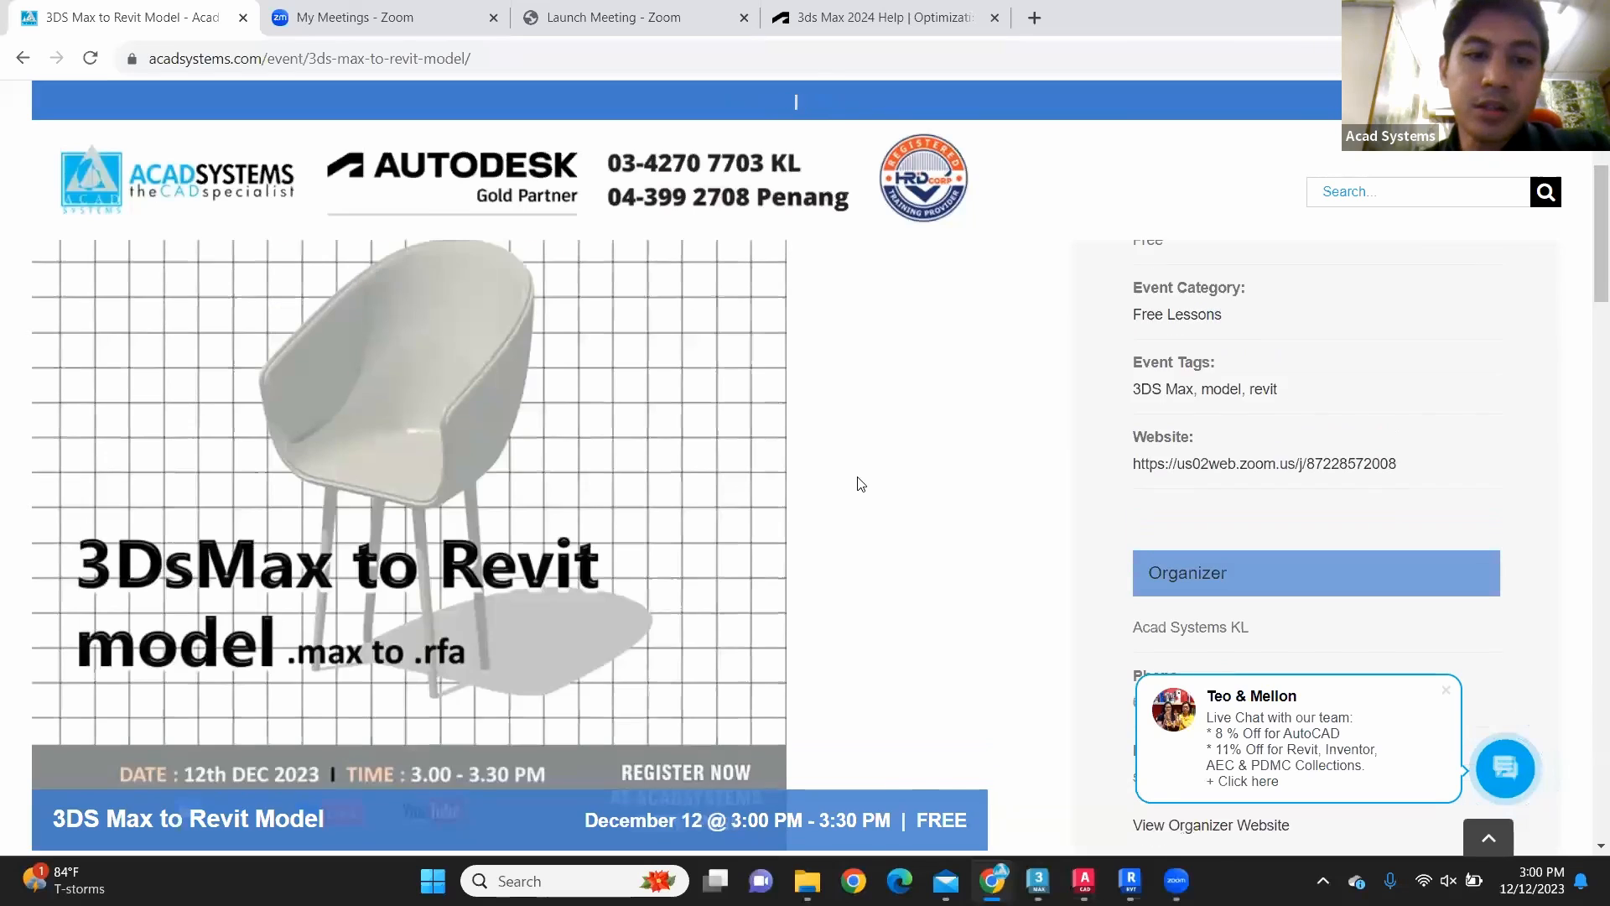
scroll(860, 484, "down", 1)
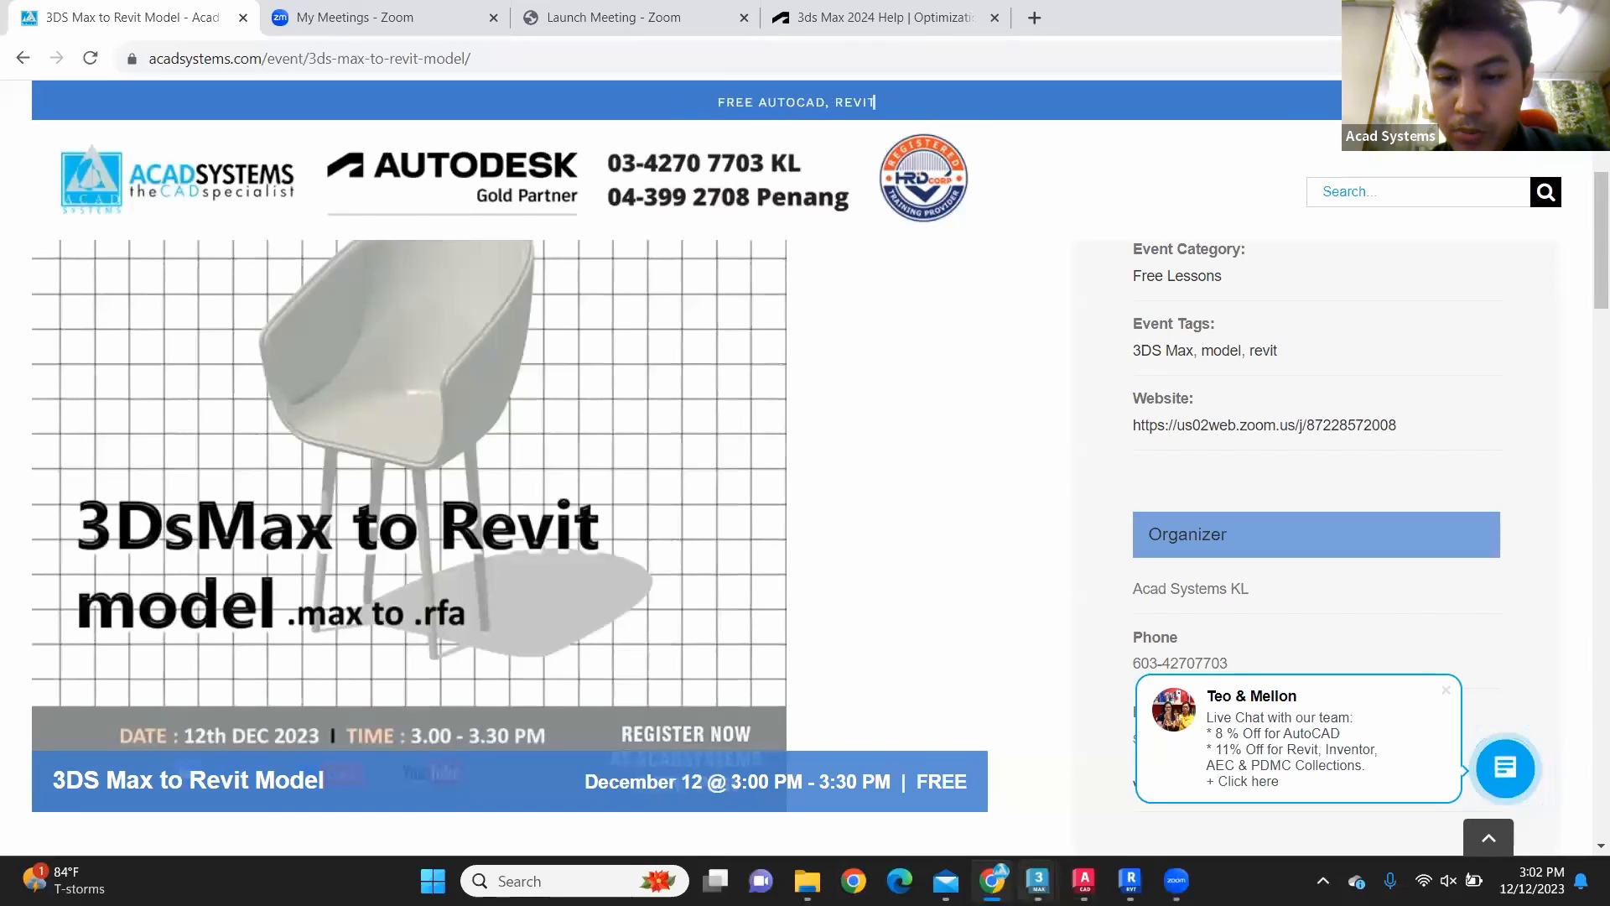
Step: Switch to 3ds Max and examine the chair model's seat shell and legs from several sides
mouse_move(1039, 880)
left_click(949, 768)
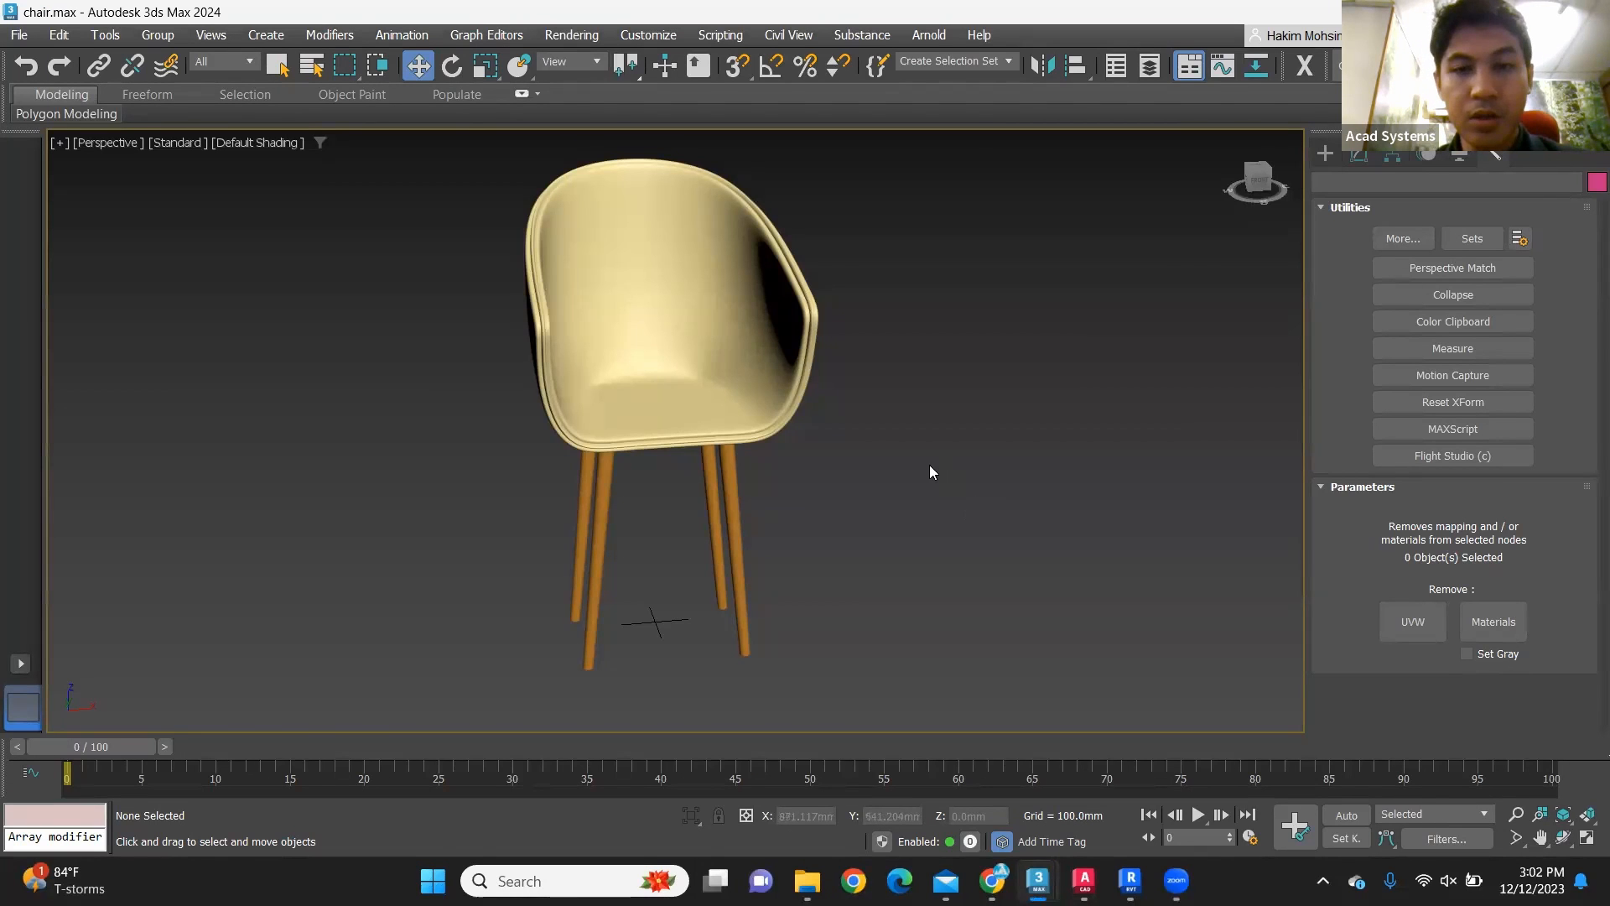
middle_click_drag(917, 554, 673, 564, "alt")
scroll(580, 537, "up", 8)
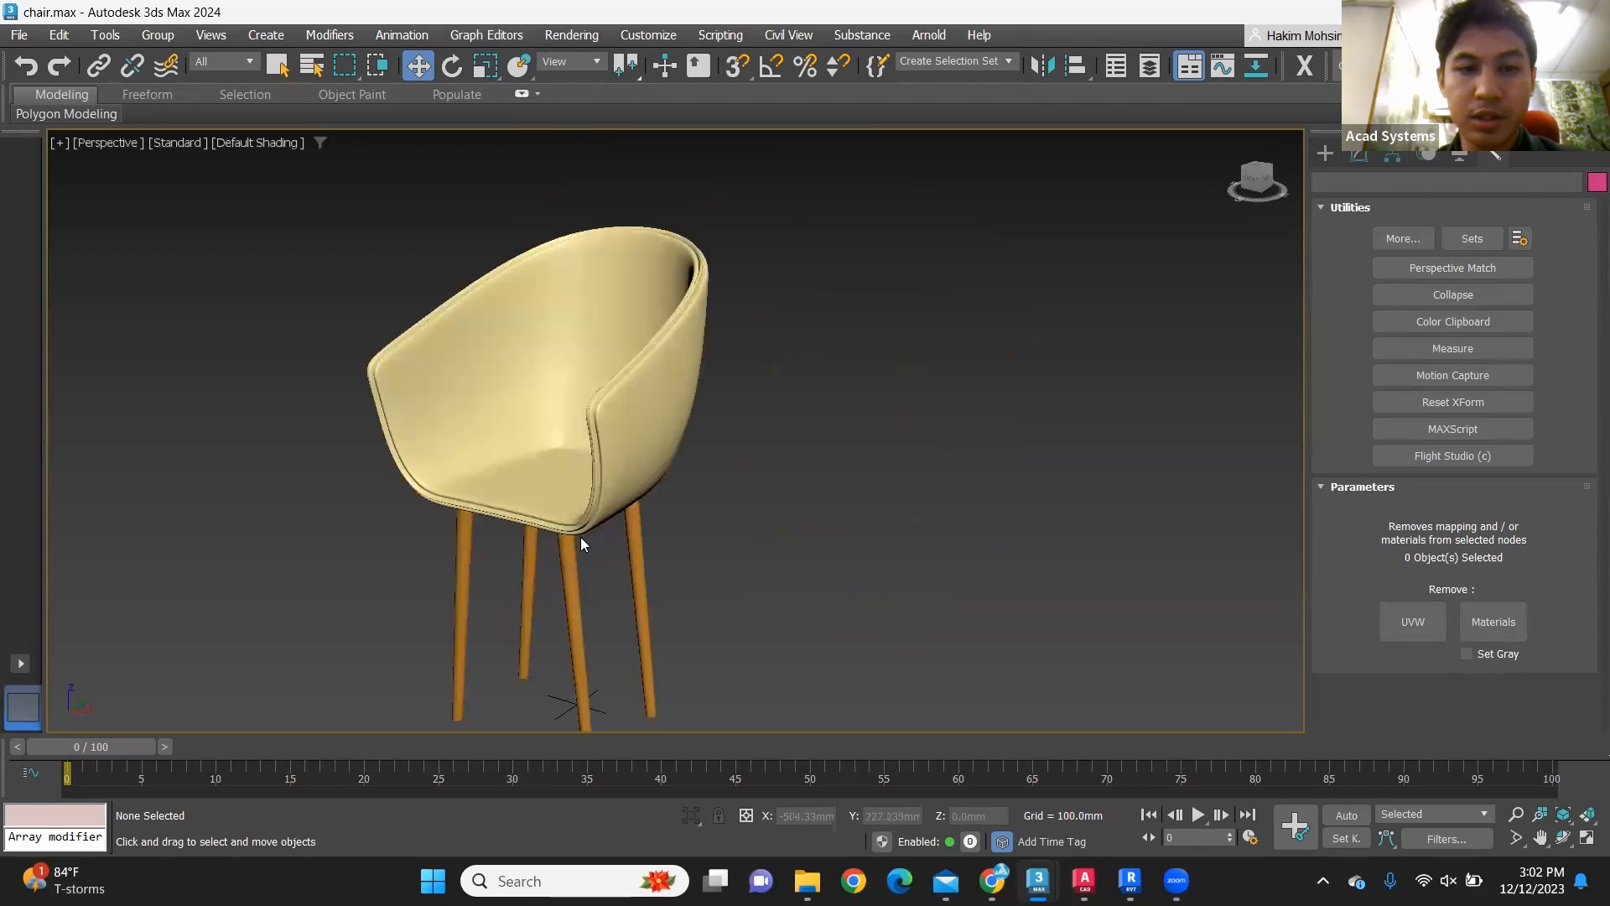
scroll(658, 464, "down", 5)
middle_click_drag(732, 466, 787, 465, "alt")
scroll(789, 470, "down", 6)
middle_click_drag(865, 534, 990, 395, "alt")
scroll(990, 395, "up", 5)
middle_click_drag(1078, 578, 715, 352, "alt")
scroll(914, 430, "down", 7)
scroll(762, 460, "up", 8)
scroll(808, 494, "down", 7)
scroll(717, 353, "up", 7)
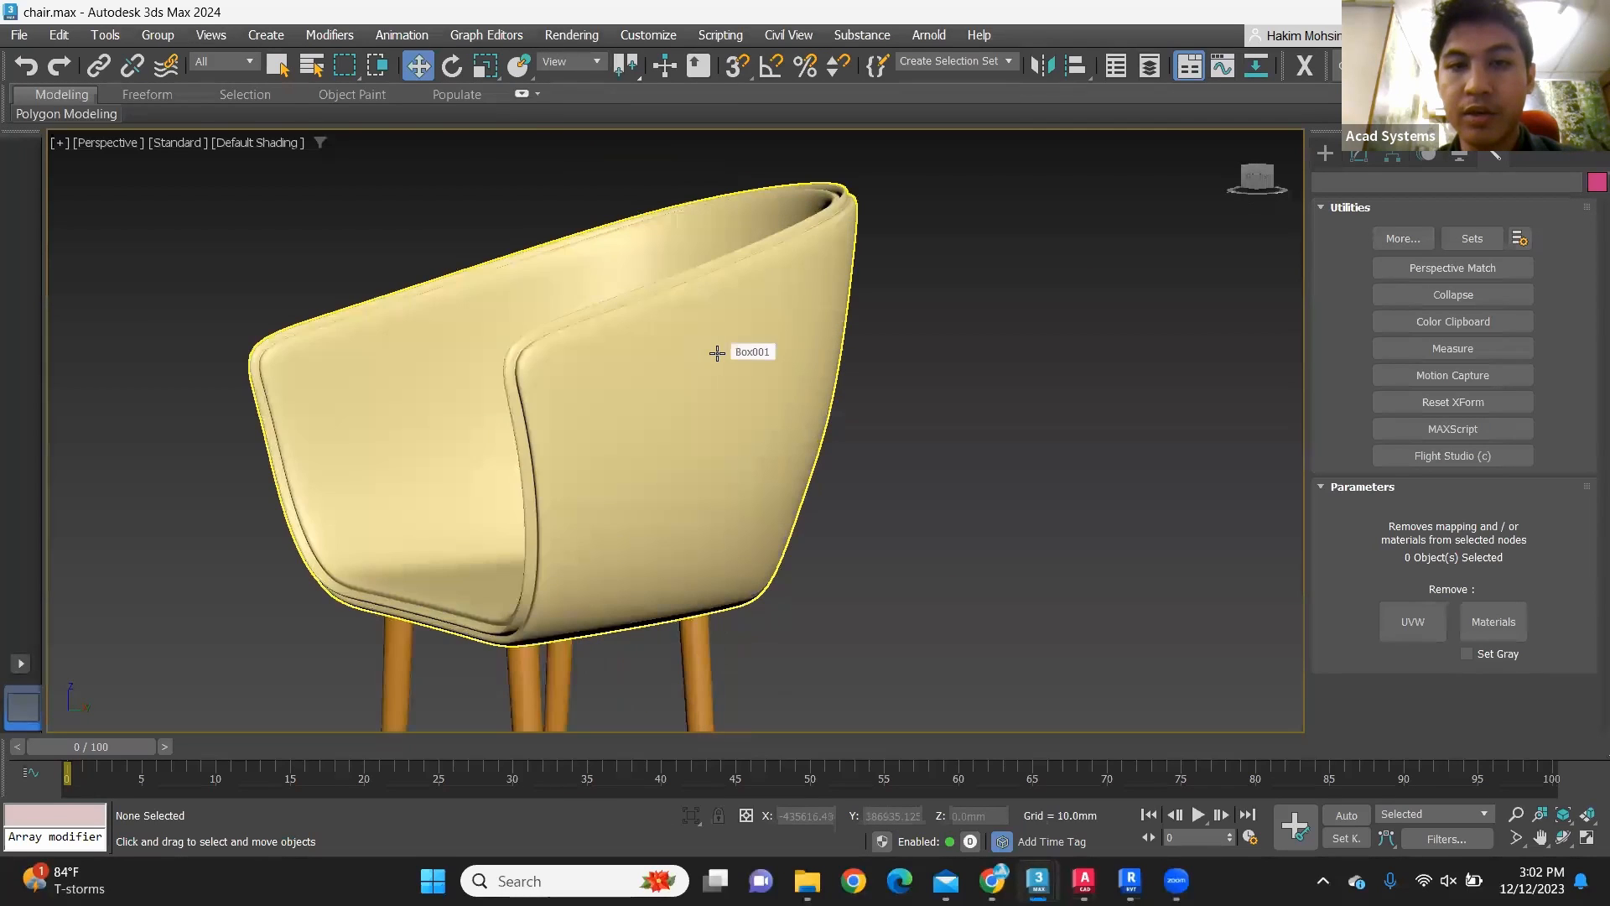
scroll(764, 466, "down", 6)
middle_click_drag(766, 471, 879, 508, "alt")
scroll(797, 472, "down", 7)
scroll(869, 504, "up", 8)
middle_click_drag(785, 493, 839, 537, "alt")
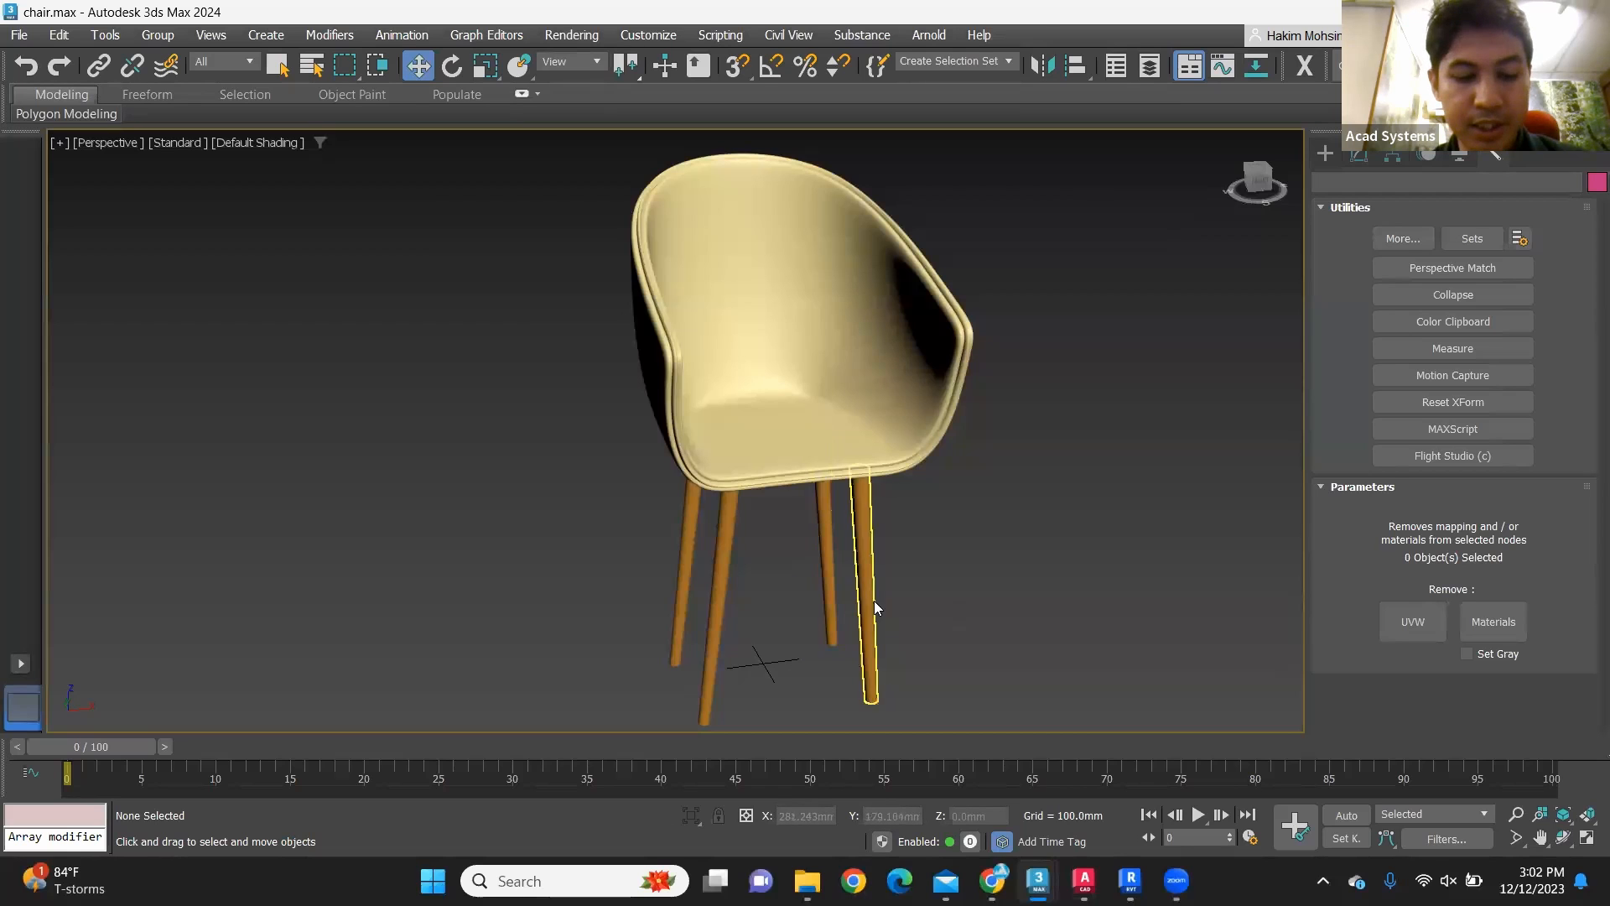
Step: Examine the chair's placement relative to the world origin in the top, front and perspective views
key("alt+w")
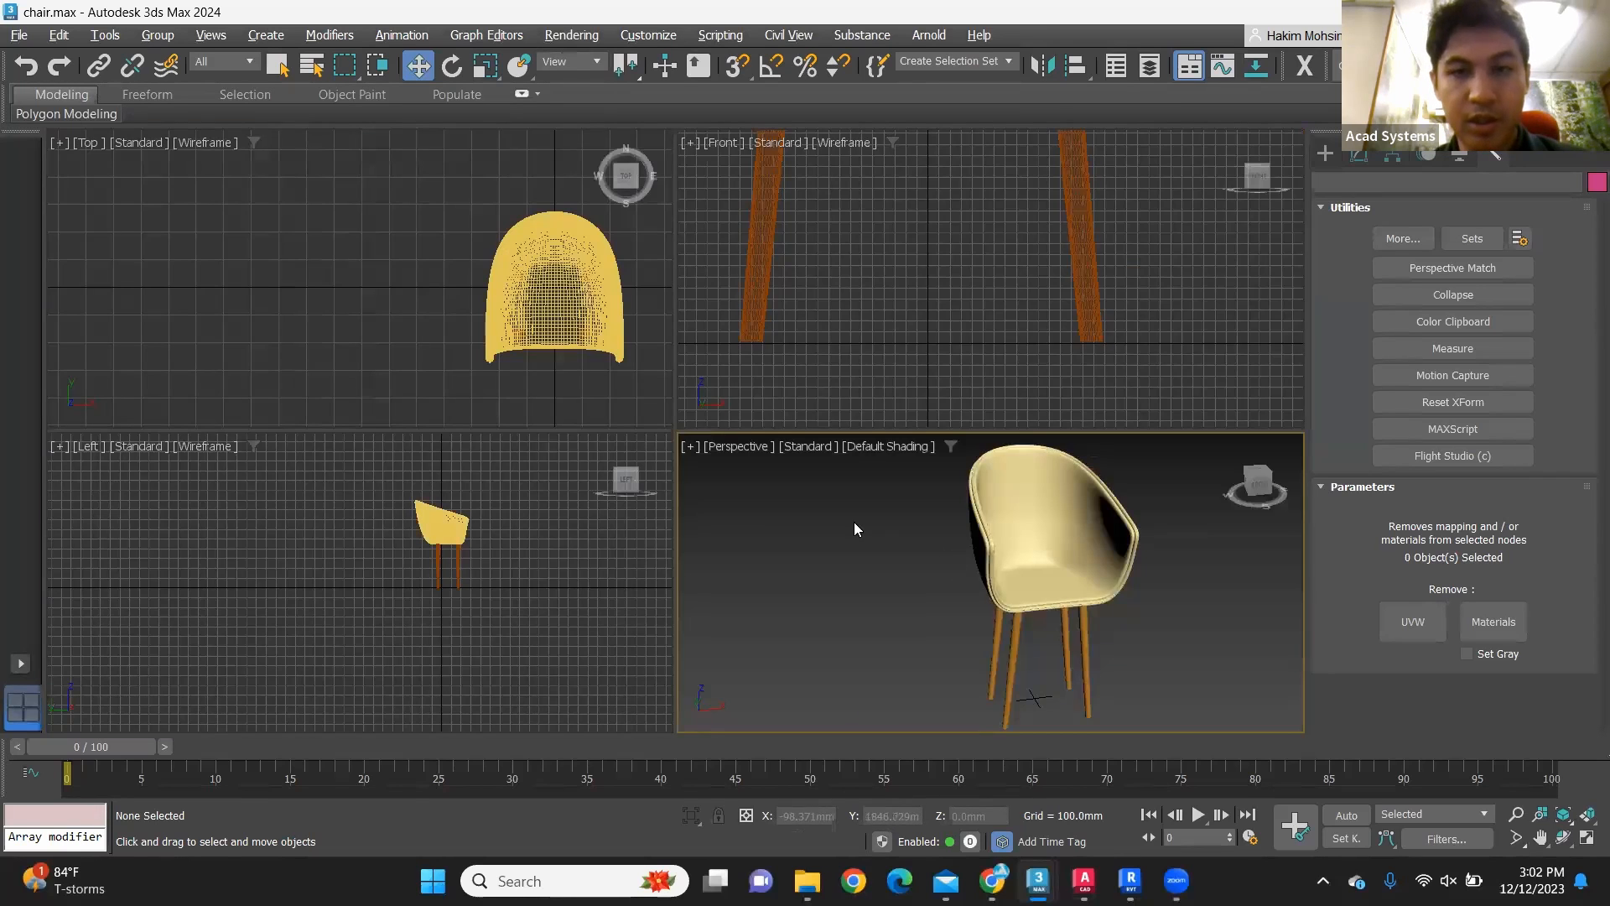
scroll(914, 352, "up", 4)
scroll(929, 356, "down", 3)
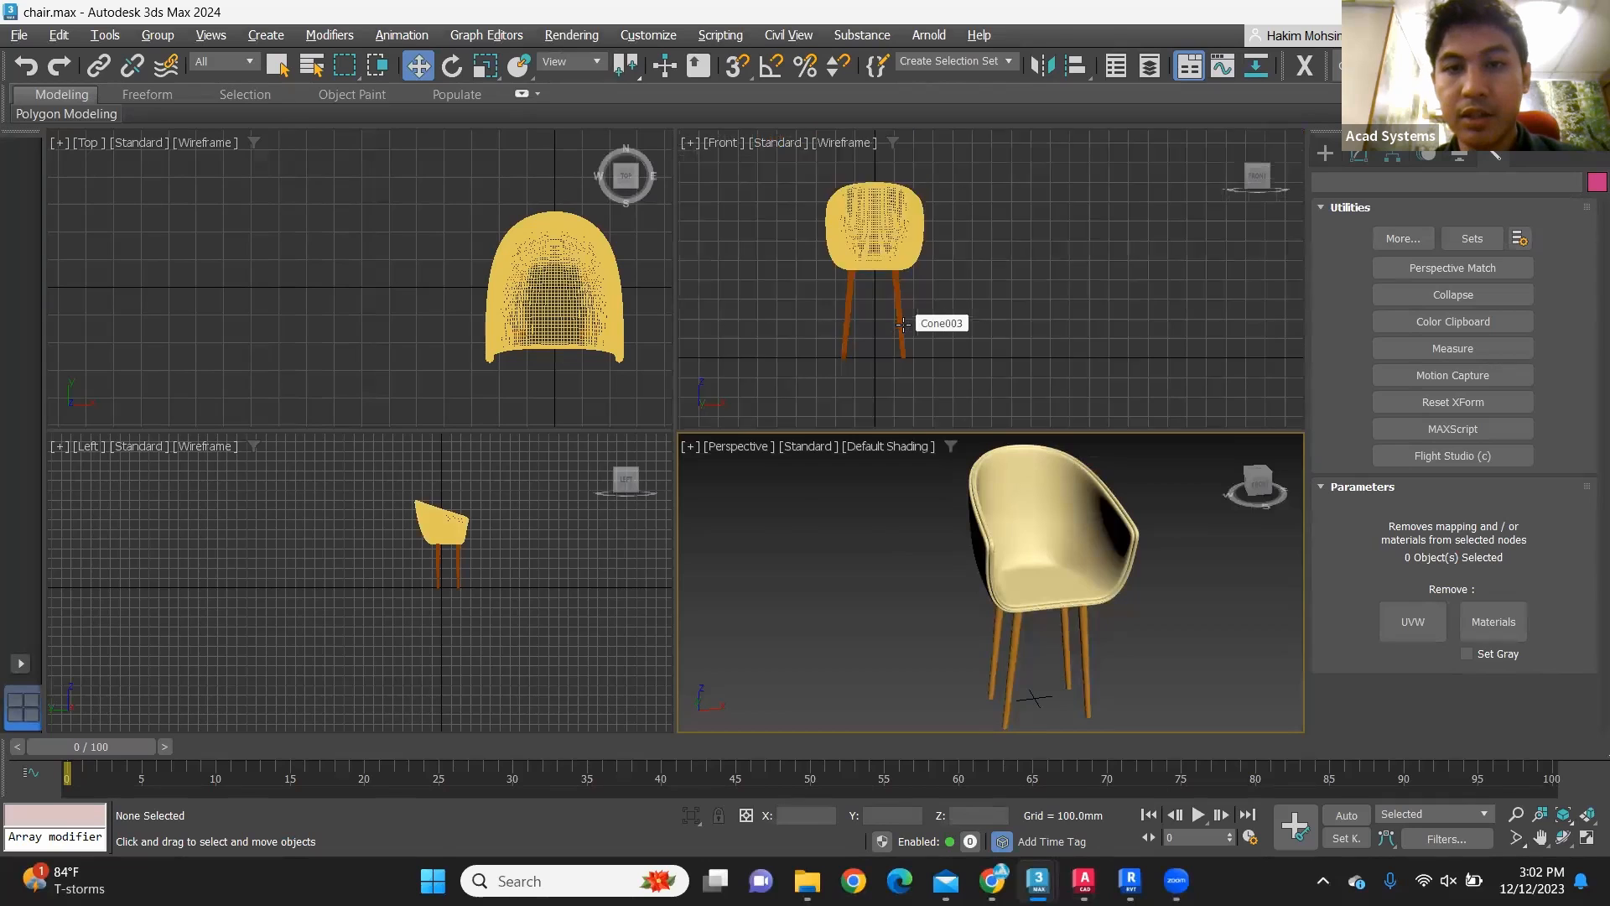
middle_click_drag(970, 321, 1024, 294)
scroll(1006, 302, "up", 2)
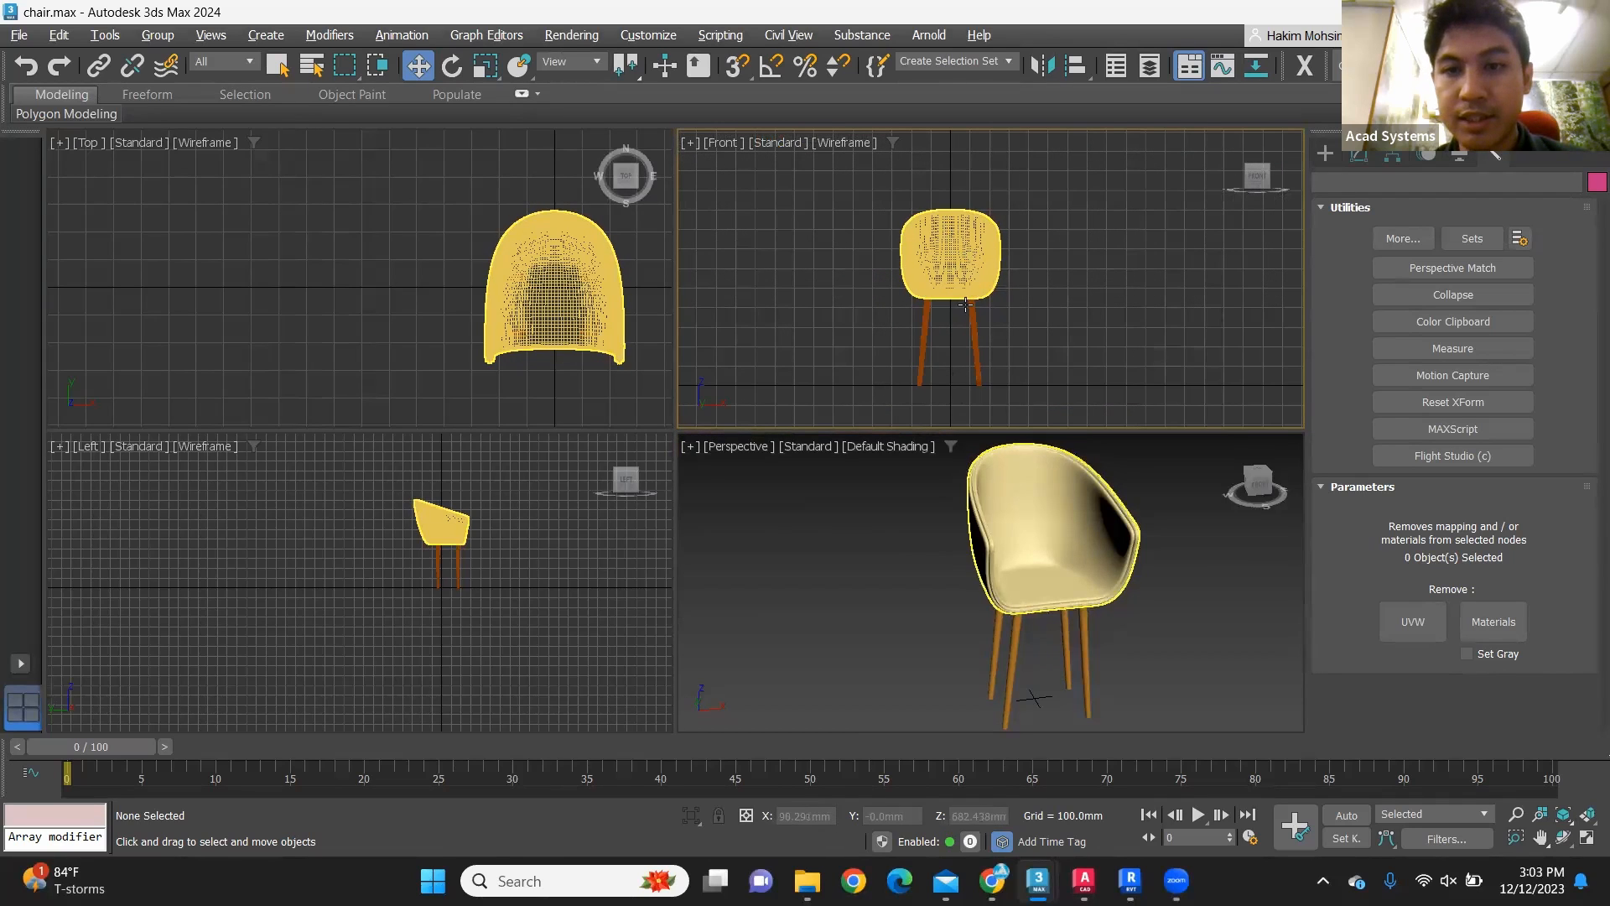
scroll(493, 278, "down", 3)
scroll(492, 278, "up", 3)
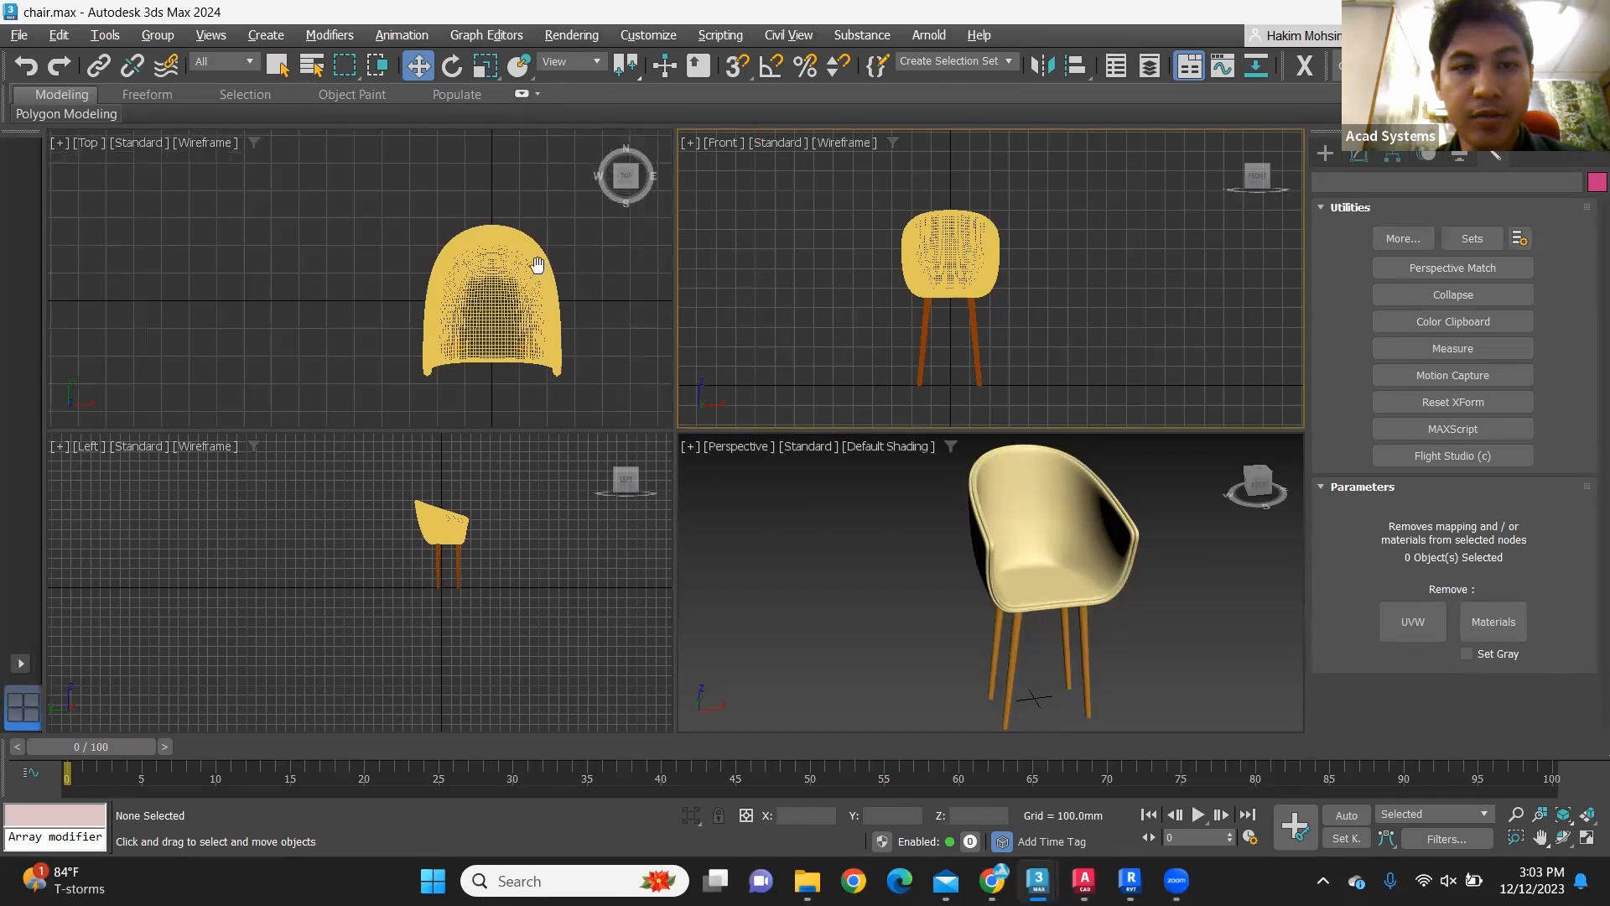
middle_click_drag(539, 263, 465, 270)
scroll(399, 350, "up", 1)
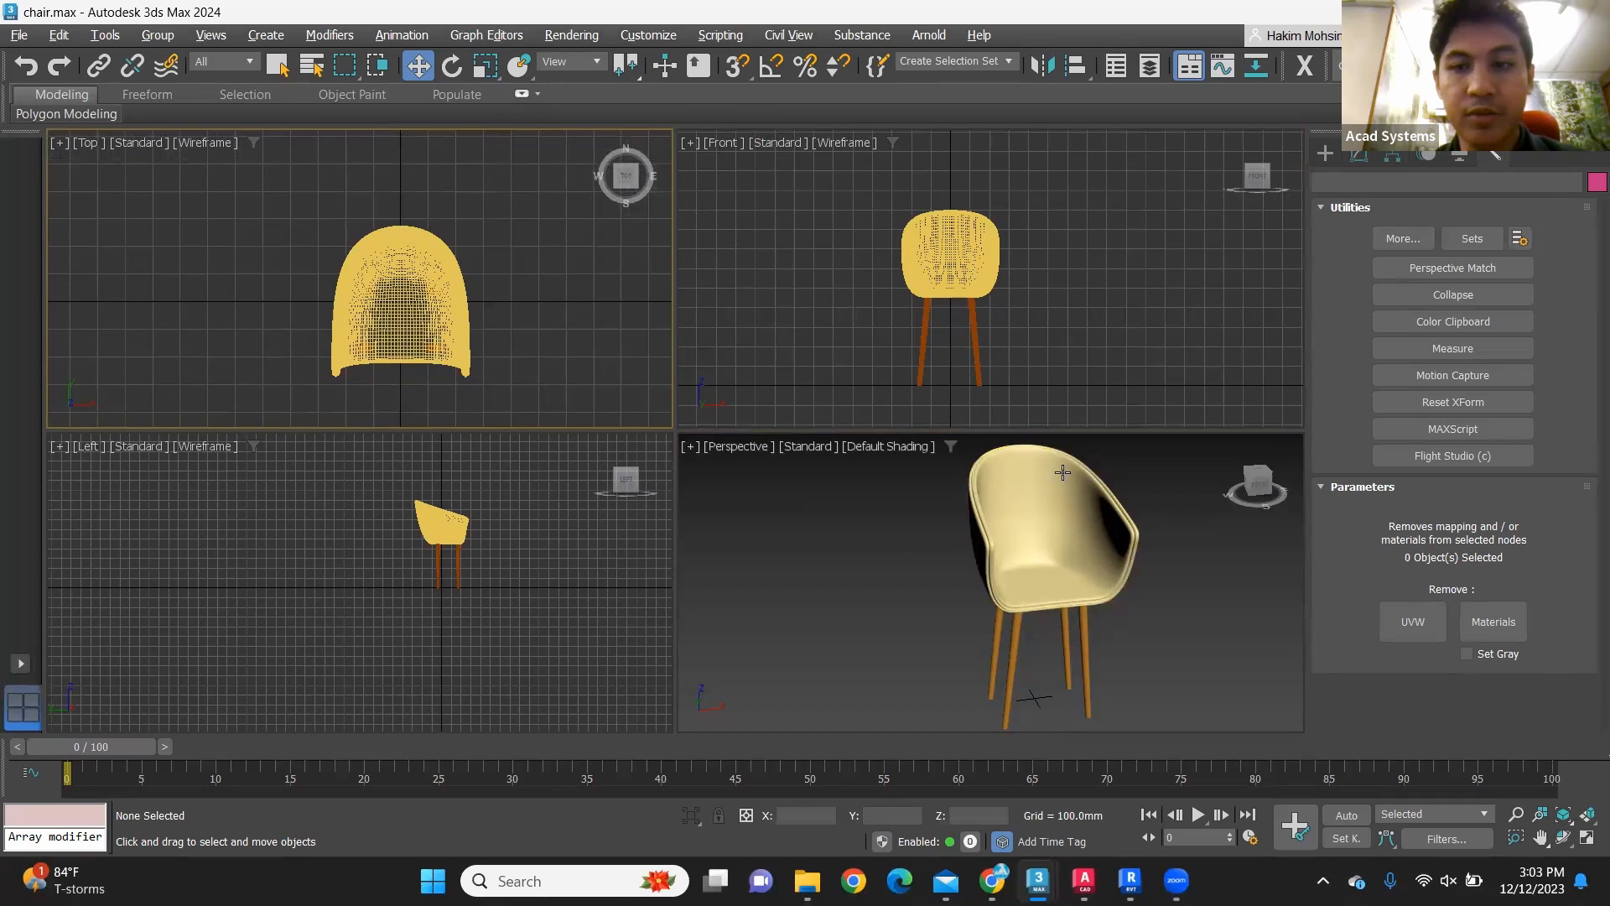
left_click(1163, 503)
key("alt+w")
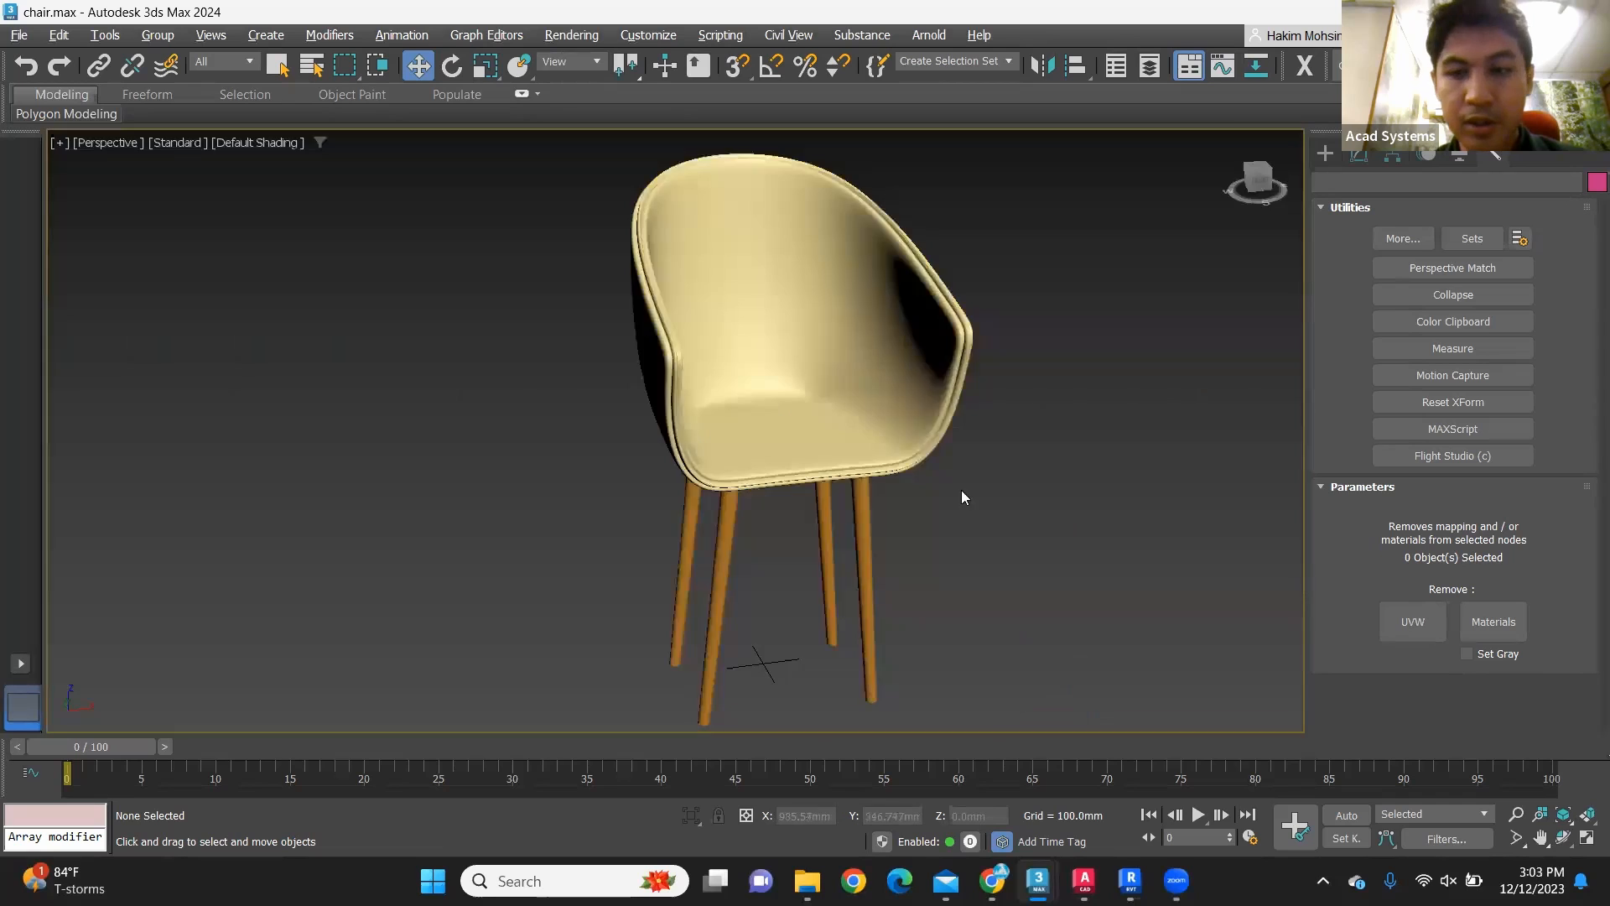
scroll(790, 574, "up", 10)
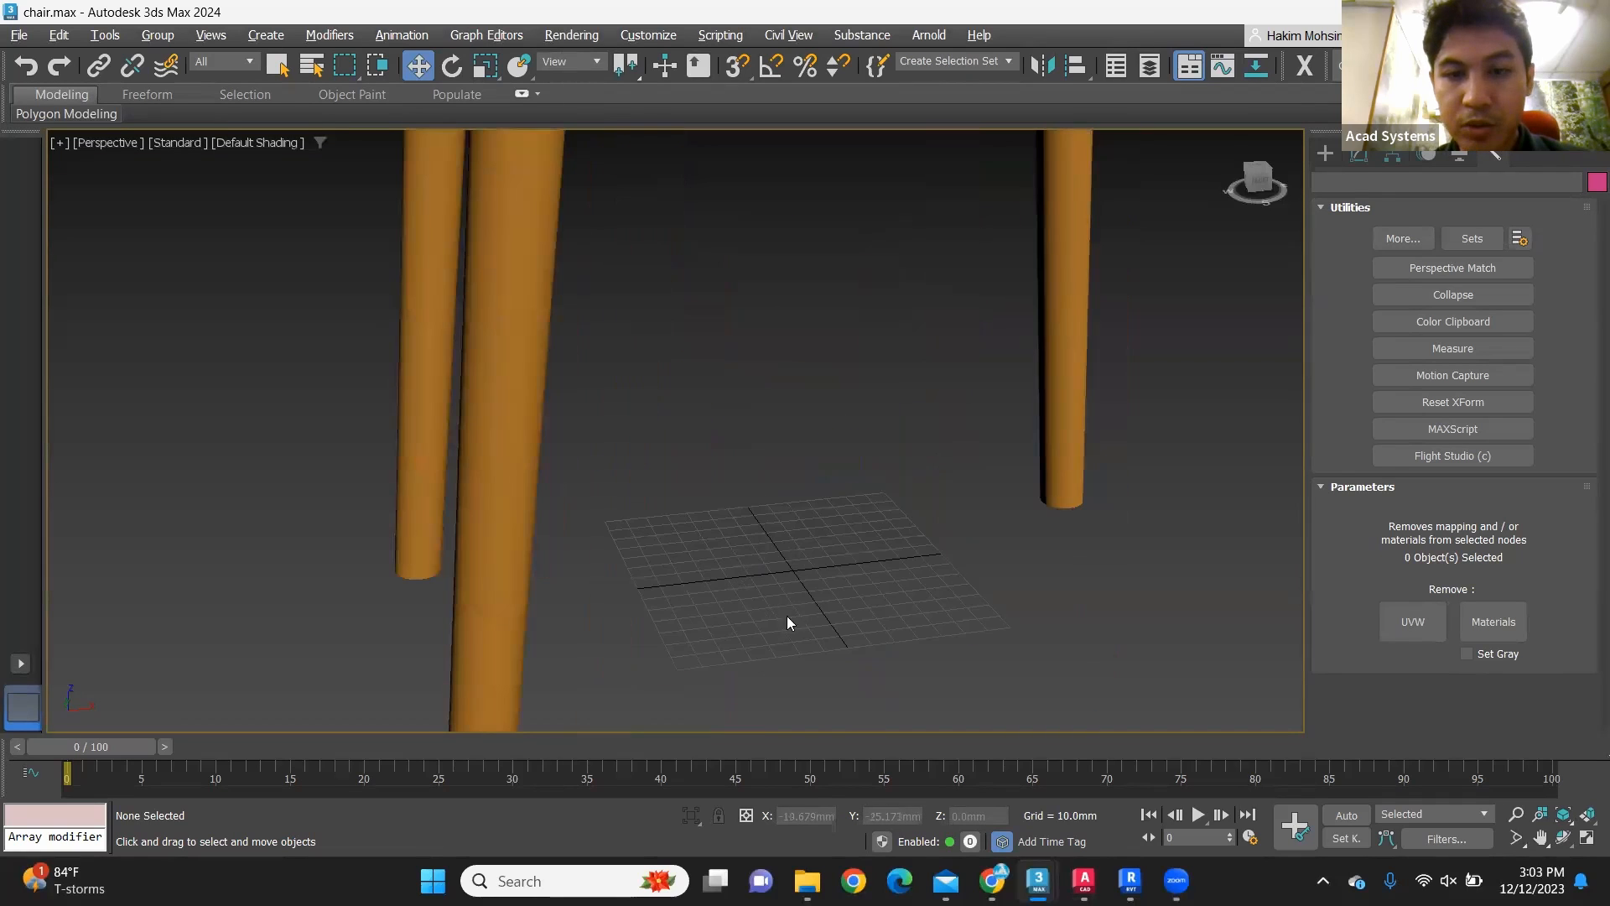
scroll(791, 591, "down", 5)
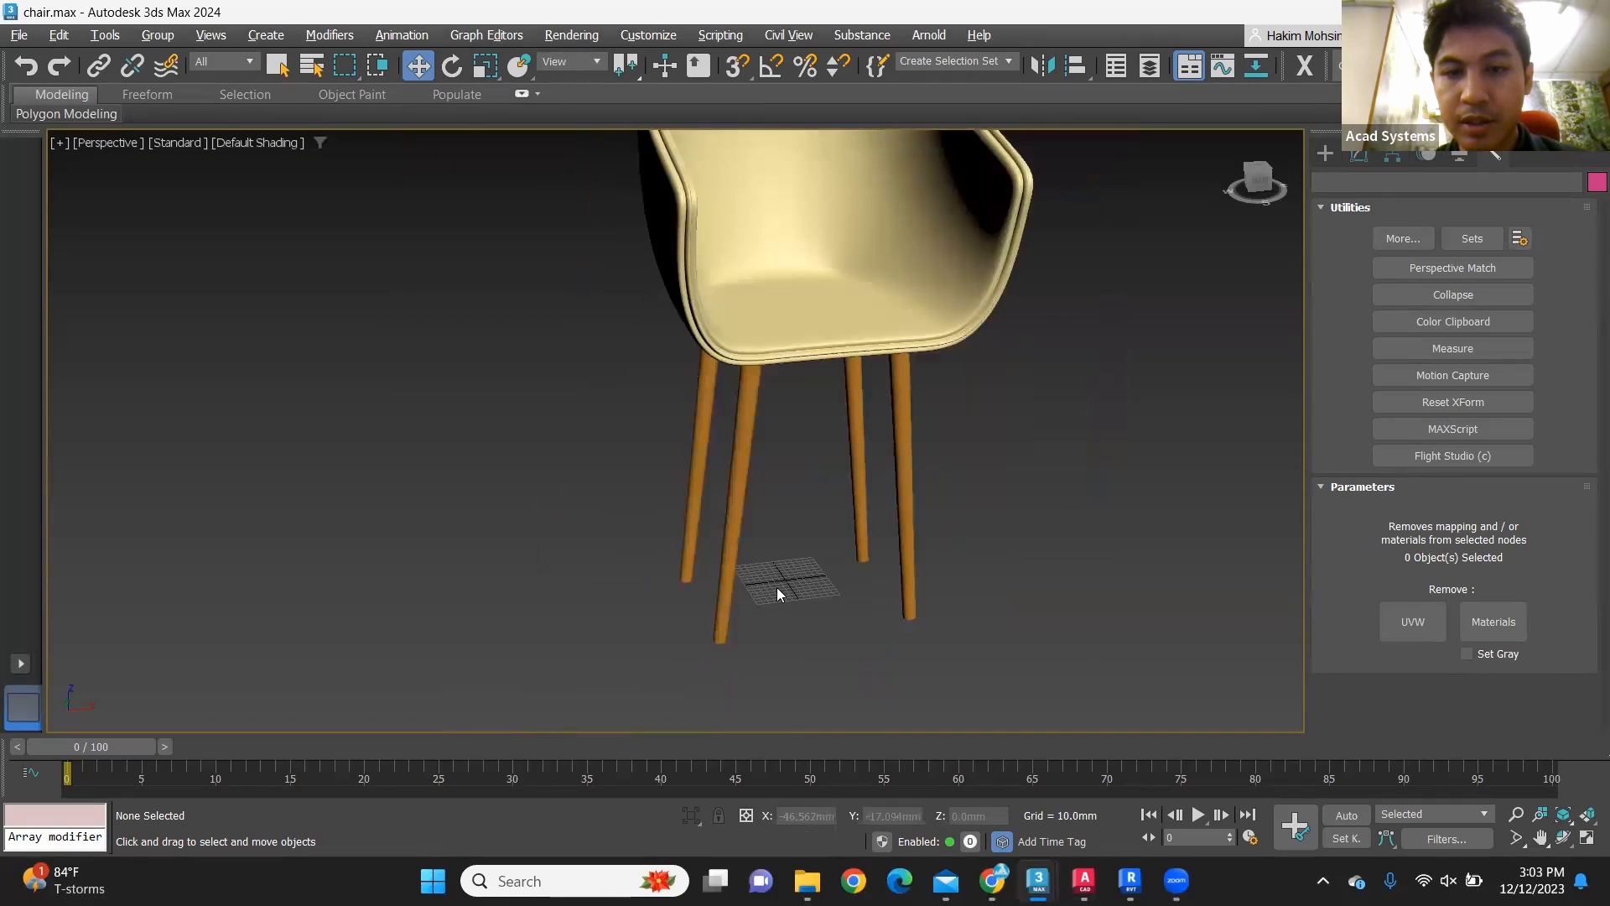
scroll(777, 593, "up", 5)
scroll(793, 578, "down", 5)
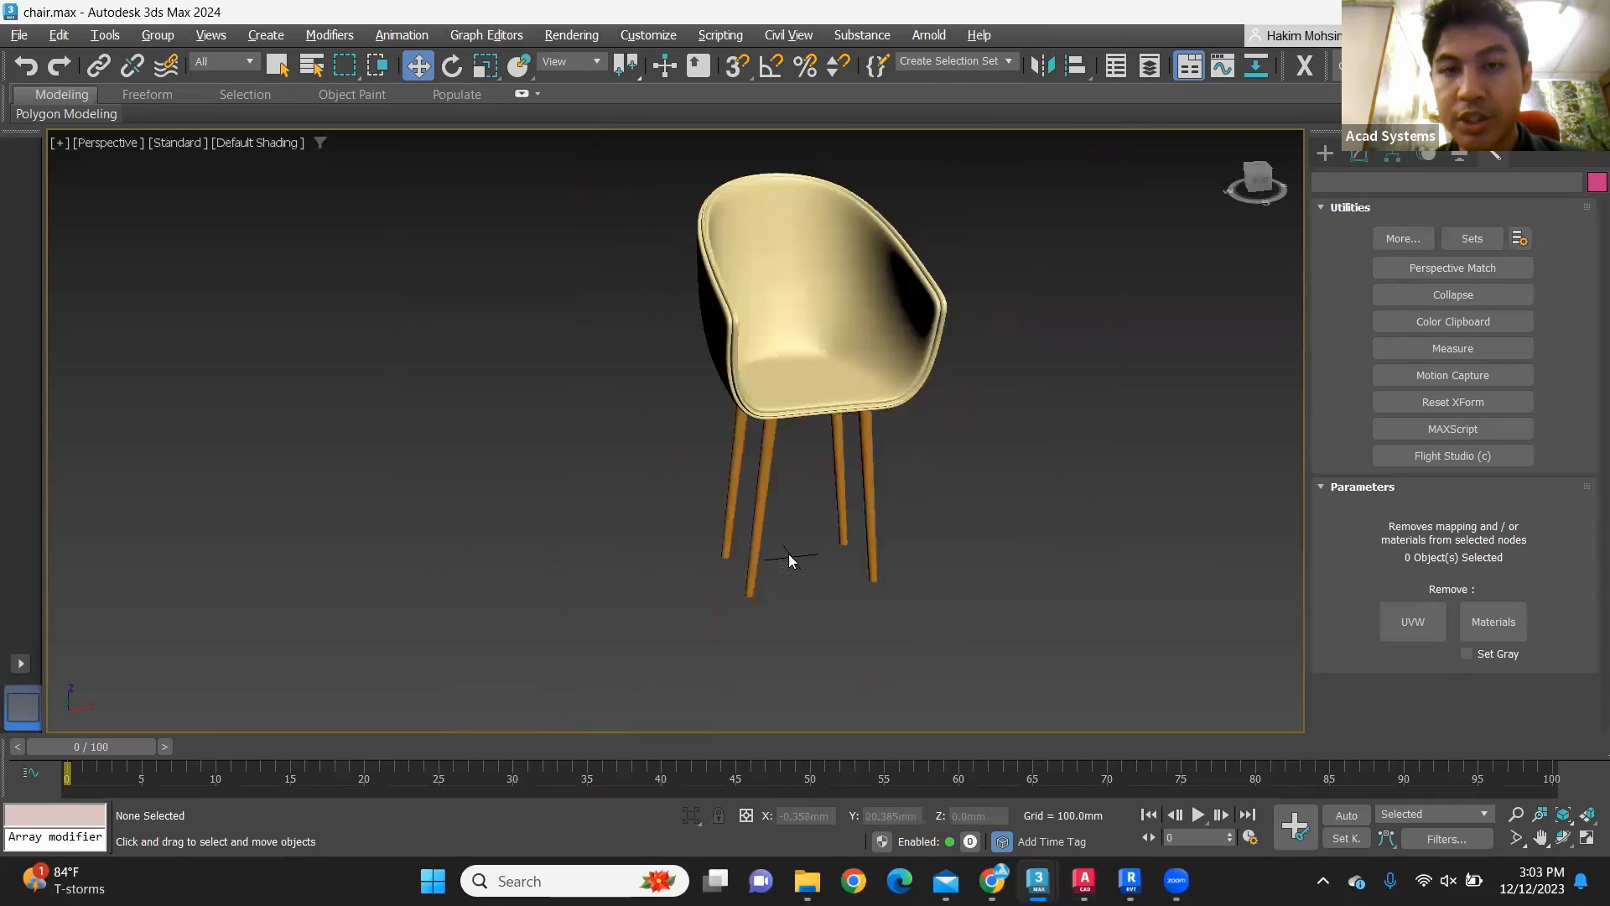
Step: Move the seat and all four legs together away from the world origin
left_click_drag(898, 470, 638, 329)
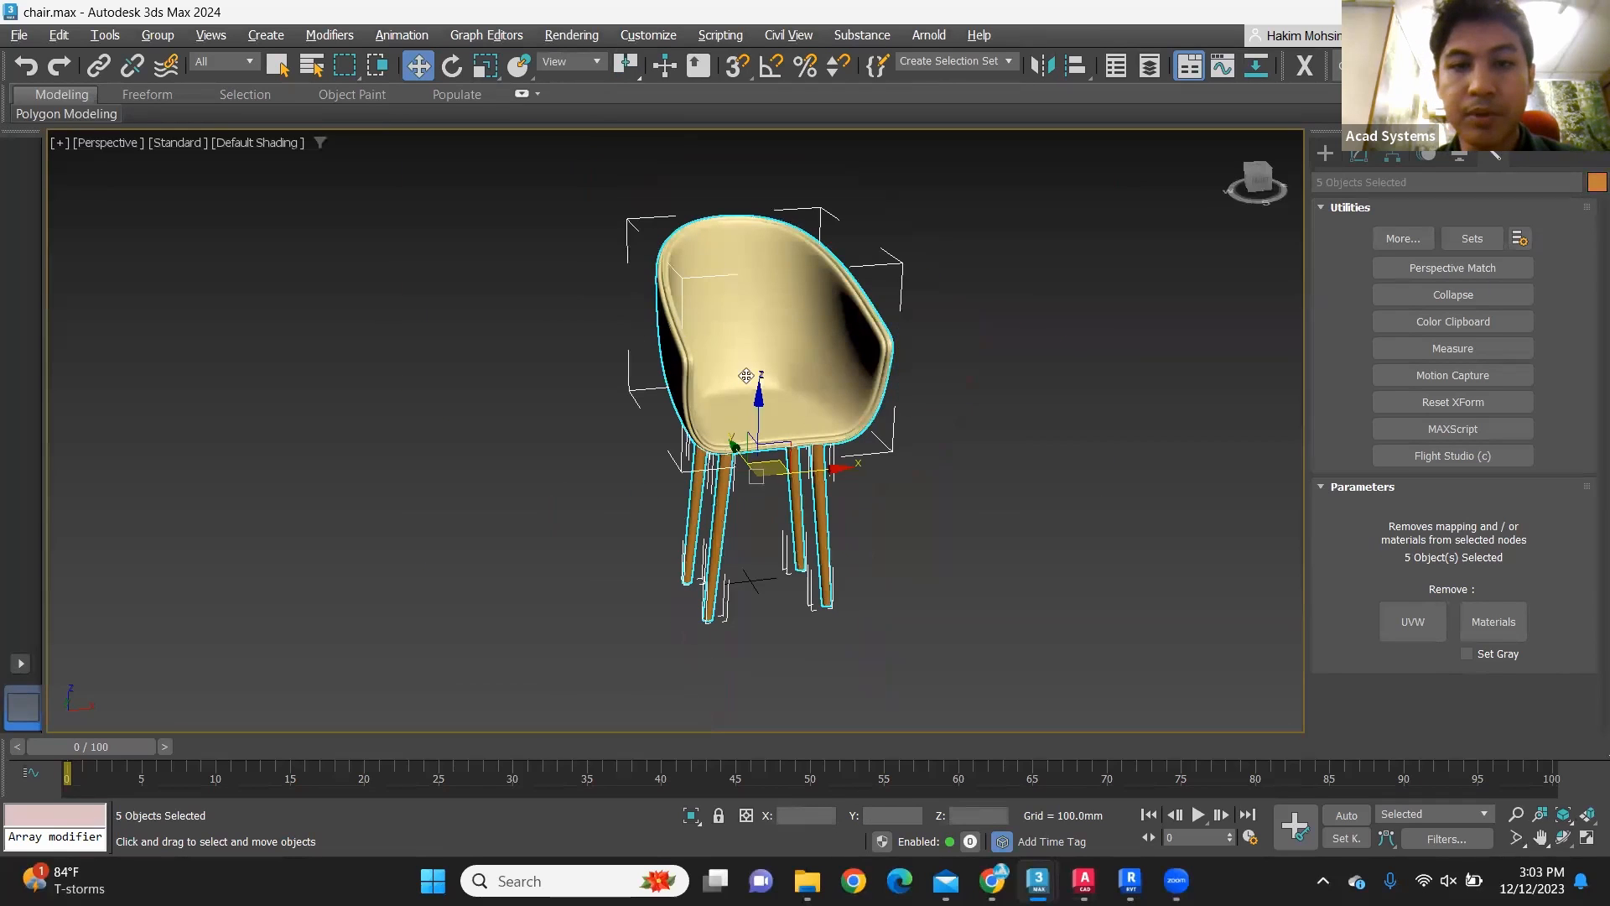
left_click_drag(837, 461, 592, 504)
left_click(753, 595)
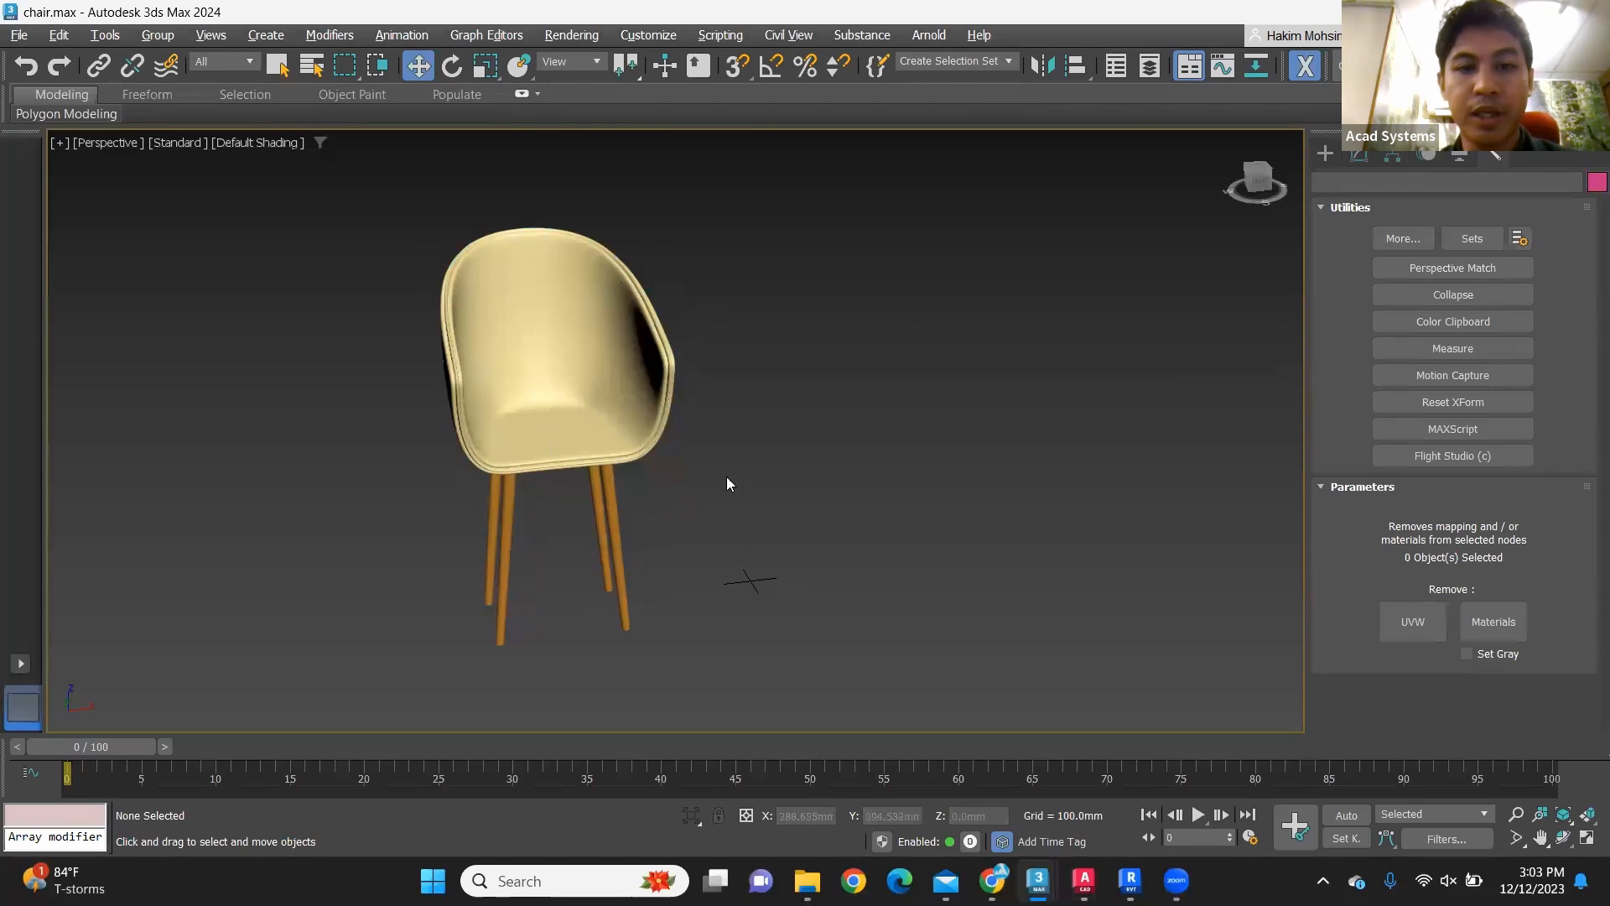
Step: Select the chair parts and switch the transform coordinate entry to offset mode
left_click_drag(395, 332, 473, 493)
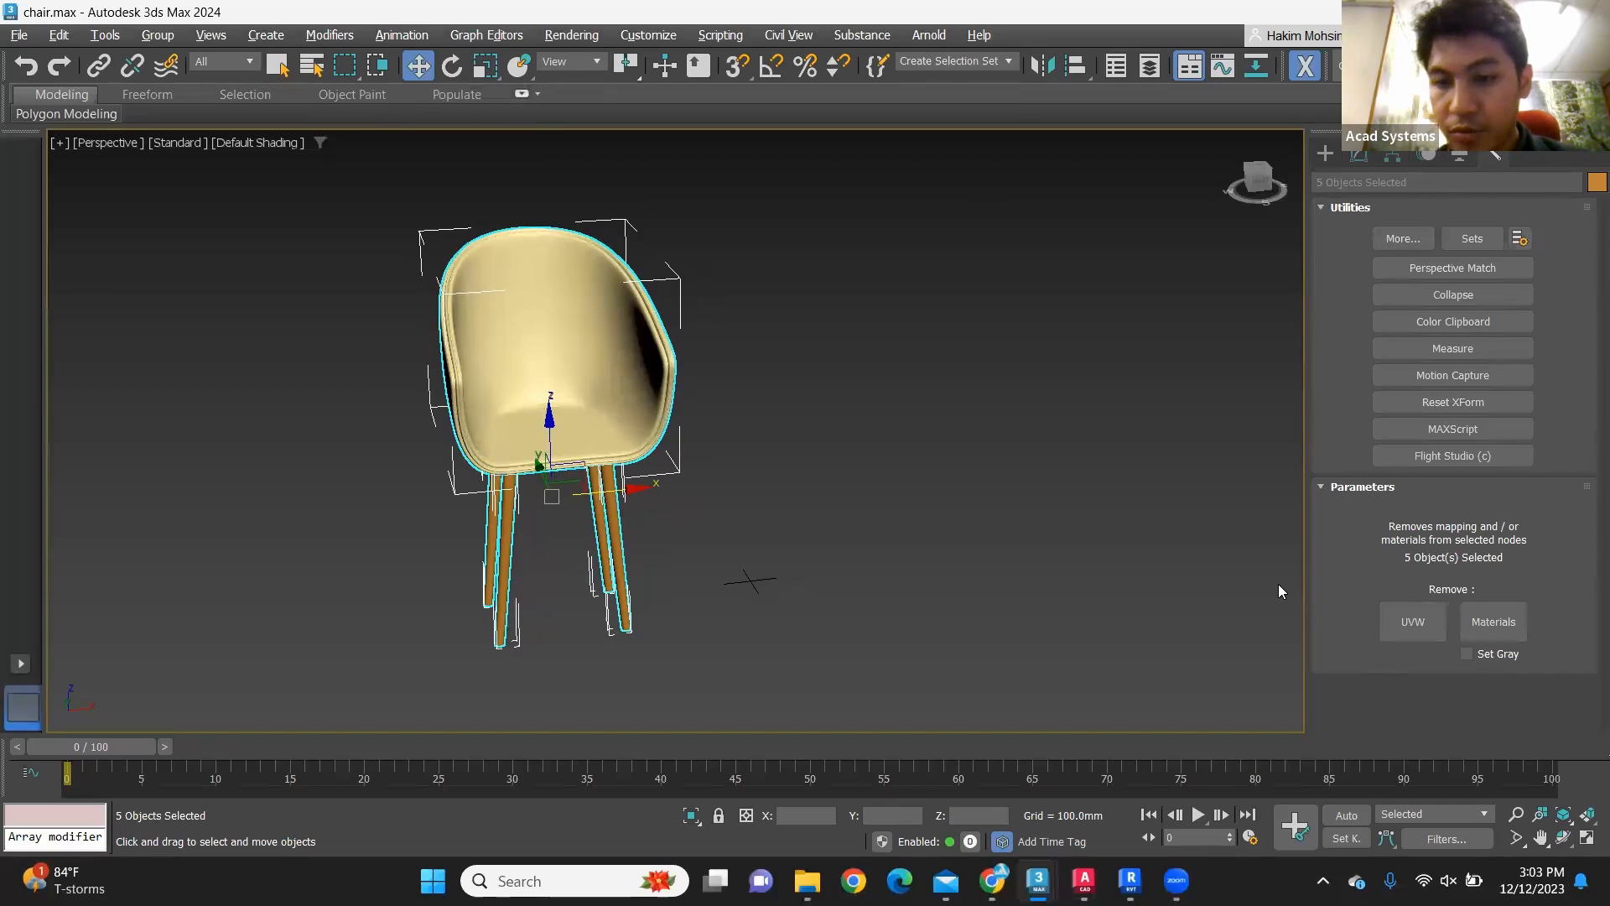
left_click(746, 815)
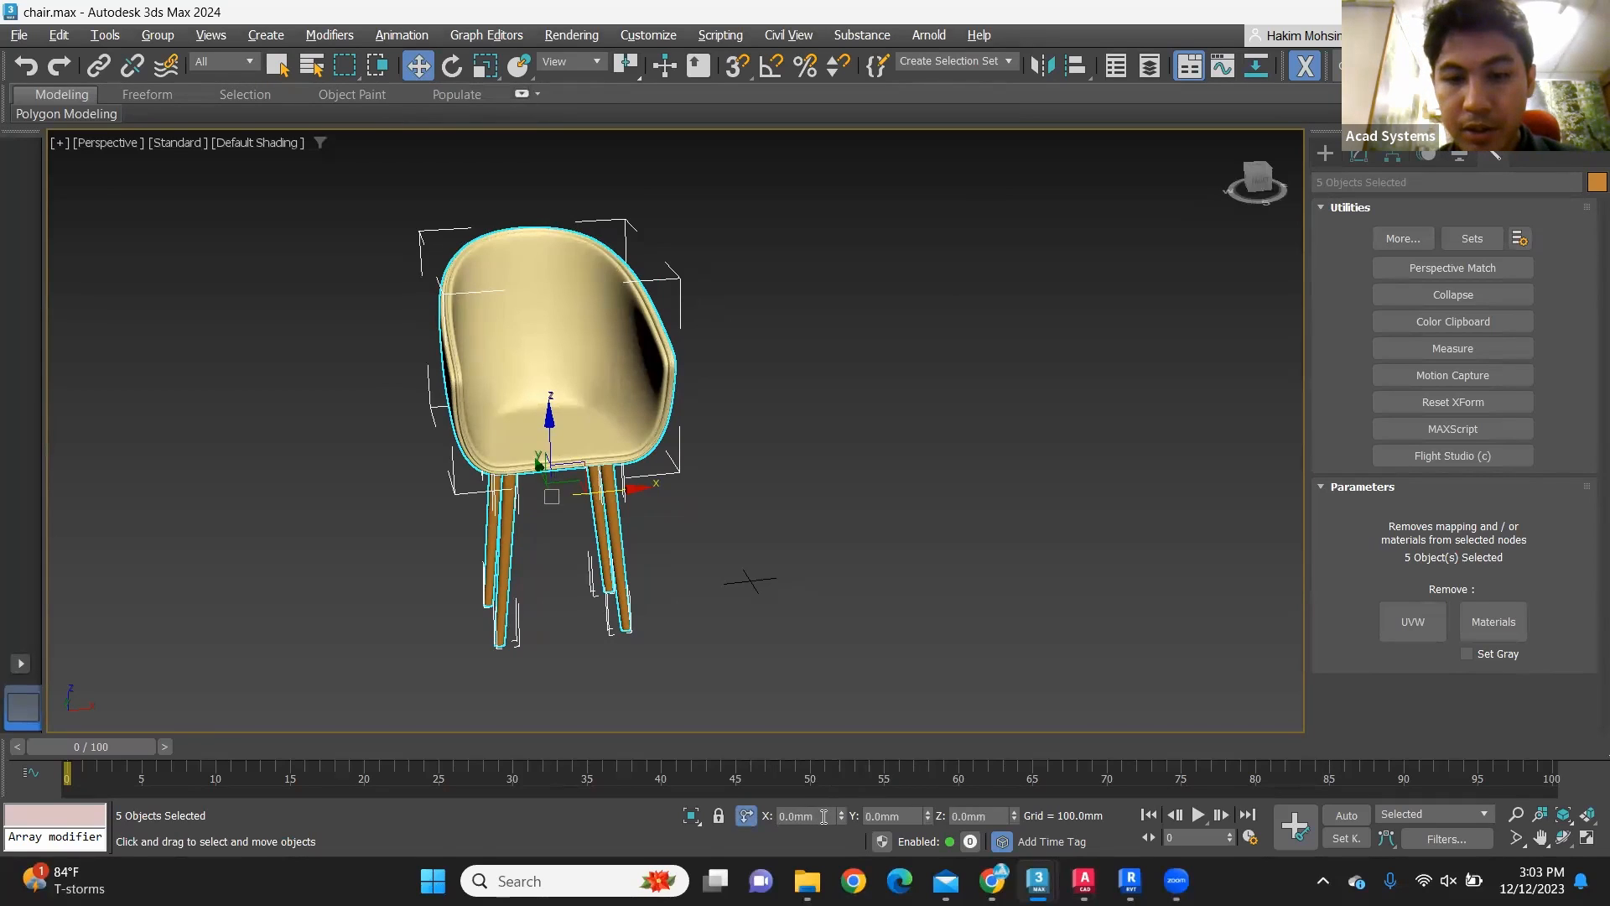
key("ctrl+d")
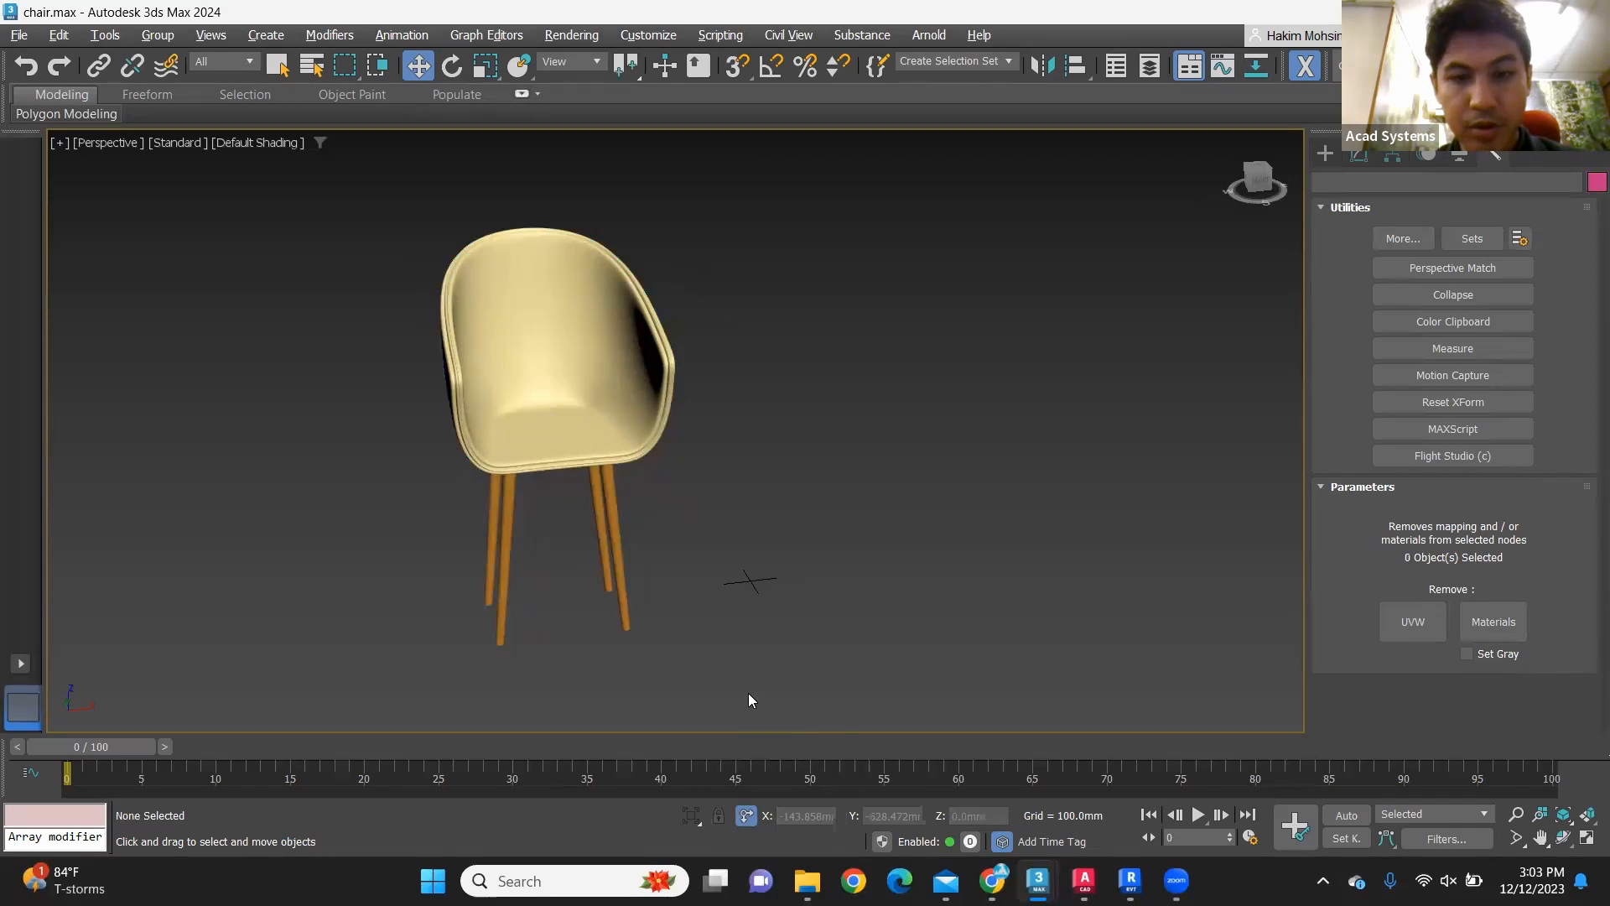
left_click(639, 436)
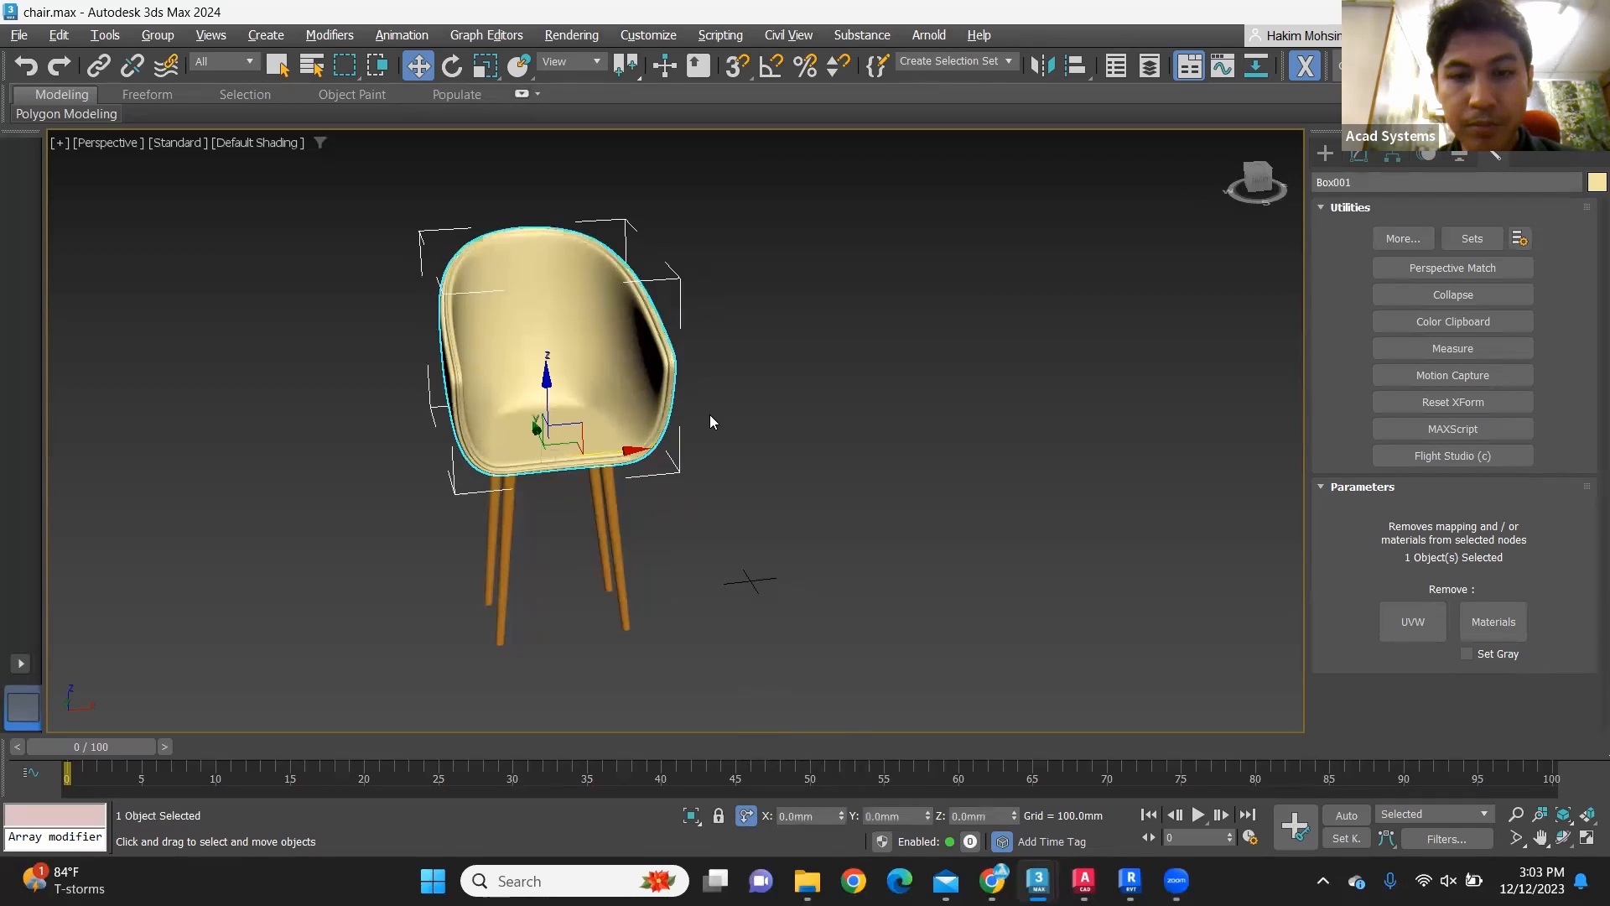
scroll(738, 445, "down", 3)
left_click(712, 465)
scroll(707, 464, "up", 5)
scroll(690, 411, "down", 3)
Step: Try to centre the whole chair on the world origin by setting absolute X, Y and Z of all its parts to 0
left_click_drag(688, 394, 520, 232)
left_click(746, 815)
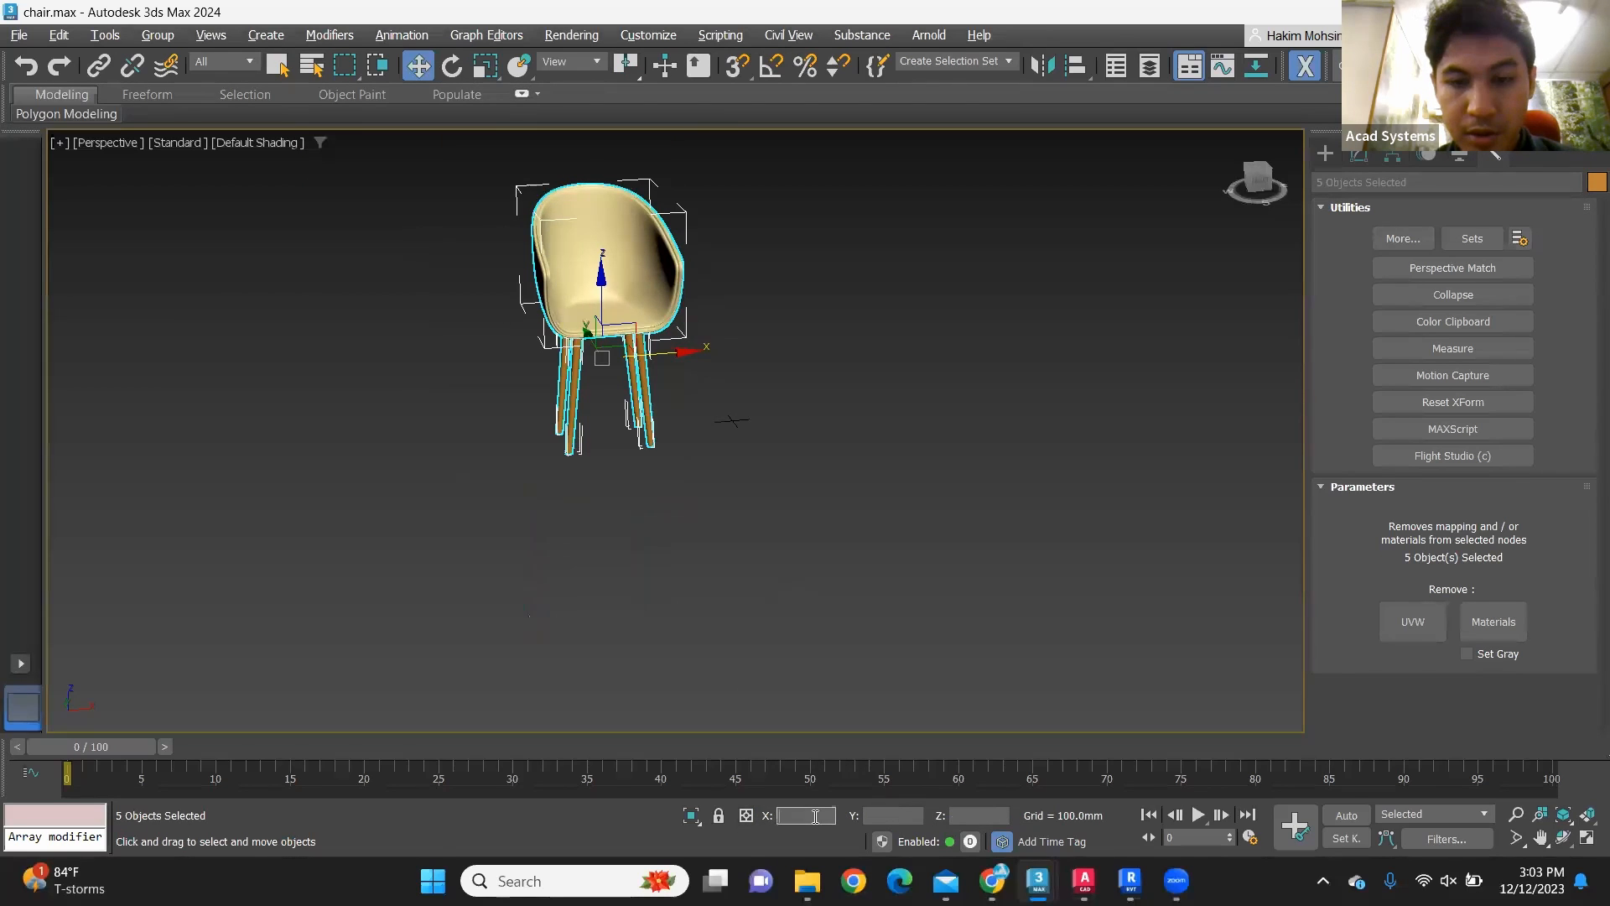
left_click(896, 812)
left_click(979, 816)
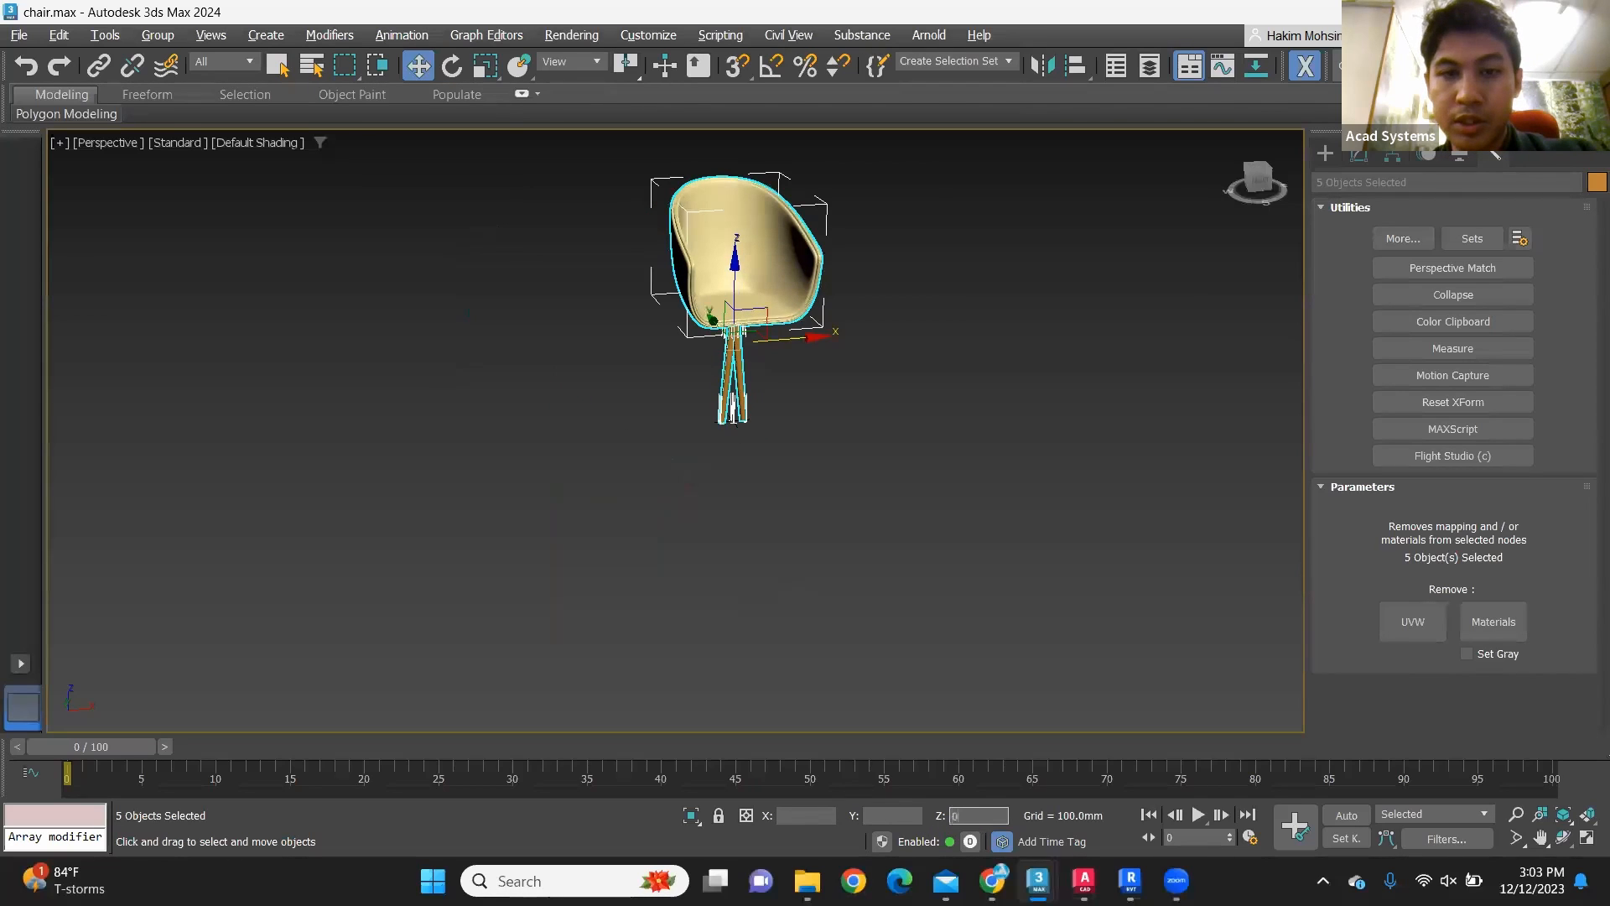
left_click(929, 508)
Step: Undo the coordinate changes and the earlier move of the chair, leaving nothing selected
key("ctrl+a")
key("ctrl+z")
key("ctrl+z")
key("ctrl+z")
key("ctrl+z")
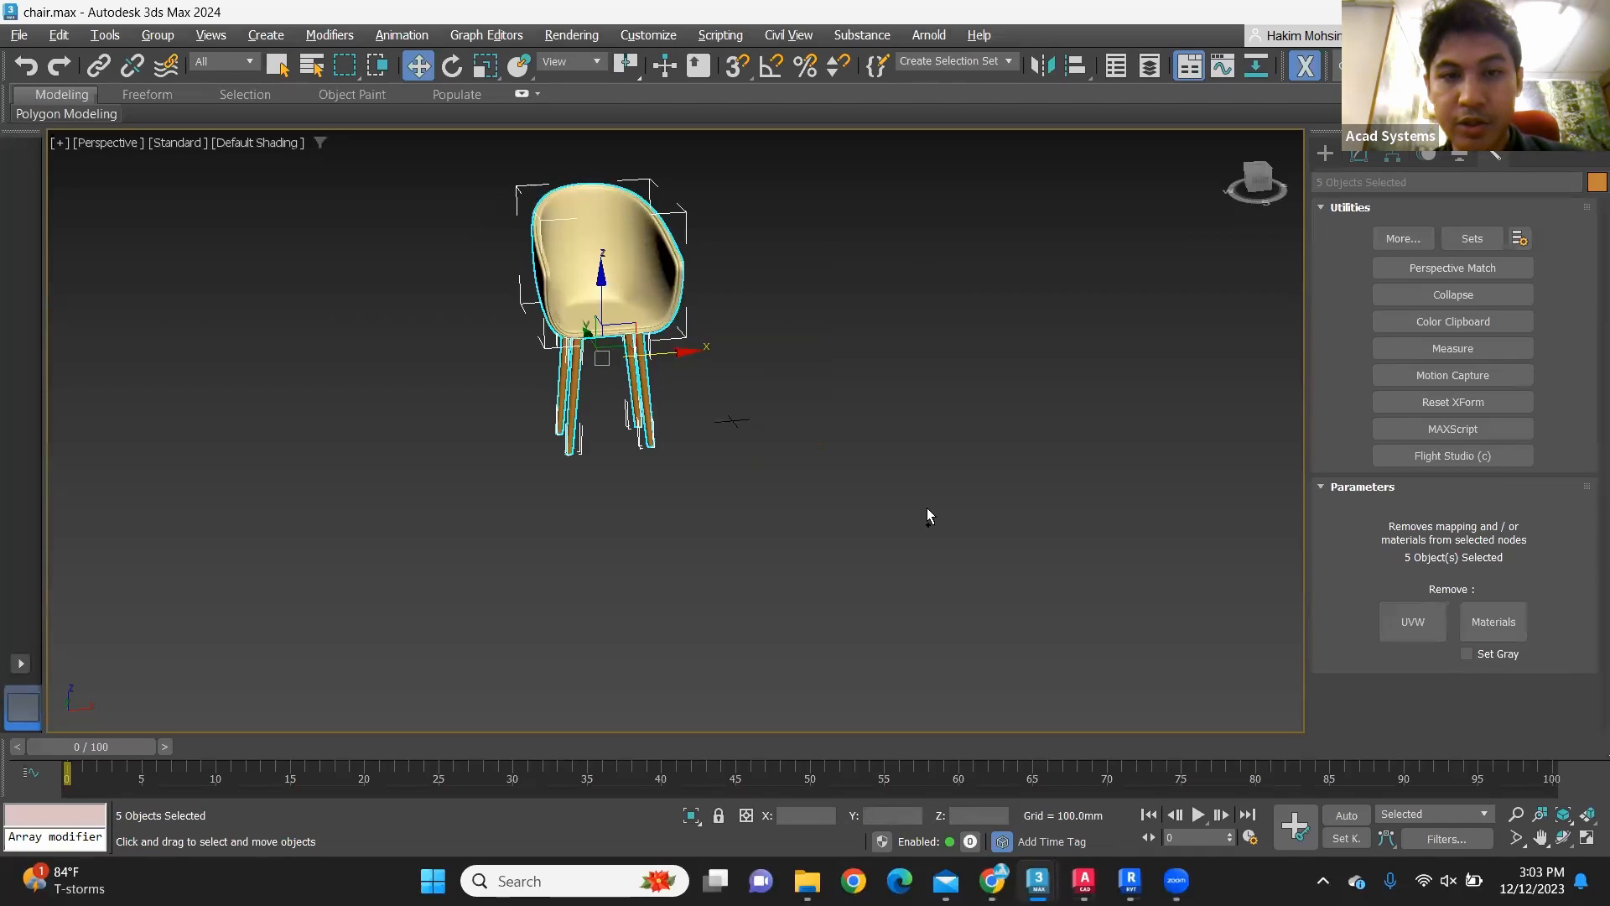
key("ctrl+z")
left_click(938, 442)
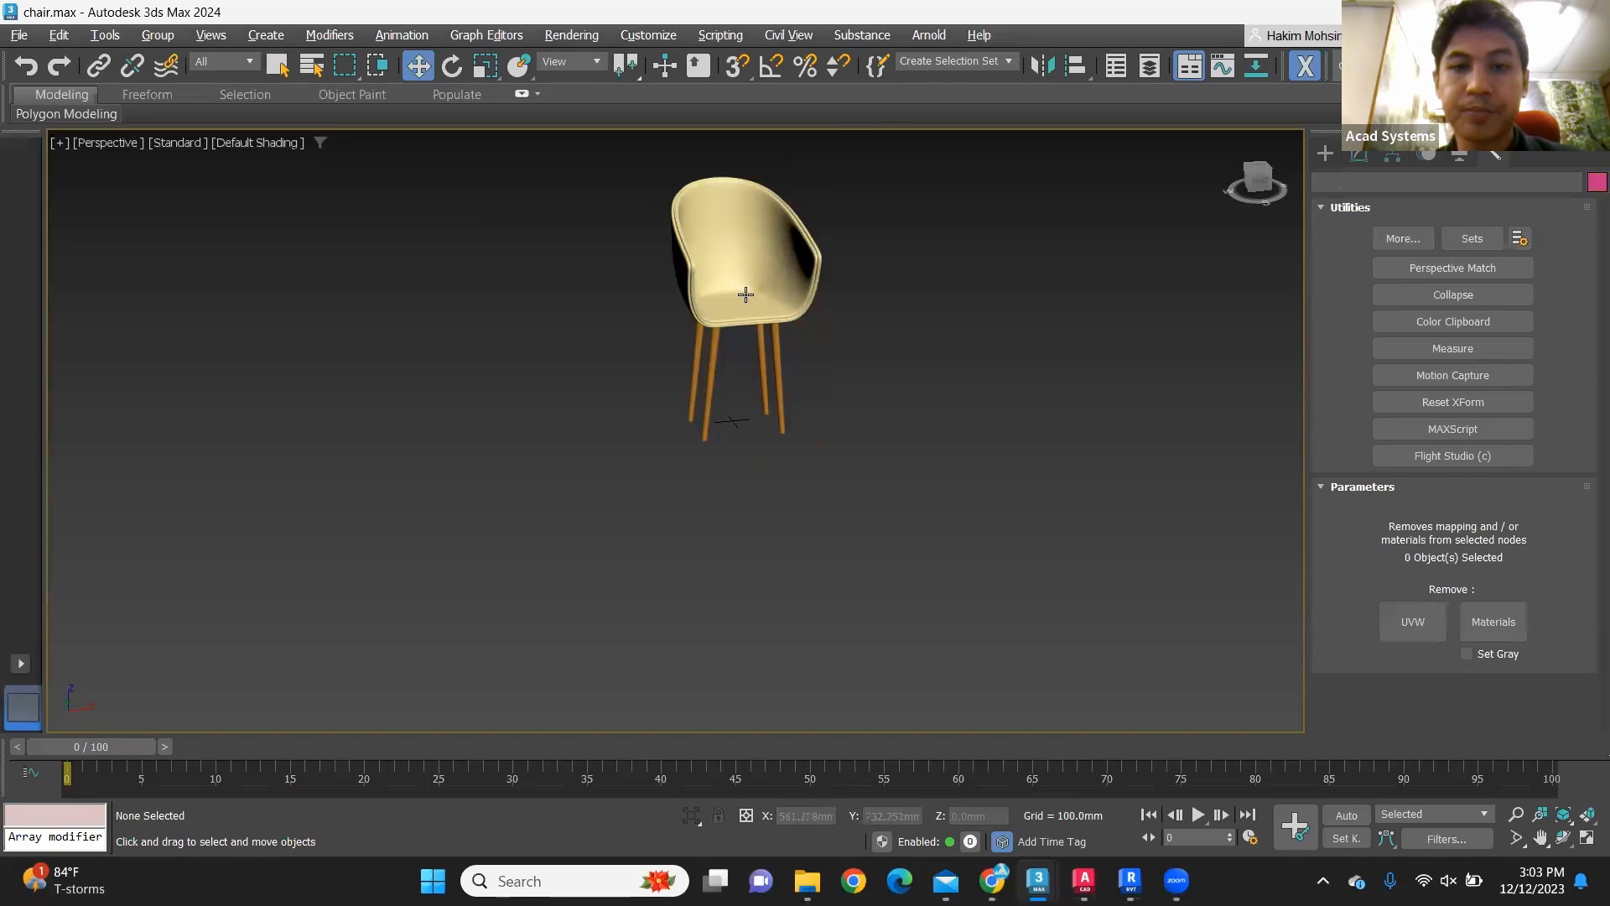
scroll(746, 295, "up", 4)
left_click_drag(979, 440, 520, 248)
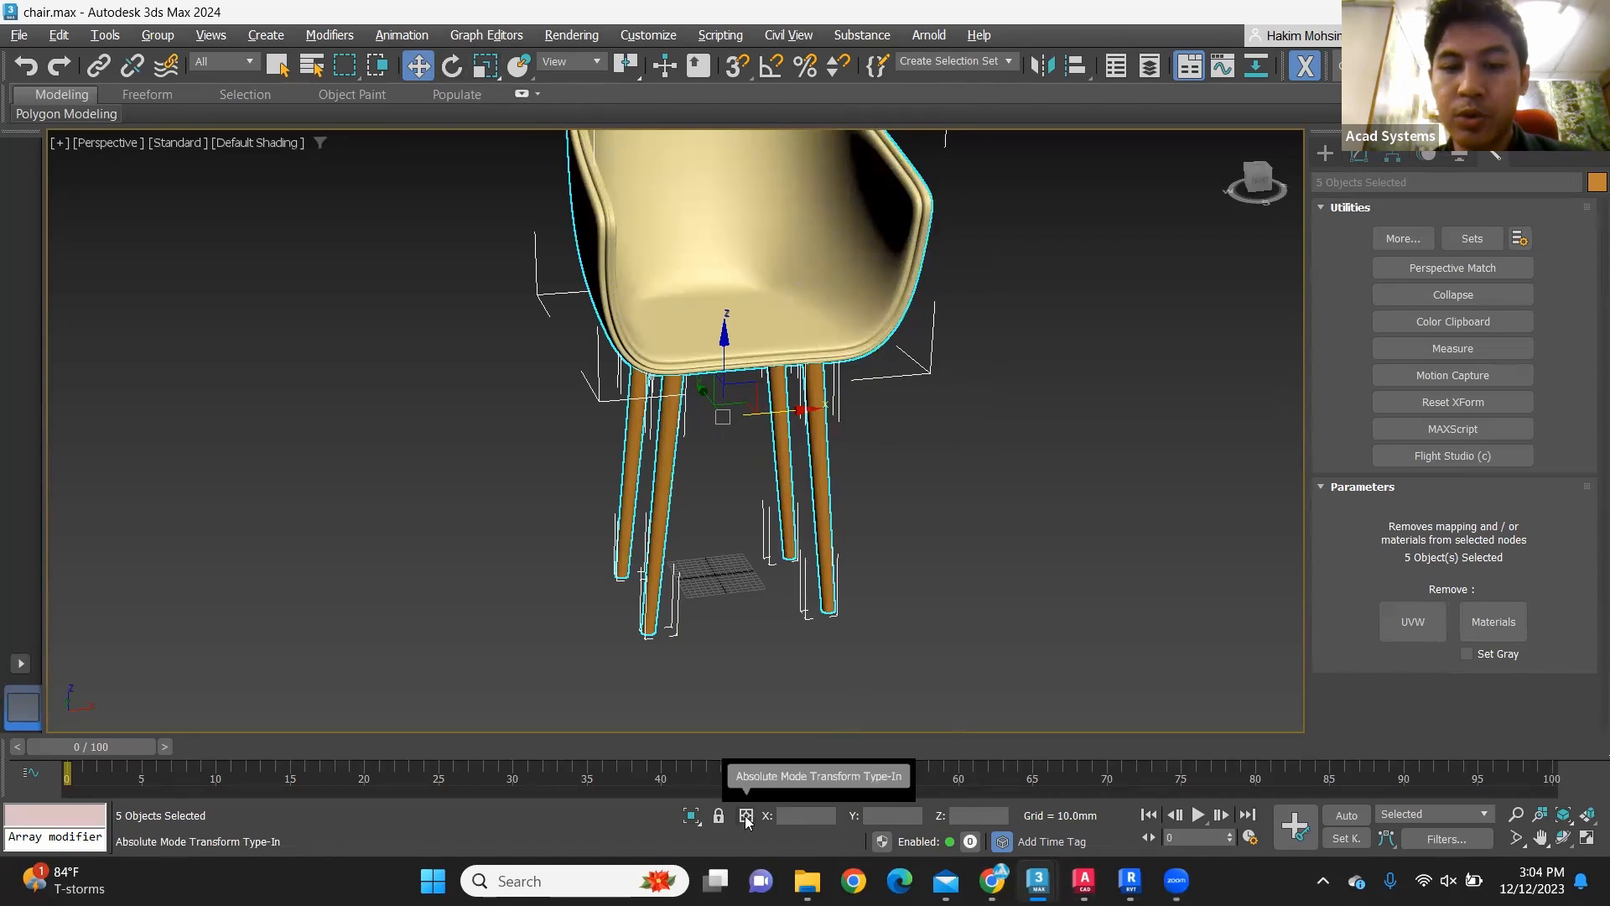
left_click(1012, 420)
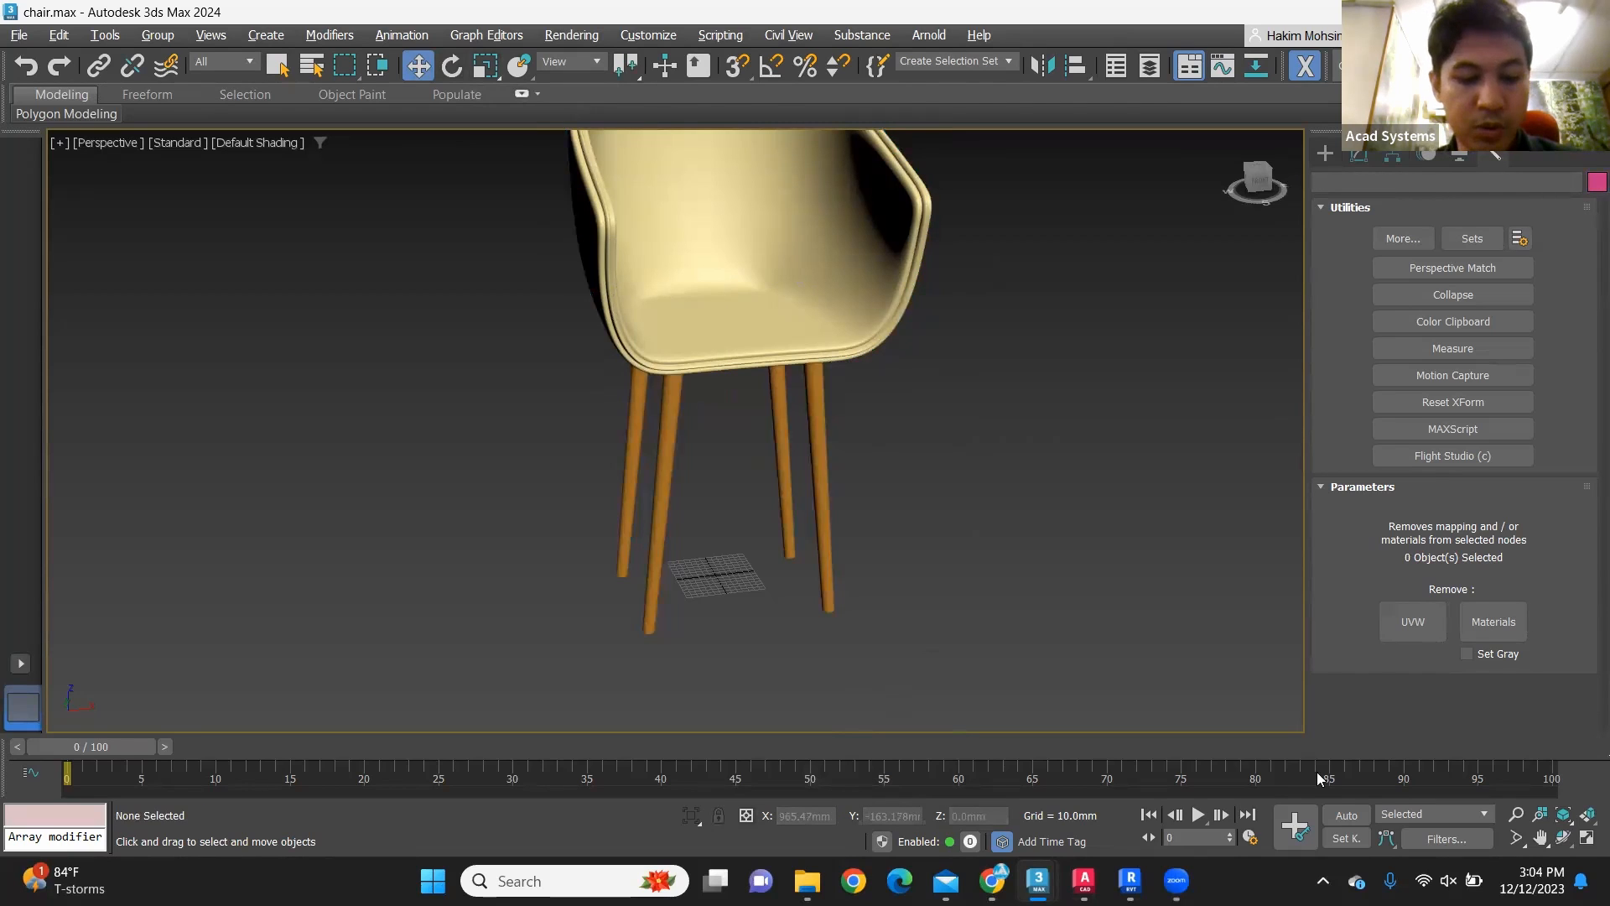
Step: Check in the front view and a close perspective view how the chair's legs stand around the origin
key("alt+w")
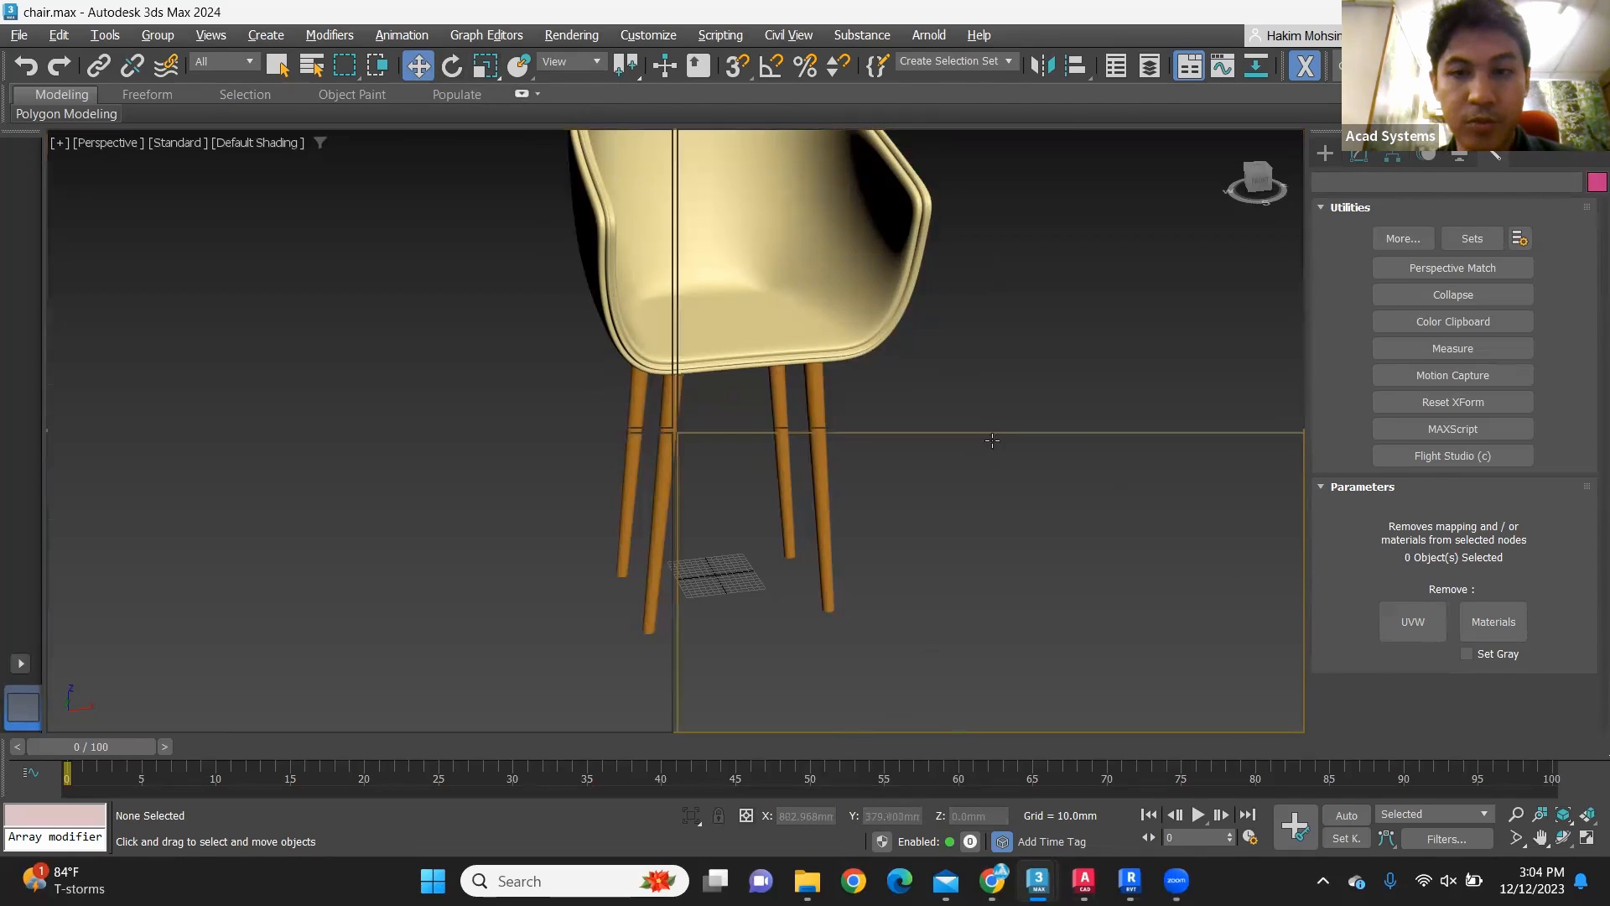
scroll(964, 355, "down", 3)
scroll(971, 310, "up", 6)
scroll(987, 337, "down", 3)
middle_click_drag(988, 337, 936, 347)
scroll(941, 404, "up", 2)
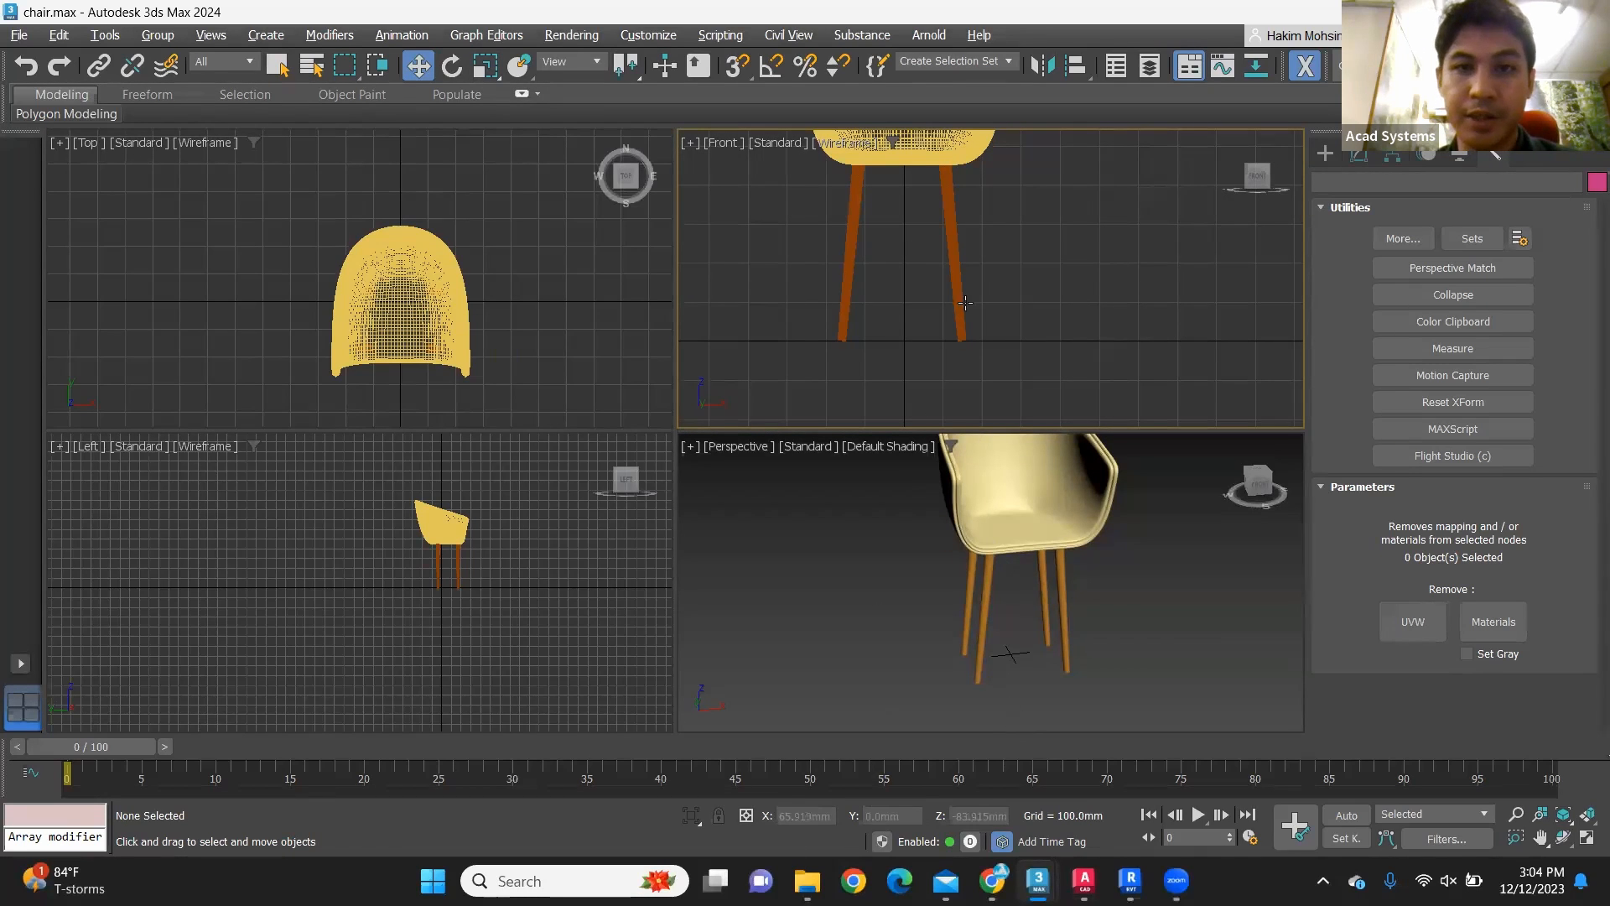
scroll(980, 305, "down", 3)
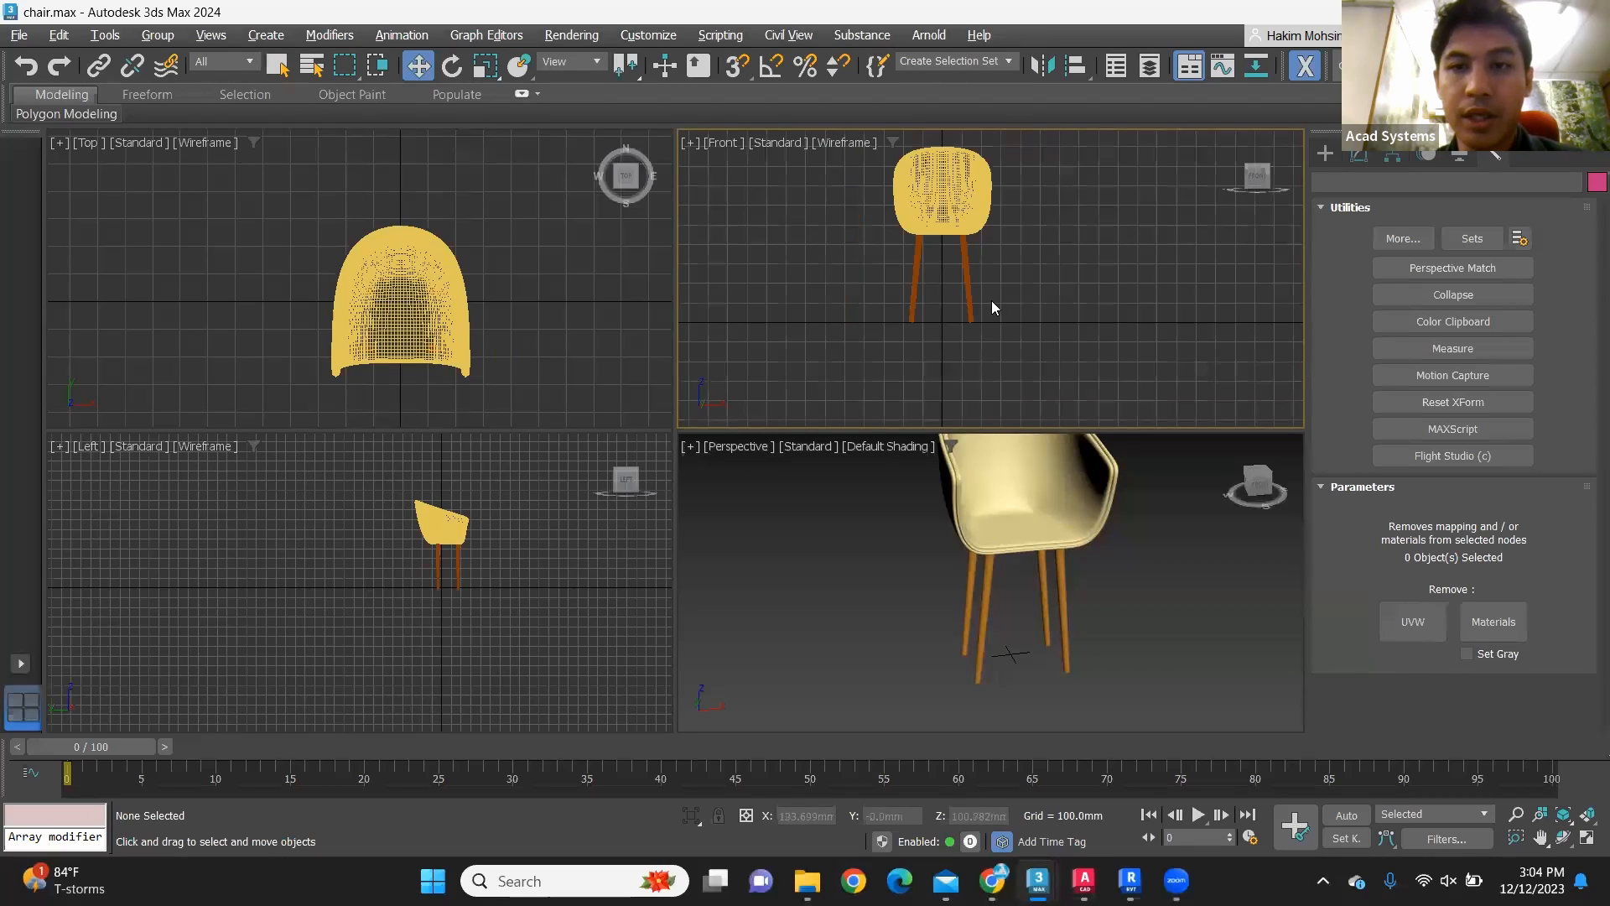
left_click(862, 510)
key("alt+w")
scroll(872, 500, "down", 3)
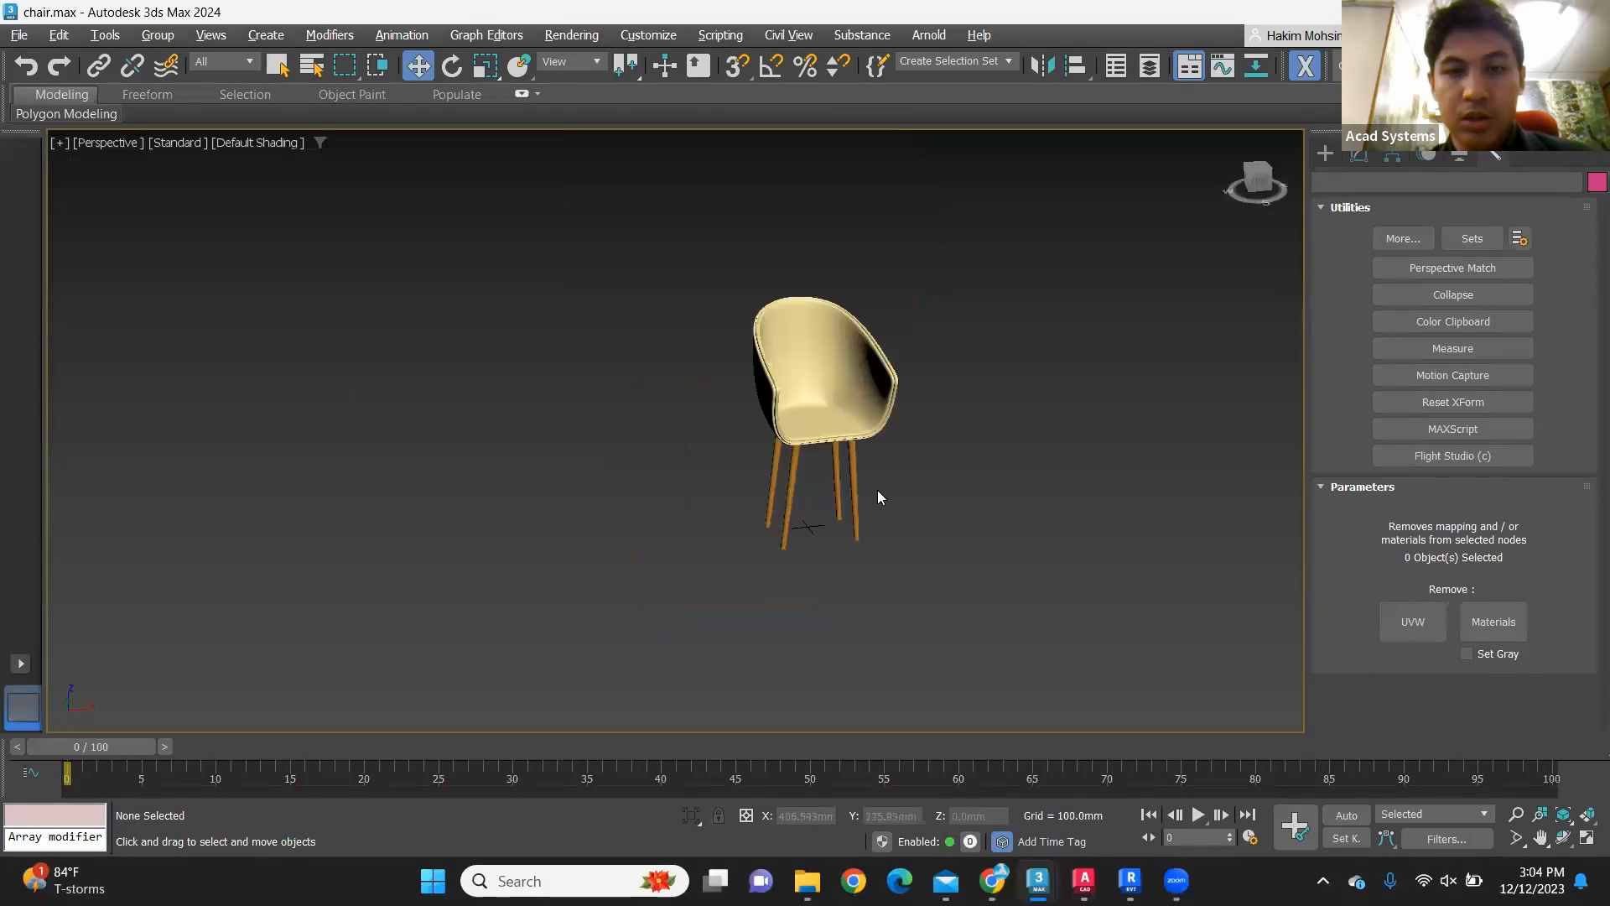
middle_click_drag(892, 468, 957, 485, "alt")
scroll(925, 426, "up", 6)
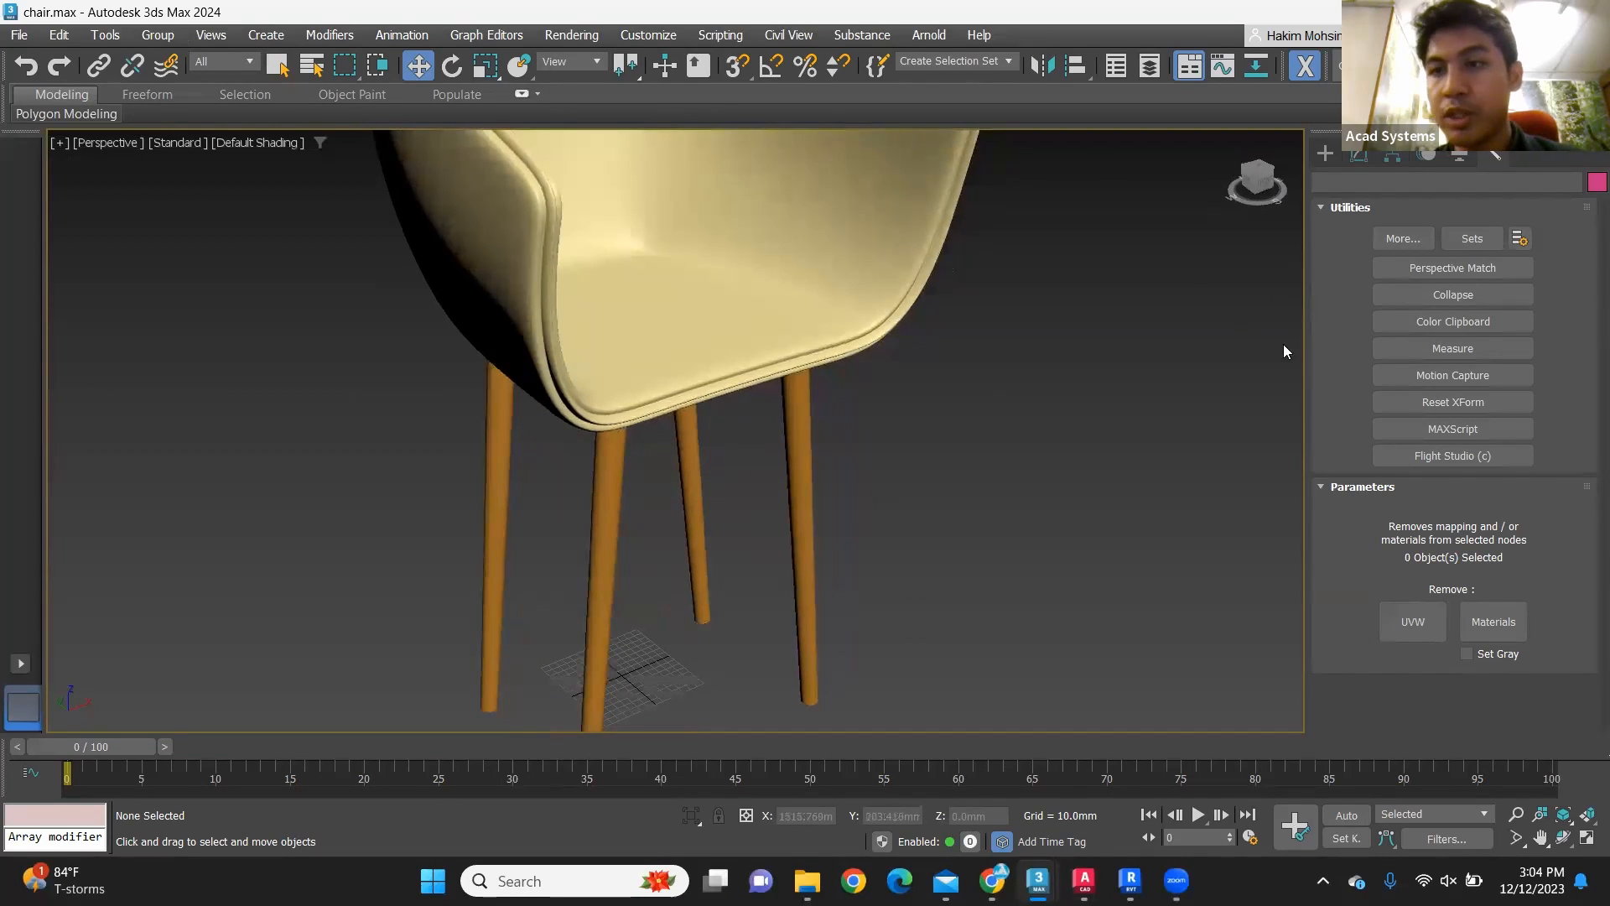
Step: Show the creation options for standard primitives
left_click(1325, 150)
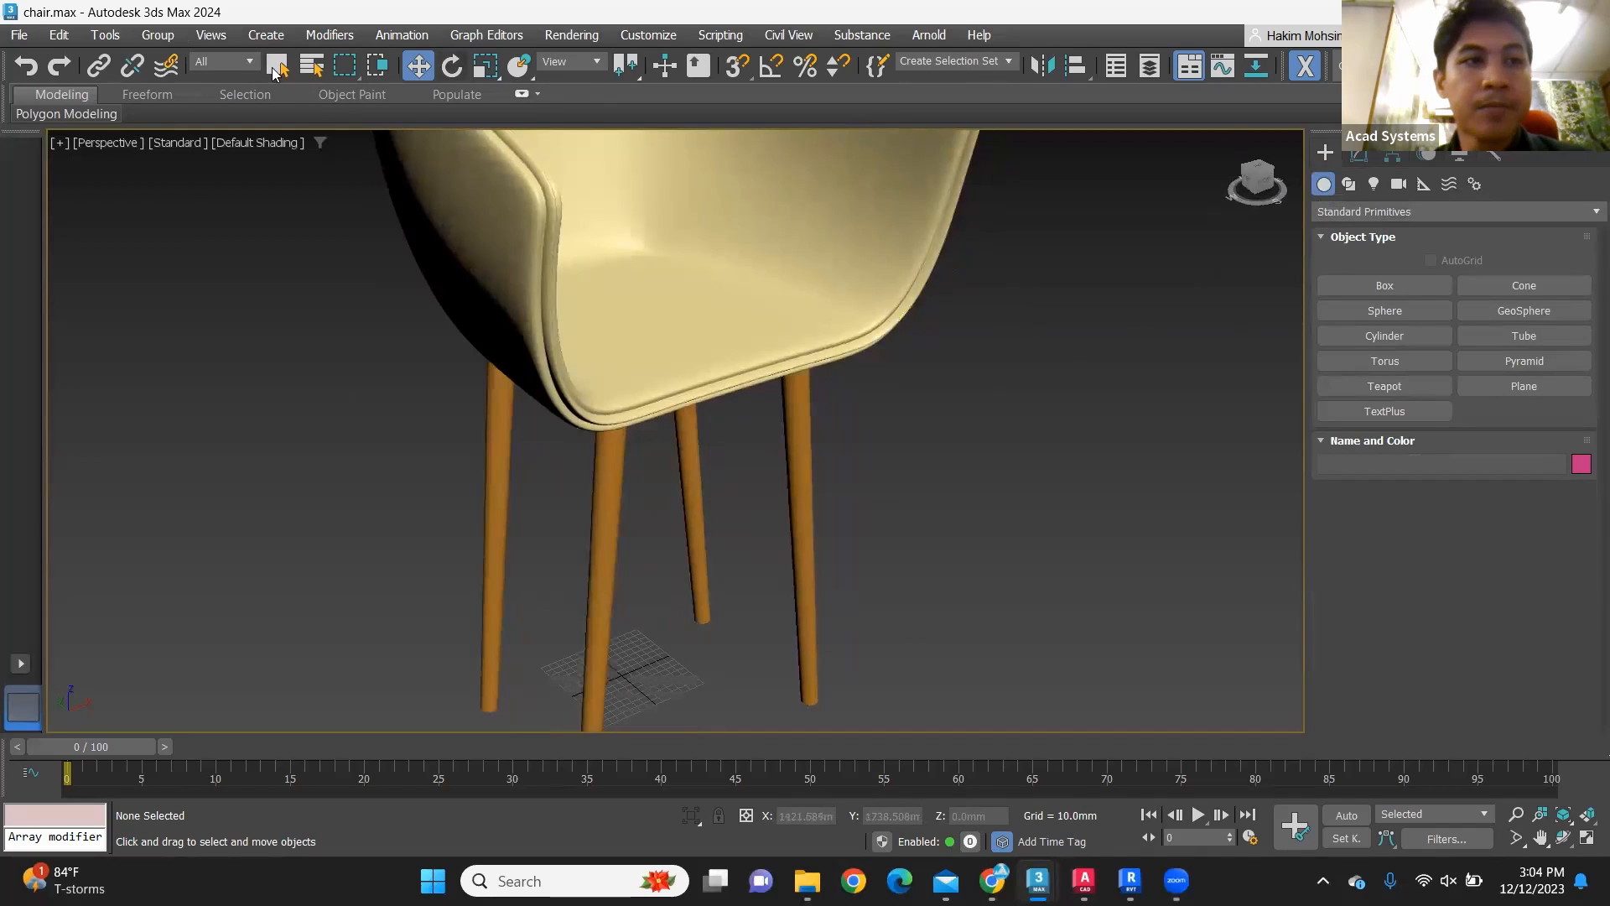
Step: Start exporting the chair scene to the Desktop folder under the file name chair2
left_click(20, 35)
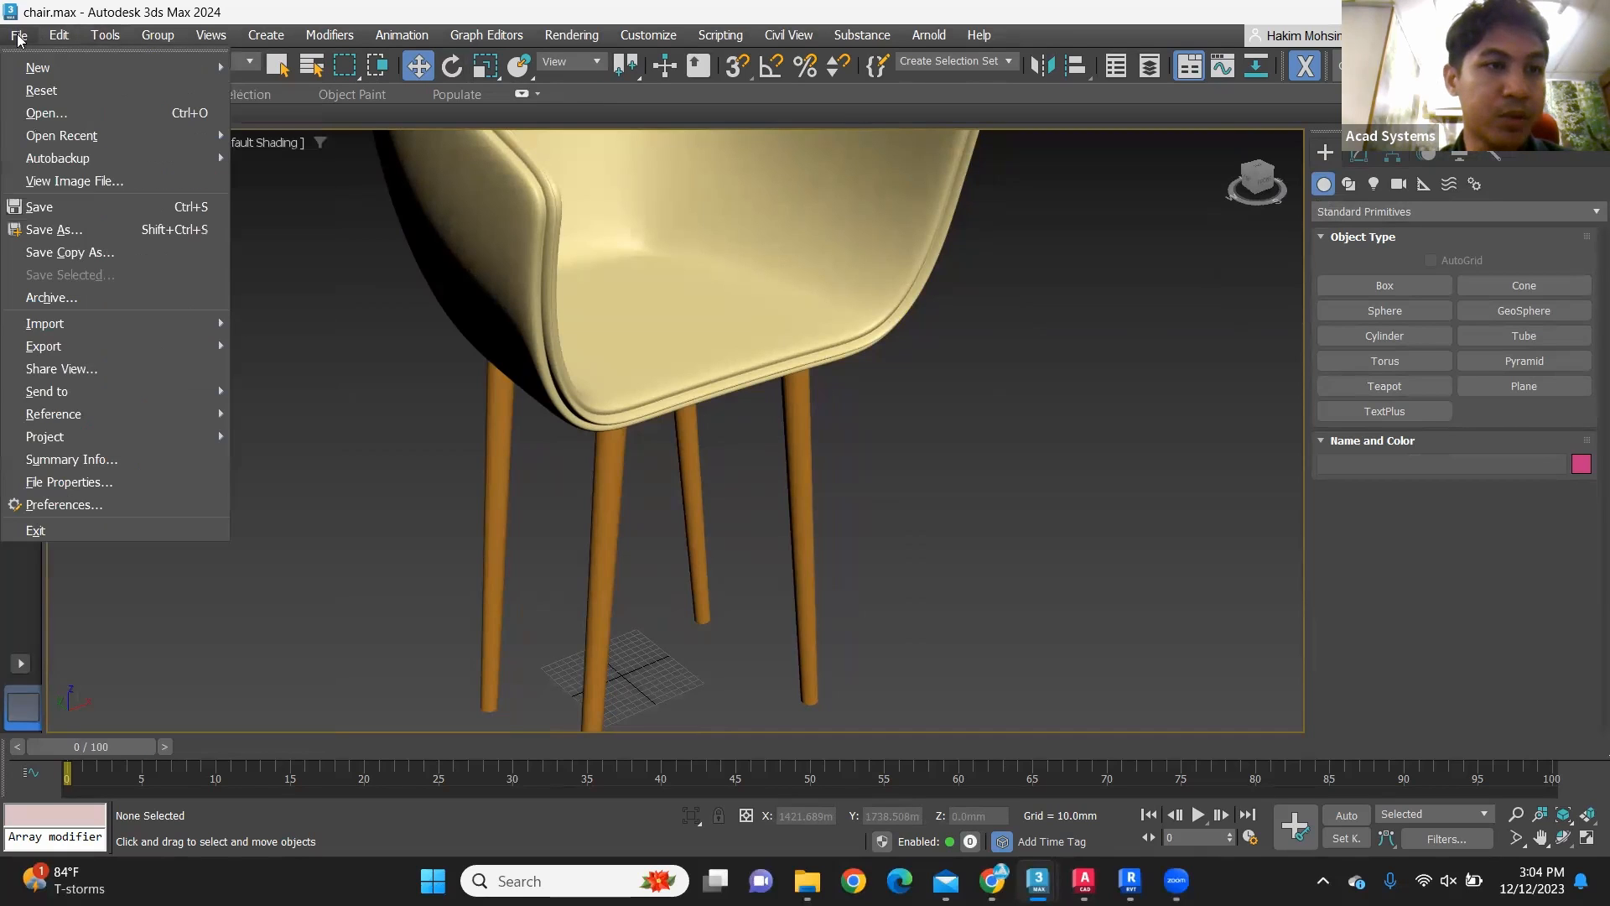
mouse_move(132, 347)
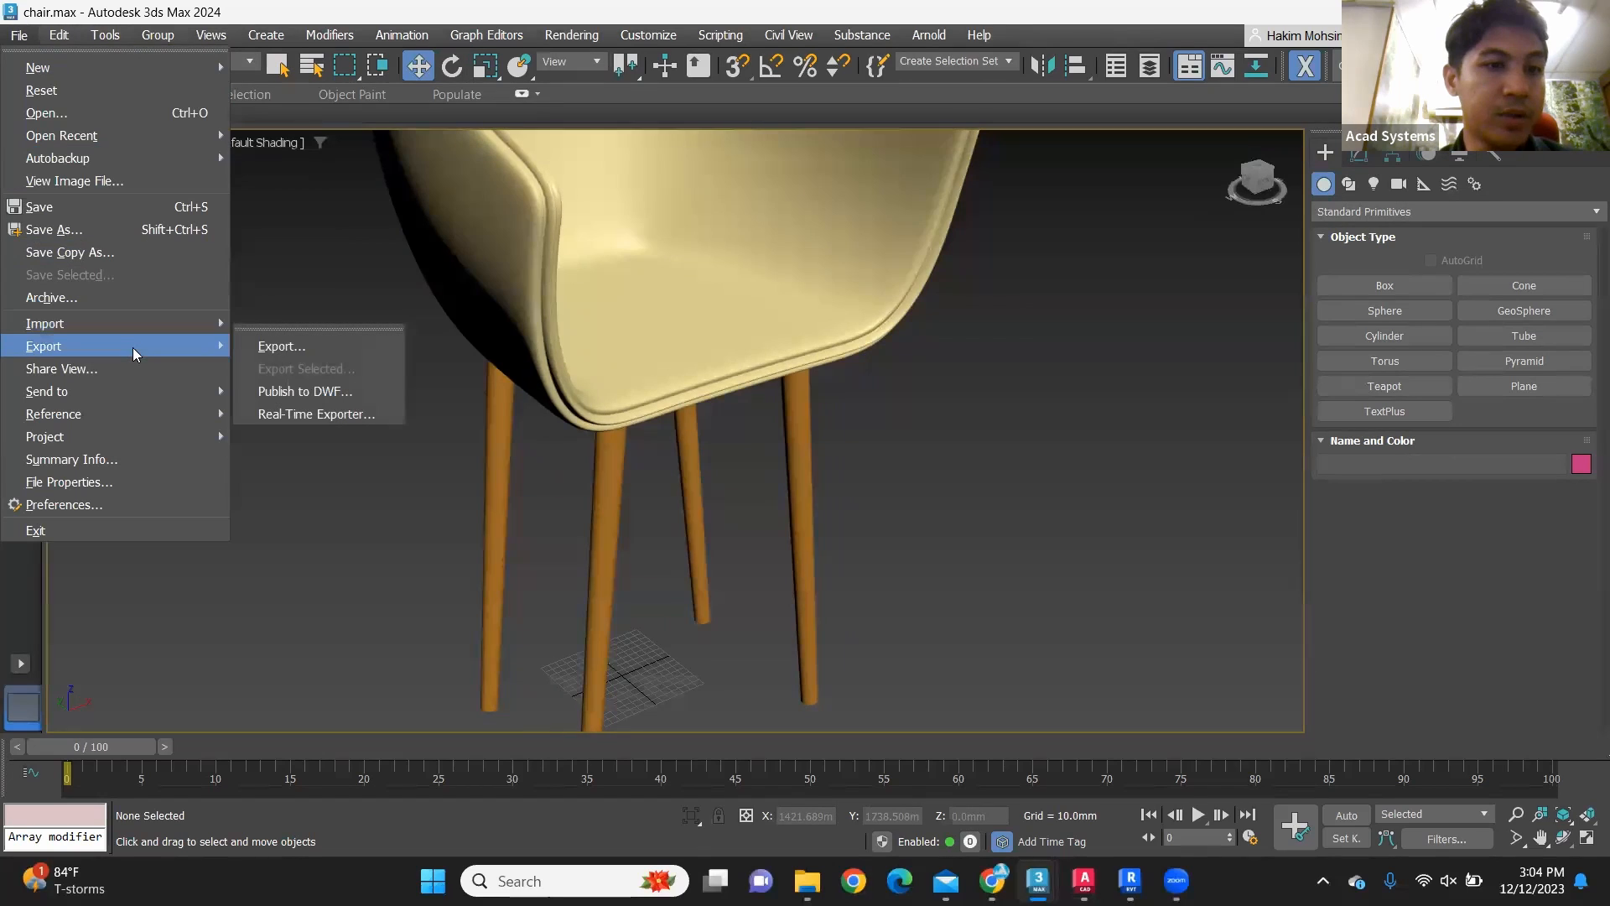
left_click(290, 348)
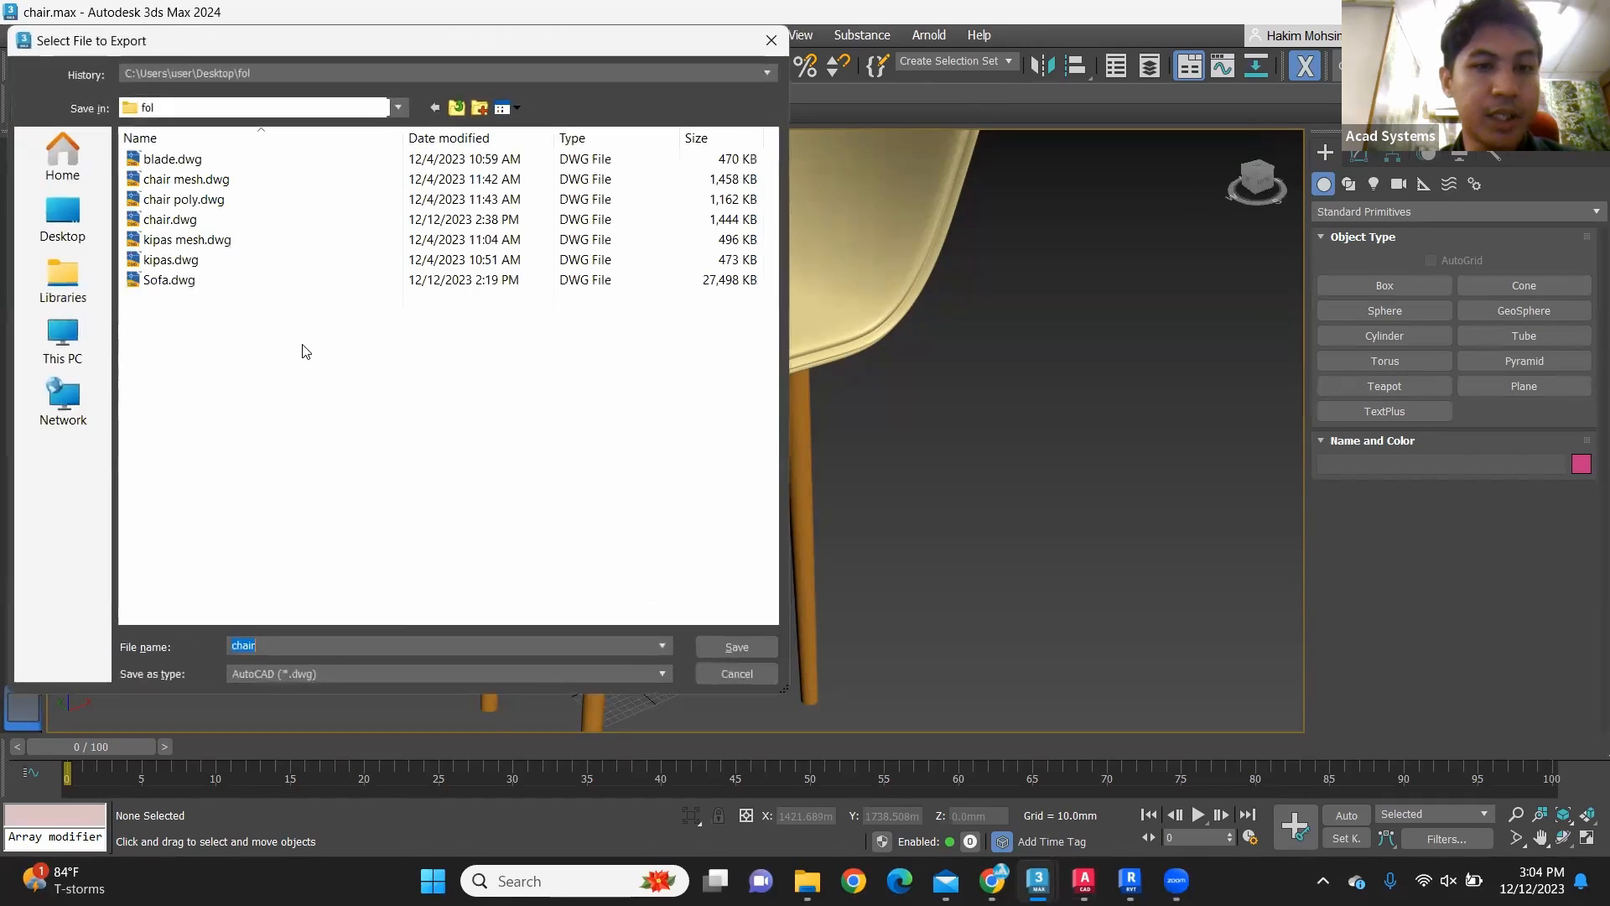
left_click(73, 225)
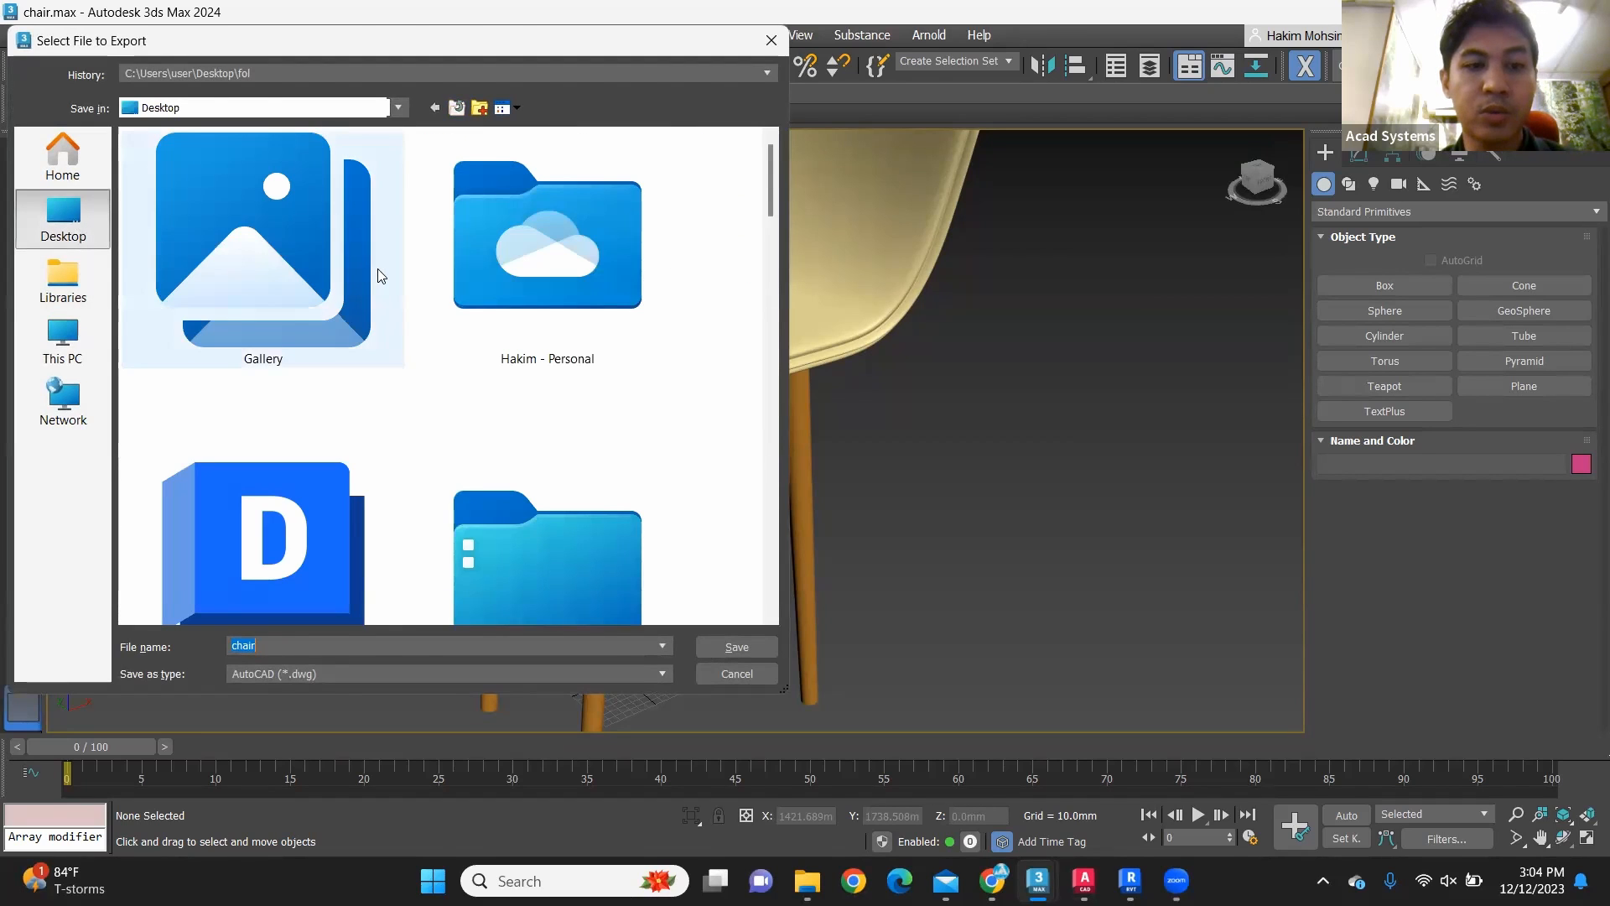
scroll(382, 277, "down", 10)
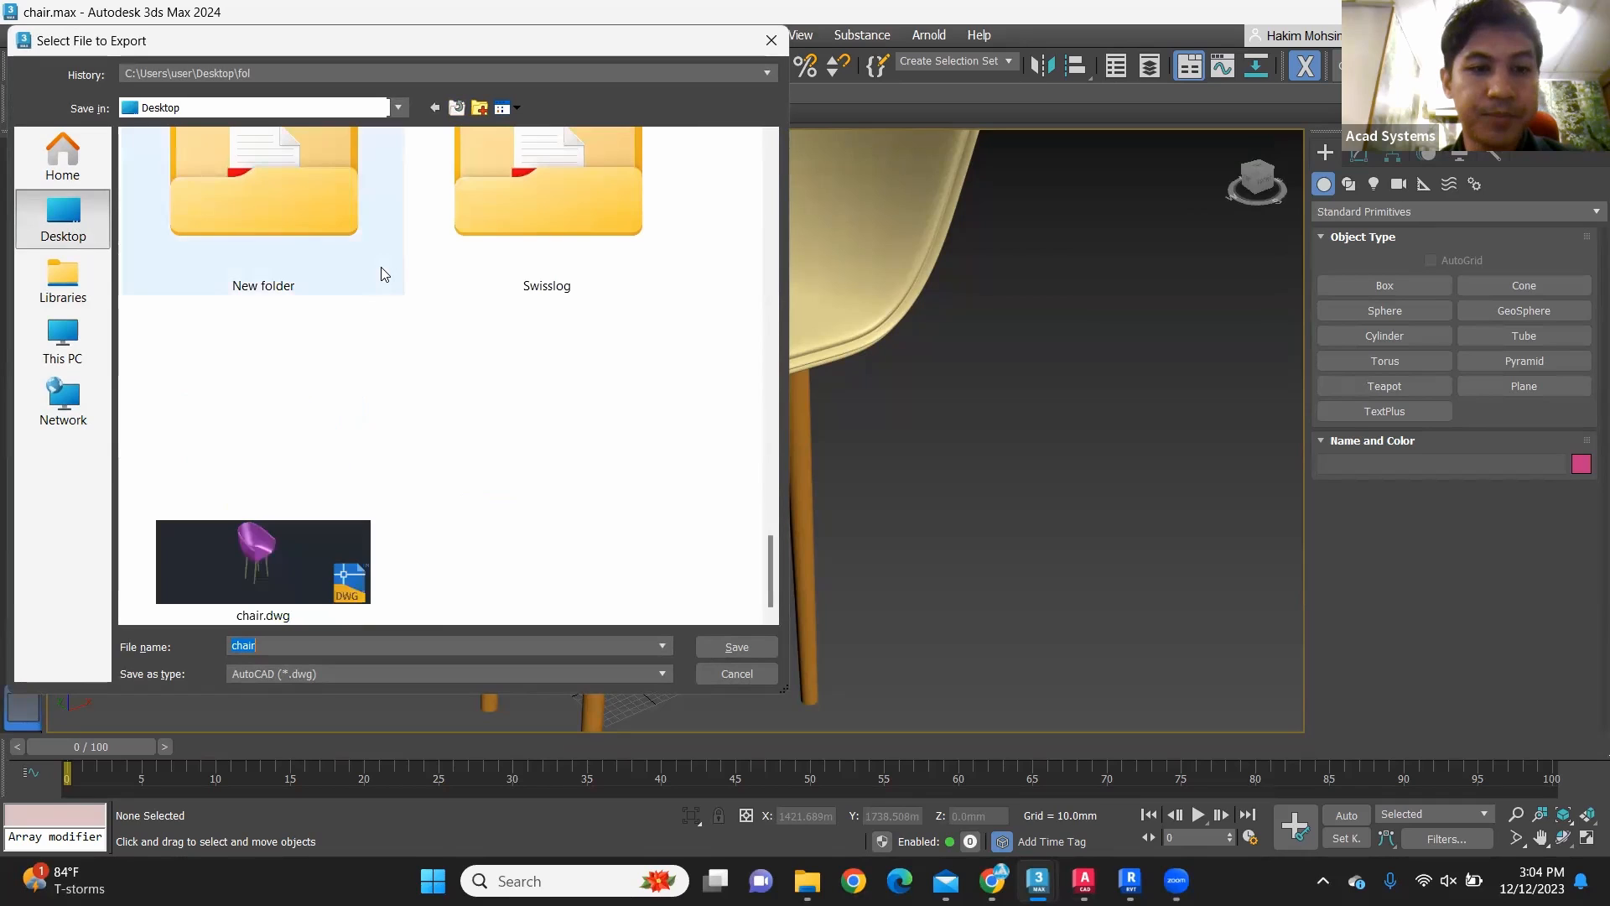
left_click(337, 523)
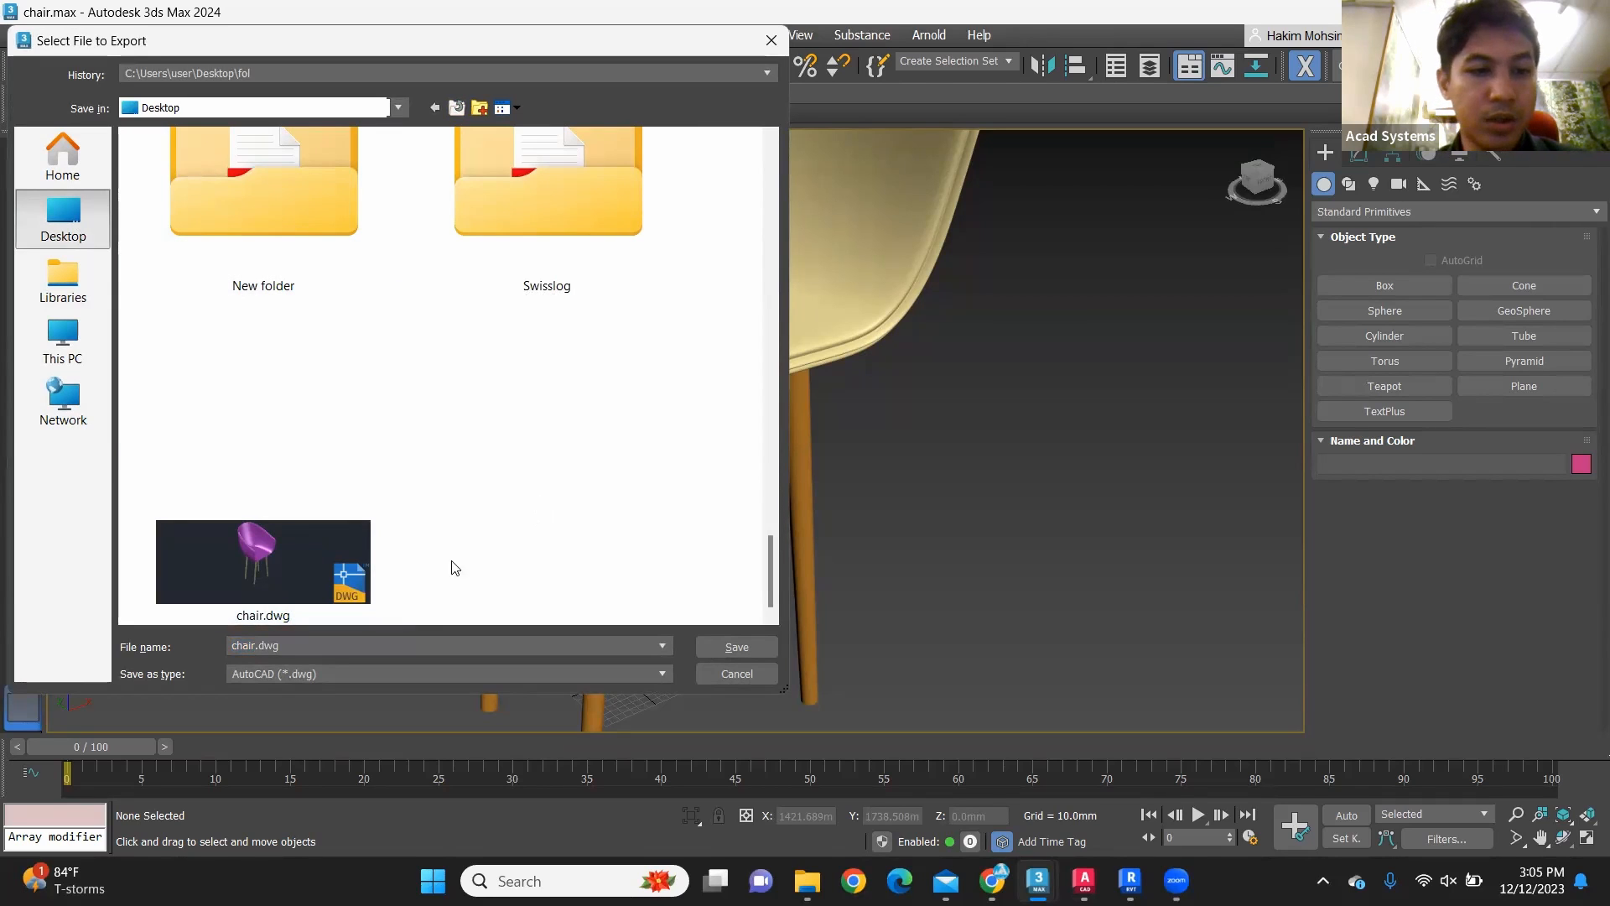
type("c")
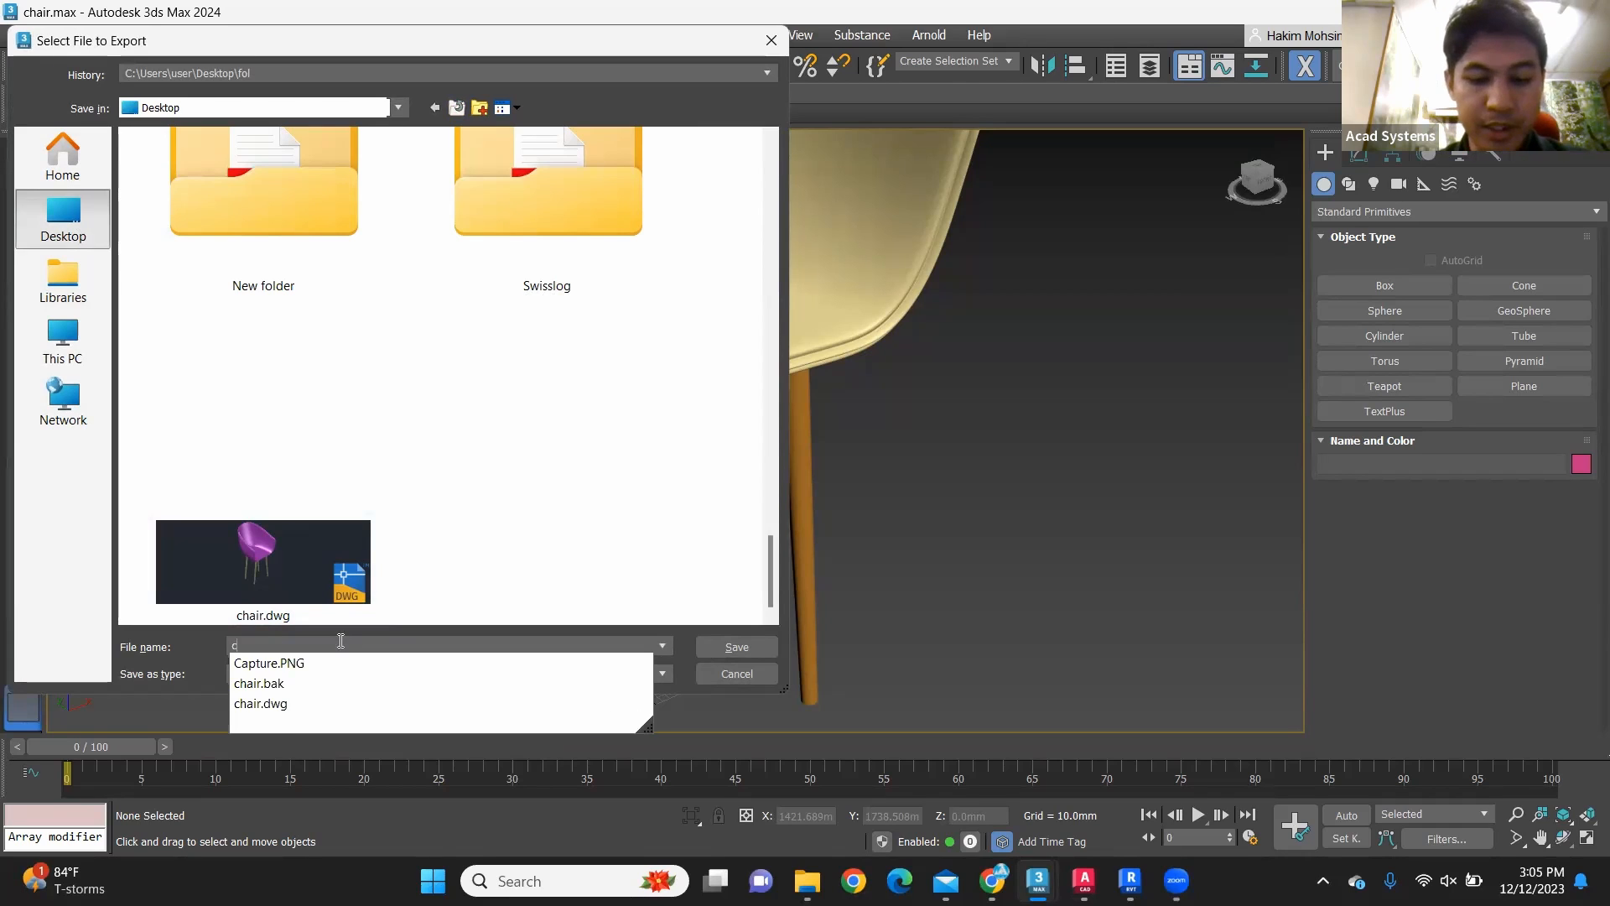
type("hair2")
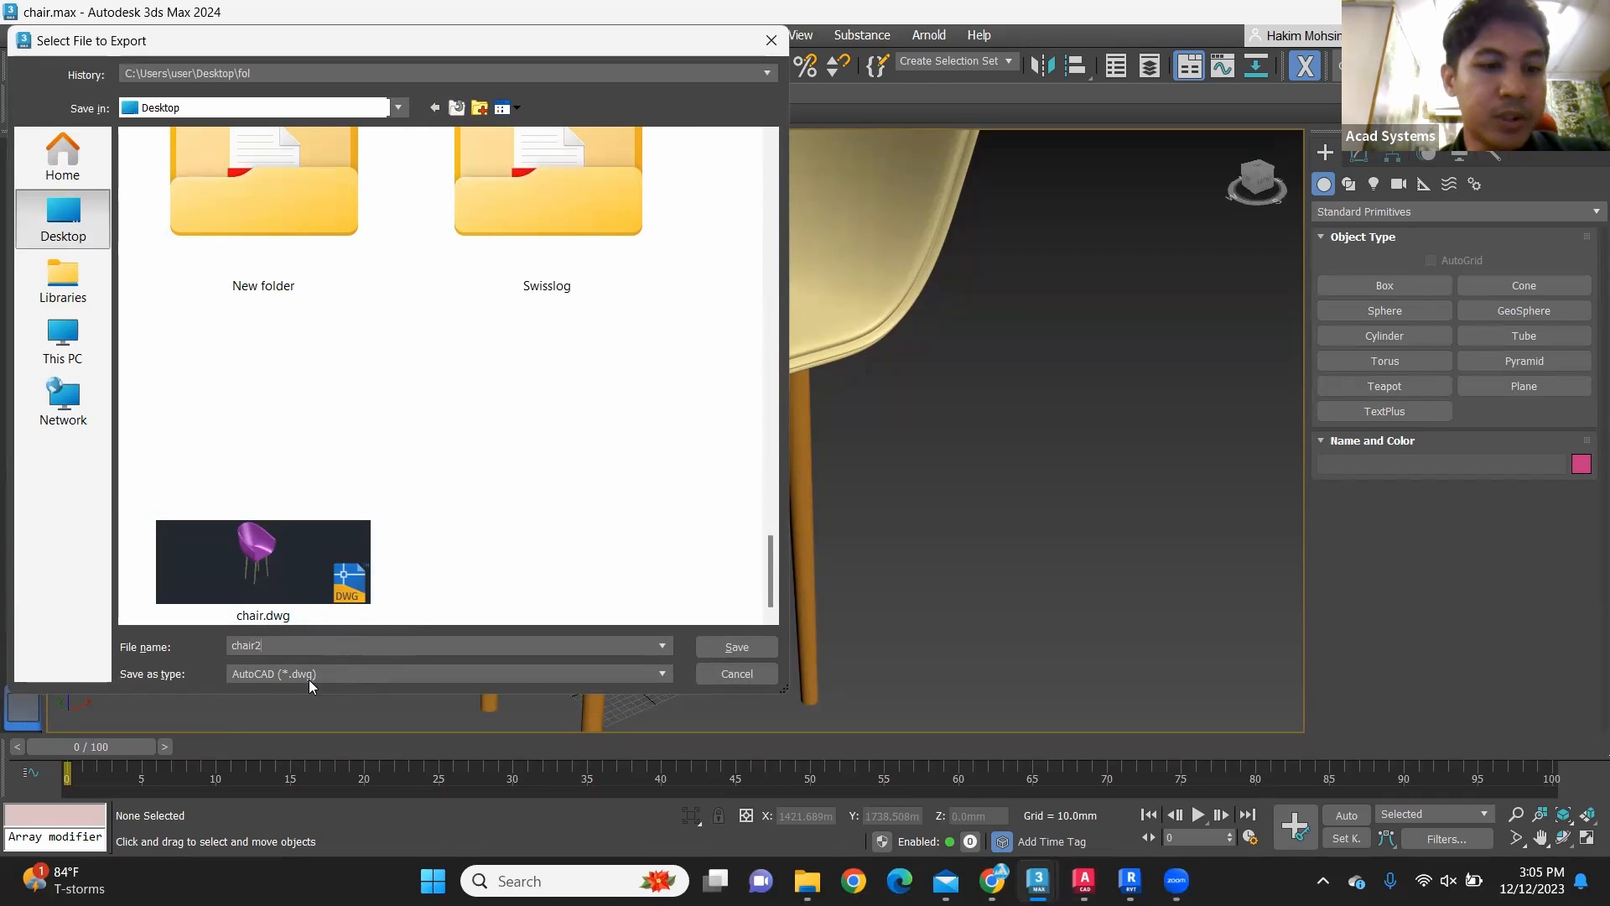
Step: Export the entire scene in AutoCAD (*.dwg) format as an AutoCAD 2013 DWG, skipping hidden objects and ignoring extrude capping
left_click(340, 673)
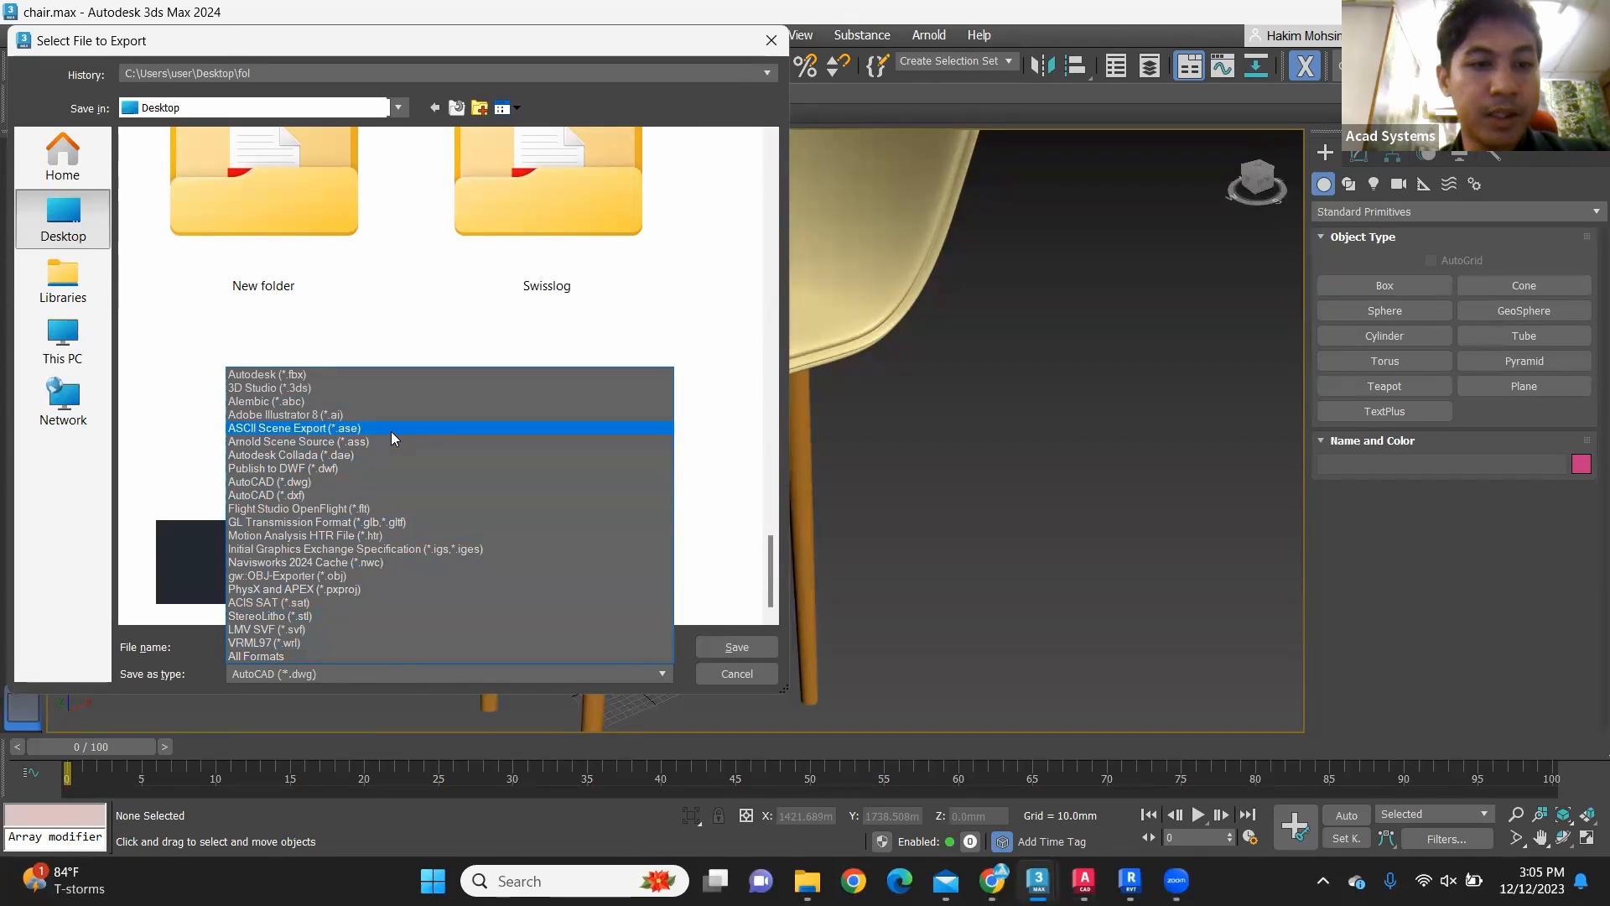
left_click(315, 481)
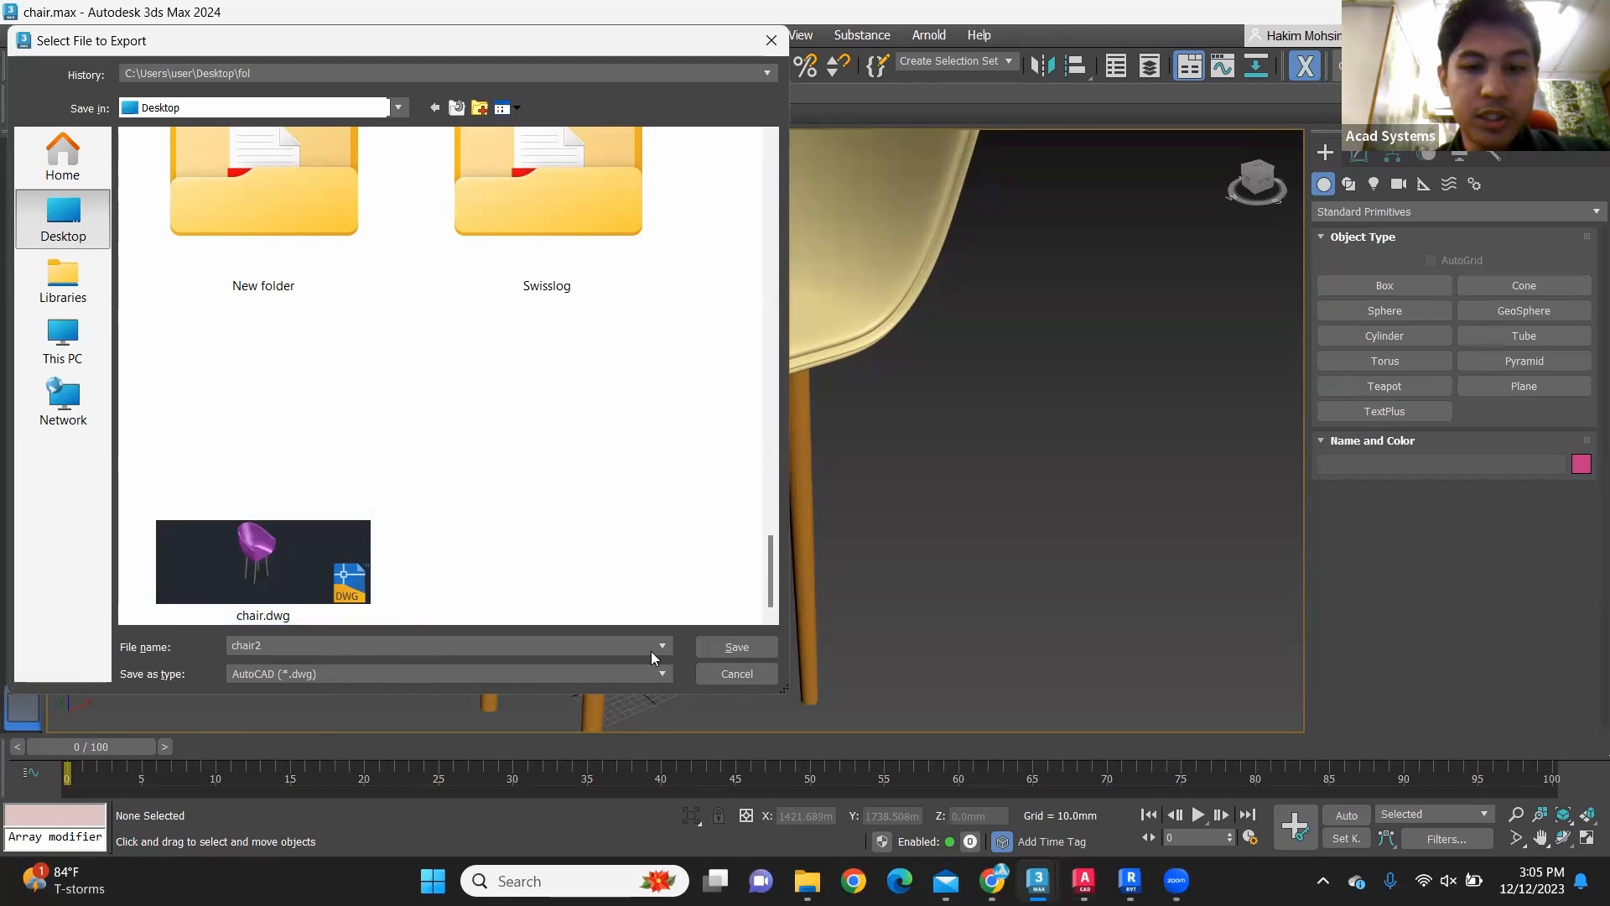
left_click(760, 648)
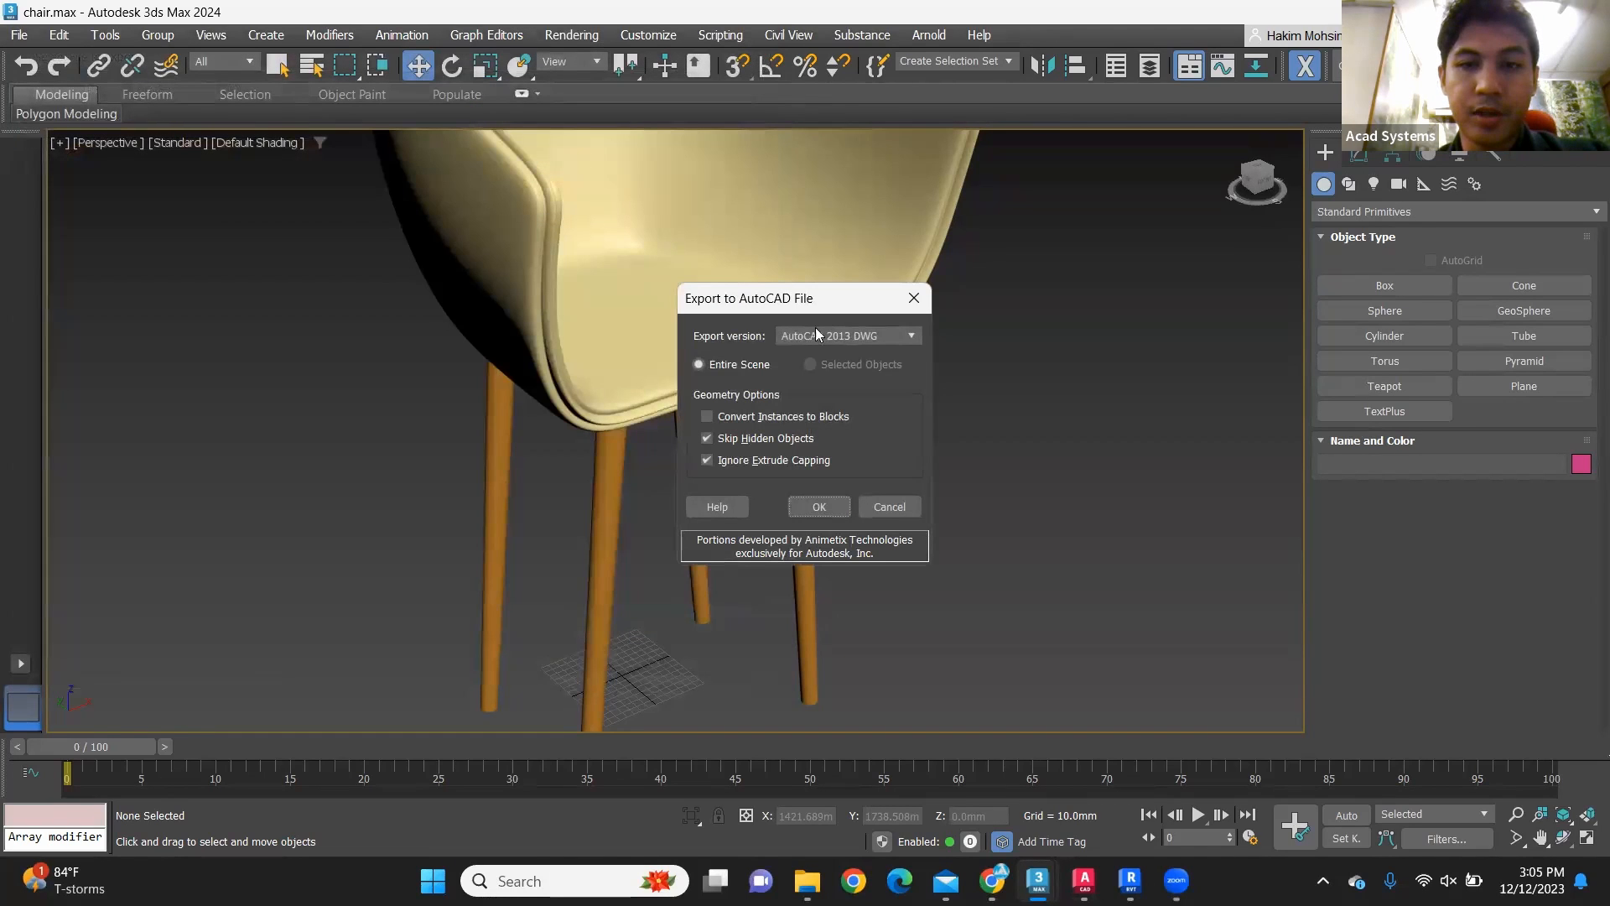
left_click(812, 506)
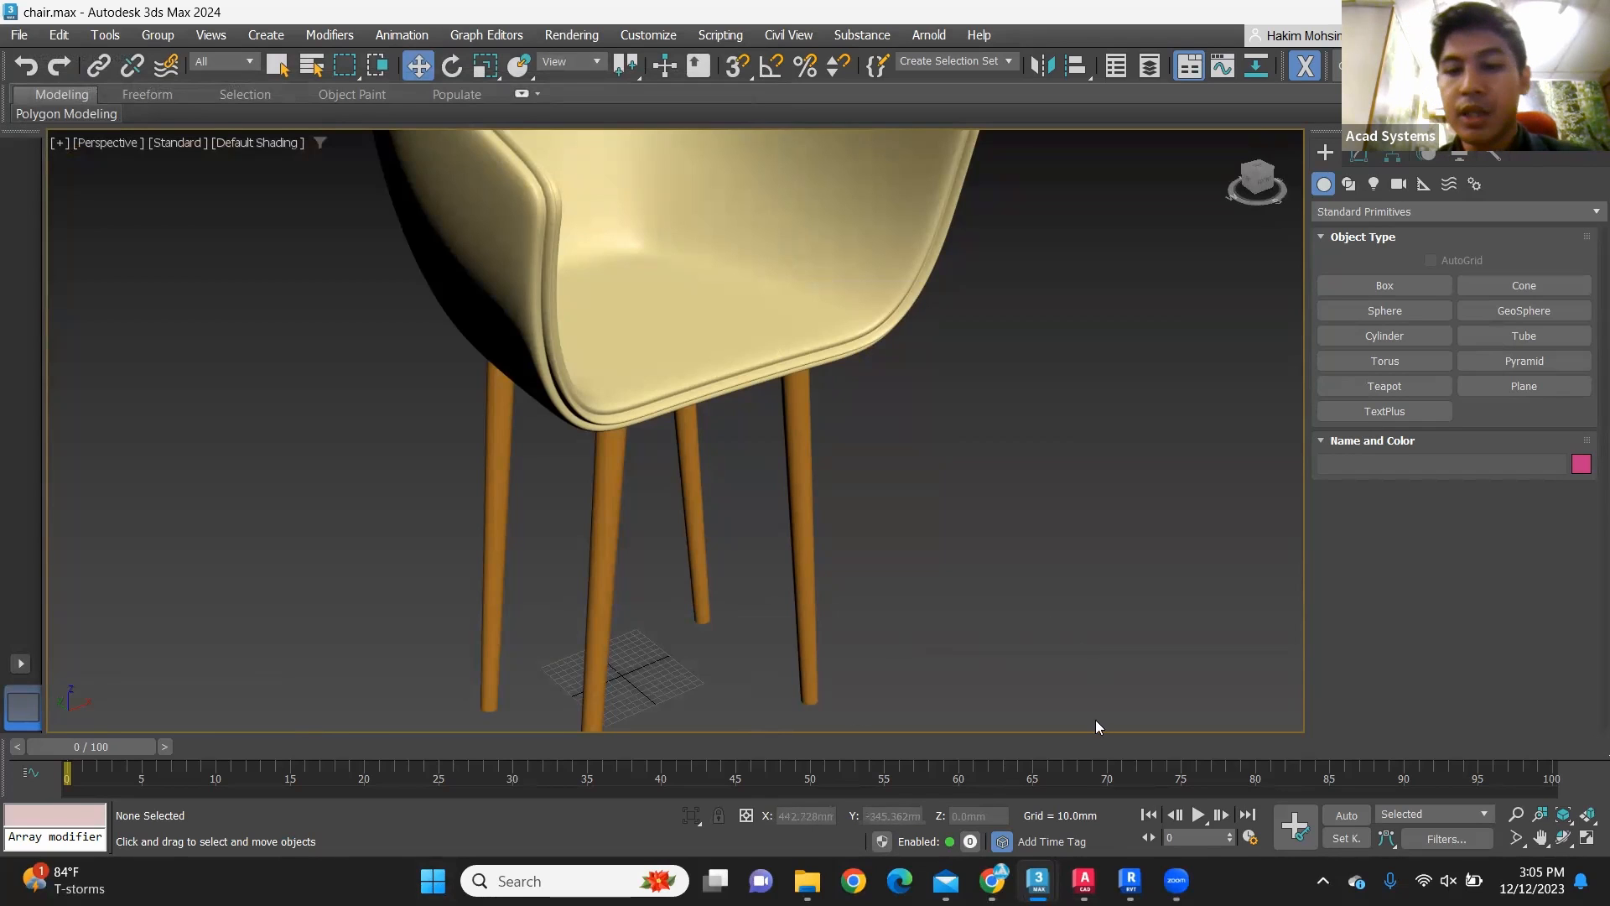
Step: Switch to AutoCAD and open chair2.dwg from the Desktop
left_click(1084, 881)
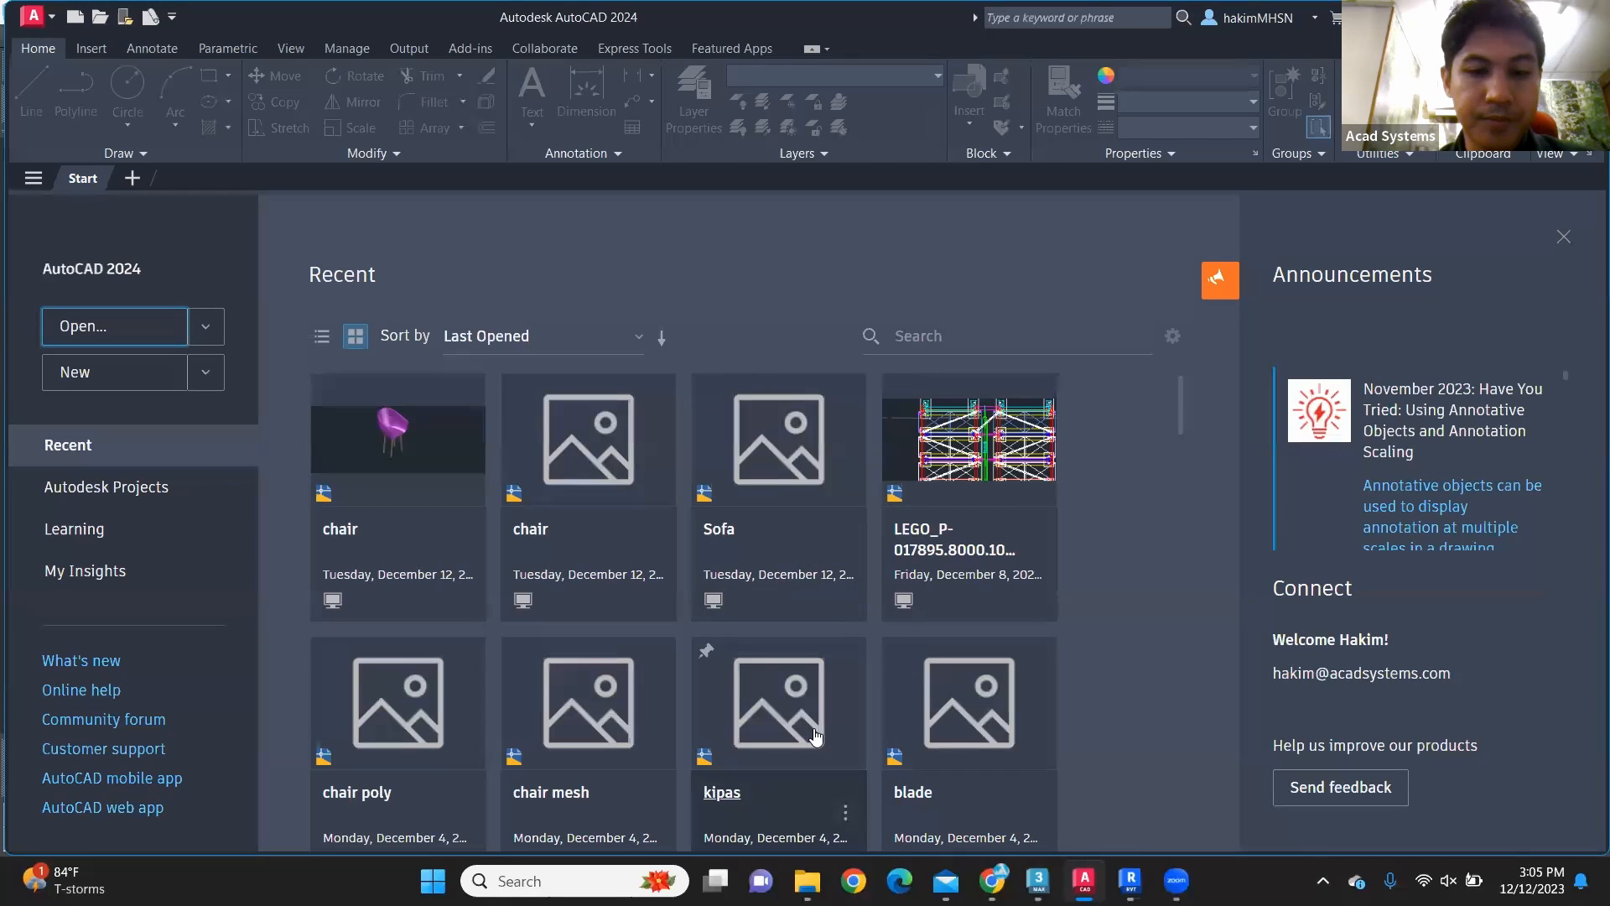
mouse_move(807, 881)
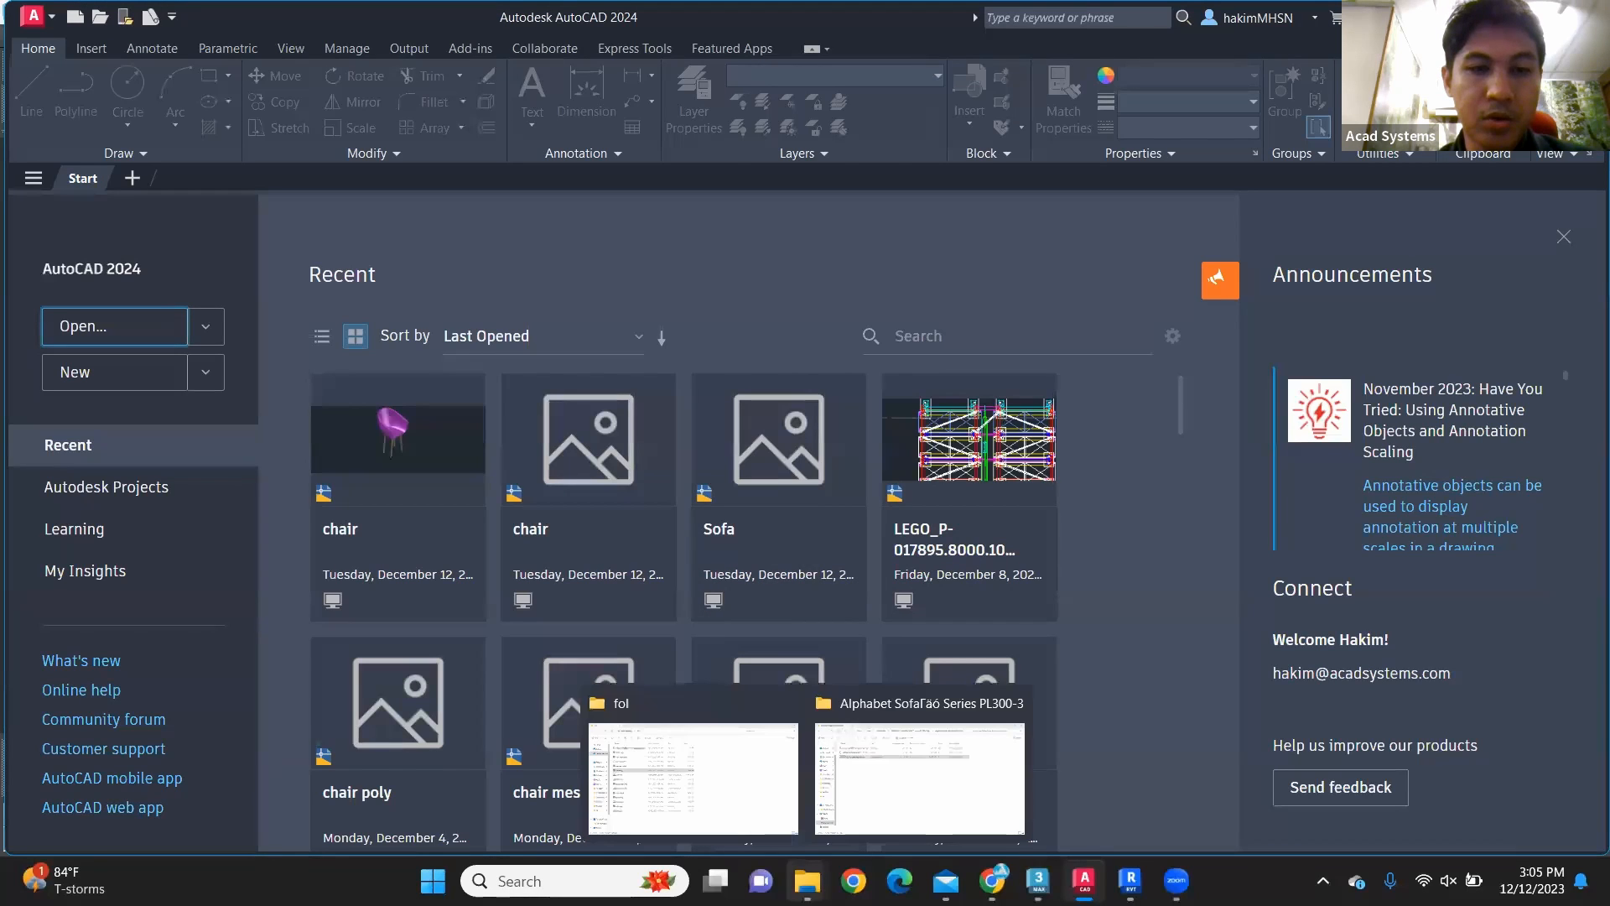
left_click(128, 333)
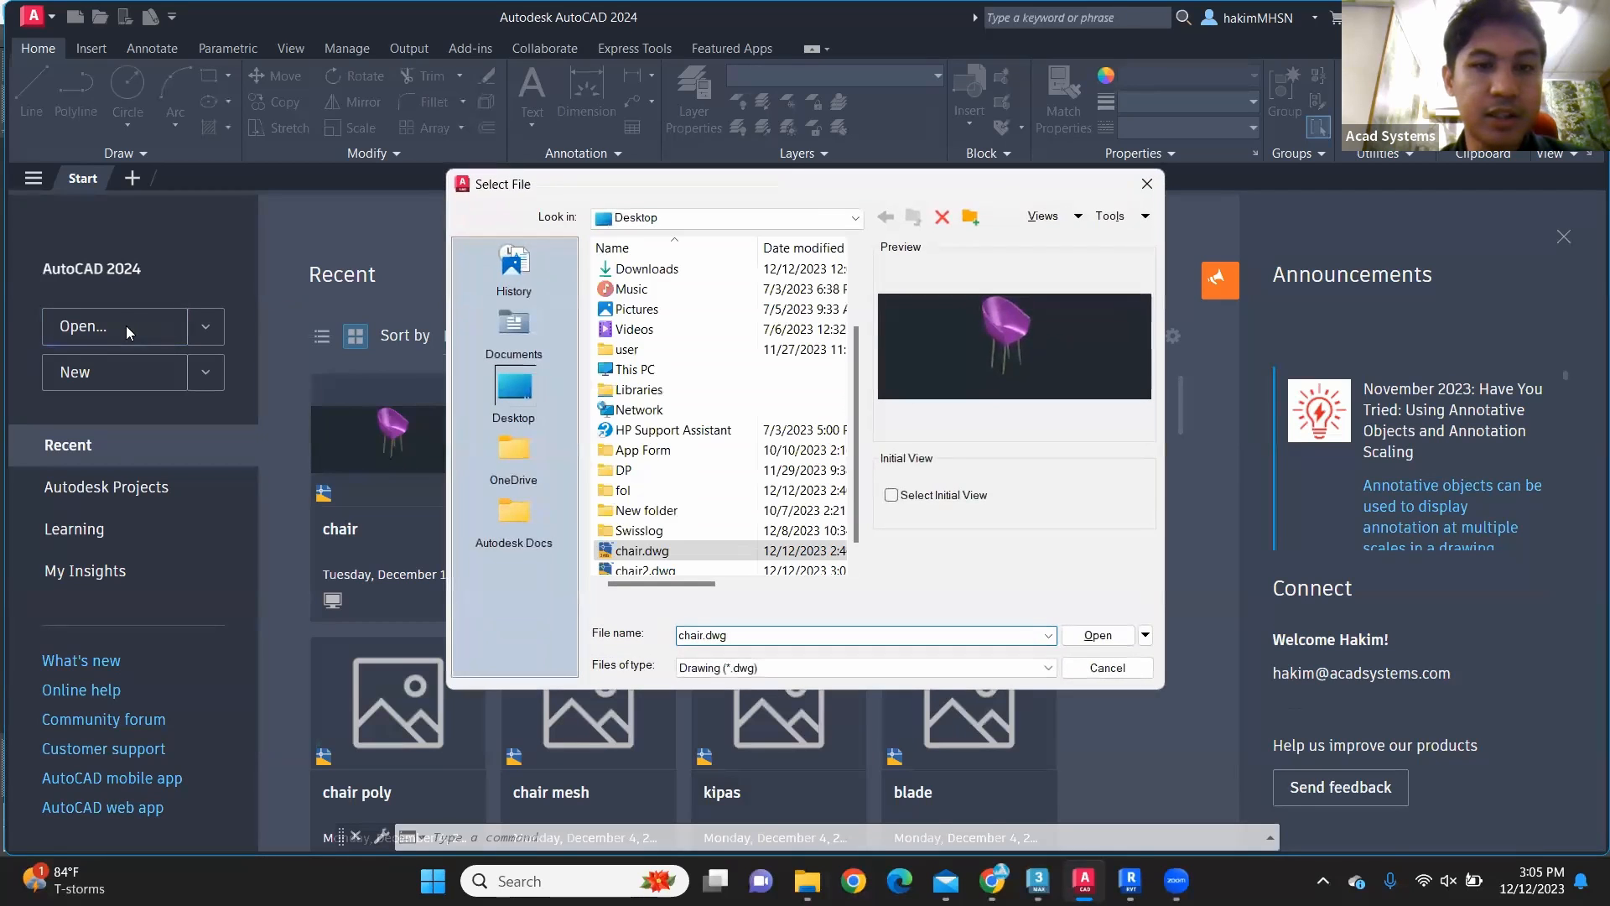
scroll(655, 428, "down", 1)
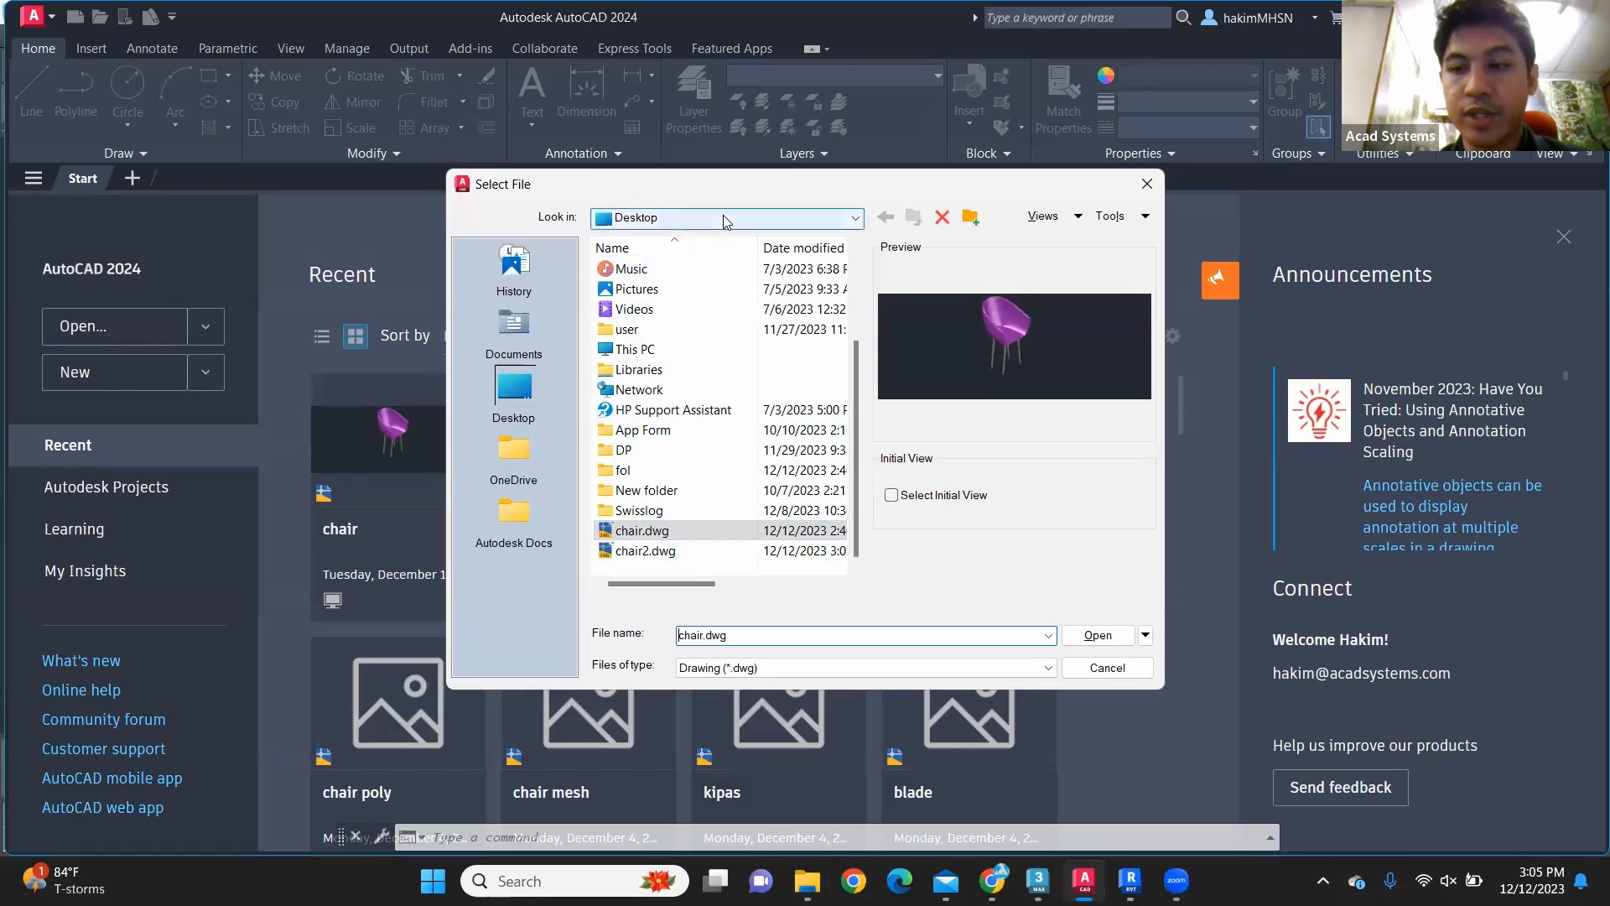
left_click(675, 550)
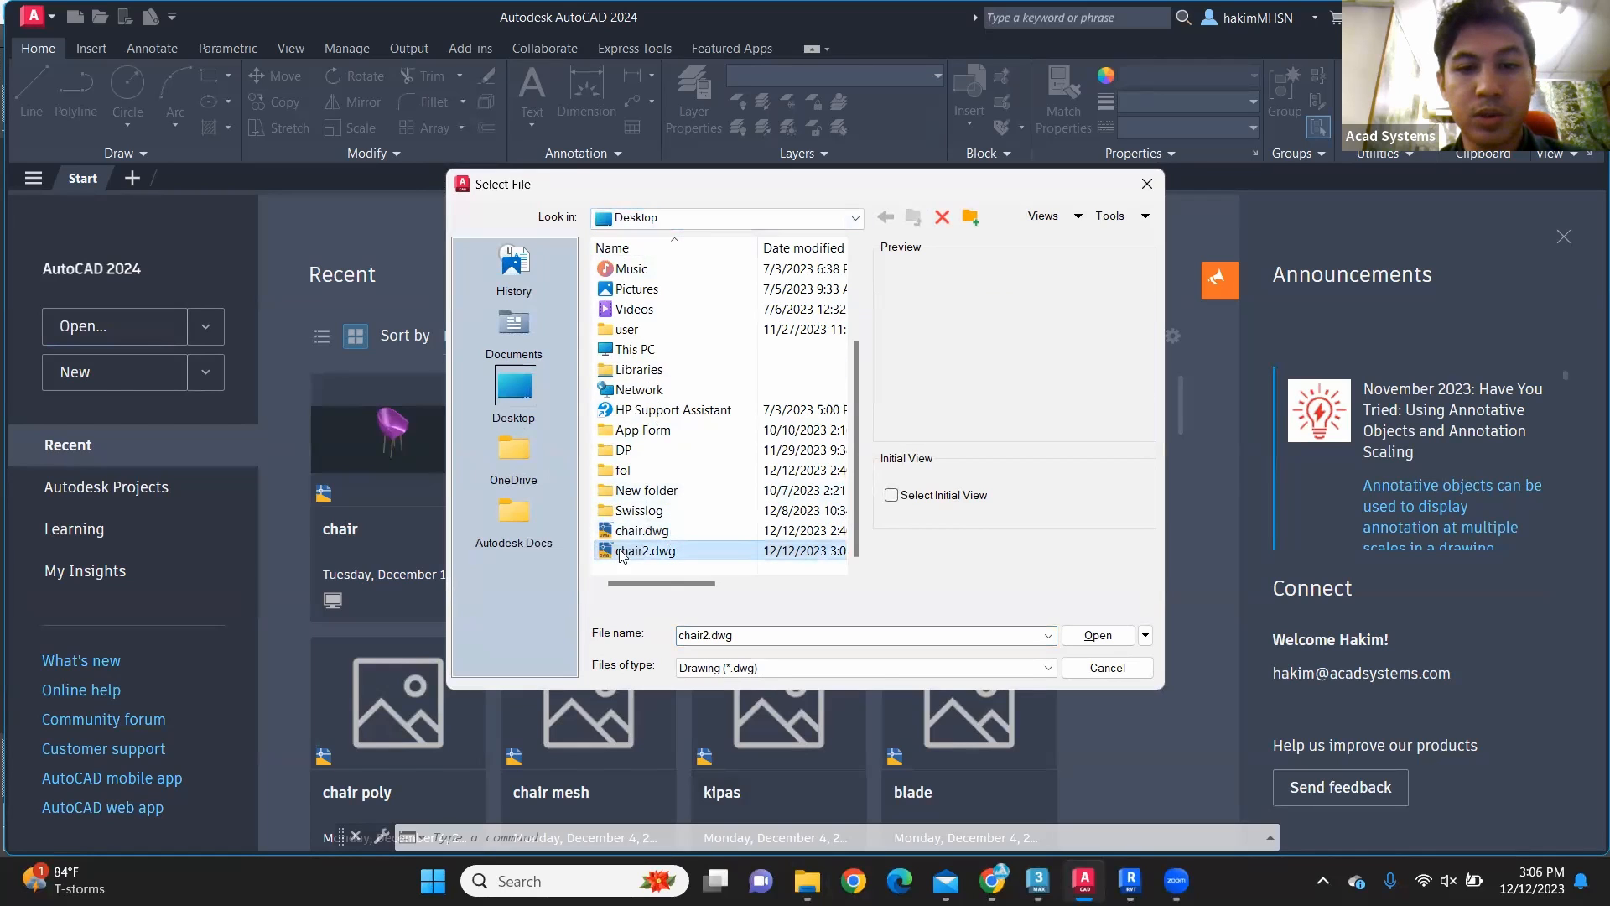
left_click(1100, 637)
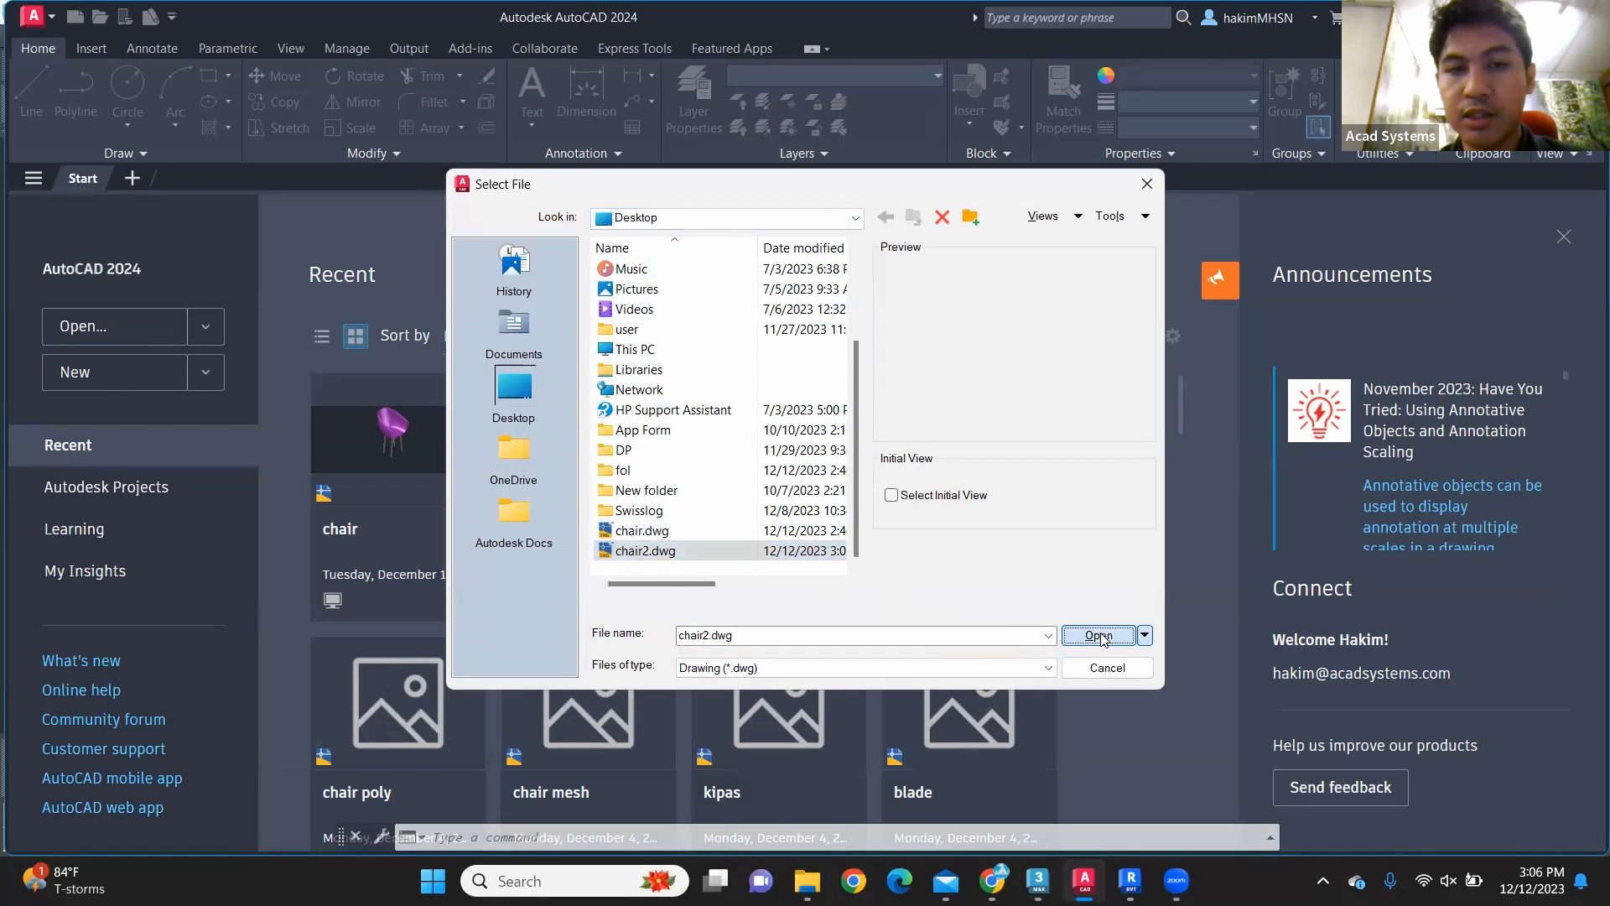
Step: Examine the exported chair from another angle and check which layers the drawing contains
middle_click_drag(573, 472, 863, 485)
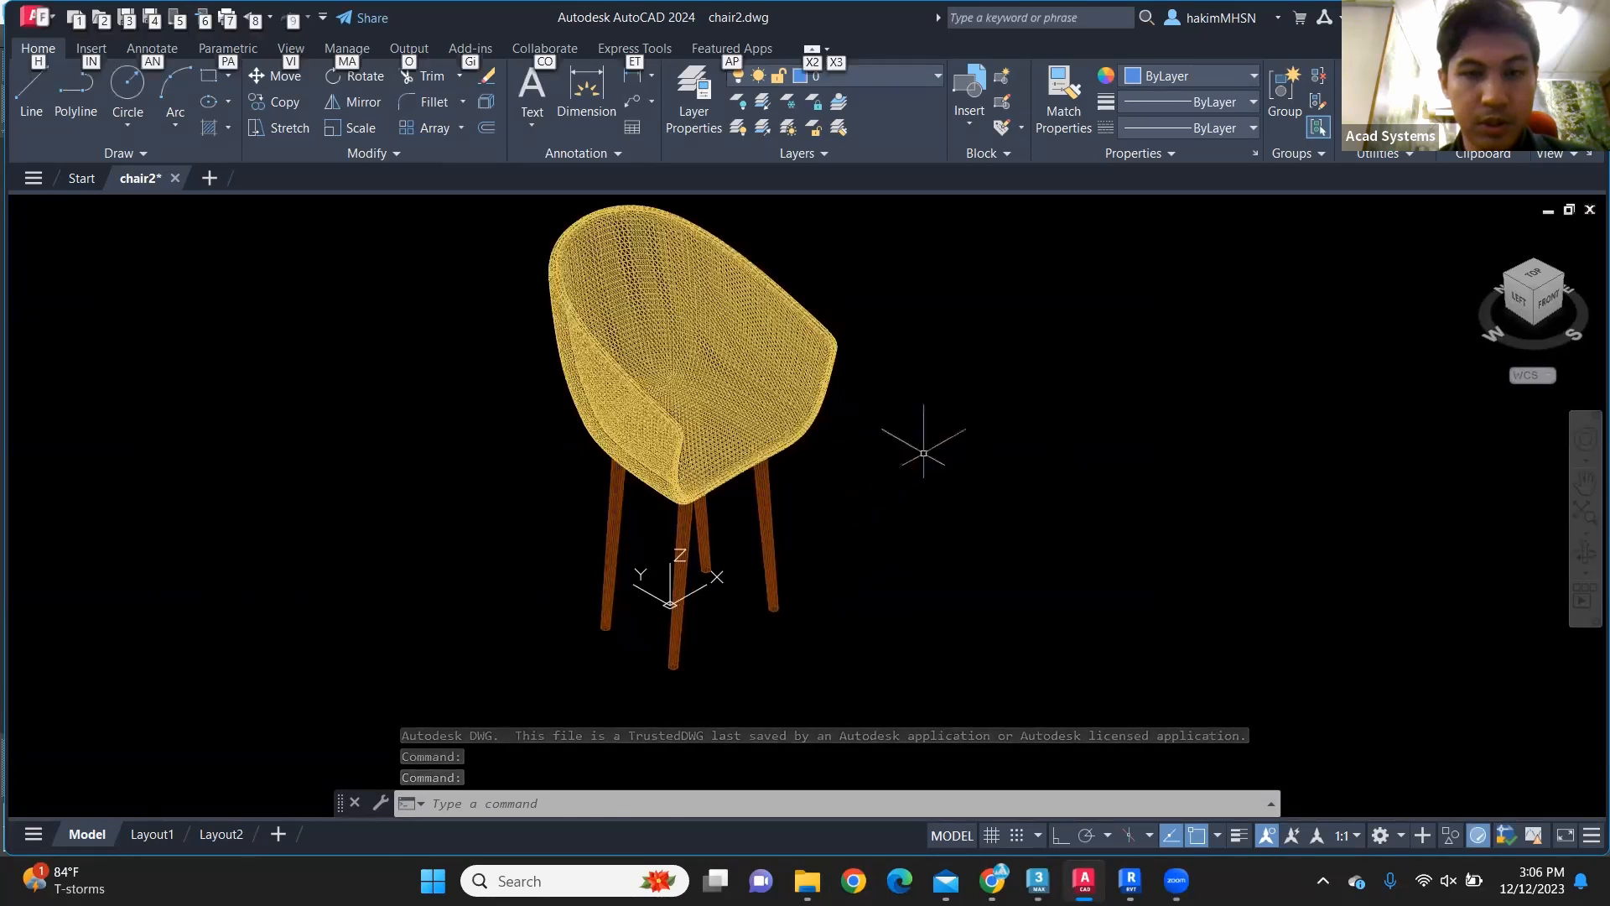
left_click(923, 442)
middle_click_drag(880, 406, 826, 428, "shift")
scroll(923, 504, "up", 3)
left_click(942, 521)
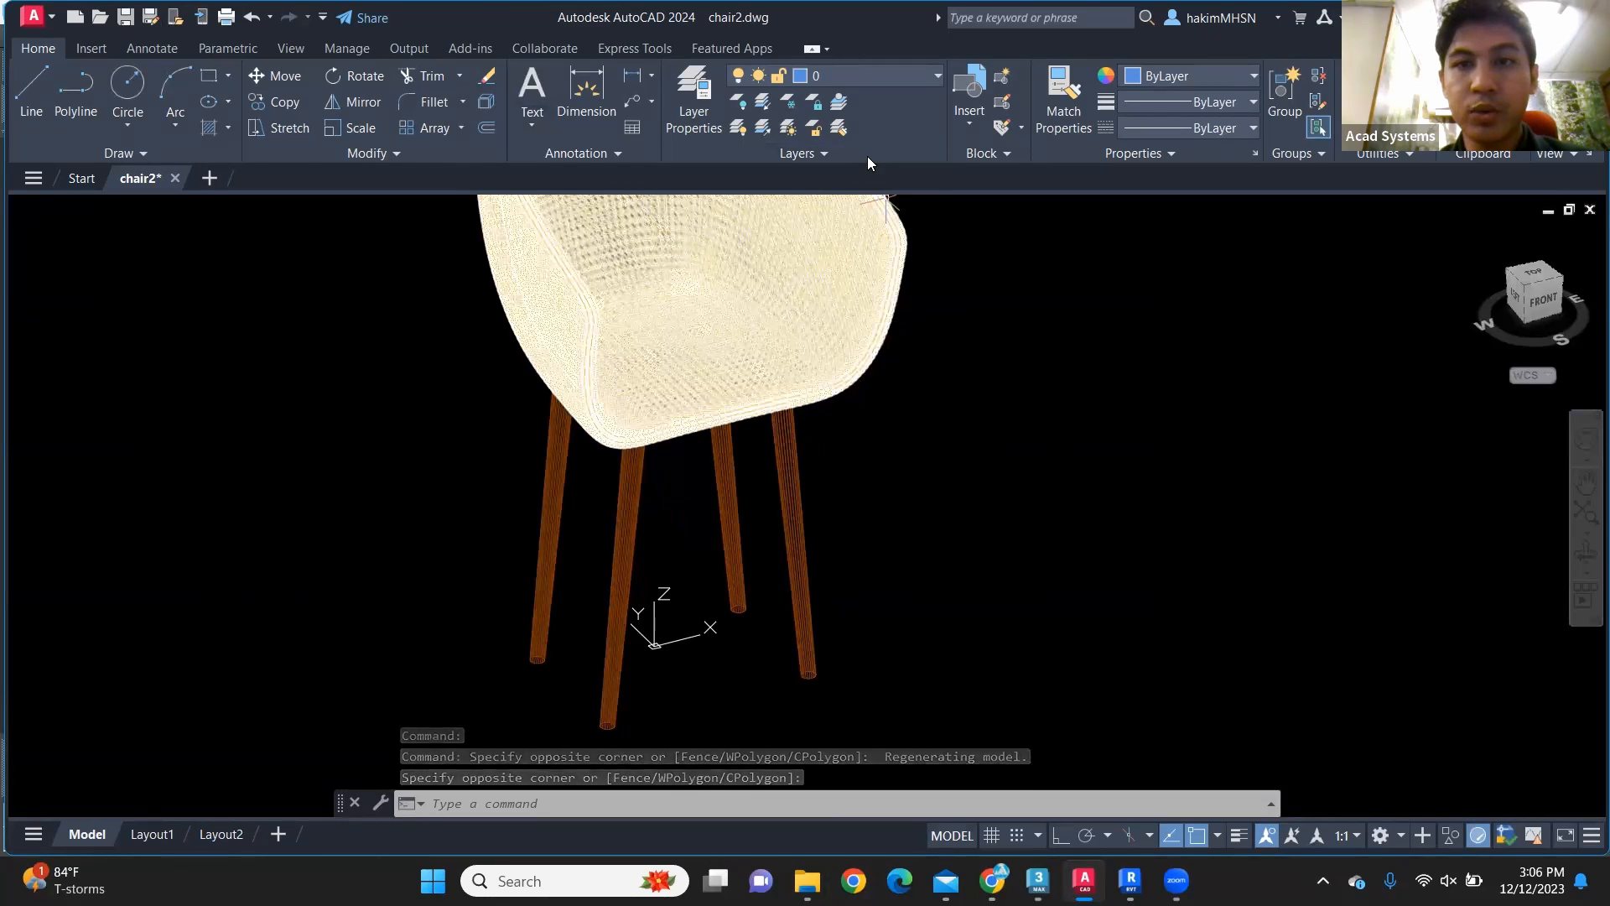
left_click(842, 75)
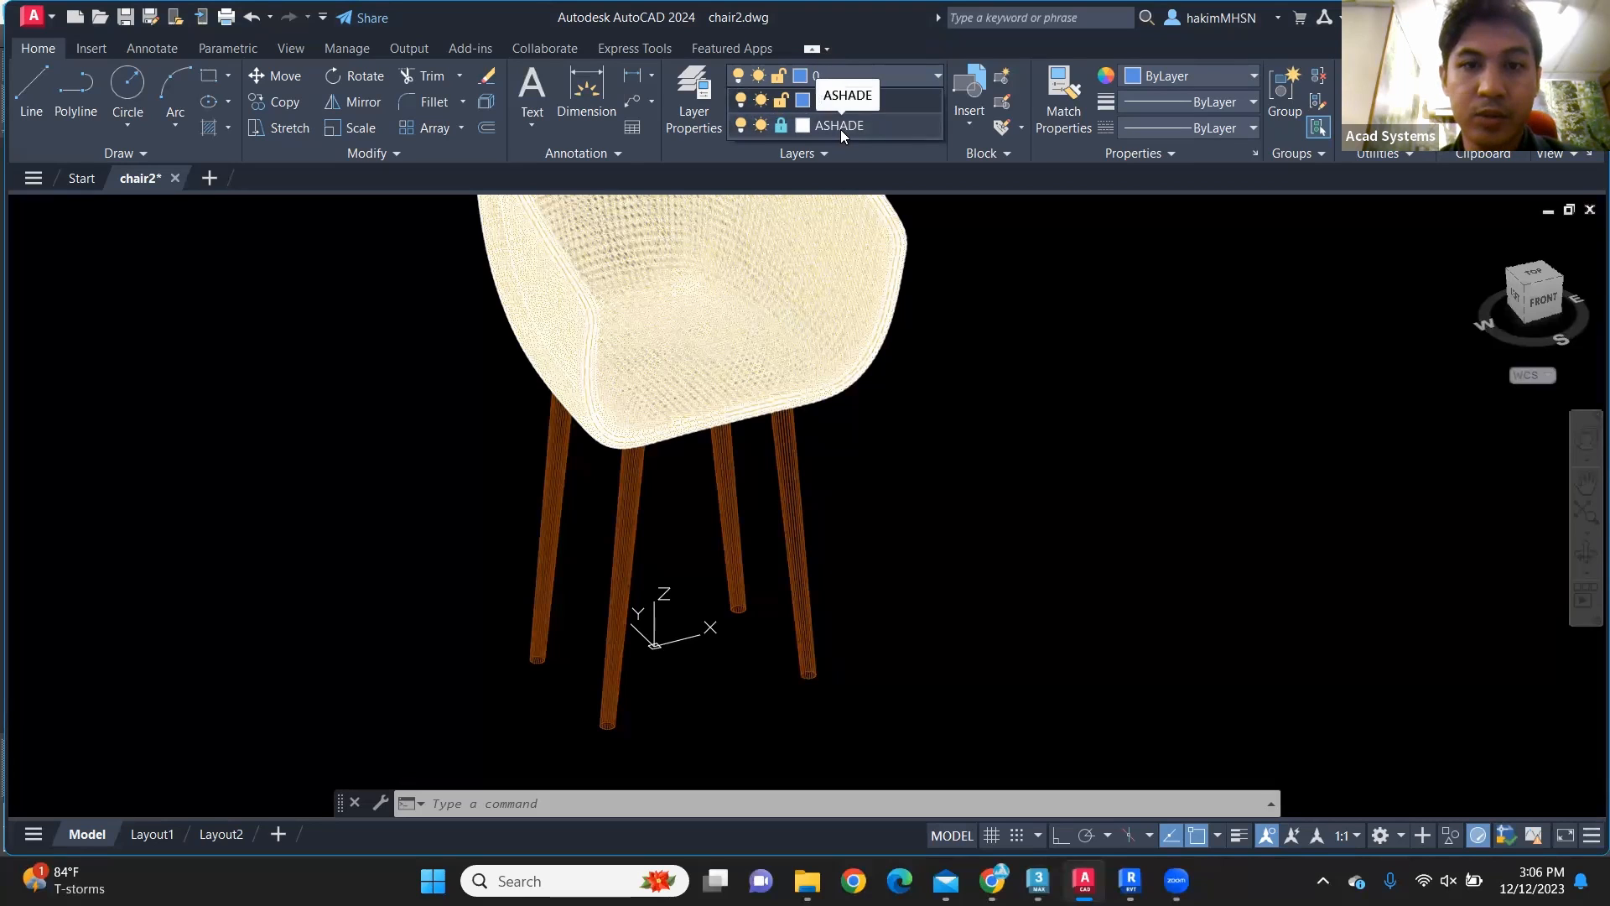
left_click(964, 368)
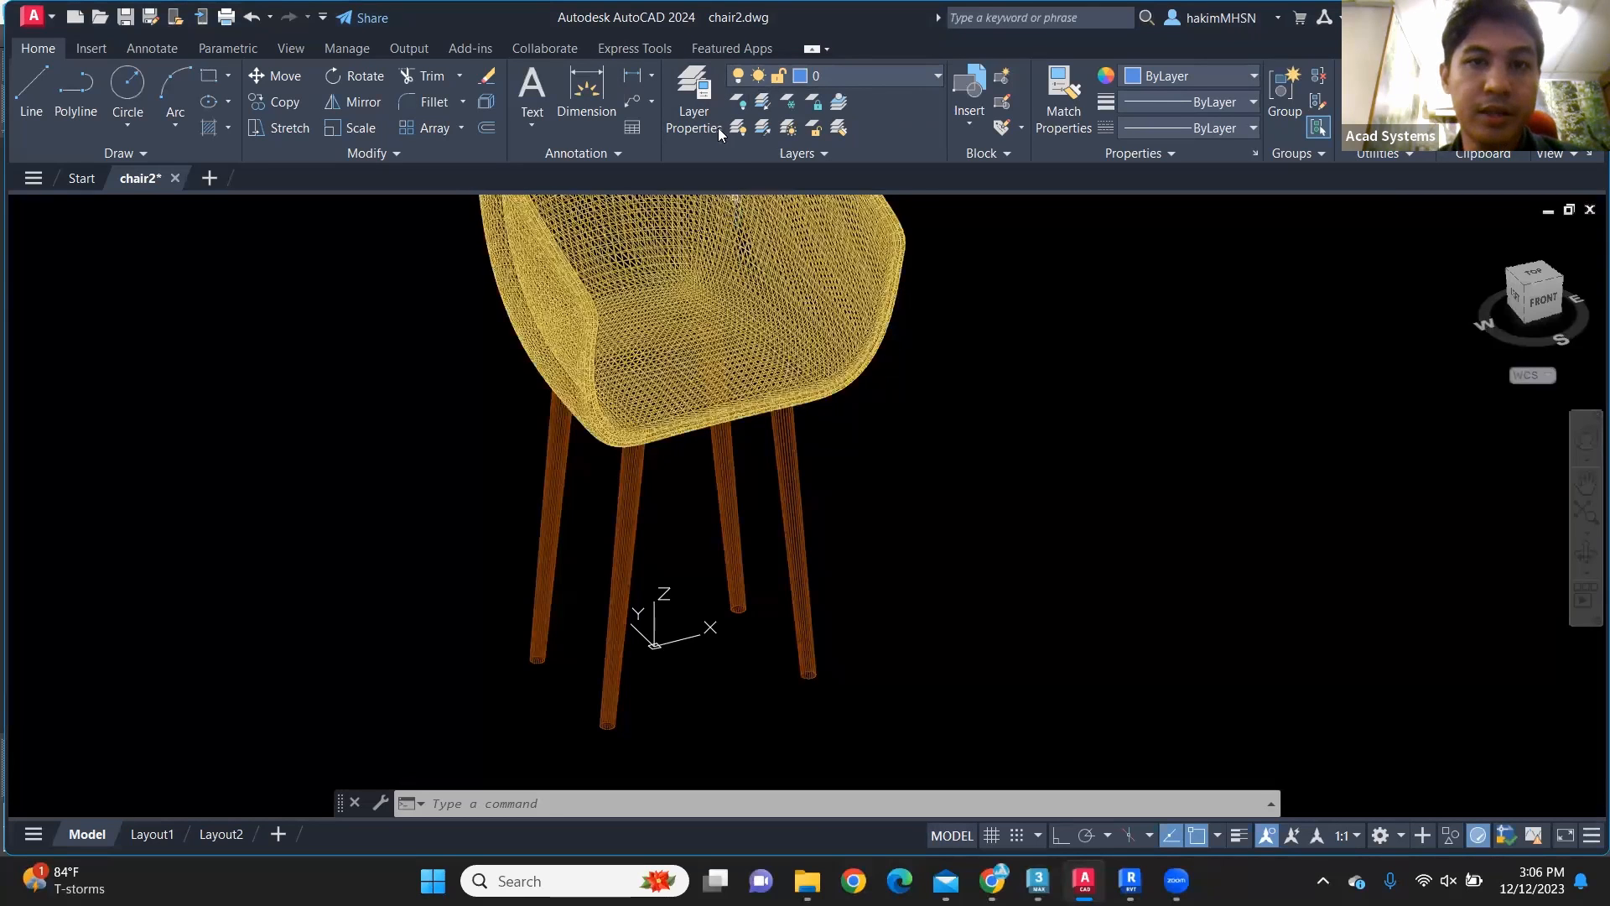
Step: Select some of the chair's legs and its seat shell to inspect them as separate objects, and clear the selection
mouse_move(898, 478)
middle_mouse_down("shift")
mouse_move(866, 446)
mouse_move(604, 407)
middle_mouse_up("shift")
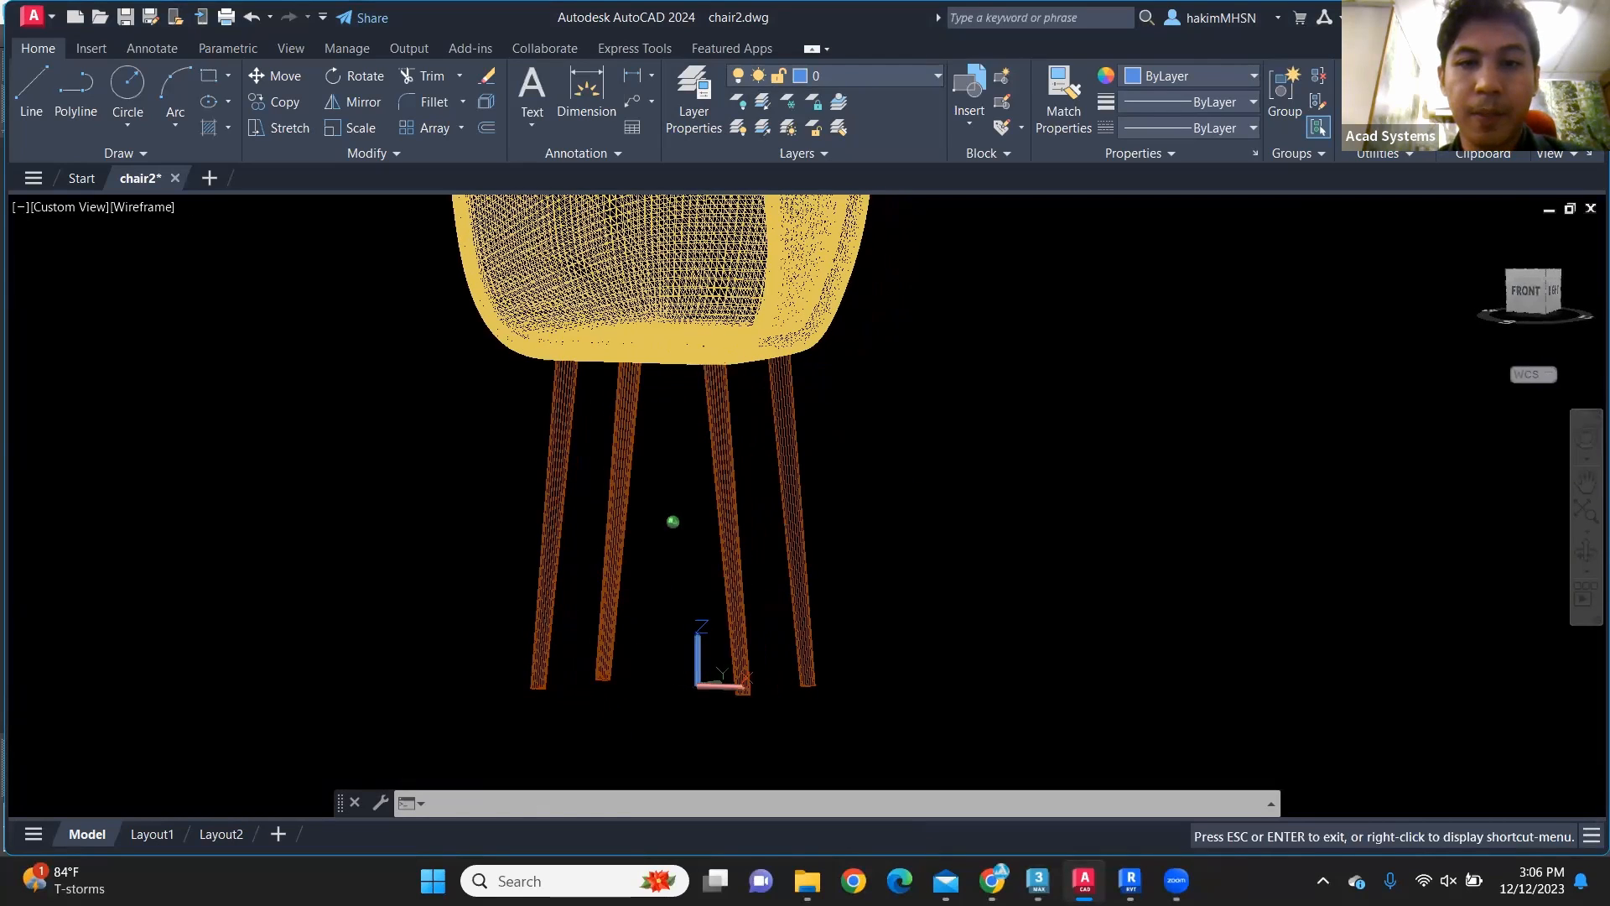
left_click_drag(898, 484, 688, 445)
left_click(664, 441)
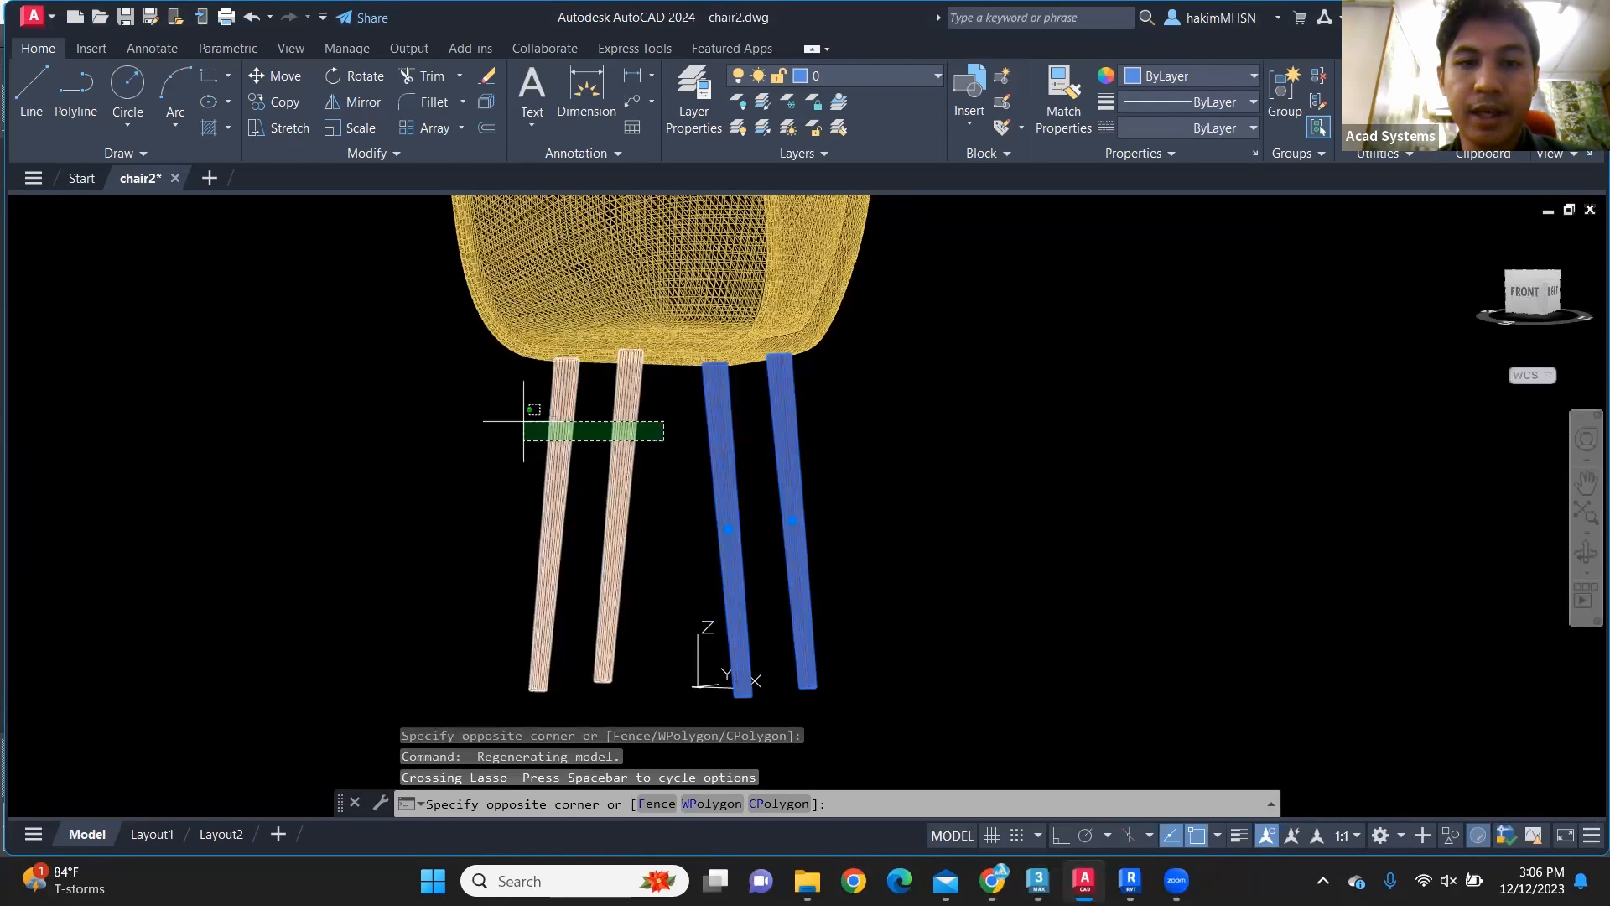
key("Escape")
left_click(826, 356)
scroll(849, 414, "down", 2)
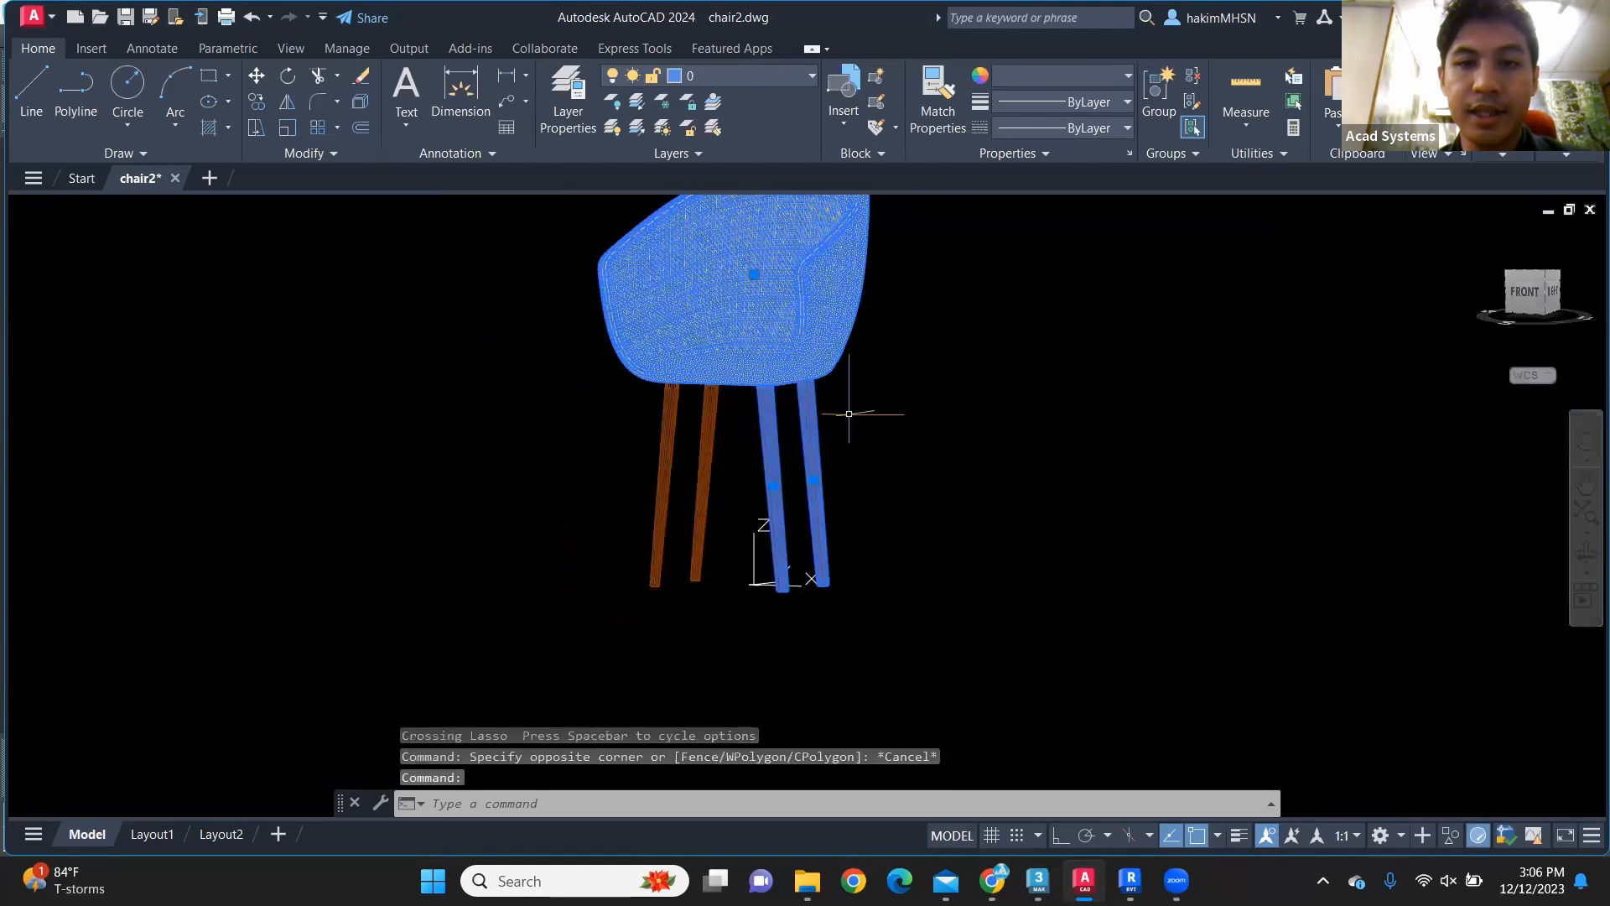
key("Escape")
key("Escape")
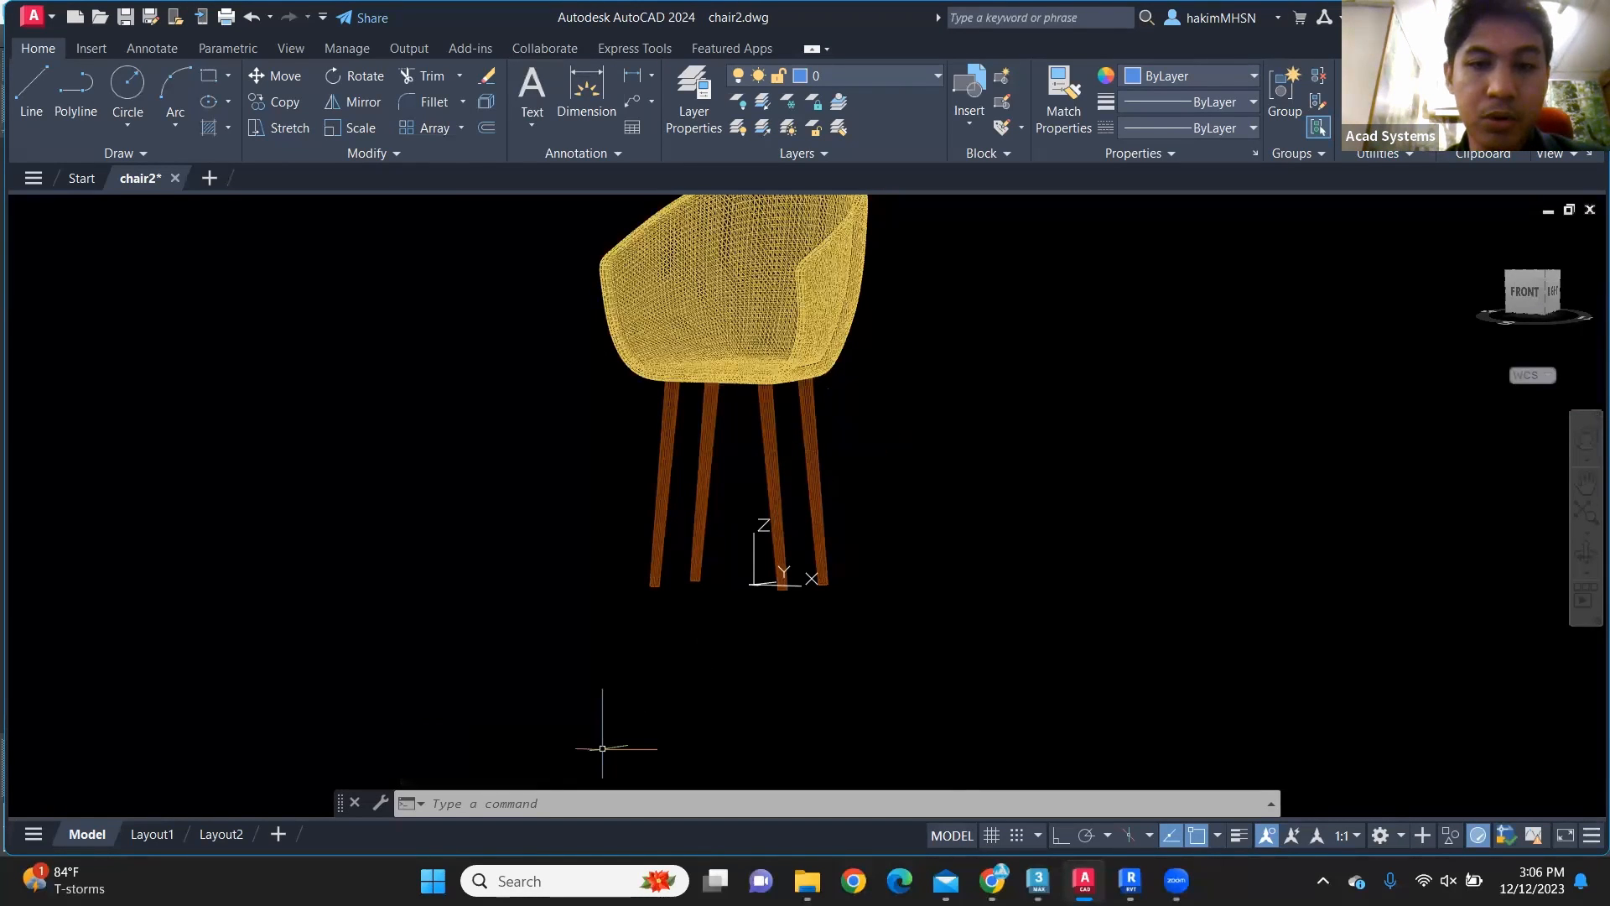
Step: Switch to File Explorer and look at chair.dwg in the fol folder without renaming it
key("alt+Tab")
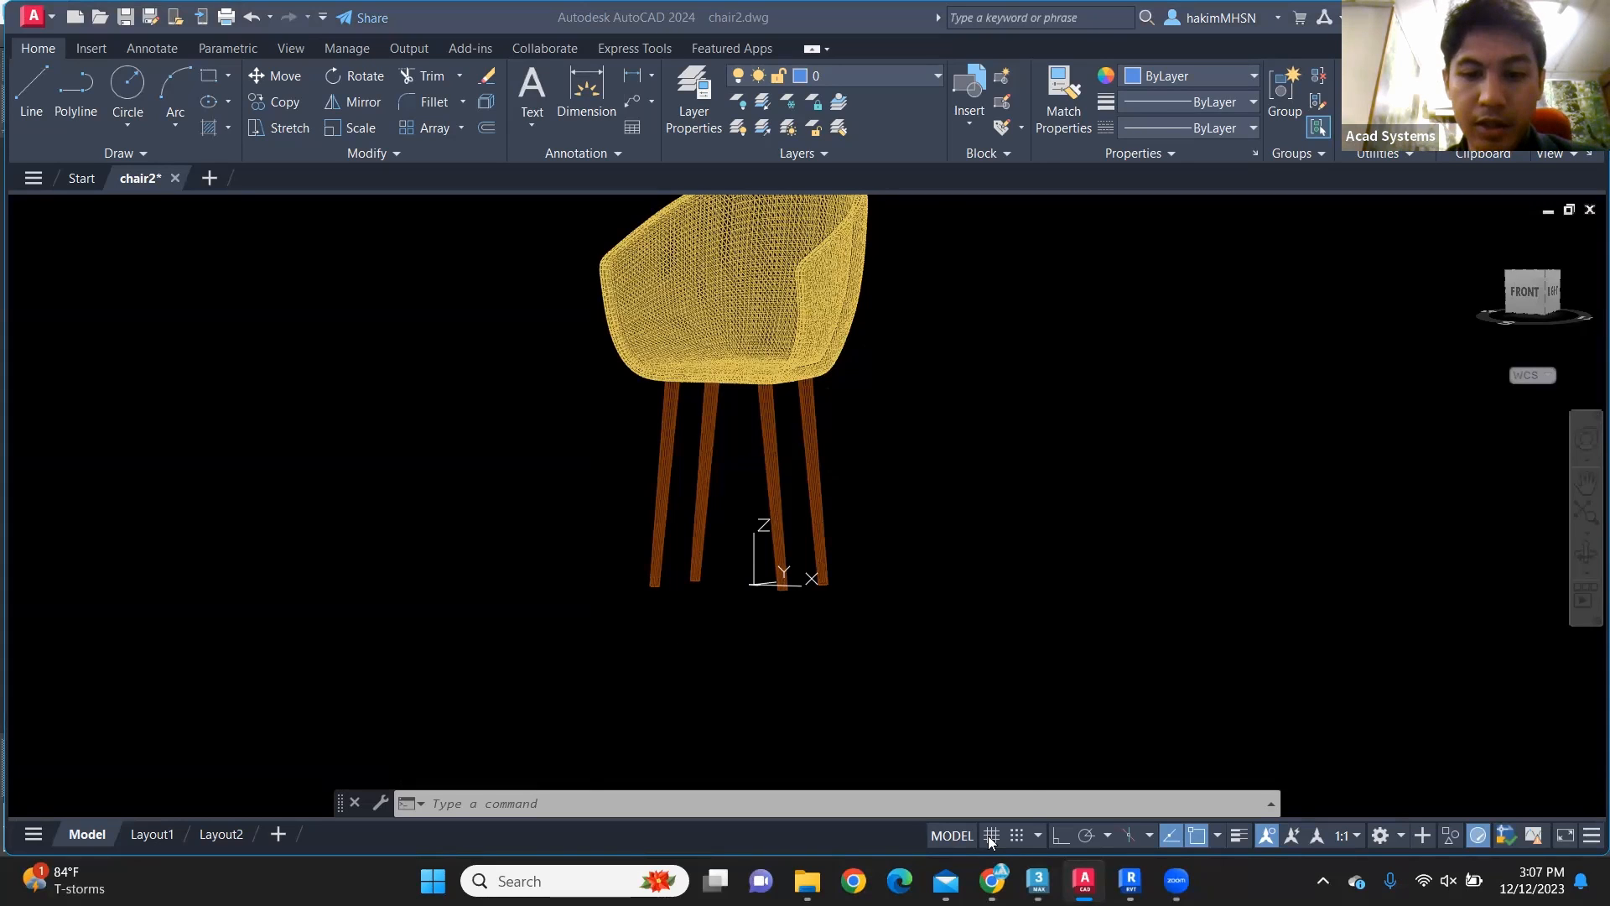
mouse_move(788, 865)
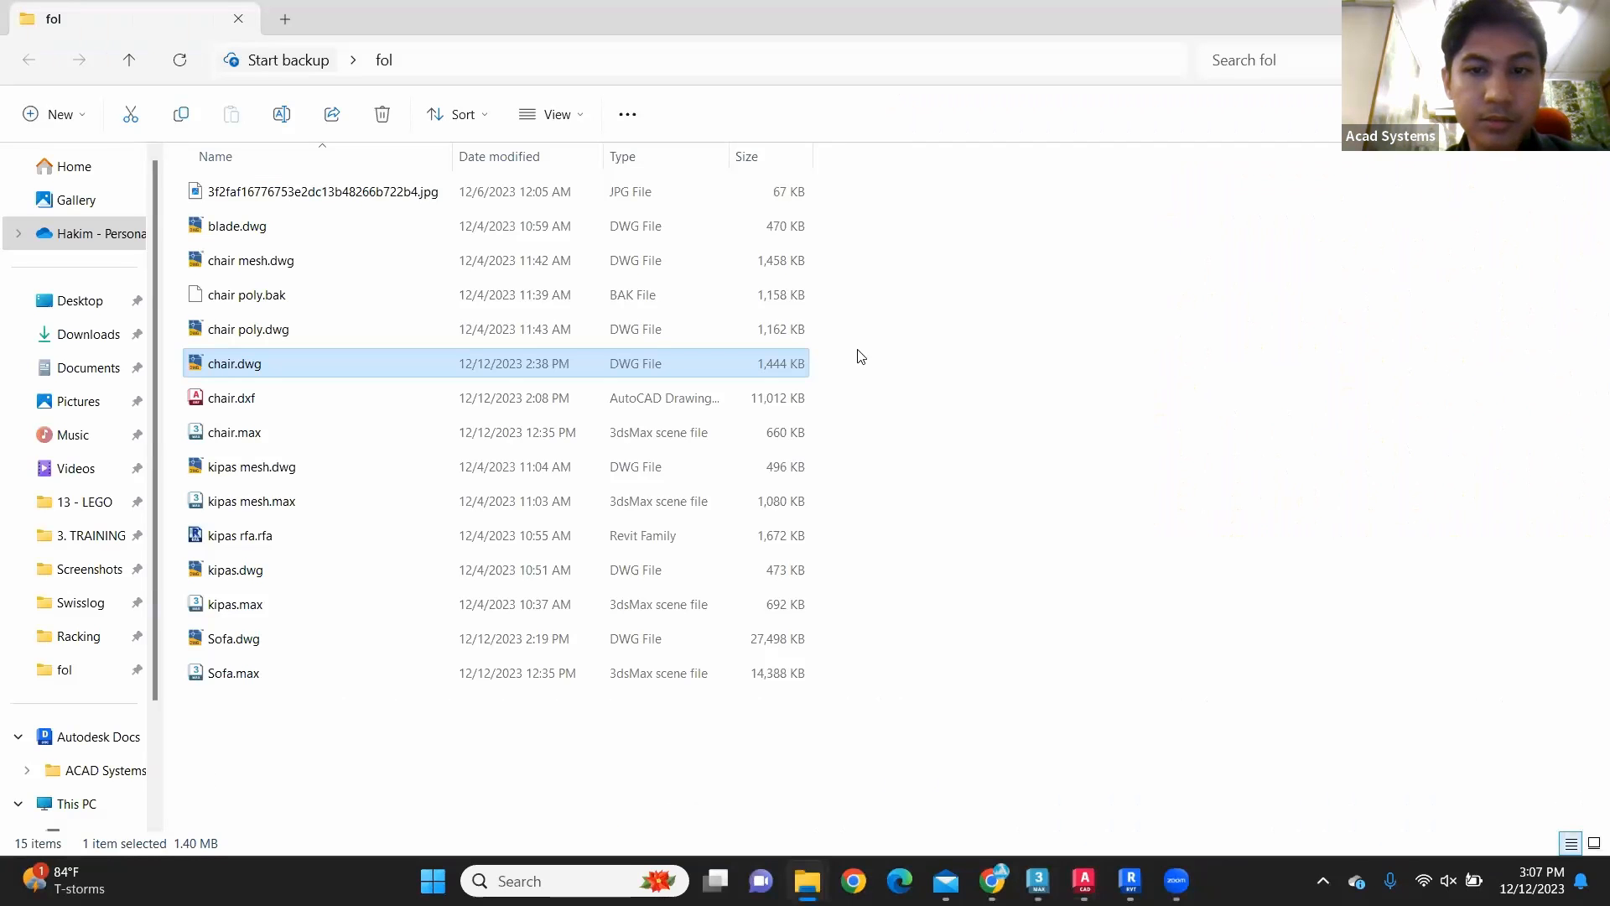
left_click(244, 373)
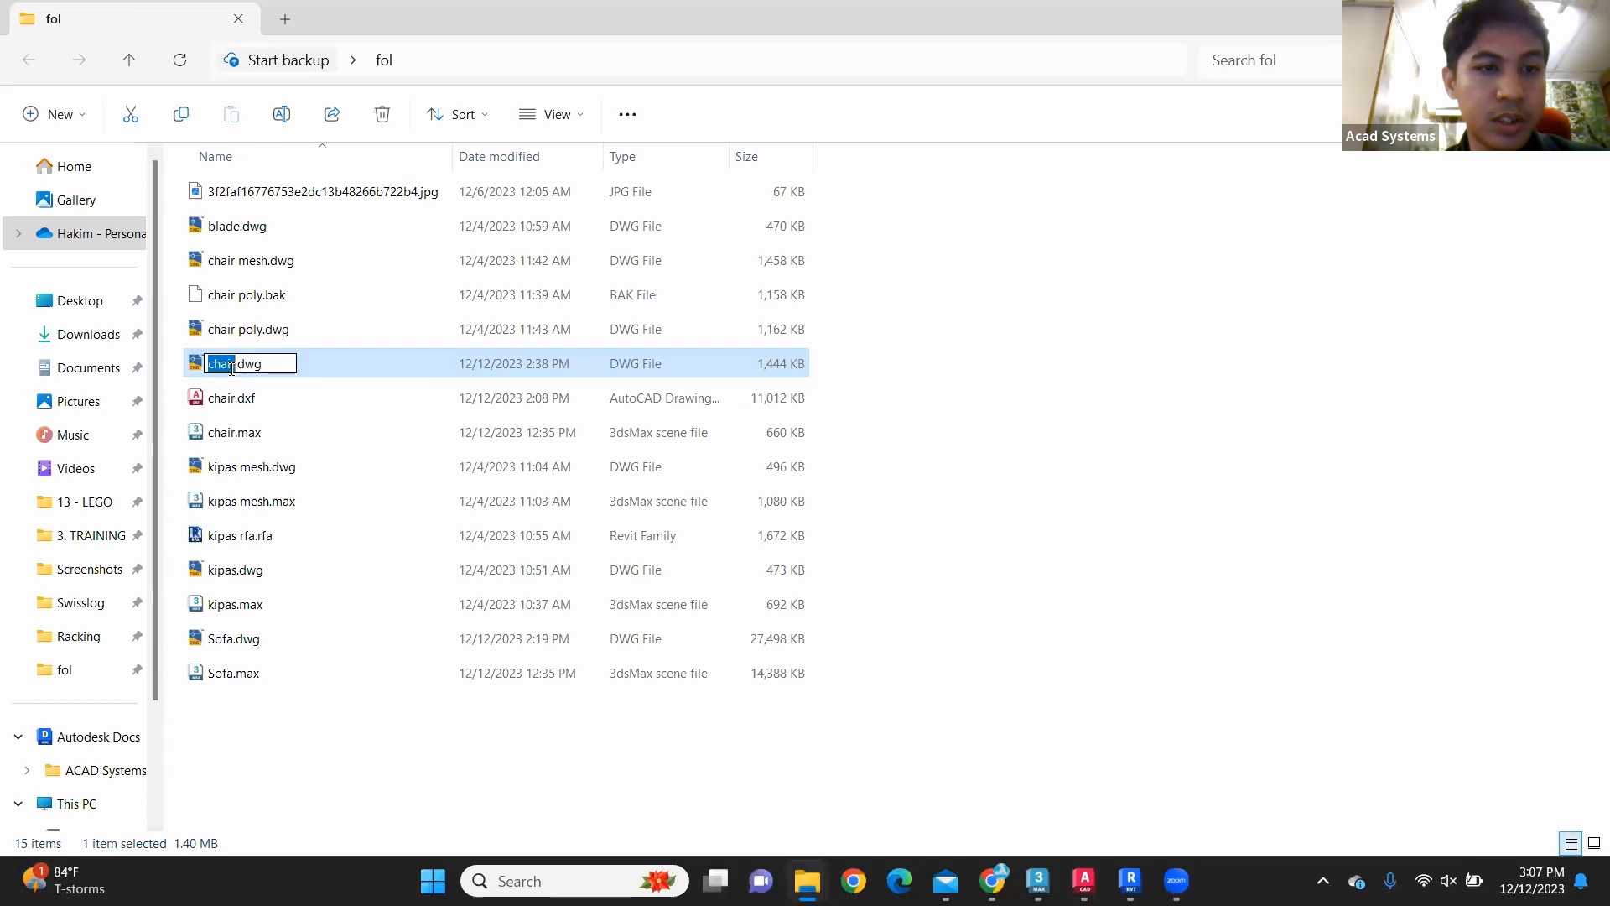
left_click(319, 368)
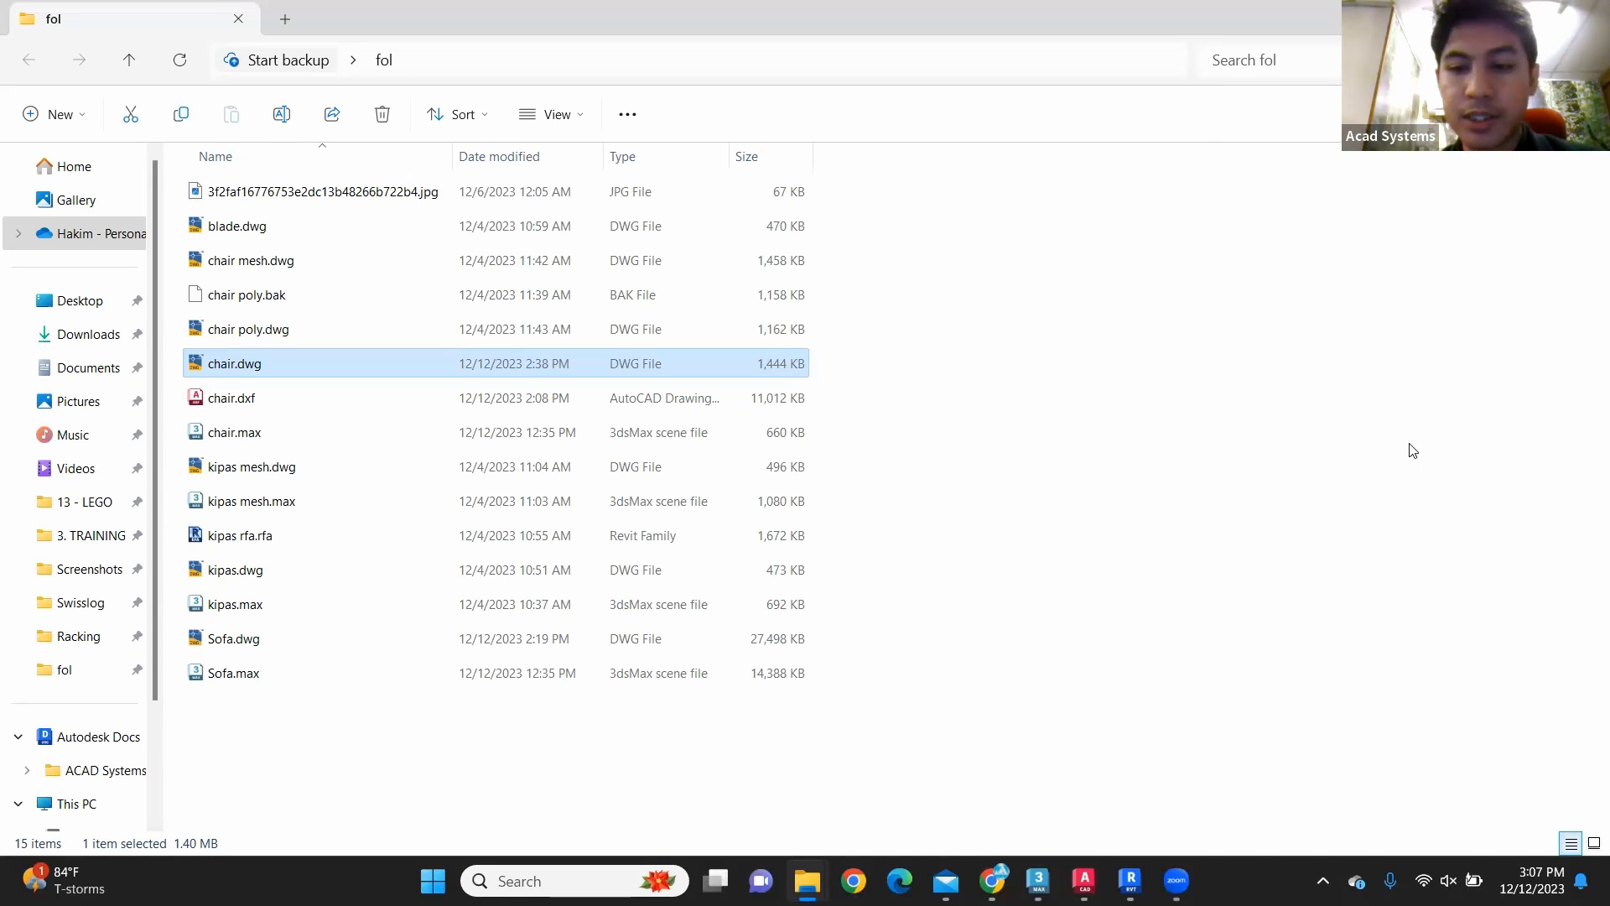
Step: Switch to the chair.max scene in 3ds Max and view the whole chair for comparison
left_click(1038, 878)
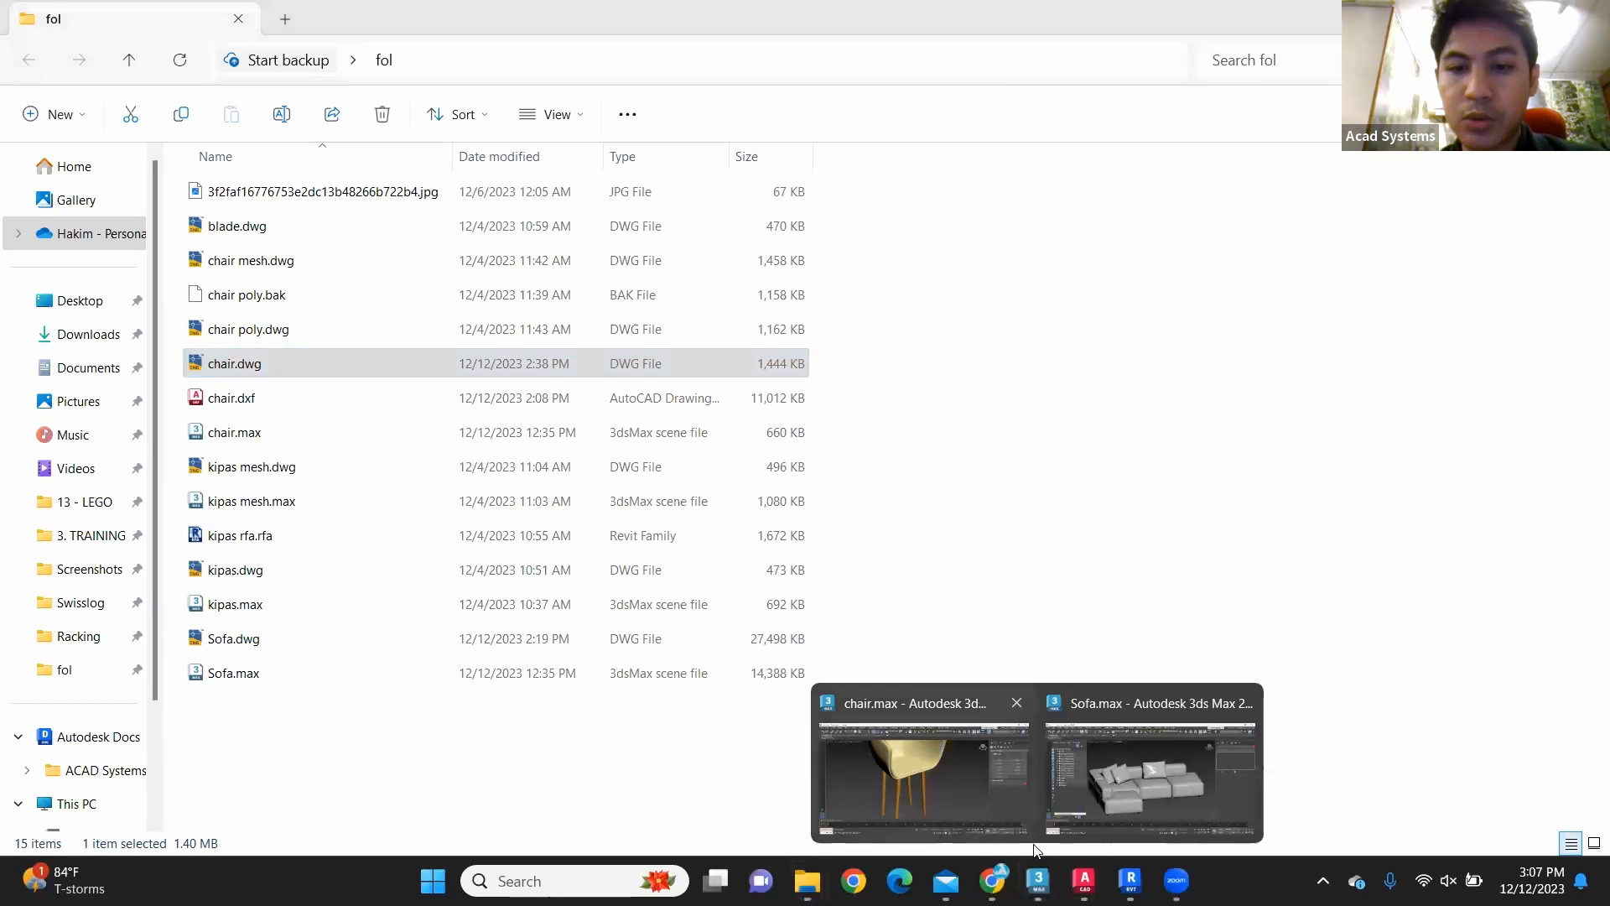
left_click(922, 775)
scroll(959, 417, "down", 4)
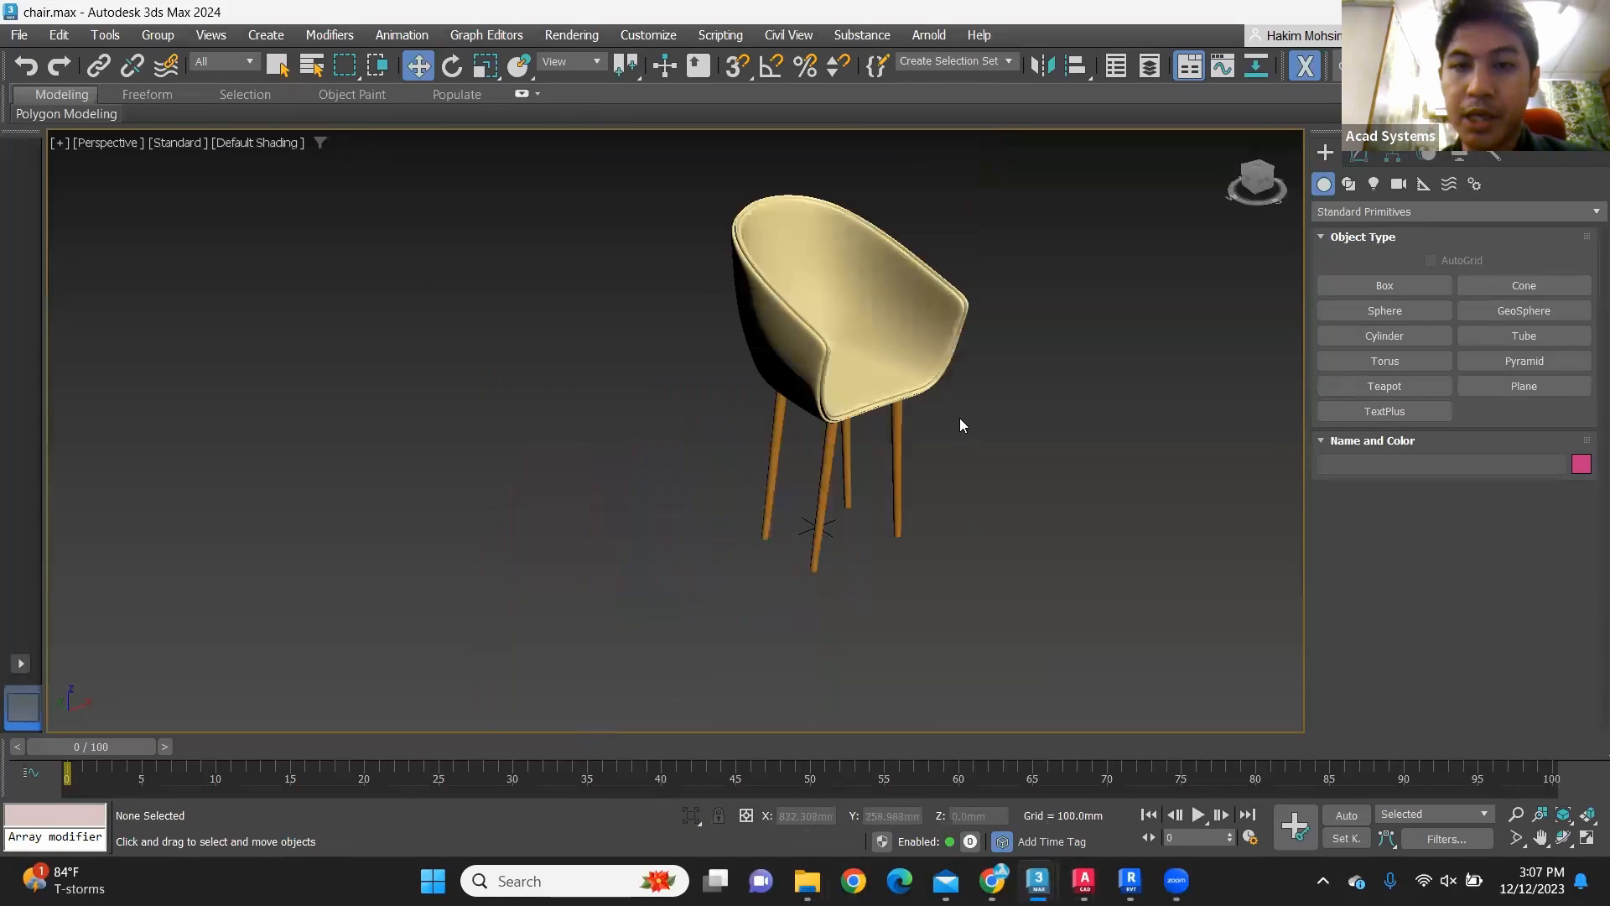
scroll(925, 339, "up", 2)
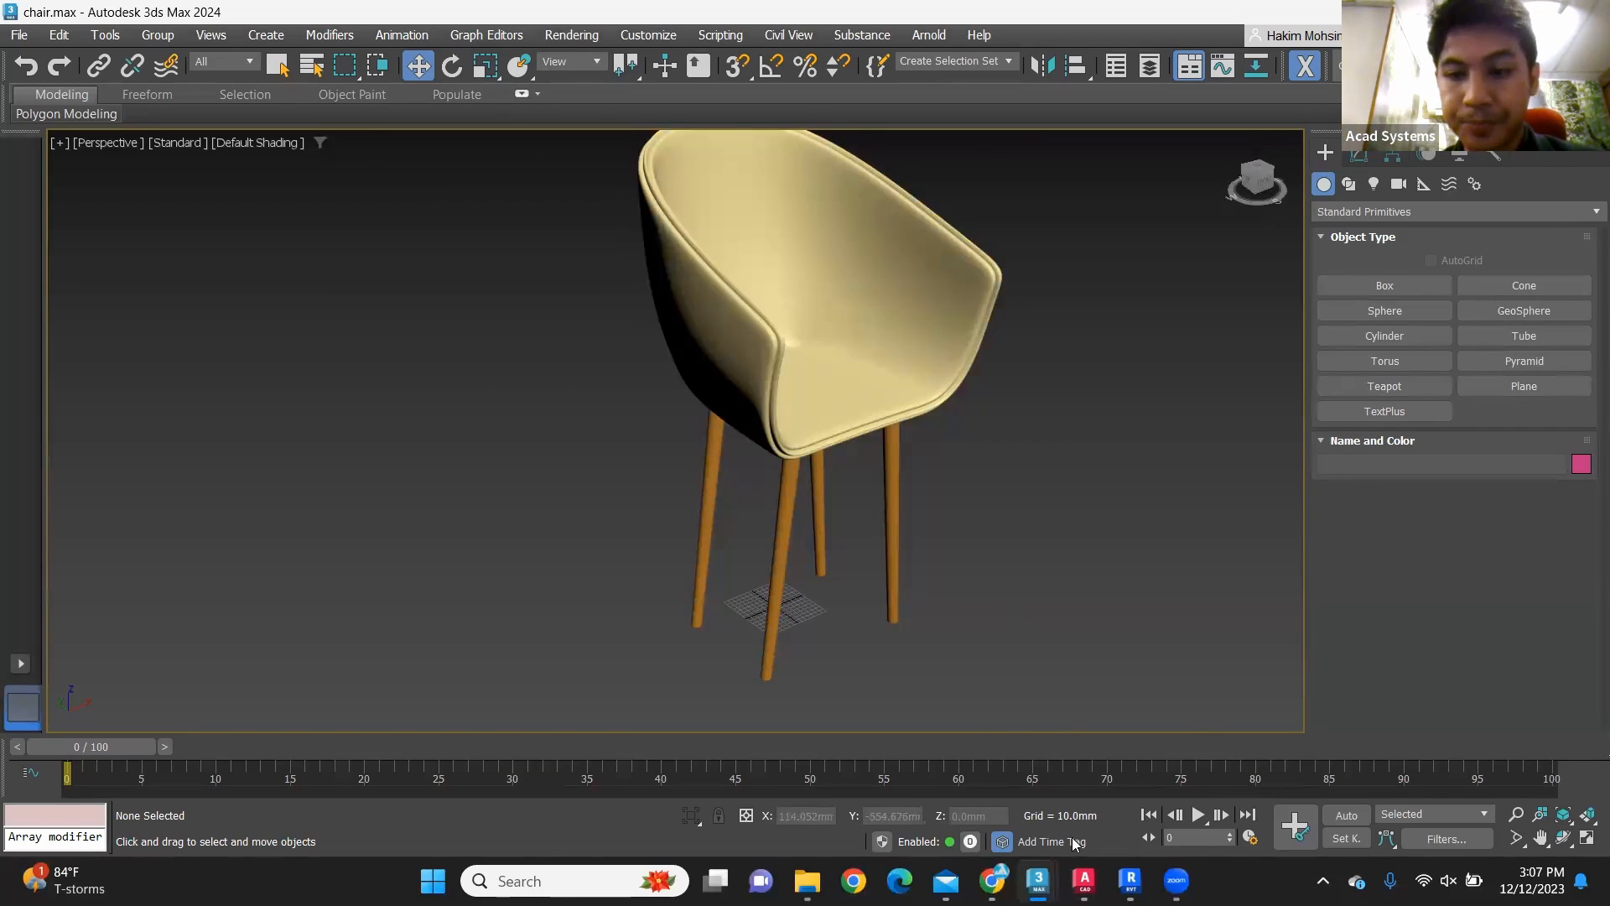
Step: Switch to AutoCAD and create two new layers in the chair2 drawing based on layer 0
mouse_move(1130, 880)
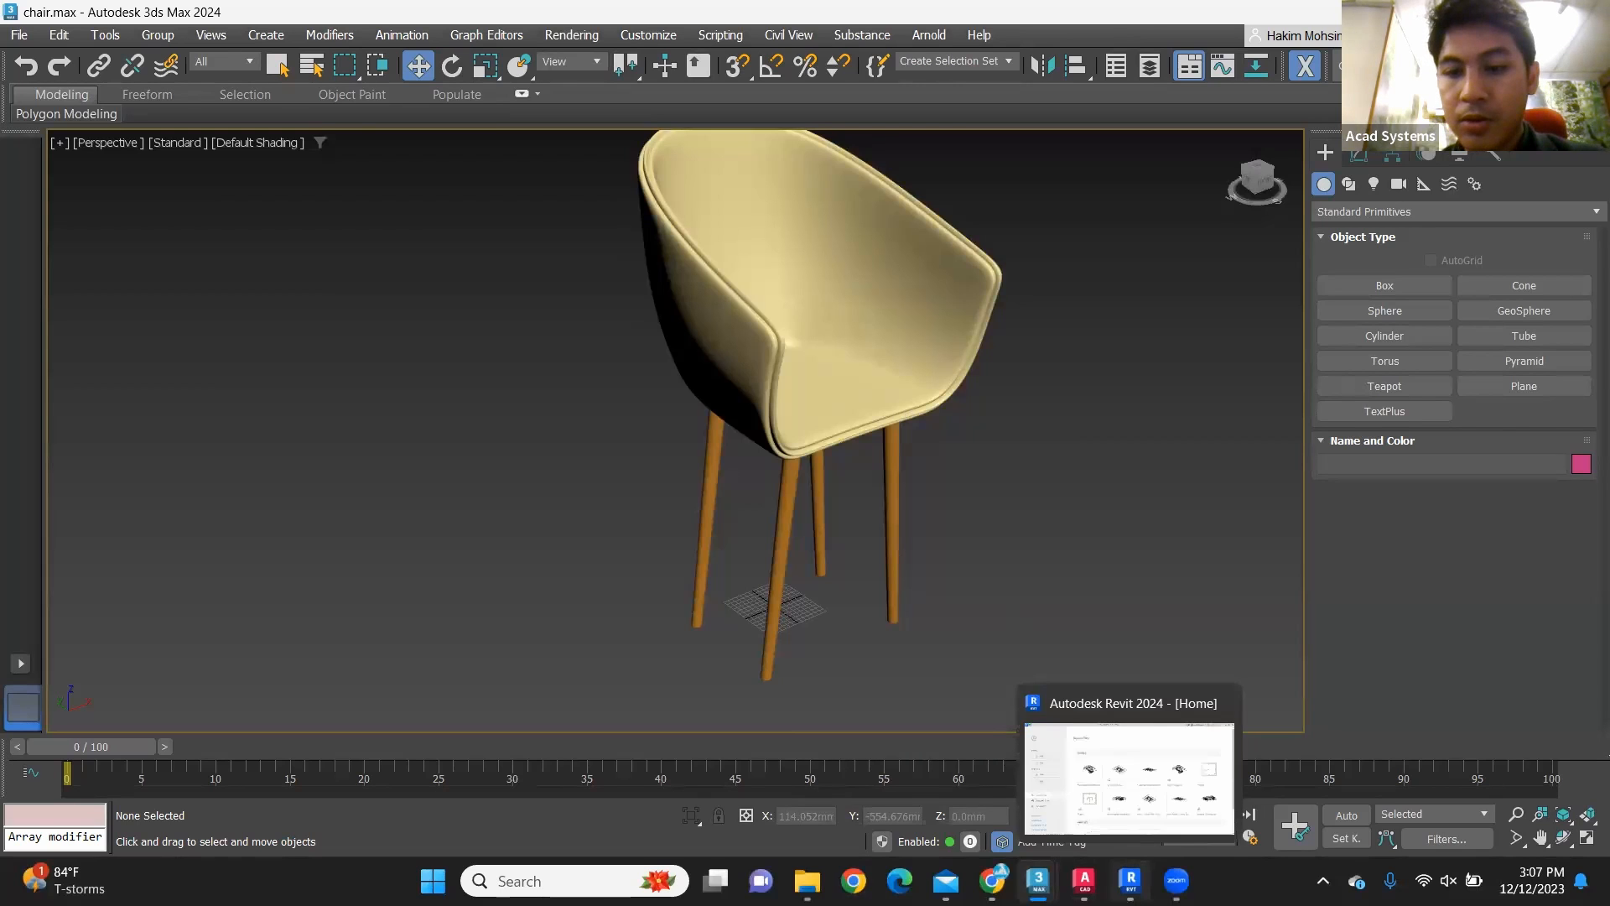
left_click(1084, 880)
left_click_drag(978, 454, 707, 97)
left_click(708, 97)
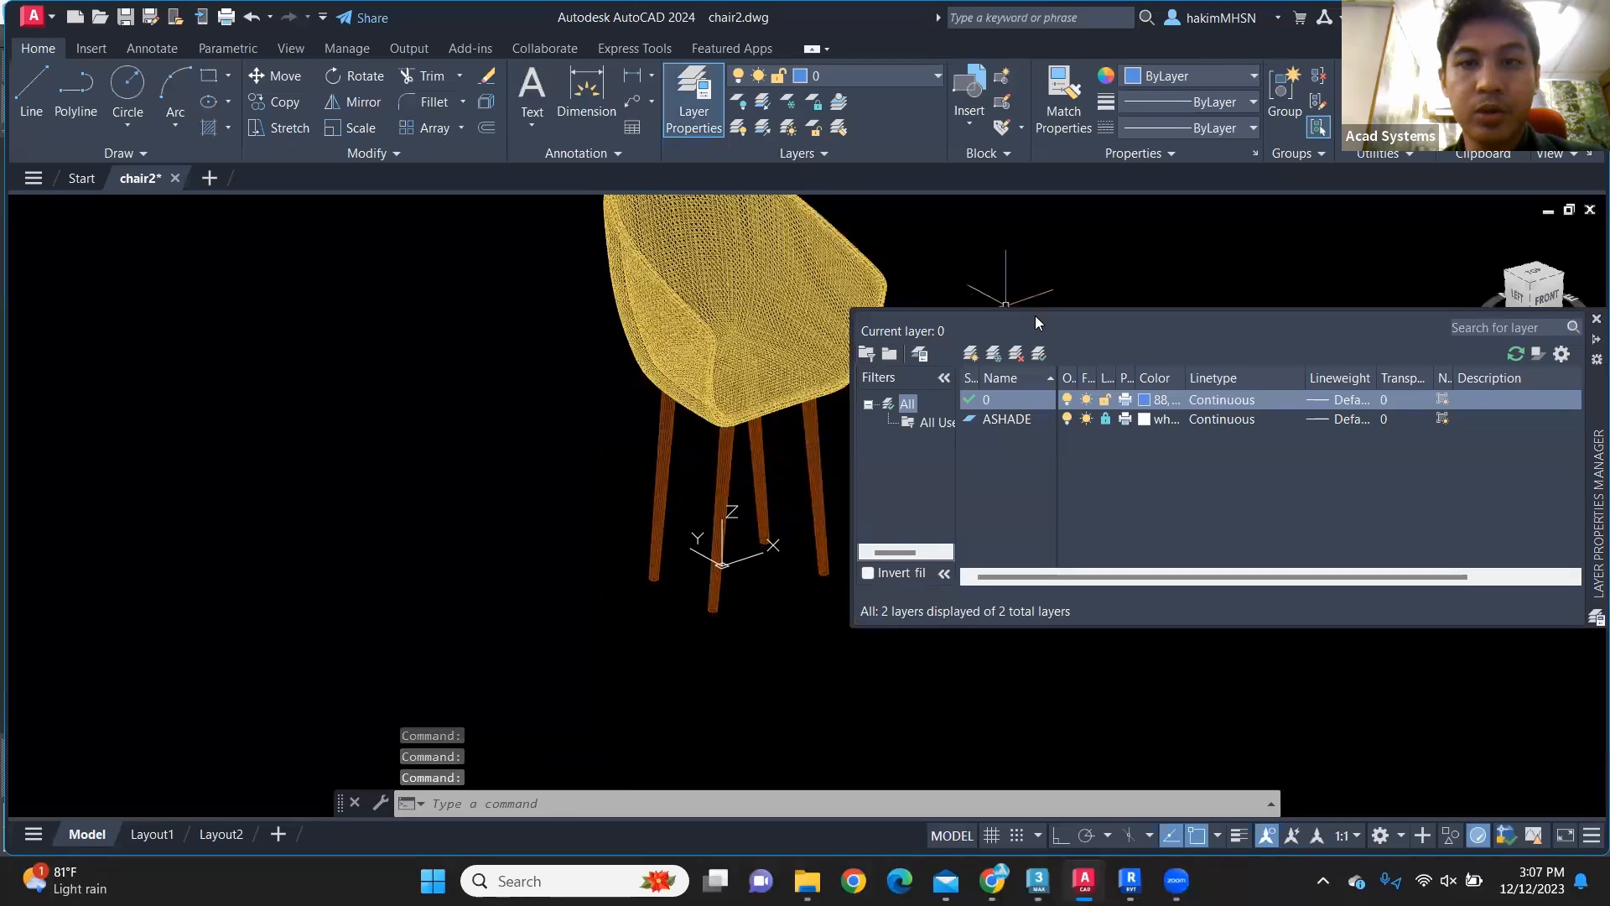
left_click(995, 397)
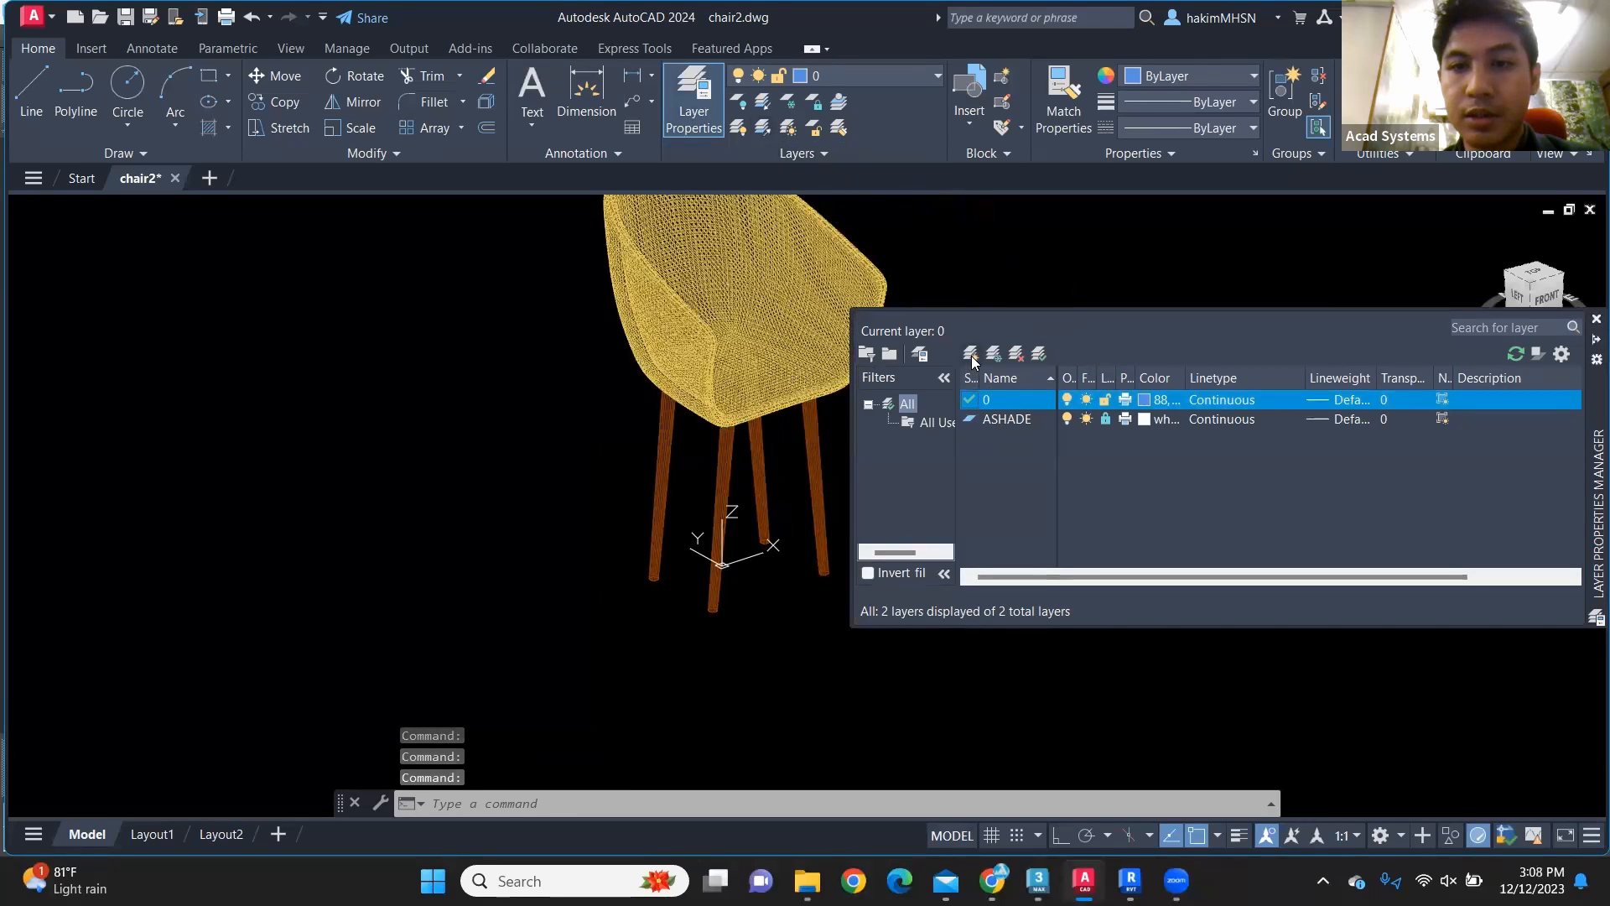
left_click(972, 353)
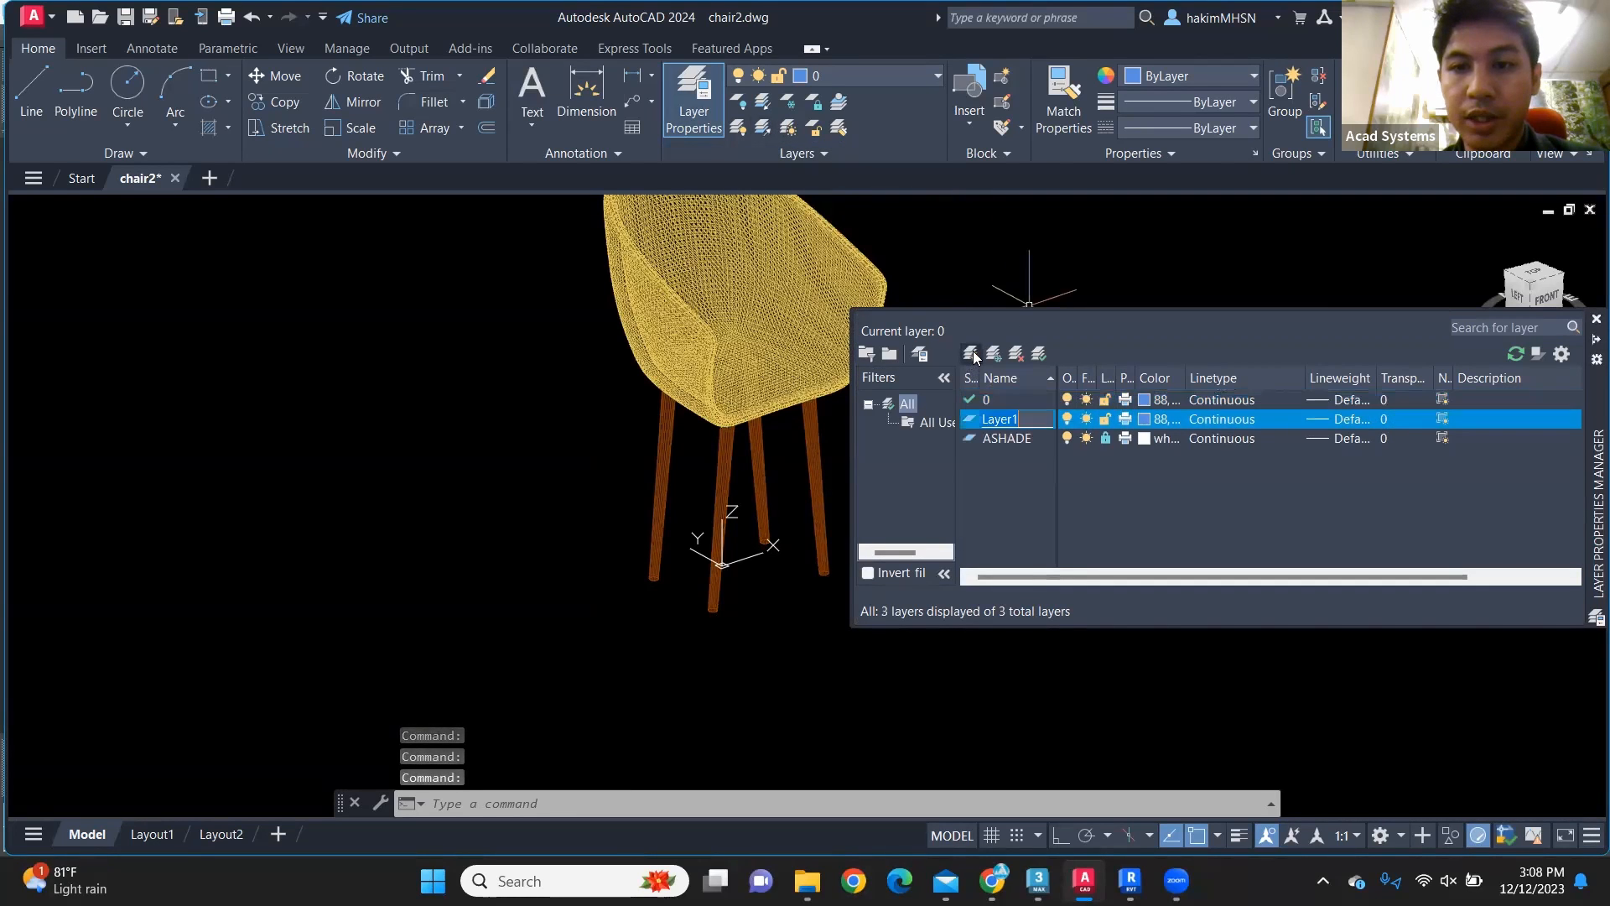
left_click(972, 353)
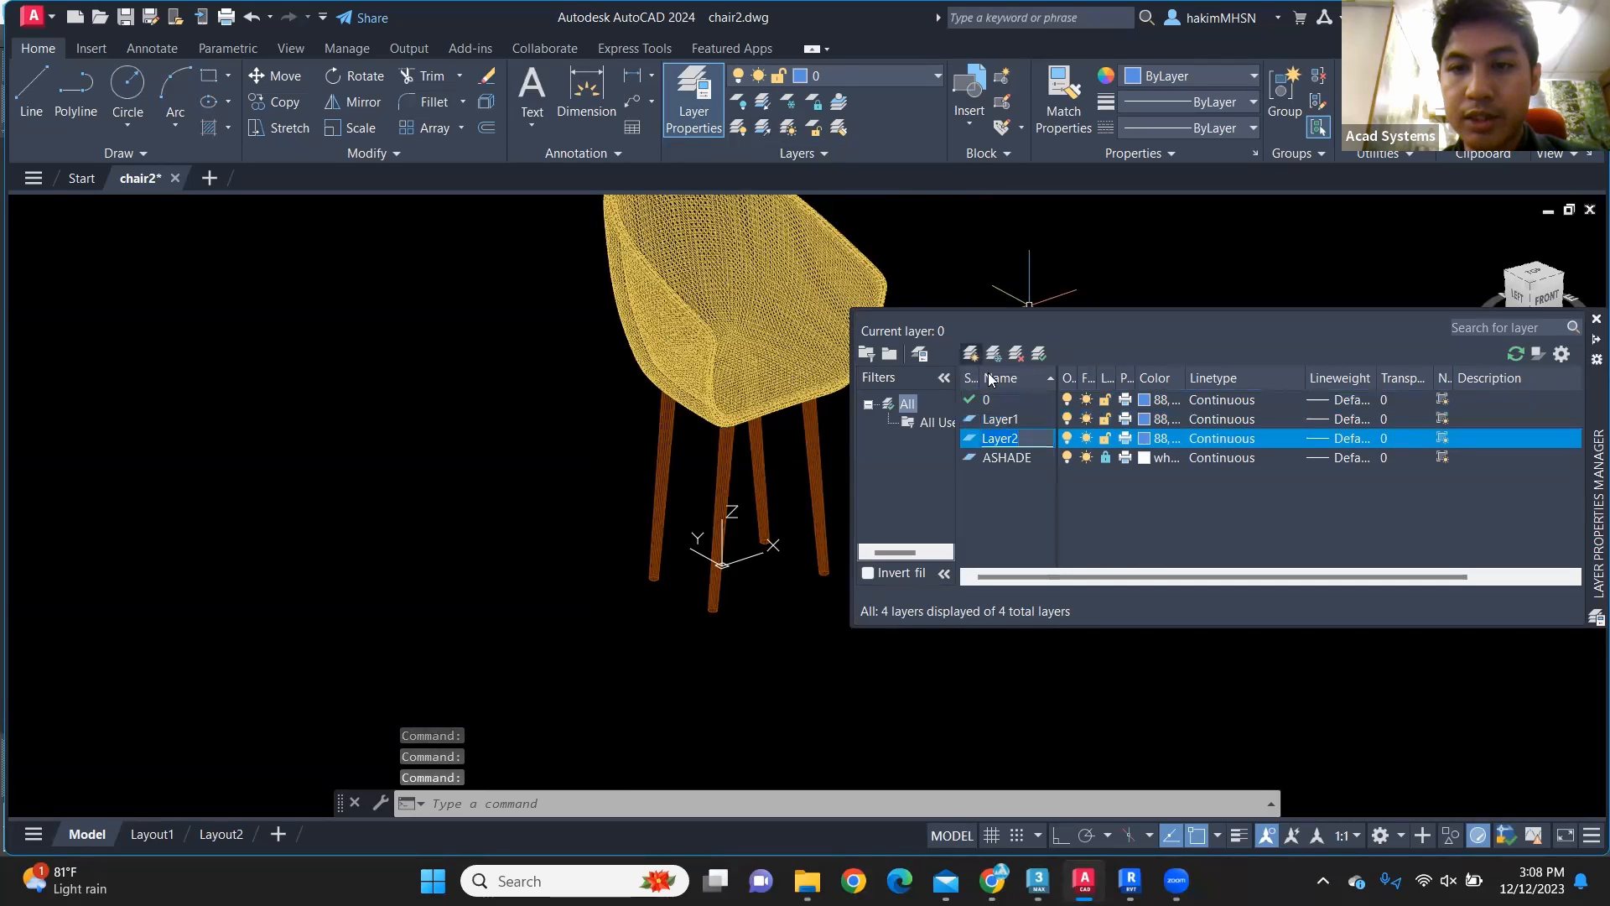
Step: Rename the new layer Layer1 as Seat
double_click(1035, 417)
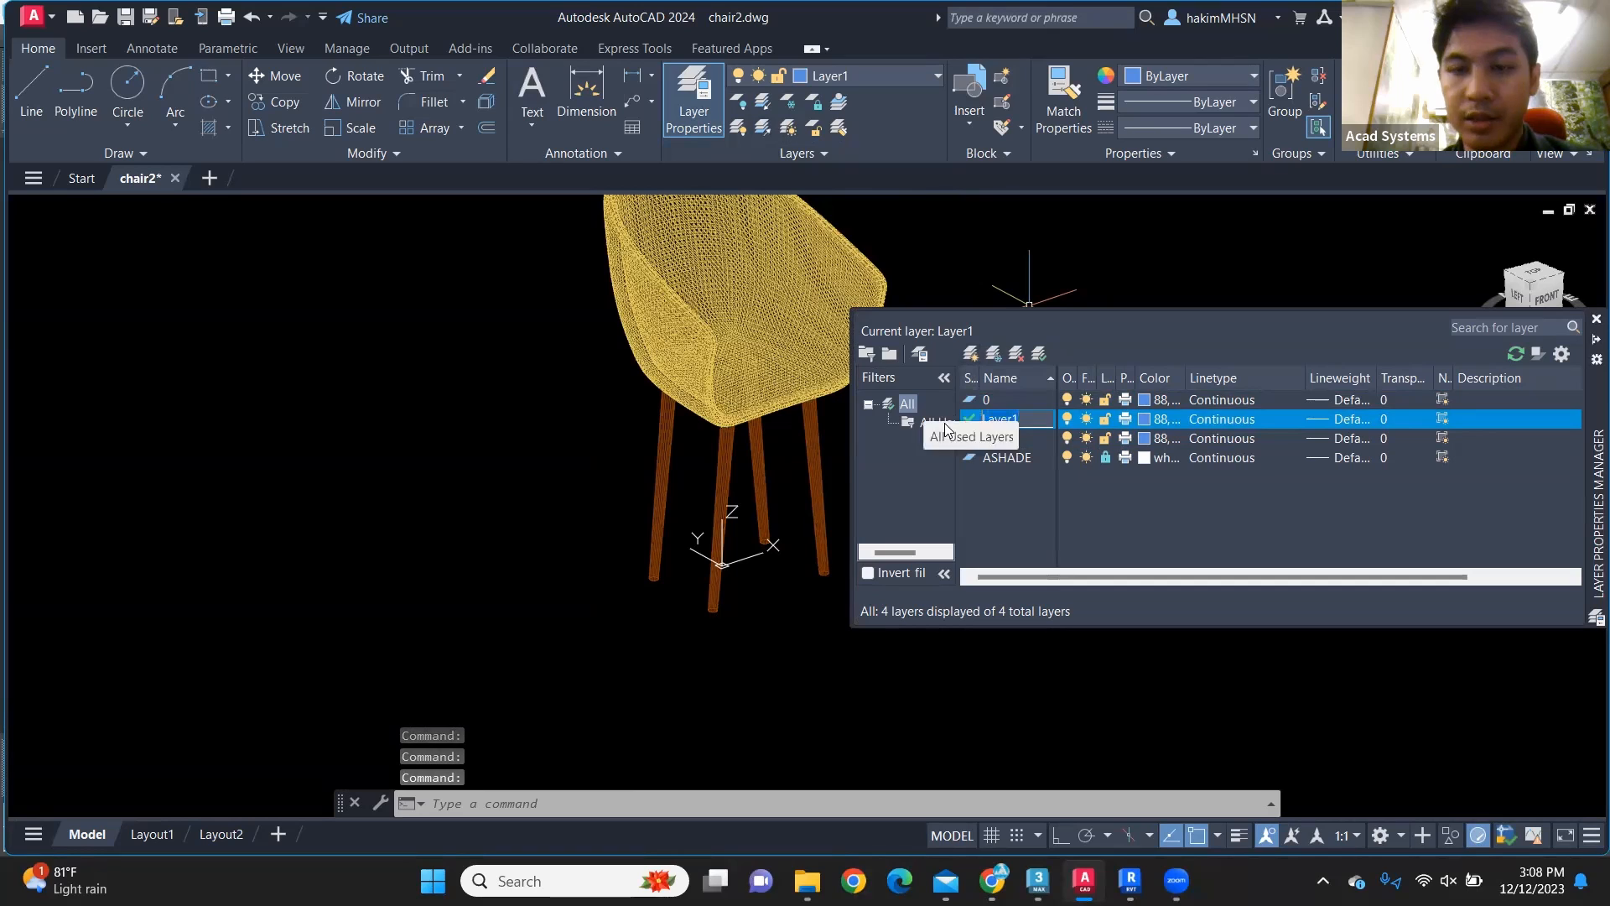
key("BackSpace")
key("BackSpace")
key("BackSpace")
key("BackSpace")
key("BackSpace")
key("BackSpace")
type("Seat")
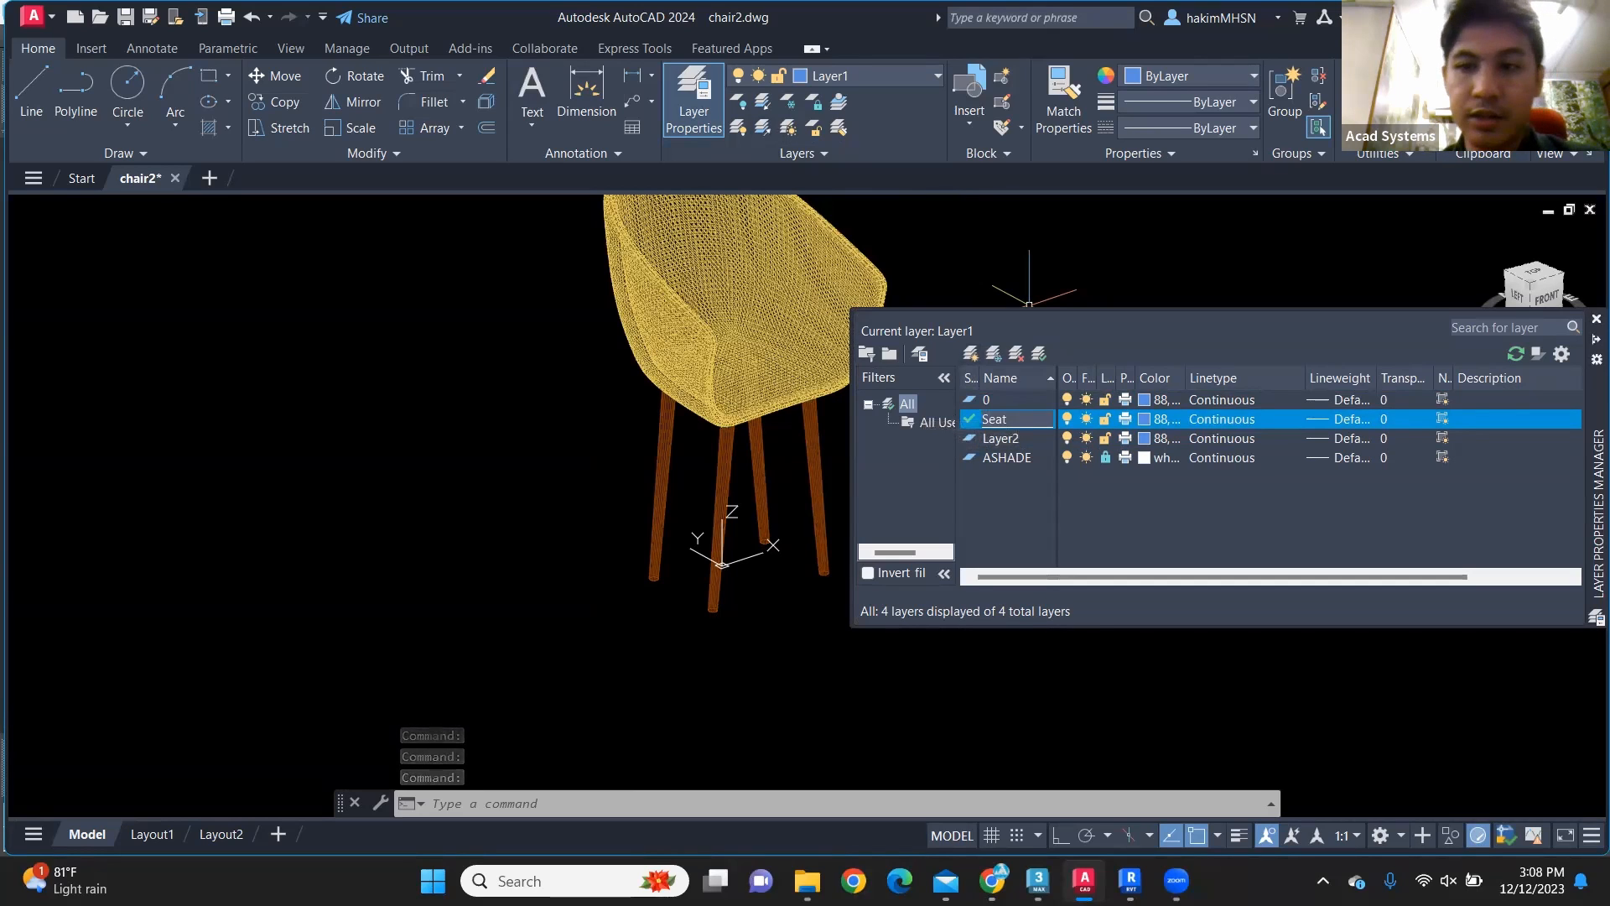
Step: Make the new layer Layer2 current and rename it Legs
double_click(1025, 437)
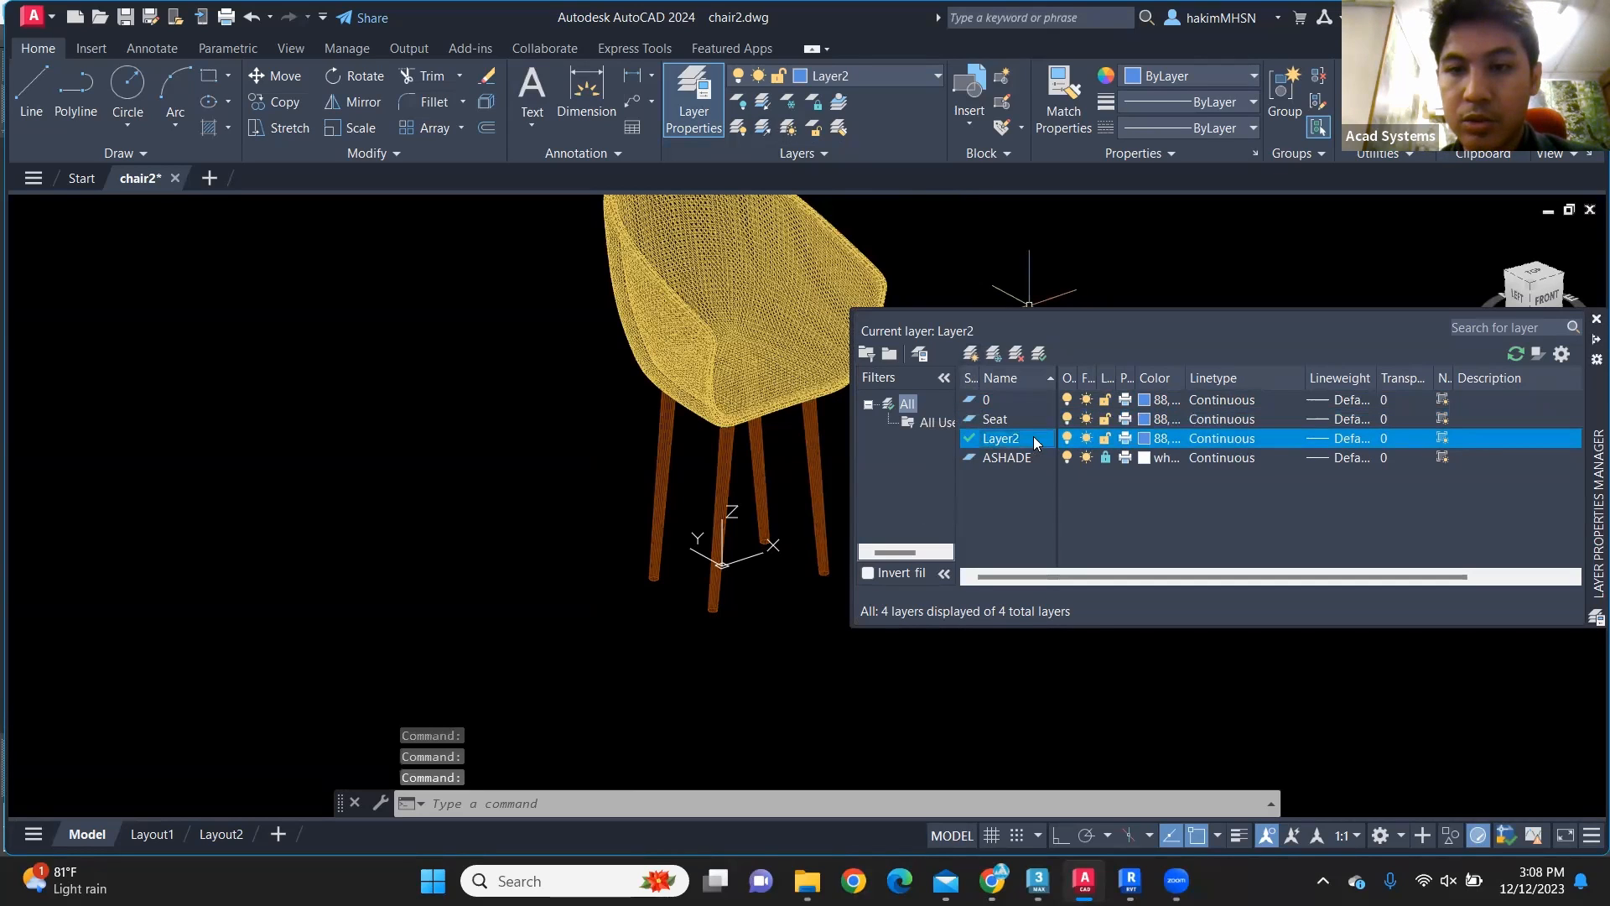
left_click(1015, 440)
type("Legs")
key("Return")
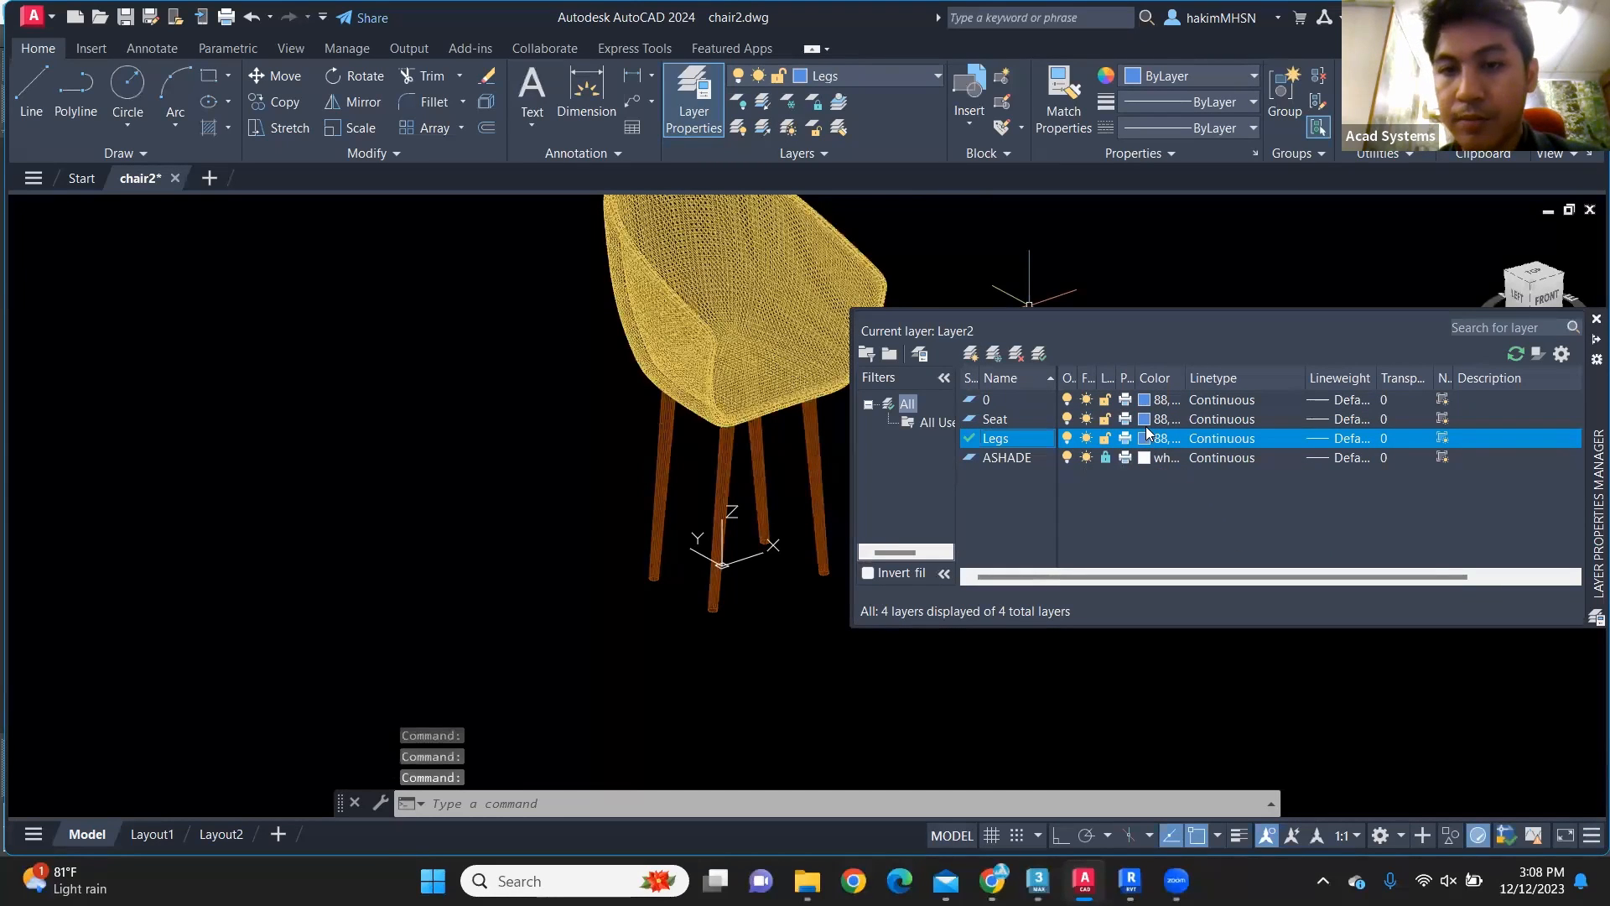
Step: Set the Seat layer's true color to 65,216,246 and the Legs layer's to 175,154,136, and close the layer manager
left_click(1145, 420)
left_click_drag(743, 396, 731, 355)
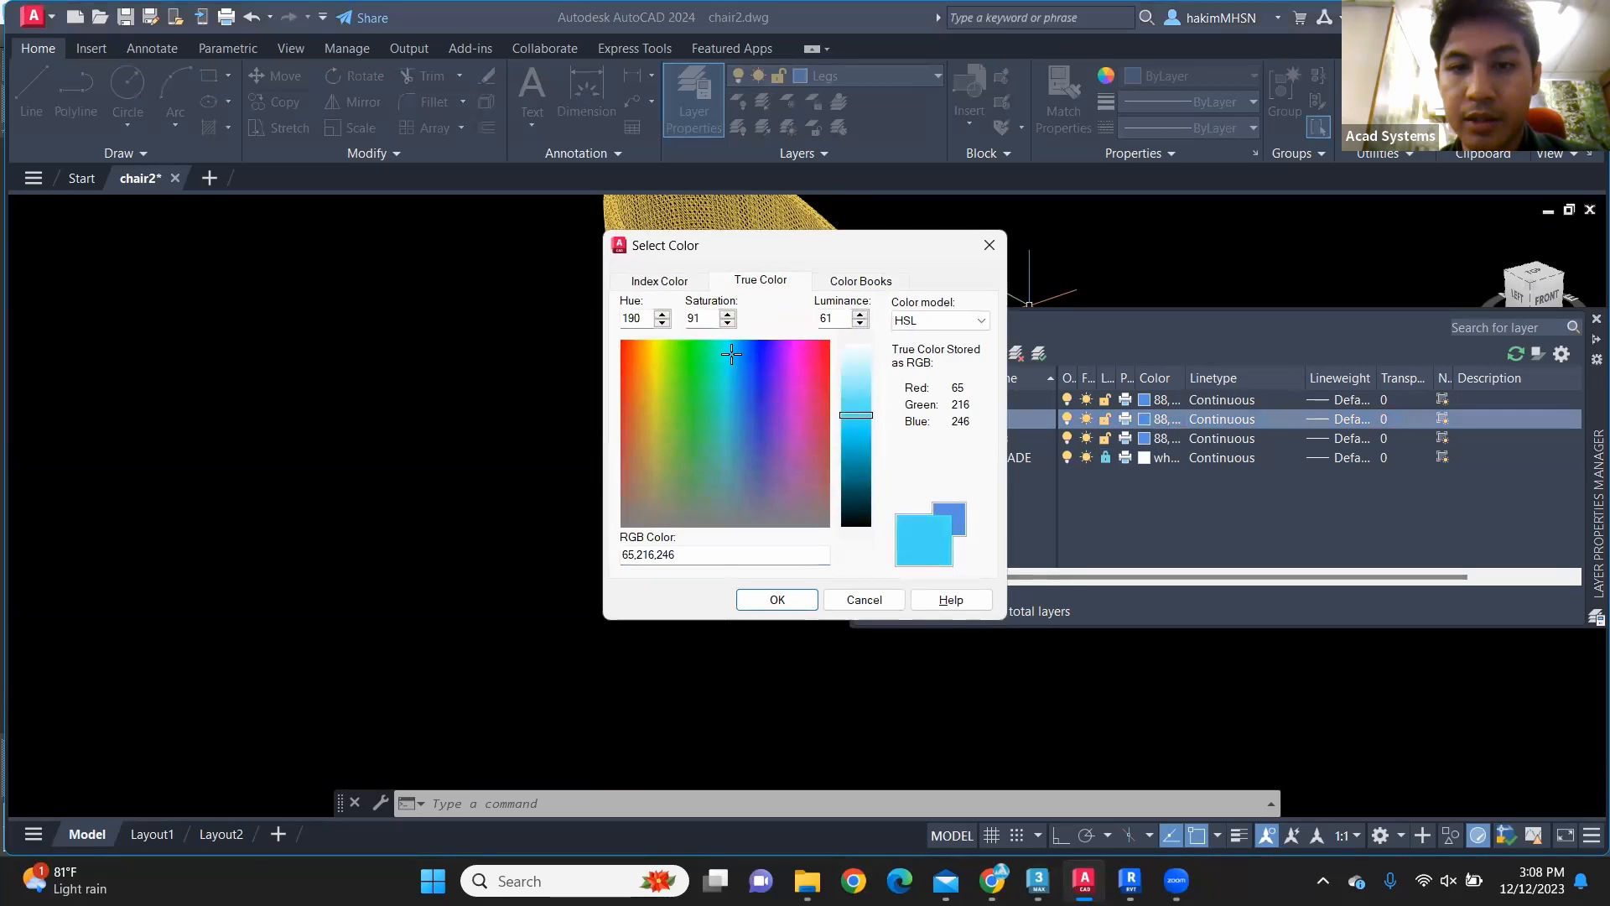
left_click(777, 599)
left_click(1145, 438)
left_click(637, 488)
left_click(780, 599)
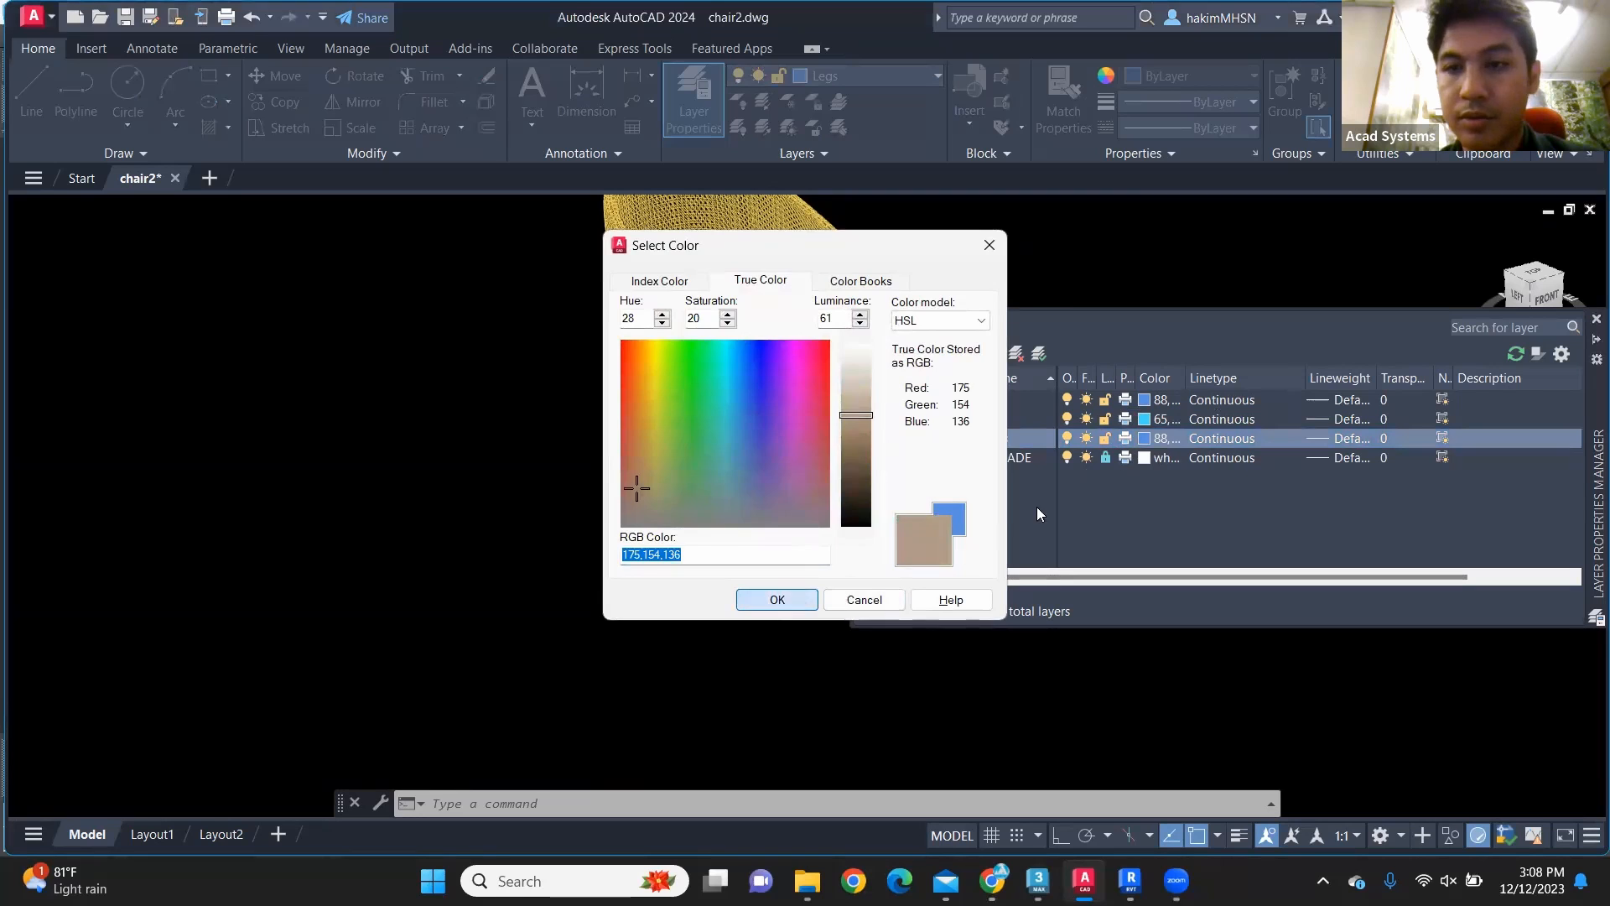
left_click(1594, 319)
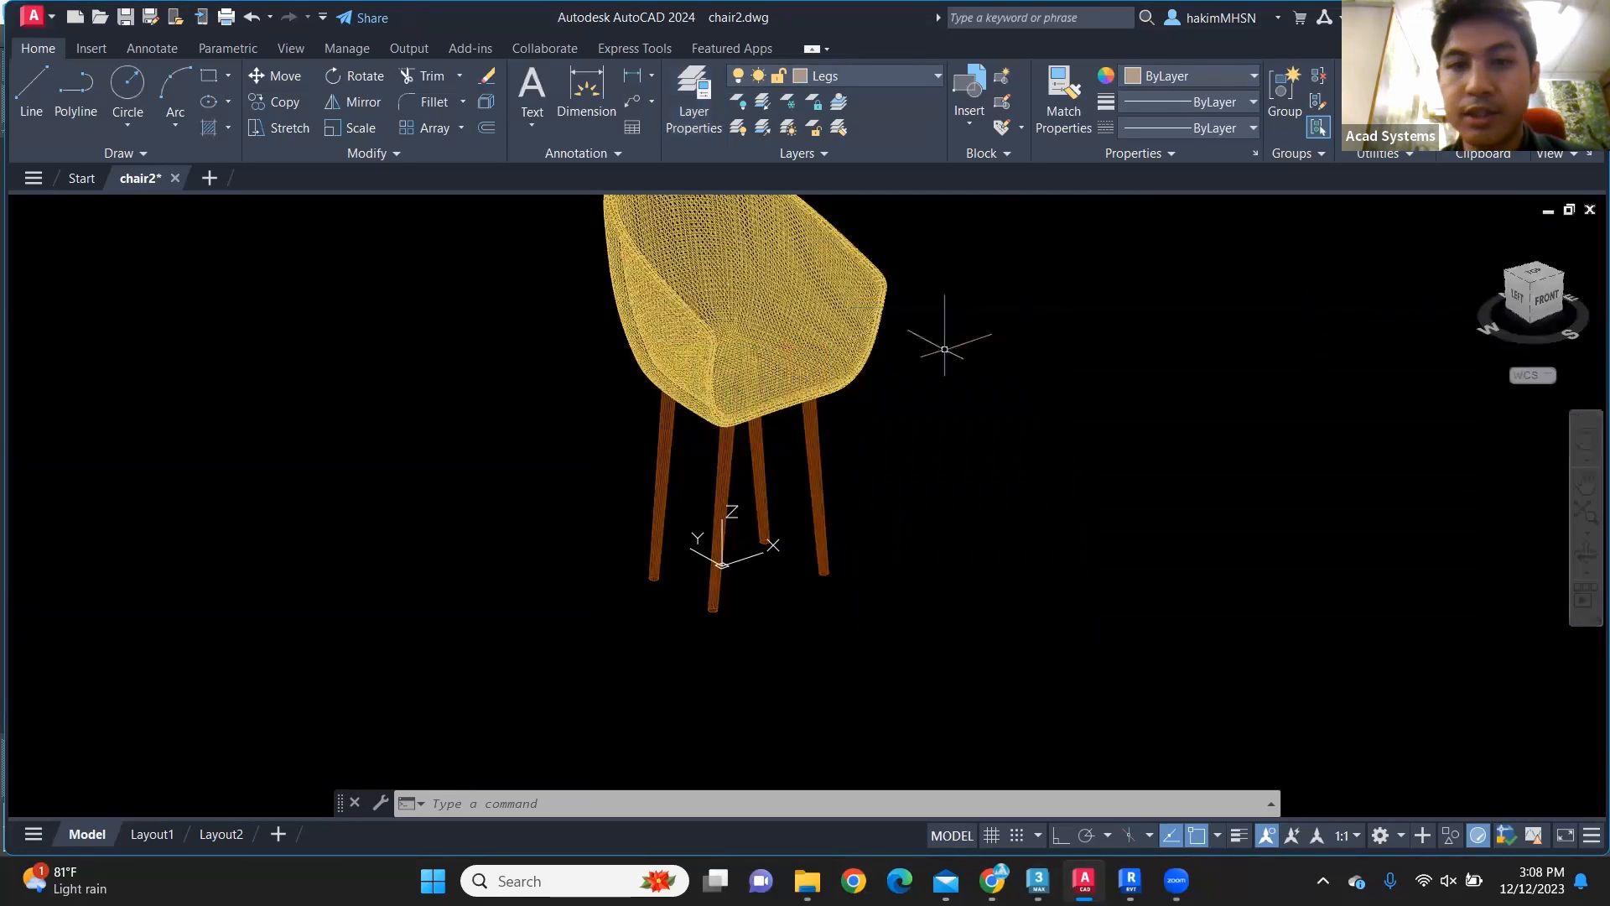
Step: Assign the chair's seat shell to the Seat layer and clear the selection
left_click(791, 266)
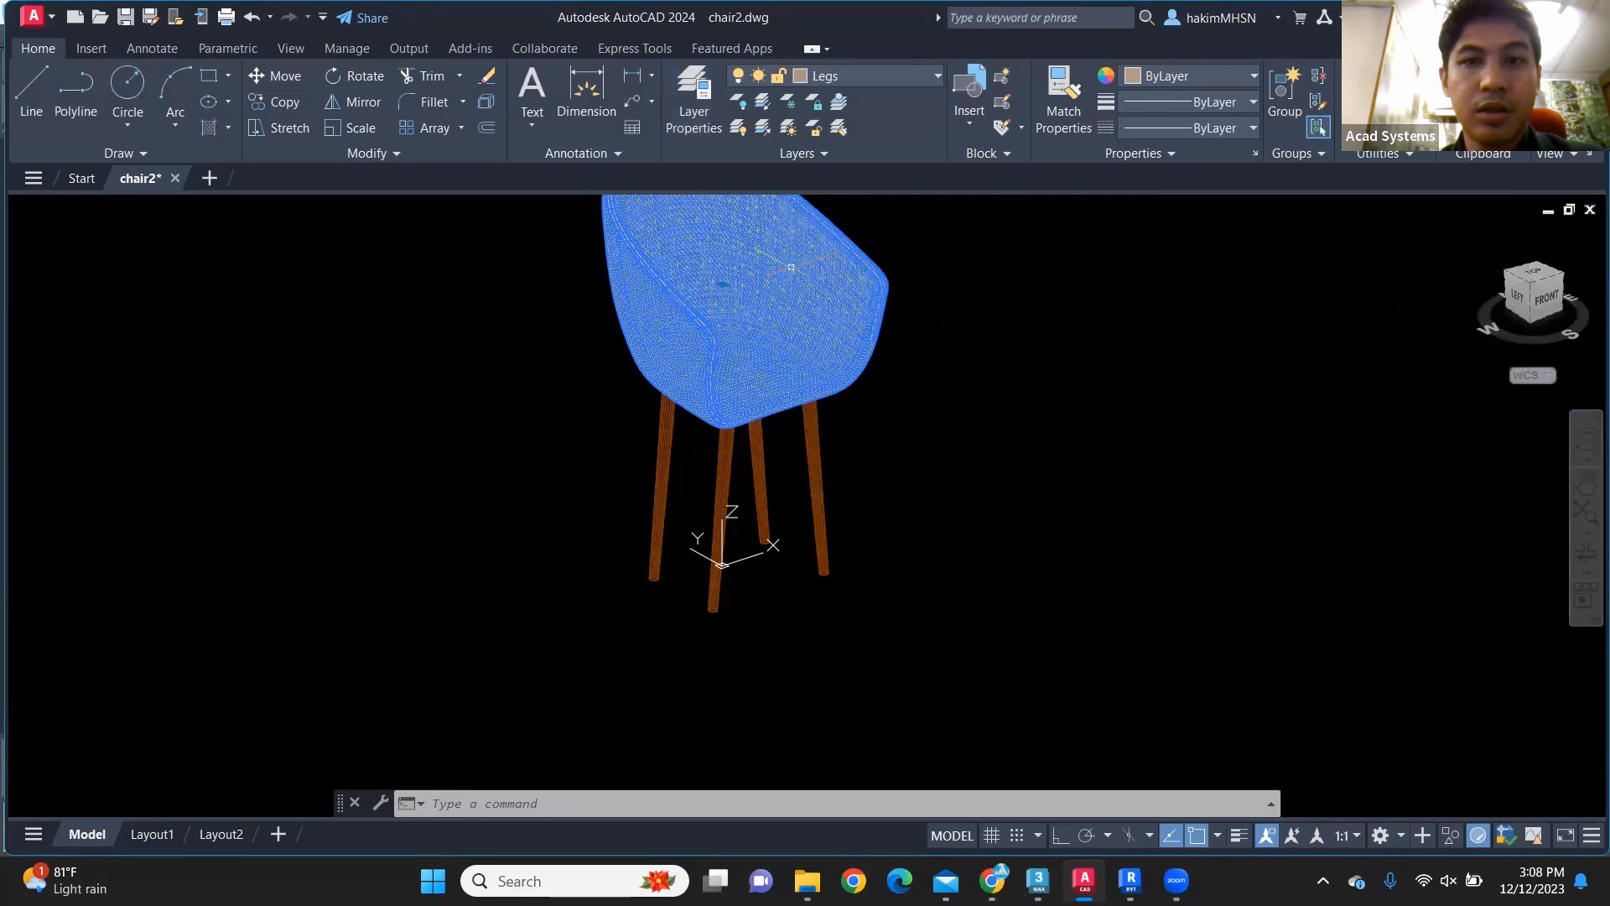
left_click(739, 80)
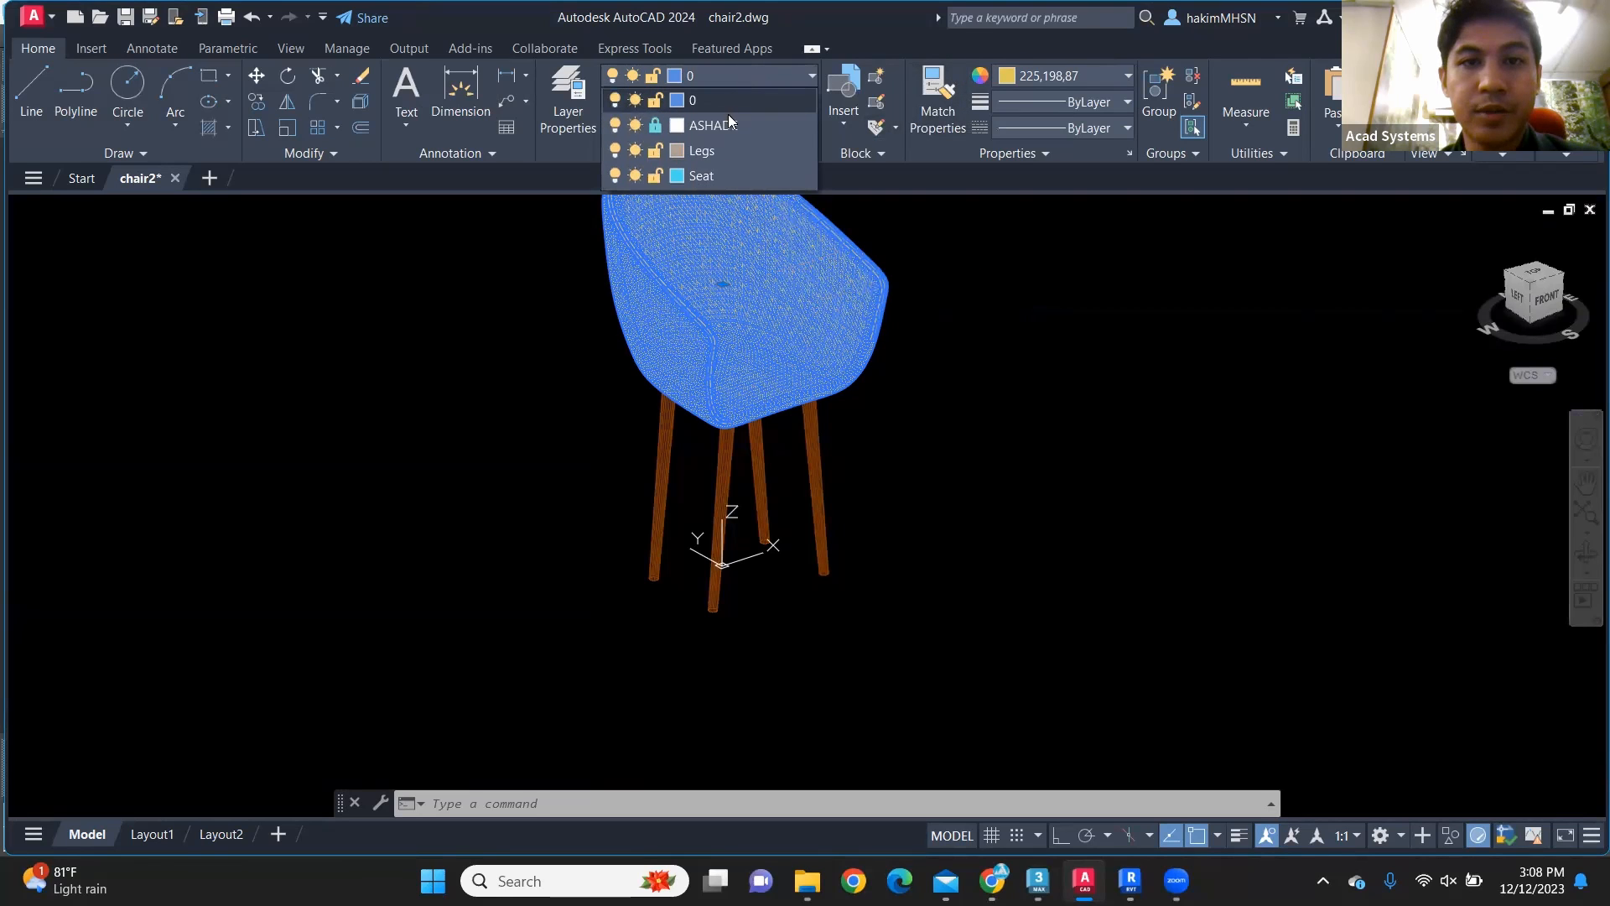
left_click(721, 174)
key("Escape")
Step: Assign all four chair legs to the Legs layer and clear the selection
left_click(939, 590)
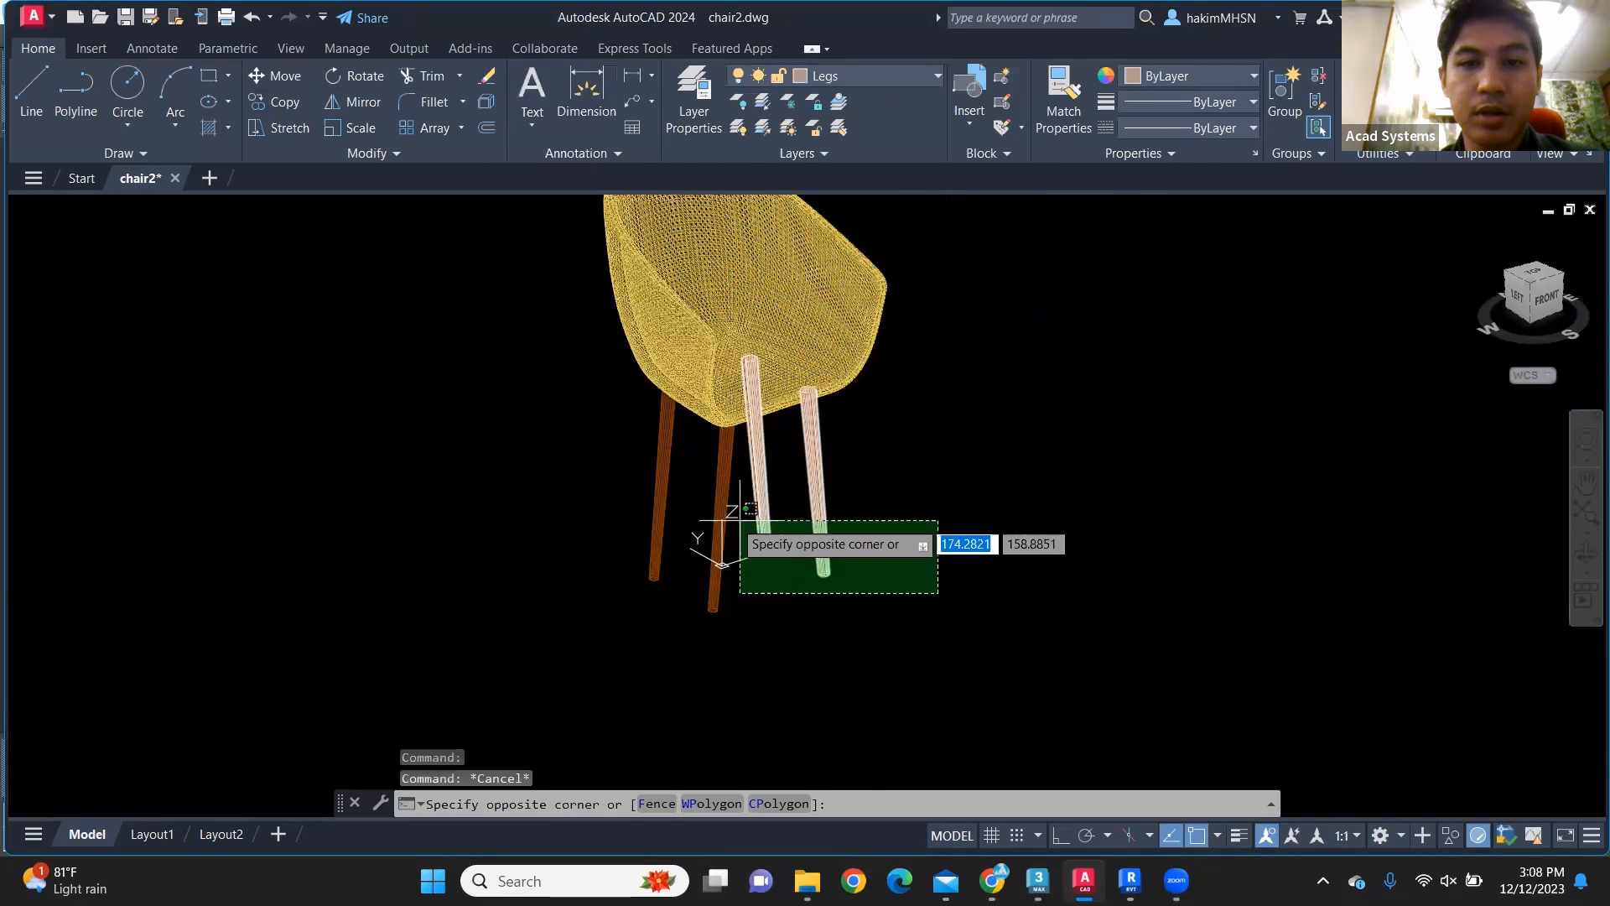
left_click(603, 478)
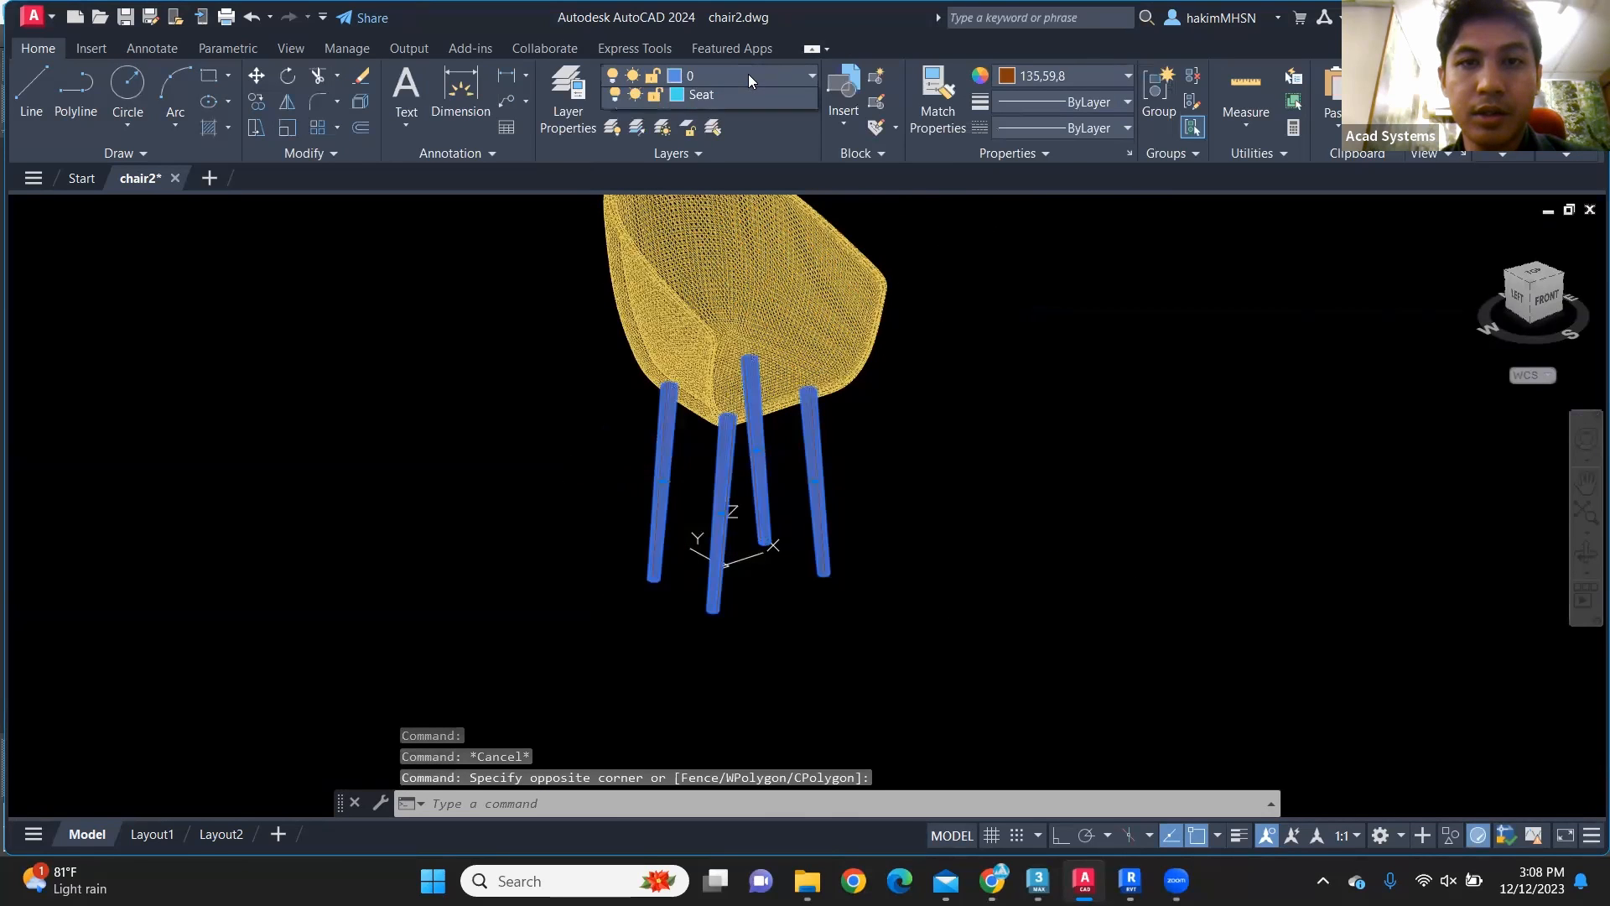
left_click(748, 74)
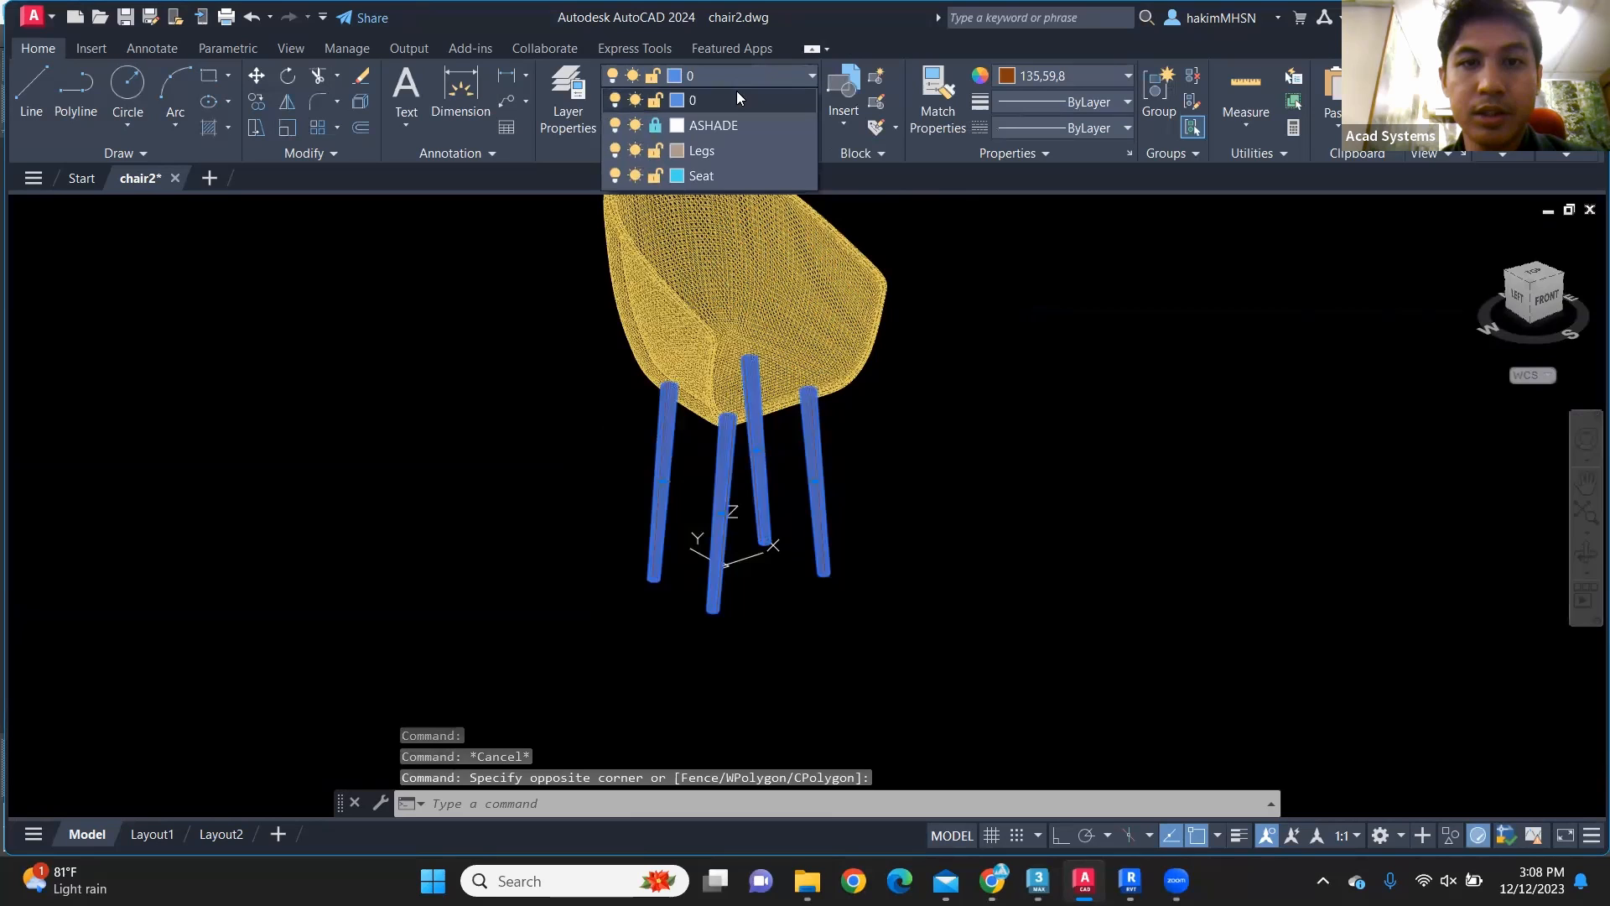
left_click(726, 153)
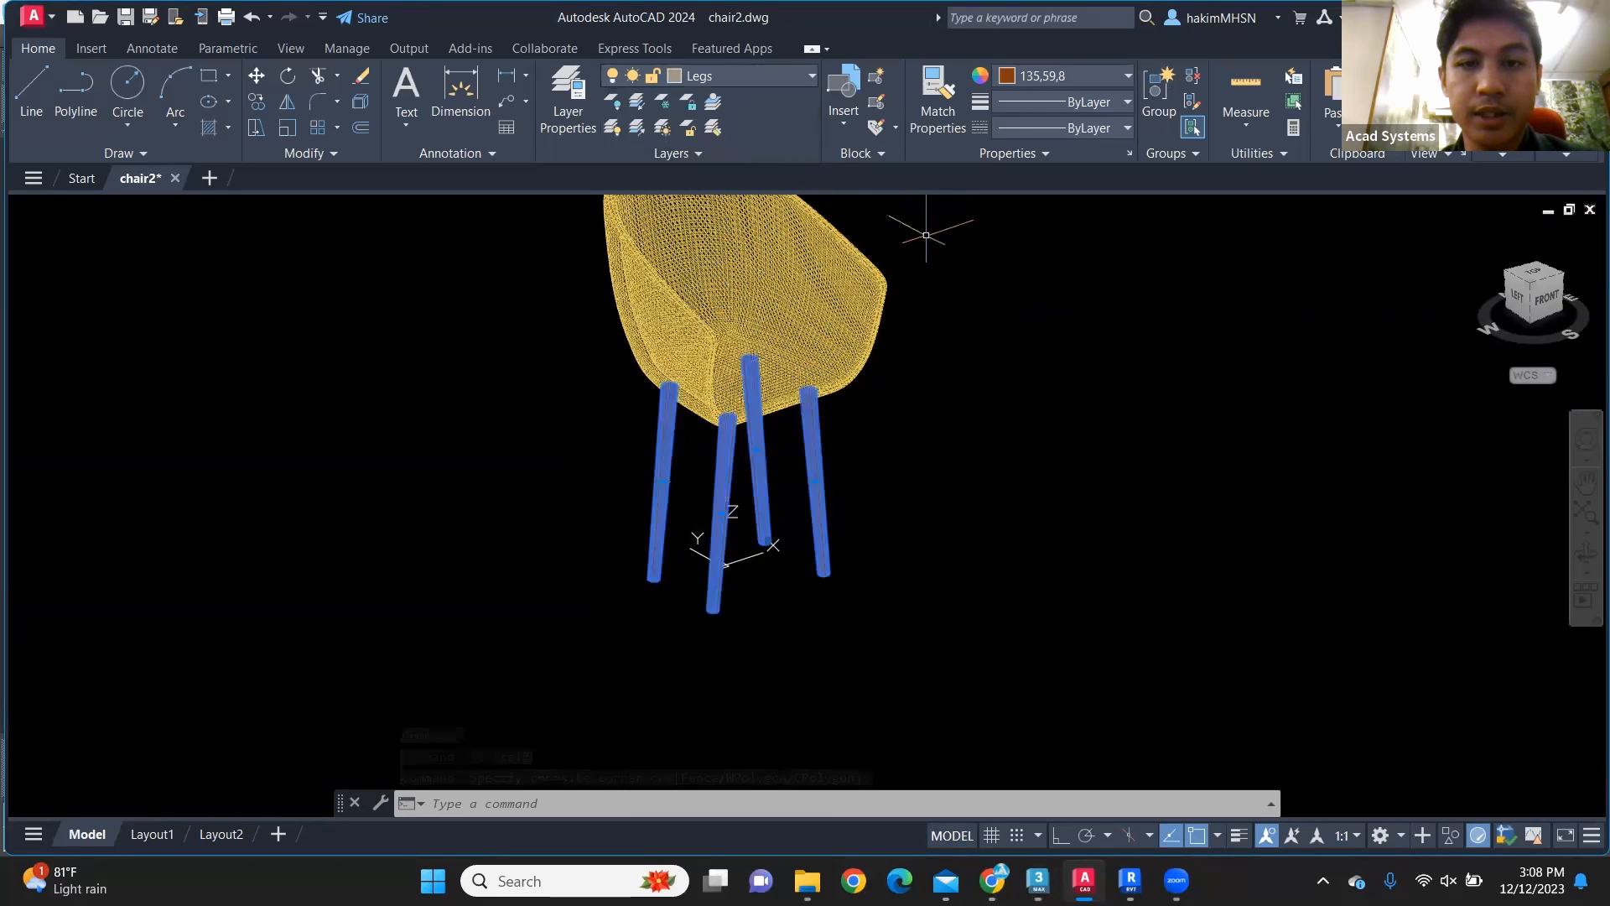
key("Escape")
key("Escape")
key("Escape")
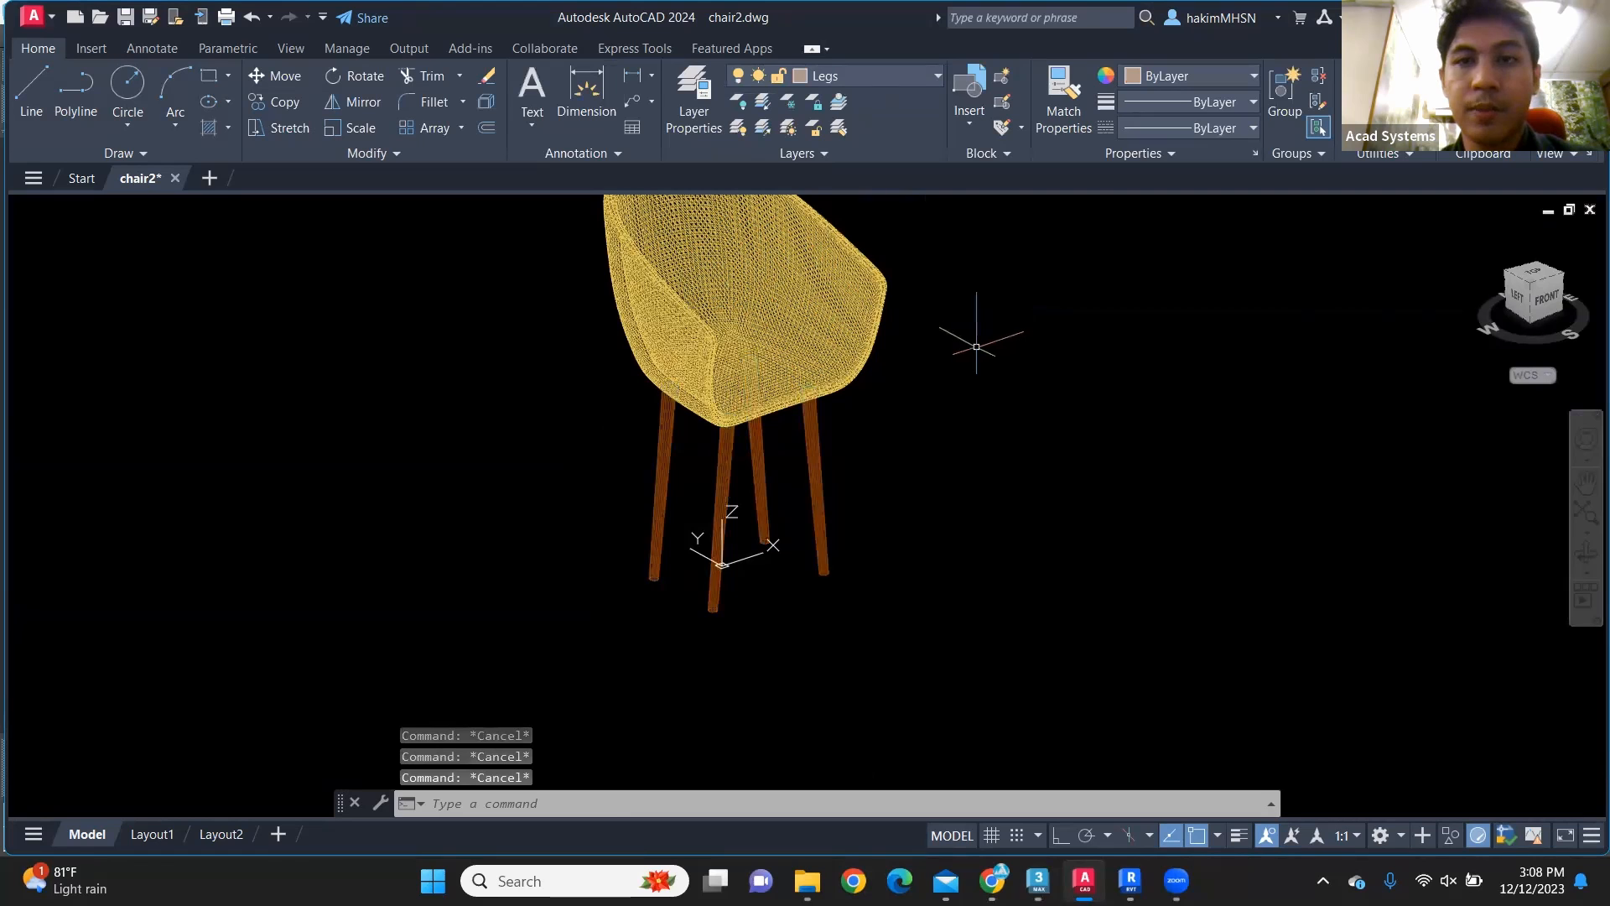
Step: Set the object color of the seat shell and all four legs to ByLayer
middle_click_drag(870, 384, 958, 403)
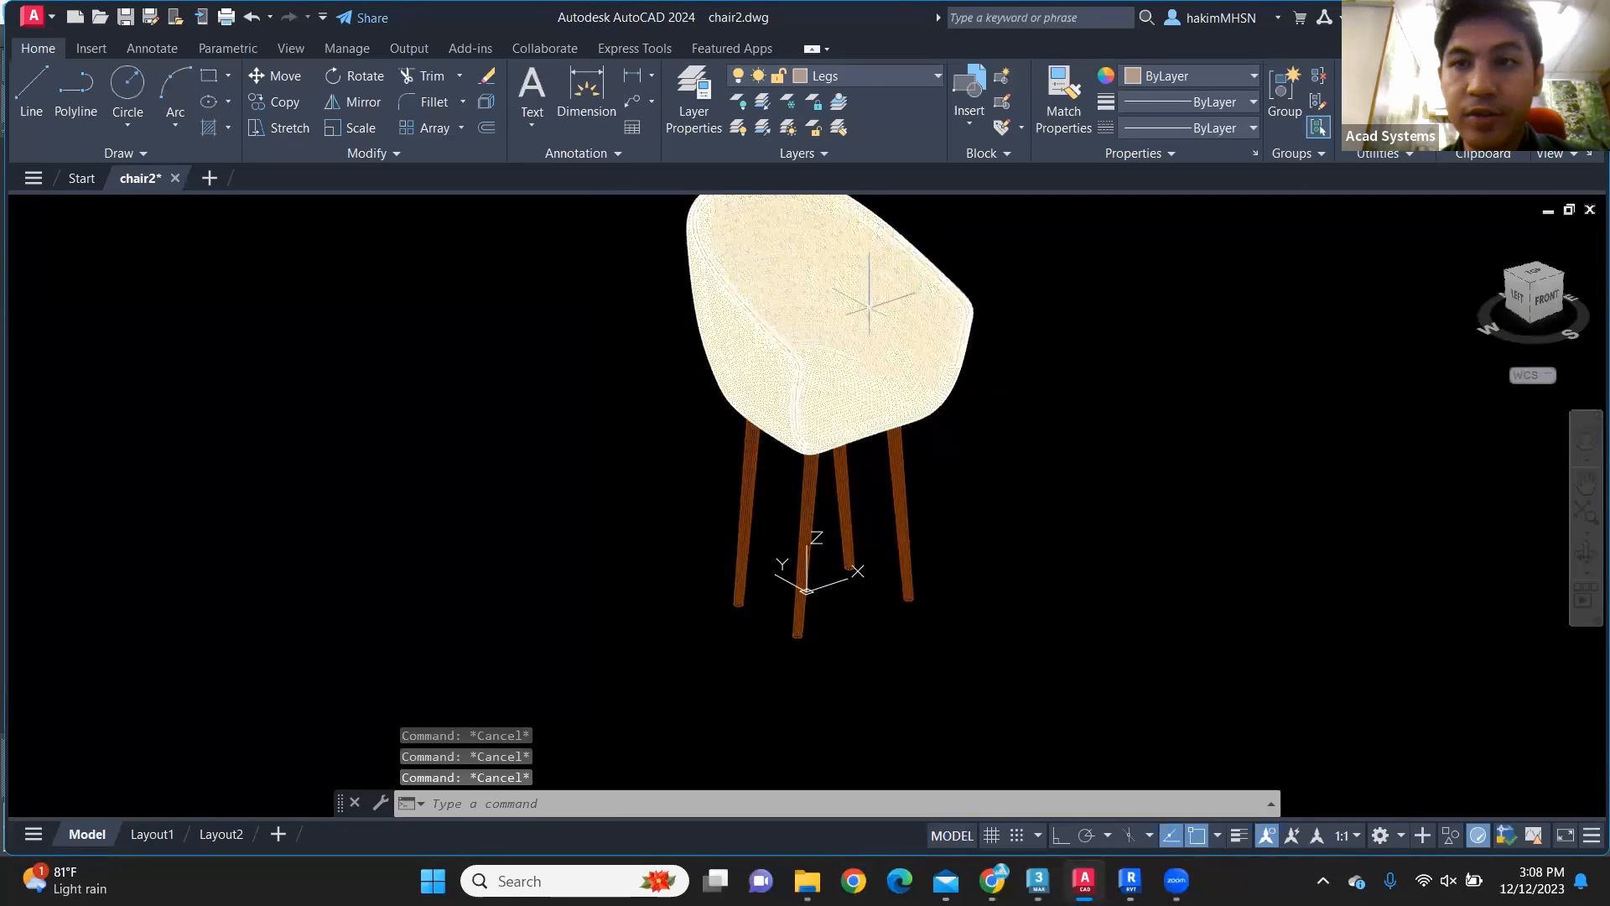
left_click(1072, 517)
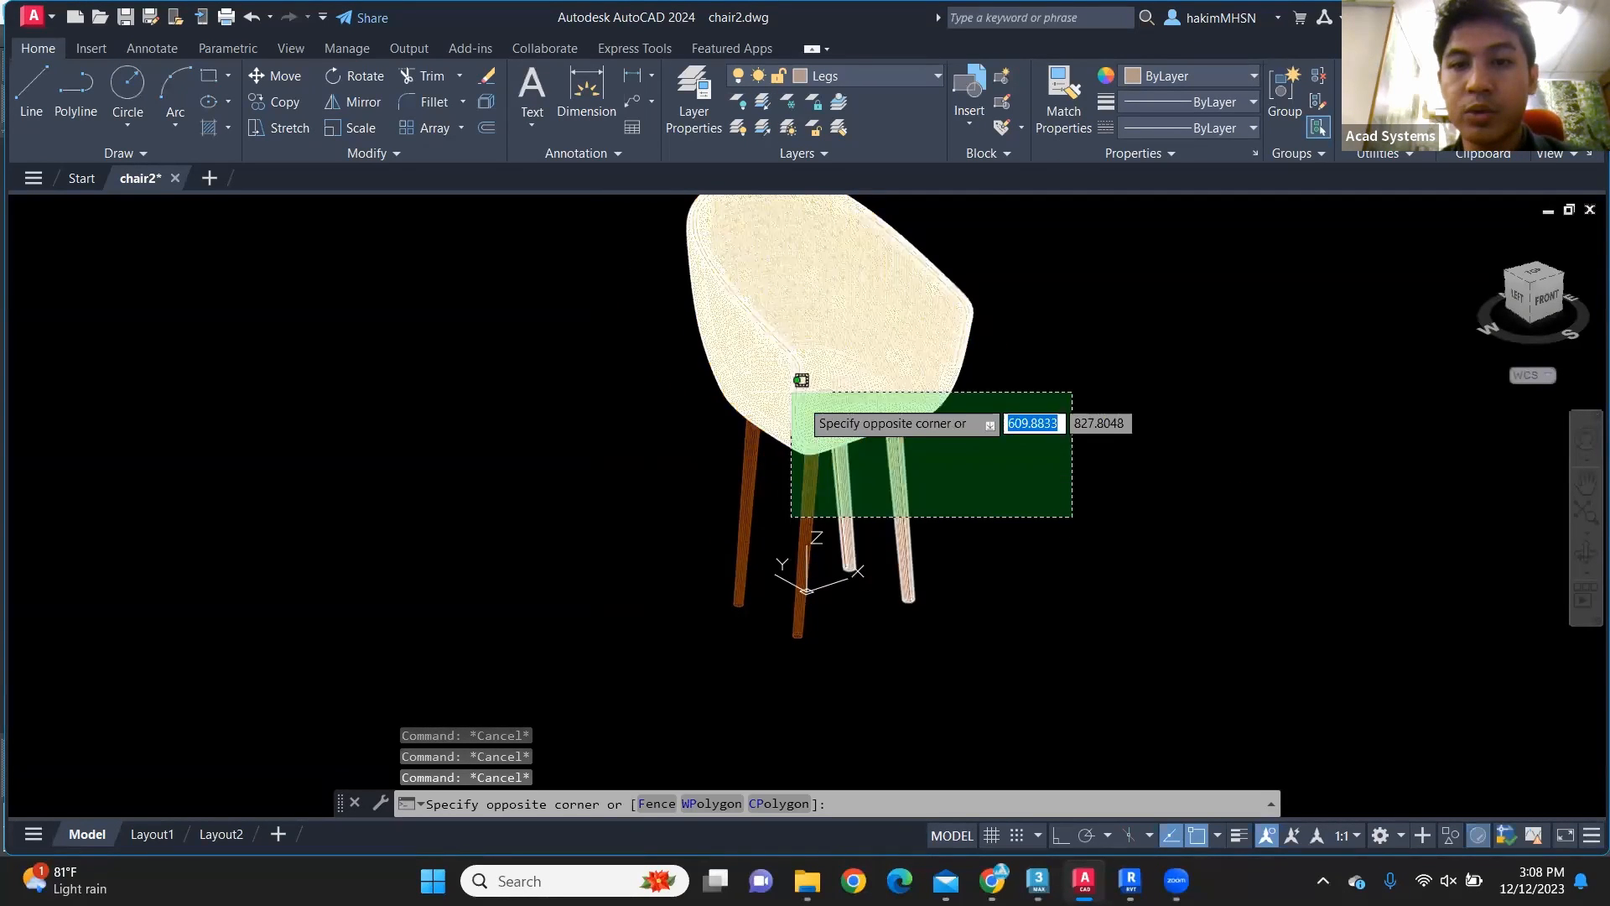
left_click(669, 245)
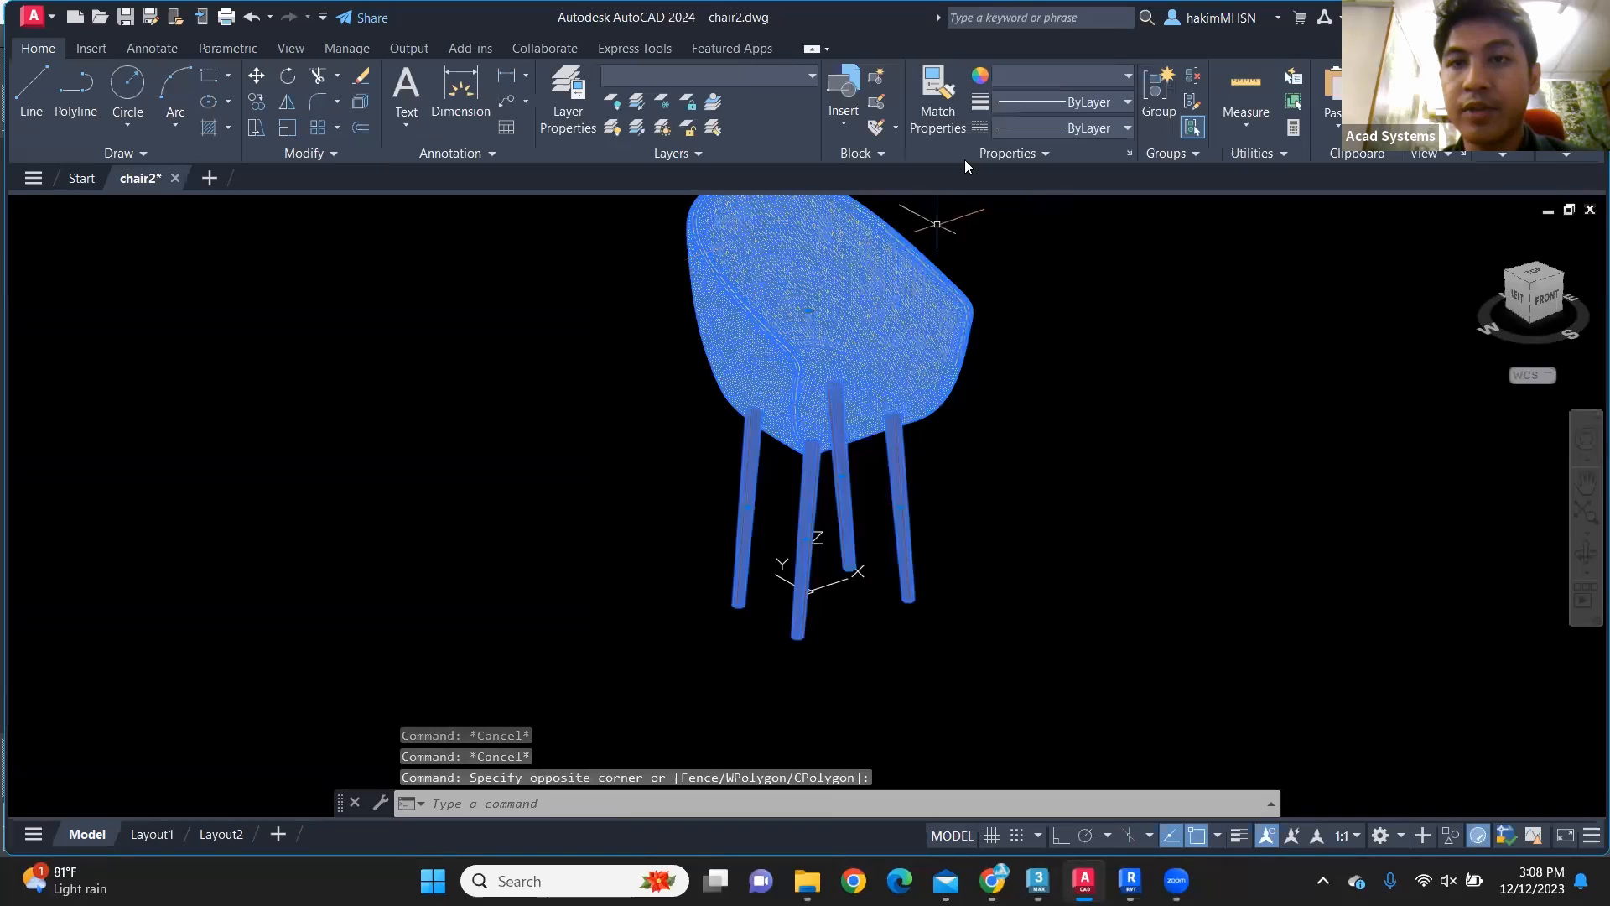
left_click(1027, 76)
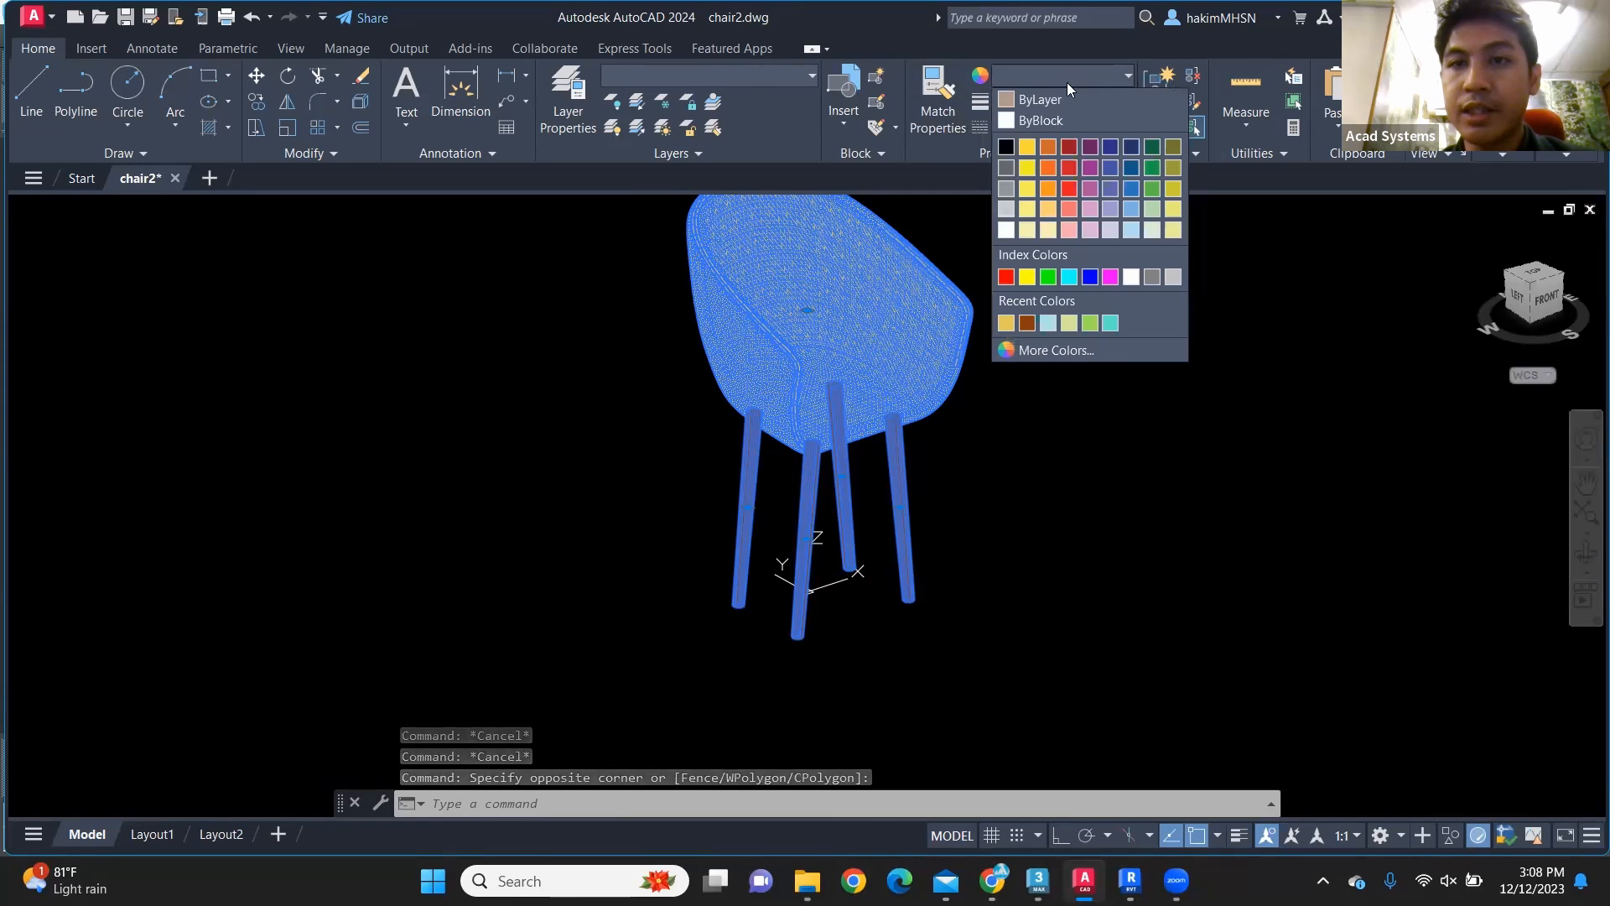
left_click(1058, 108)
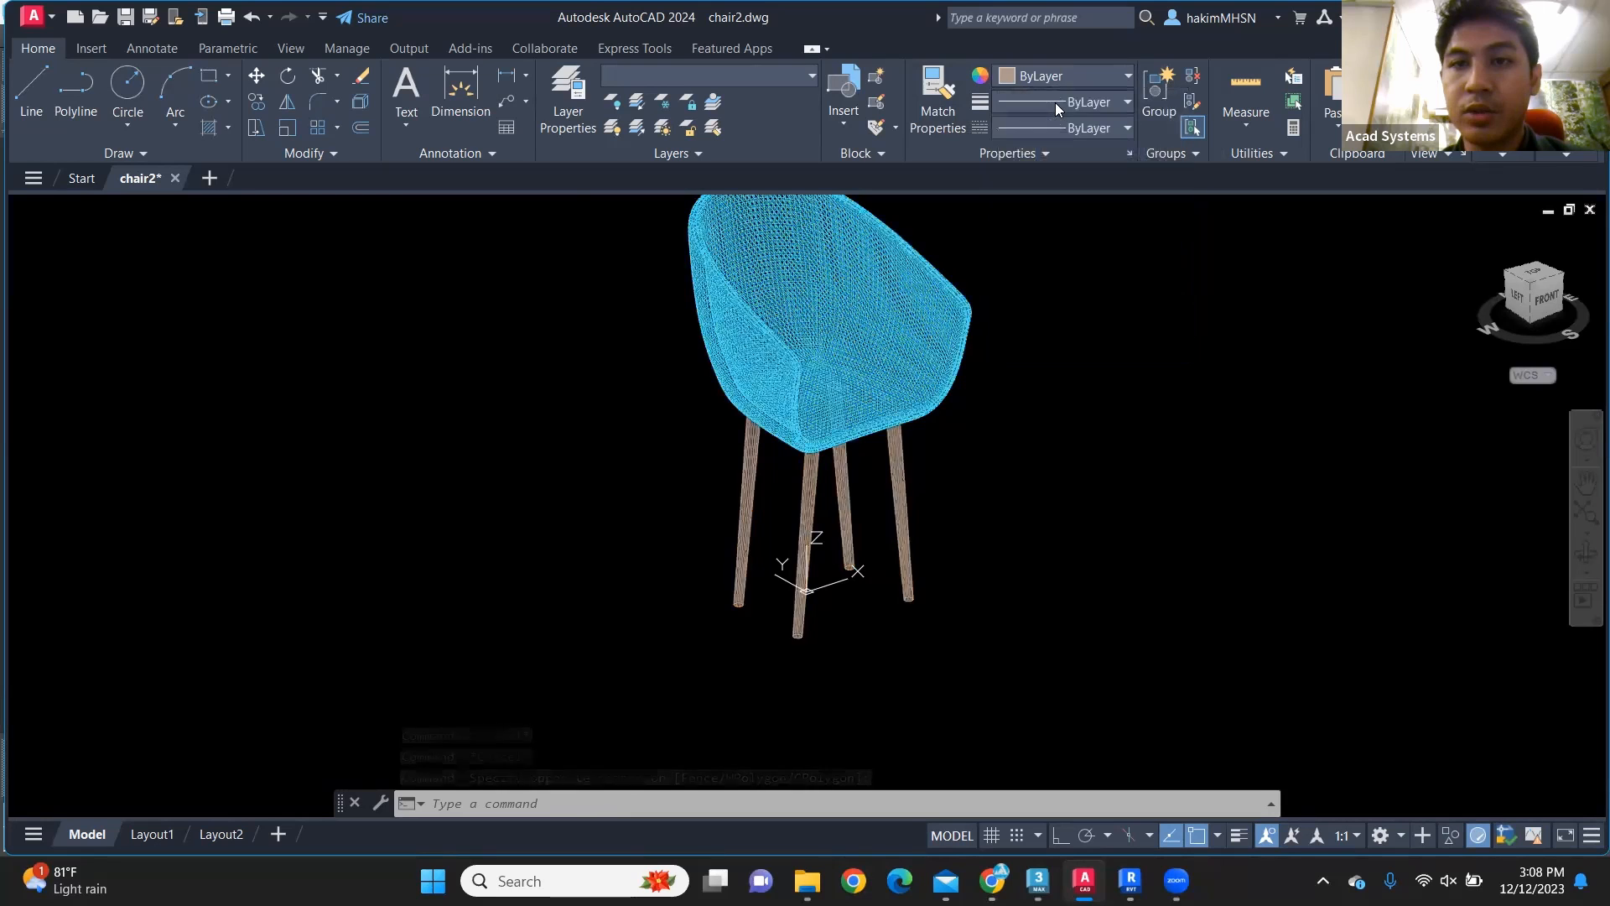
left_click(1060, 349)
key("Escape")
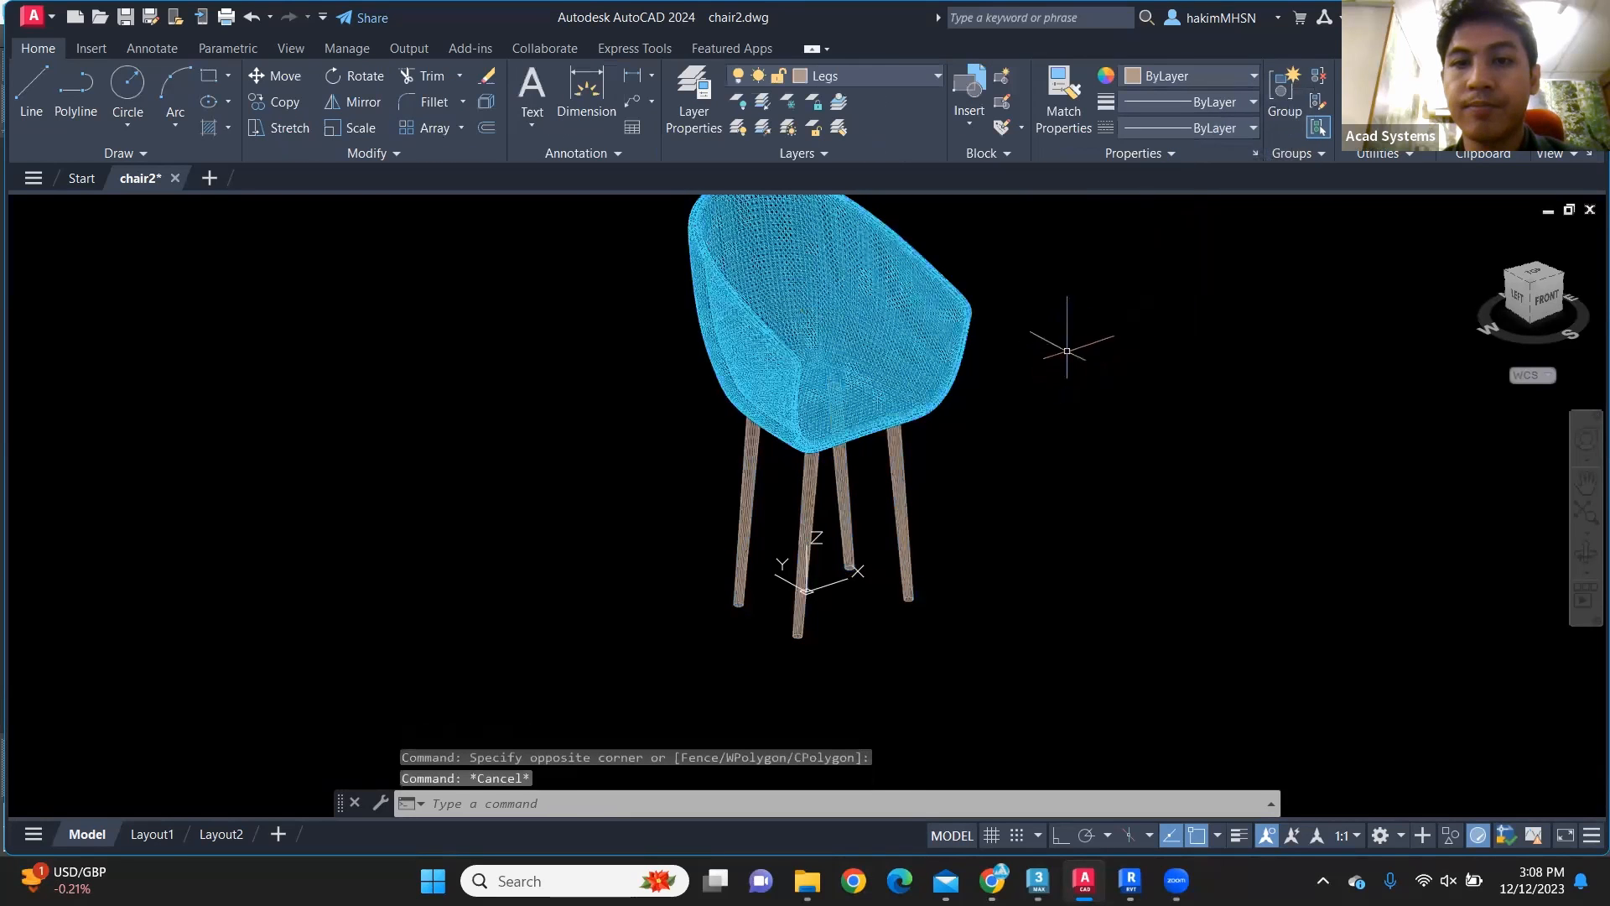
Step: Display the whole chair in the Shaded visual style
scroll(918, 420, "up", 4)
scroll(920, 394, "down", 6)
scroll(903, 306, "up", 2)
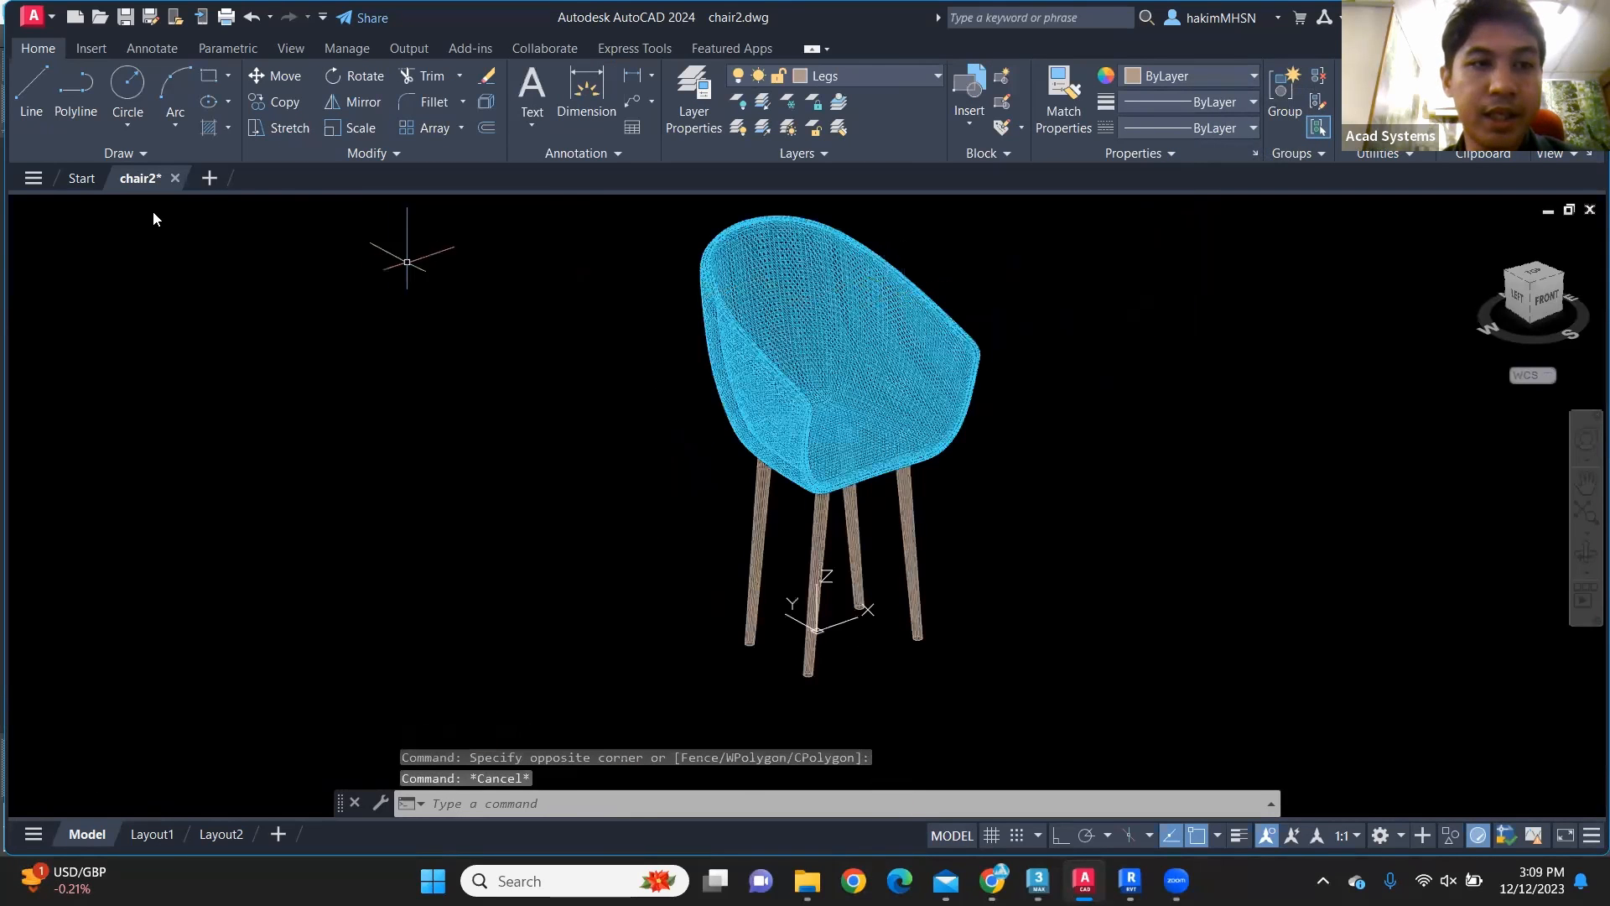
left_click(153, 209)
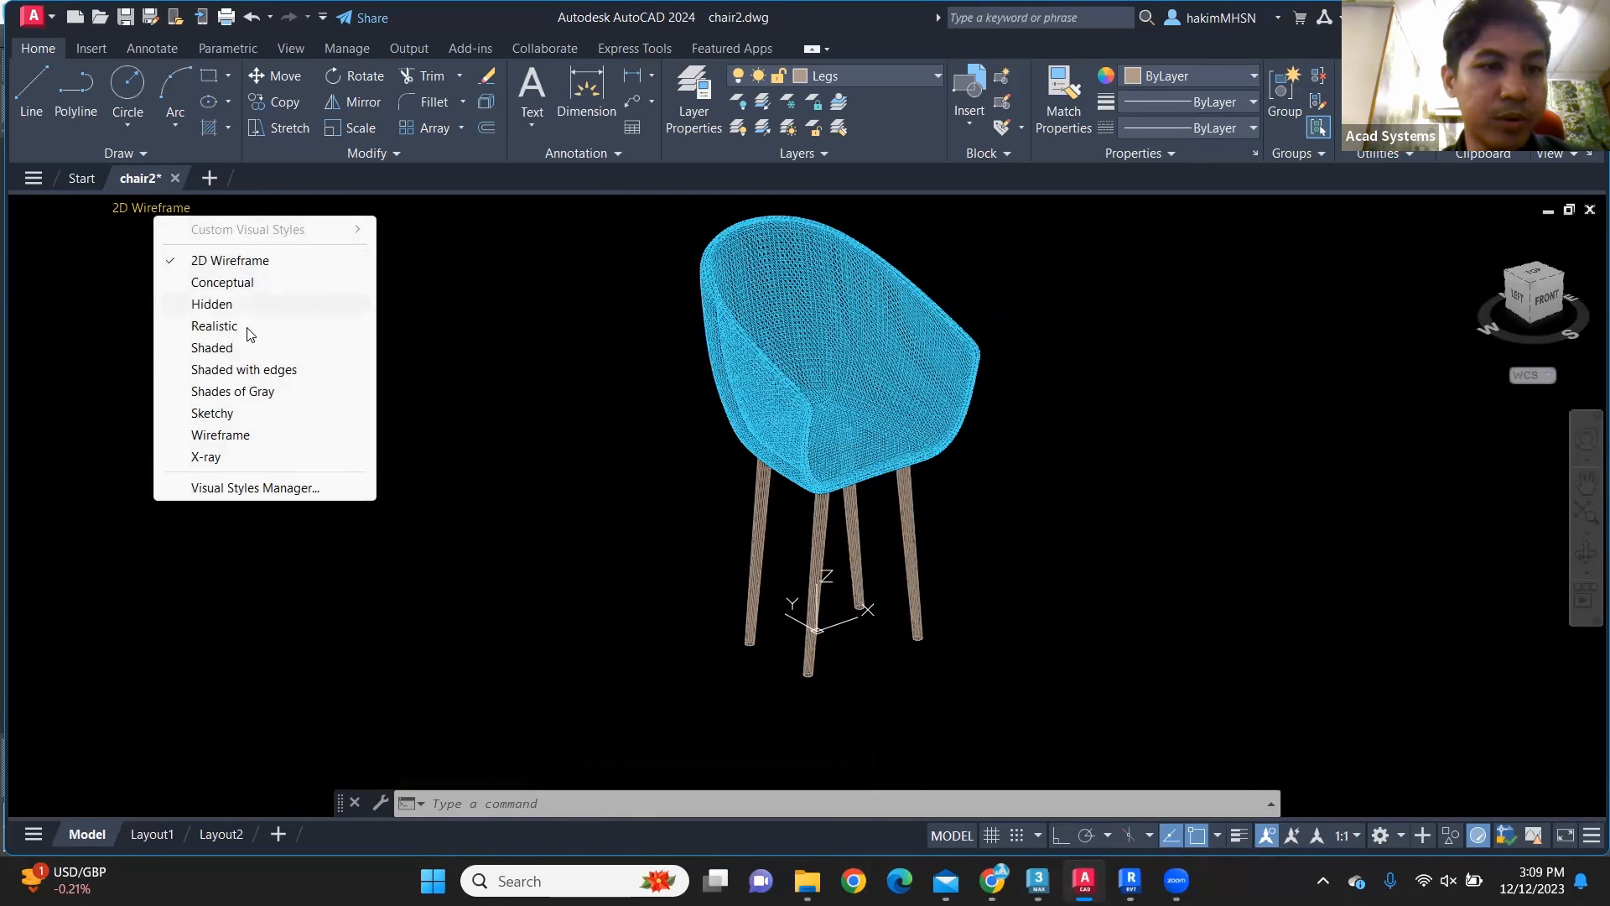
left_click(212, 347)
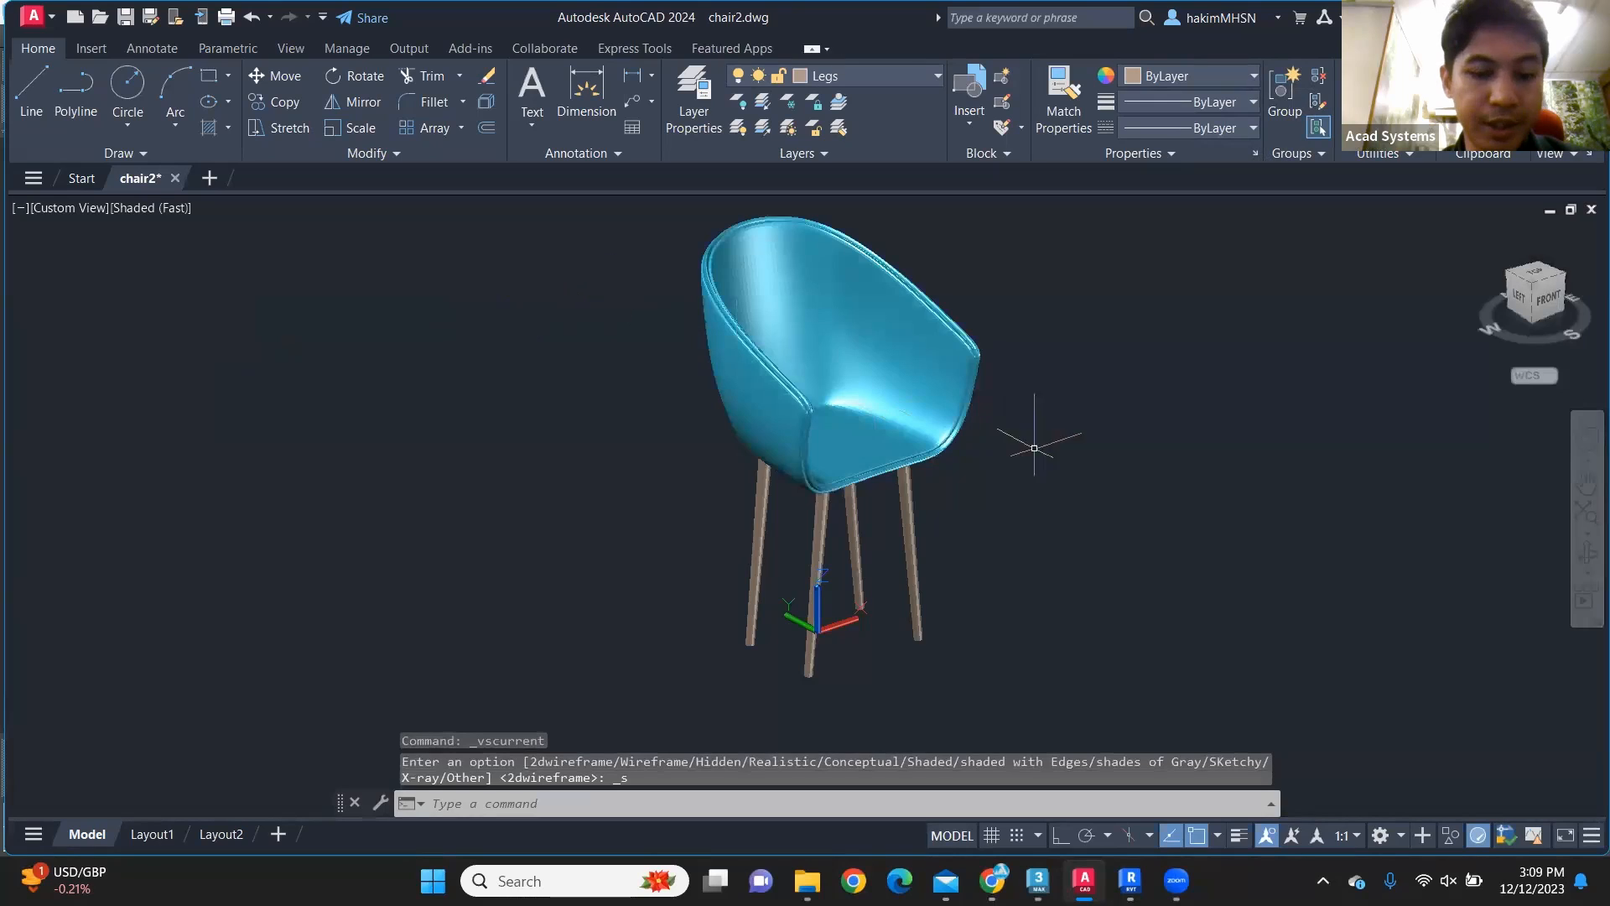
middle_click_drag(1065, 504, 854, 466)
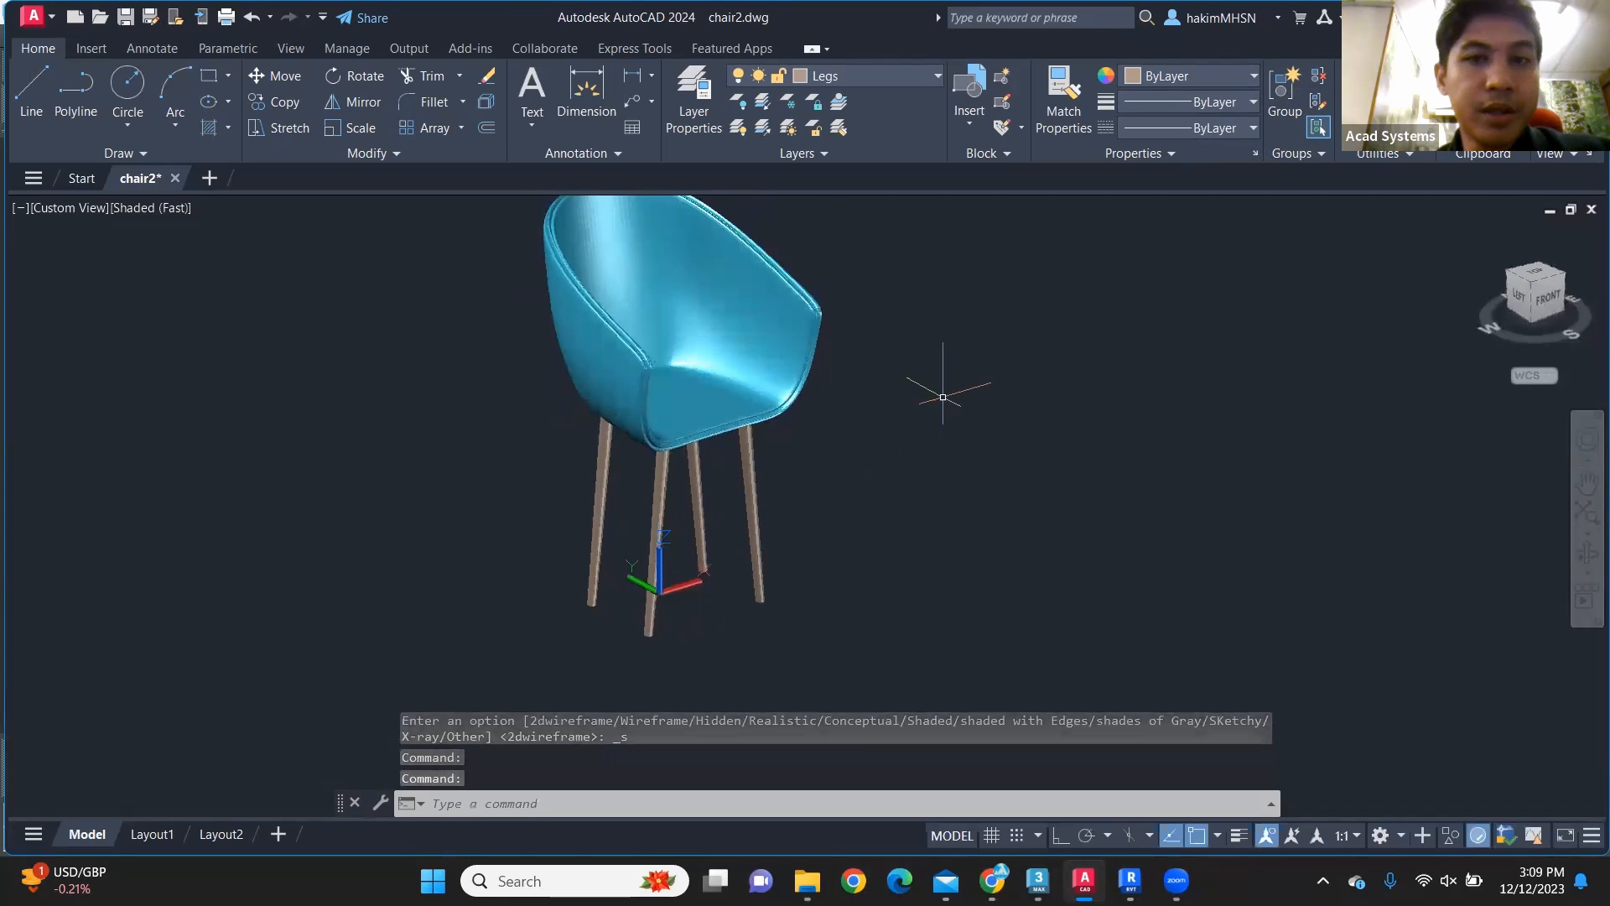
Step: Save the drawing as chair2.dwg in the fol folder on the Desktop, in AutoCAD 2018 Drawing format
left_click(34, 17)
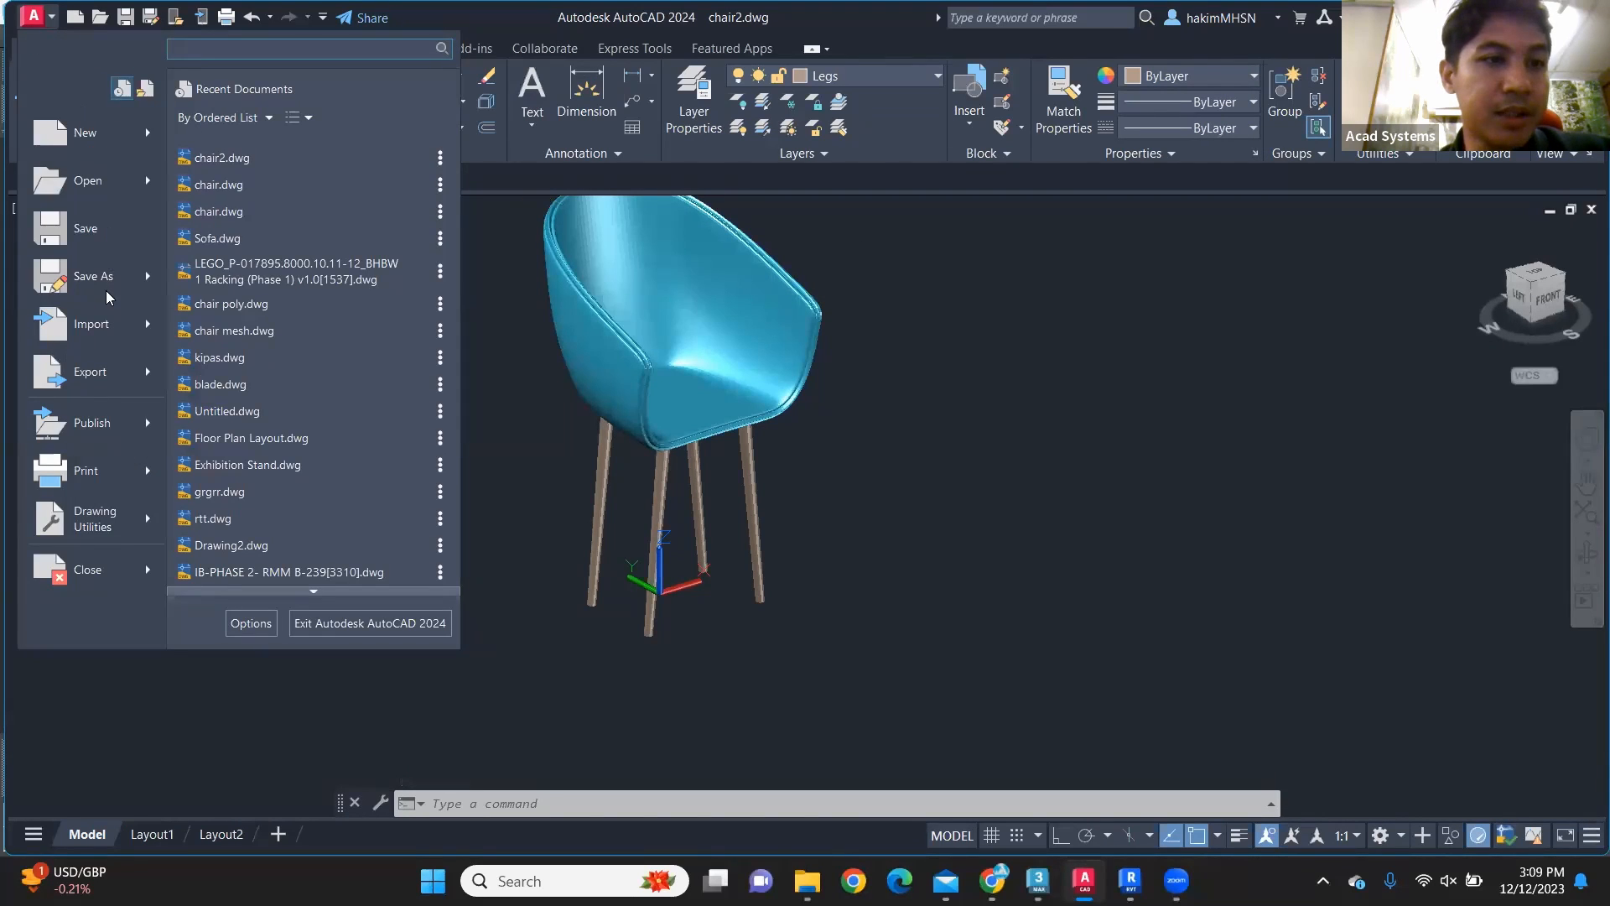
left_click(88, 276)
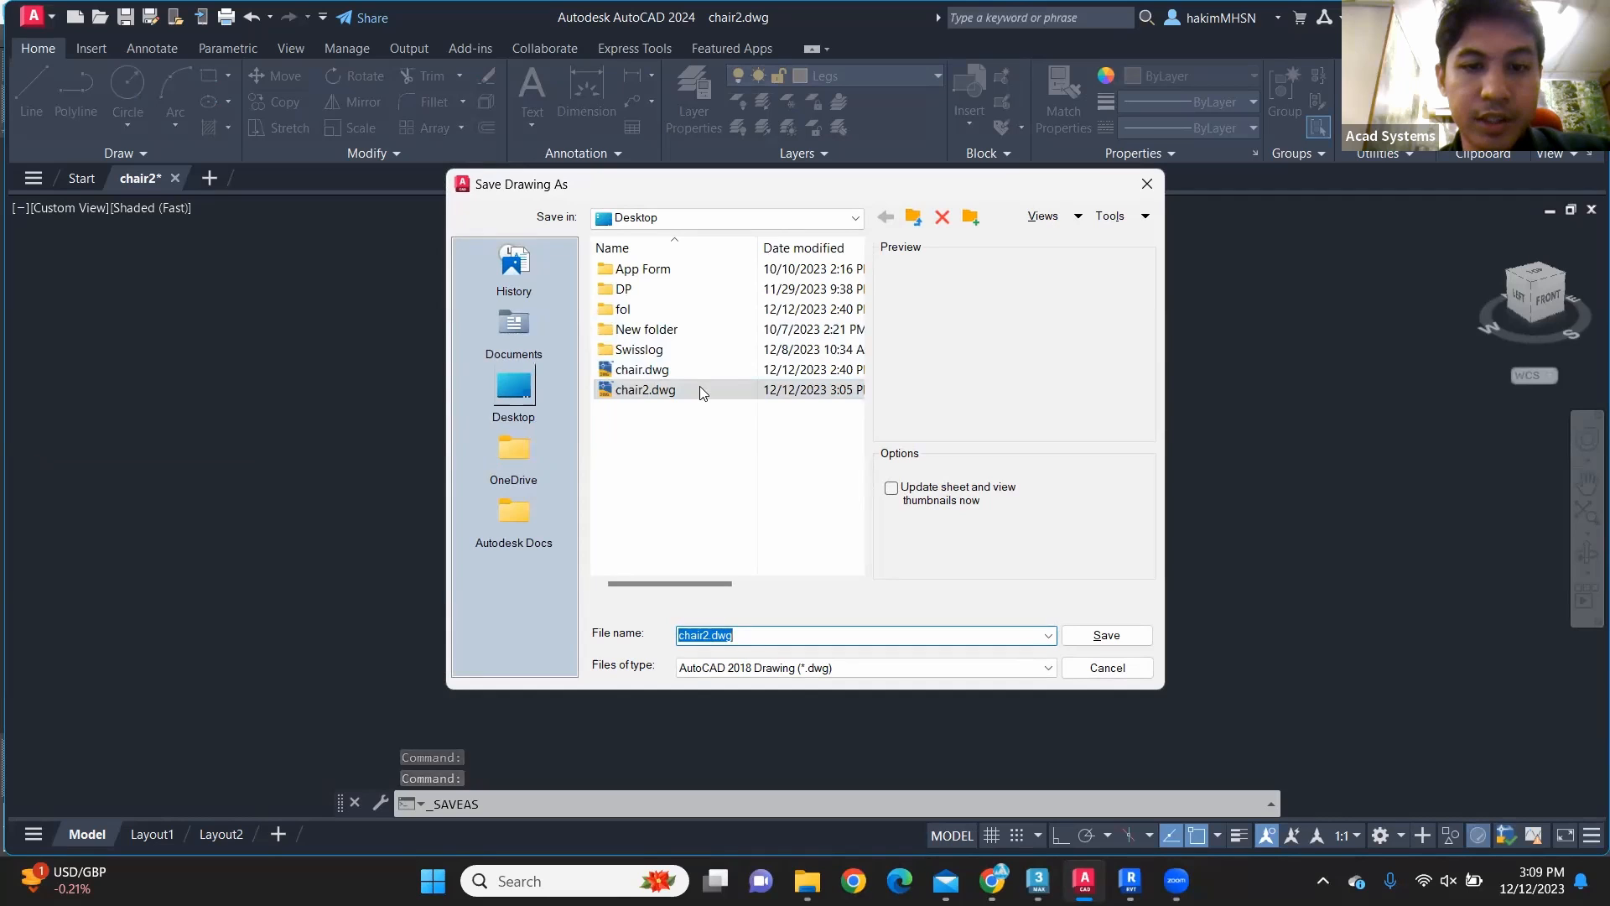
scroll(699, 386, "down", 1)
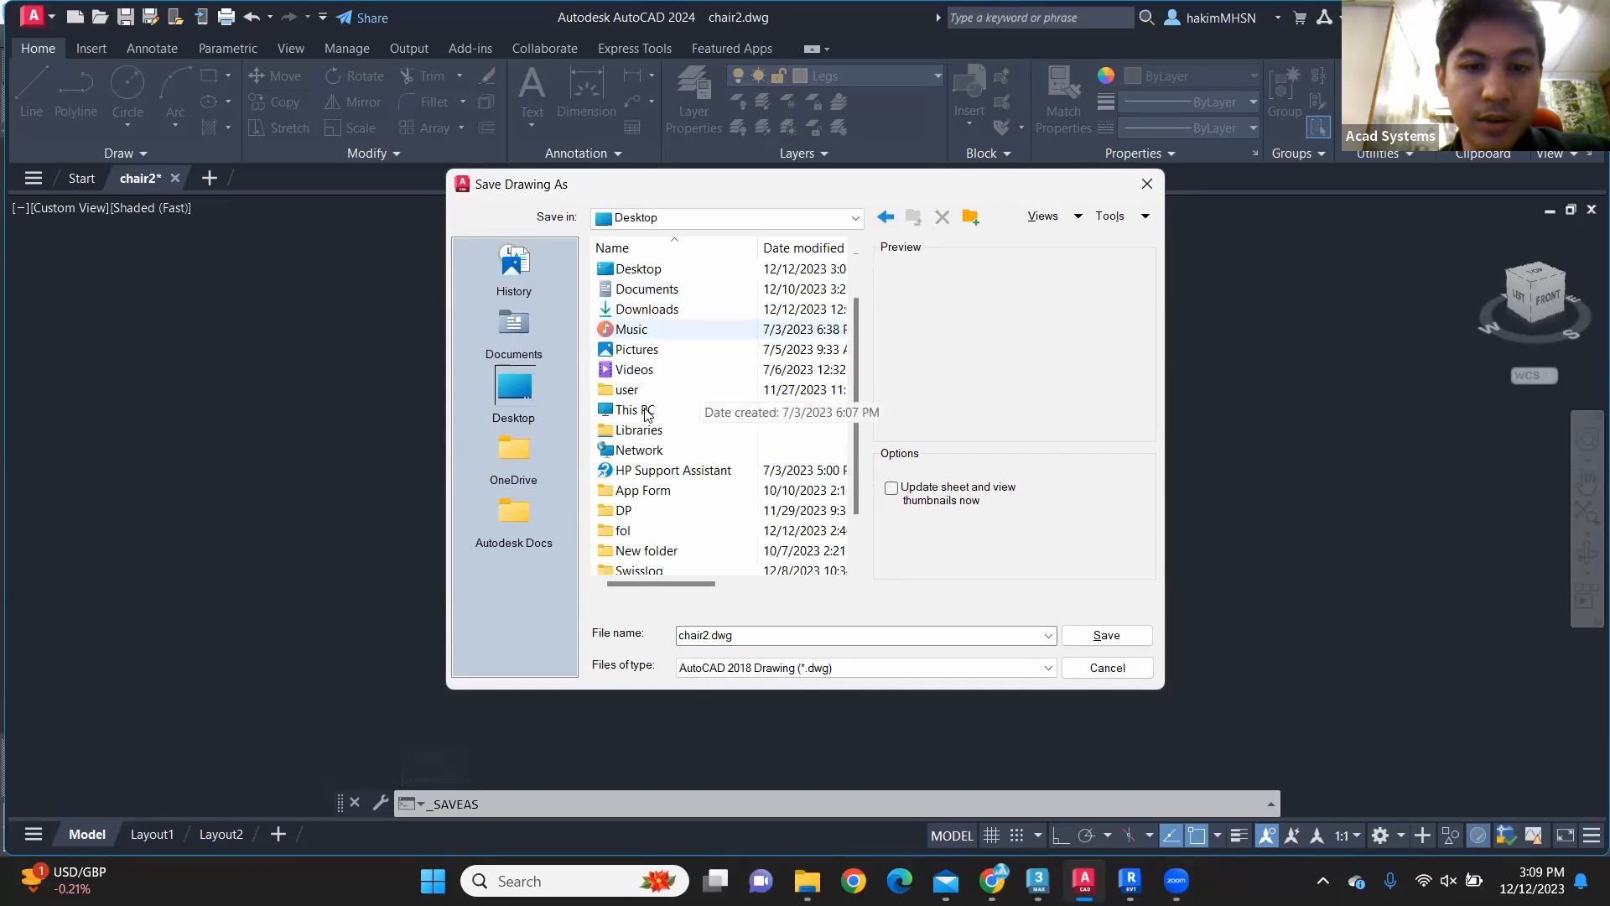
scroll(647, 414, "down", 1)
double_click(623, 469)
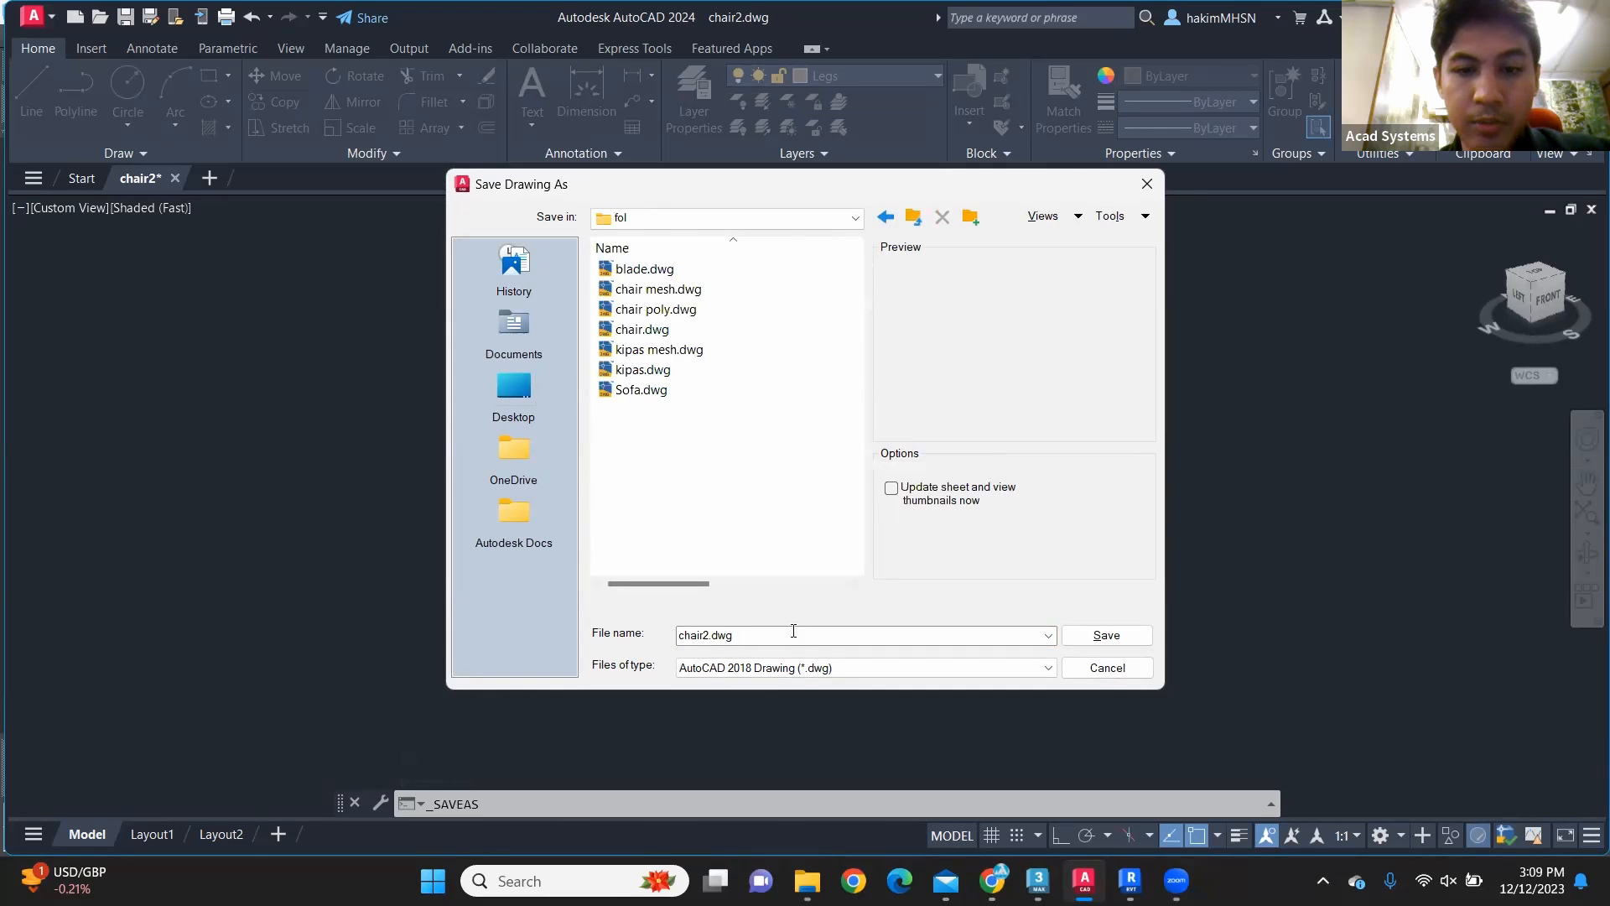
left_click(1071, 637)
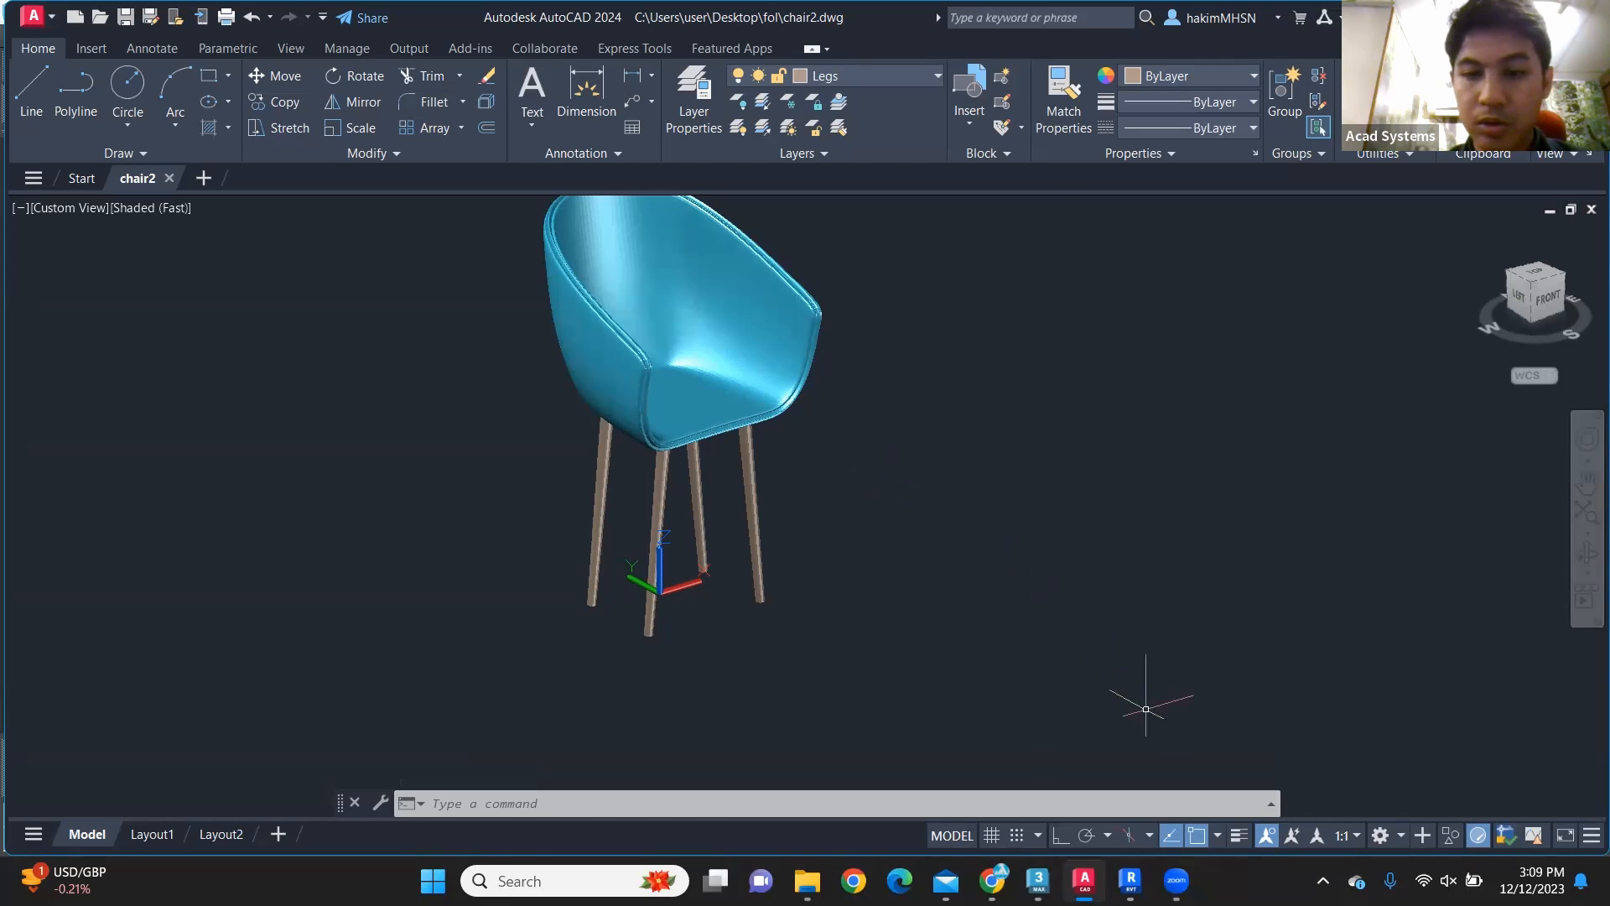
Step: Switch to the Revit home screen
left_click(1130, 880)
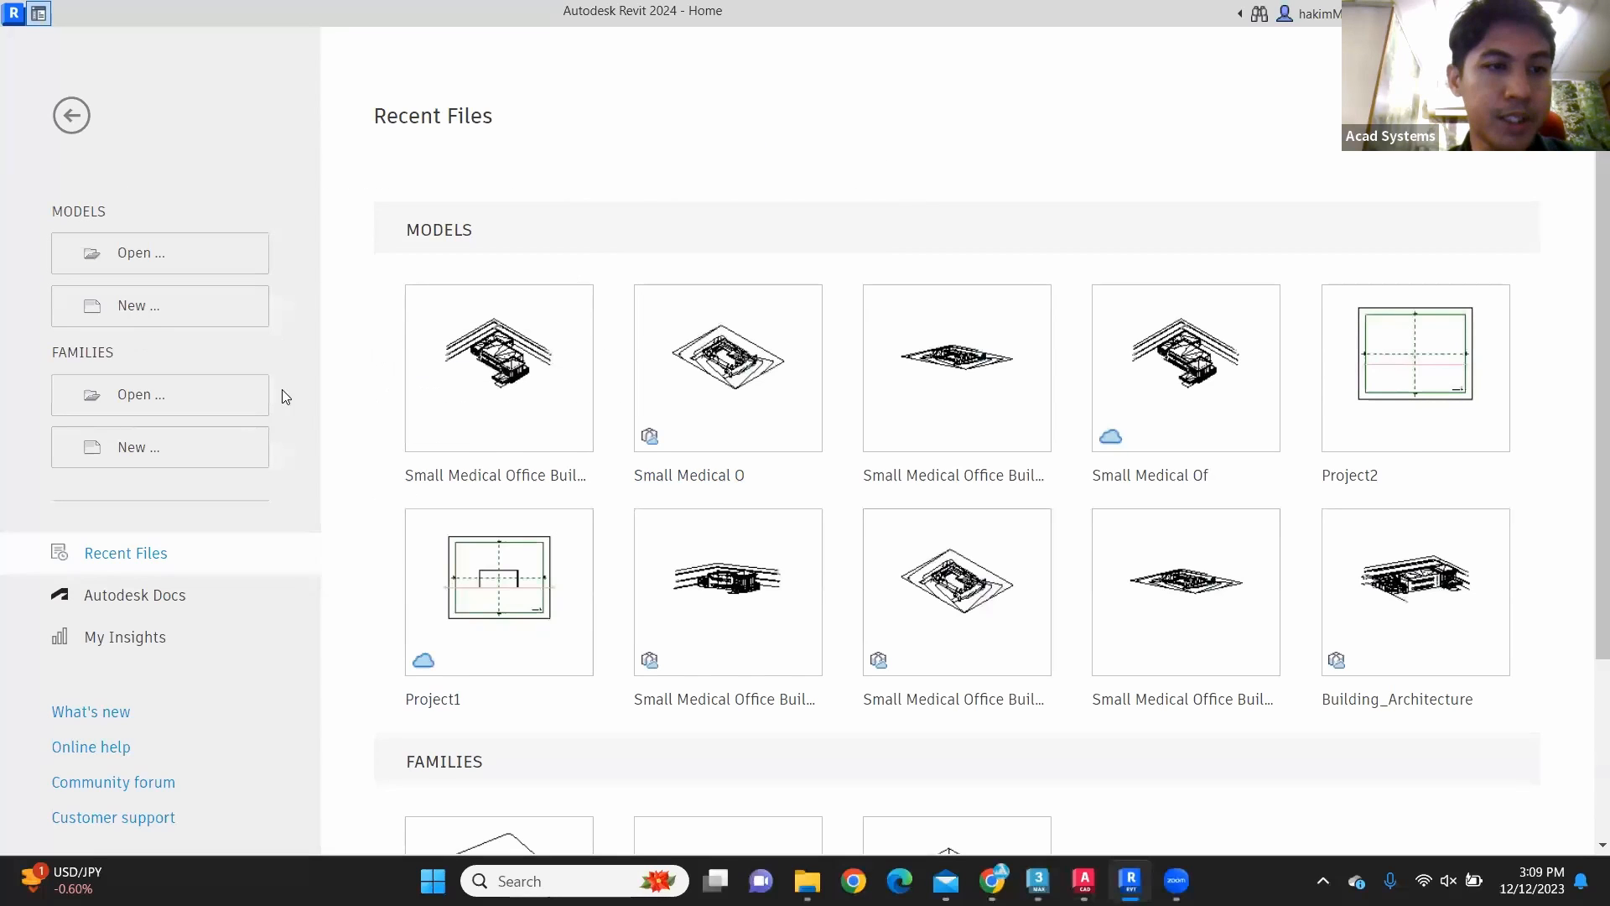
Step: Create a new Revit family from the Generic Model.rft template in the English-Imperial folder
left_click(132, 395)
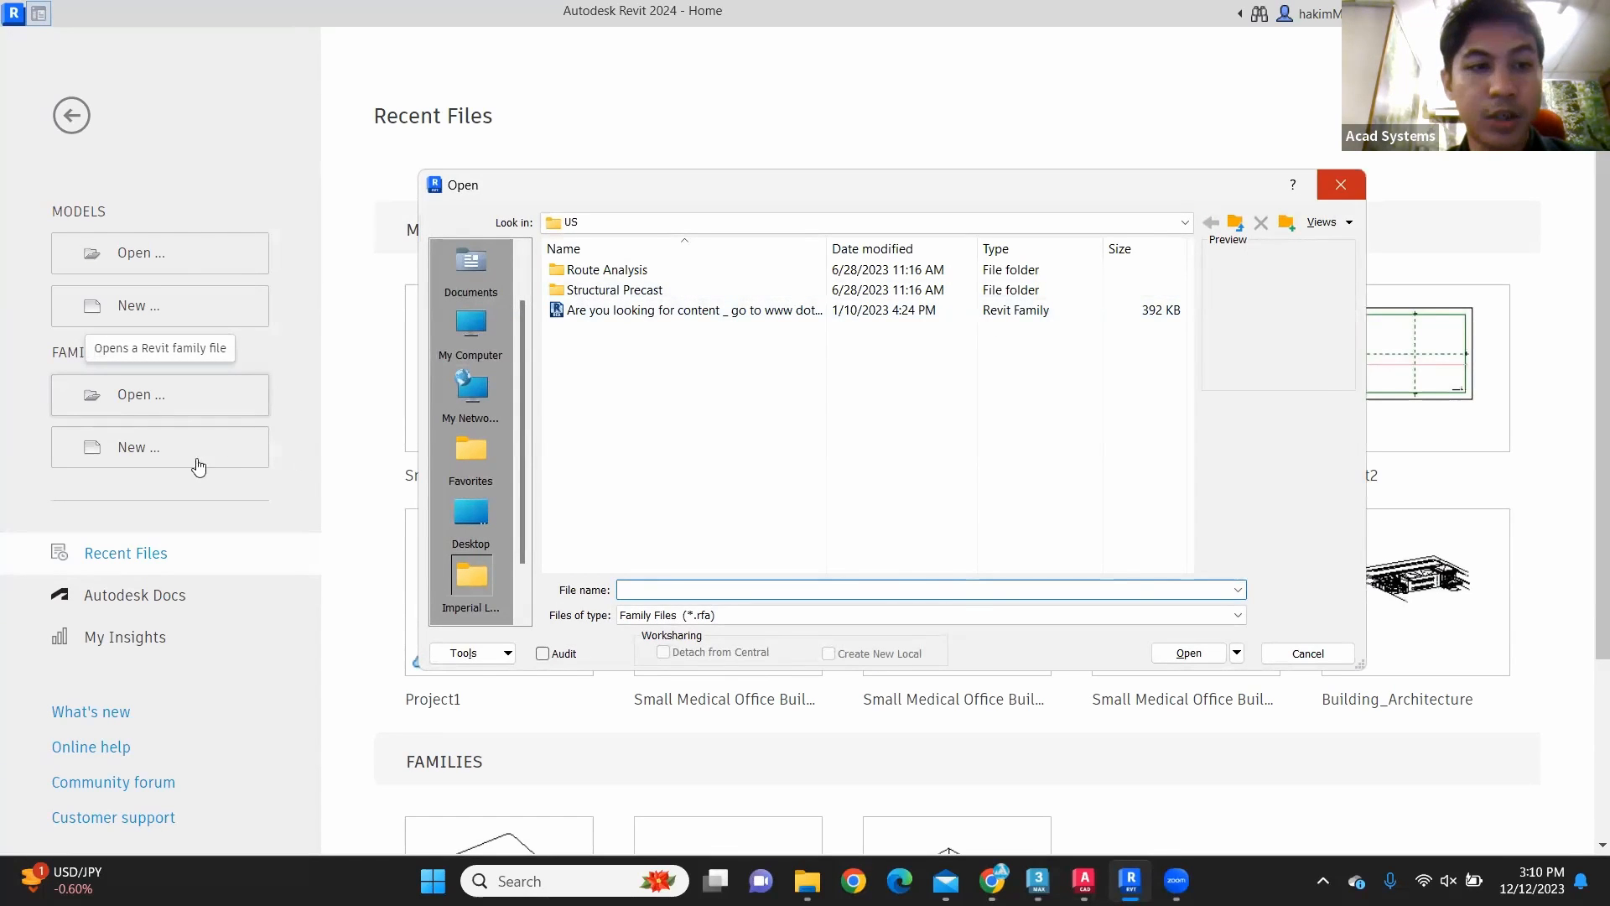
left_click(1340, 184)
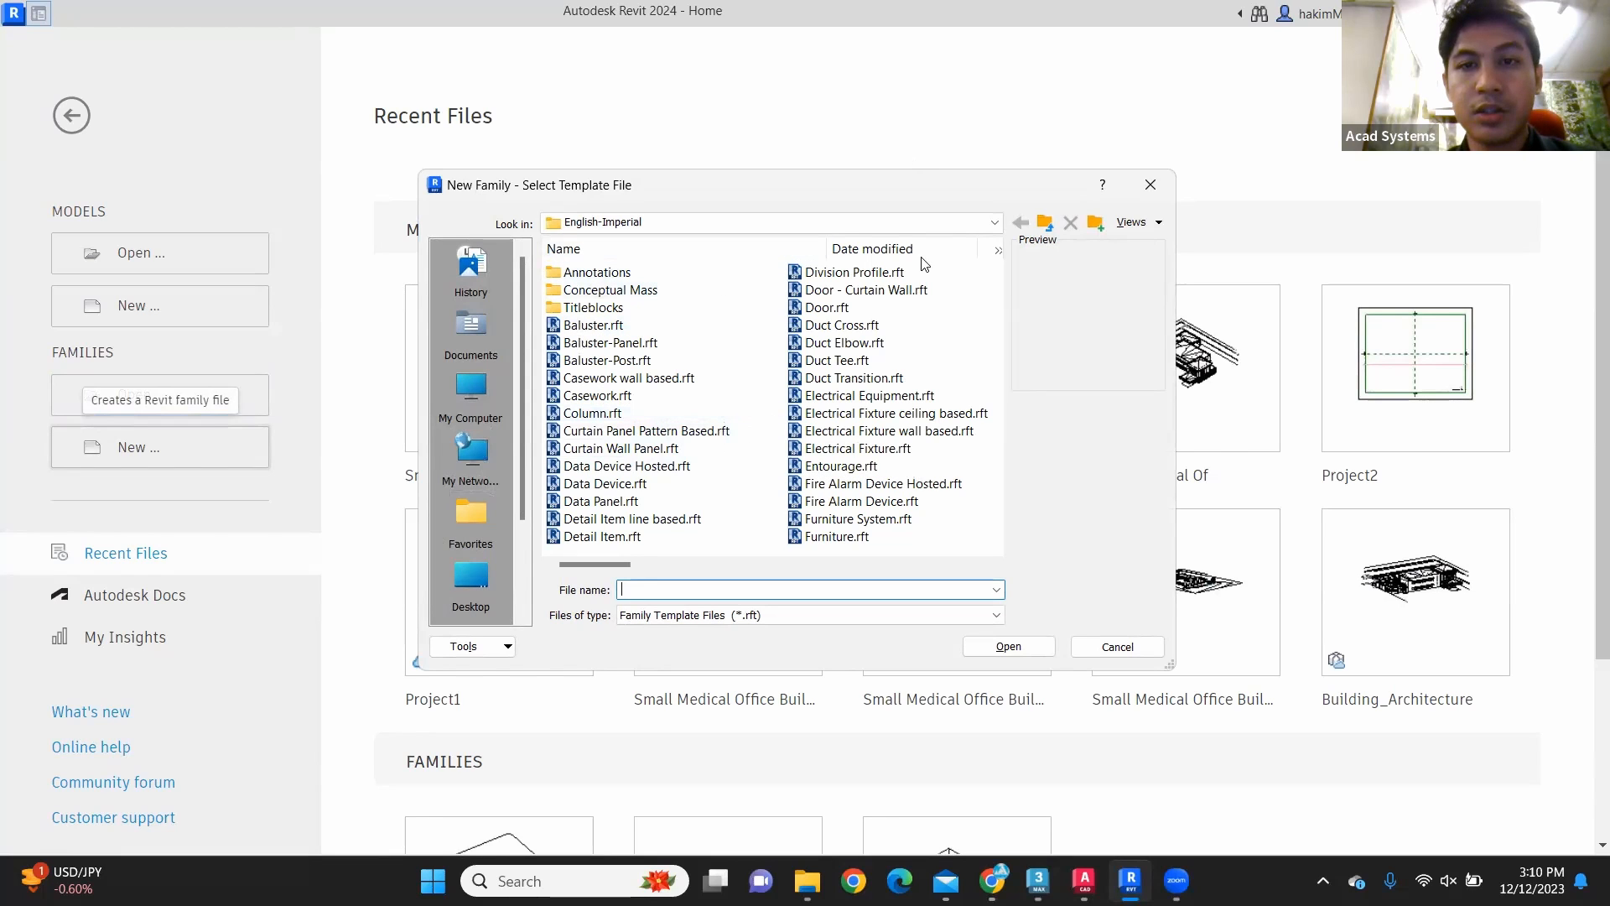
scroll(684, 329, "down", 2)
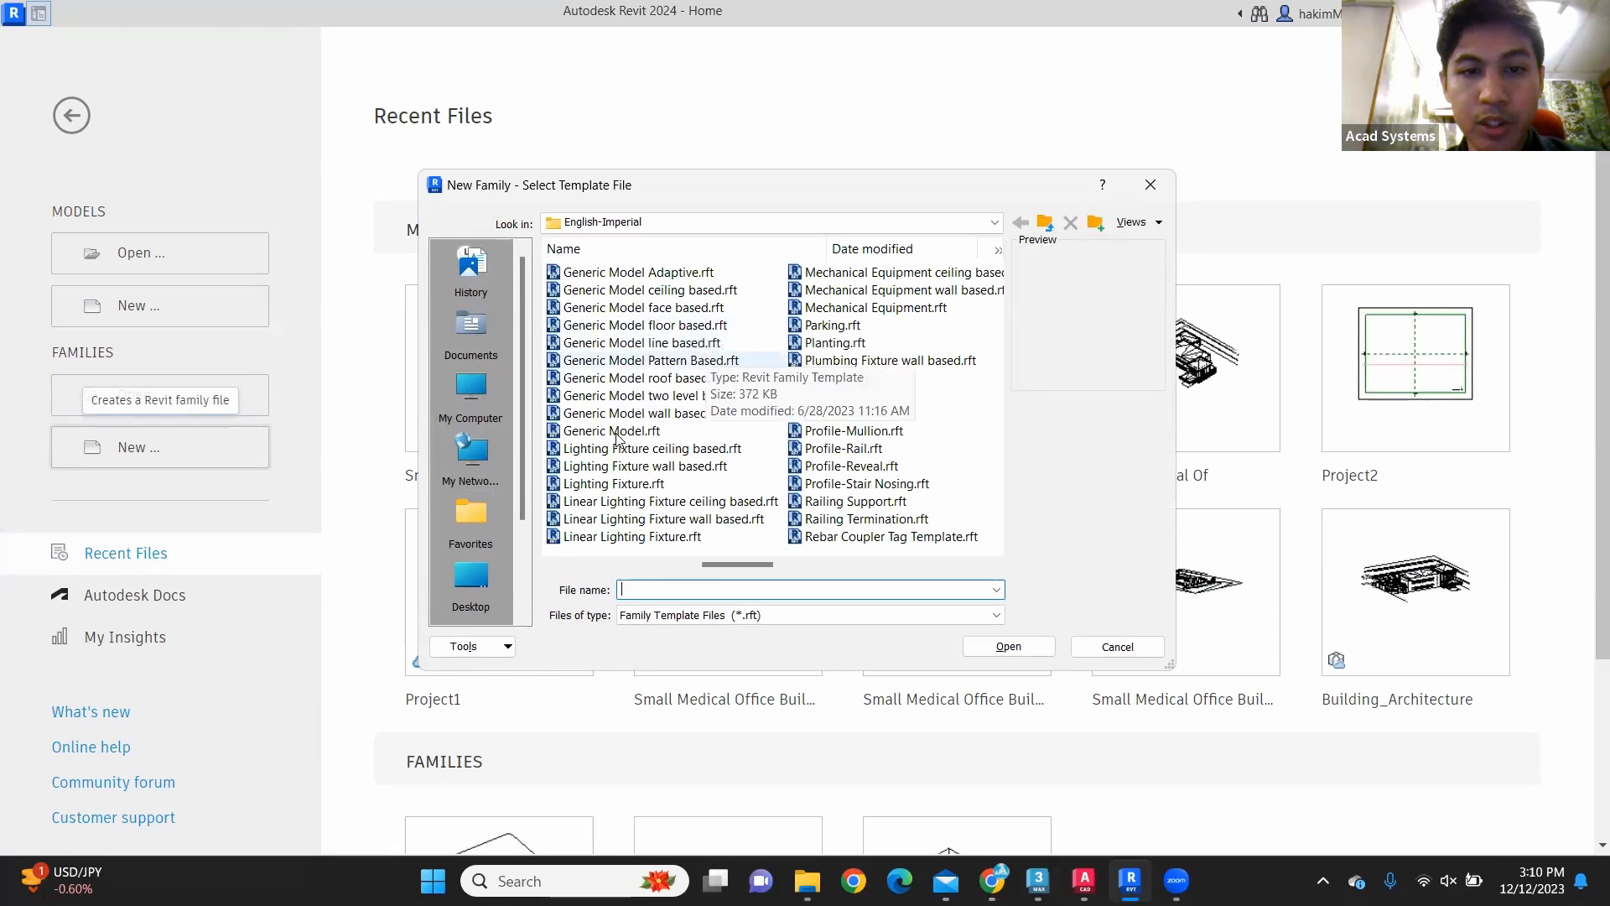
left_click(578, 432)
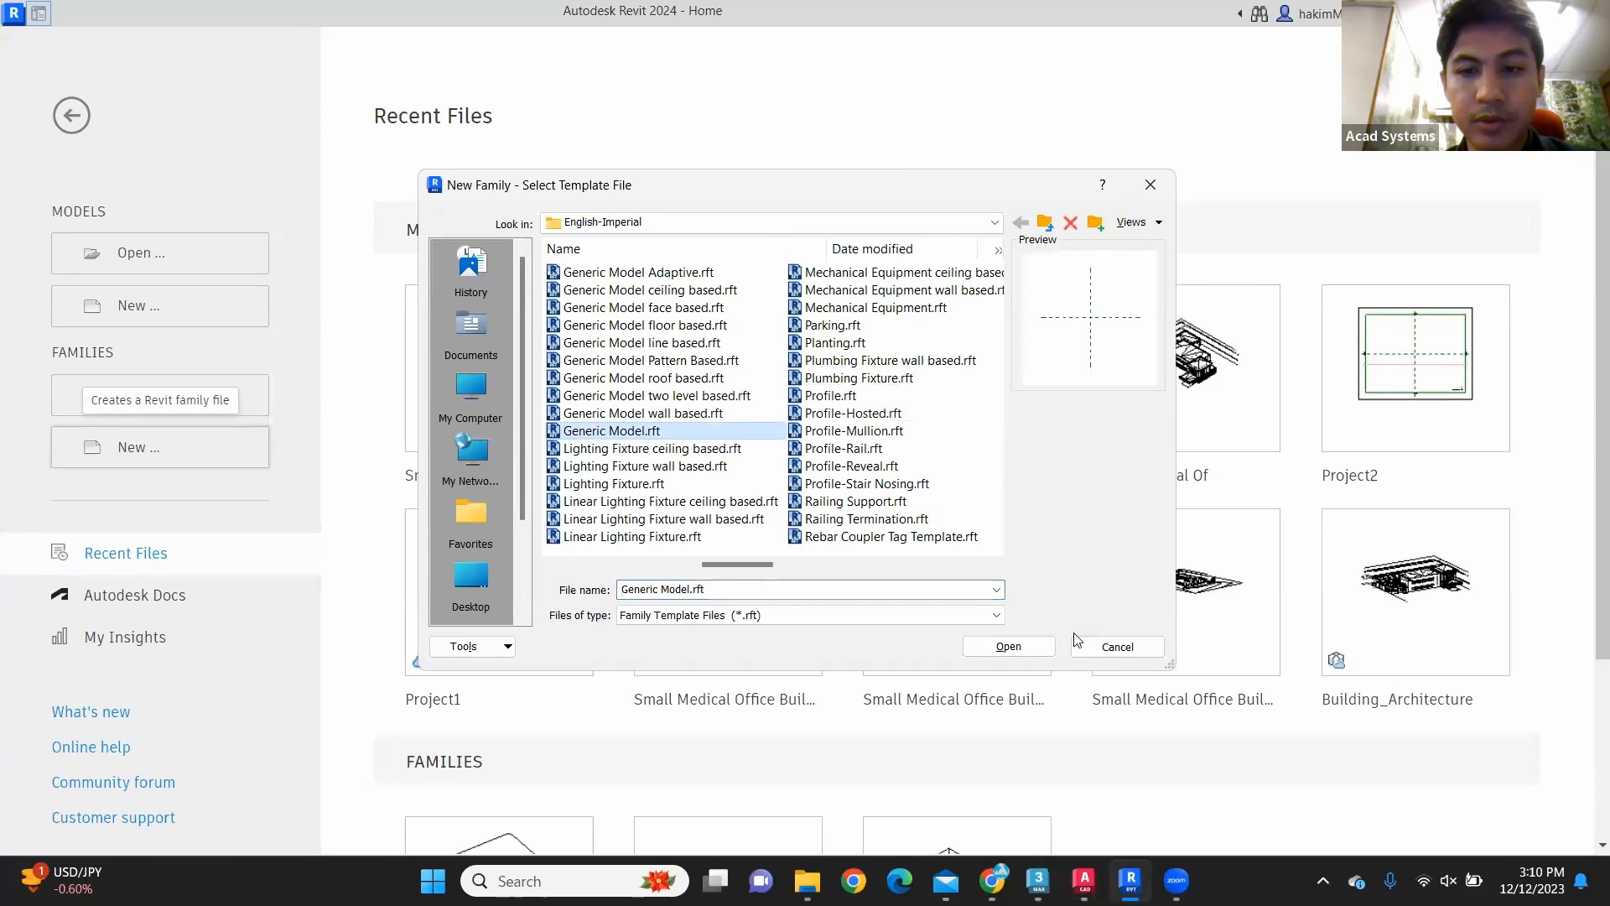
left_click(1009, 645)
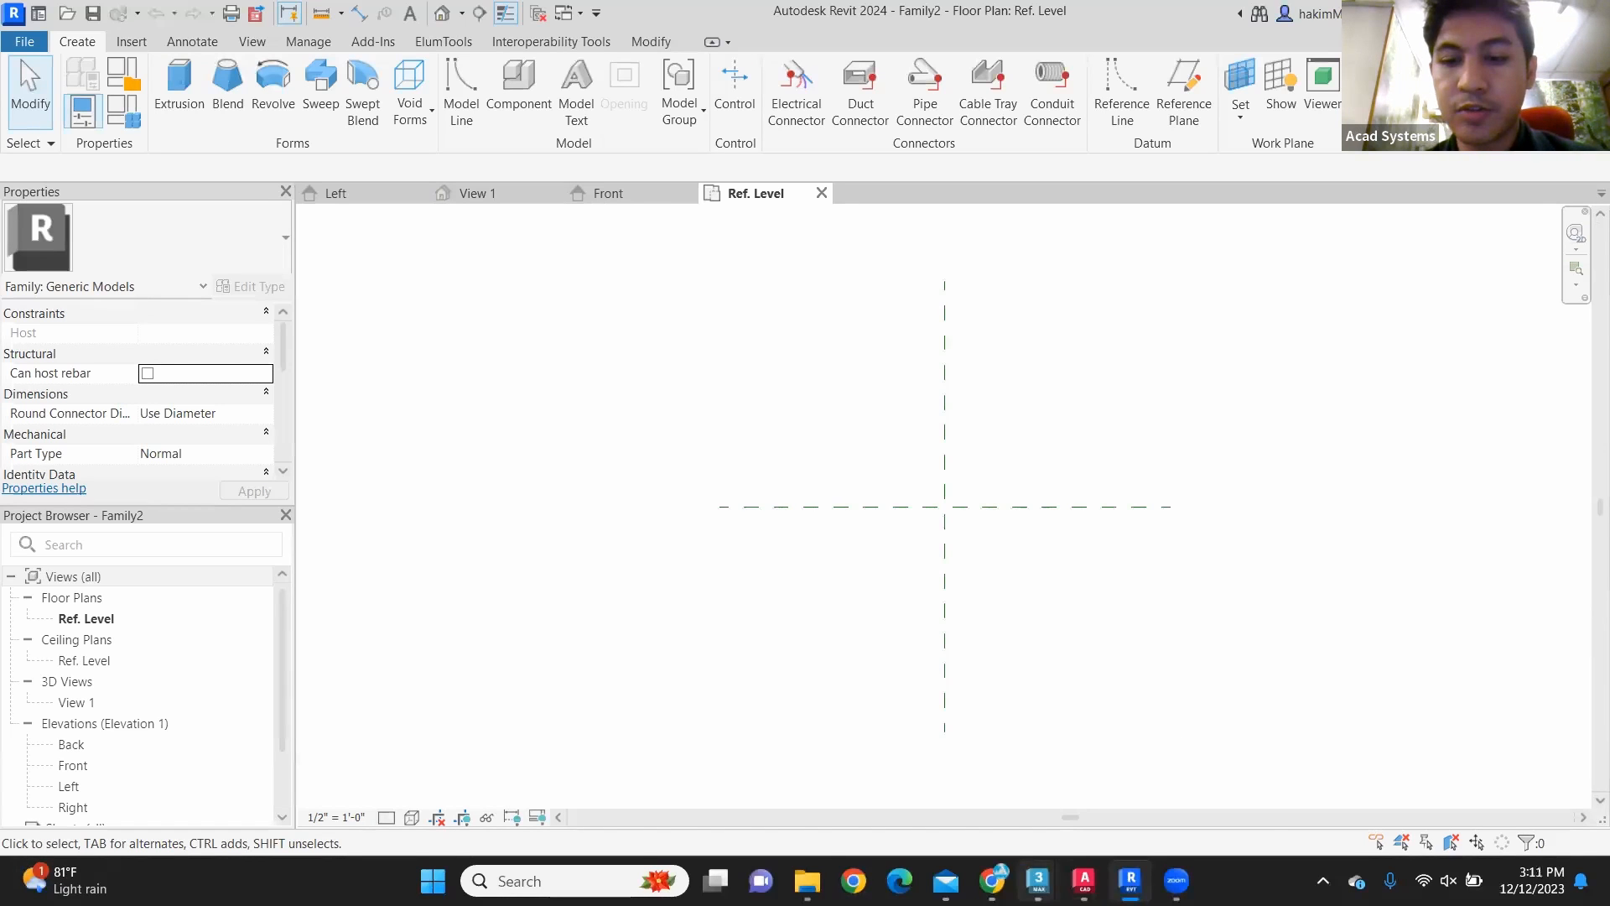
Step: Switch to the chair.max scene in 3ds Max and examine the chair's seat shell and legs
mouse_move(1039, 881)
left_click(931, 763)
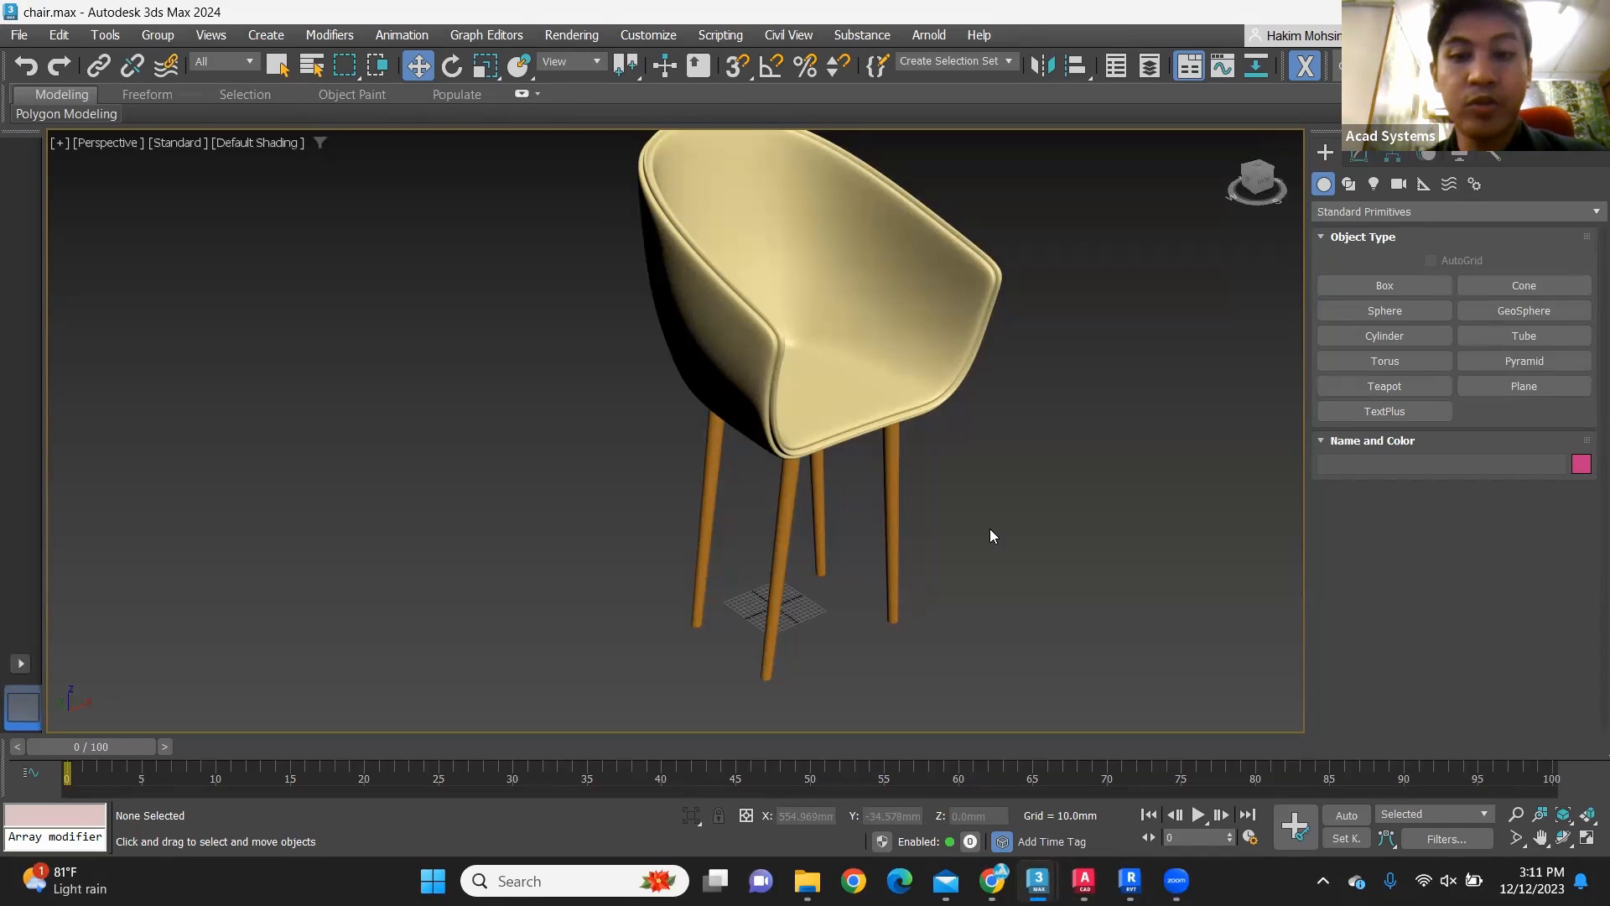
scroll(898, 370, "up", 3)
scroll(965, 553, "up", 1)
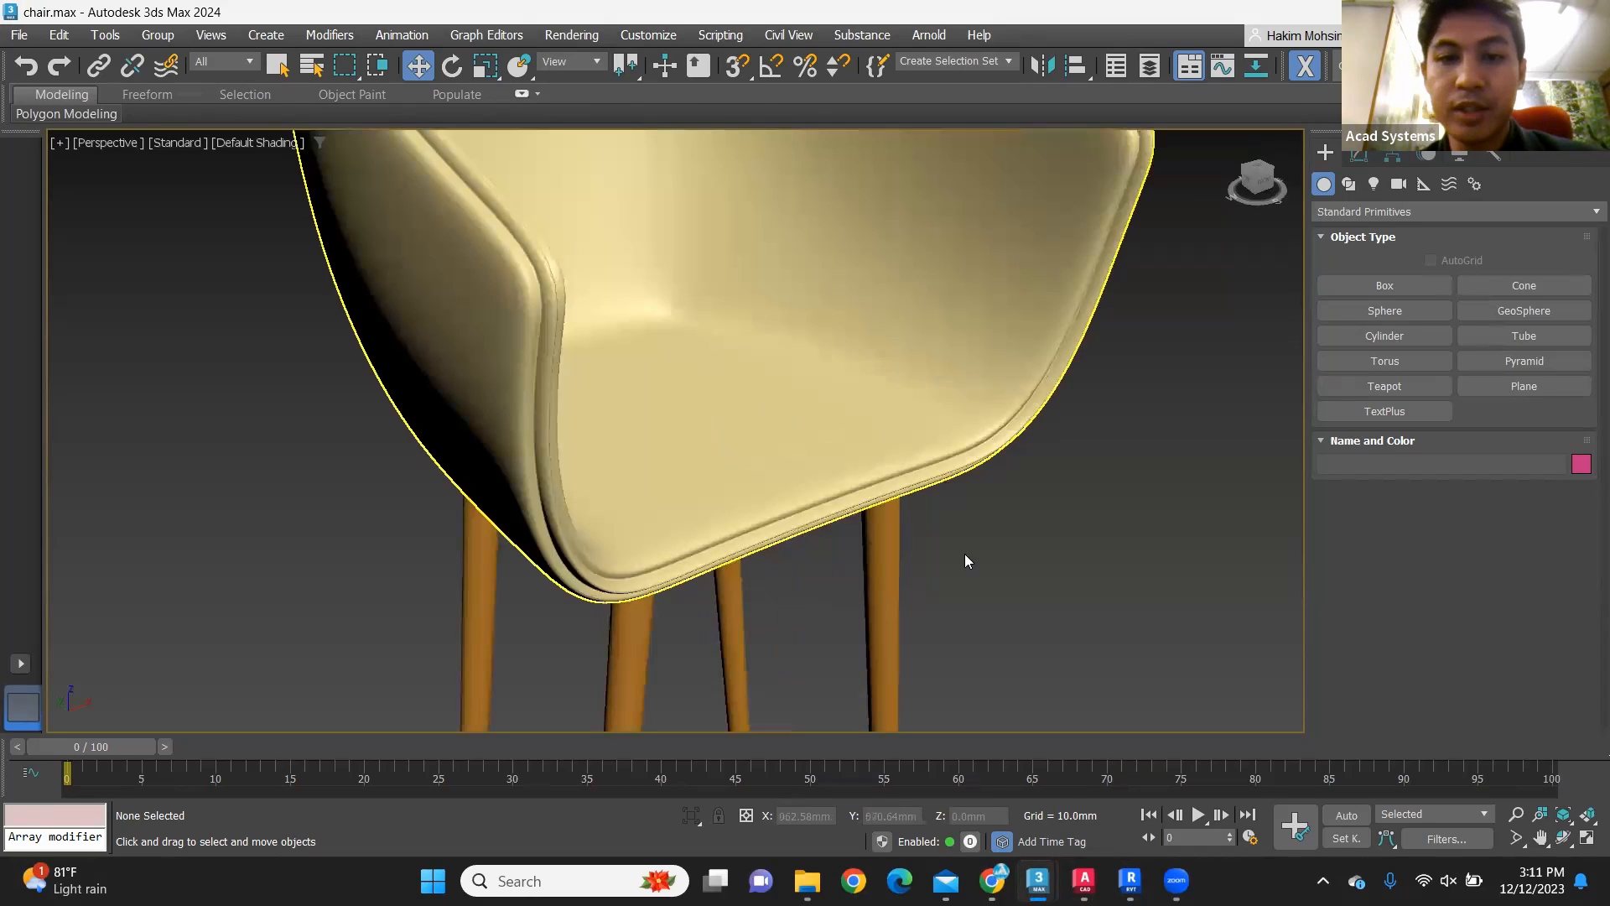
scroll(998, 528, "down", 6)
scroll(1005, 582, "up", 5)
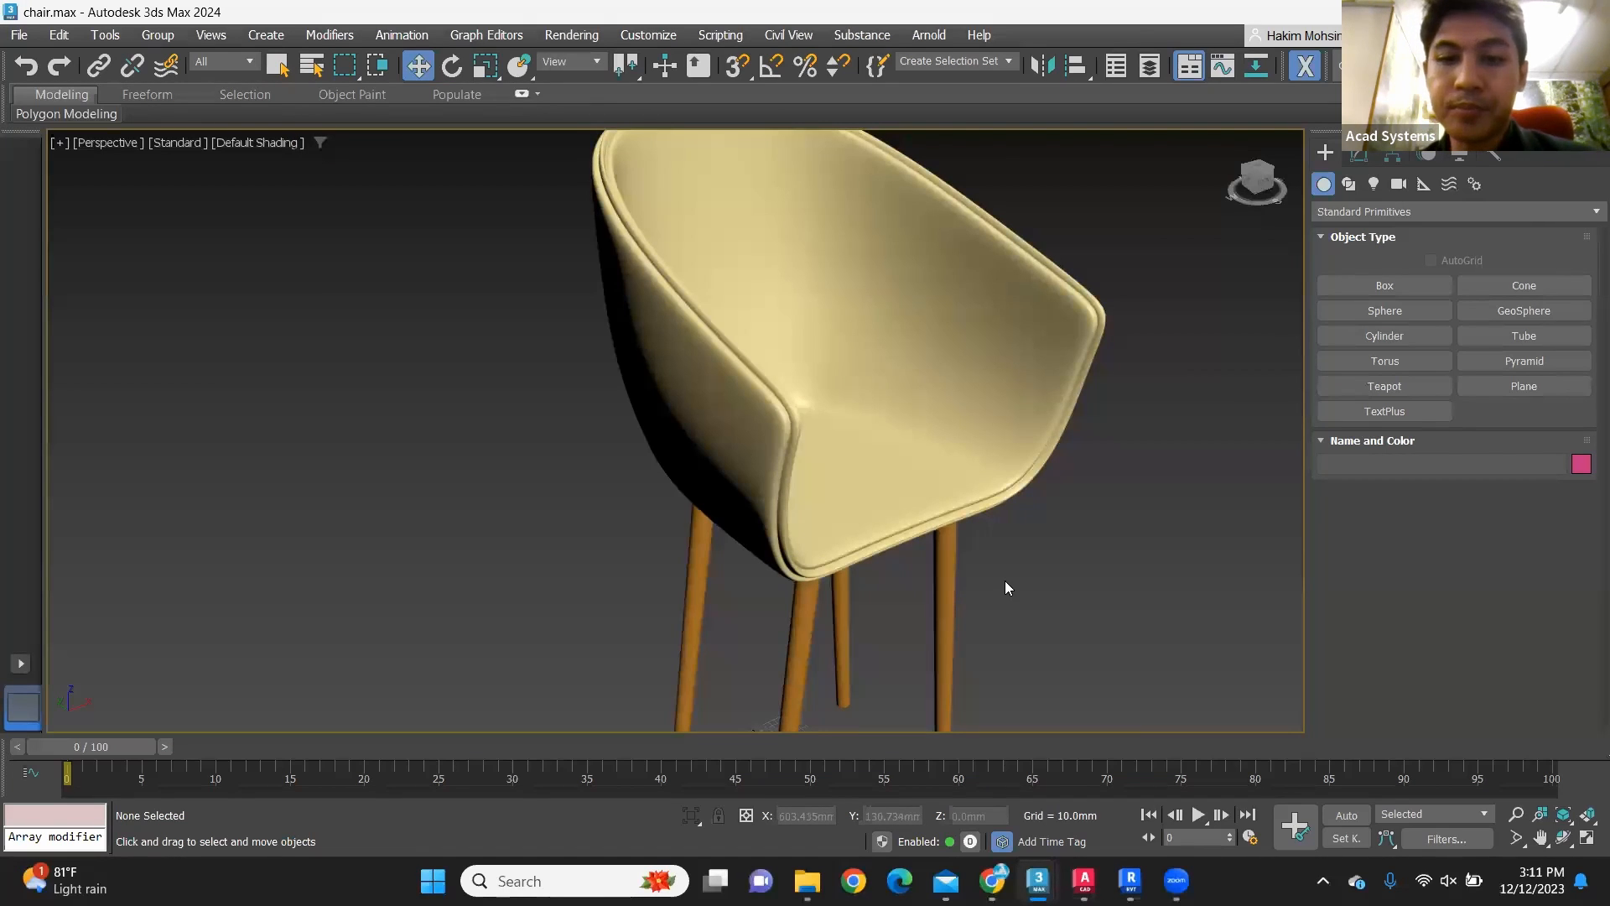
middle_click_drag(1007, 612, 964, 575)
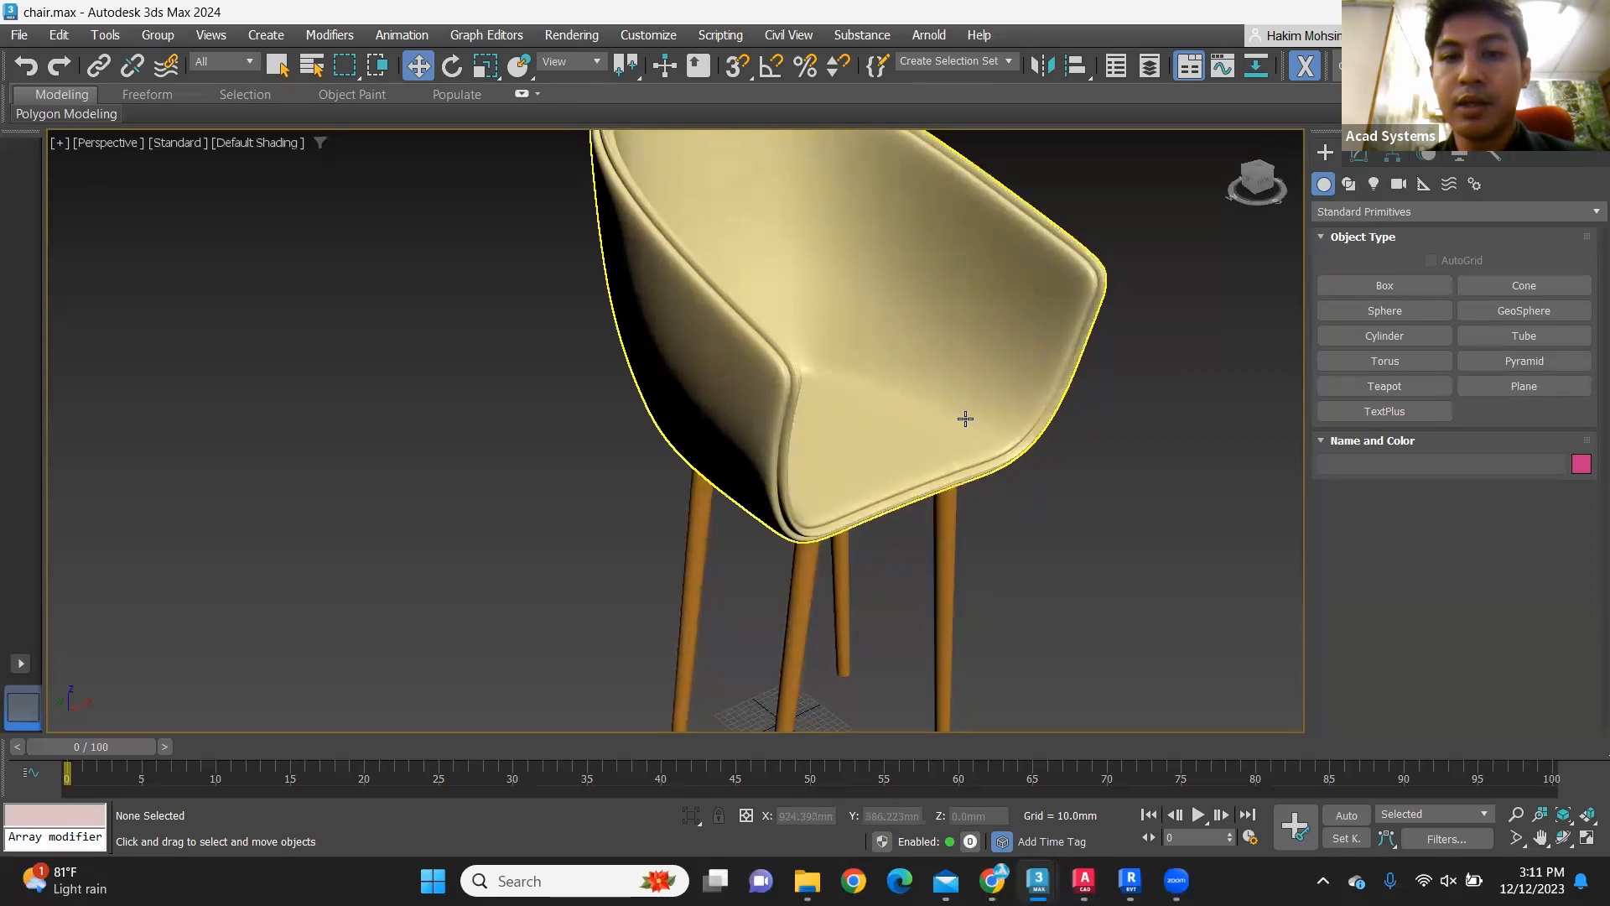
scroll(916, 428, "down", 5)
scroll(1082, 562, "up", 6)
Step: Delete the four chair legs to view the seat shell alone, and undo the deletion
left_click_drag(753, 560, 674, 574)
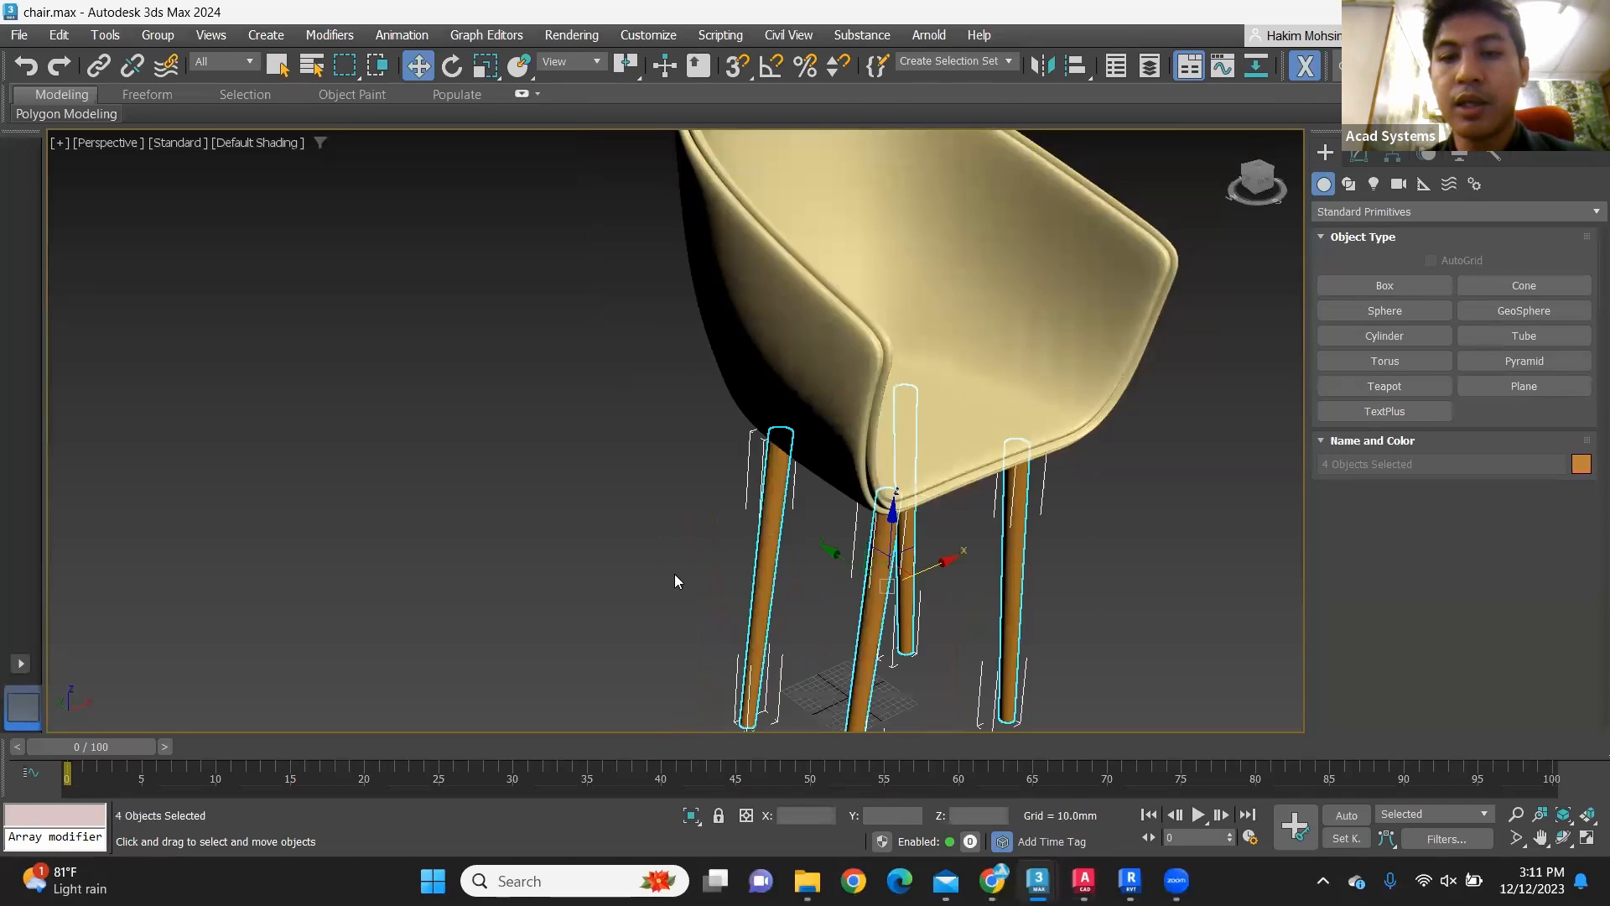
key("Delete")
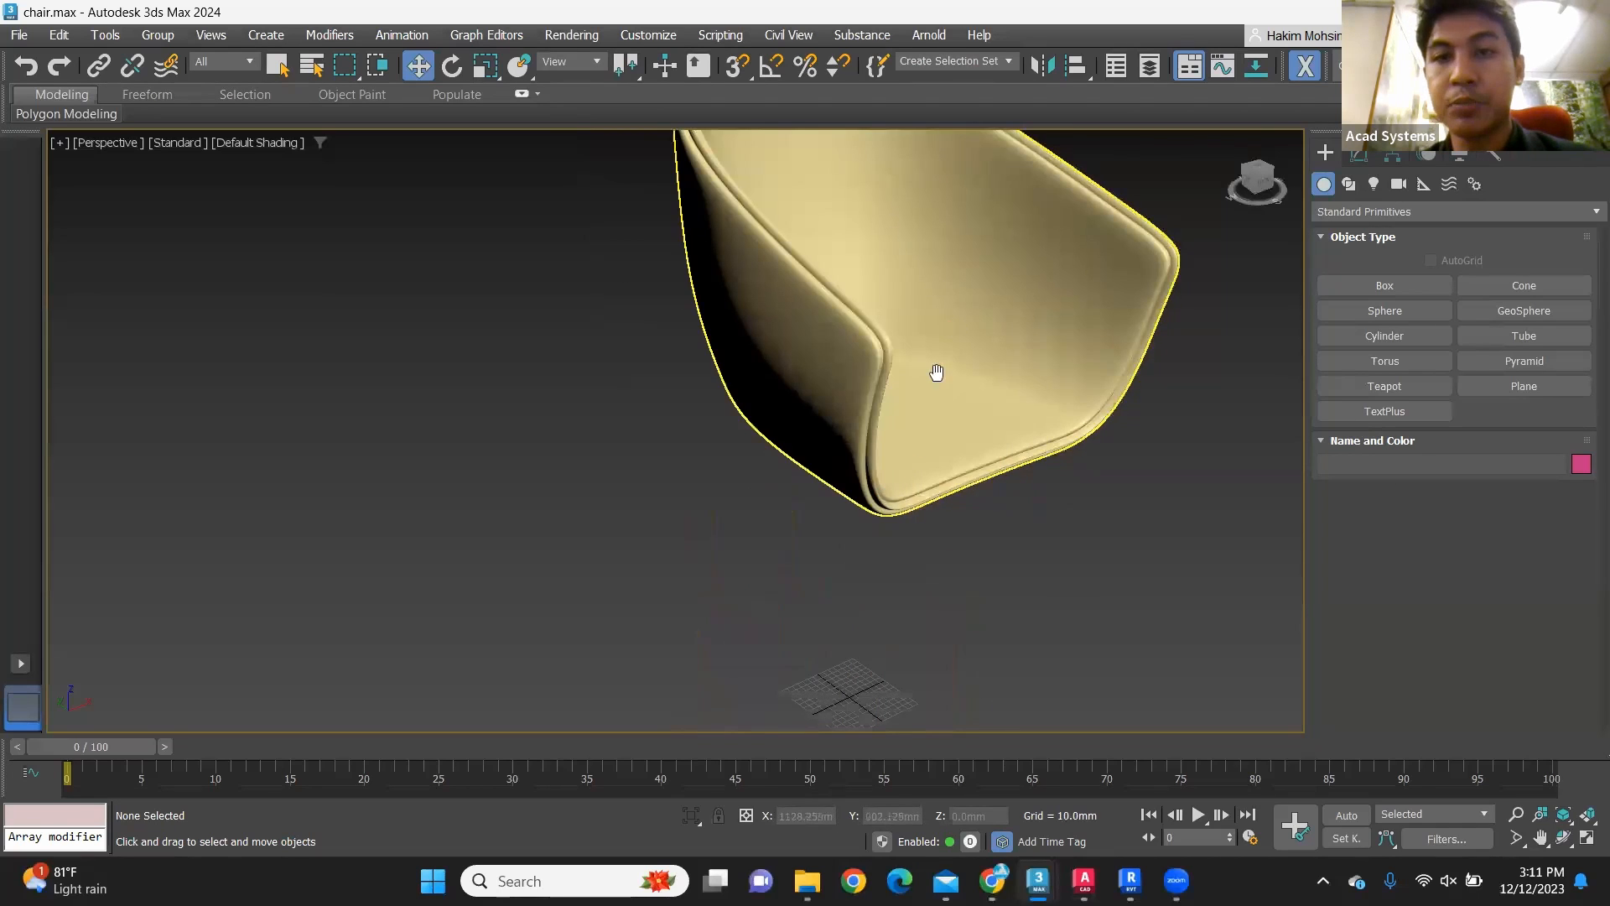
middle_click_drag(937, 371, 897, 466)
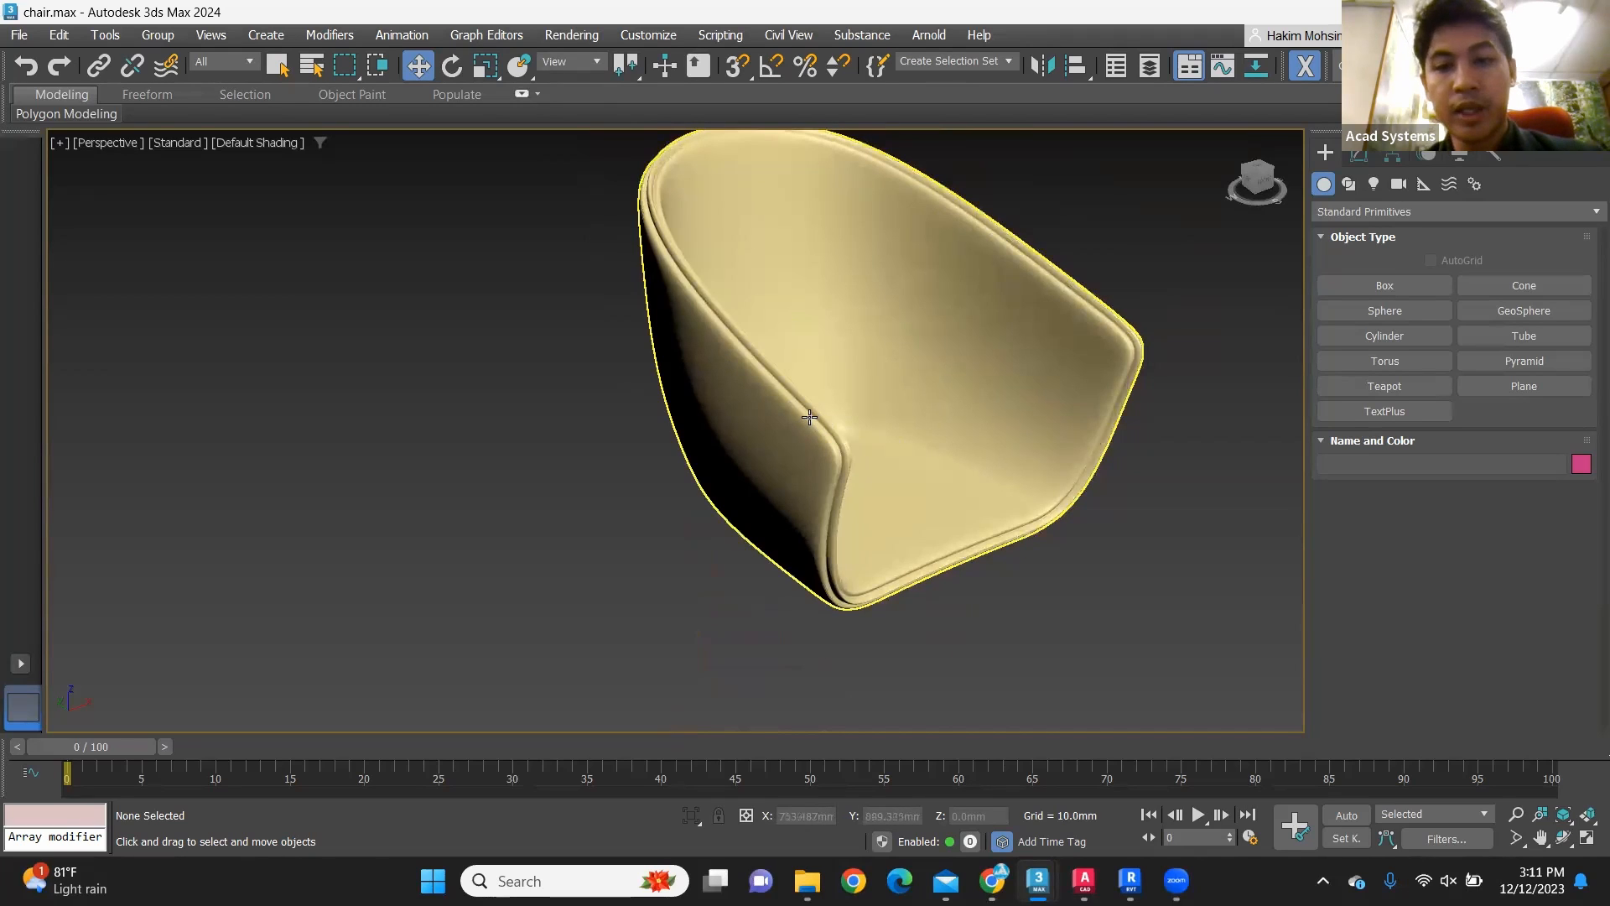
key("ctrl+z")
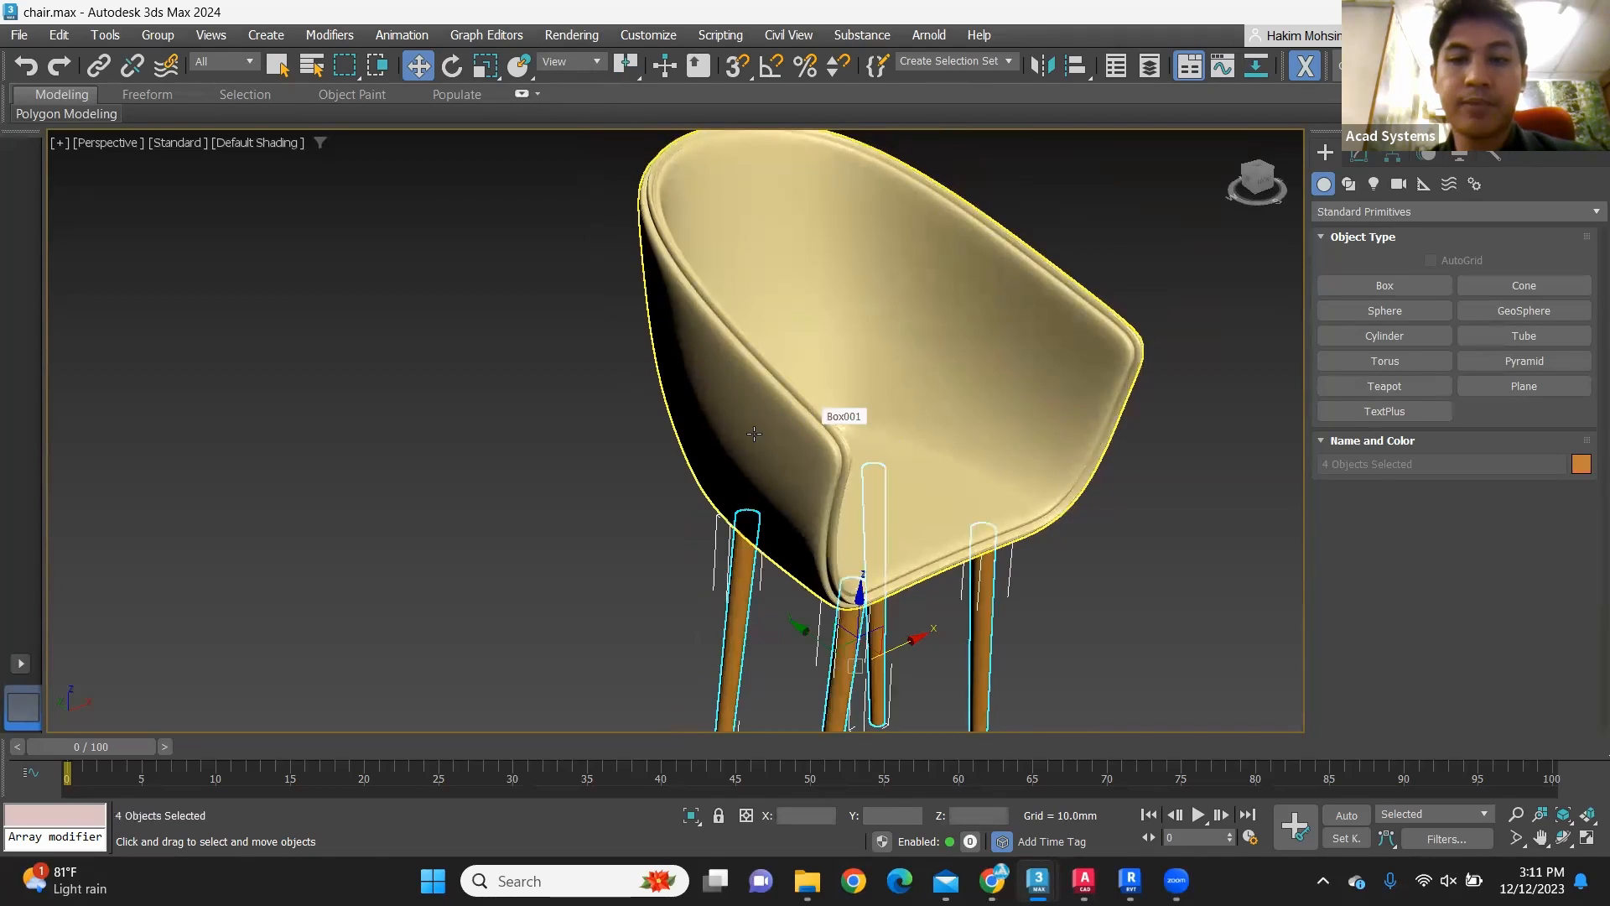
Step: Delete the seat shell to view the four legs alone, and undo the deletion
middle_click_drag(809, 417, 729, 359)
left_click(635, 458)
left_click(738, 359)
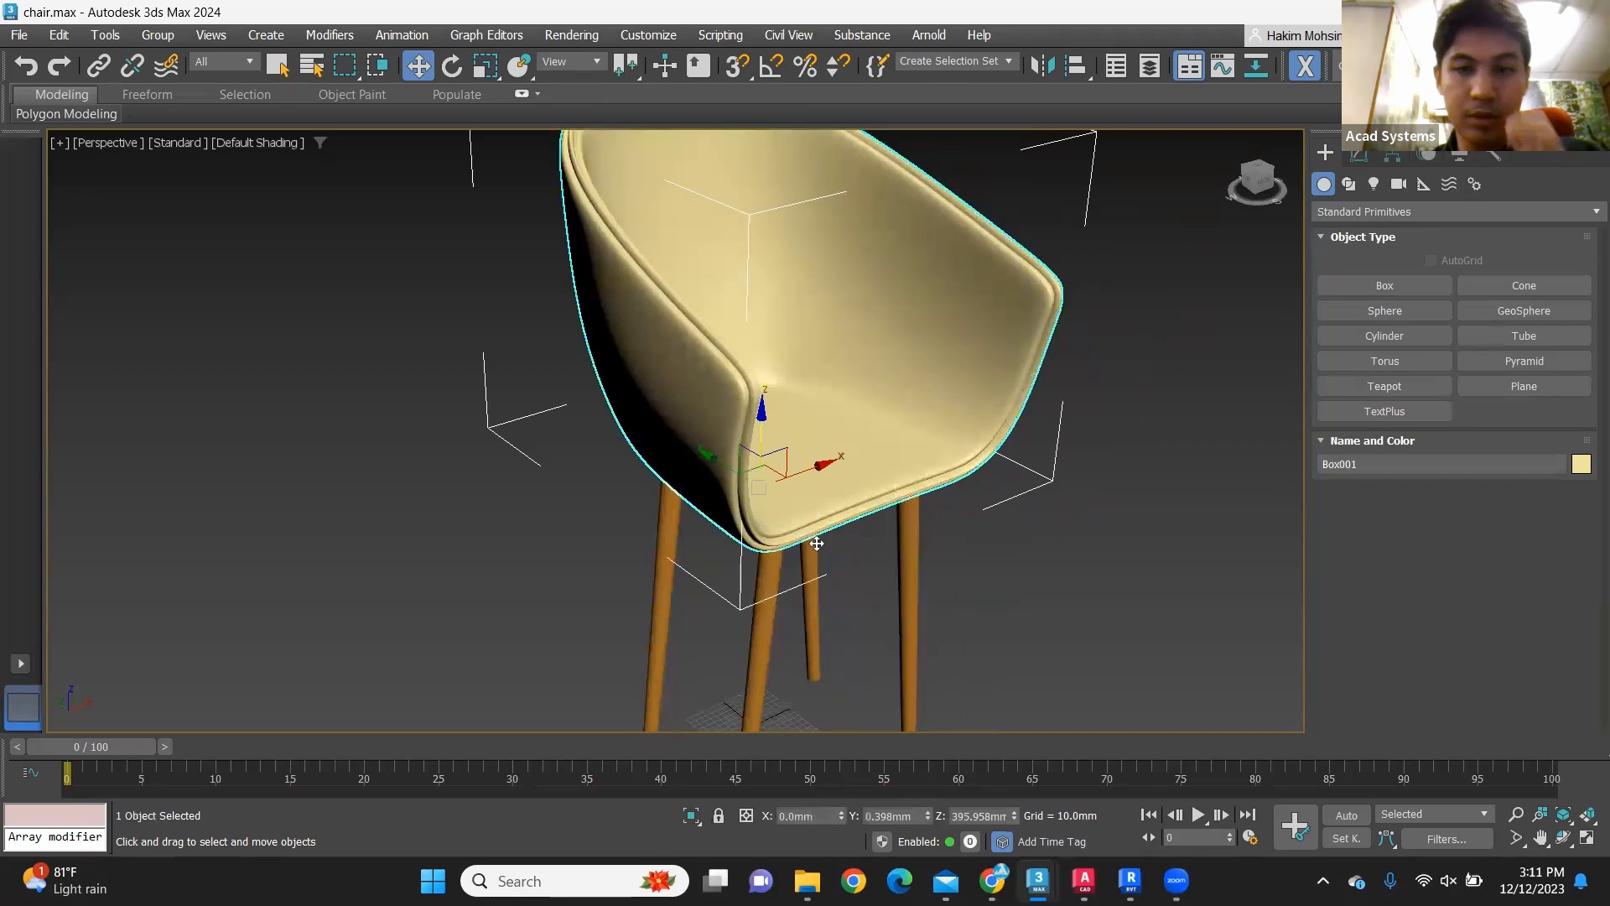
key("Delete")
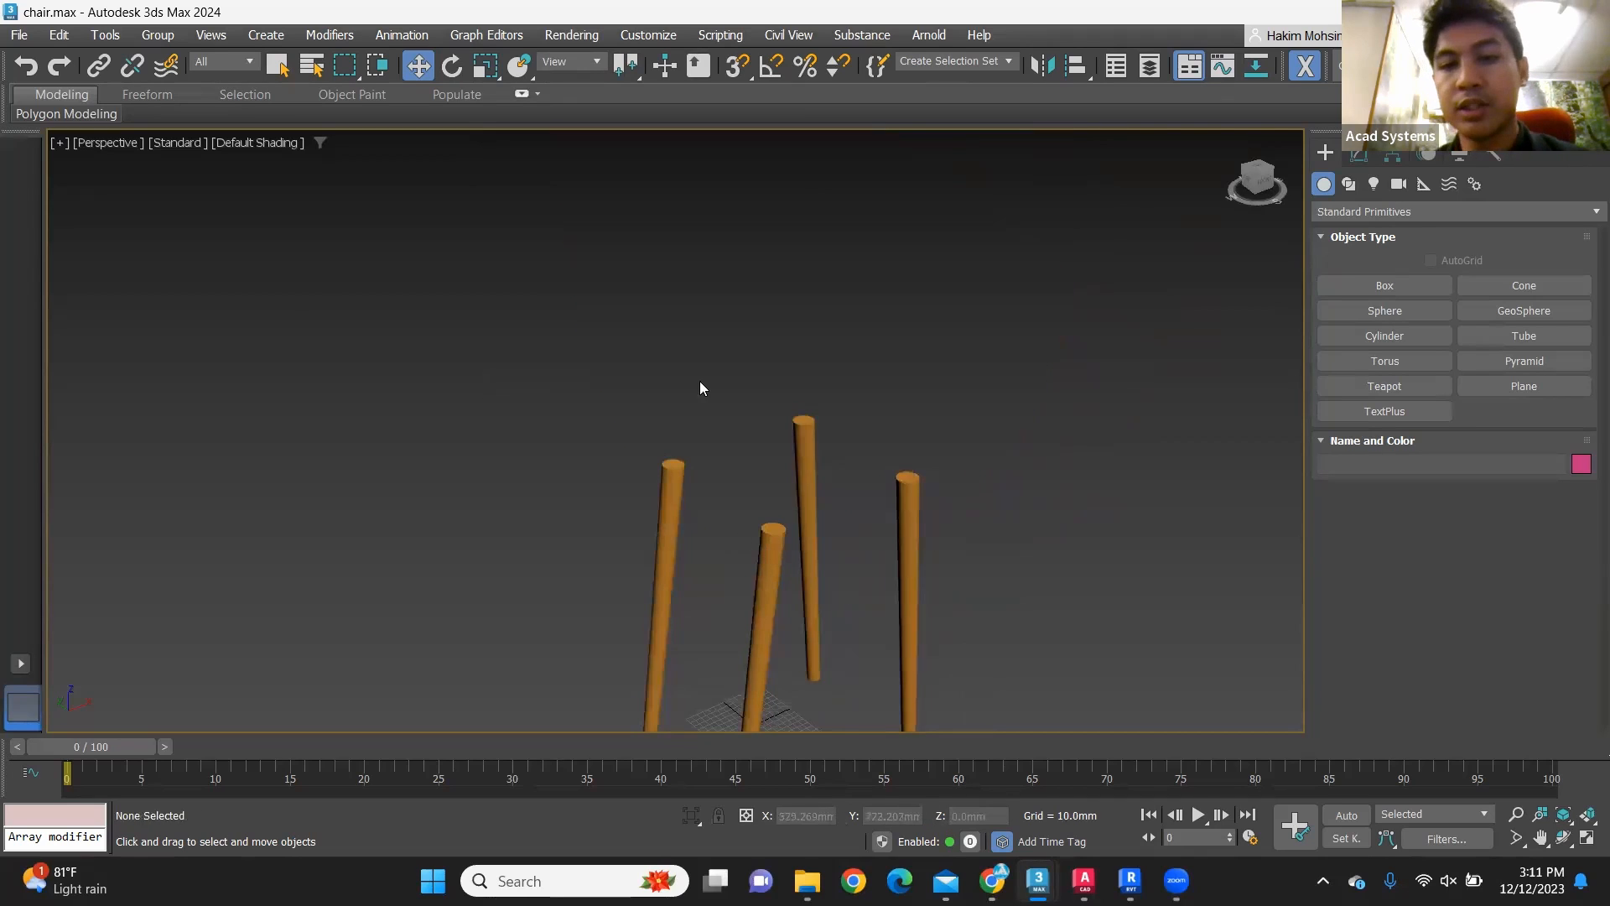
middle_click_drag(1168, 484, 1104, 429)
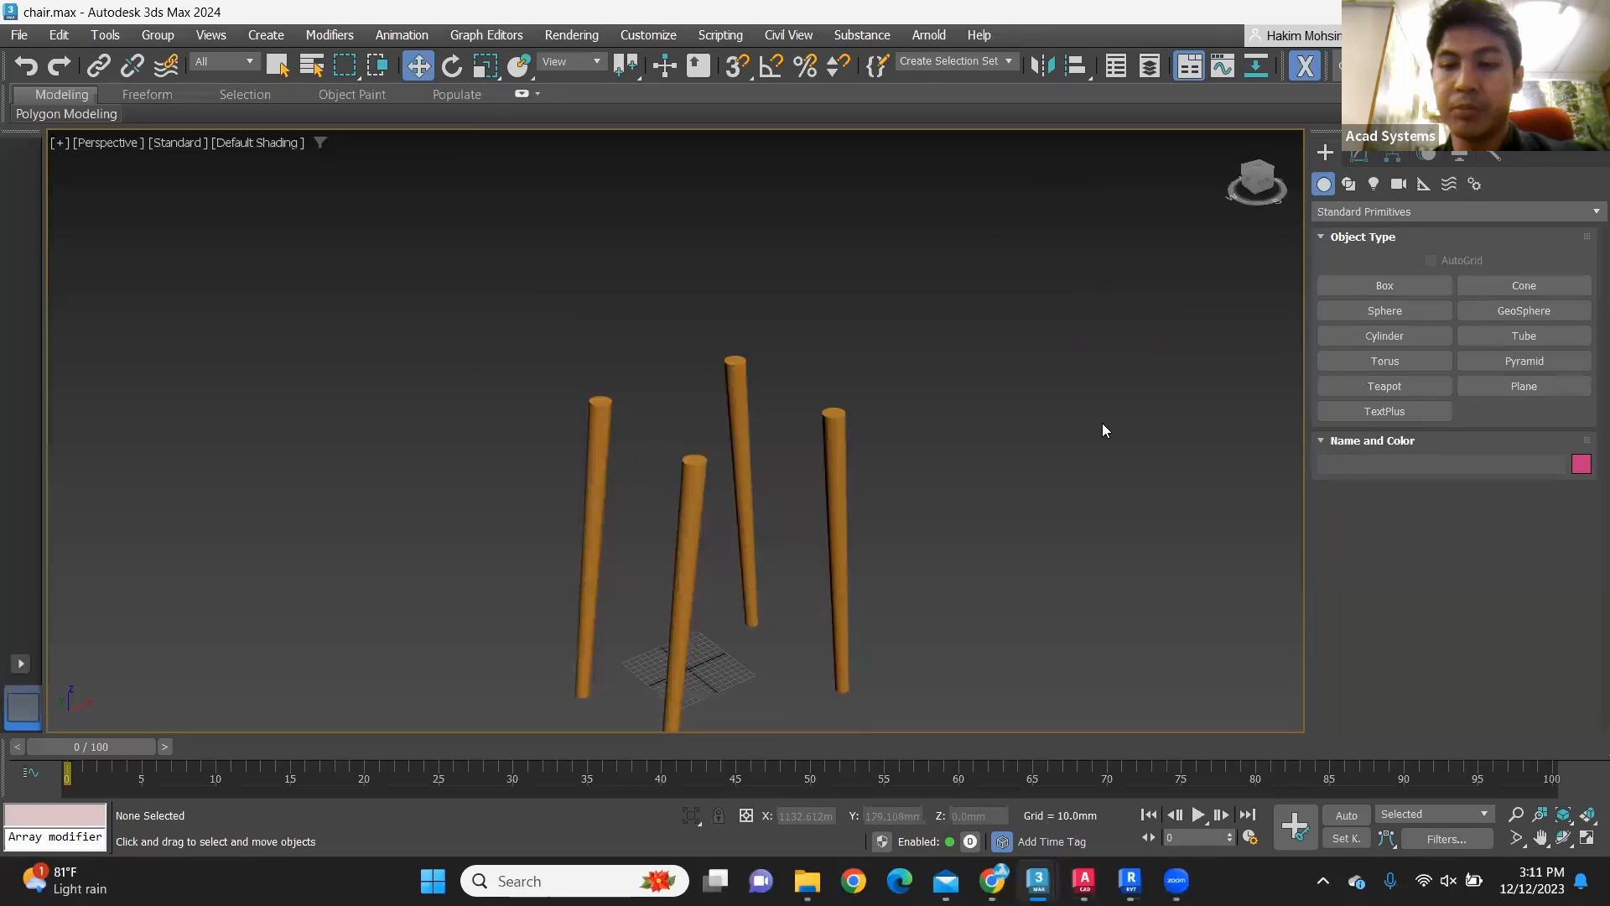
key("ctrl+z")
left_click(1094, 546)
Step: Switch back to Revit and import chair2.dwg from the fol folder on the Desktop into the Ref. Level view
left_click(1130, 881)
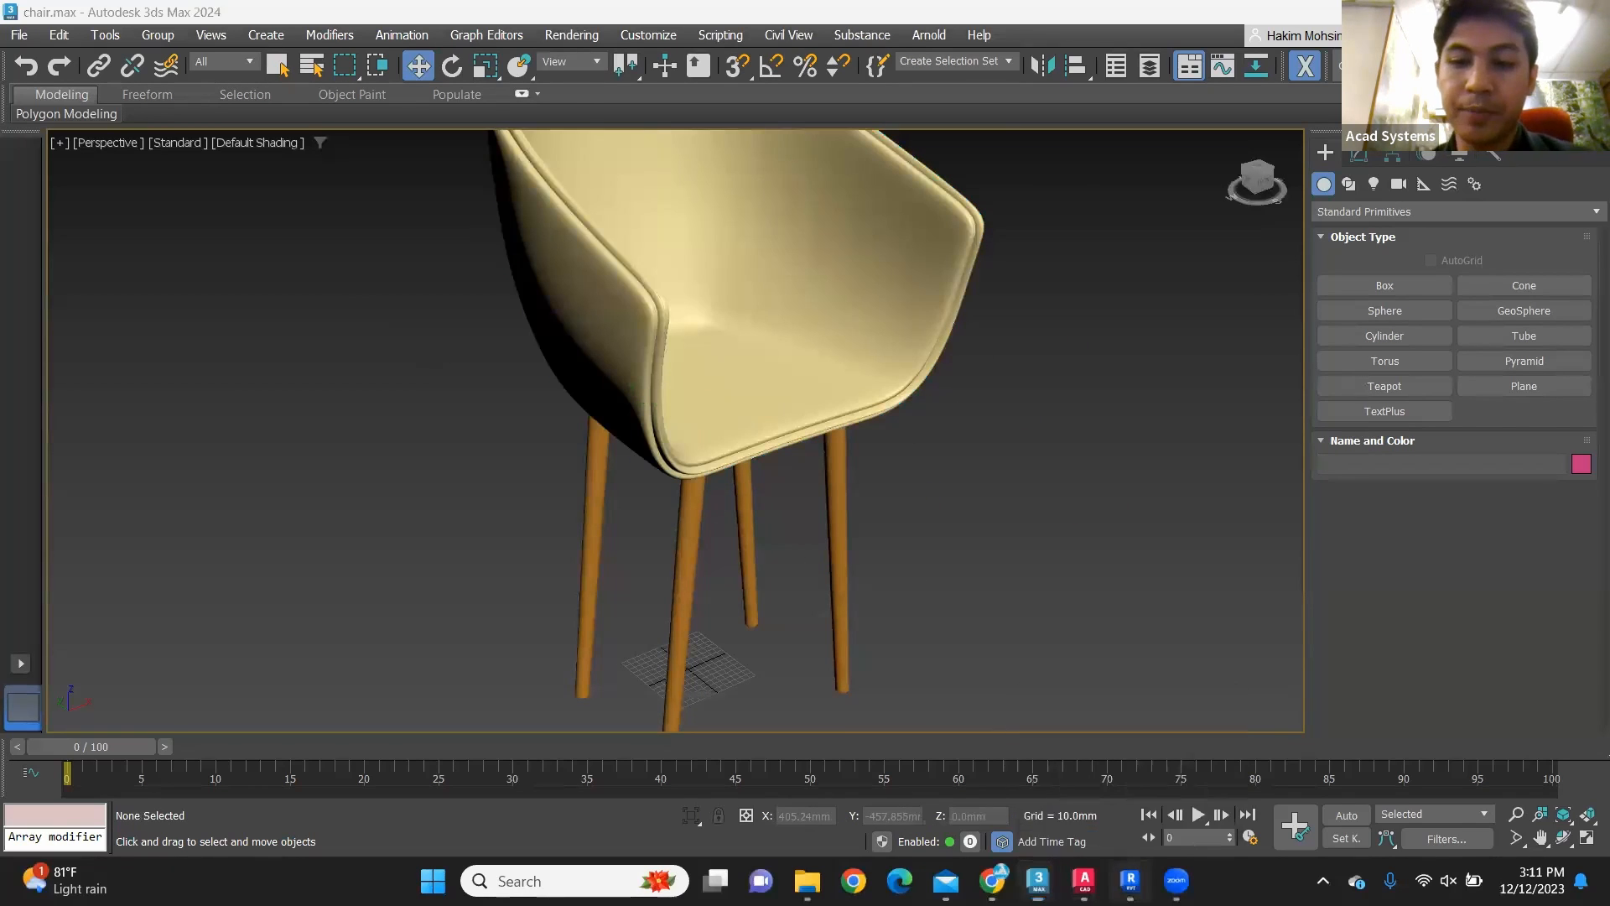
middle_click_drag(1000, 450, 884, 416)
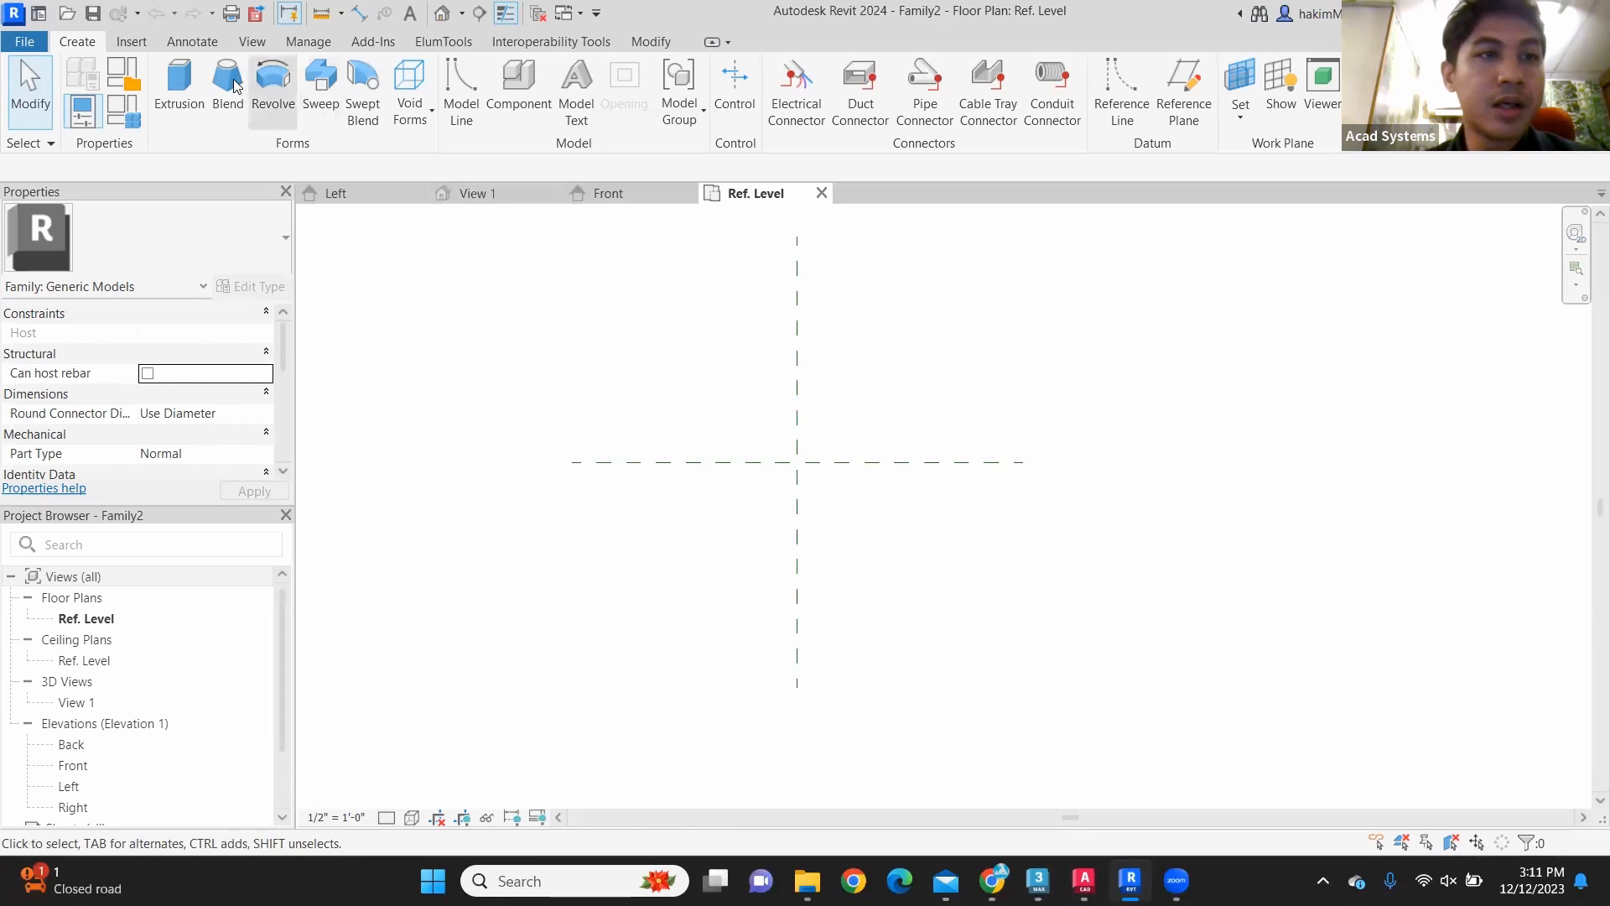
left_click(131, 41)
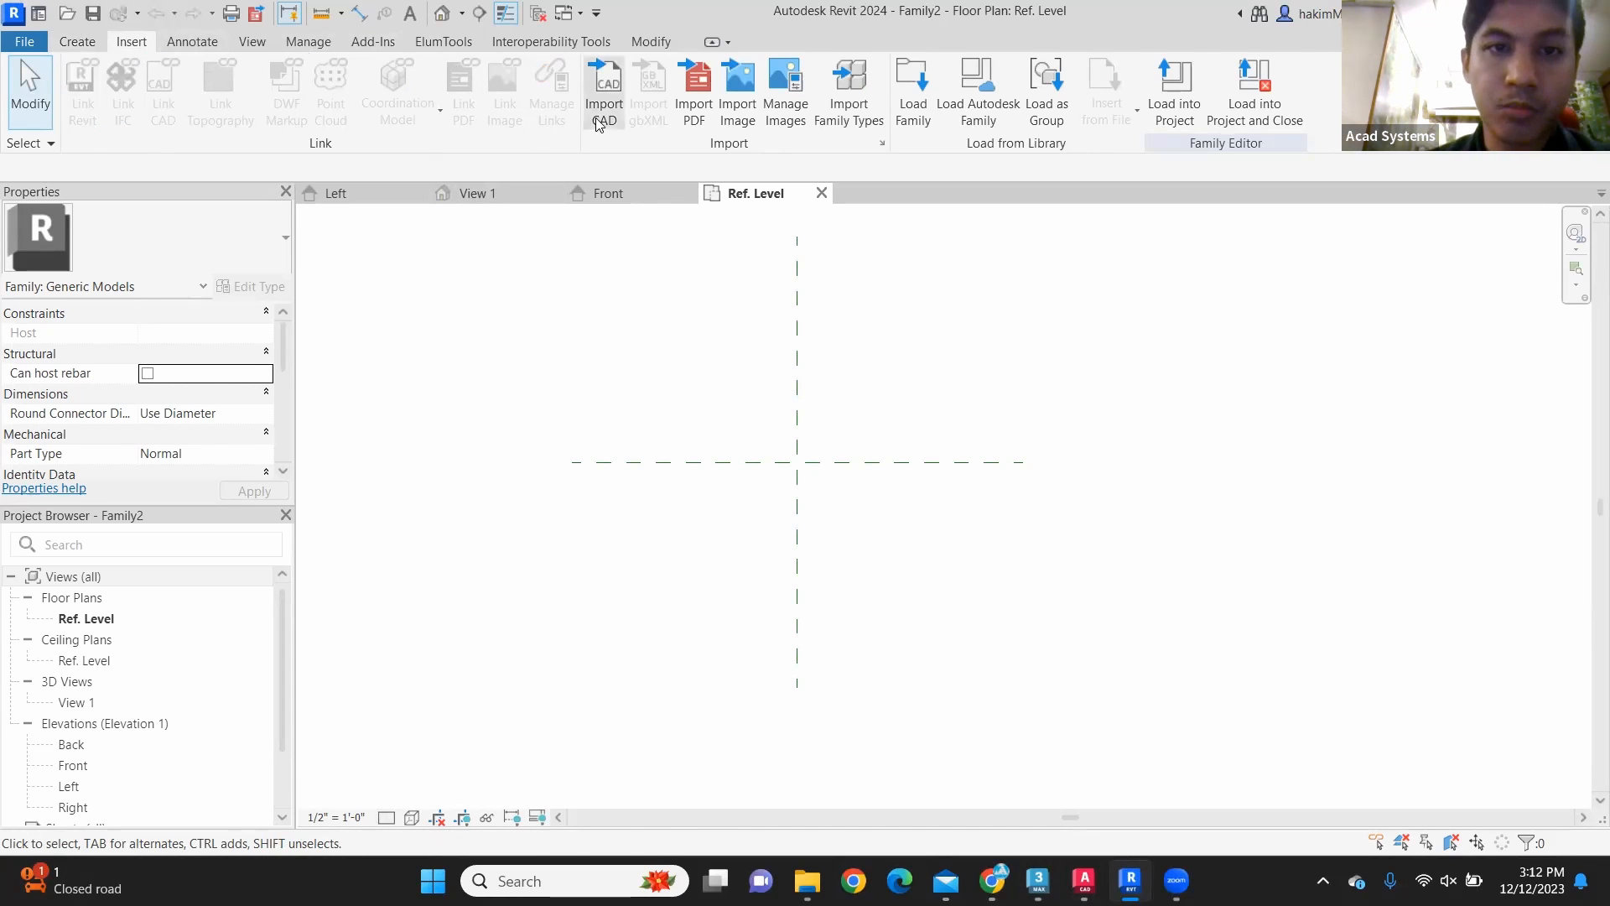
left_click(618, 101)
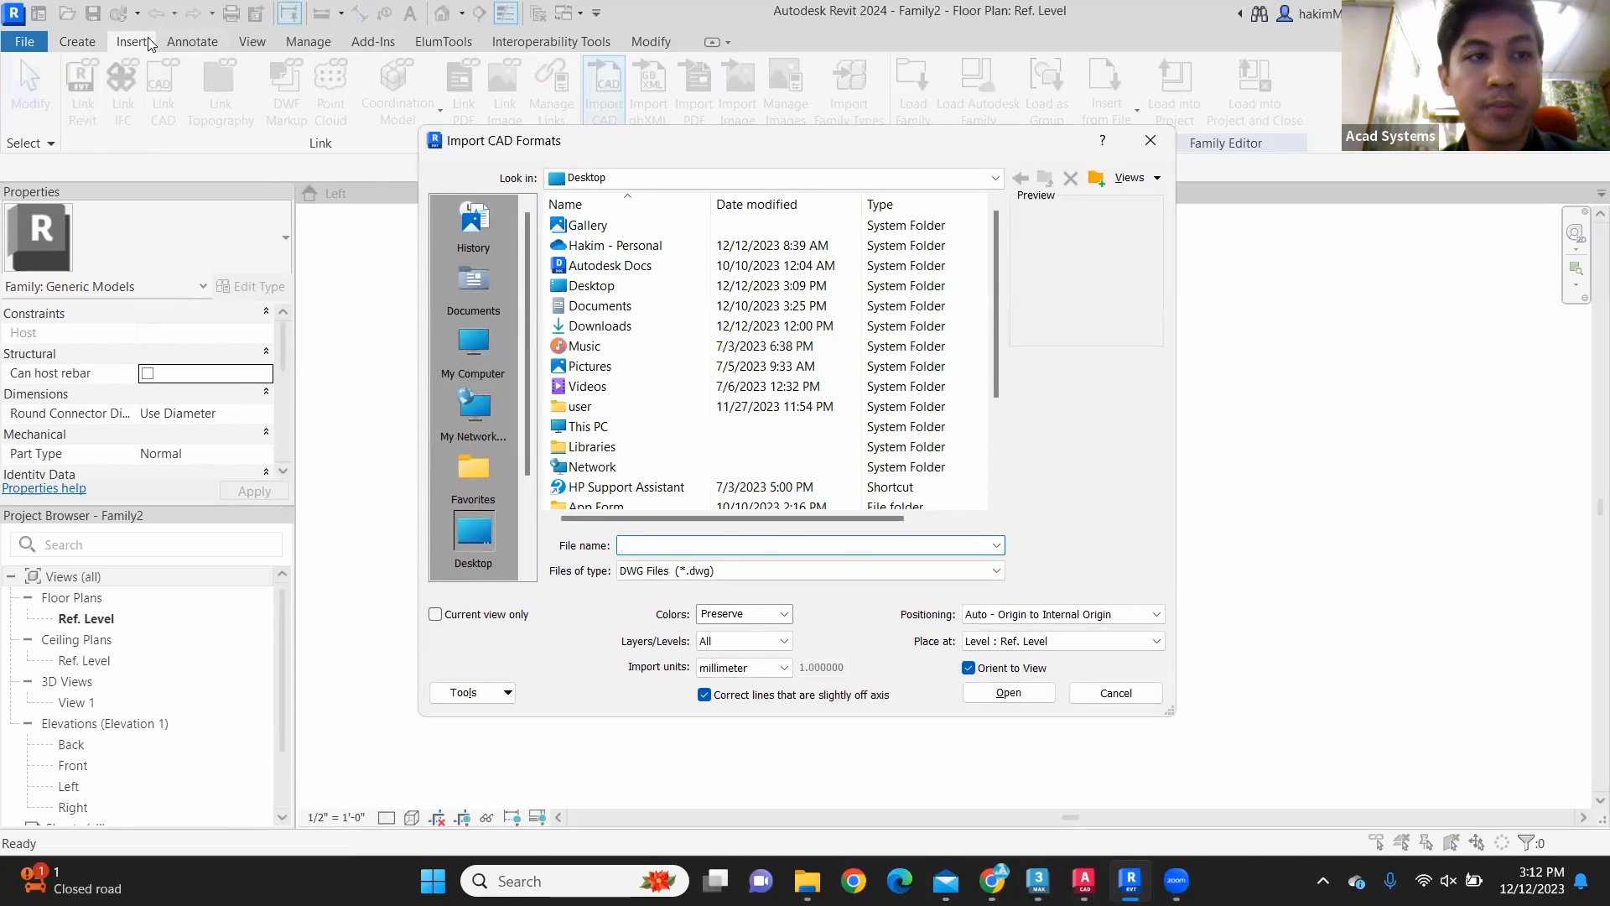
left_click(1150, 141)
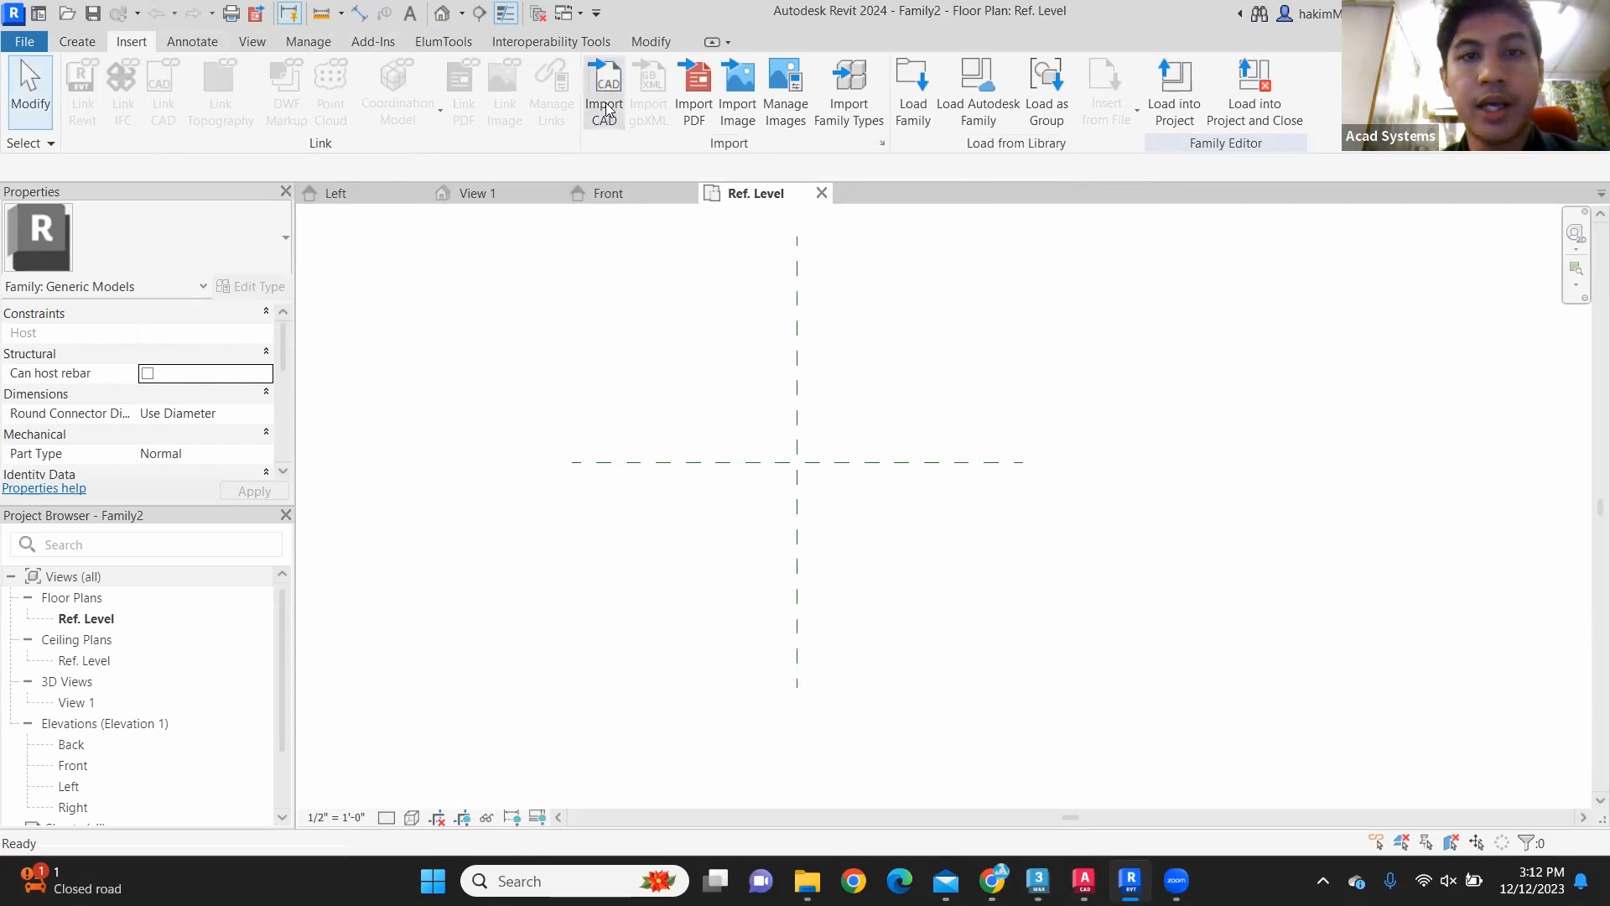
left_click(605, 99)
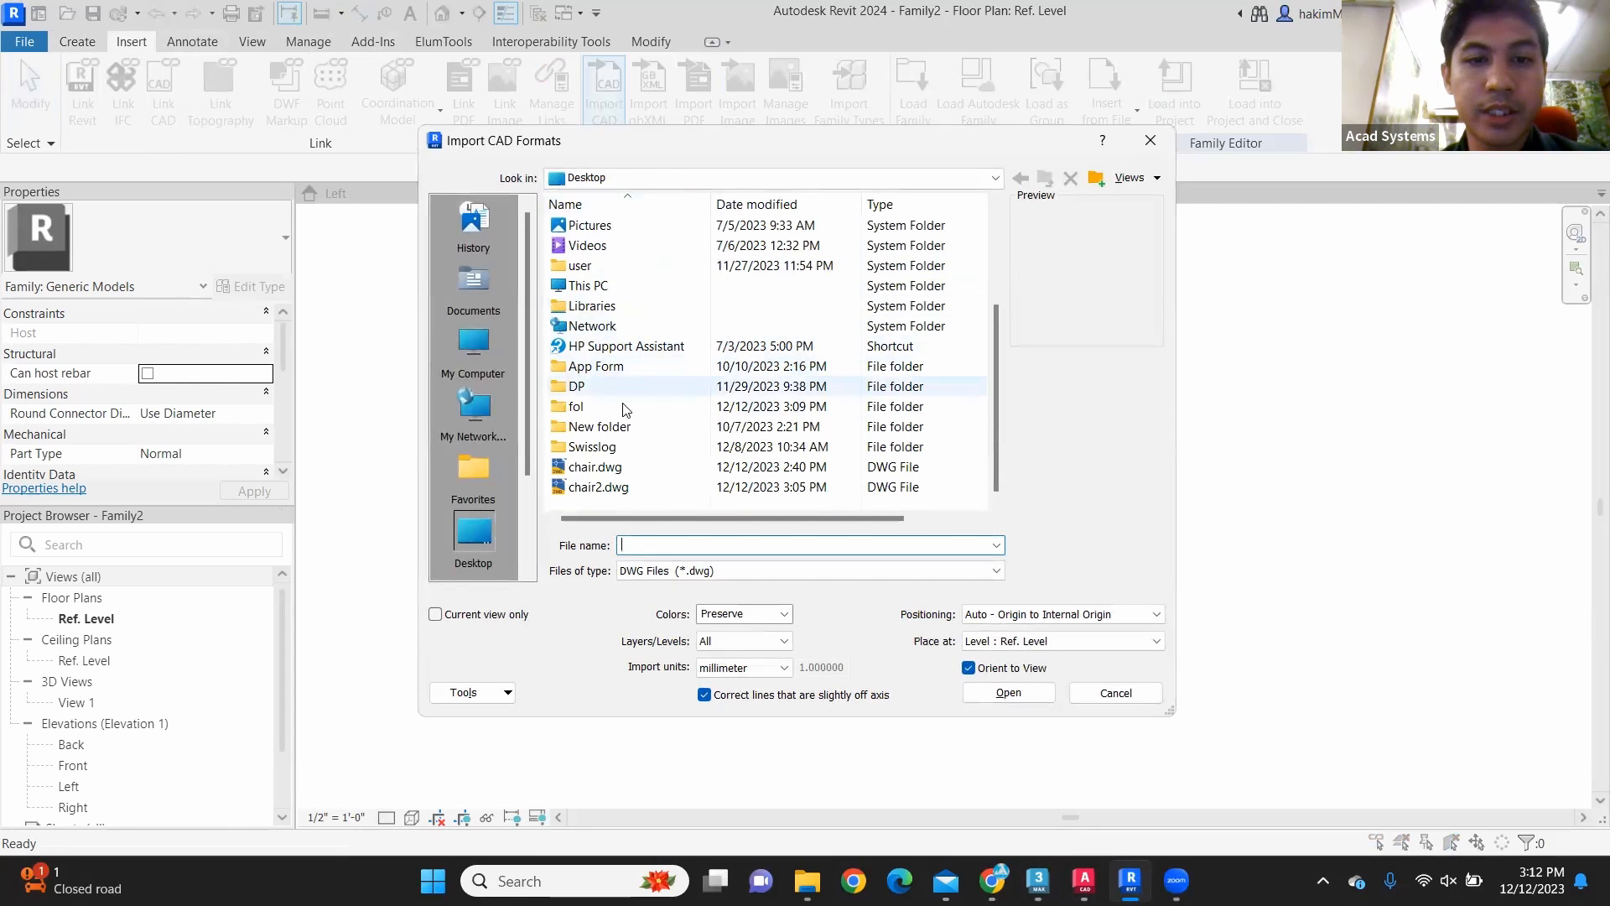
double_click(601, 410)
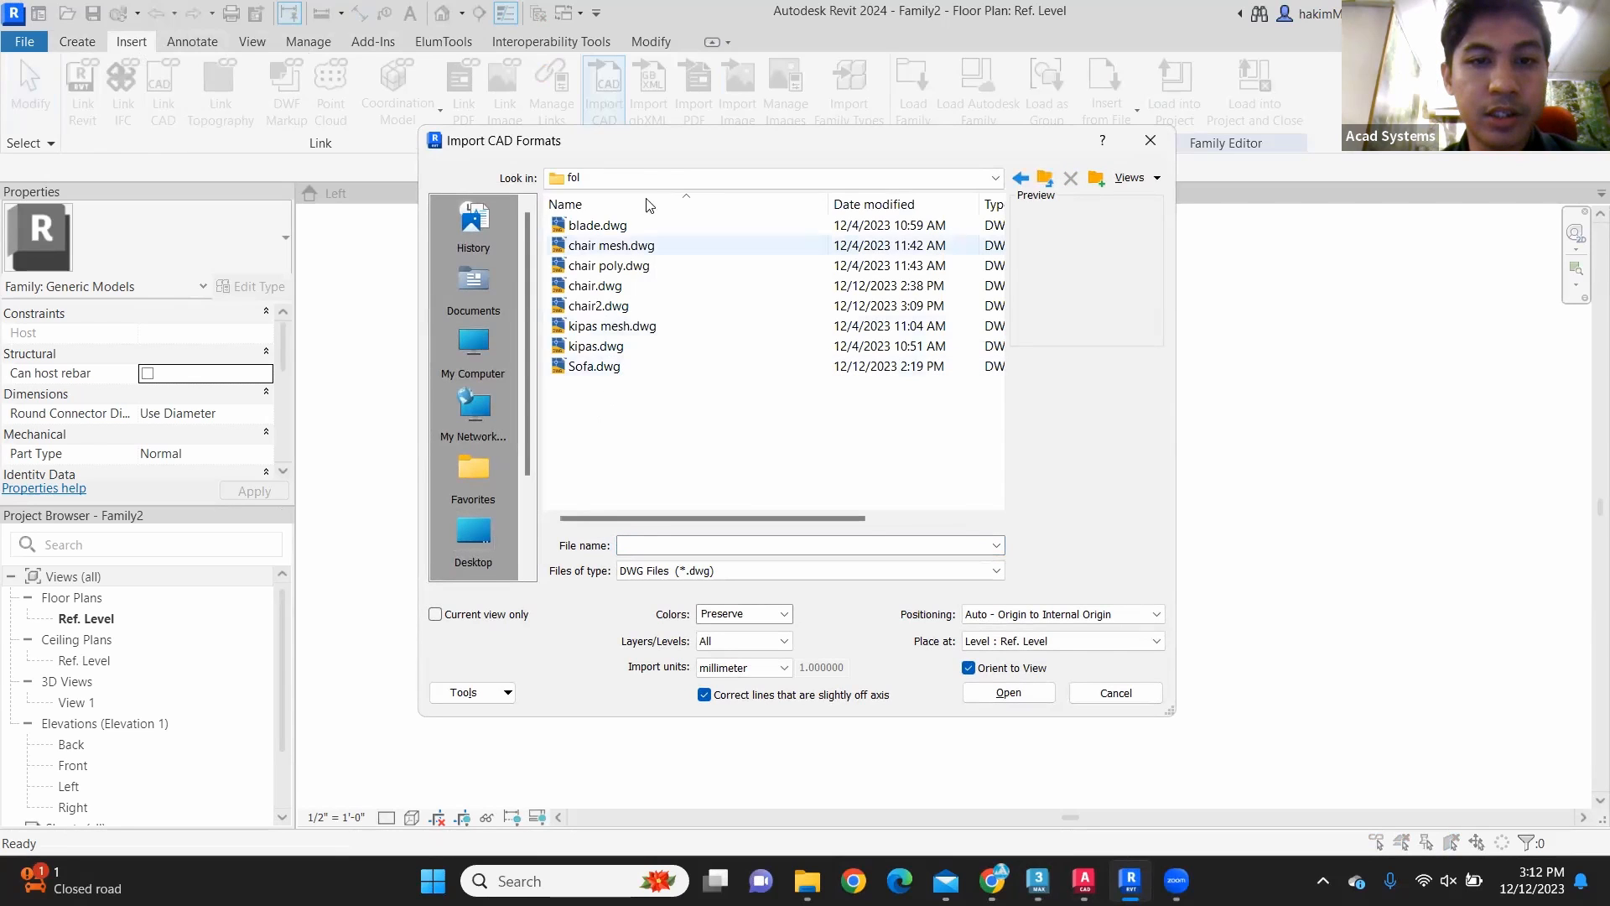
left_click(665, 307)
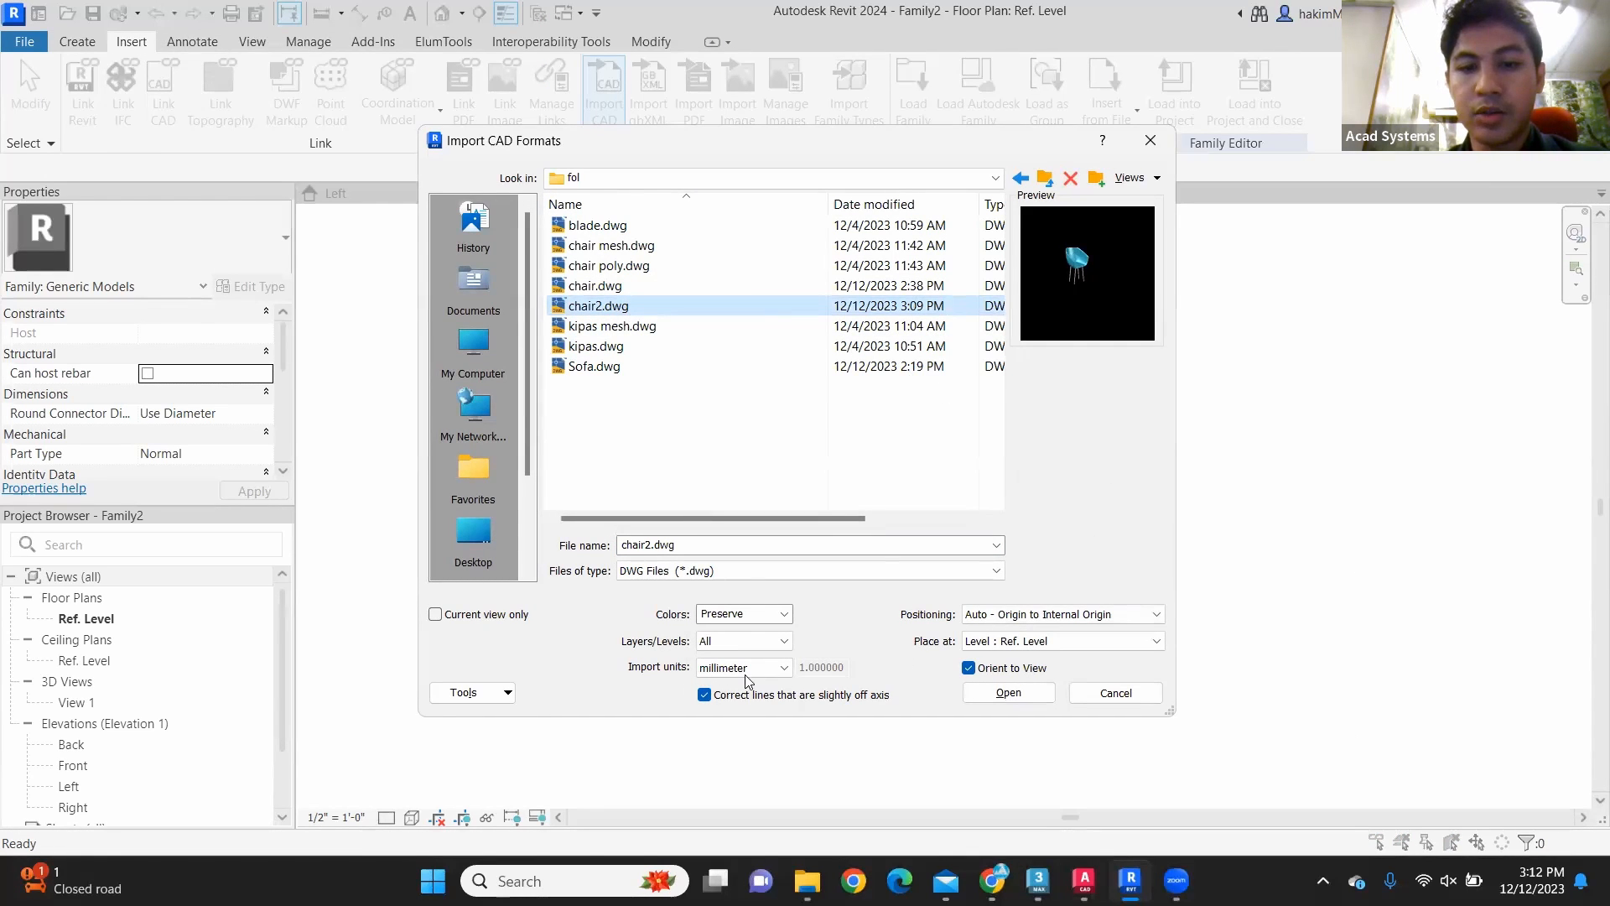
left_click(1025, 696)
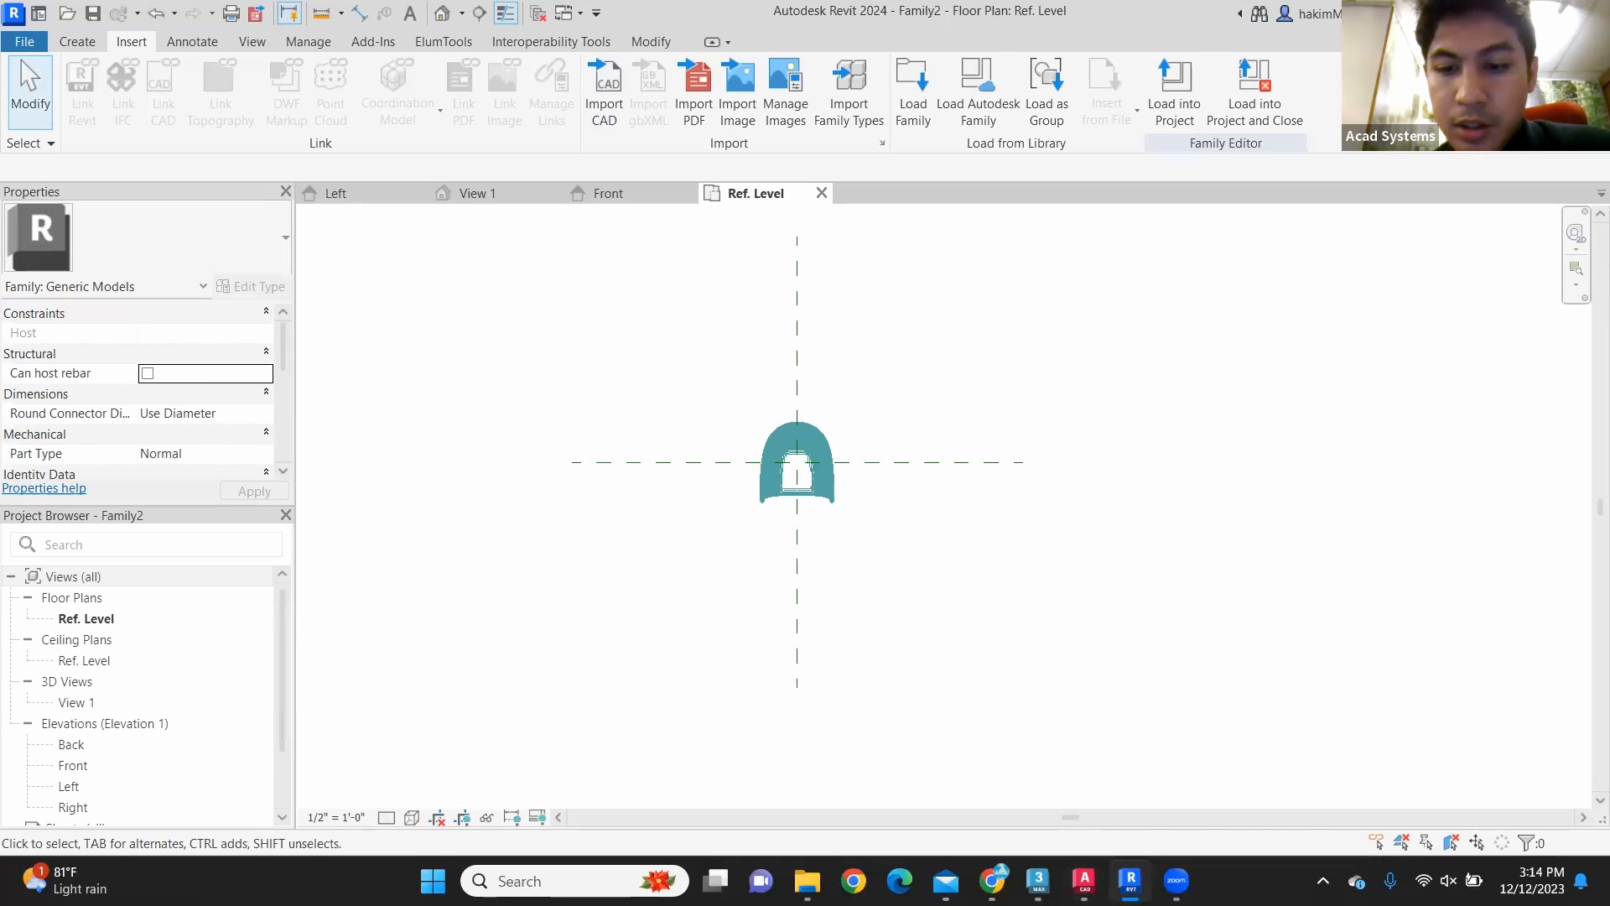
Step: Switch to the chair.max scene in 3ds Max and display the viewport with Wireframe Override
mouse_move(1038, 880)
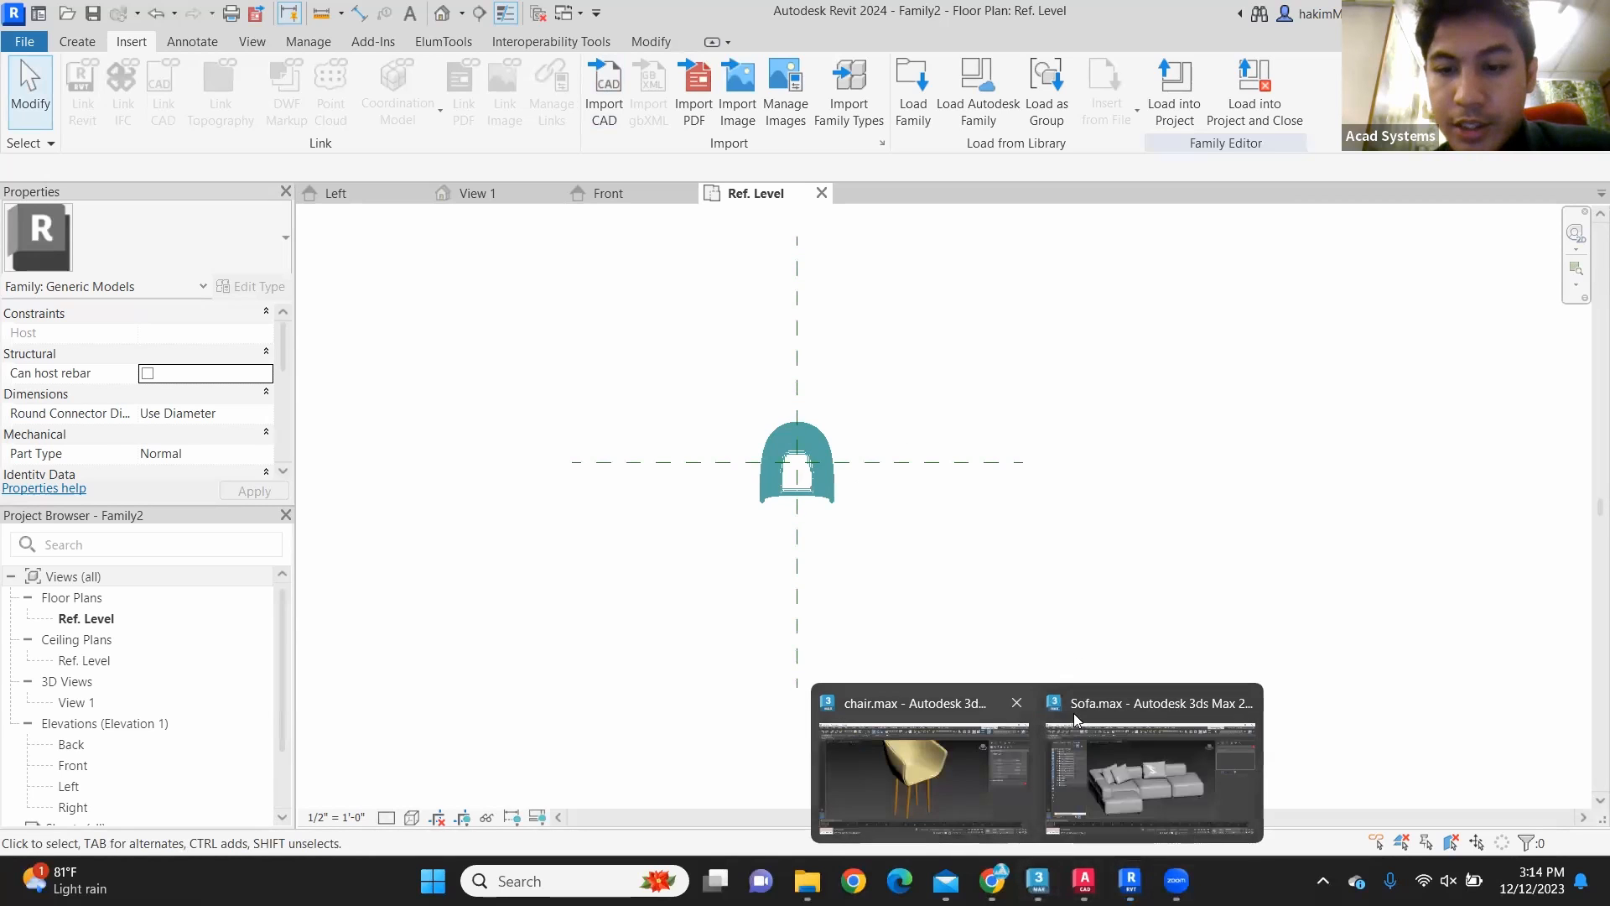
left_click(913, 712)
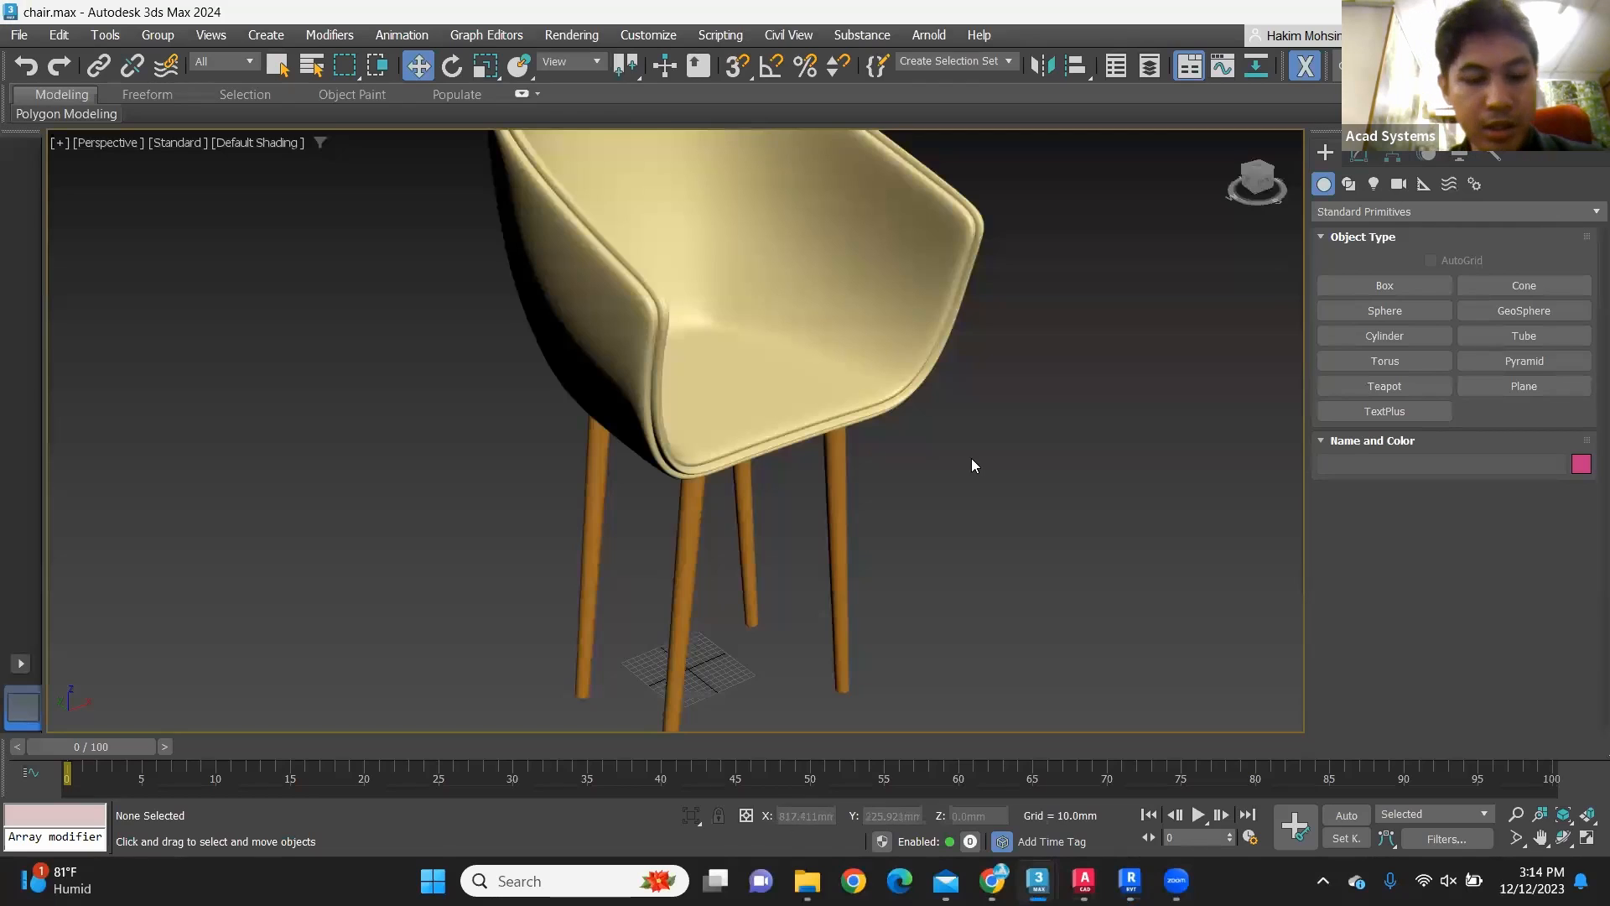
left_click(276, 144)
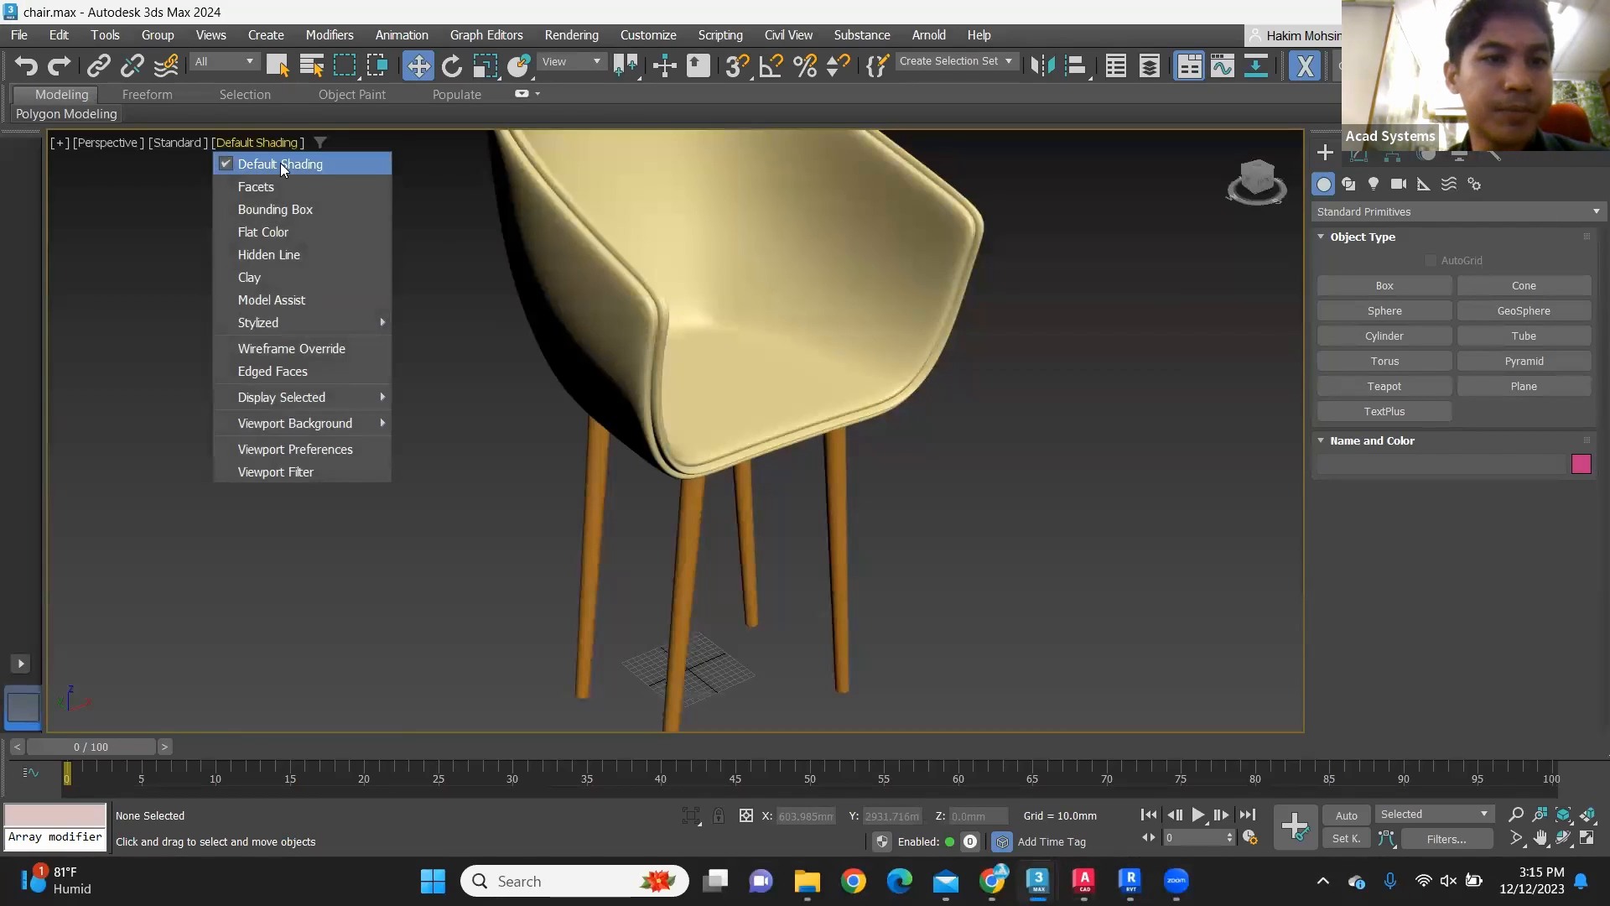
left_click(327, 347)
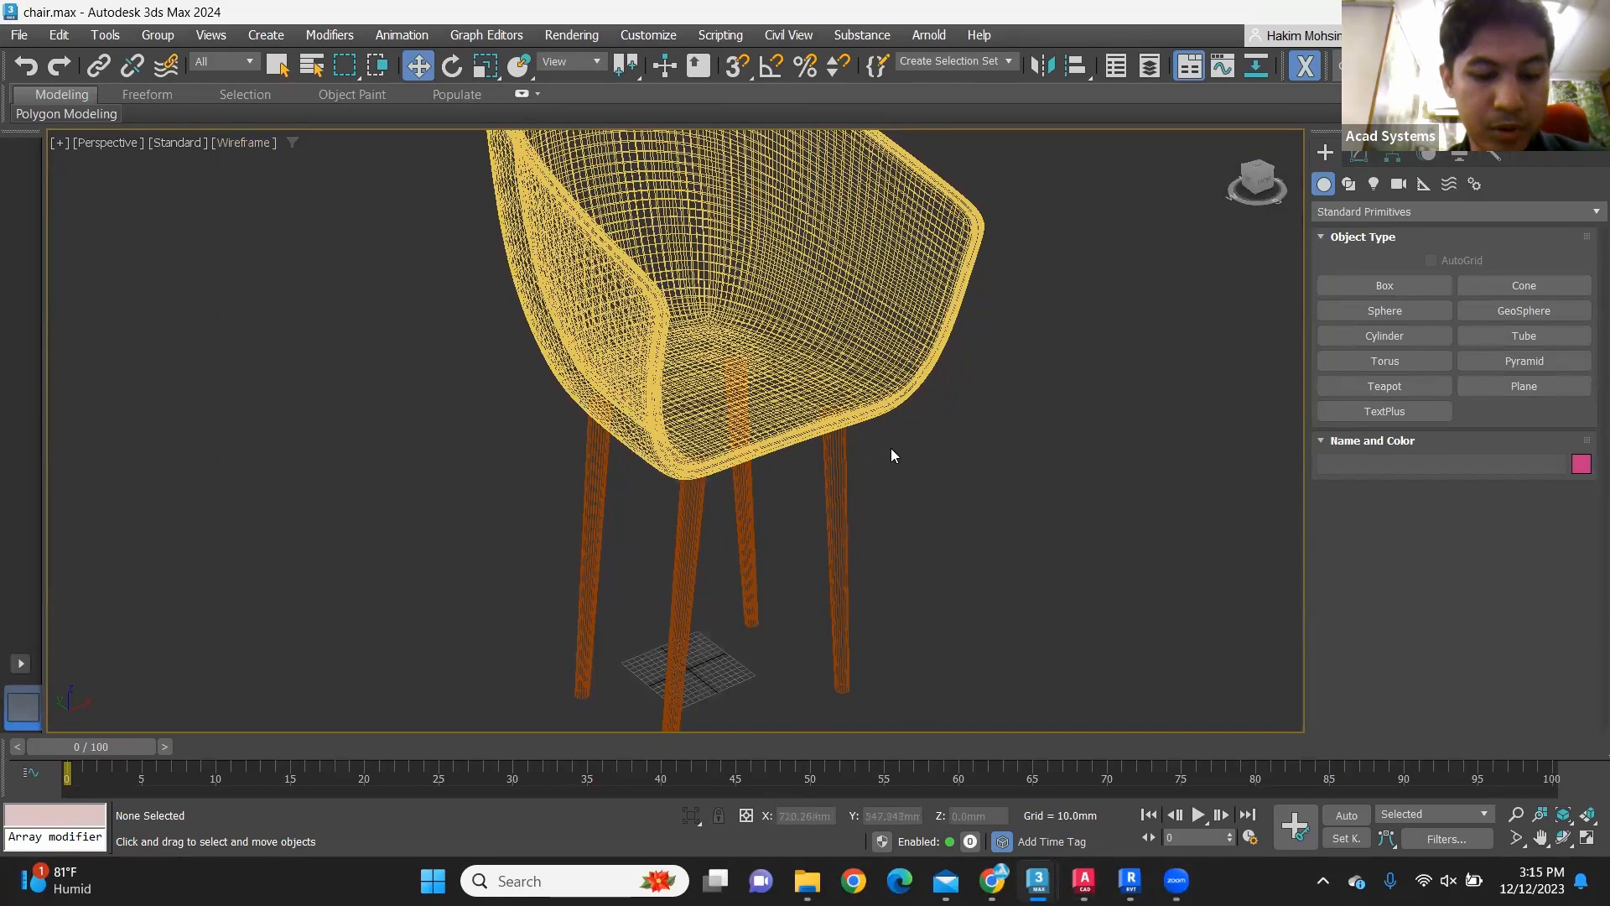
Step: Examine the wireframe mesh density of the seat shell and legs from several angles in 3ds Max
scroll(931, 430, "down", 5)
middle_click_drag(934, 430, 873, 339, "alt")
scroll(924, 359, "up", 4)
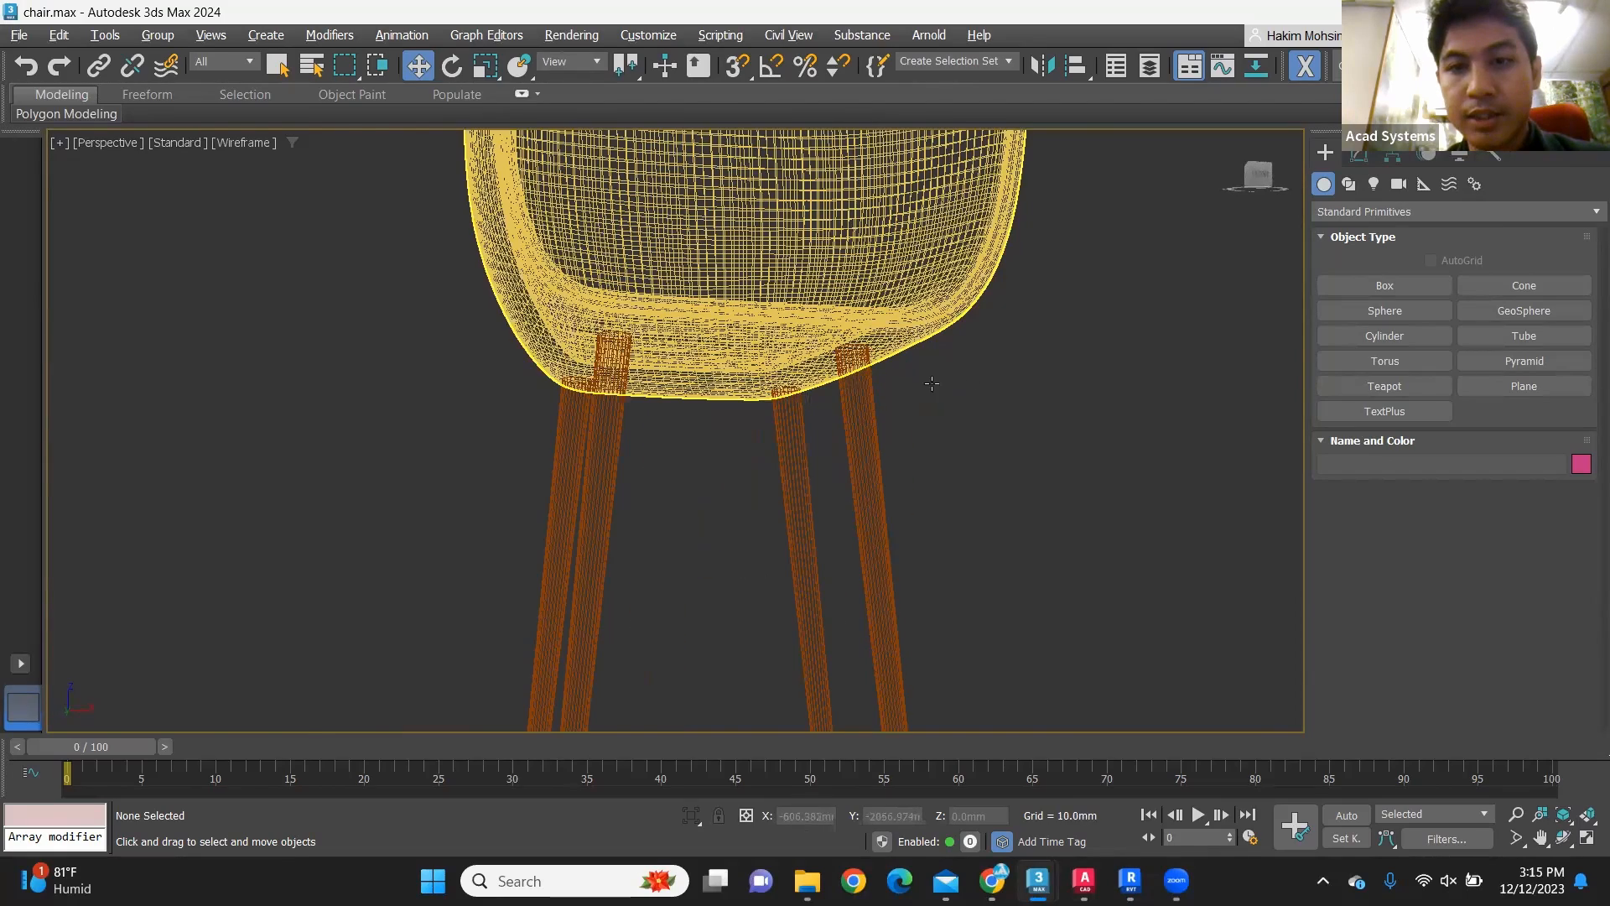
scroll(918, 390, "up", 3)
middle_click_drag(893, 410, 1082, 294, "alt")
scroll(764, 409, "down", 3)
scroll(863, 365, "up", 3)
scroll(855, 367, "up", 2)
scroll(873, 365, "down", 5)
Step: Switch to chair2.dwg in AutoCAD and display the chair in the 2D Wireframe visual style
left_click(1083, 881)
scroll(674, 364, "up", 2)
left_click(174, 208)
left_click(270, 270)
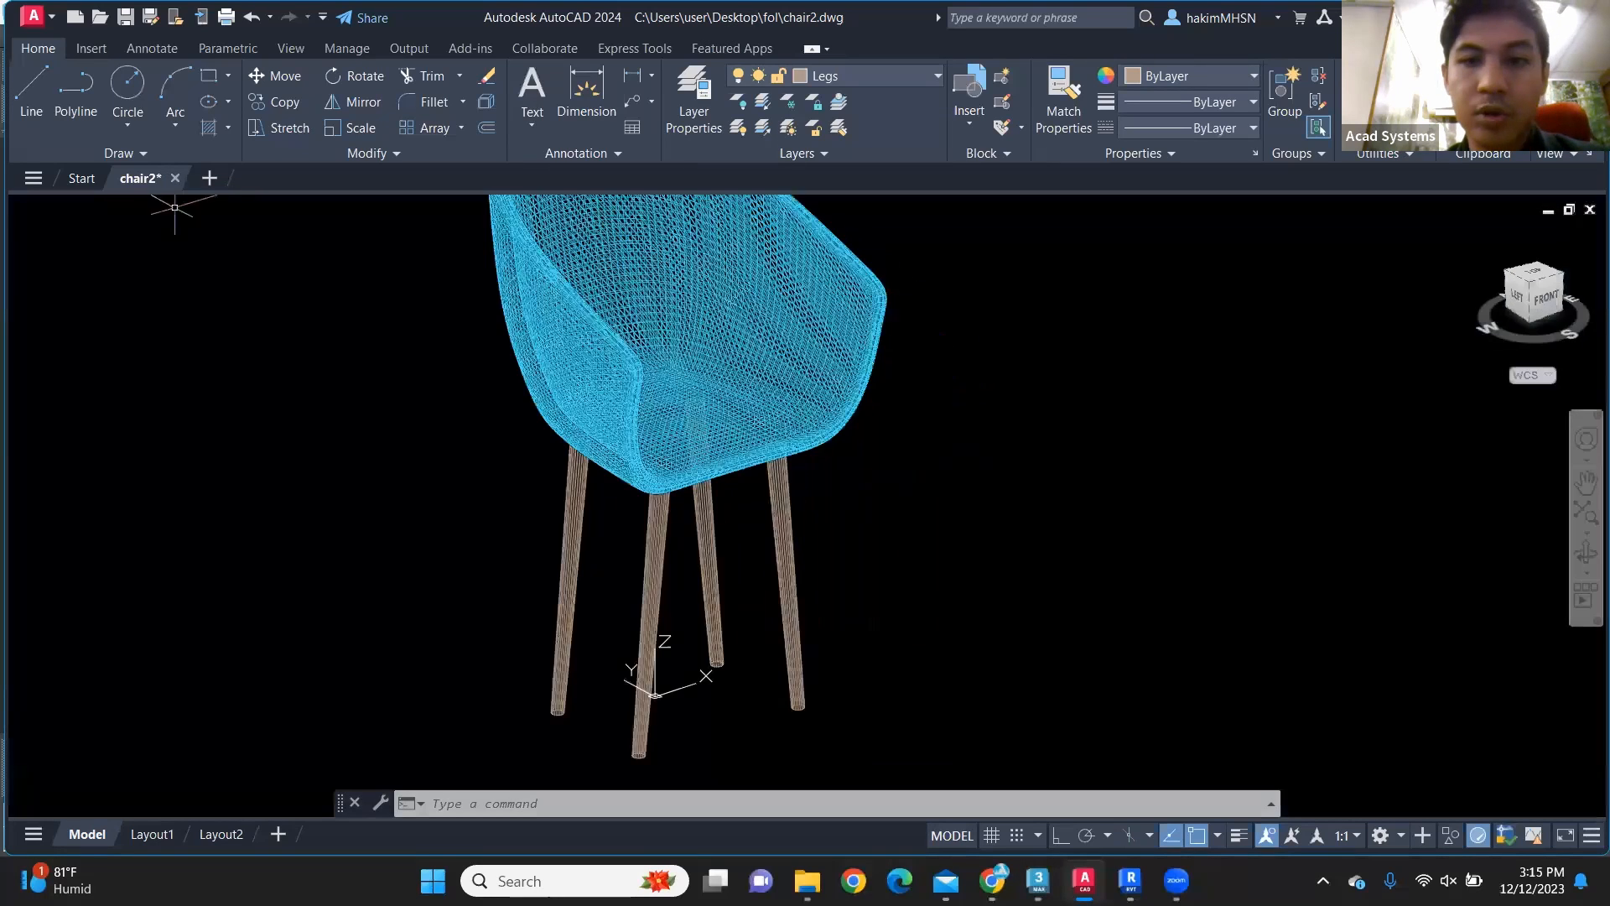
Step: Examine the wireframe mesh of the seat shell and legs in the AutoCAD drawing for comparison with the 3ds Max model
scroll(838, 462, "up", 2)
scroll(840, 465, "down", 4)
middle_click_drag(863, 446, 896, 377, "alt")
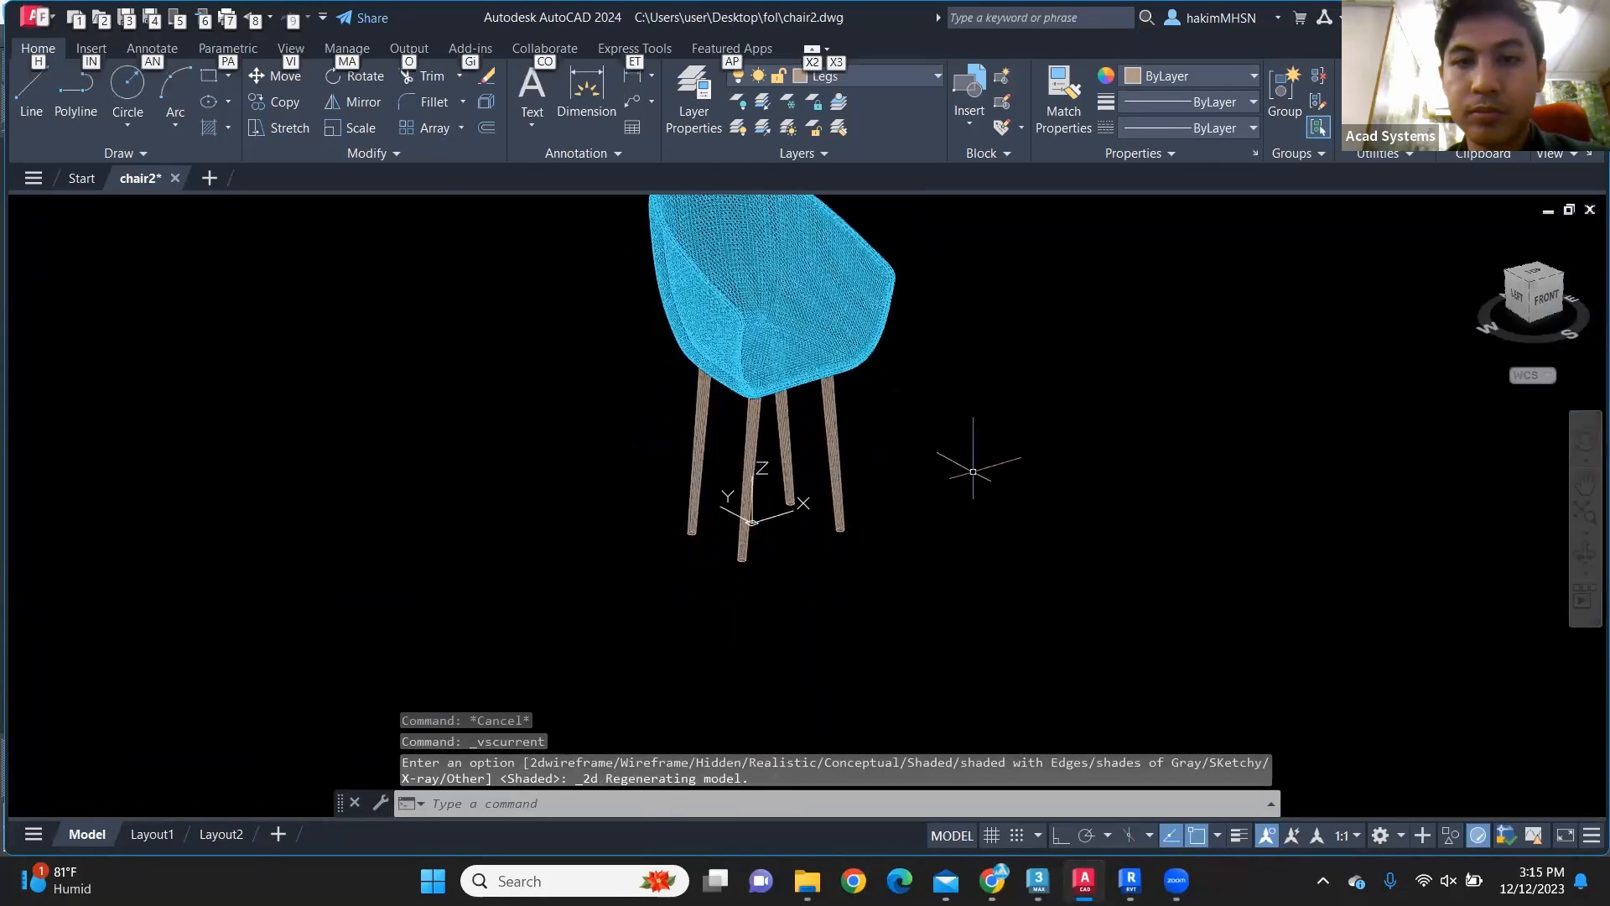
scroll(889, 315, "up", 2)
scroll(898, 327, "up", 3)
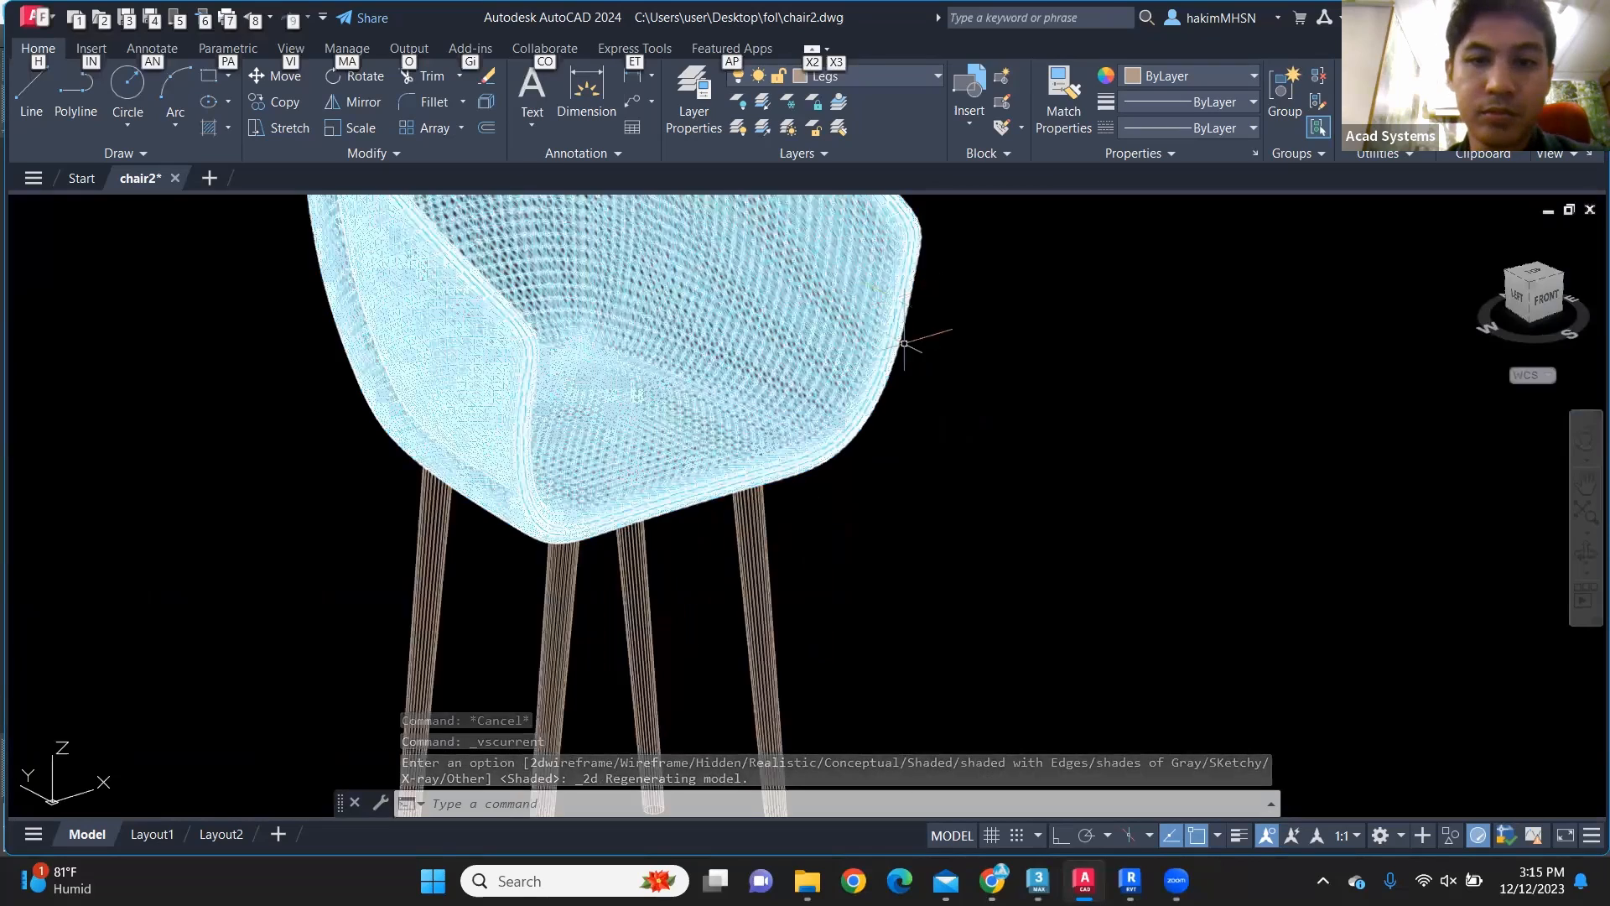
middle_click_drag(910, 355, 928, 423)
key("Escape")
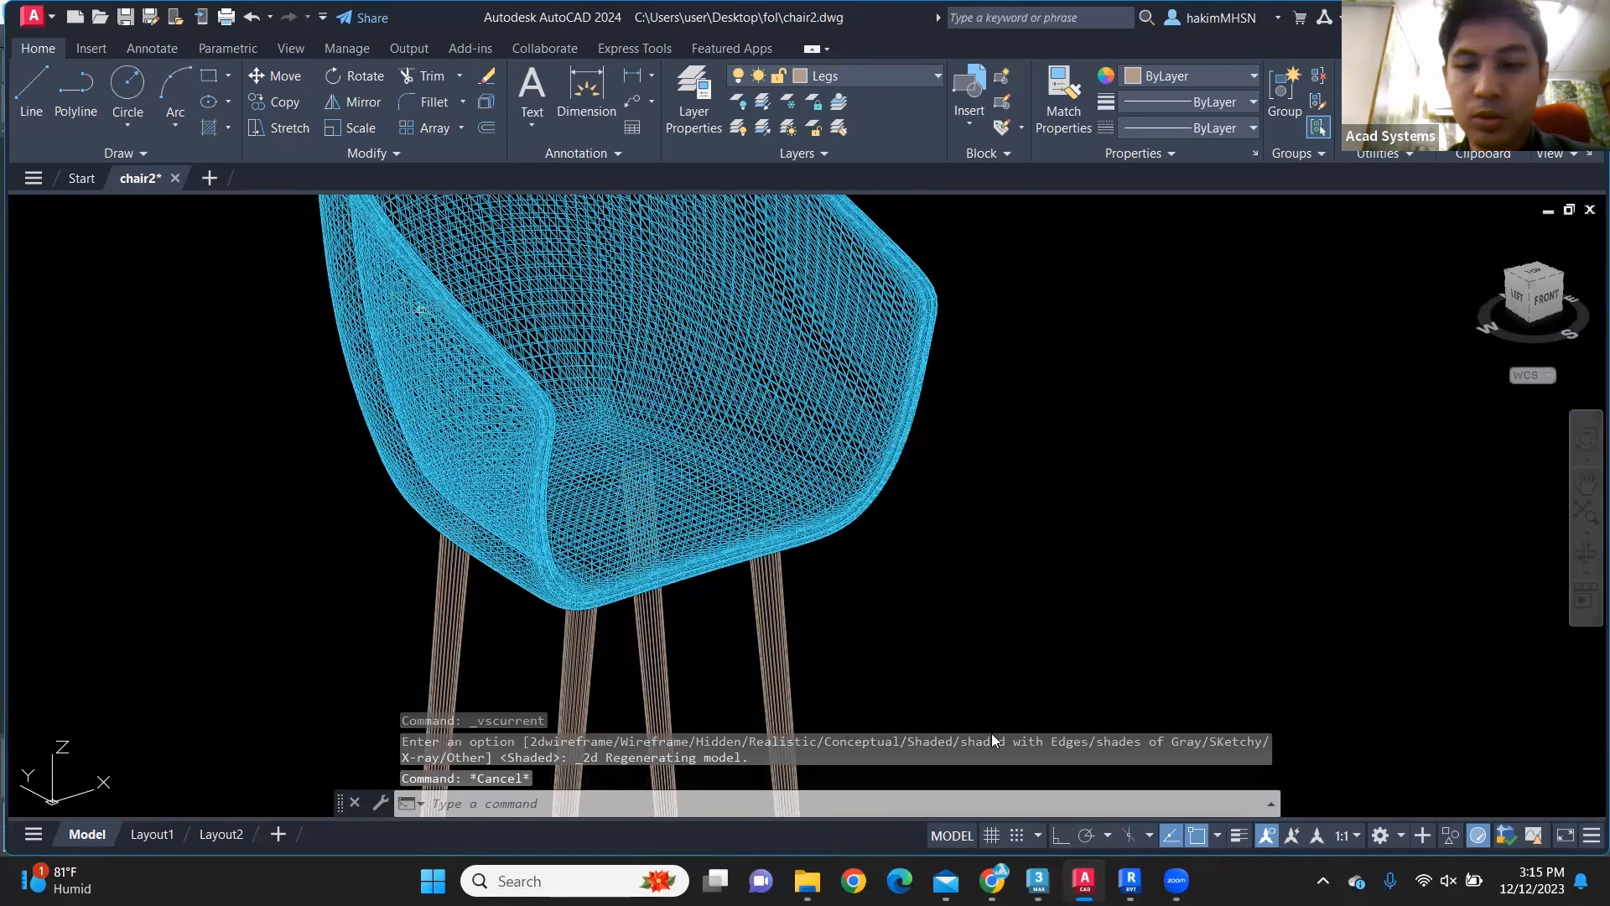
mouse_move(1038, 880)
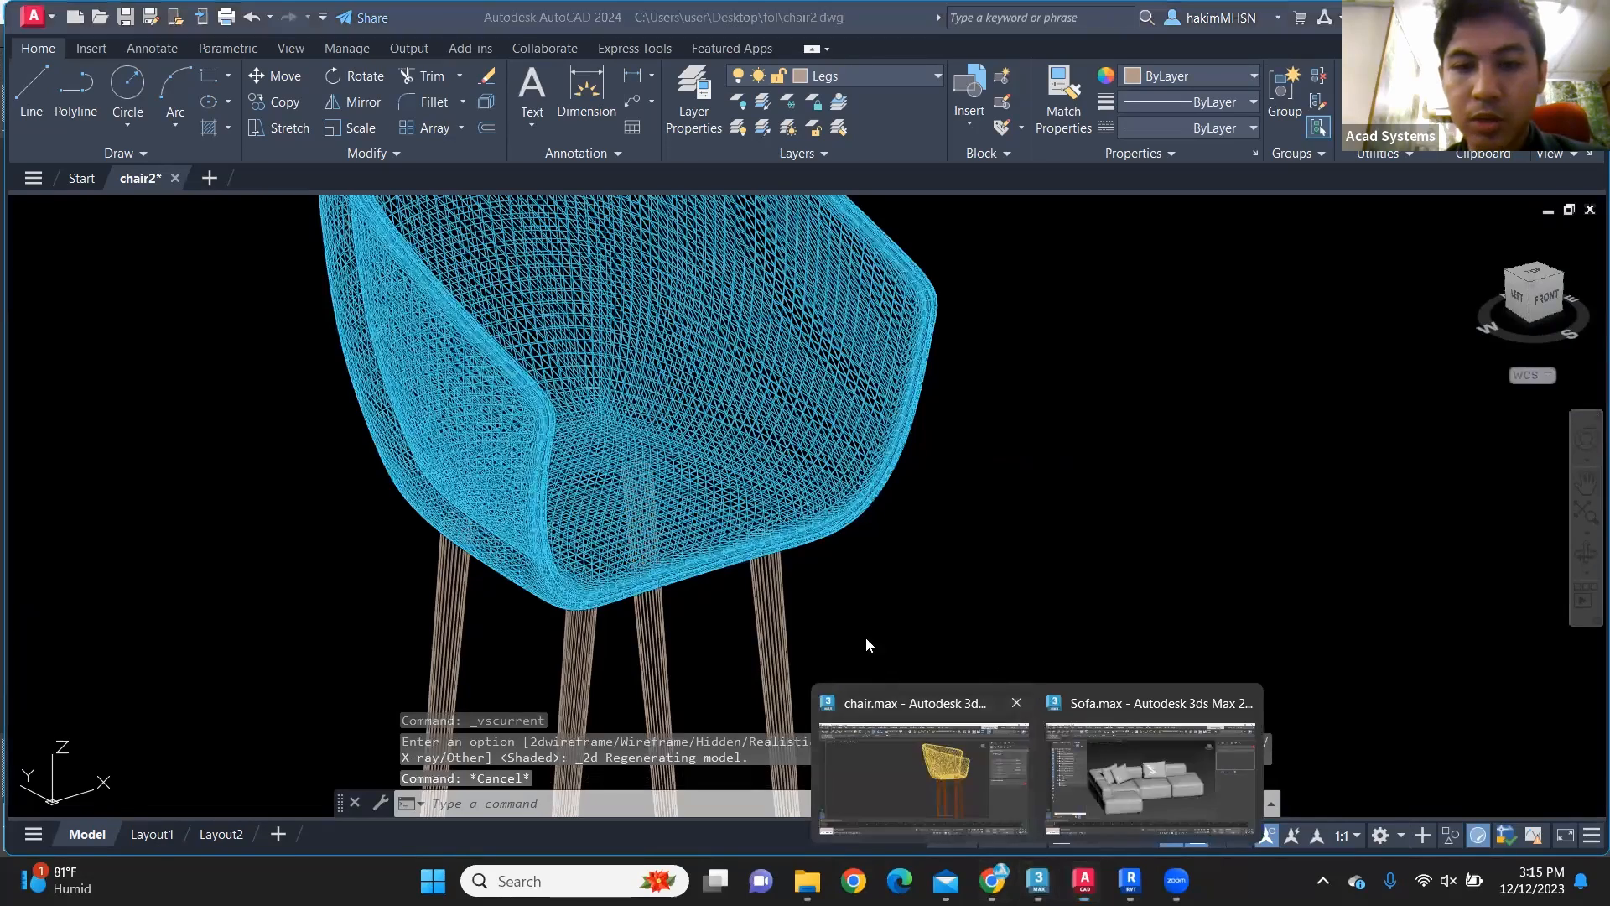
Step: Switch to the chair.max scene in 3ds Max and display the chair with Default Shading
left_click(872, 721)
middle_click_drag(824, 584, 602, 457, "alt")
scroll(602, 457, "down", 5)
scroll(758, 483, "up", 5)
middle_click_drag(758, 483, 835, 500)
left_click(241, 145)
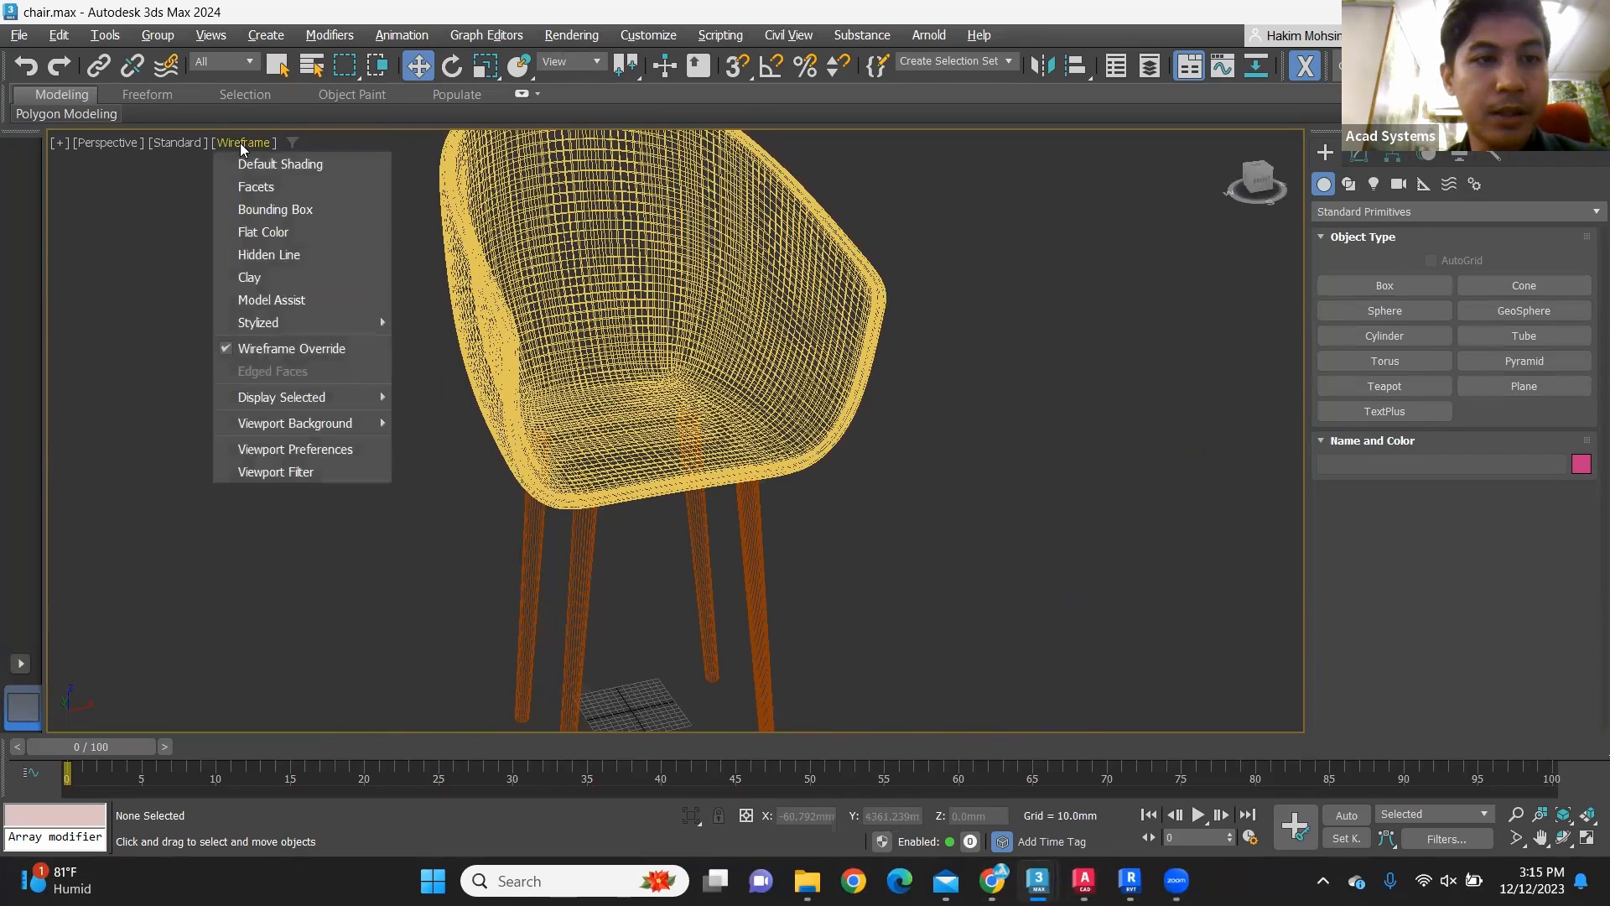
left_click(284, 166)
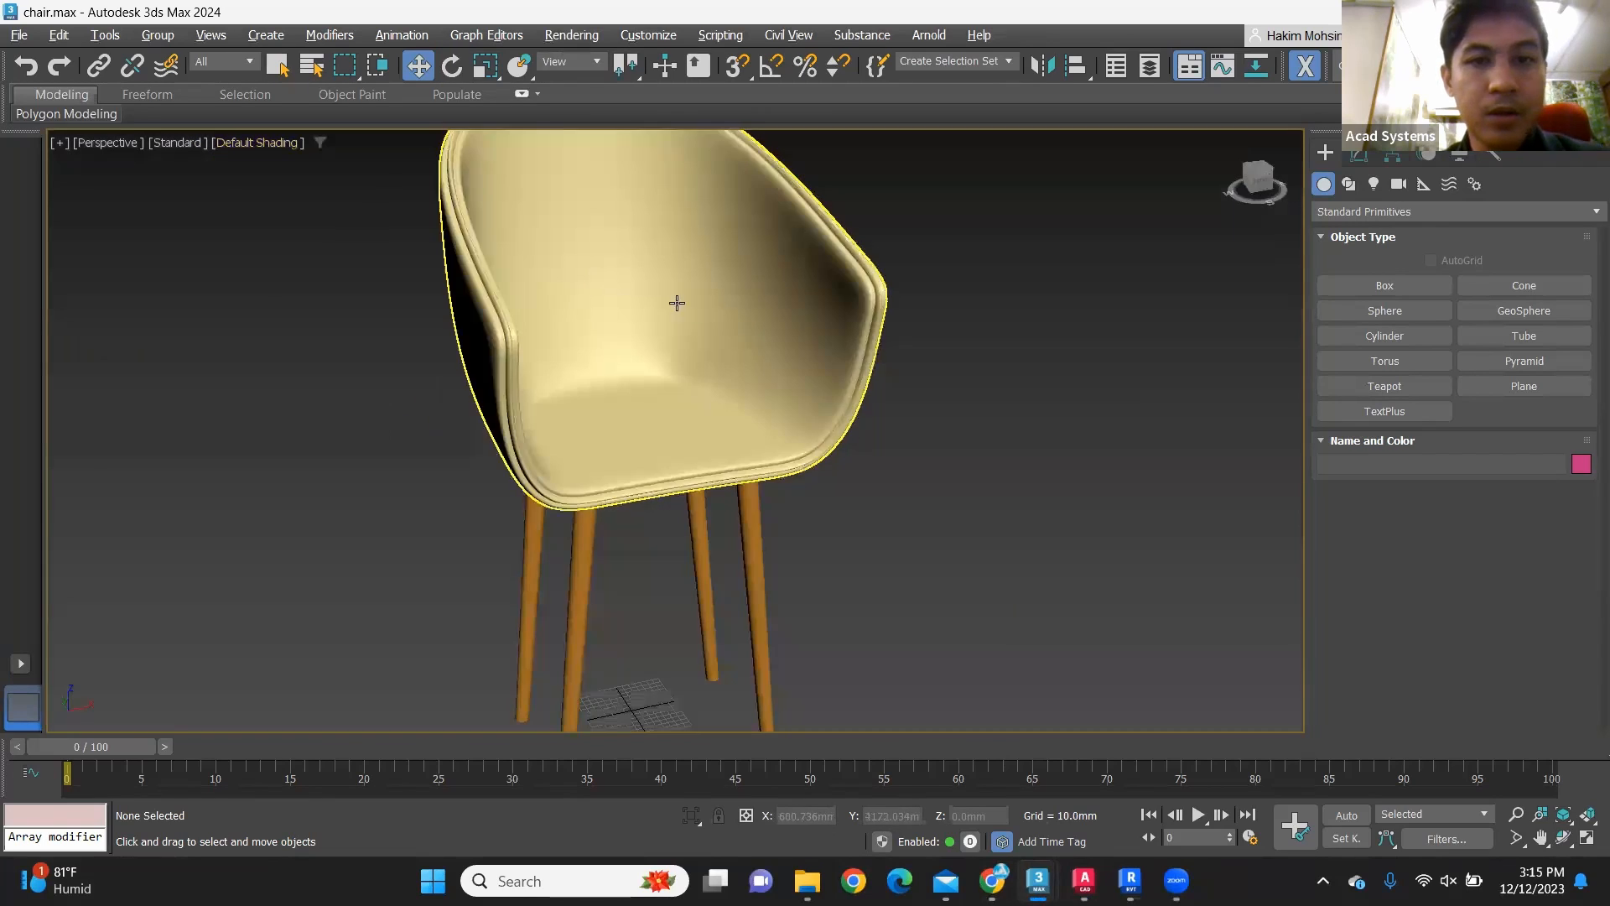
scroll(761, 404, "up", 4)
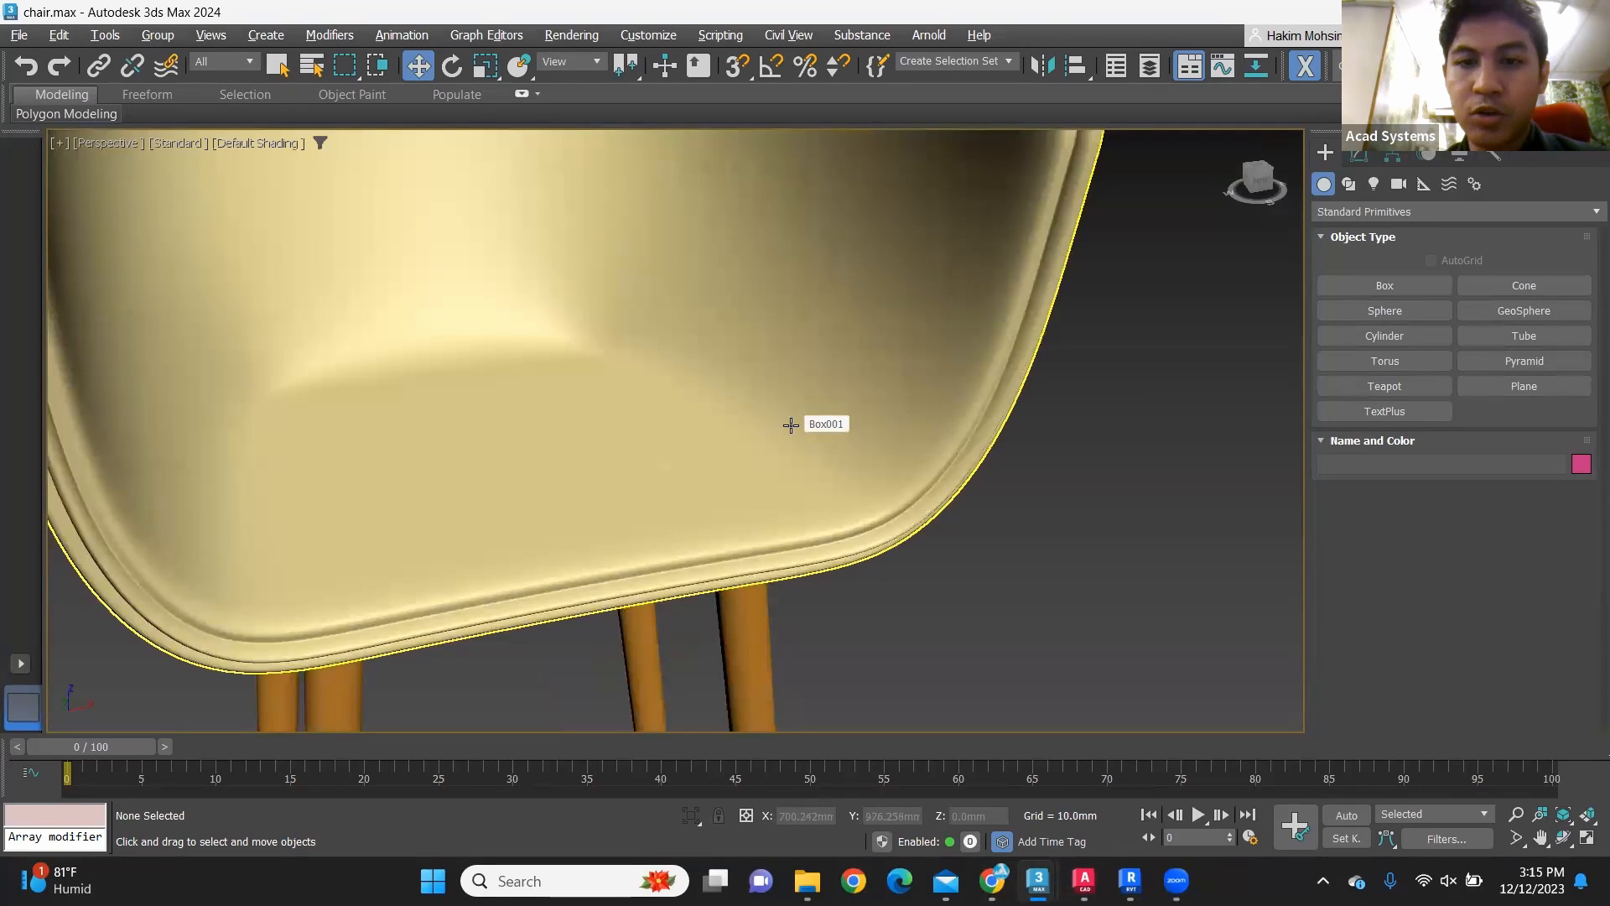
scroll(791, 460, "down", 5)
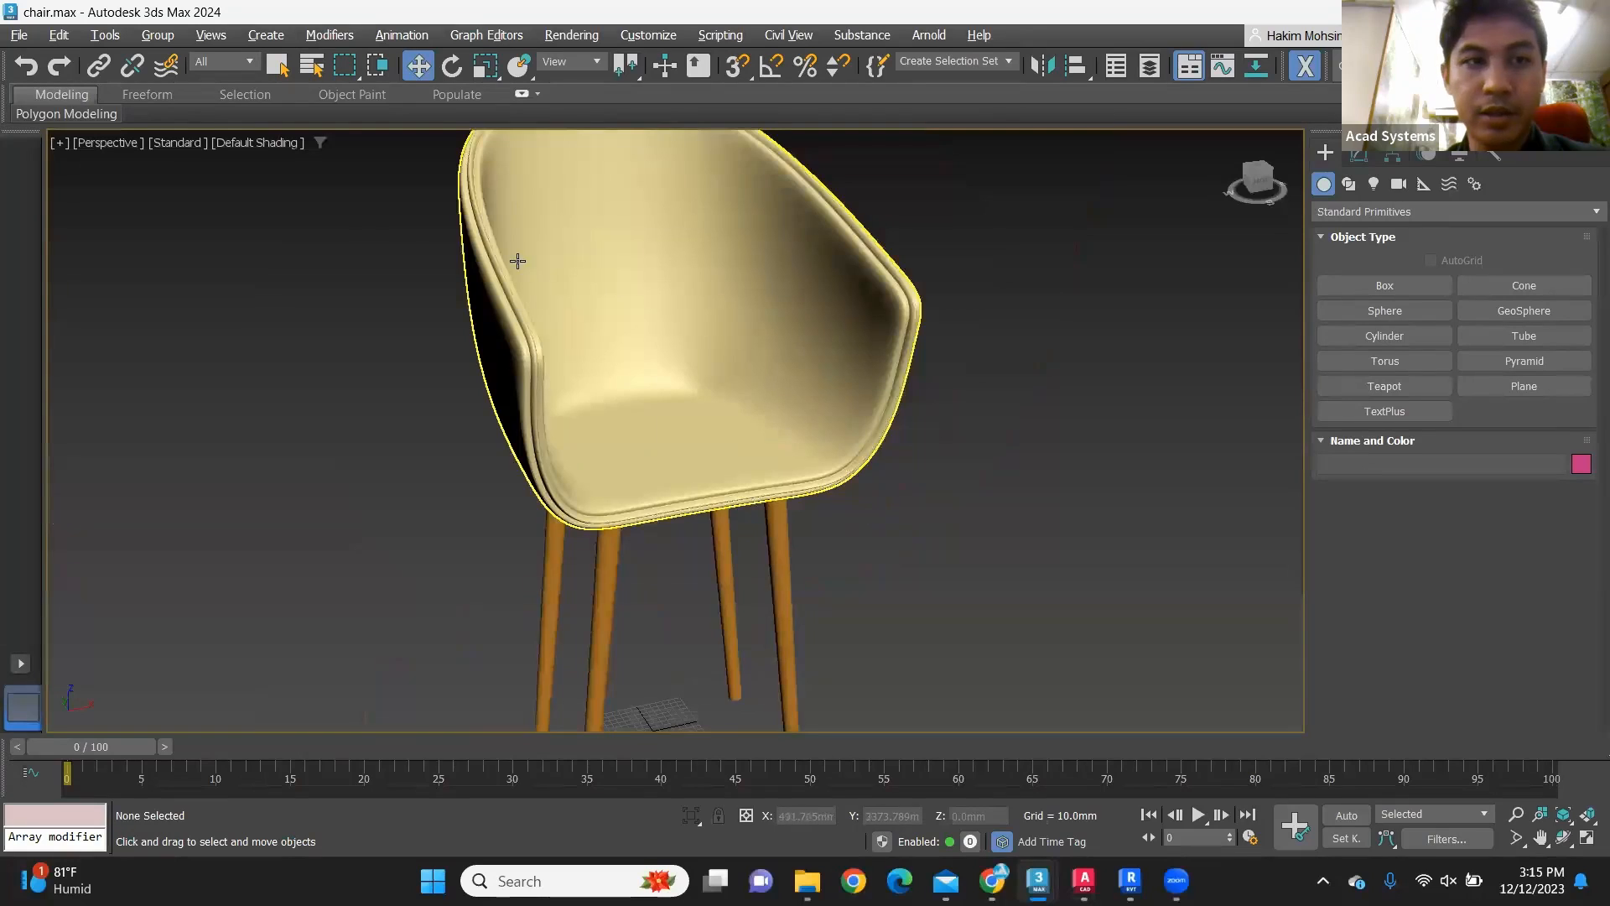
Step: Turn on Wireframe Override for the chair and examine the mesh density of the seat shell's inside and rim up close
left_click(260, 143)
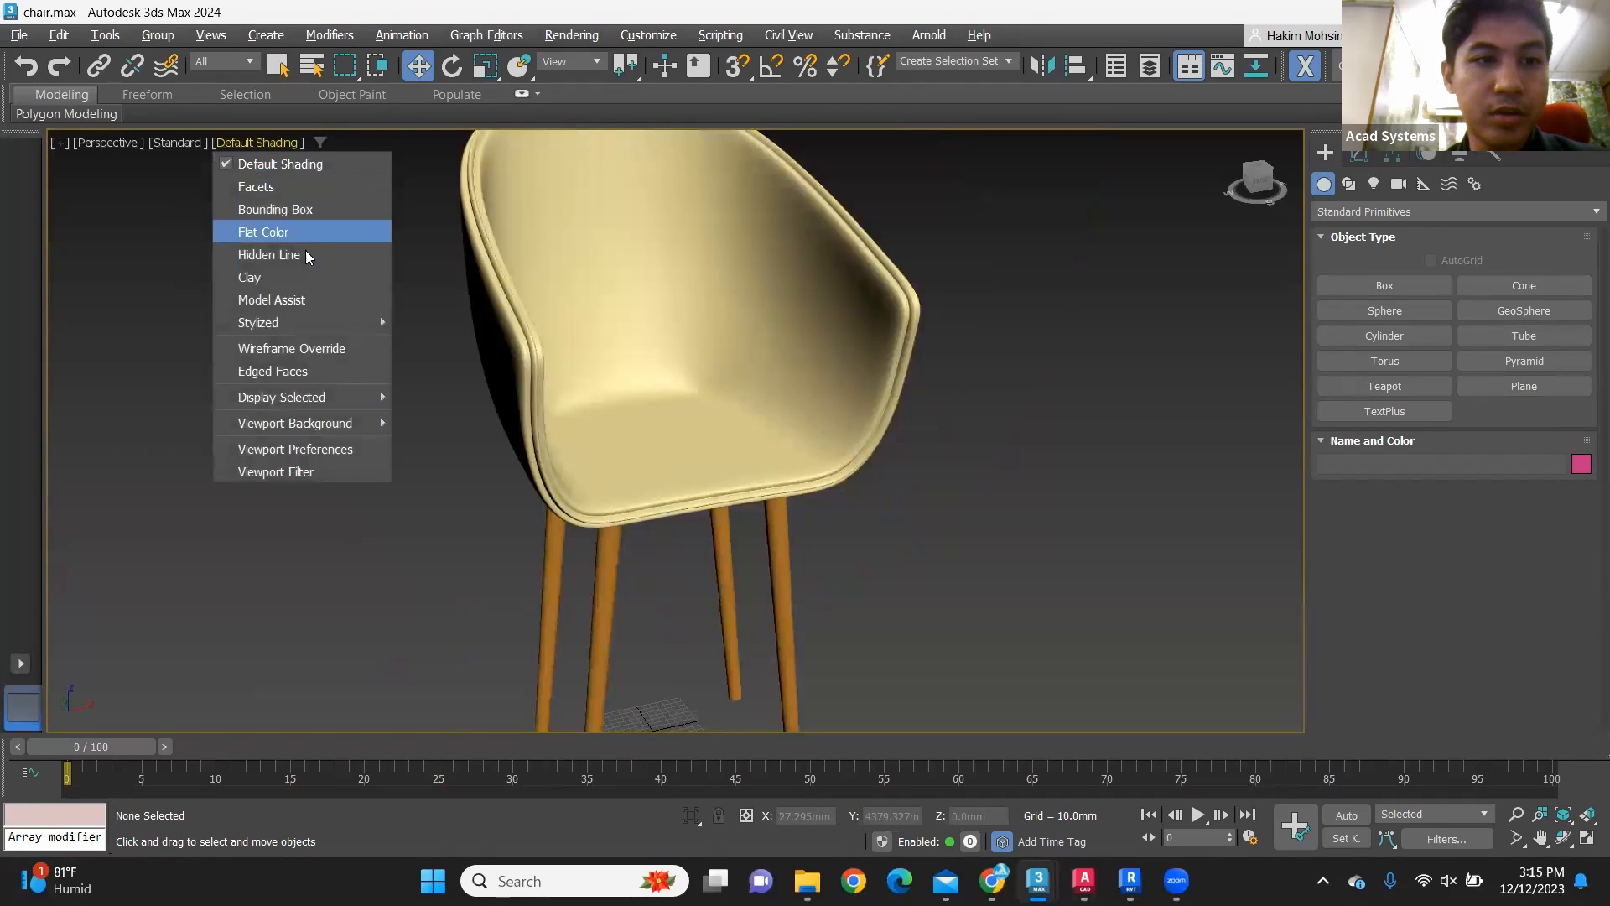
left_click(340, 347)
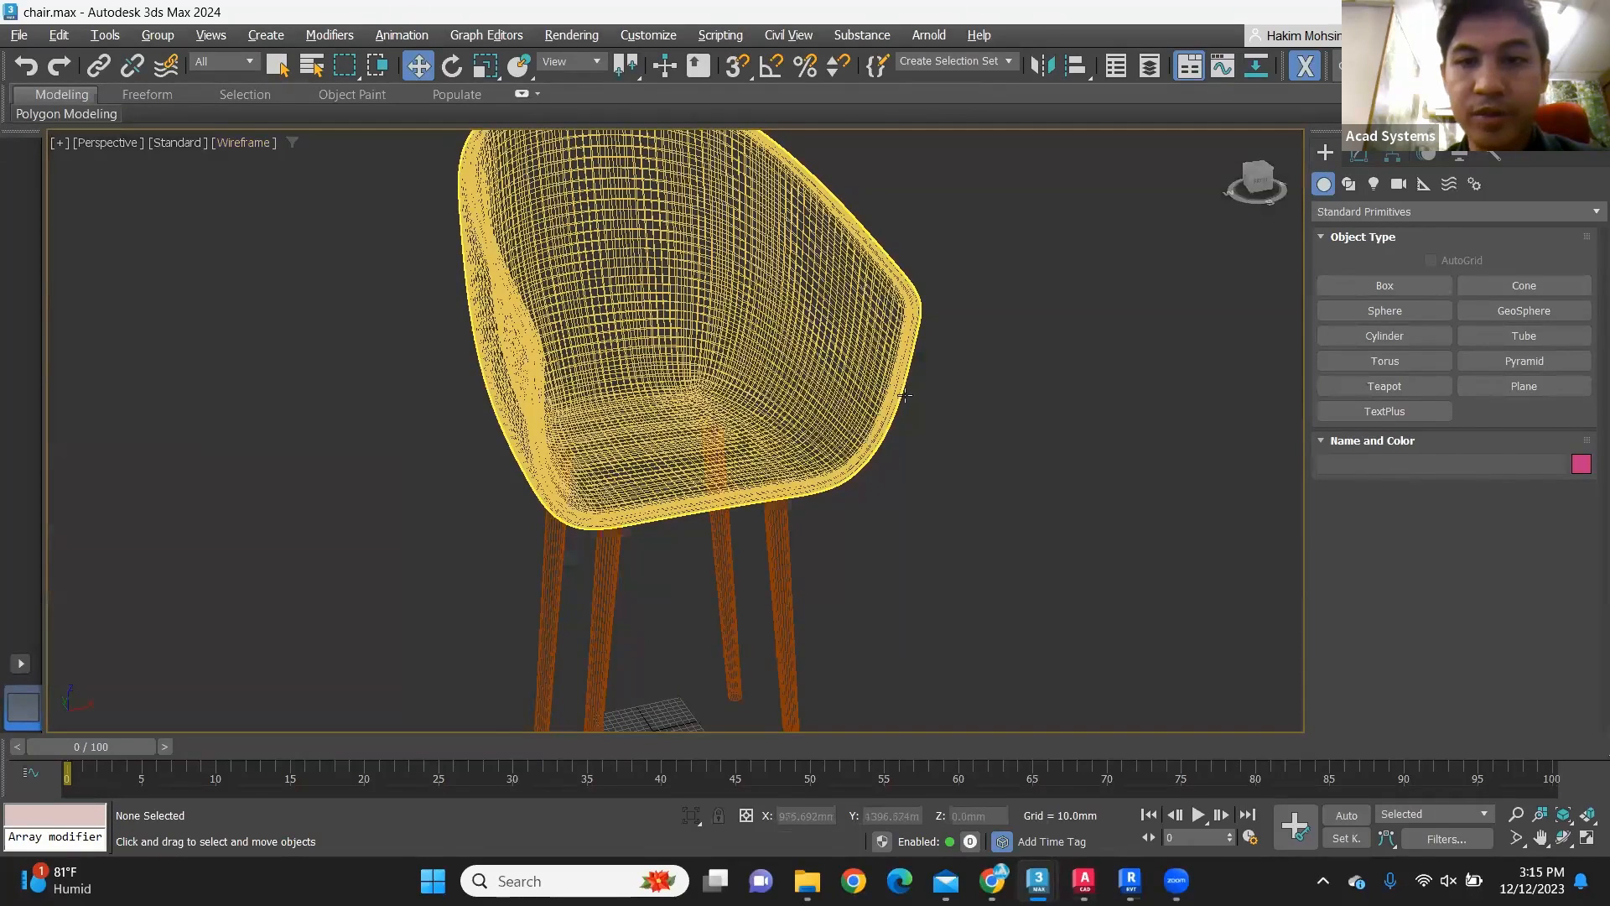
scroll(935, 386, "up", 3)
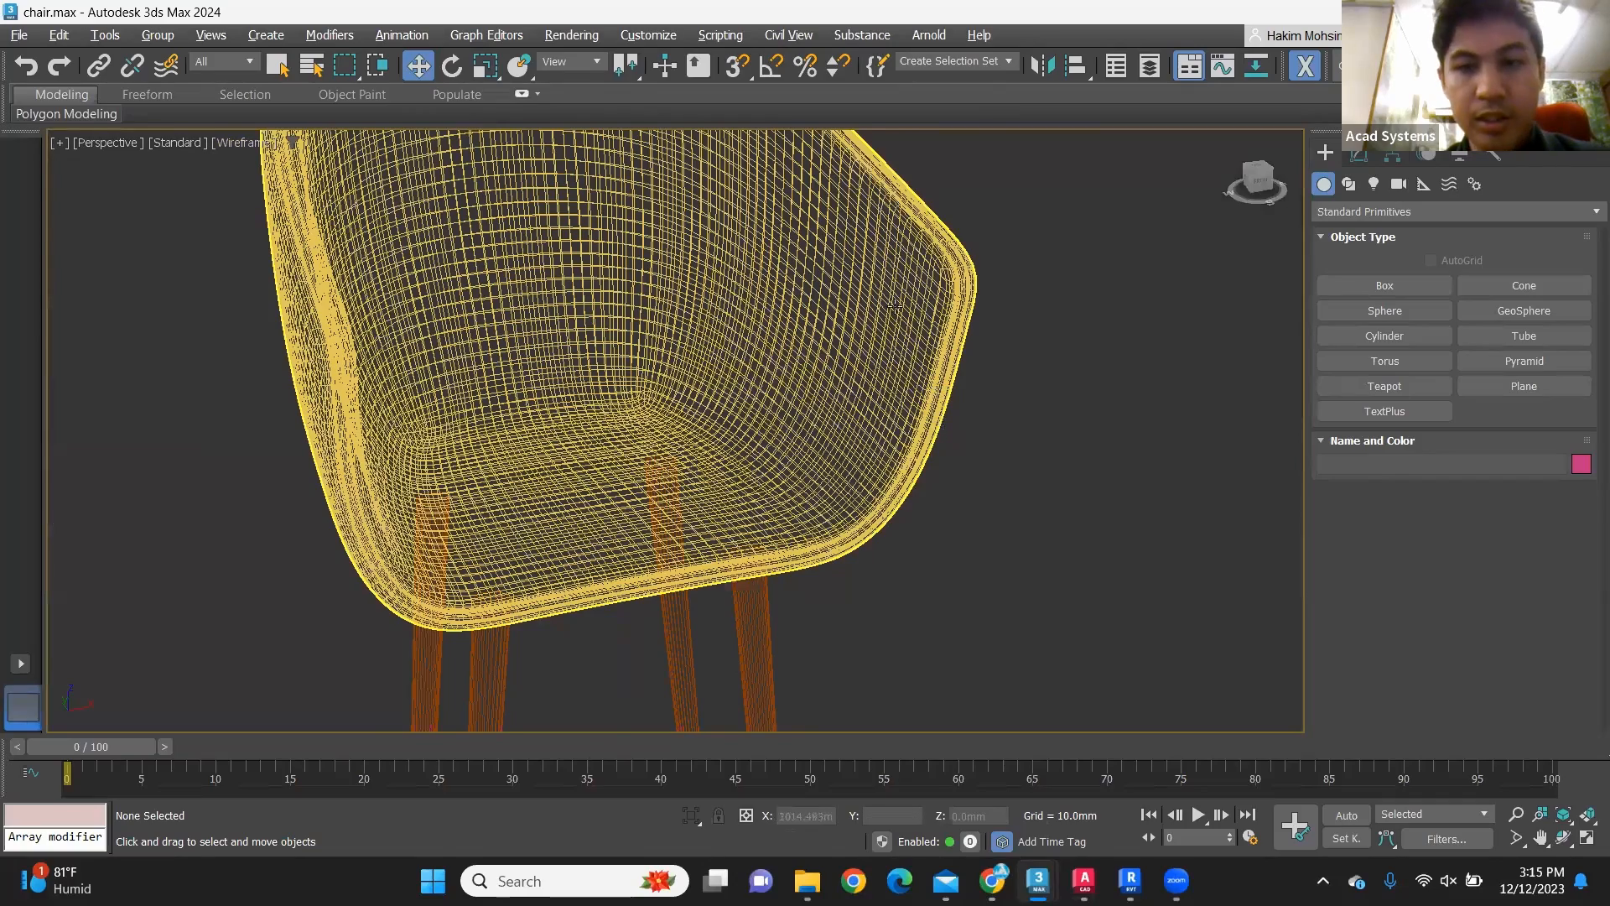
scroll(896, 306, "up", 2)
scroll(899, 436, "up", 2)
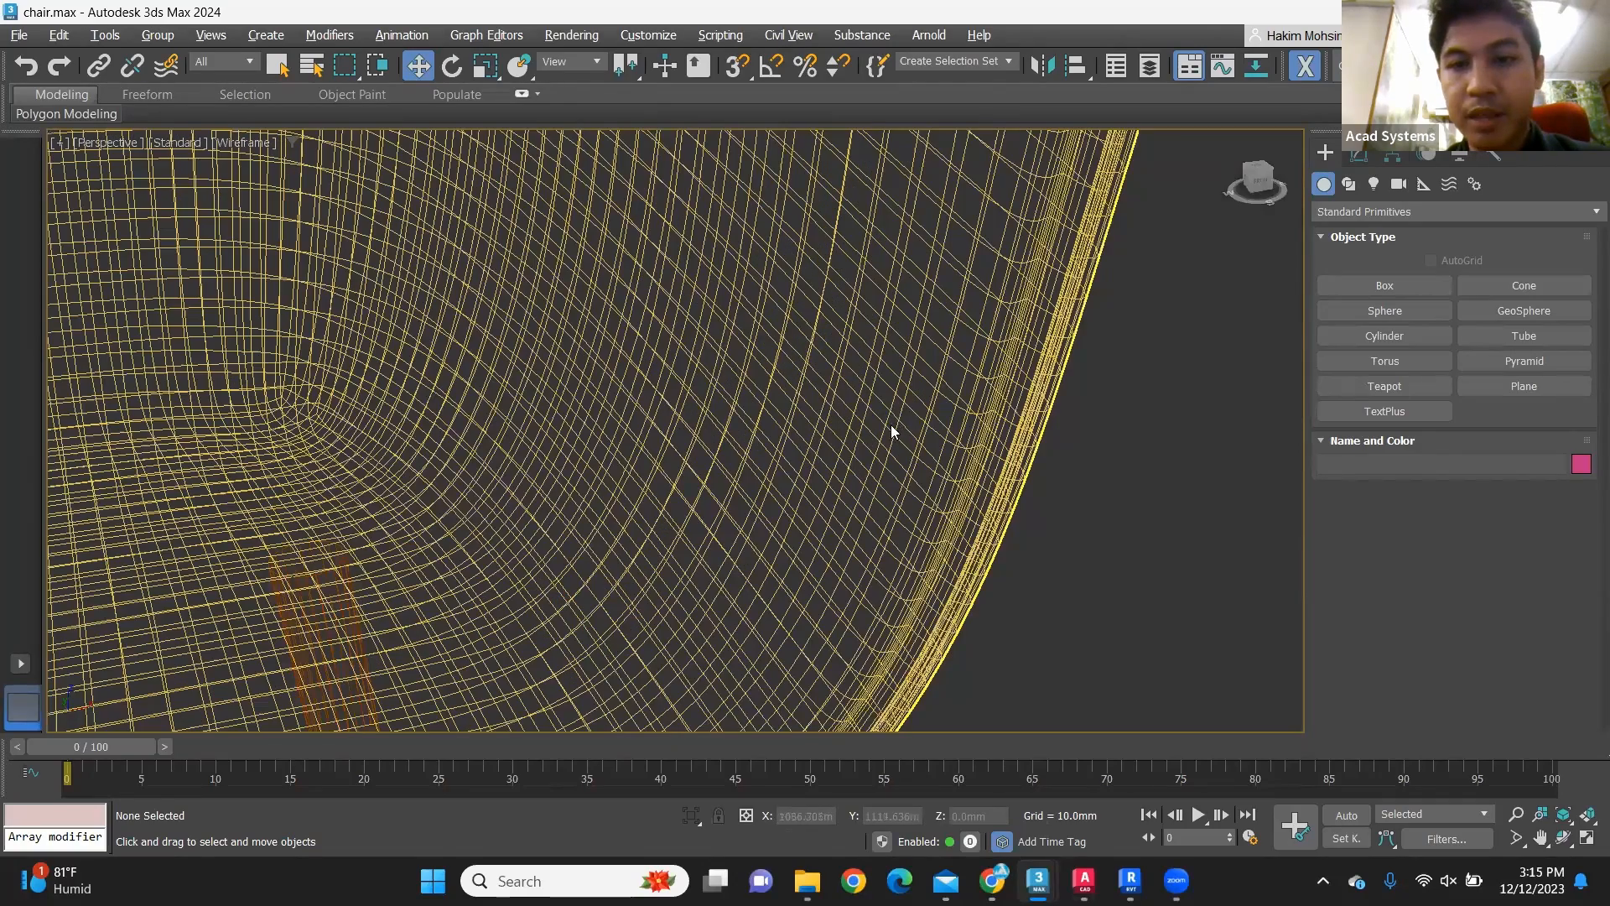
scroll(896, 419, "down", 2)
scroll(897, 411, "down", 2)
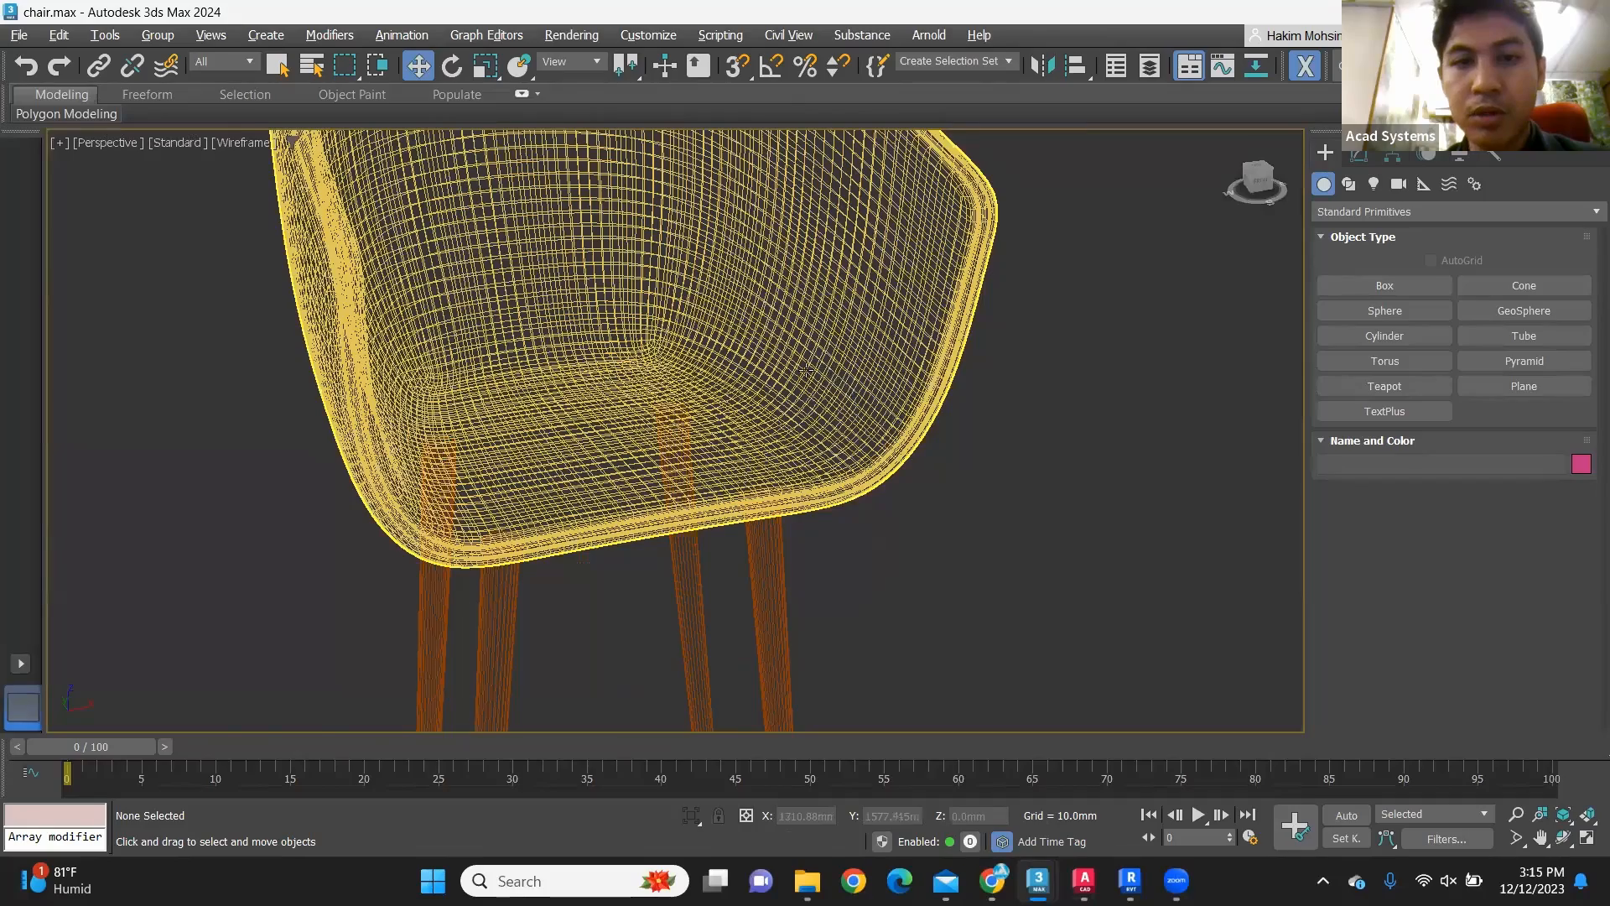
scroll(838, 344, "up", 2)
scroll(945, 268, "up", 2)
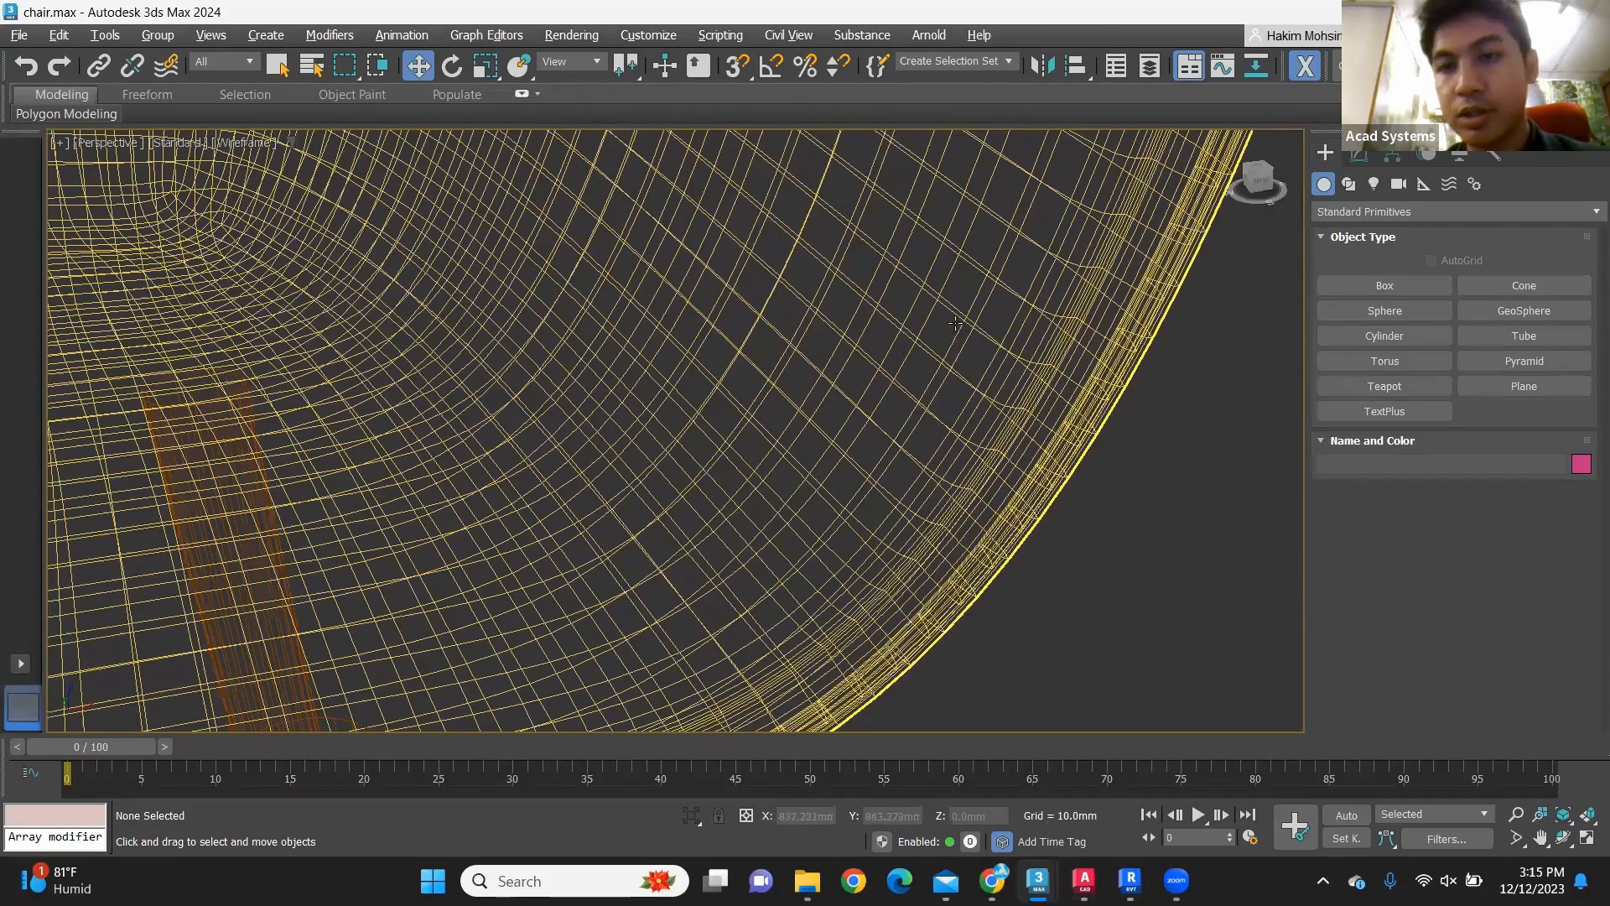
scroll(950, 323, "up", 2)
scroll(933, 330, "up", 2)
scroll(201, 149, "down", 5)
middle_click_drag(223, 141, 288, 169, "alt")
scroll(578, 262, "up", 3)
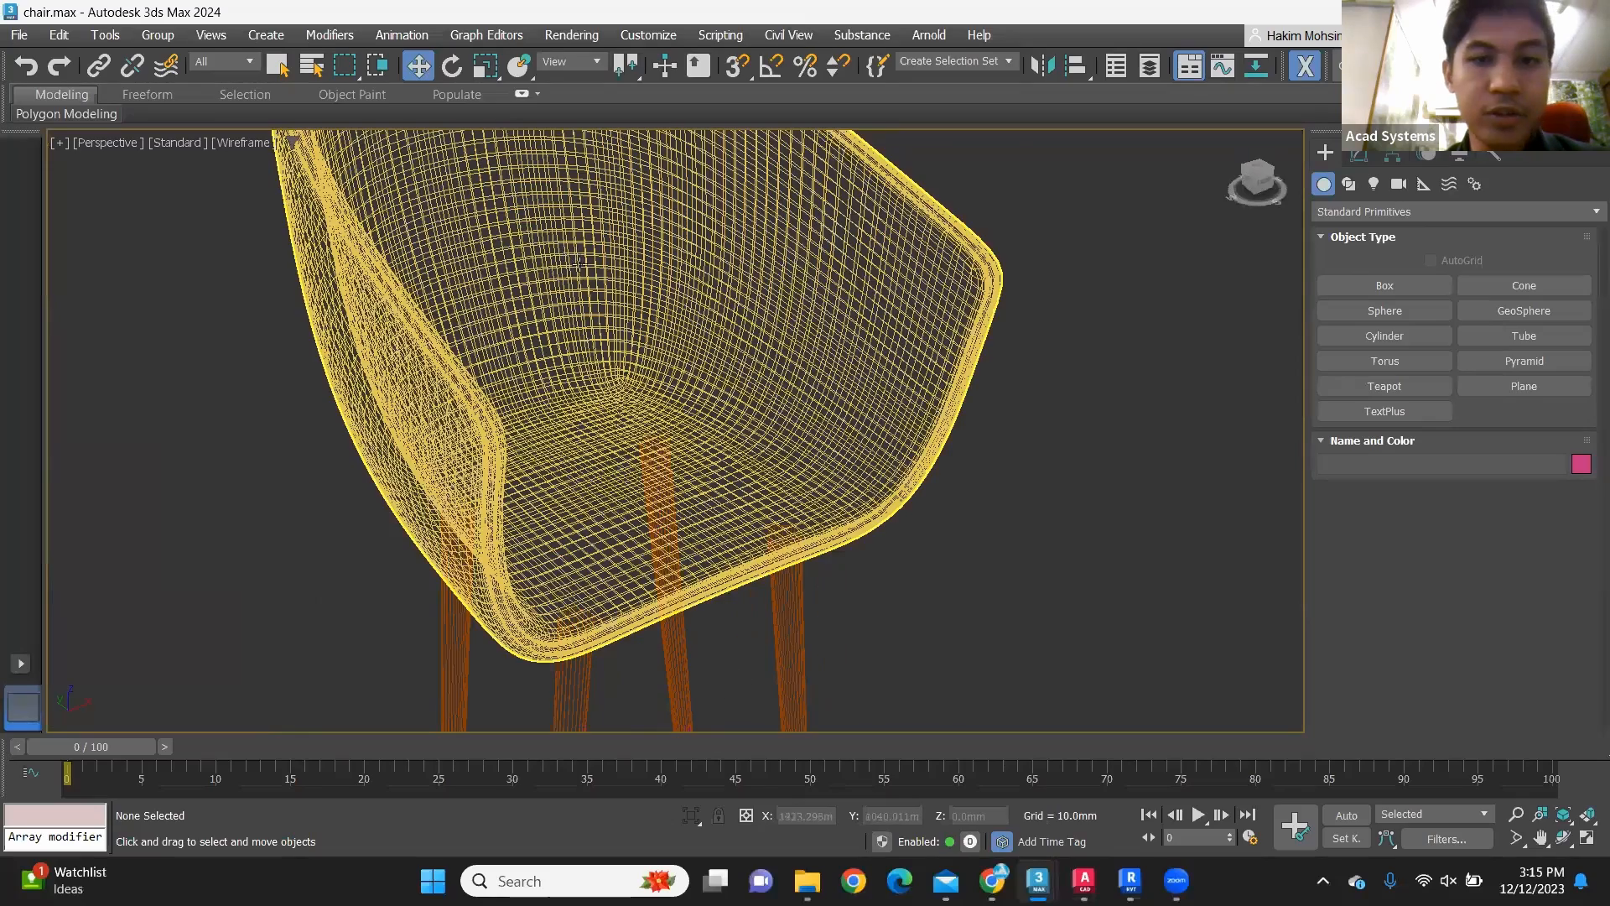
scroll(578, 268, "up", 3)
scroll(579, 268, "up", 2)
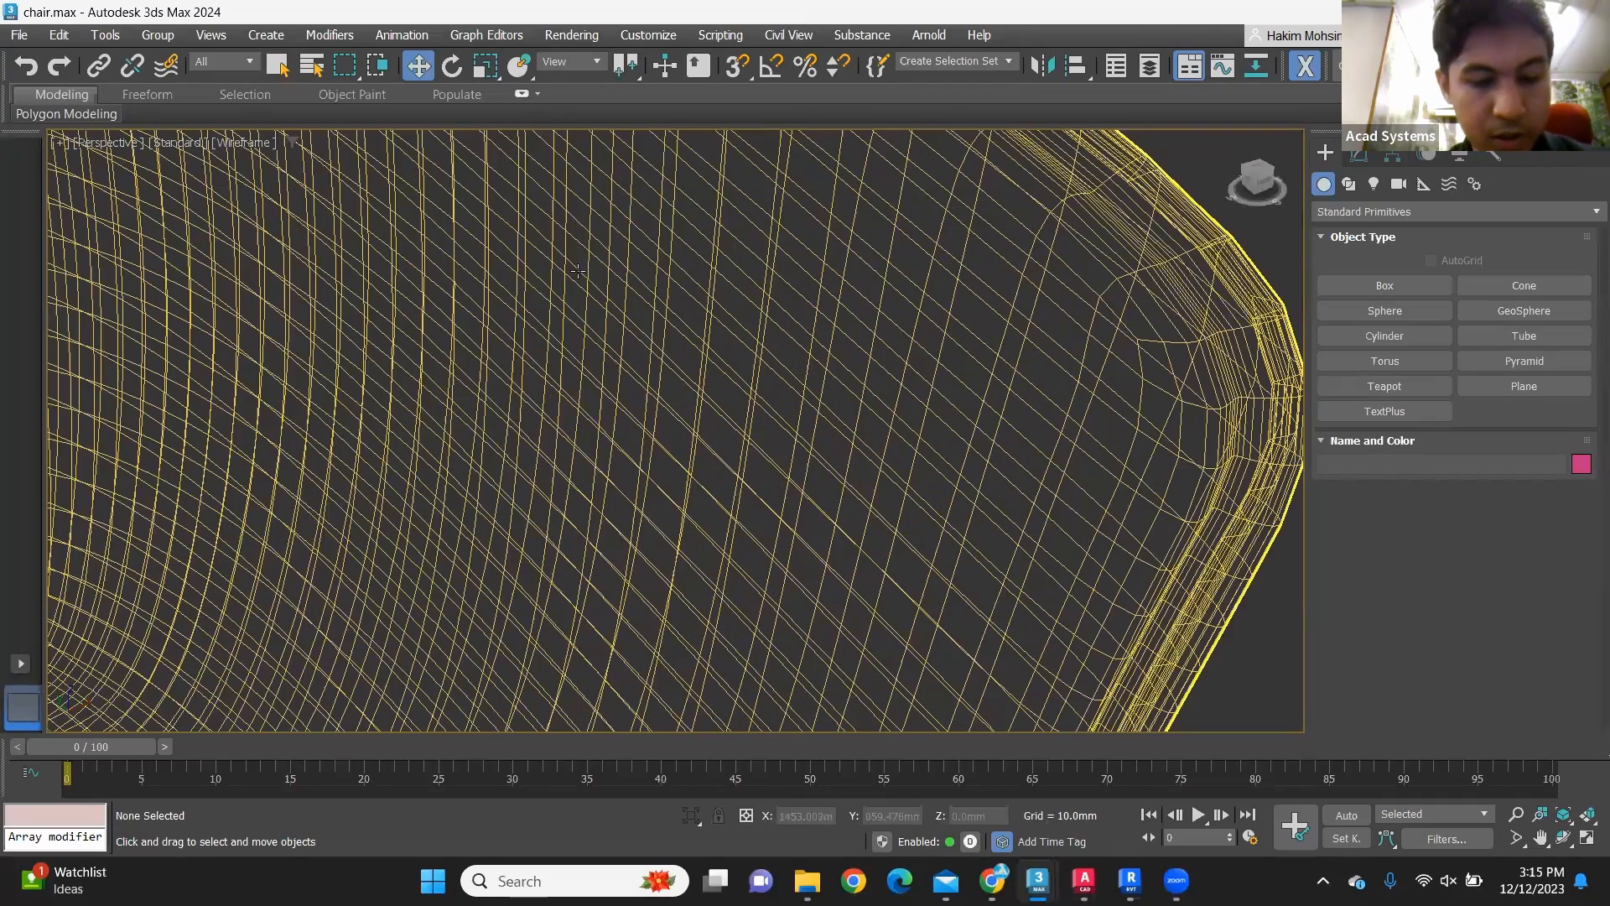
Step: Return the viewport to shaded display and turn on Edged Faces over the chair
scroll(578, 271, "down", 1)
key("F3")
scroll(755, 293, "down", 5)
key("F4")
Step: Examine the polygon edges along the seat shell's rim, inner surface and armrests from both sides
scroll(718, 300, "up", 2)
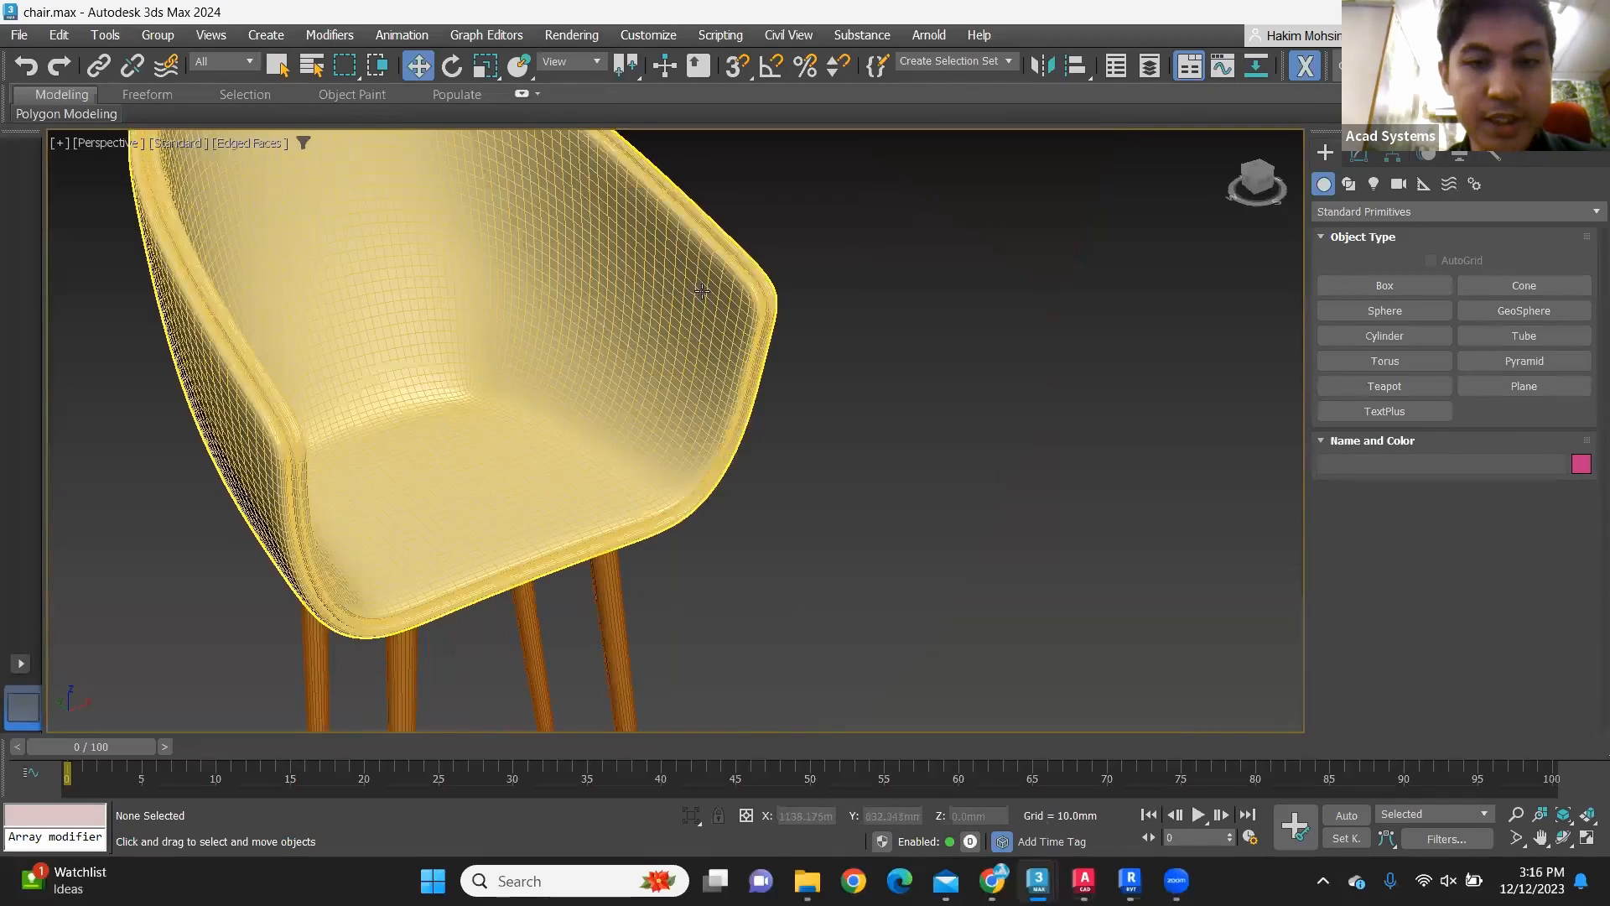
scroll(726, 349, "up", 2)
scroll(727, 349, "up", 1)
scroll(709, 293, "up", 2)
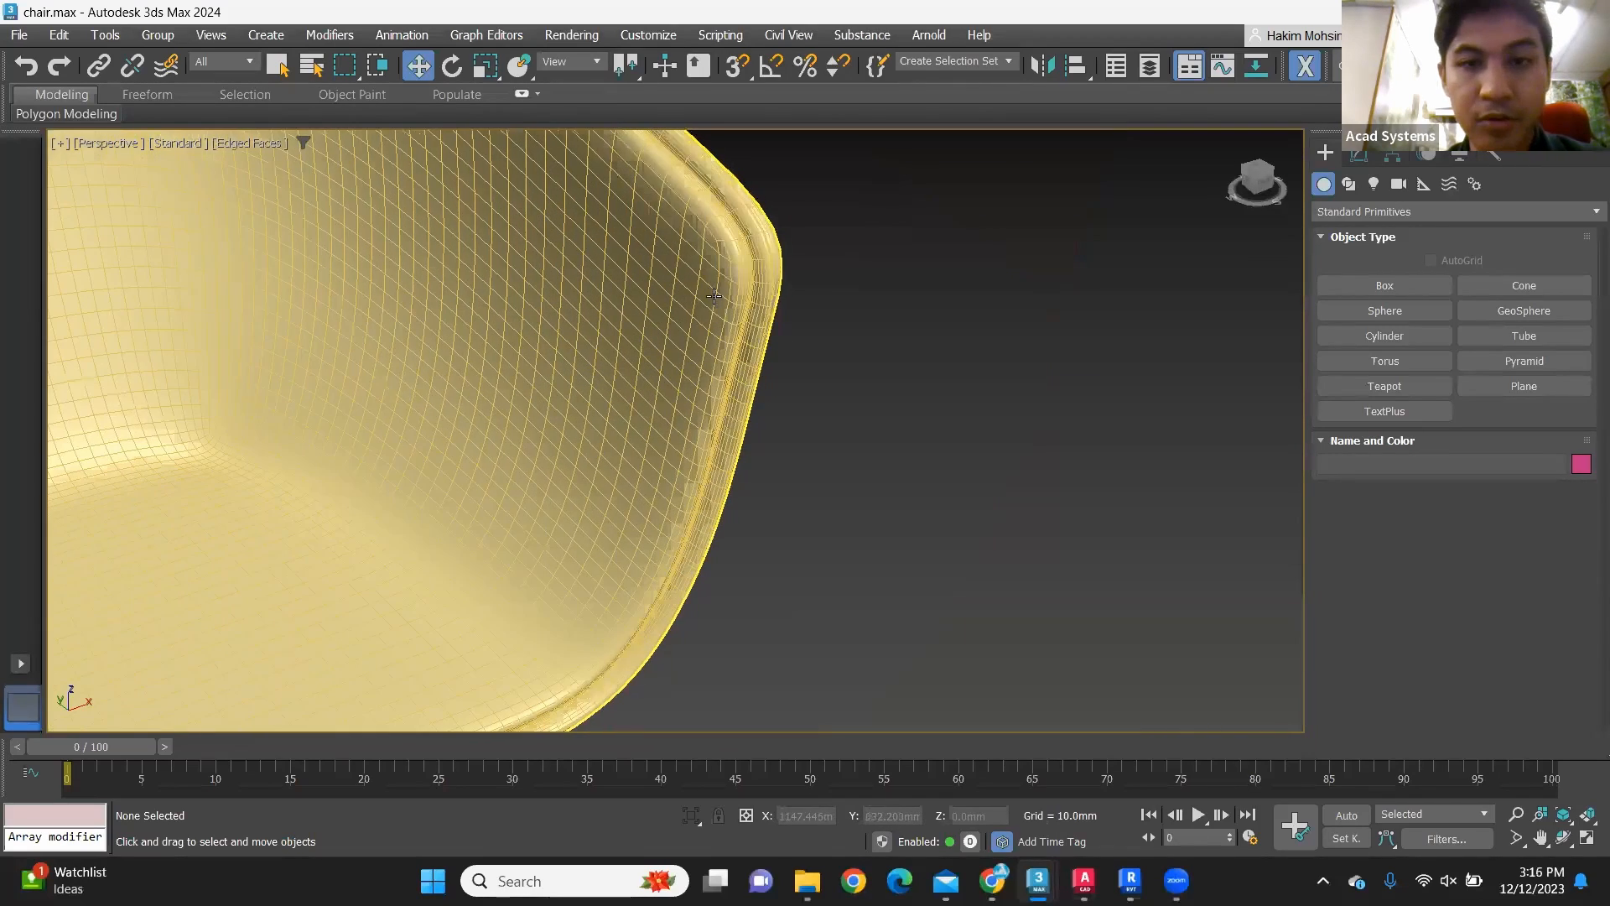
scroll(684, 256, "down", 1)
scroll(667, 269, "up", 2)
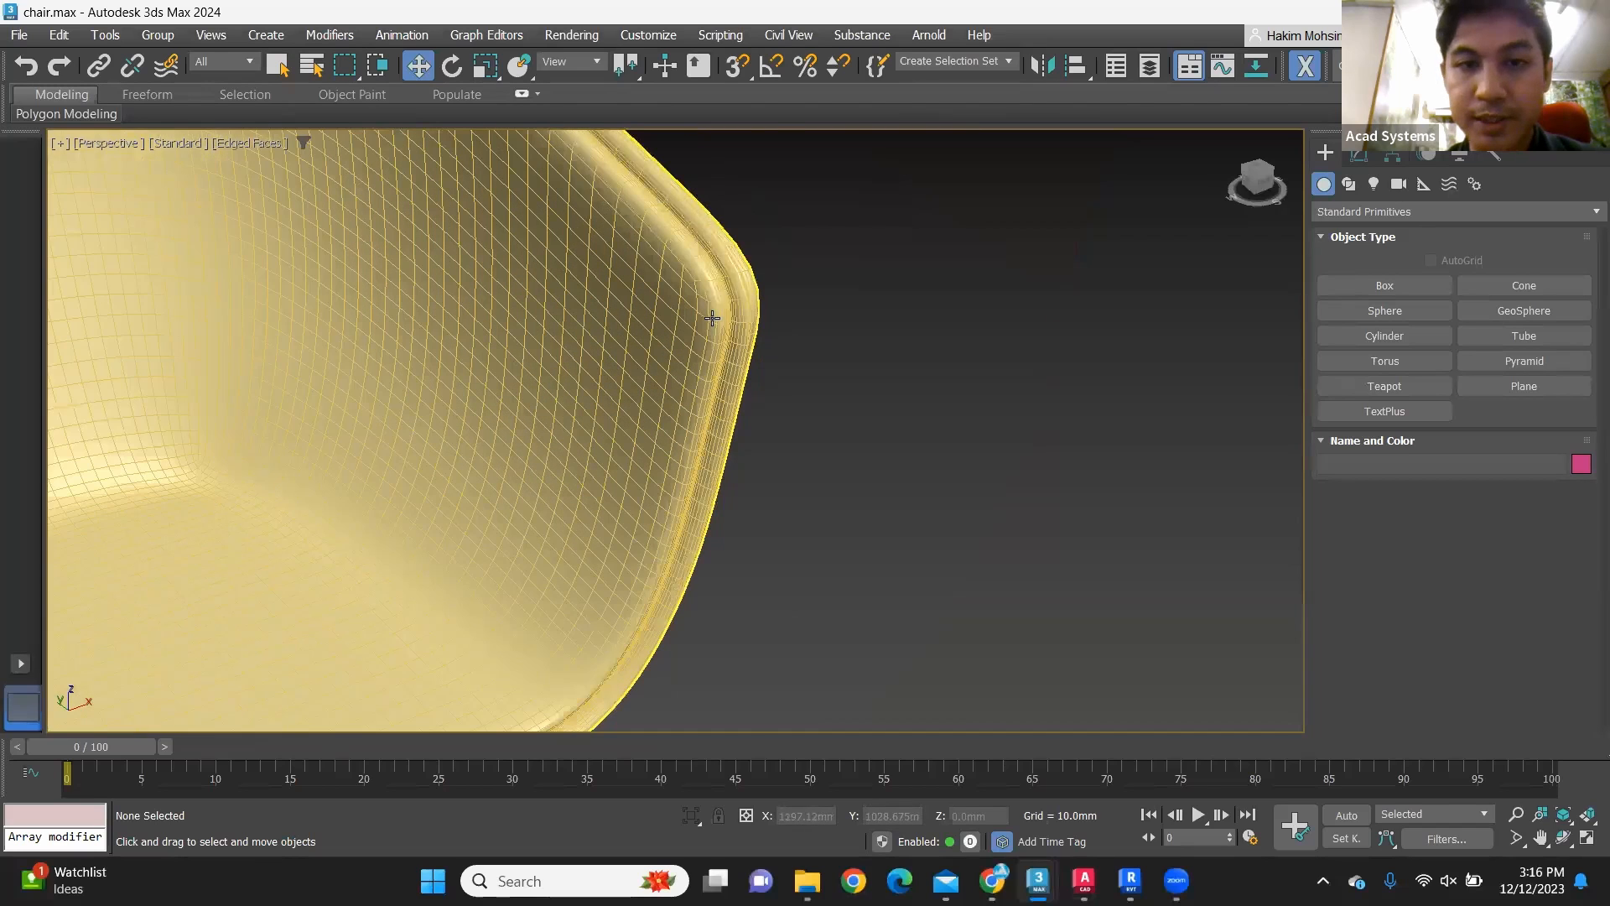
scroll(648, 377, "up", 2)
scroll(649, 376, "down", 1)
scroll(590, 349, "down", 1)
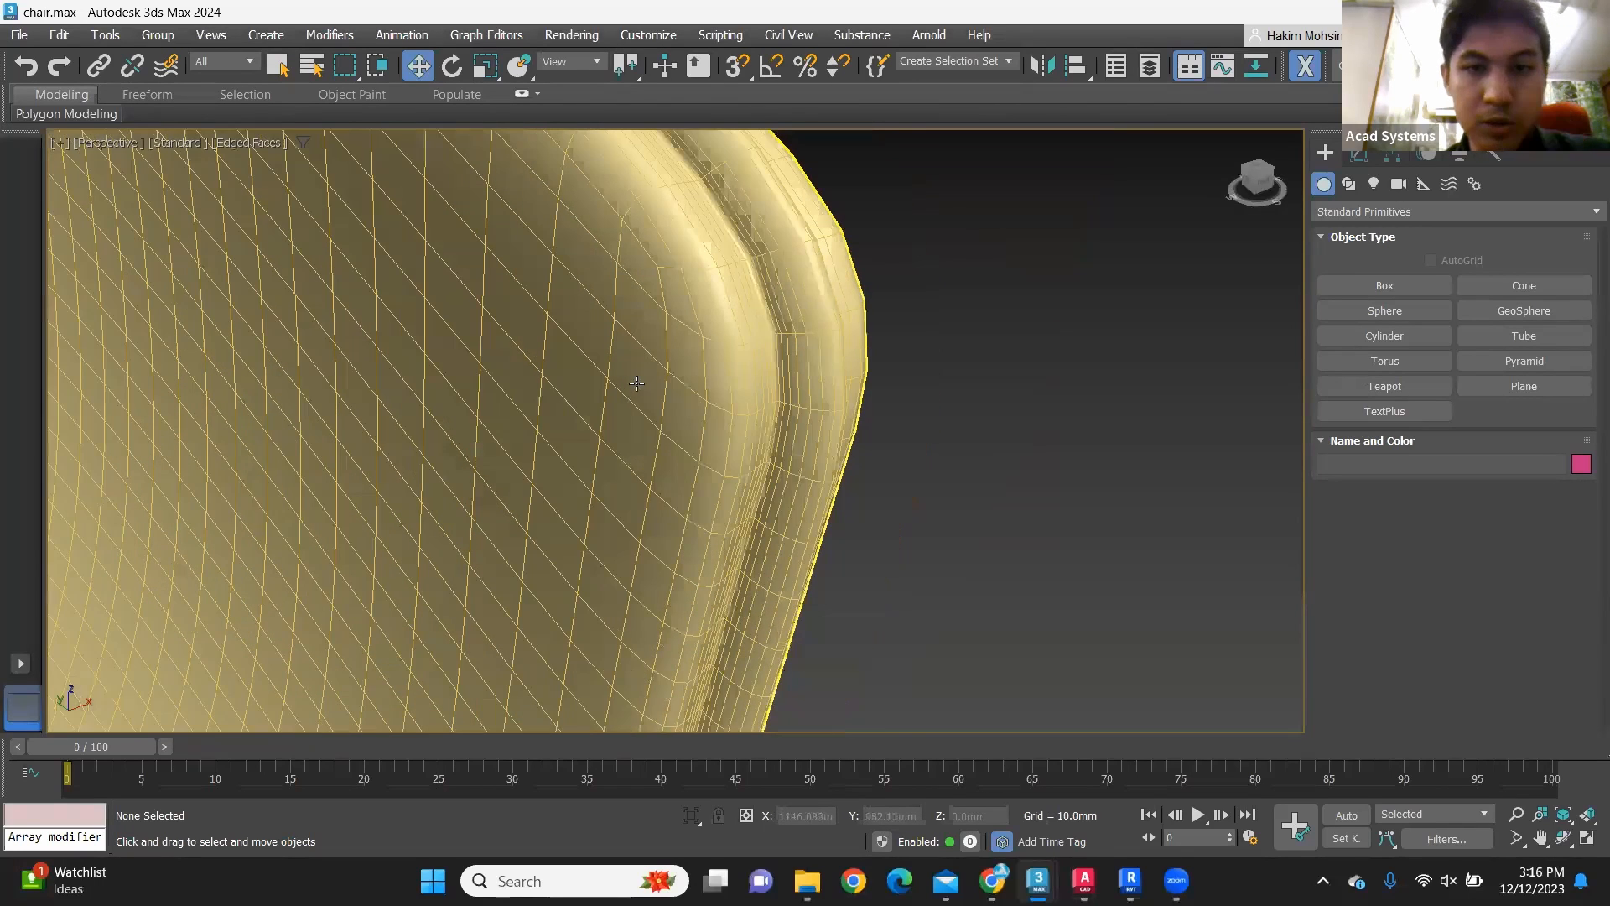
scroll(637, 411, "down", 1)
scroll(636, 410, "down", 2)
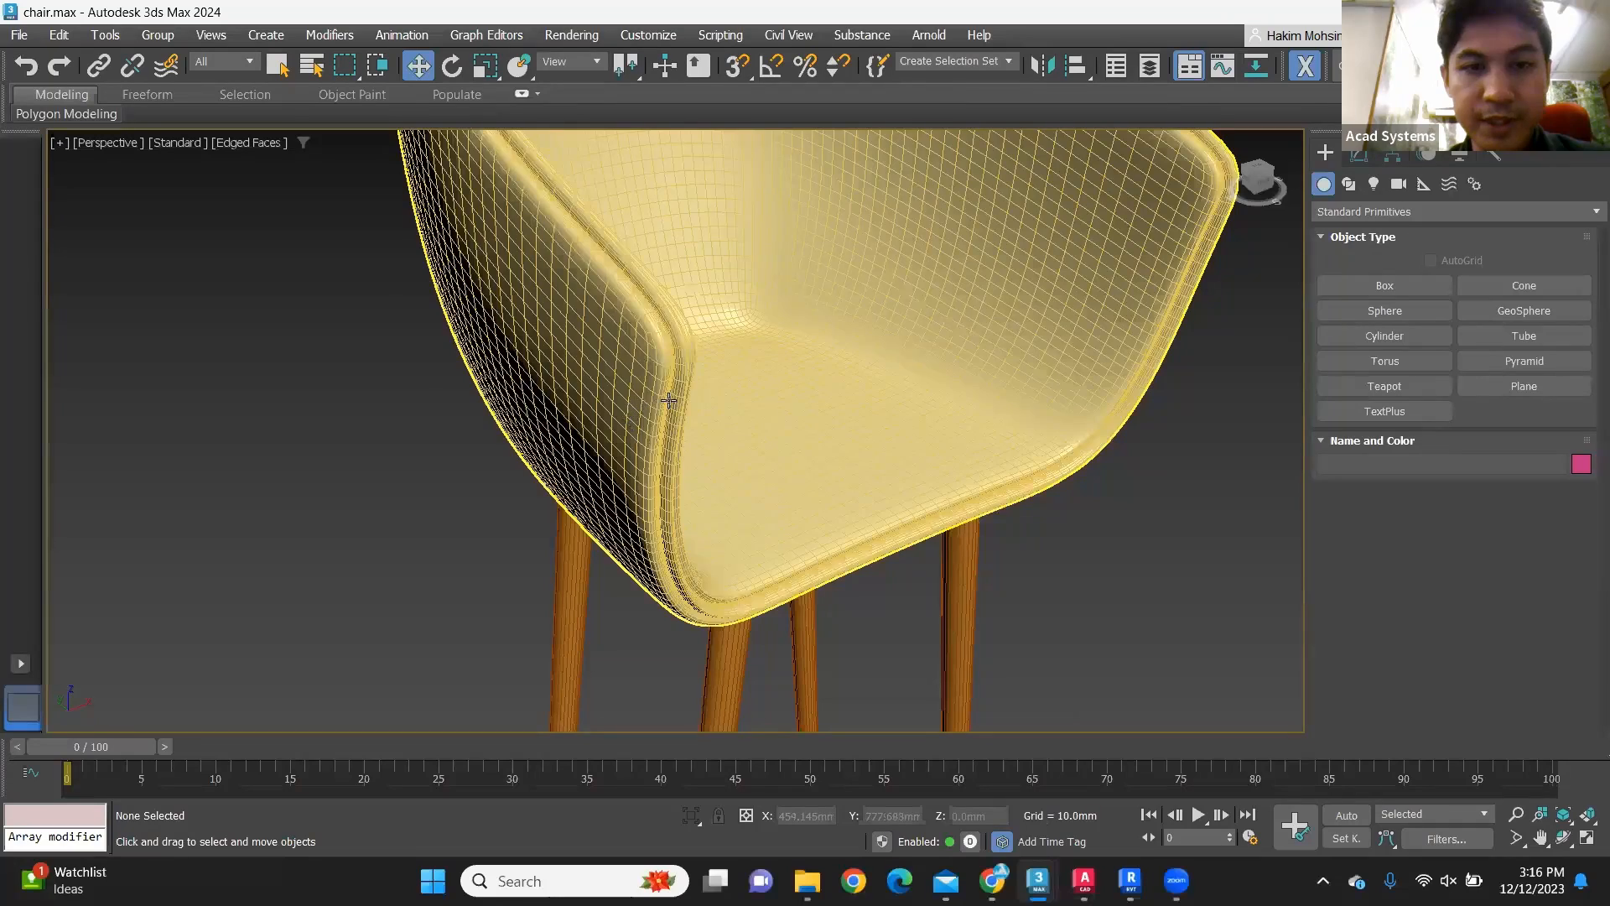
scroll(633, 382, "up", 1)
scroll(679, 450, "down", 1)
scroll(637, 344, "down", 3)
scroll(678, 428, "up", 1)
scroll(678, 428, "up", 4)
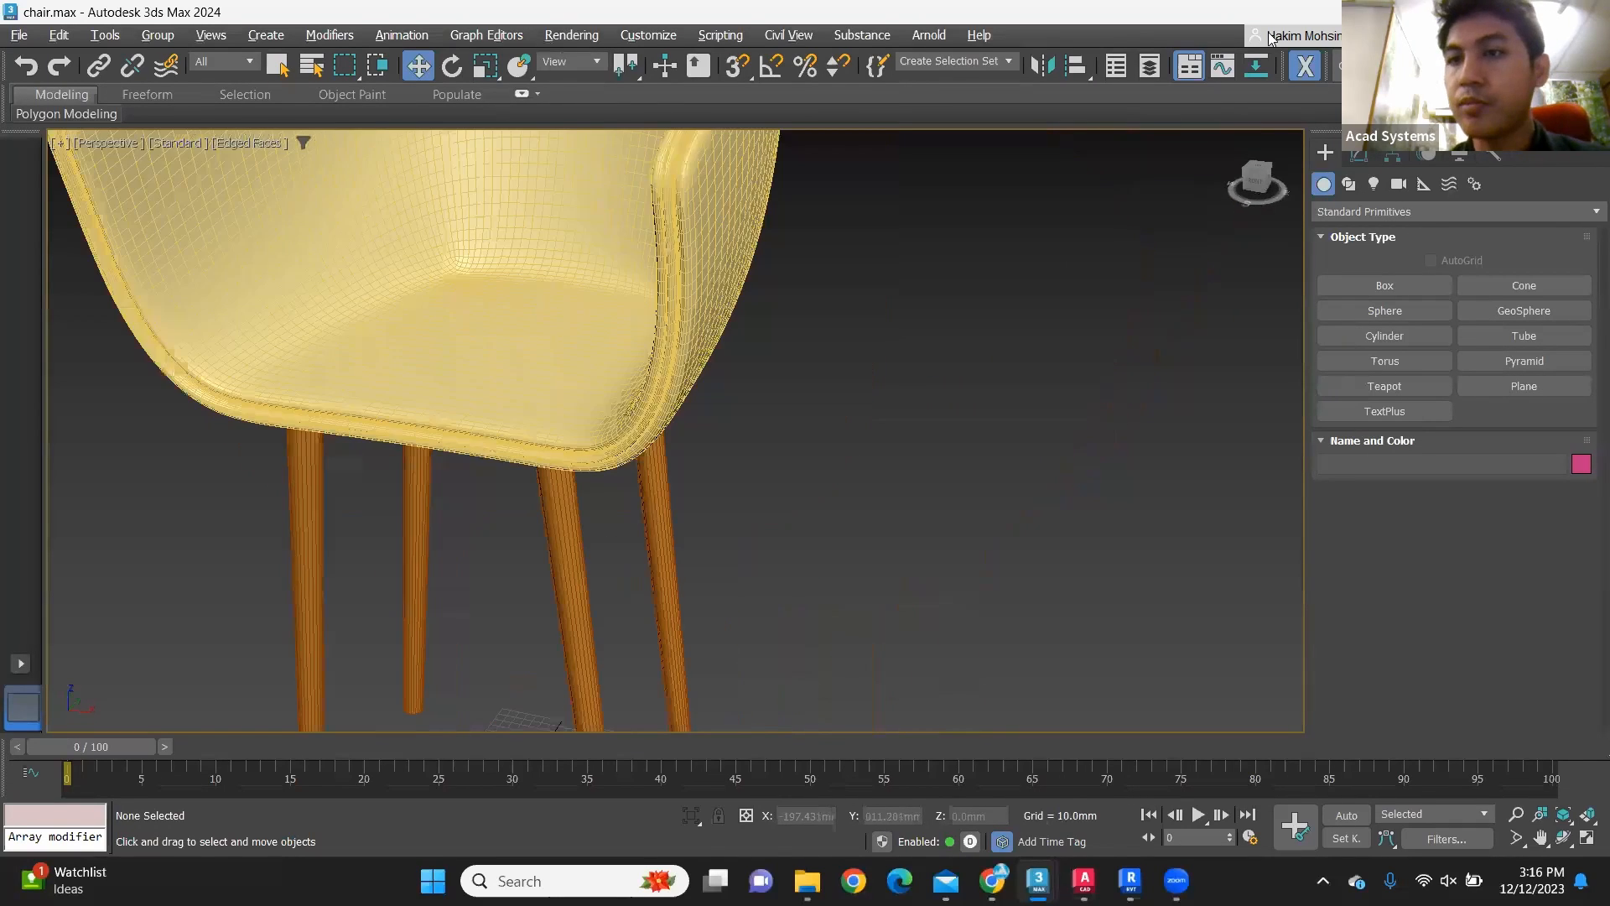
Step: Add a MultiRes modifier above TurboSmooth on the seat shell and generate its multi-resolution mesh
left_click(1360, 156)
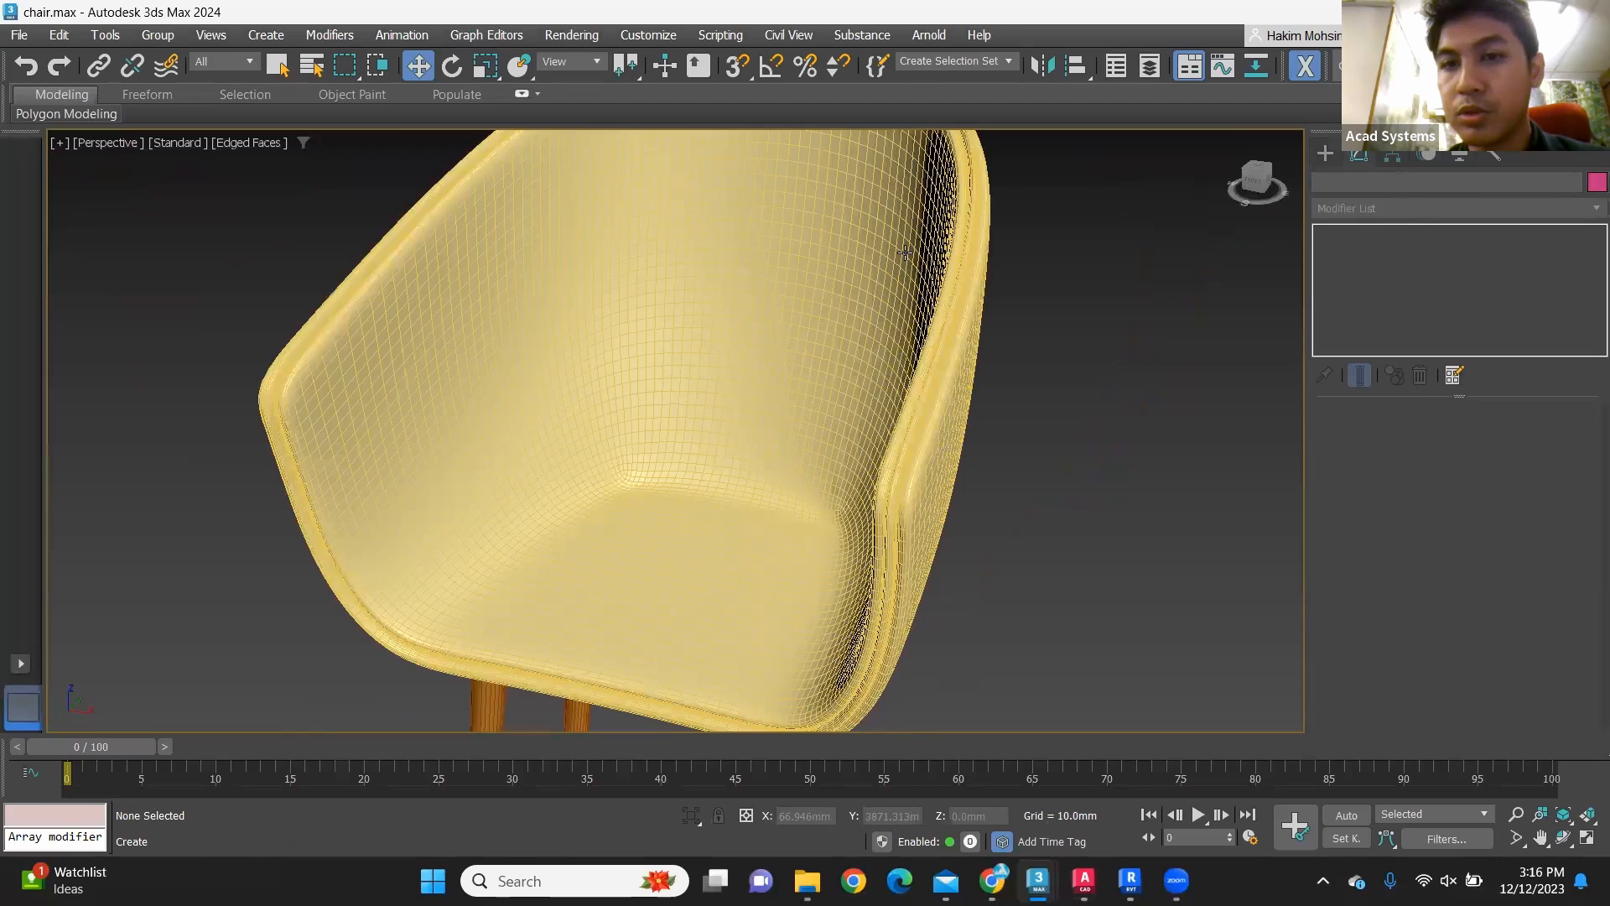
left_click(1326, 153)
left_click(953, 232)
left_click(1356, 158)
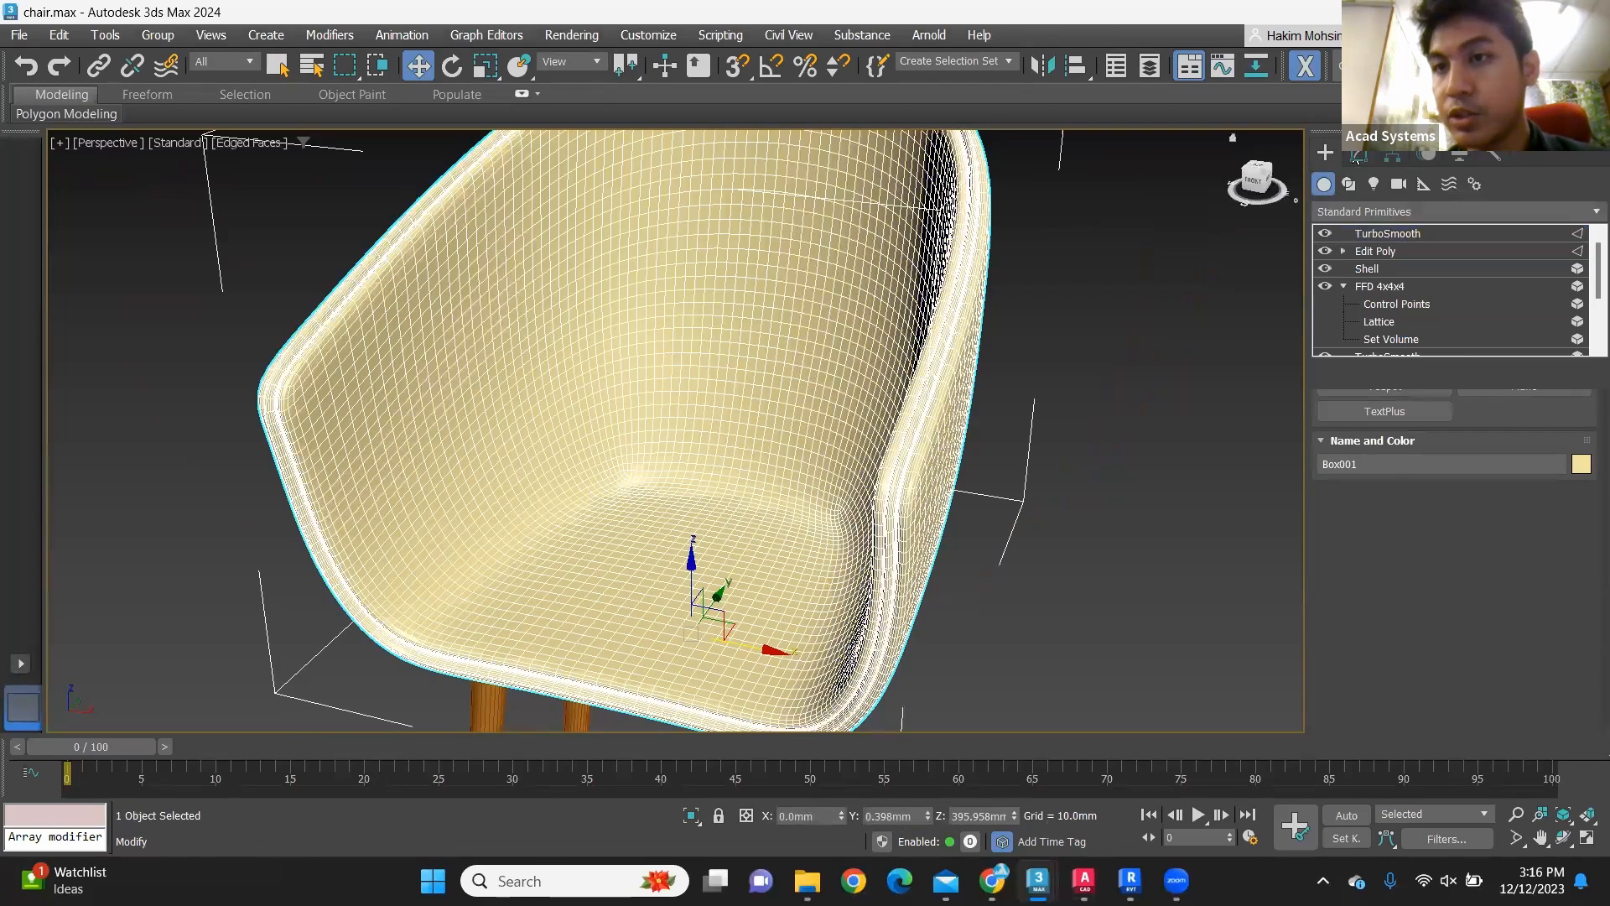
left_click(1390, 207)
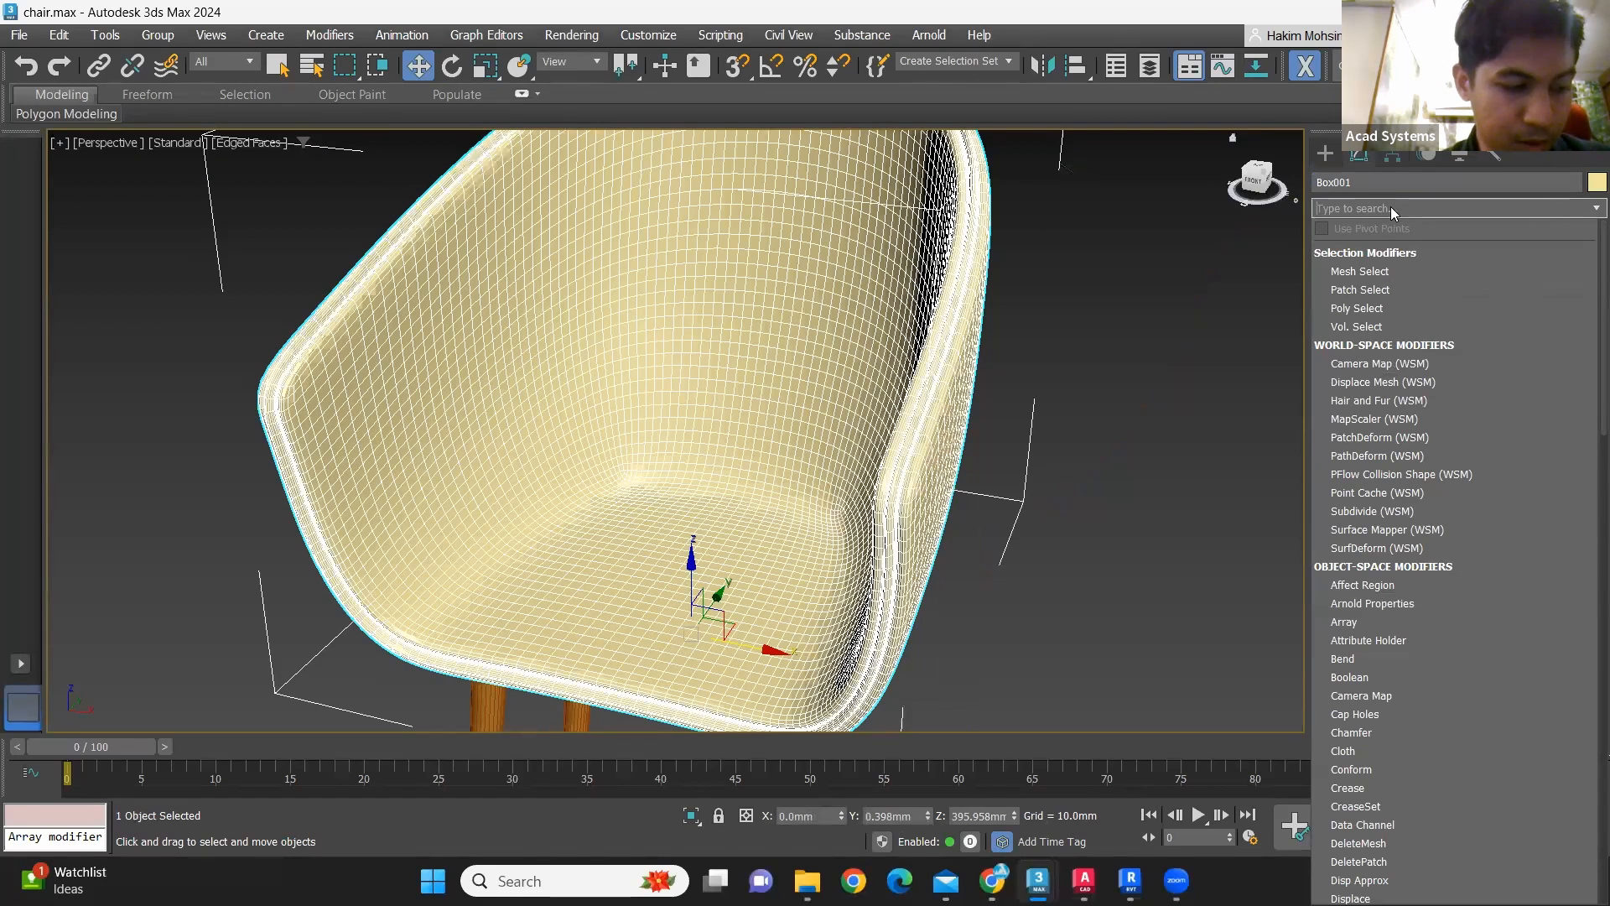
type("multi")
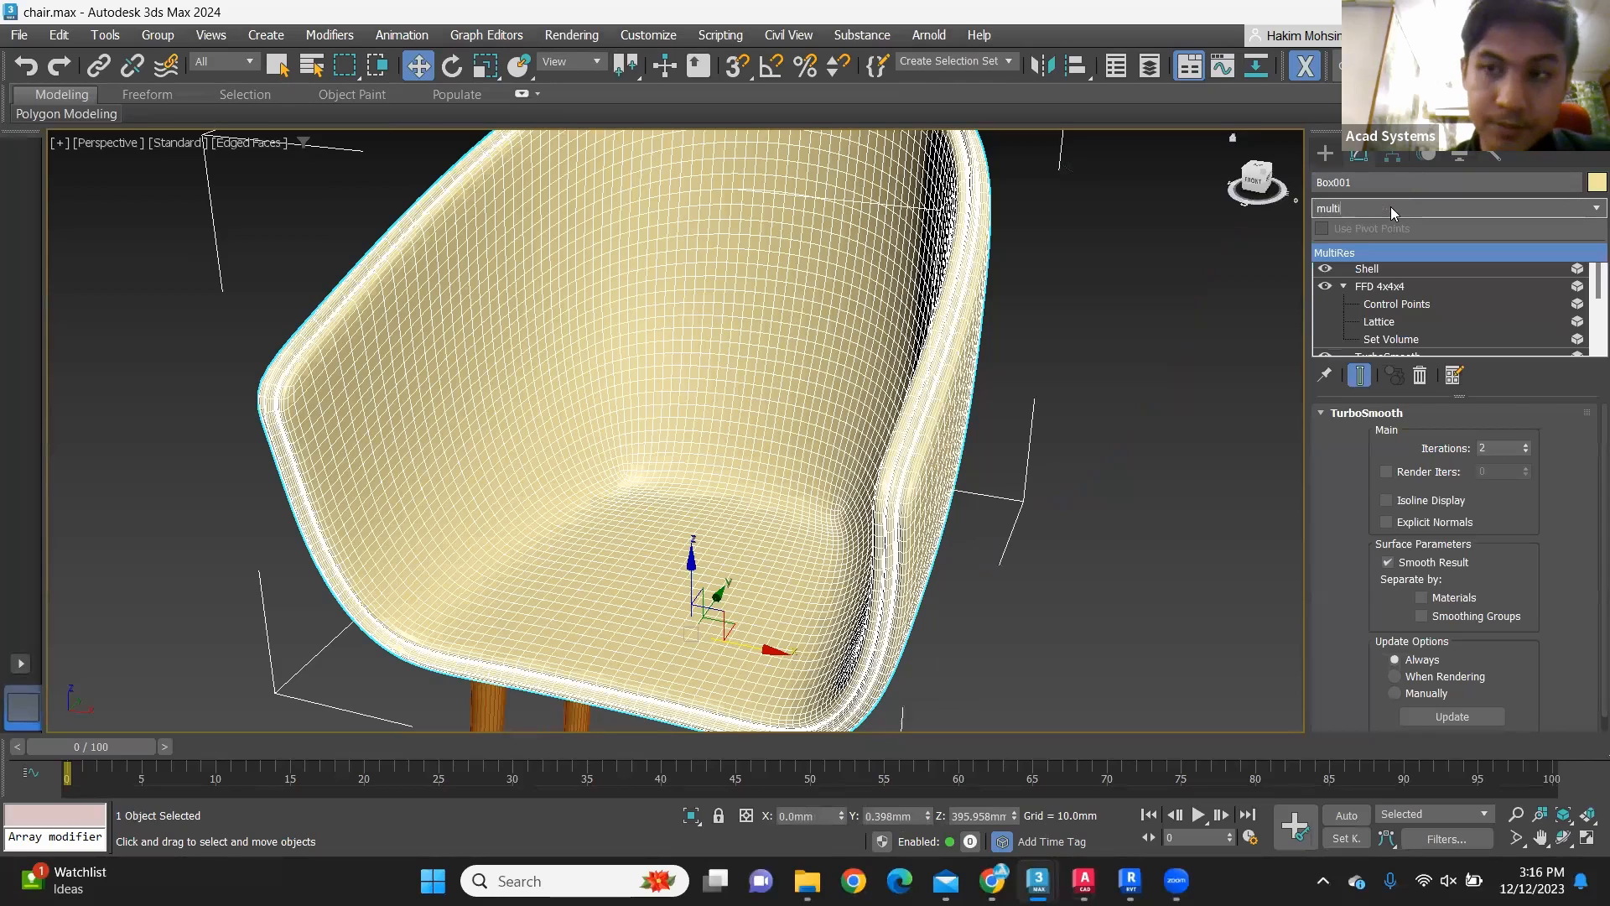
left_click(1361, 252)
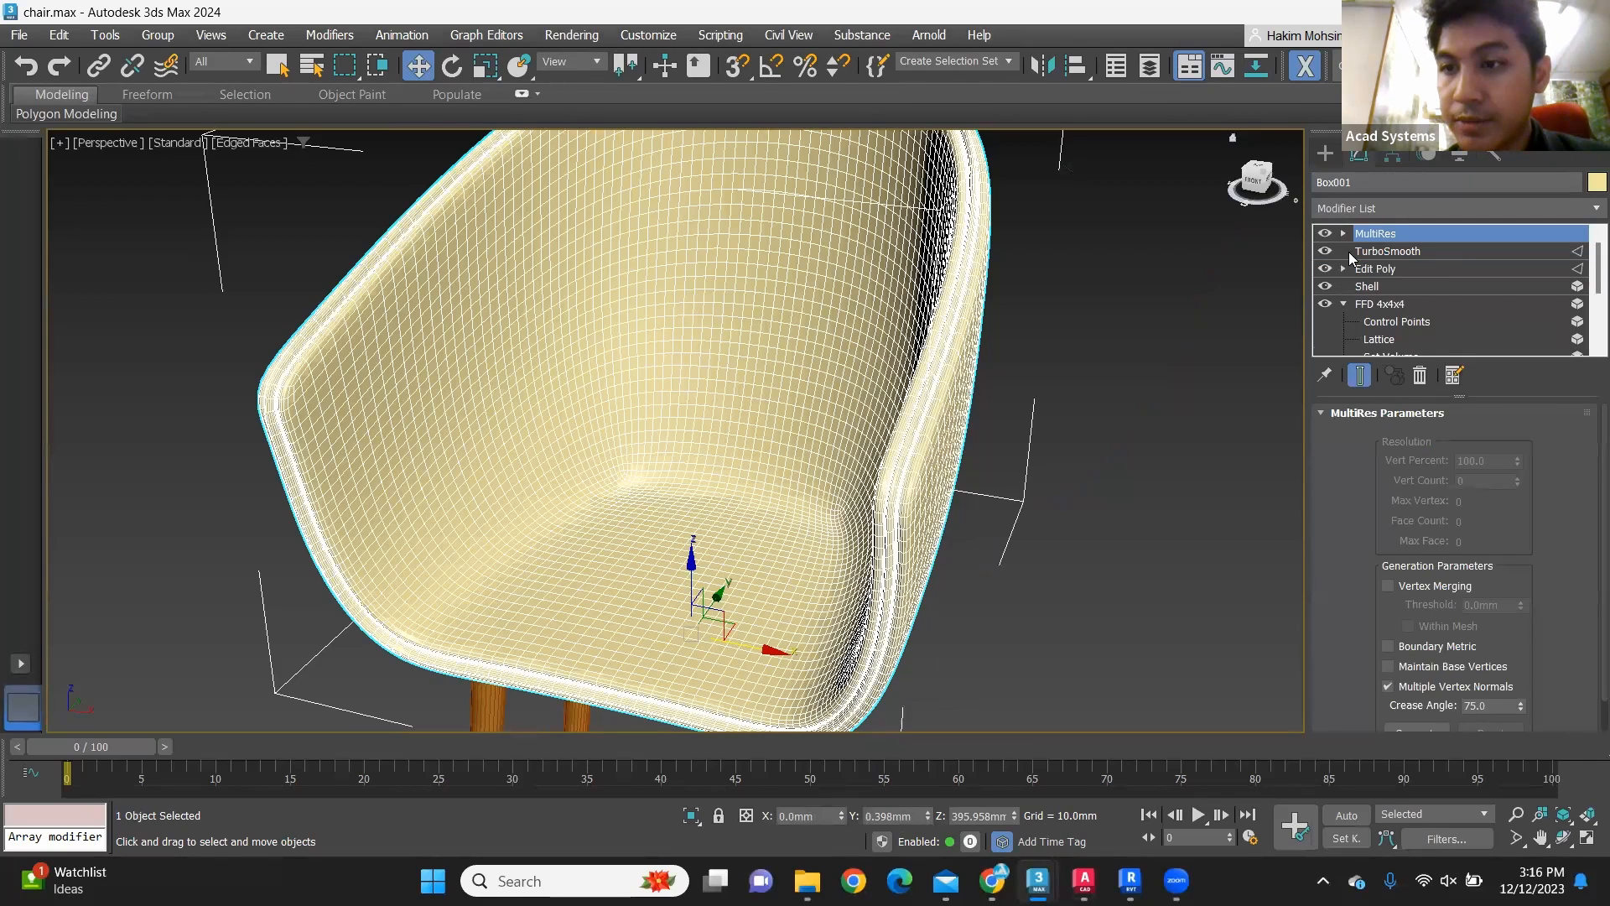
scroll(1460, 526, "down", 1)
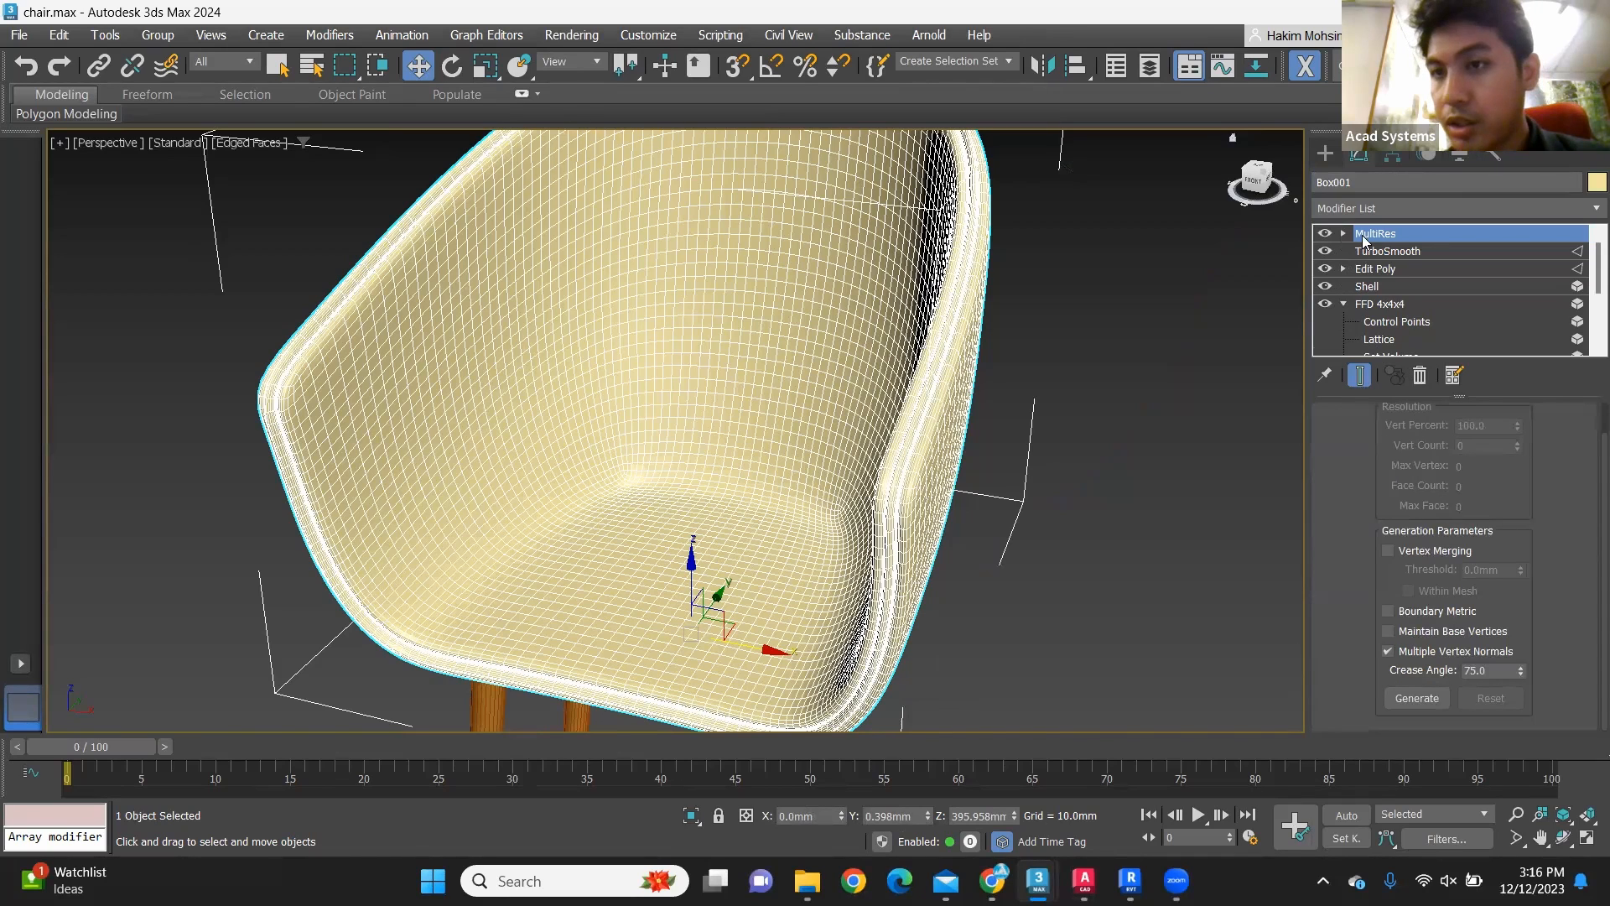
left_click(1426, 698)
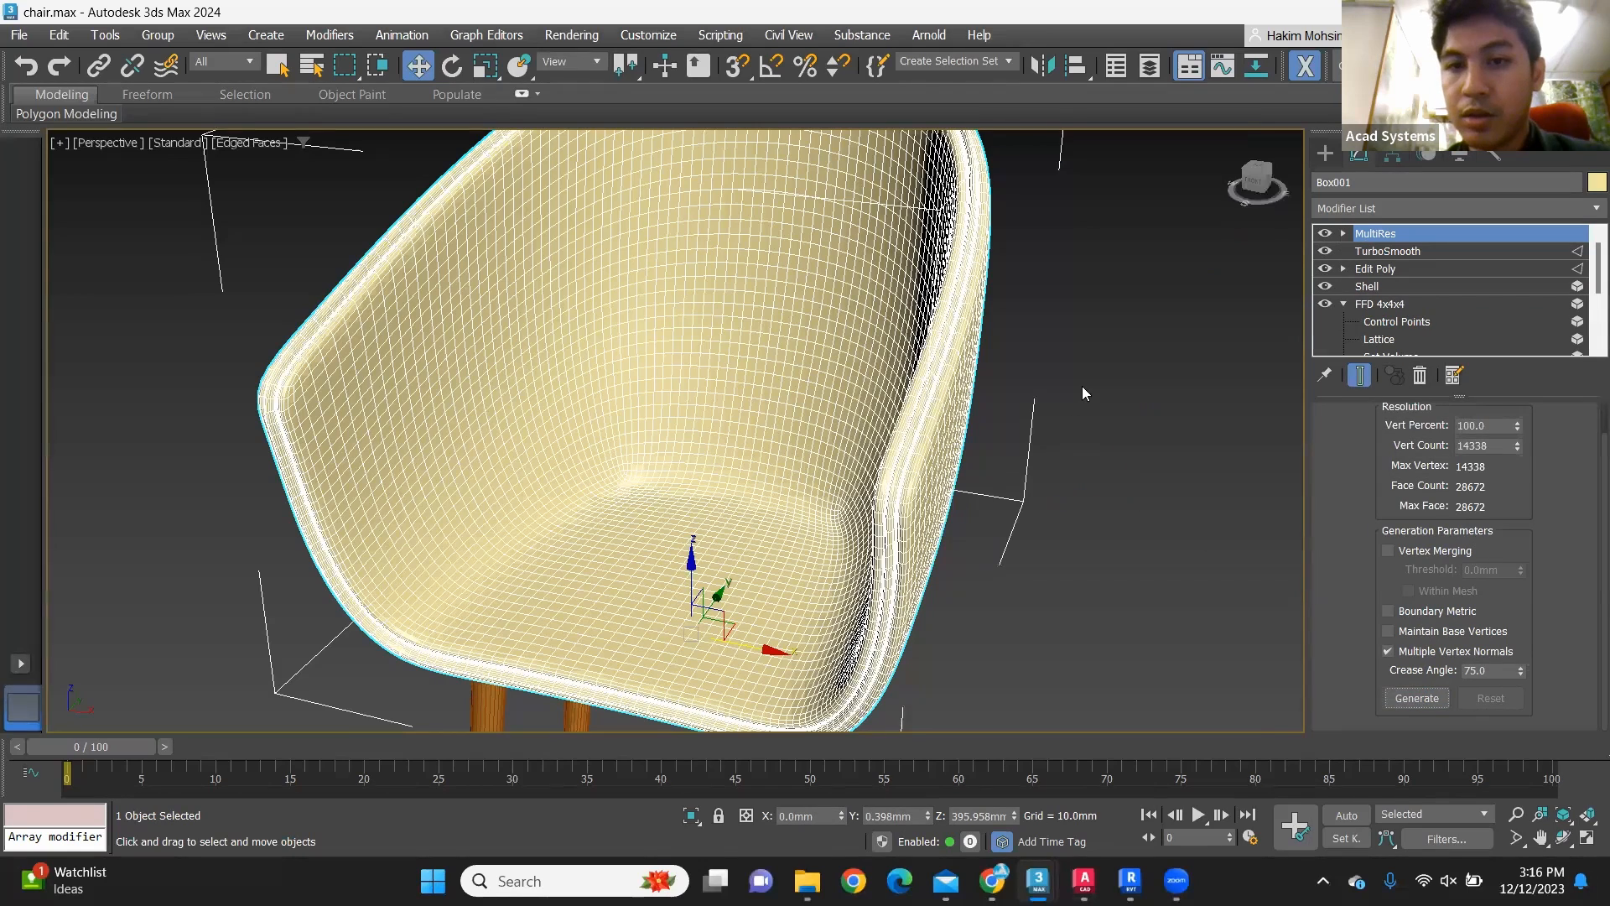
Step: Reduce the seat shell's MultiRes Vert Percent to 82 and check the thinned mesh up close
scroll(995, 468, "down", 5)
scroll(996, 468, "up", 2)
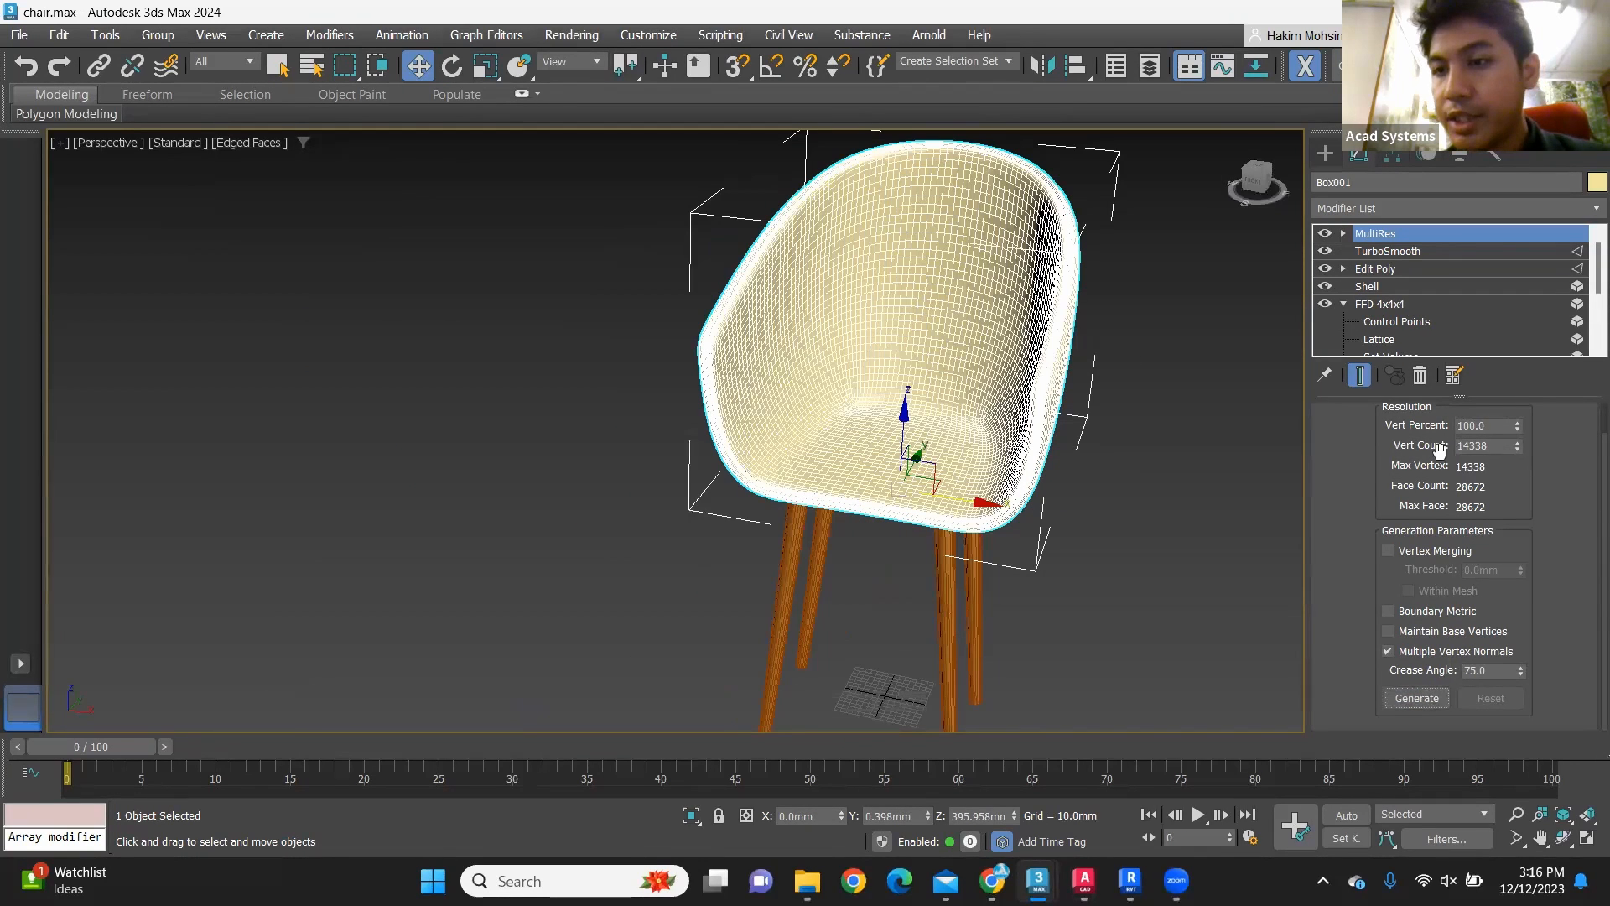
scroll(1366, 434, "up", 2)
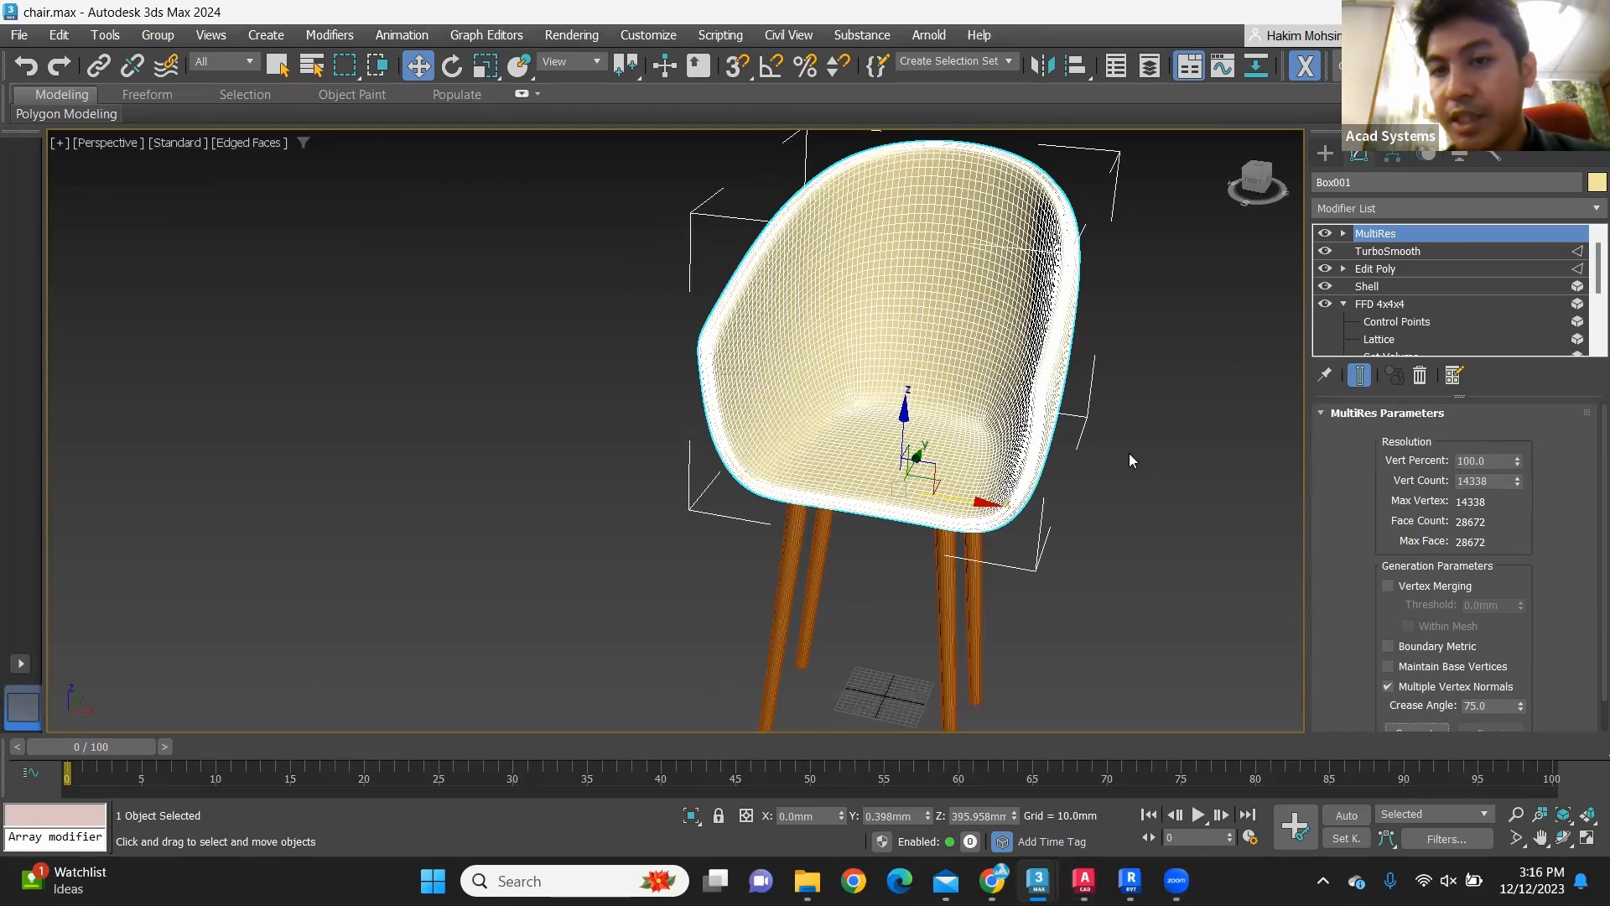
scroll(1057, 414, "up", 2)
scroll(1040, 419, "up", 3)
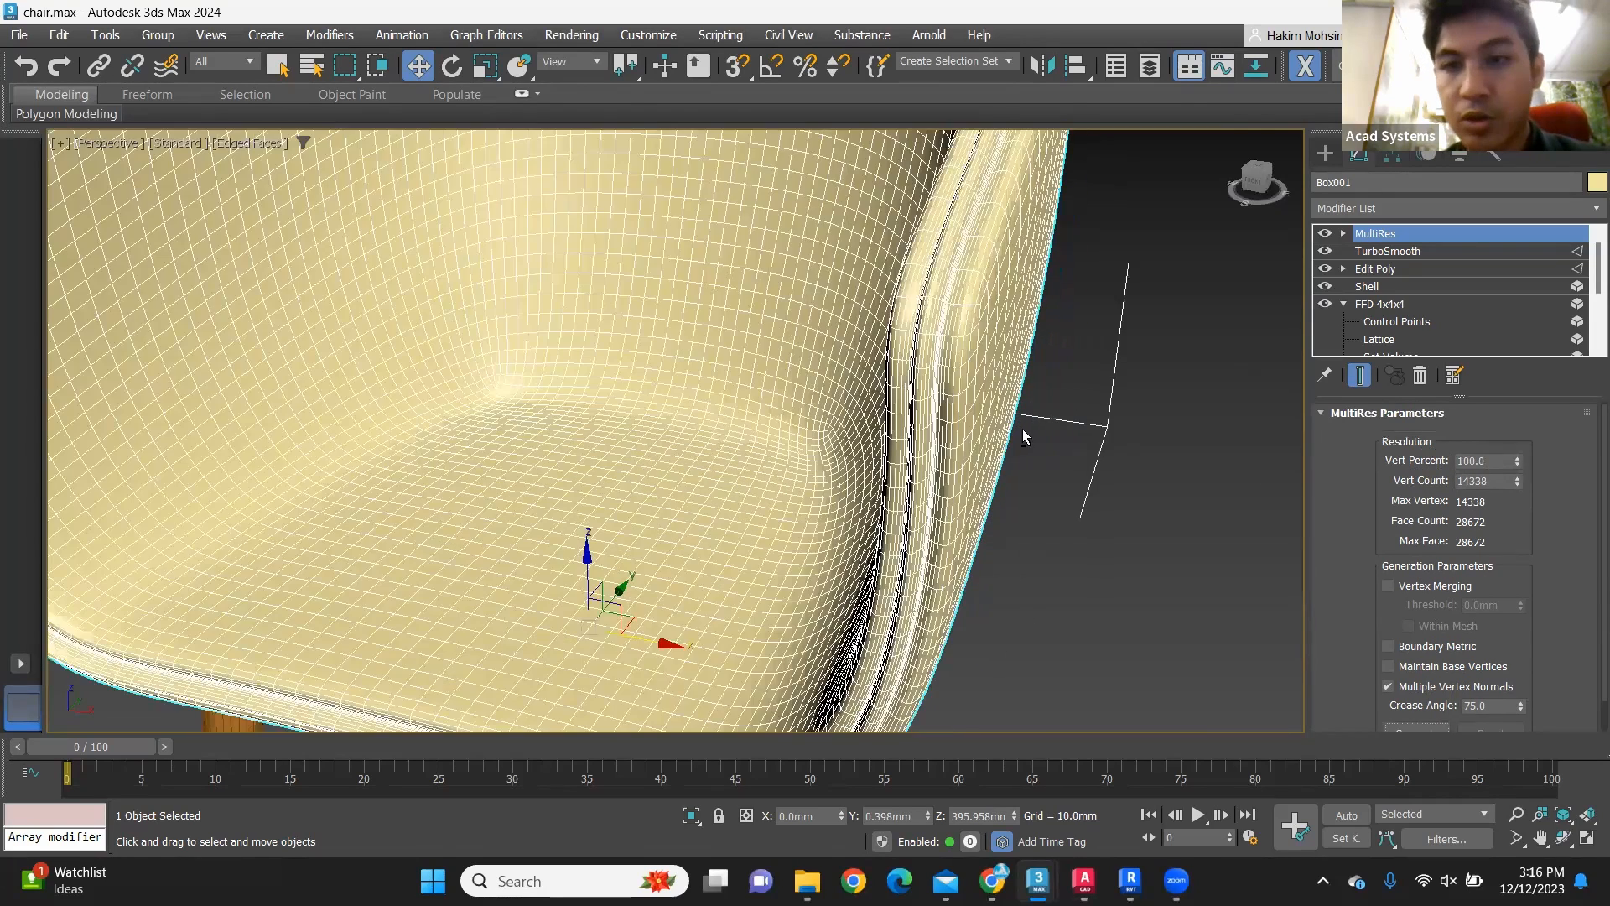
scroll(998, 361, "down", 4)
scroll(1006, 378, "down", 3)
middle_click_drag(1023, 378, 980, 369, "alt")
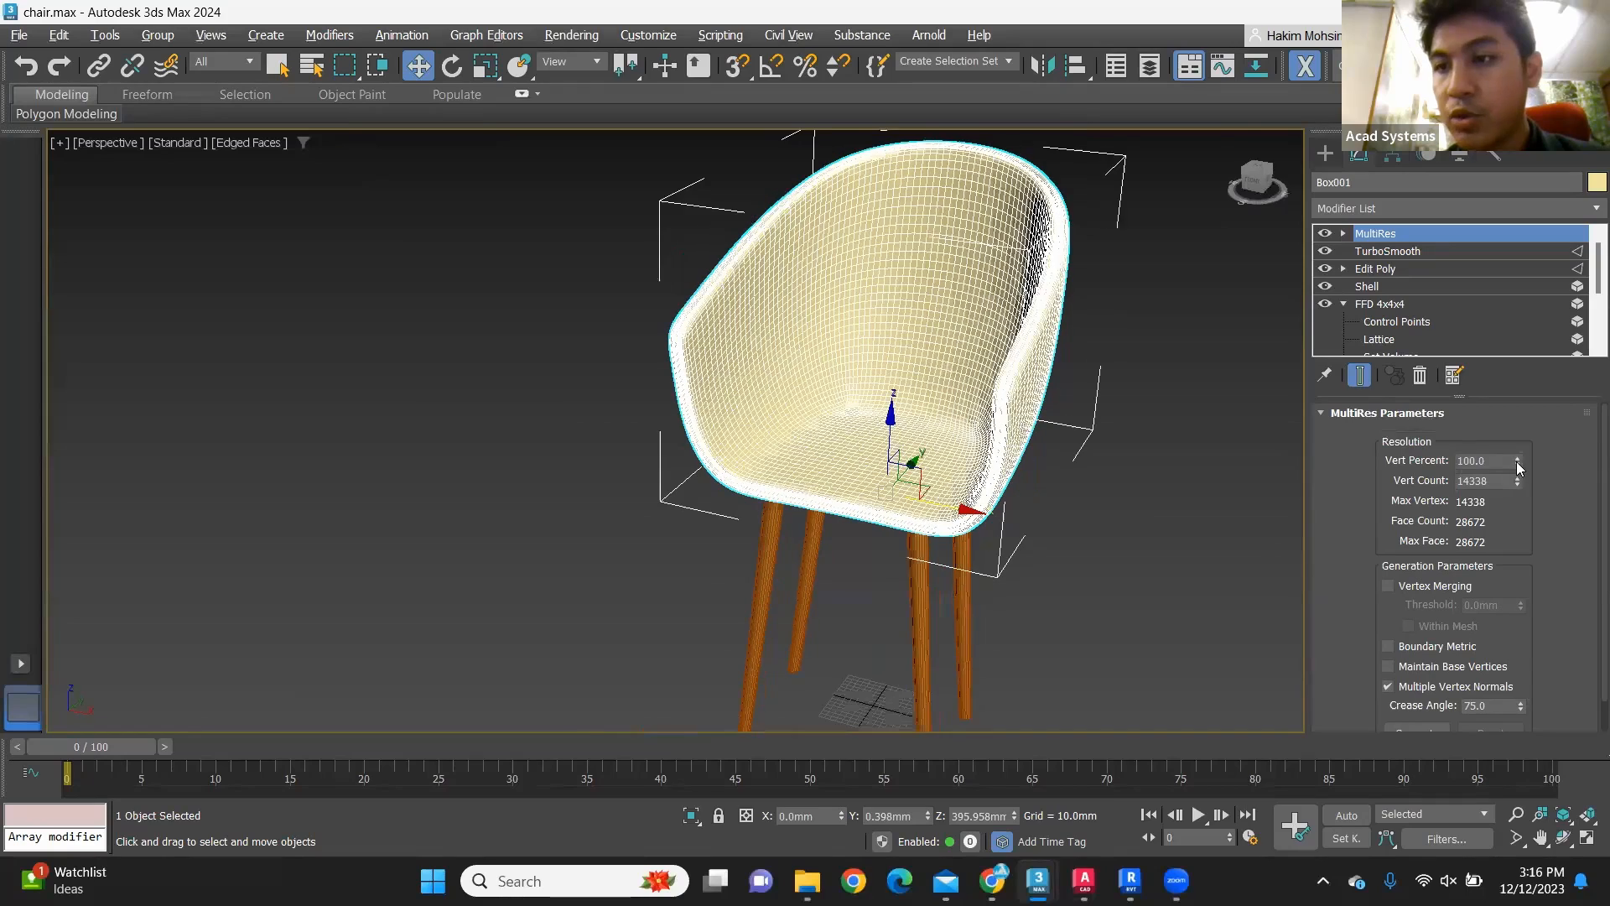
scroll(979, 369, "up", 3)
left_click_drag(1518, 471, 1518, 488)
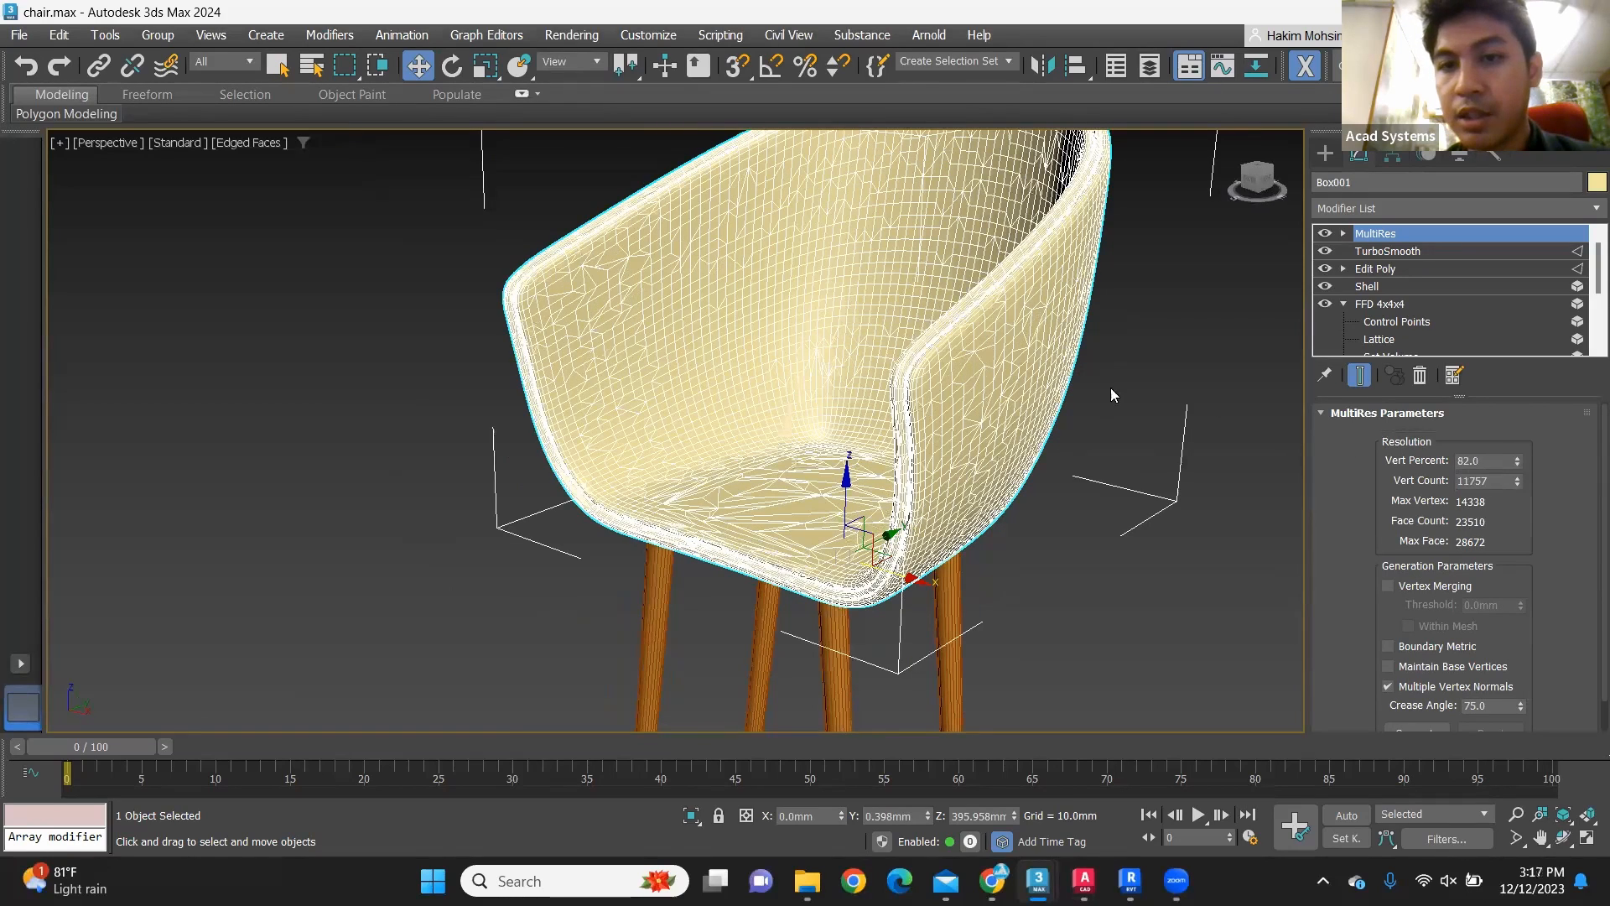
scroll(1003, 389, "up", 2)
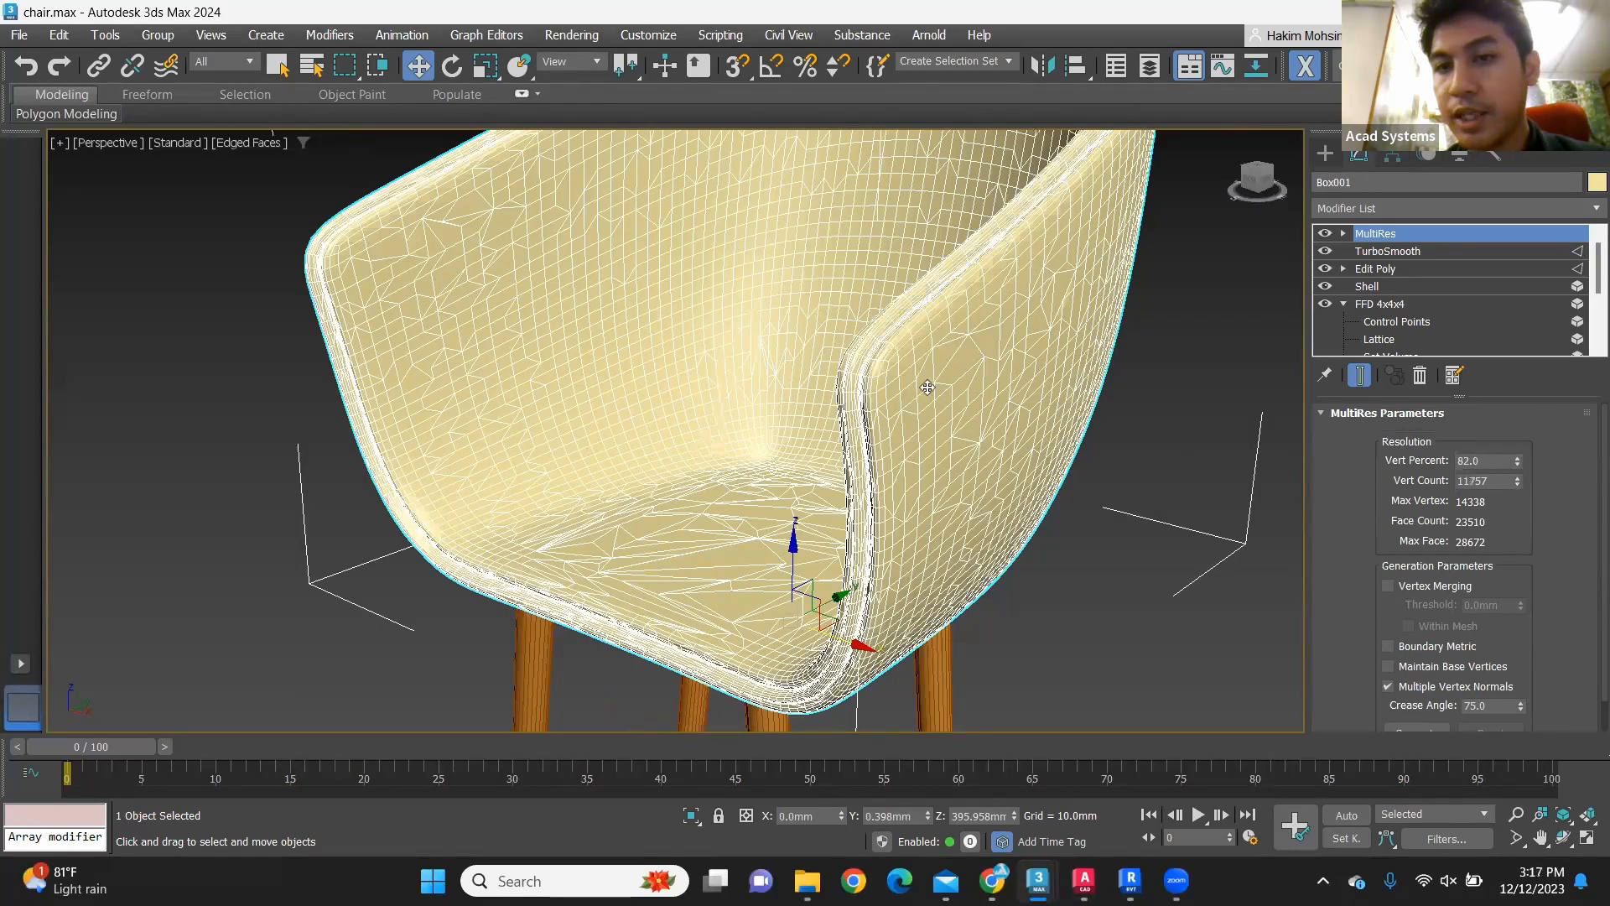
scroll(921, 385, "up", 3)
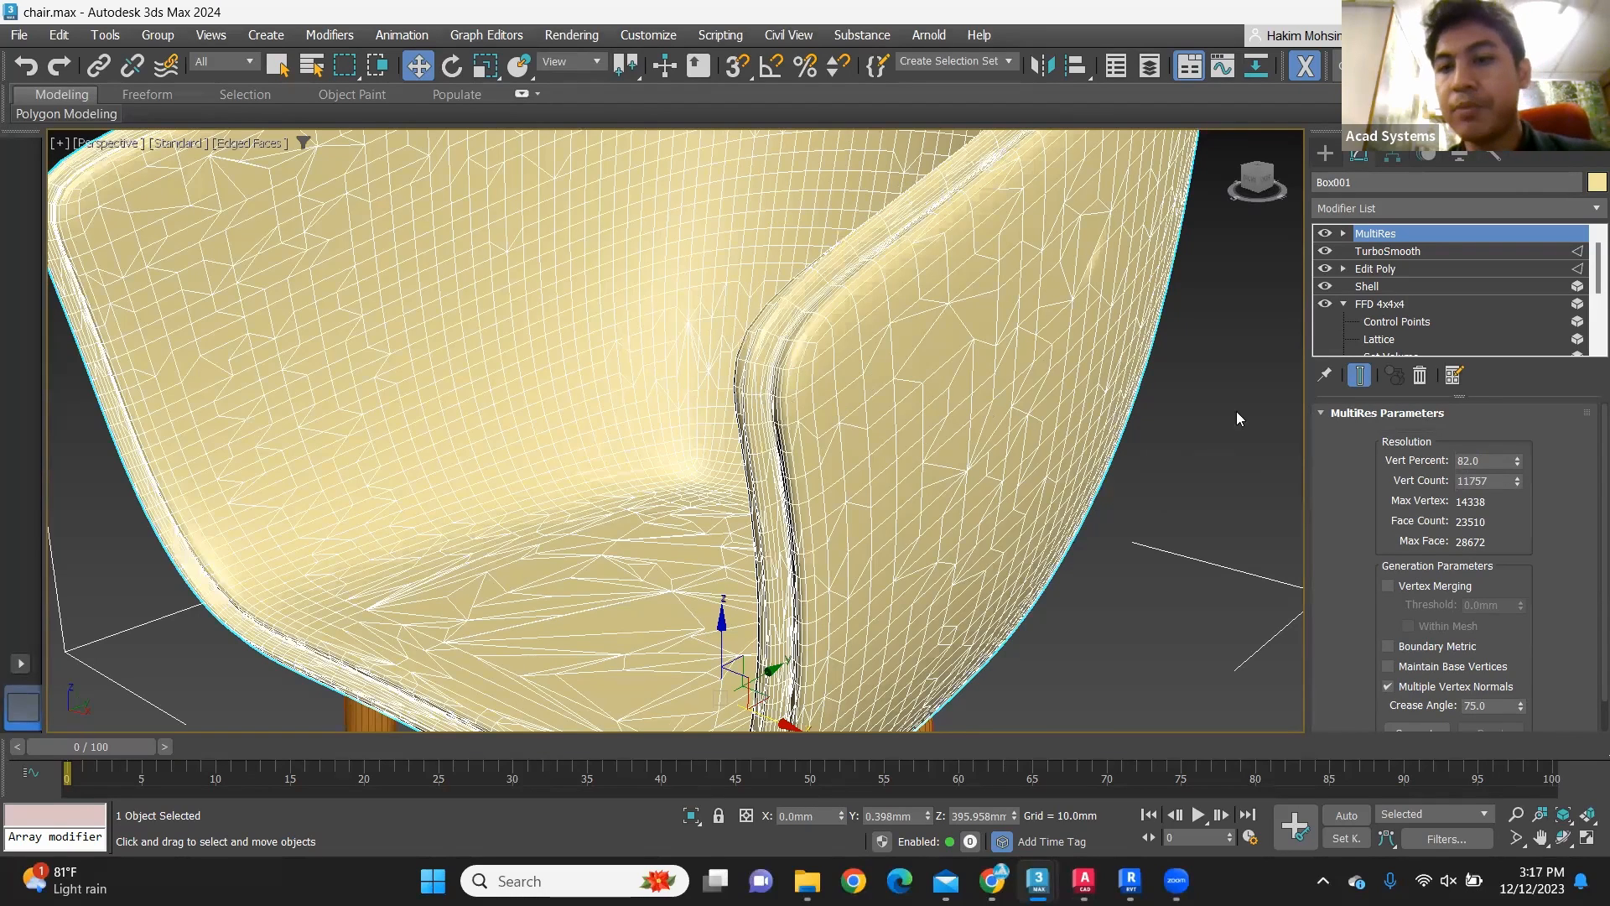
Step: Lower the seat shell's MultiRes Vert Percent to 36.08 and inspect the shape of the simplified shell
left_click_drag(1518, 463, 1517, 480)
left_click_drag(1515, 483, 1513, 511)
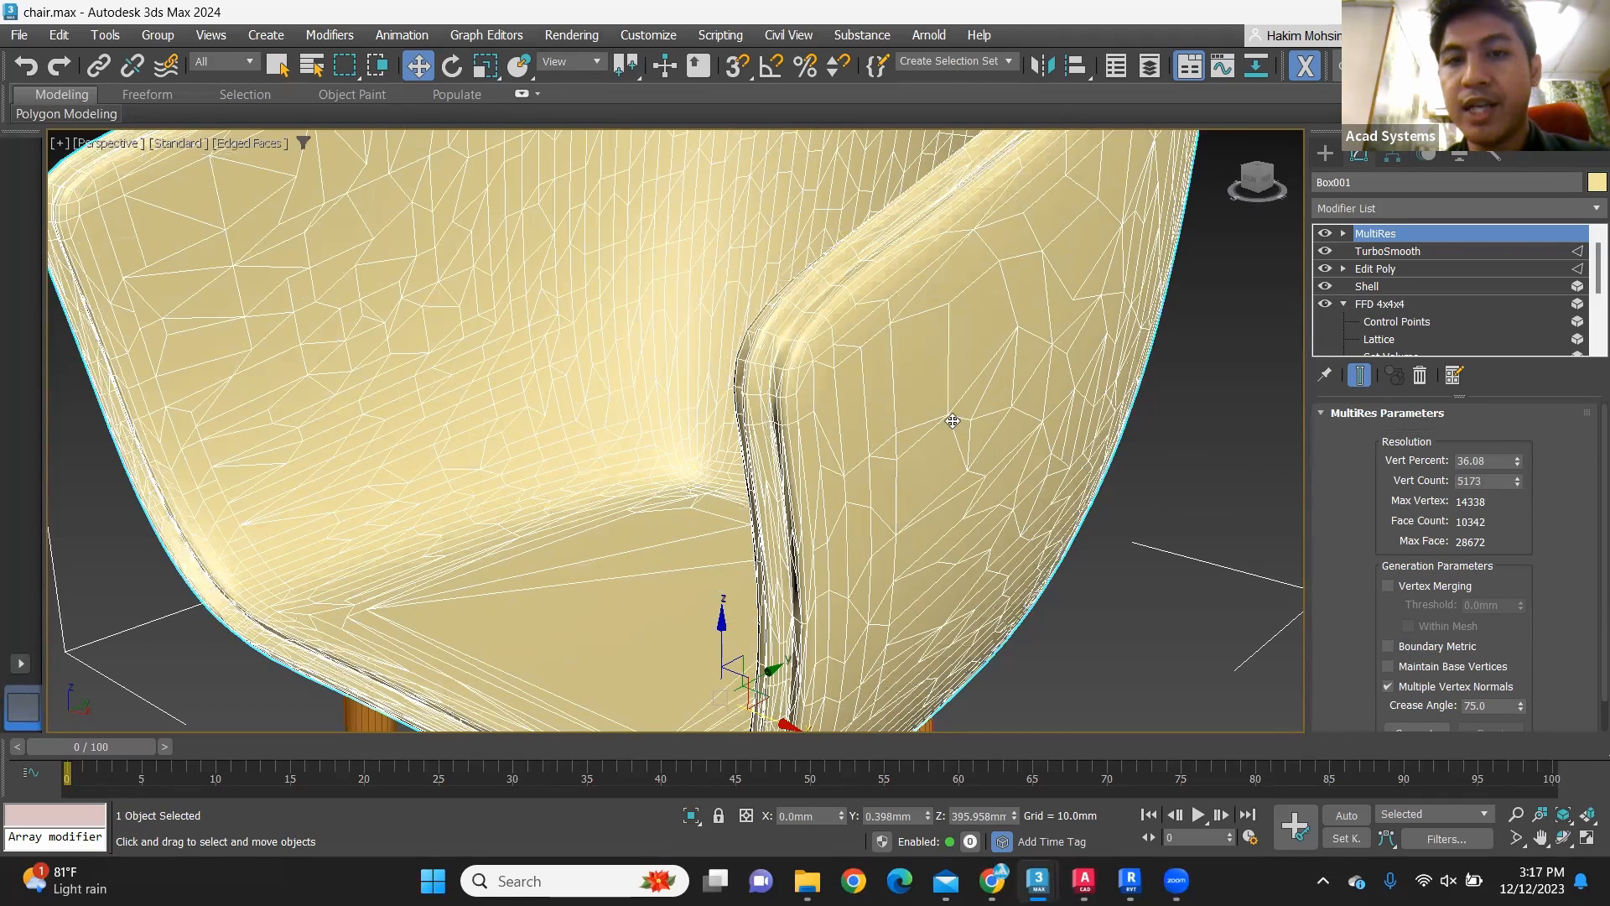
scroll(905, 252, "down", 3)
scroll(1064, 341, "down", 1)
middle_click_drag(1063, 340, 828, 404, "alt")
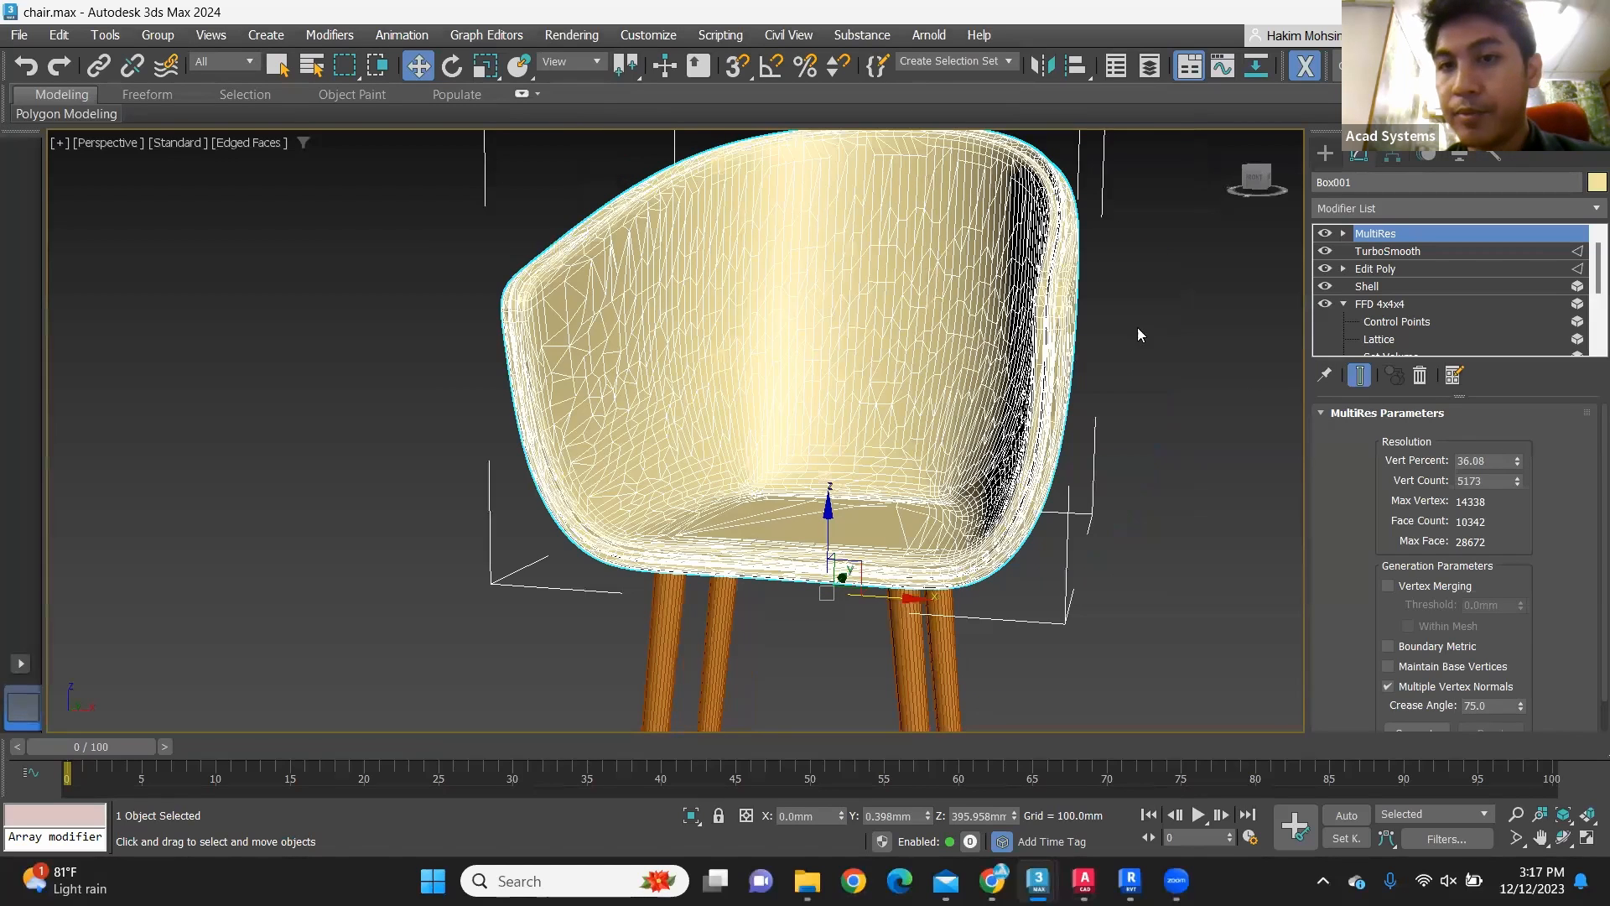
middle_click_drag(1053, 200, 1164, 434, "alt")
scroll(1144, 419, "up", 2)
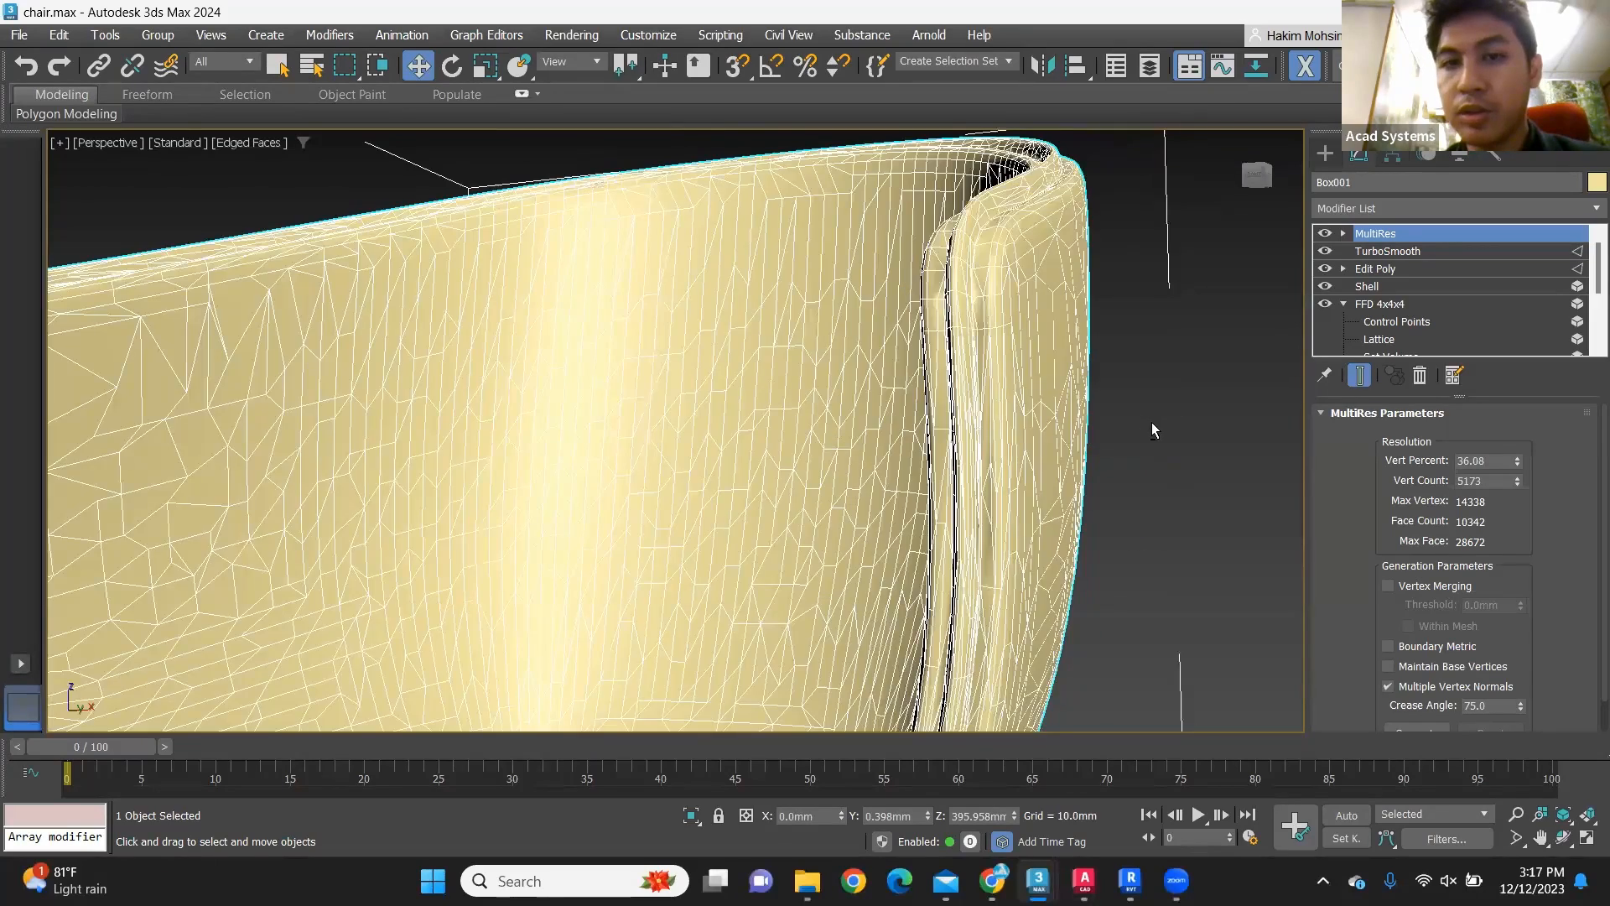
Step: Try a MultiRes Vert Percent of 6.494 on the seat shell and raise it back to 21.26
scroll(1149, 428, "up", 3)
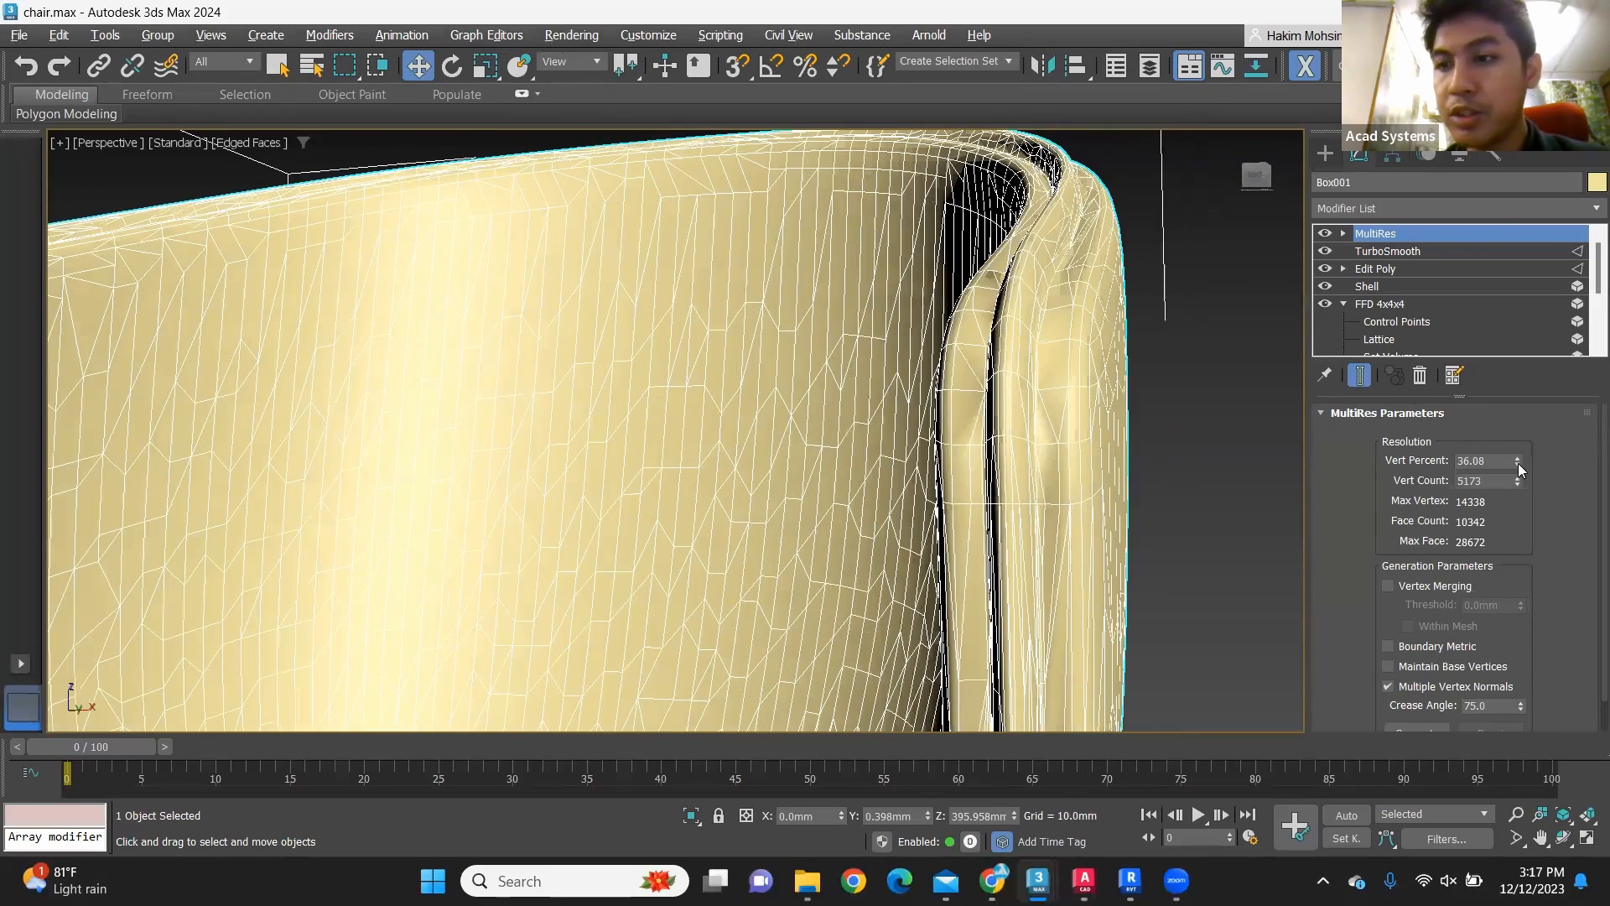
left_click_drag(1517, 479, 1515, 531)
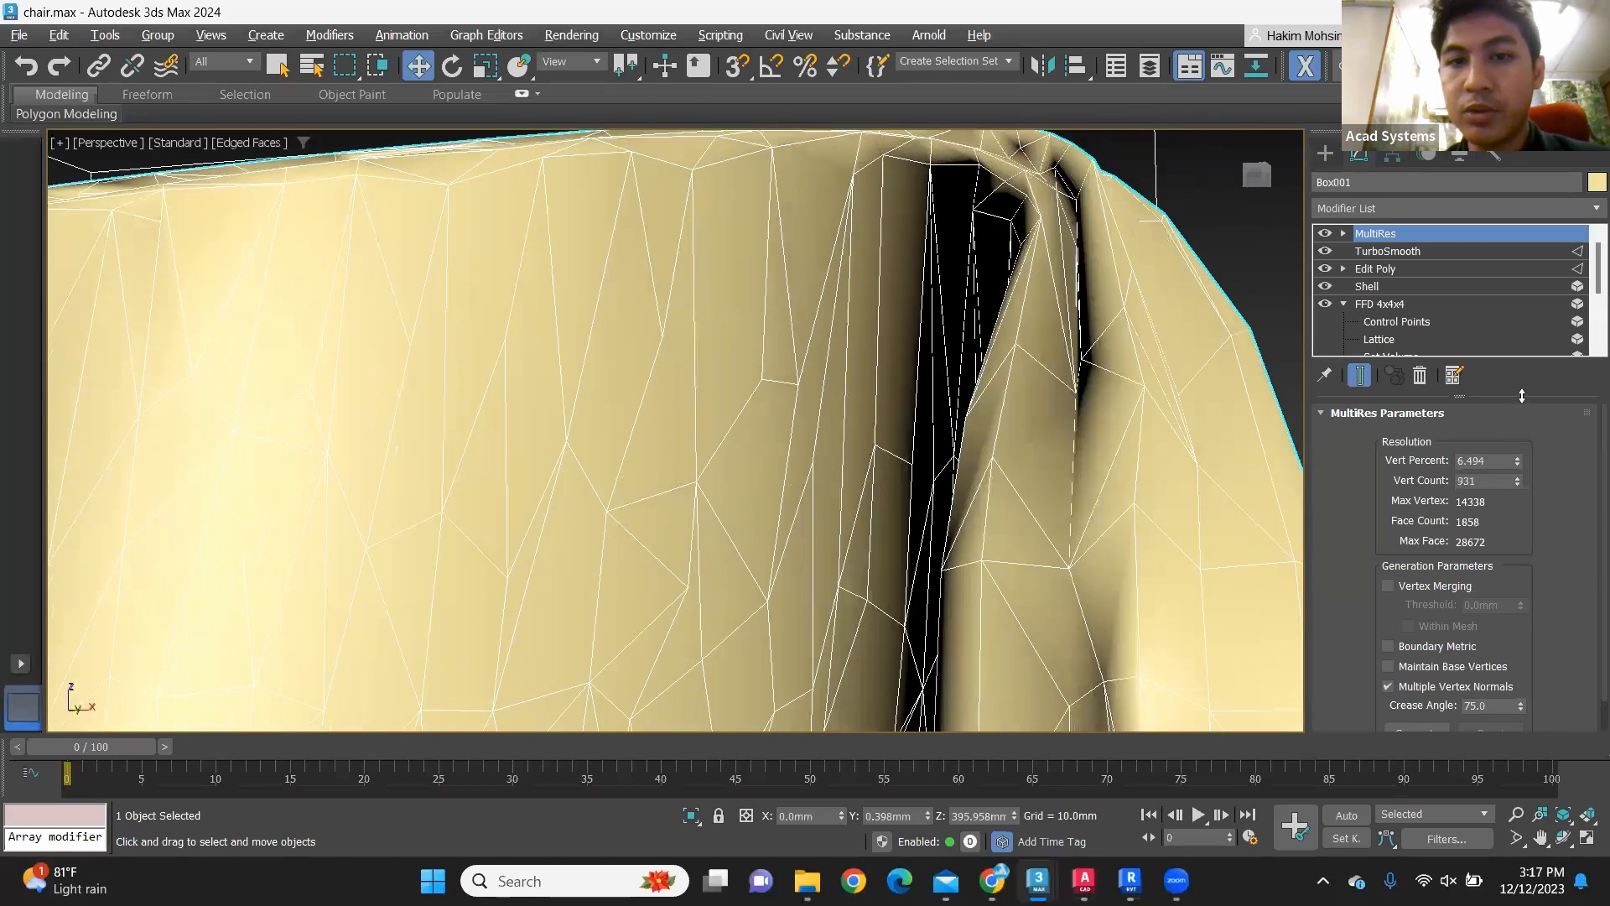
left_click_drag(1527, 364, 1537, 307)
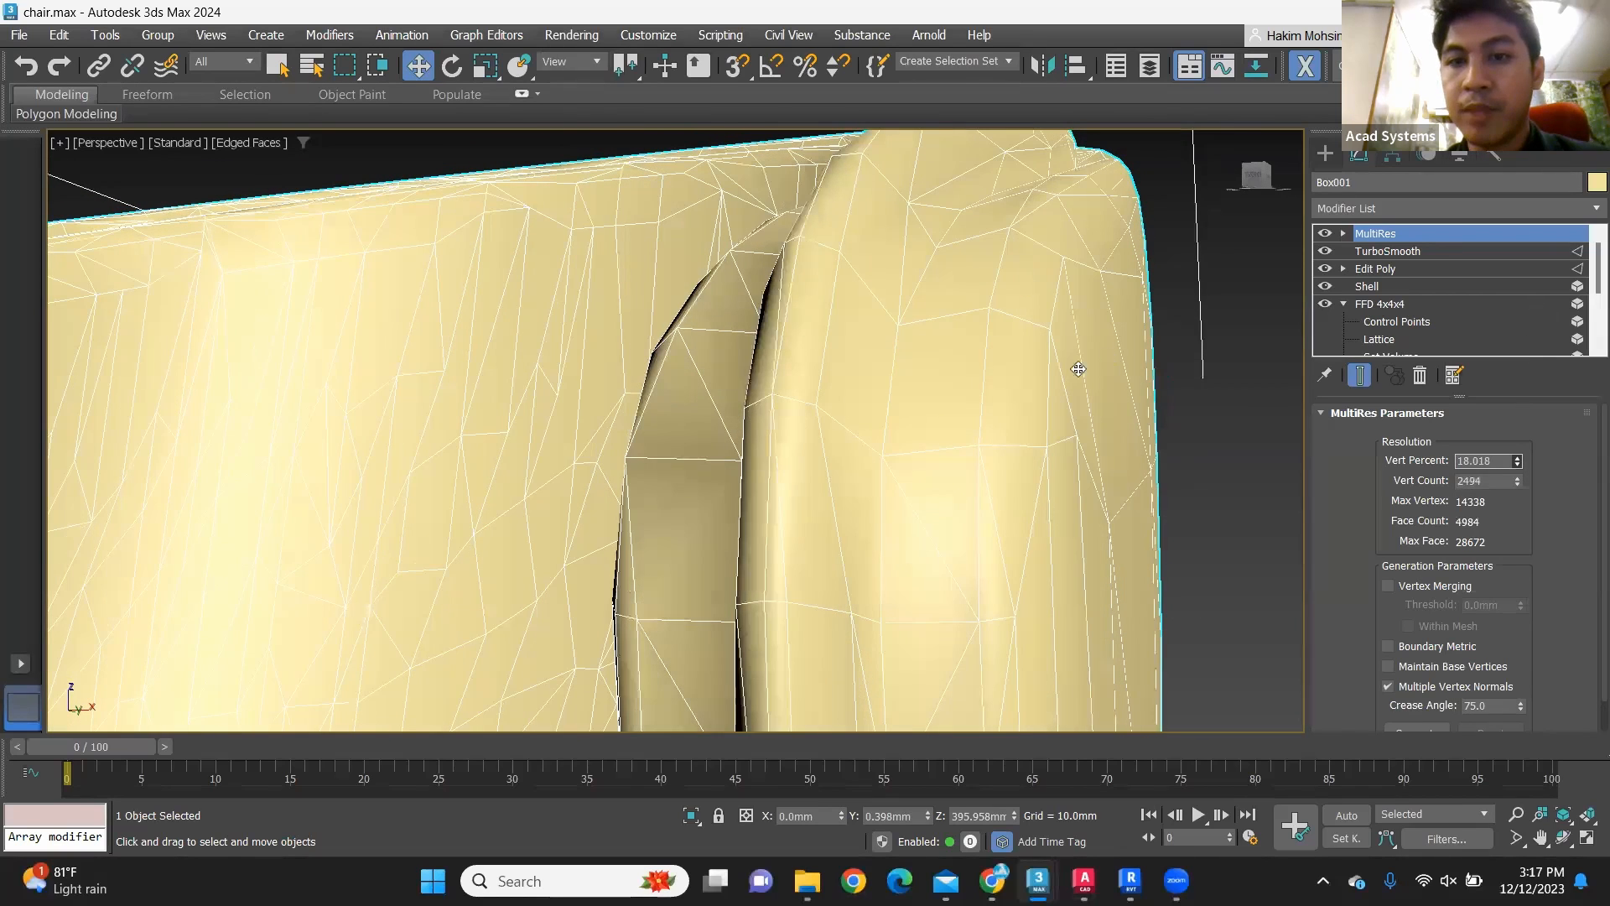
Step: Inspect the simplified seat shell's triangles along the rim, inner surface and outer side
middle_click_drag(978, 389, 1123, 586, "alt")
scroll(1136, 579, "down", 6)
middle_click_drag(847, 533, 975, 546, "alt")
scroll(986, 541, "up", 3)
scroll(1088, 547, "up", 4)
scroll(992, 453, "down", 2)
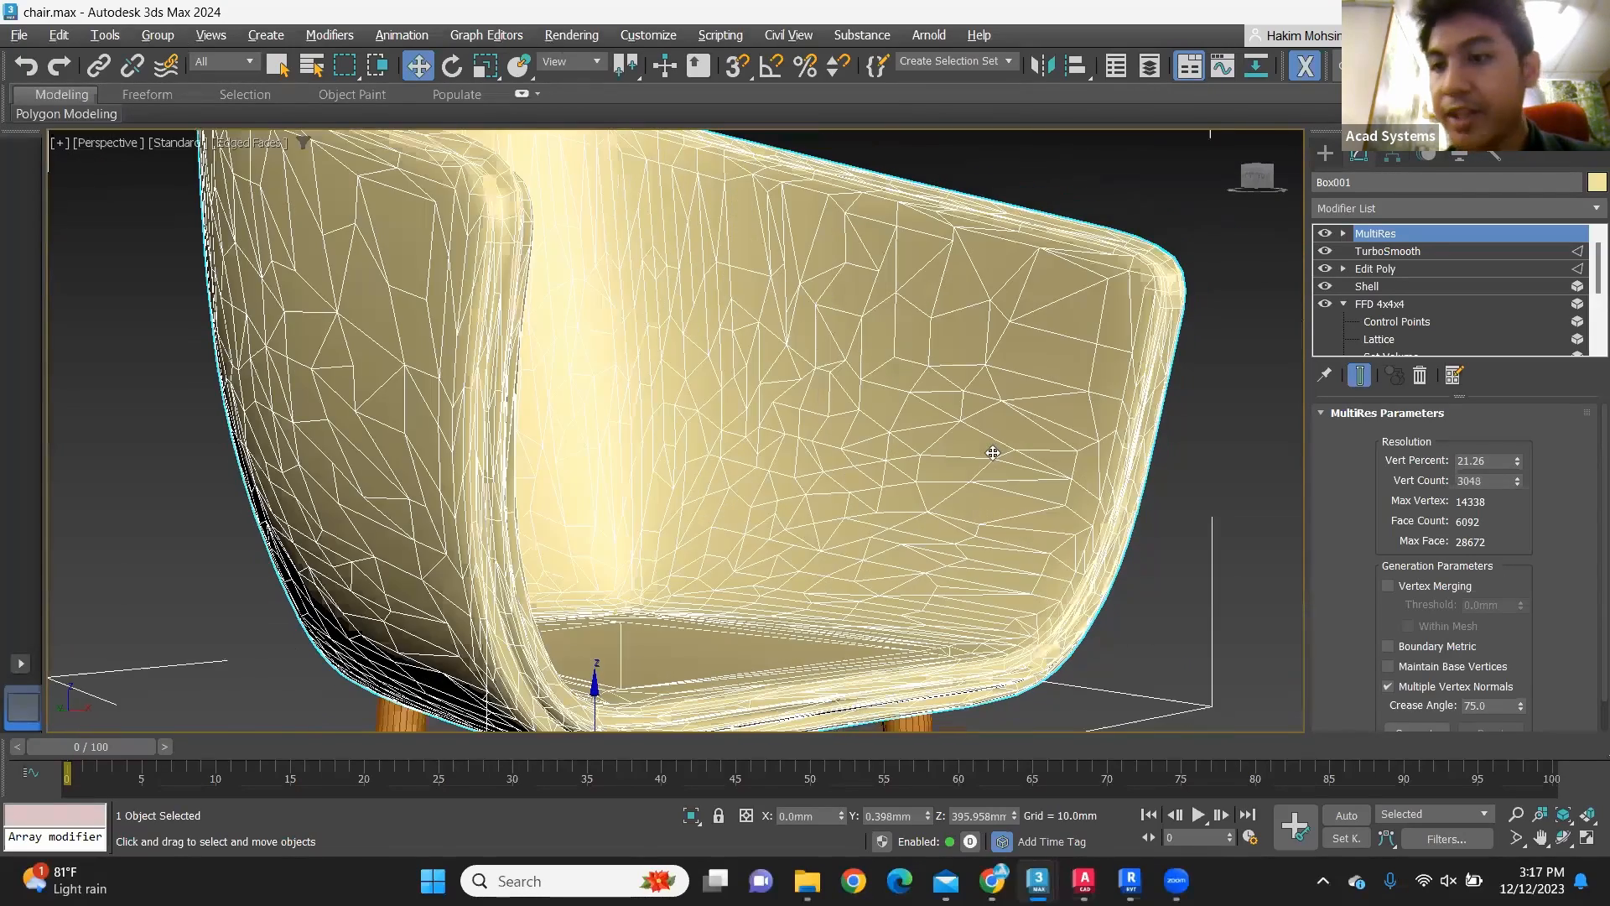
scroll(992, 453, "down", 6)
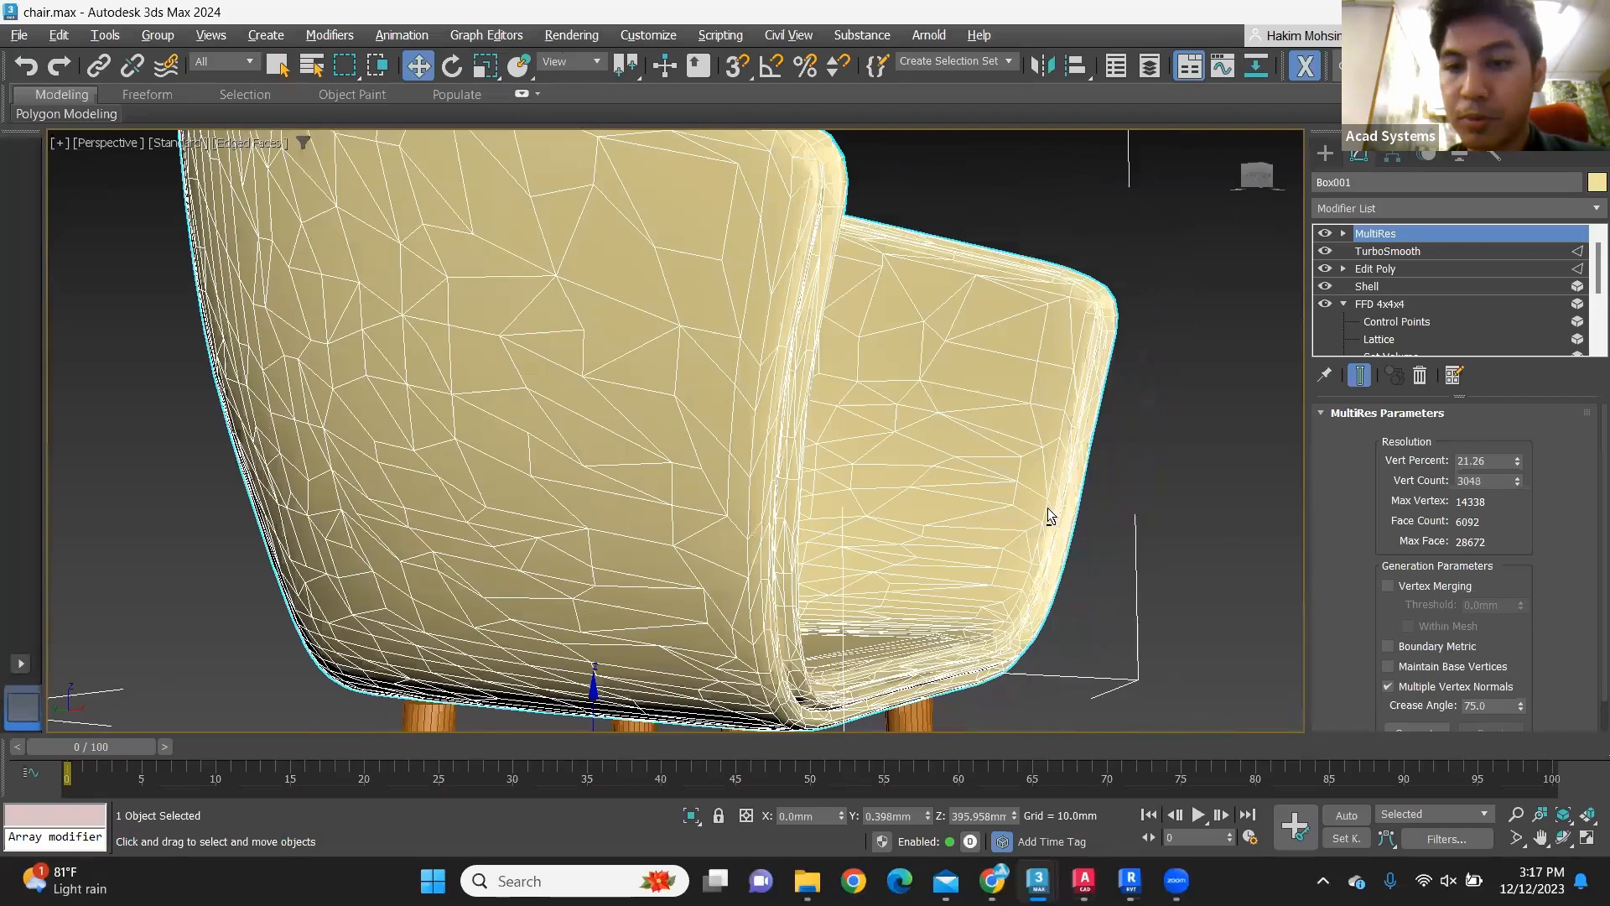
Step: Replace MultiRes with a ProOptimizer modifier above TurboSmooth on the seat shell and calculate its optimization
middle_click_drag(1149, 398, 1399, 208, "alt")
left_click(1399, 208)
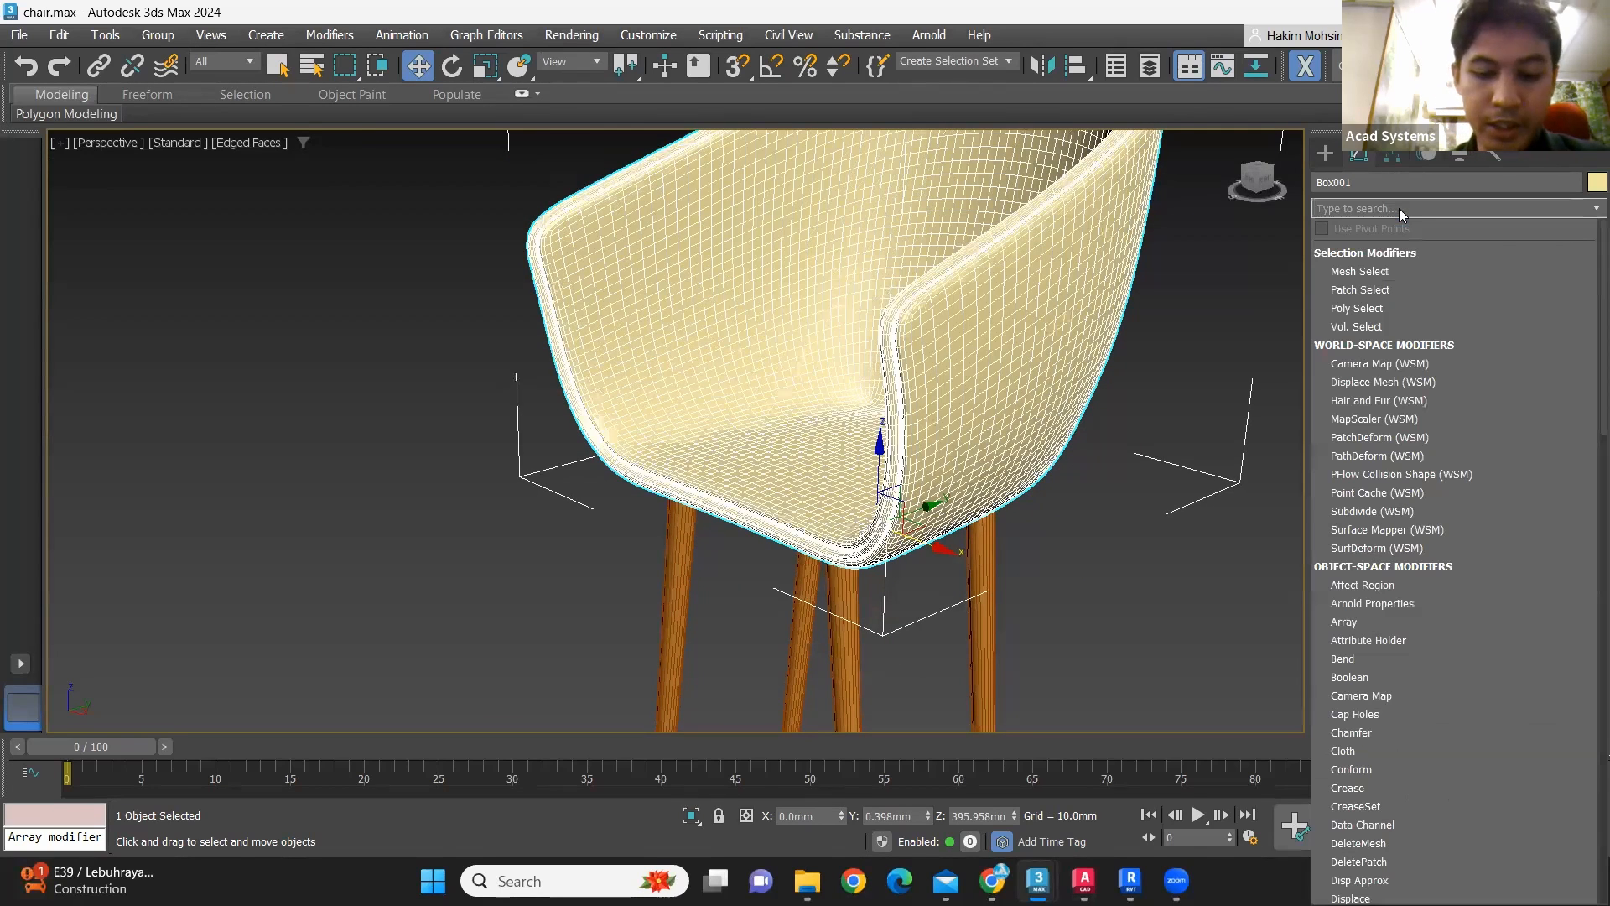
type("pro")
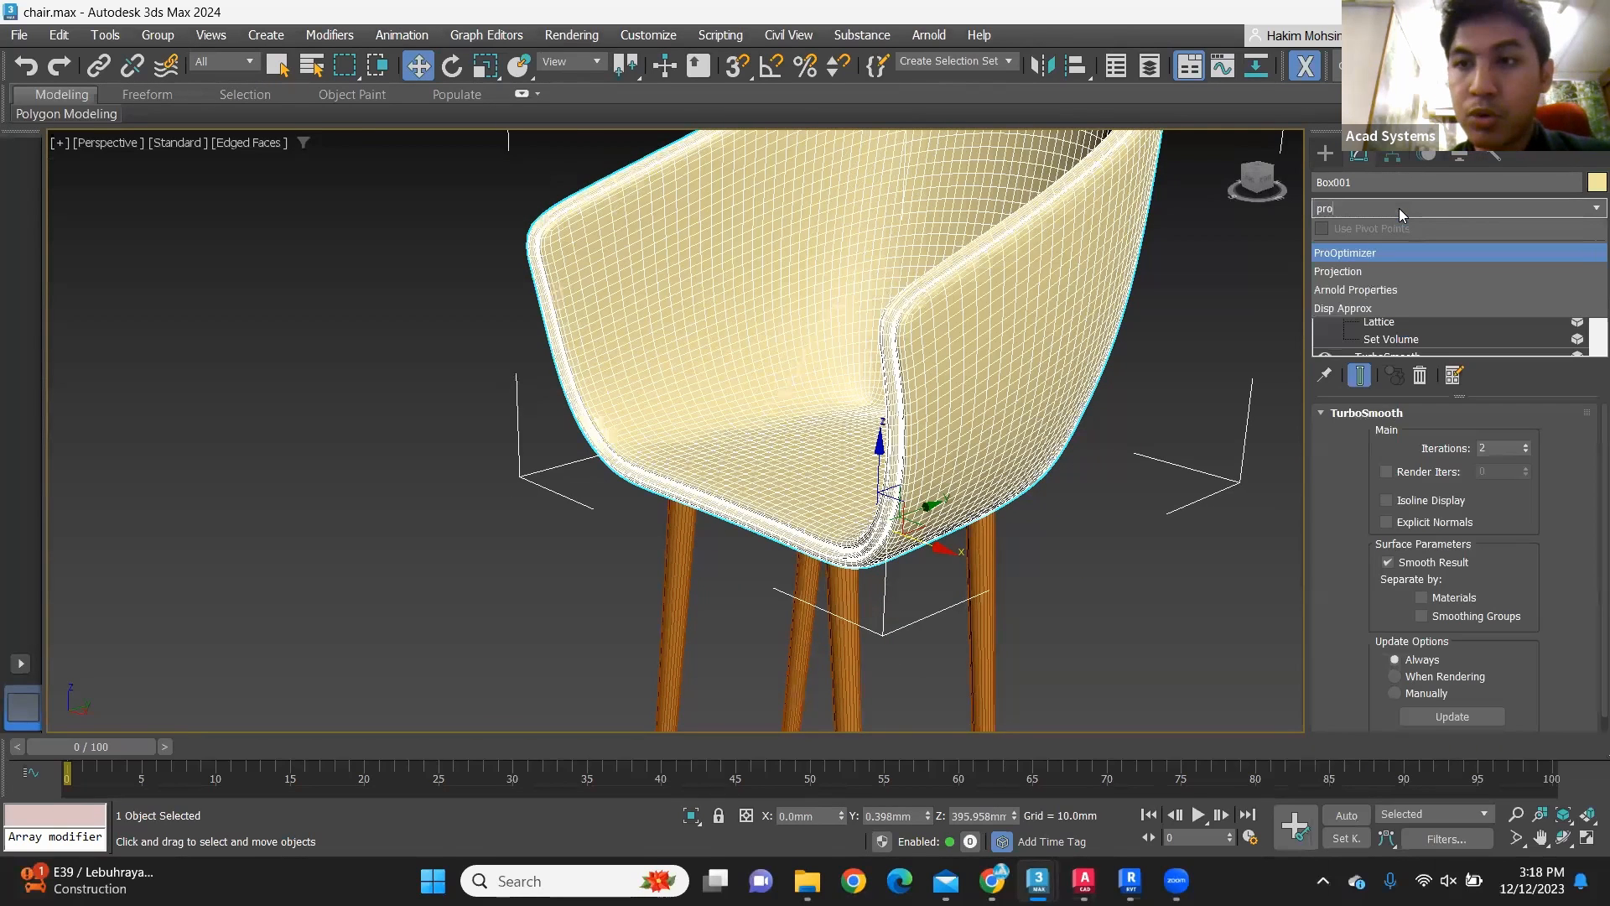
left_click(1397, 256)
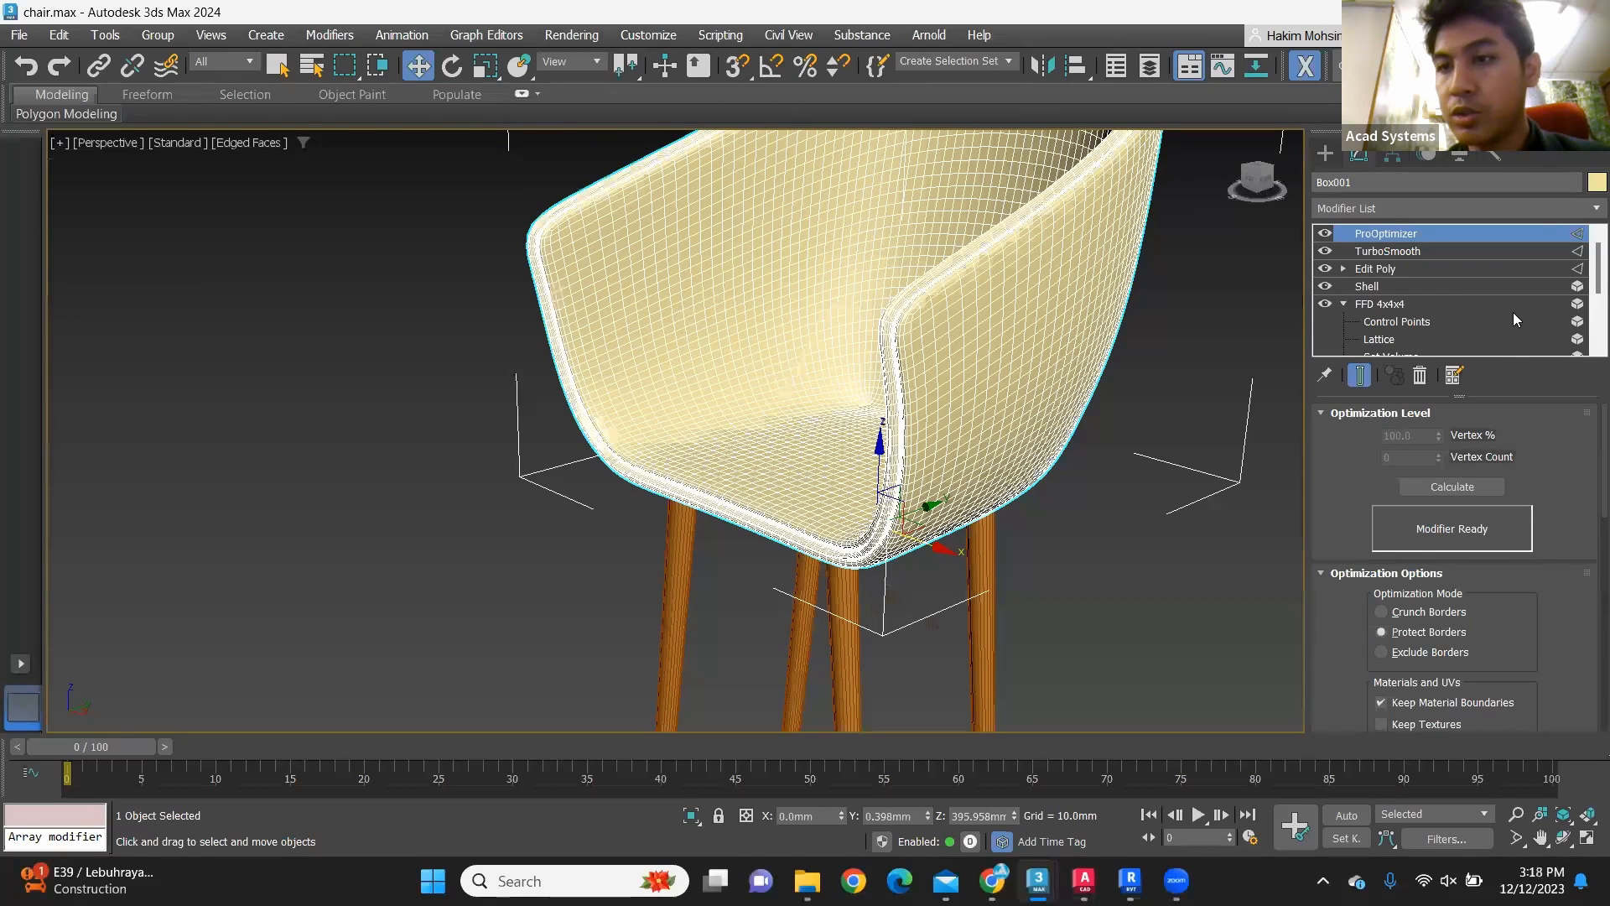
left_click(1487, 493)
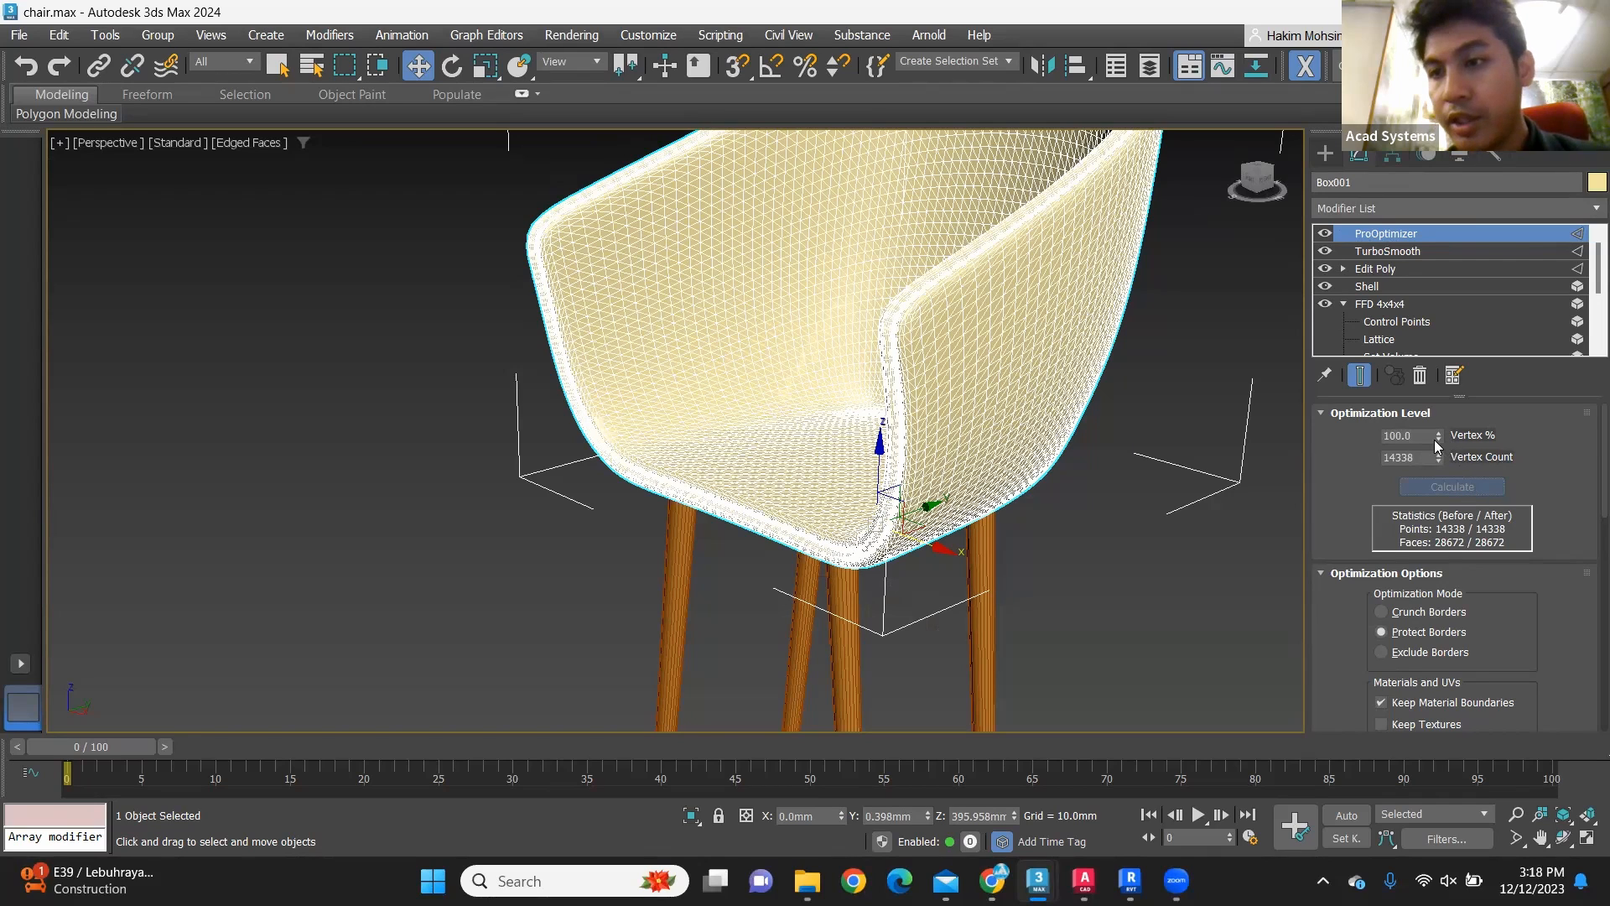
Step: Lower the seat shell's ProOptimizer Vertex % to 7.522 and inspect the thinned mesh up close
left_click(1439, 439)
left_click_drag(1439, 439, 1443, 496)
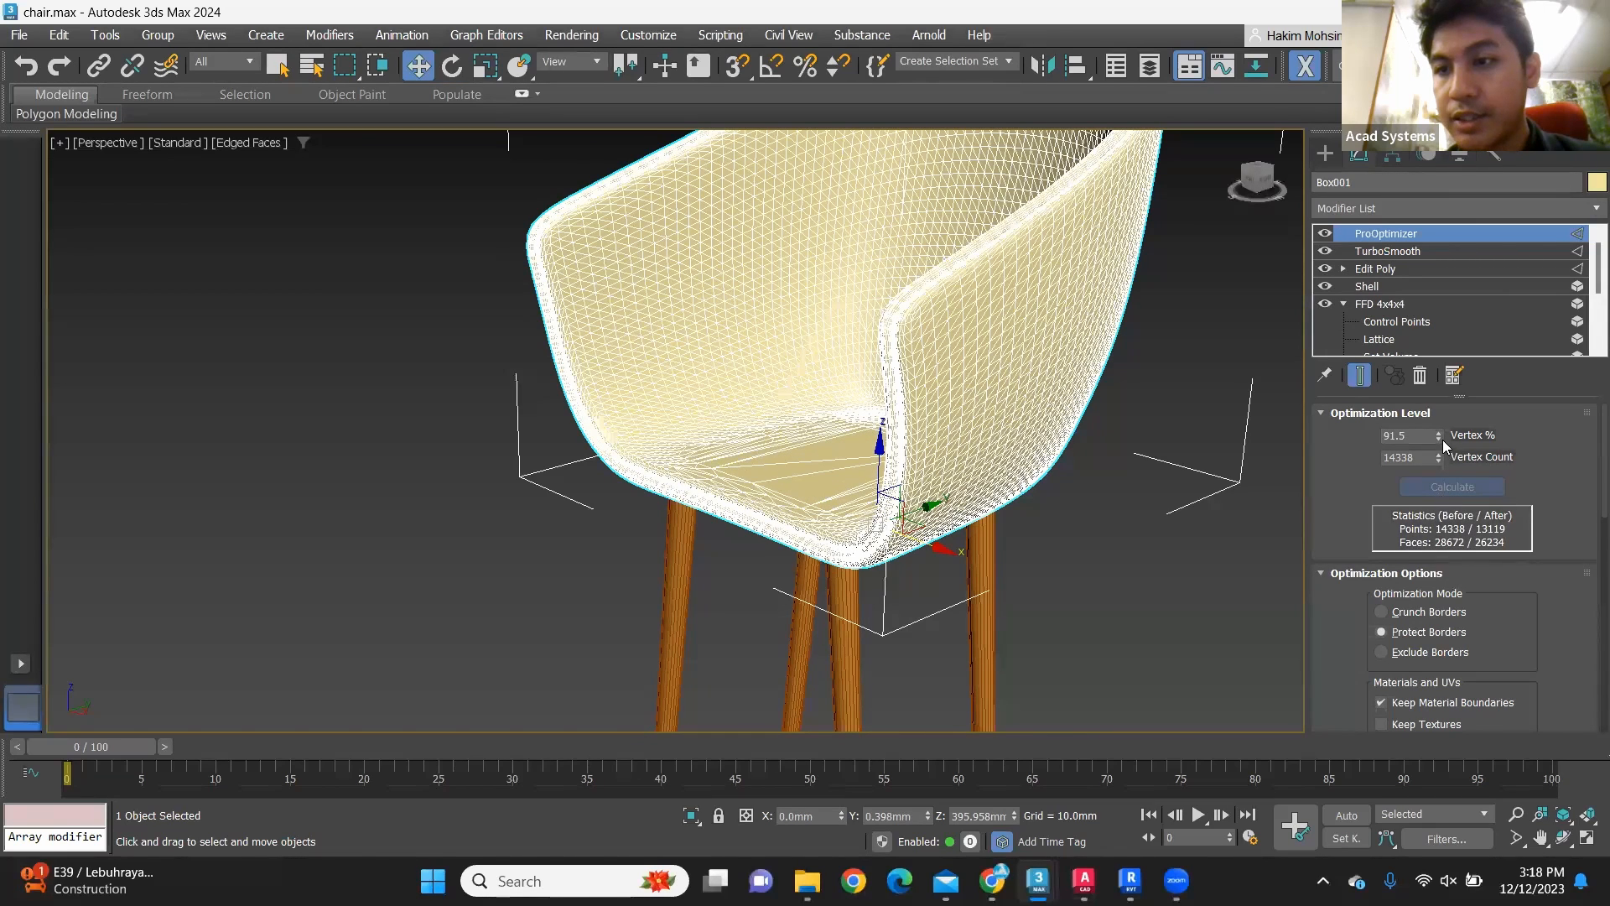
left_click_drag(1440, 438, 1442, 496)
left_click_drag(1439, 438, 1501, 902)
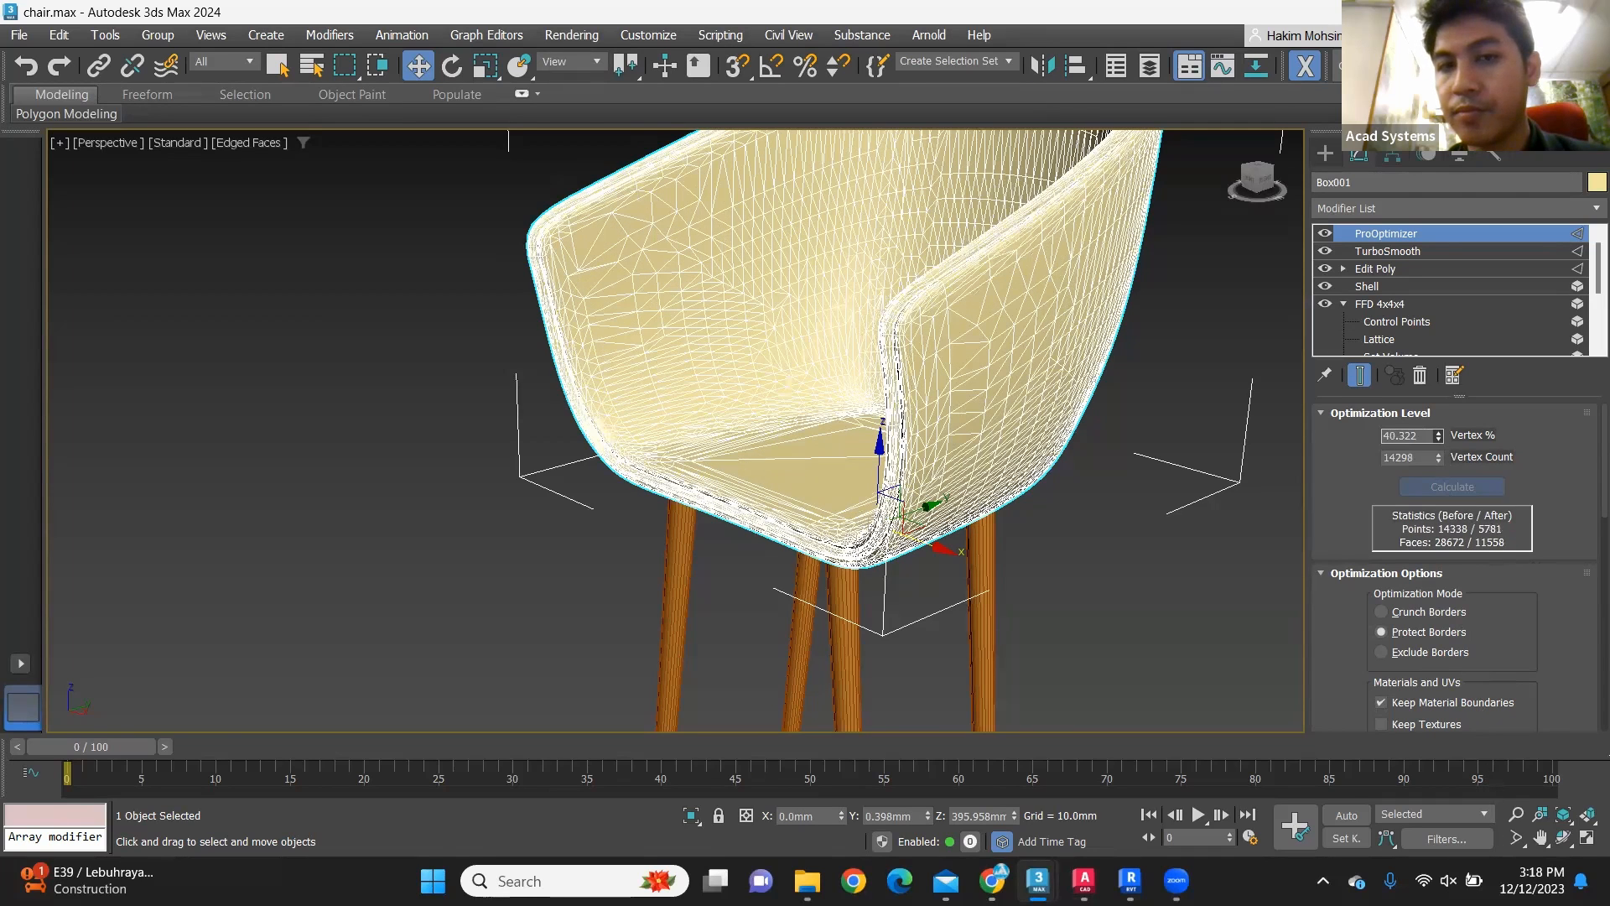
left_click_drag(1489, 149, 1245, 458)
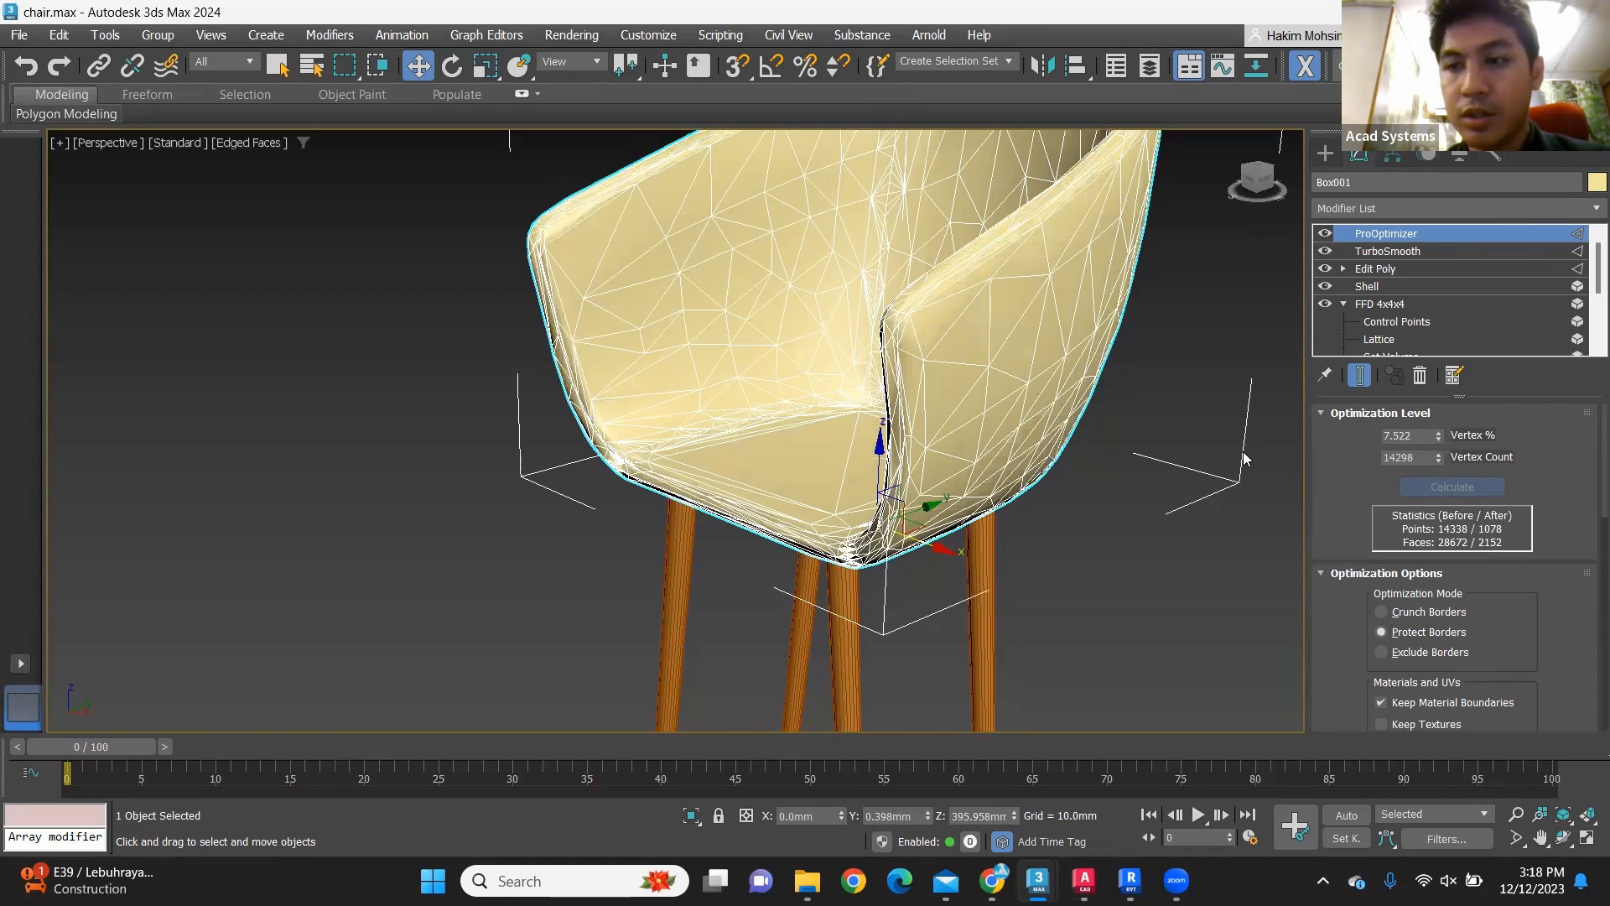
middle_click_drag(1210, 360, 694, 736, "alt")
scroll(965, 386, "up", 3)
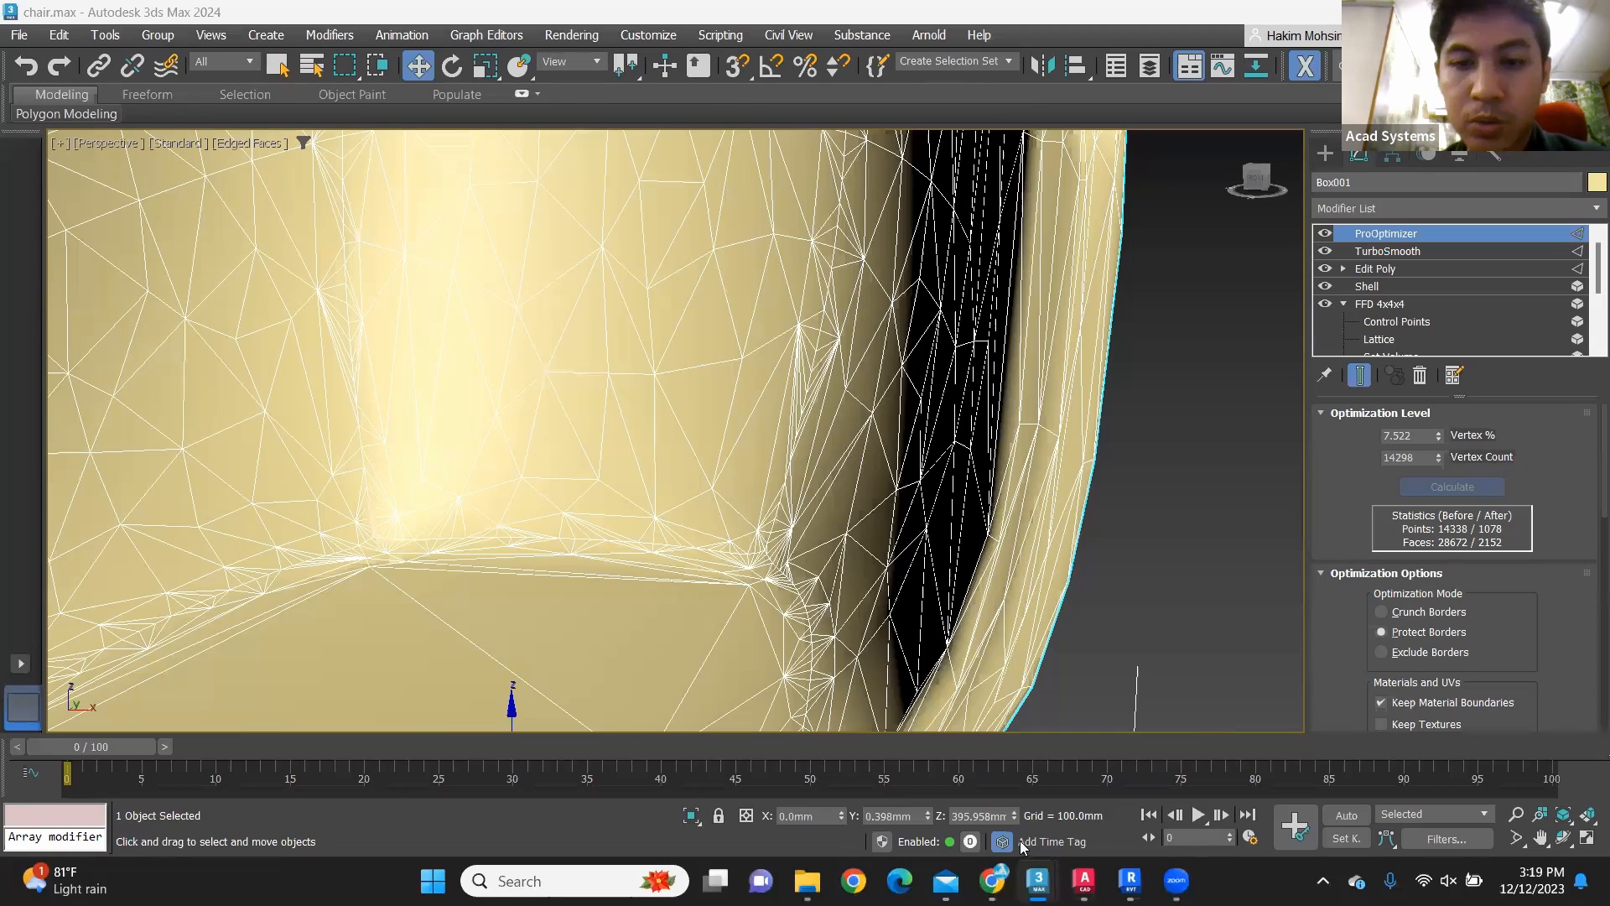
Step: Switch to the chair family in Revit and open its default 3D view, framing the imported chair
key("alt+Tab")
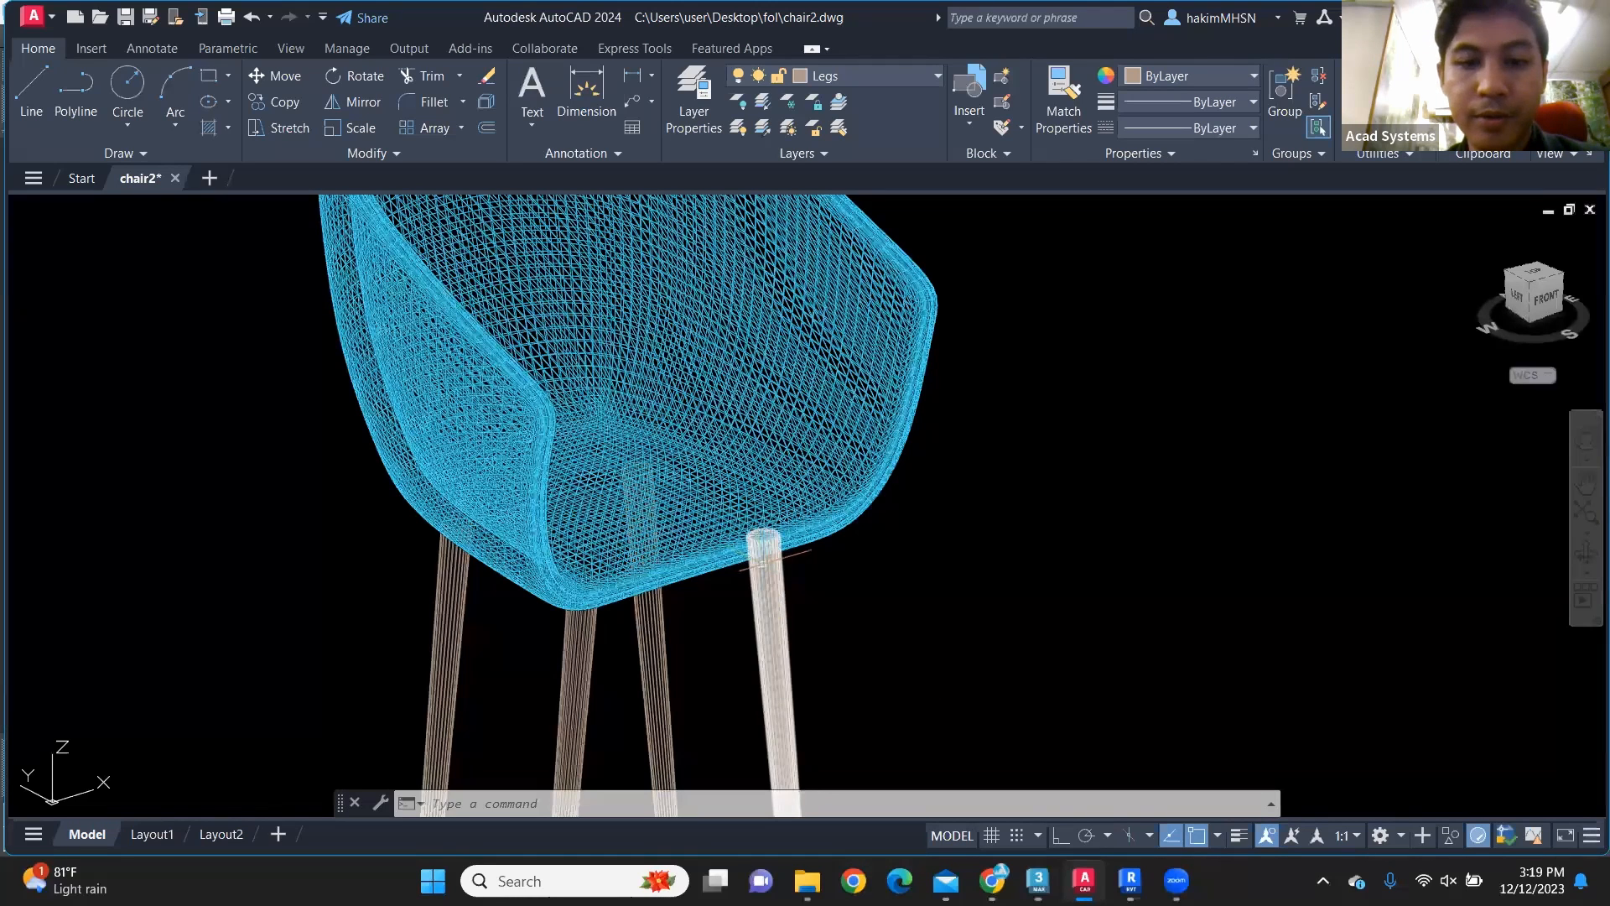
middle_click_drag(946, 599, 953, 546)
key("alt+Tab")
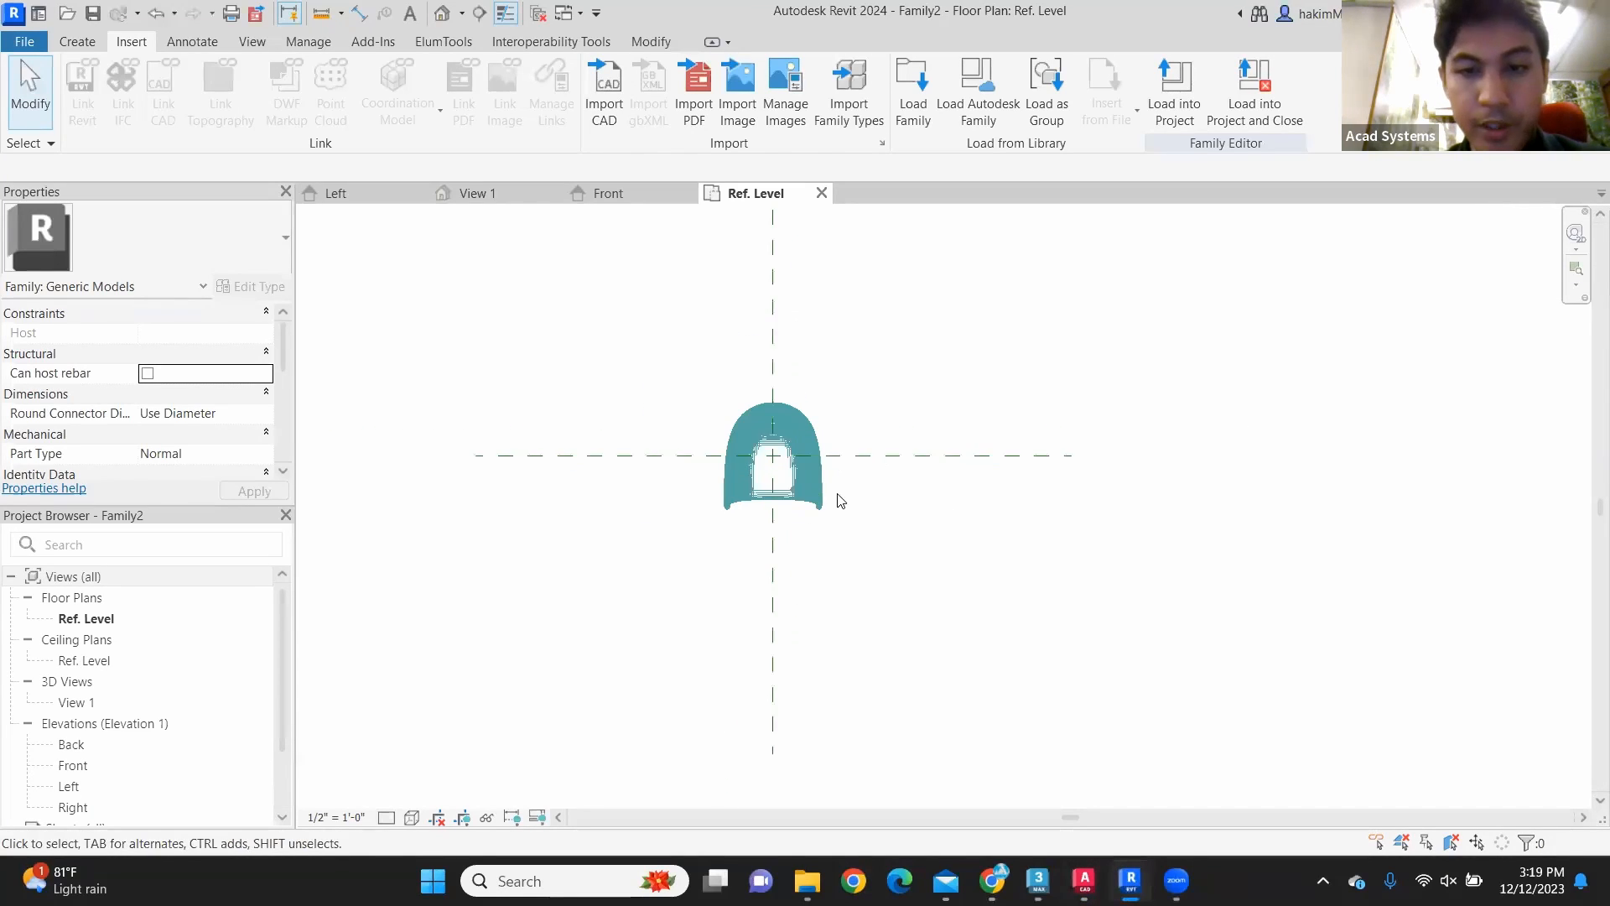
scroll(839, 497, "up", 5)
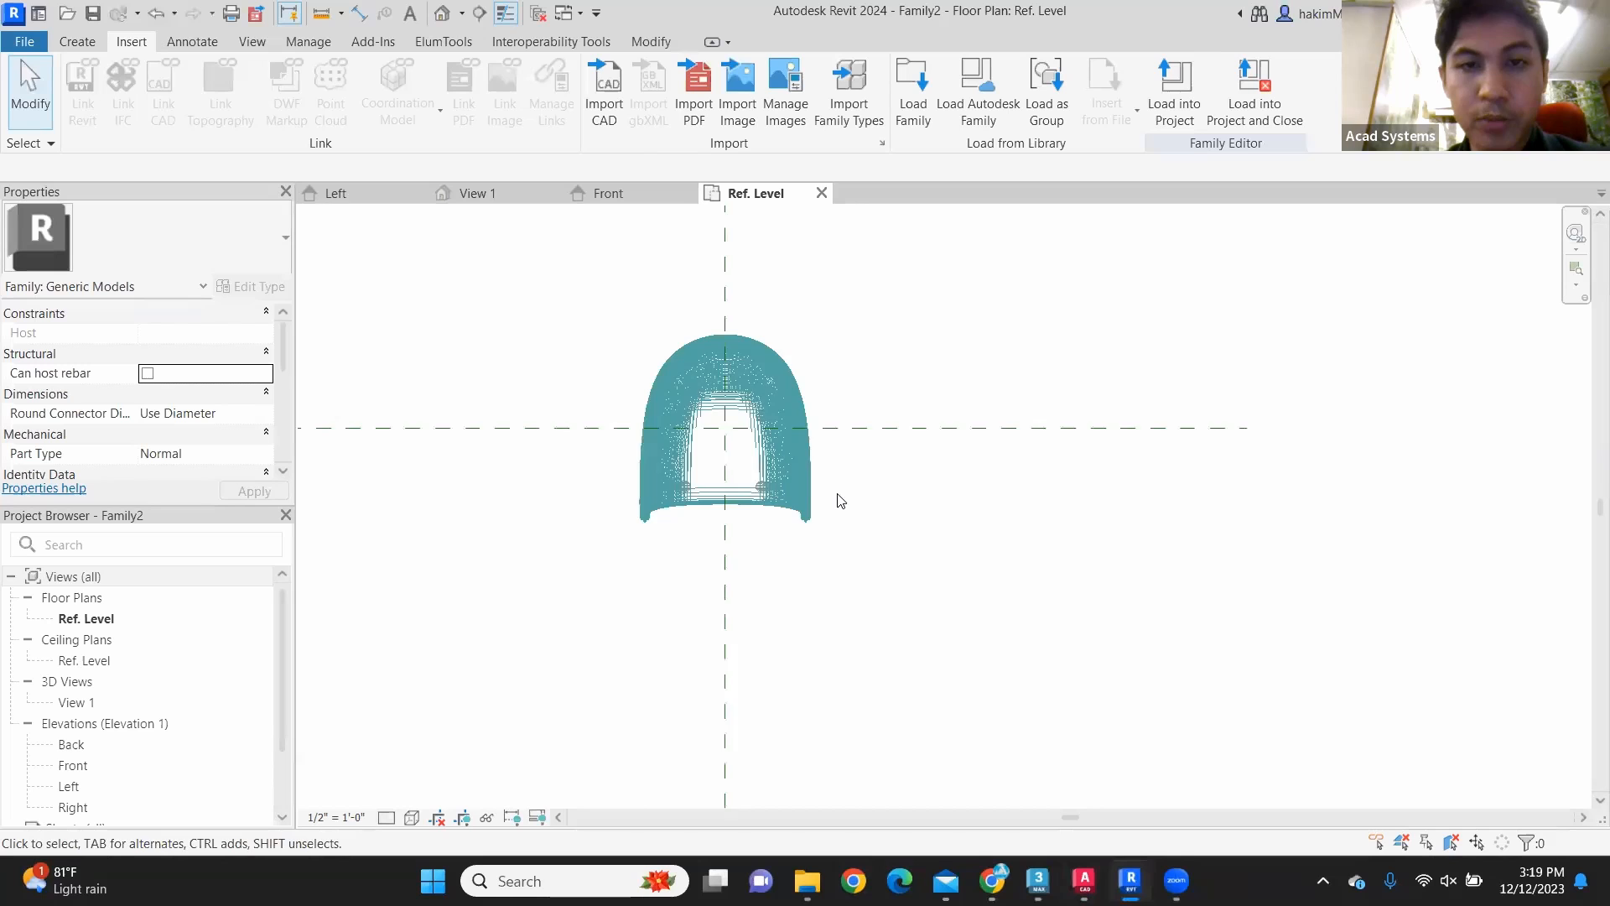
left_click(442, 12)
middle_click_drag(1103, 543, 1087, 474)
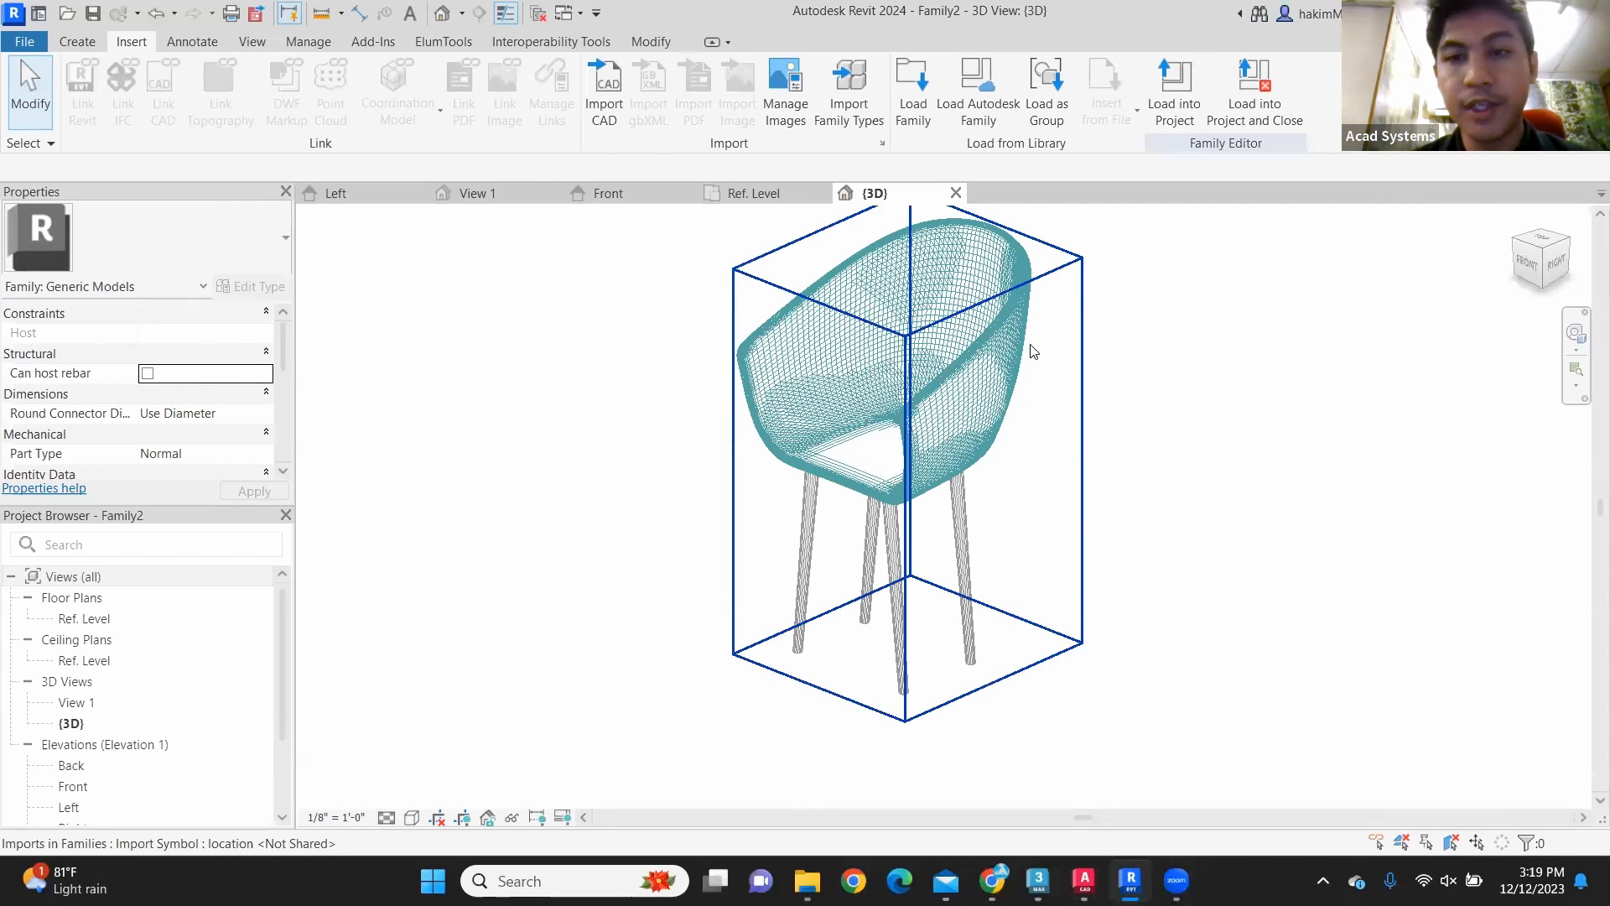
scroll(1032, 349, "up", 3)
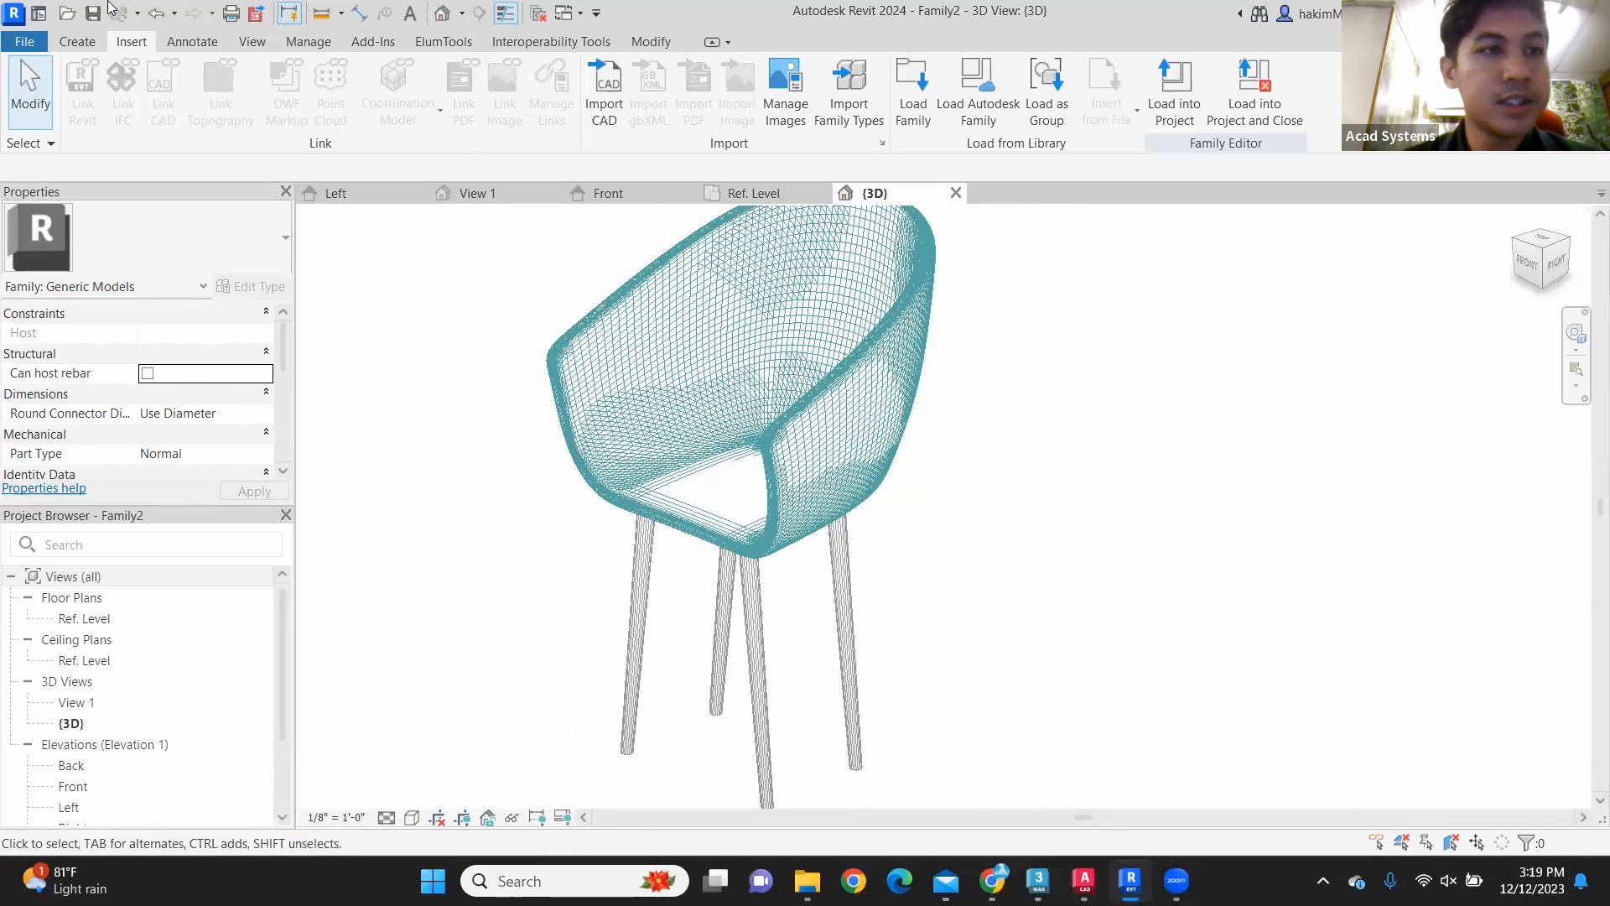
Step: Create a new material in the family's Material Browser and rename it Seat
left_click(76, 41)
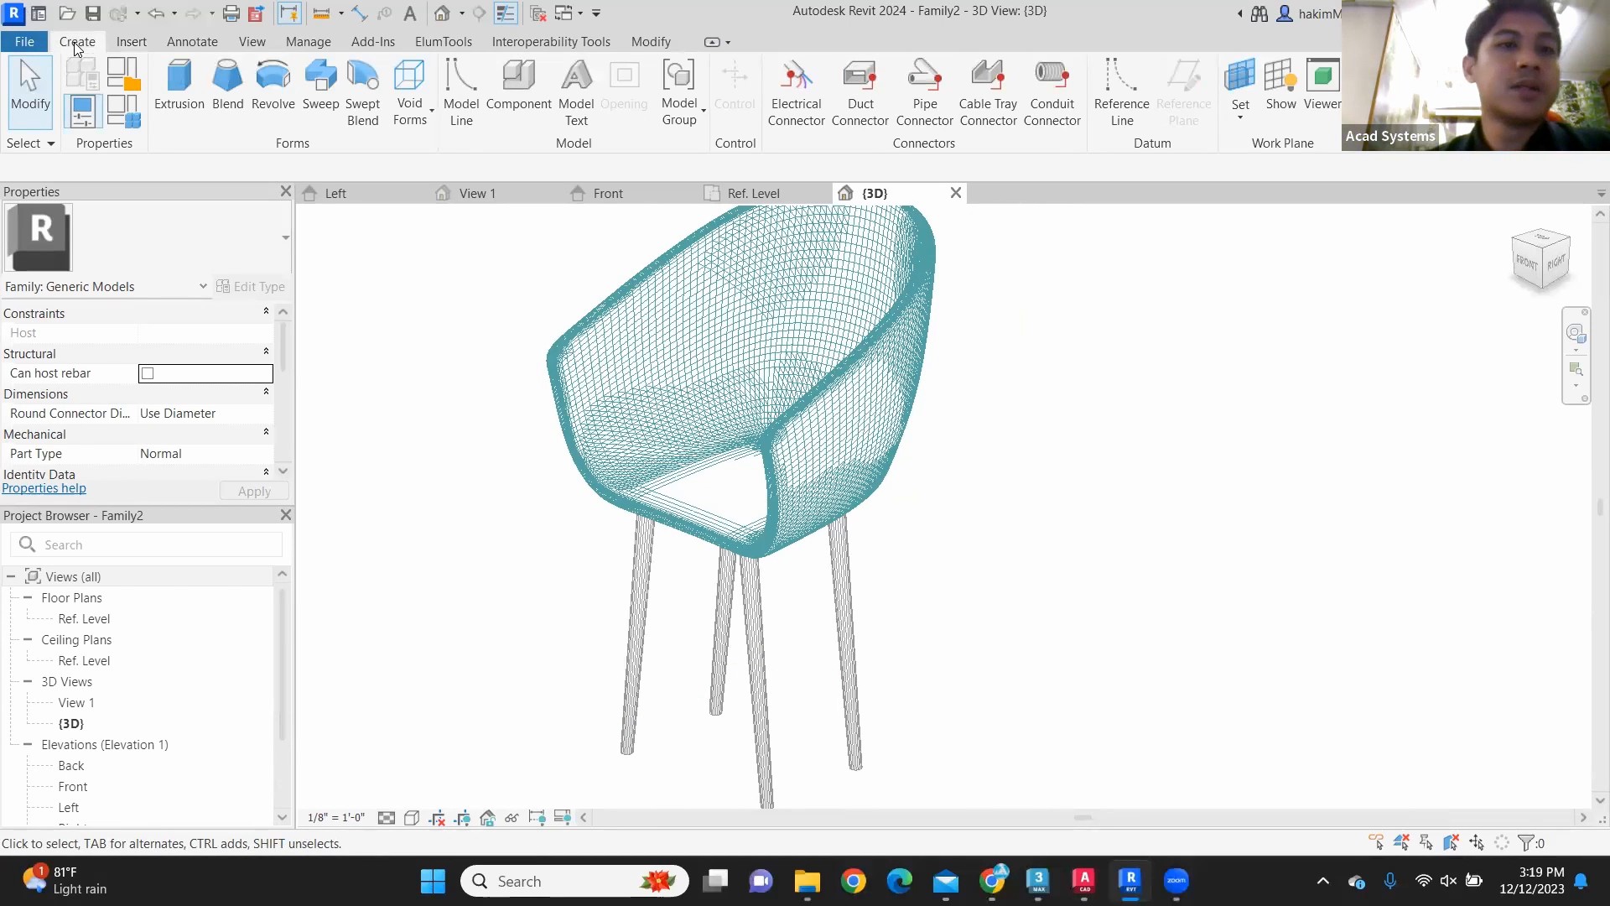
left_click(325, 46)
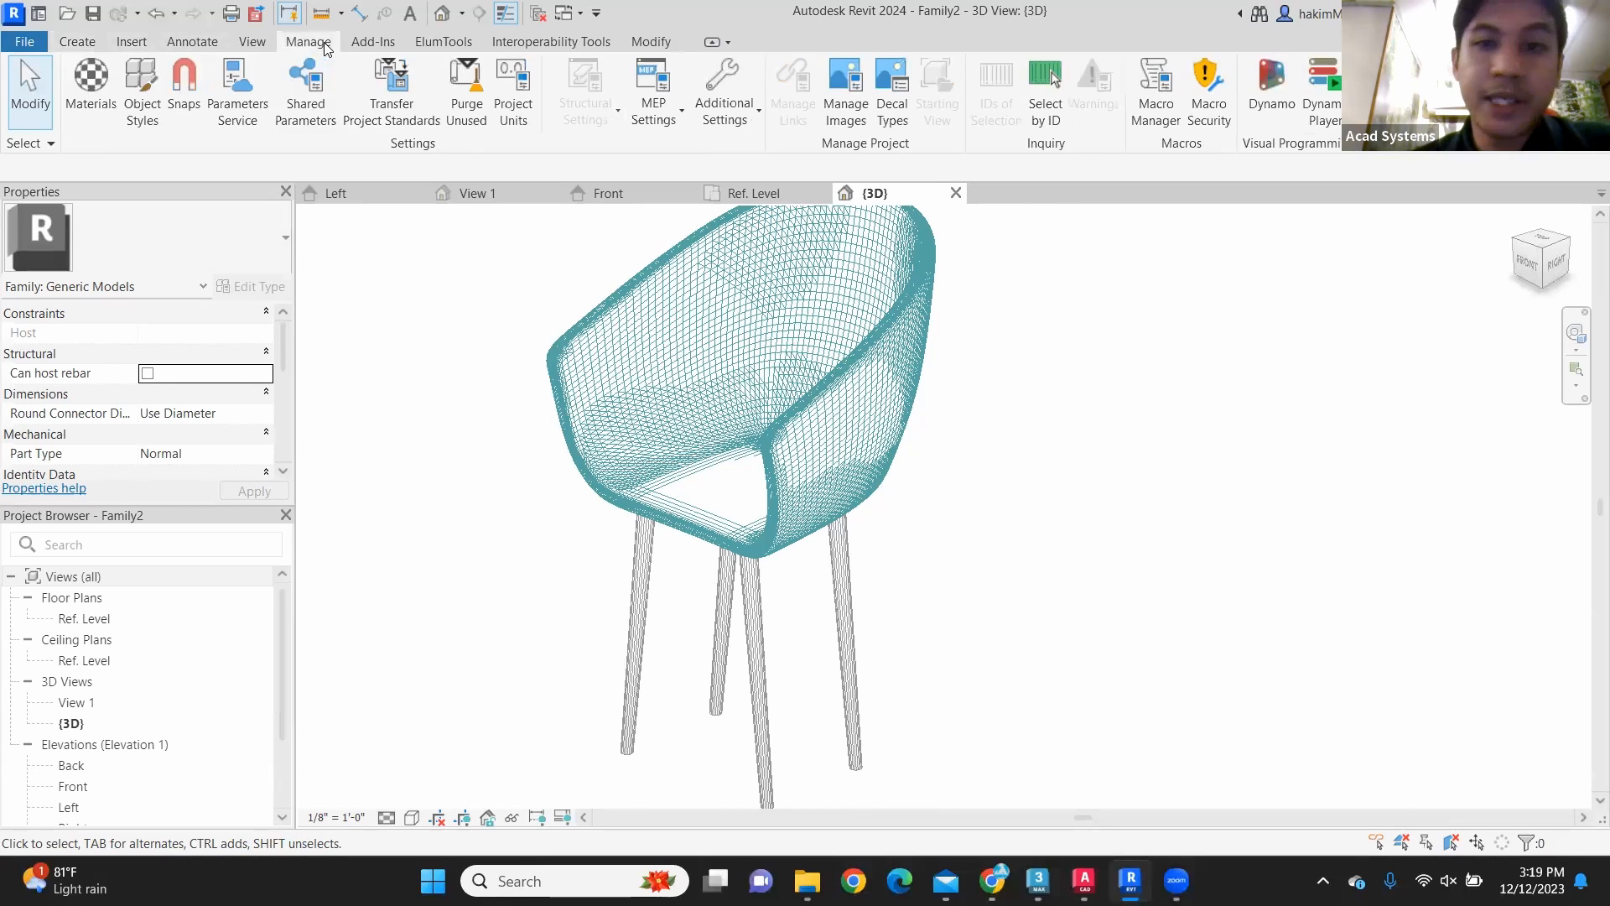
left_click(99, 81)
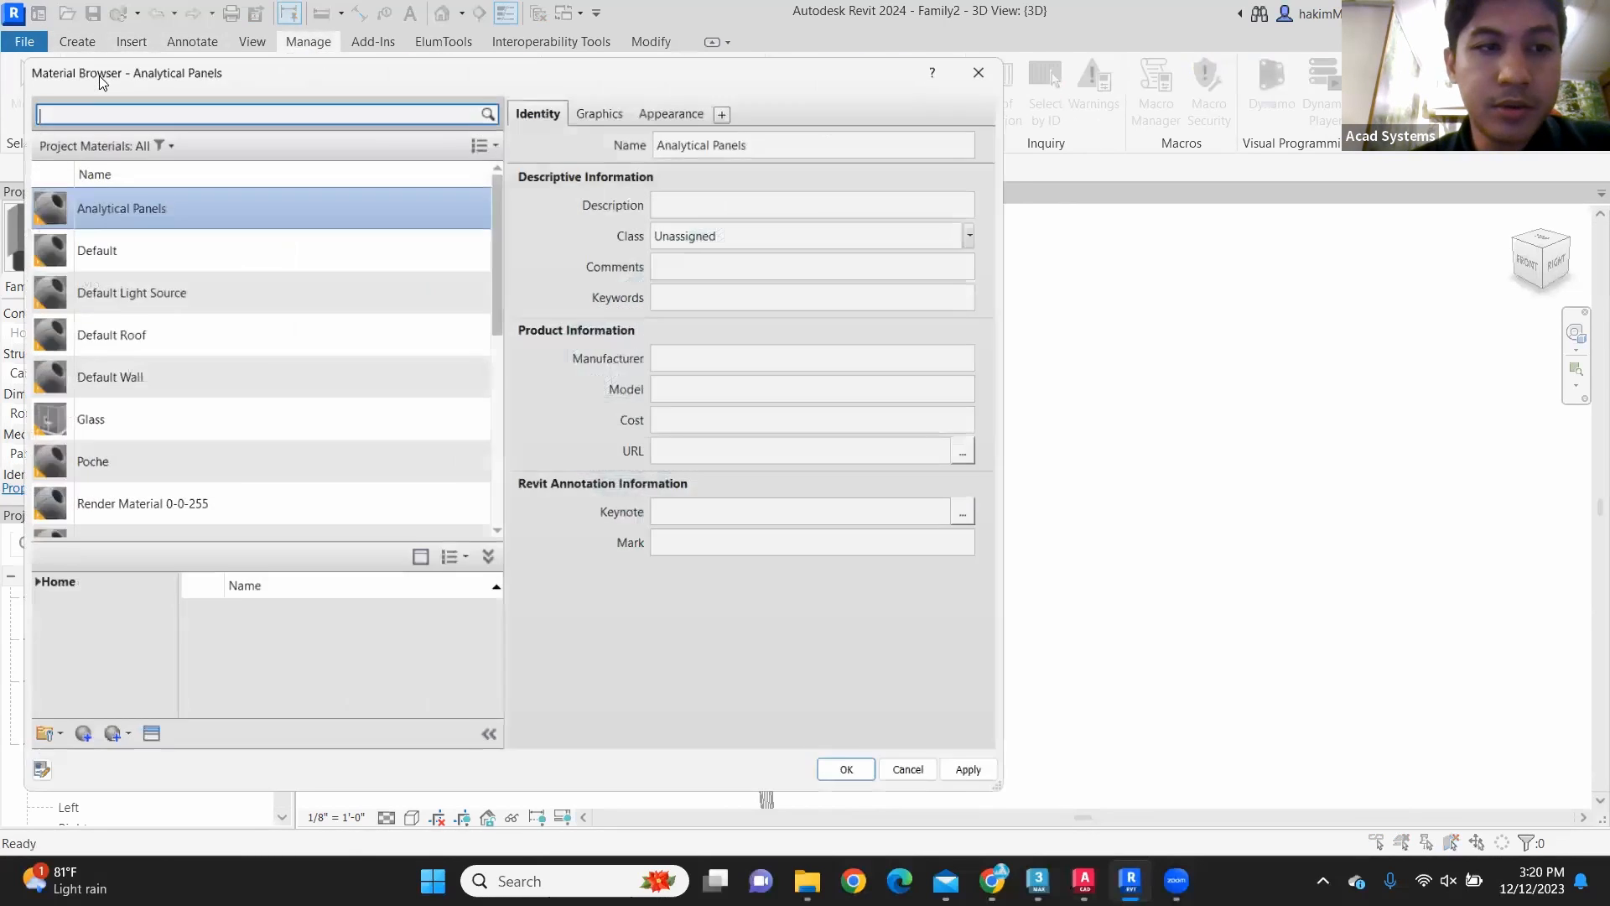
scroll(217, 244, "down", 5)
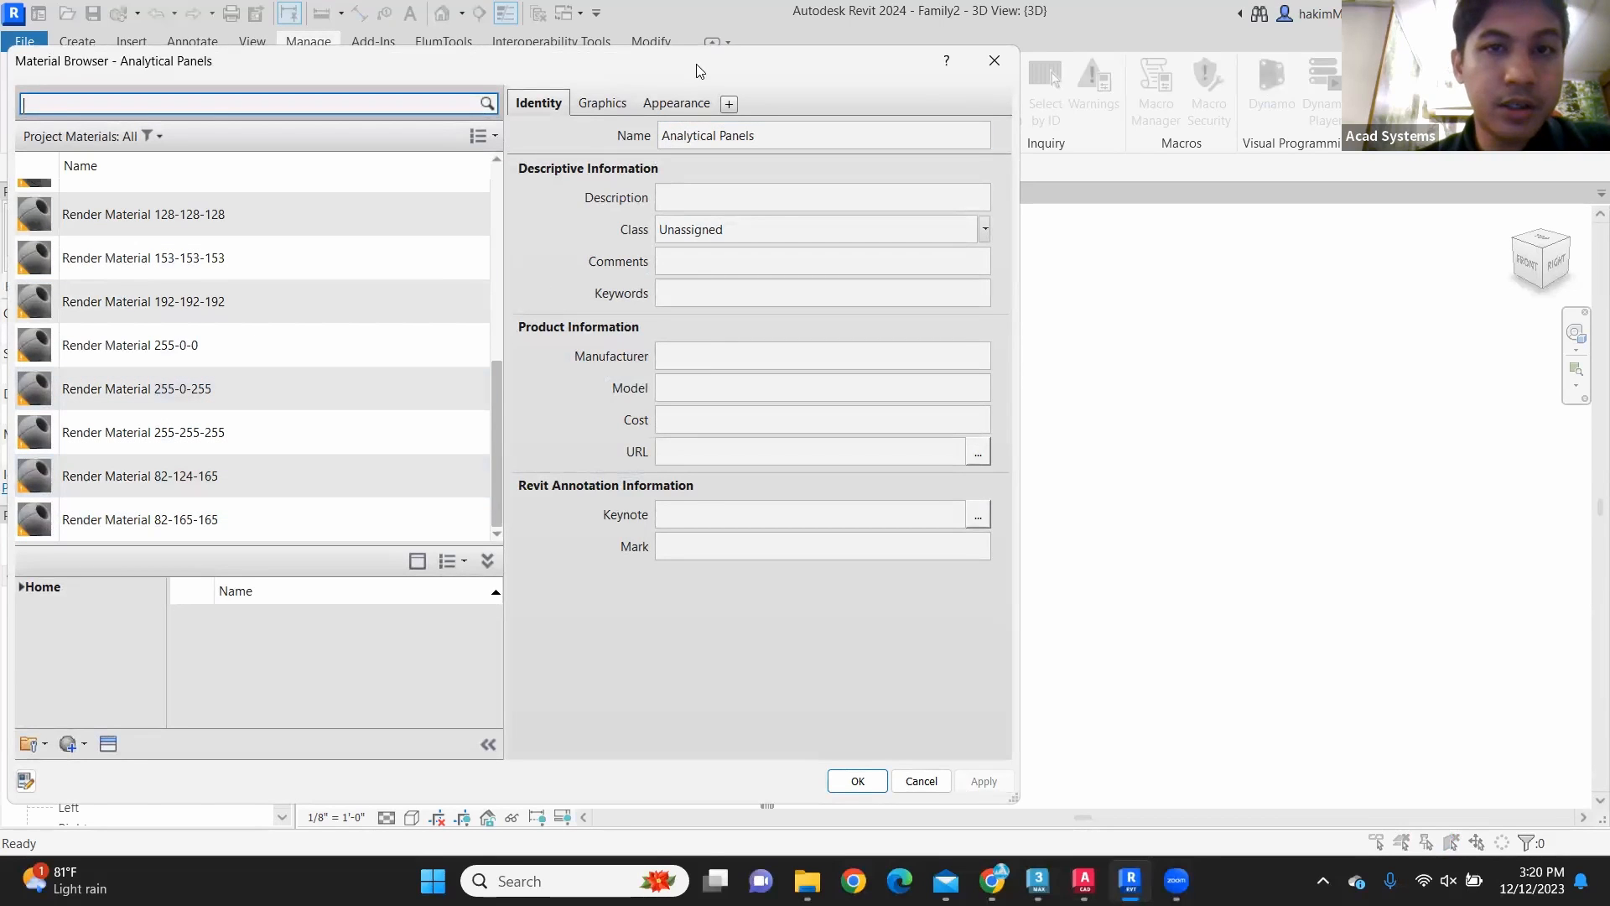
left_click_drag(703, 67, 762, 25)
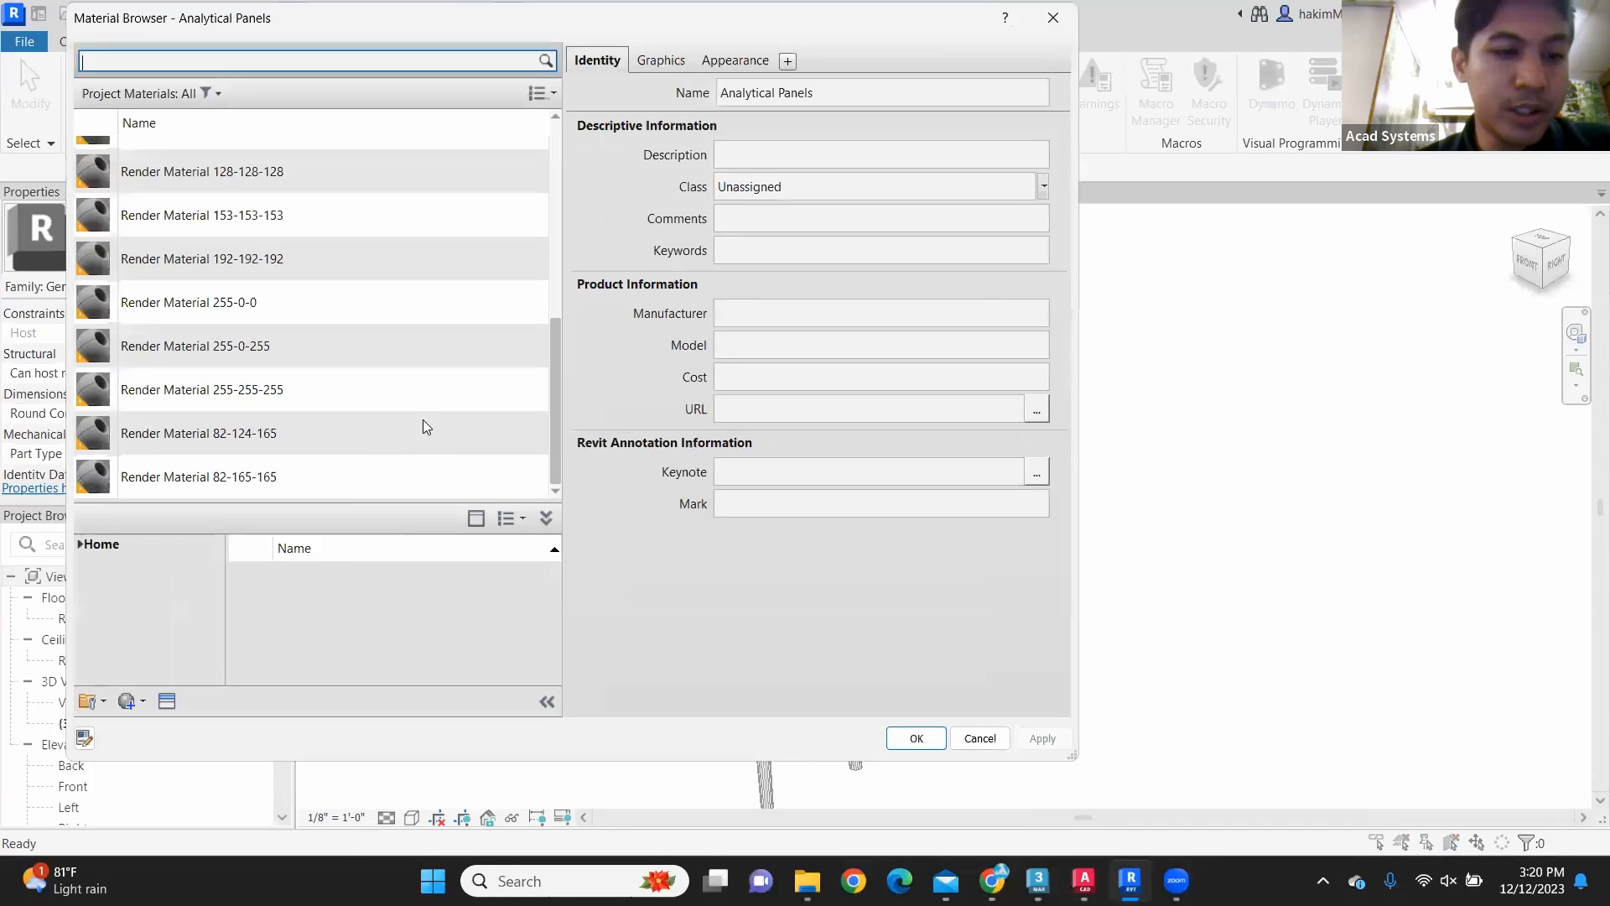
left_click(134, 702)
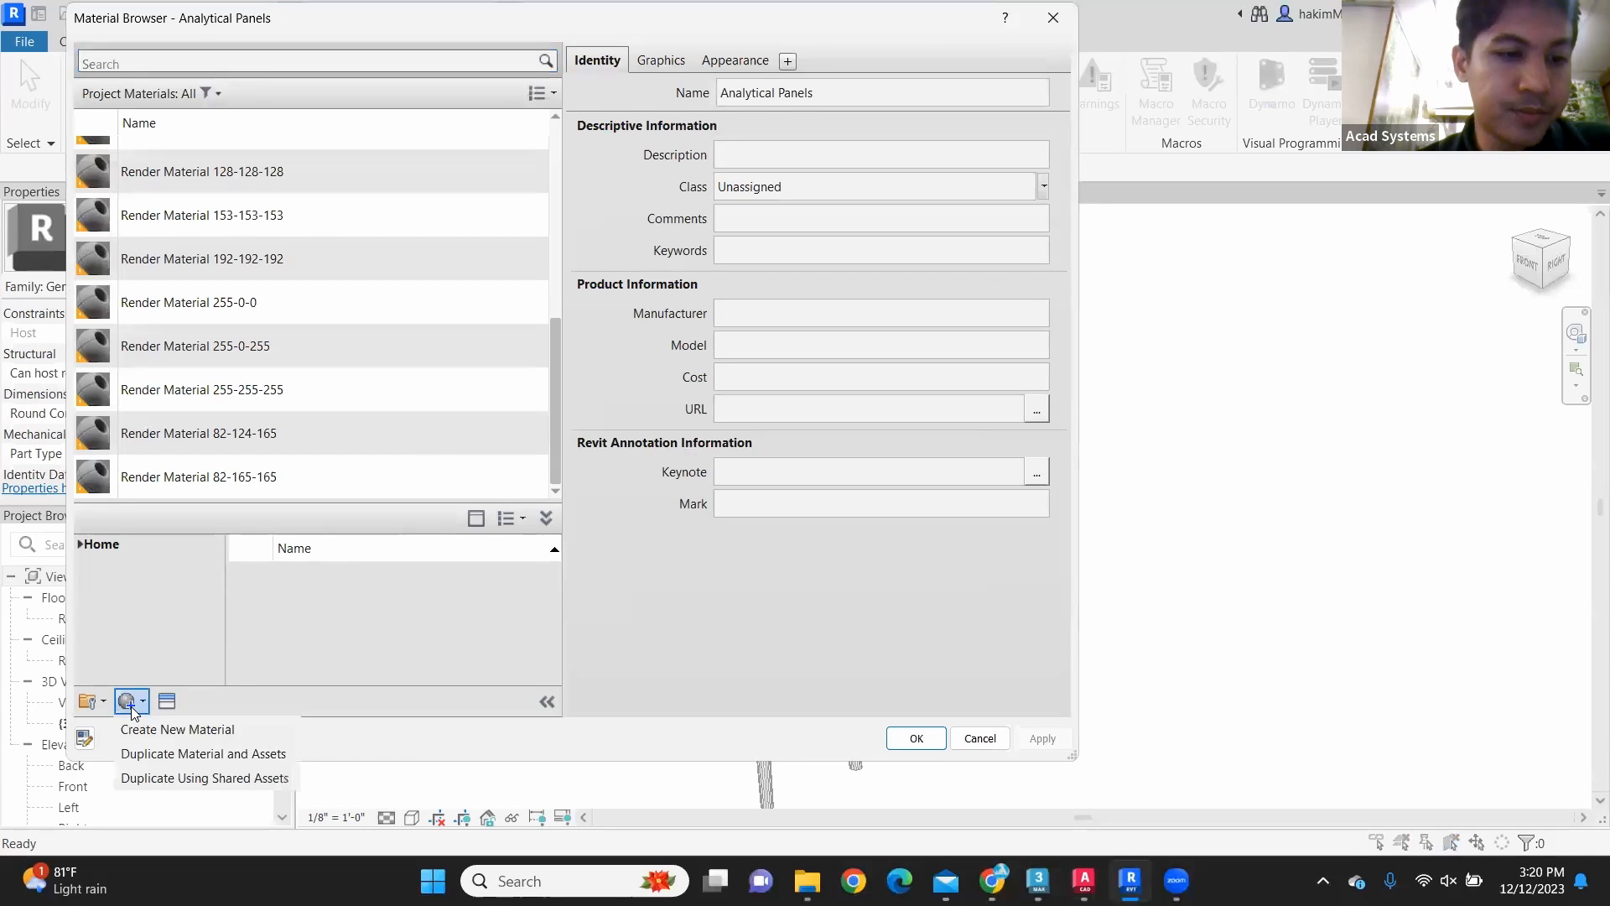
left_click(186, 732)
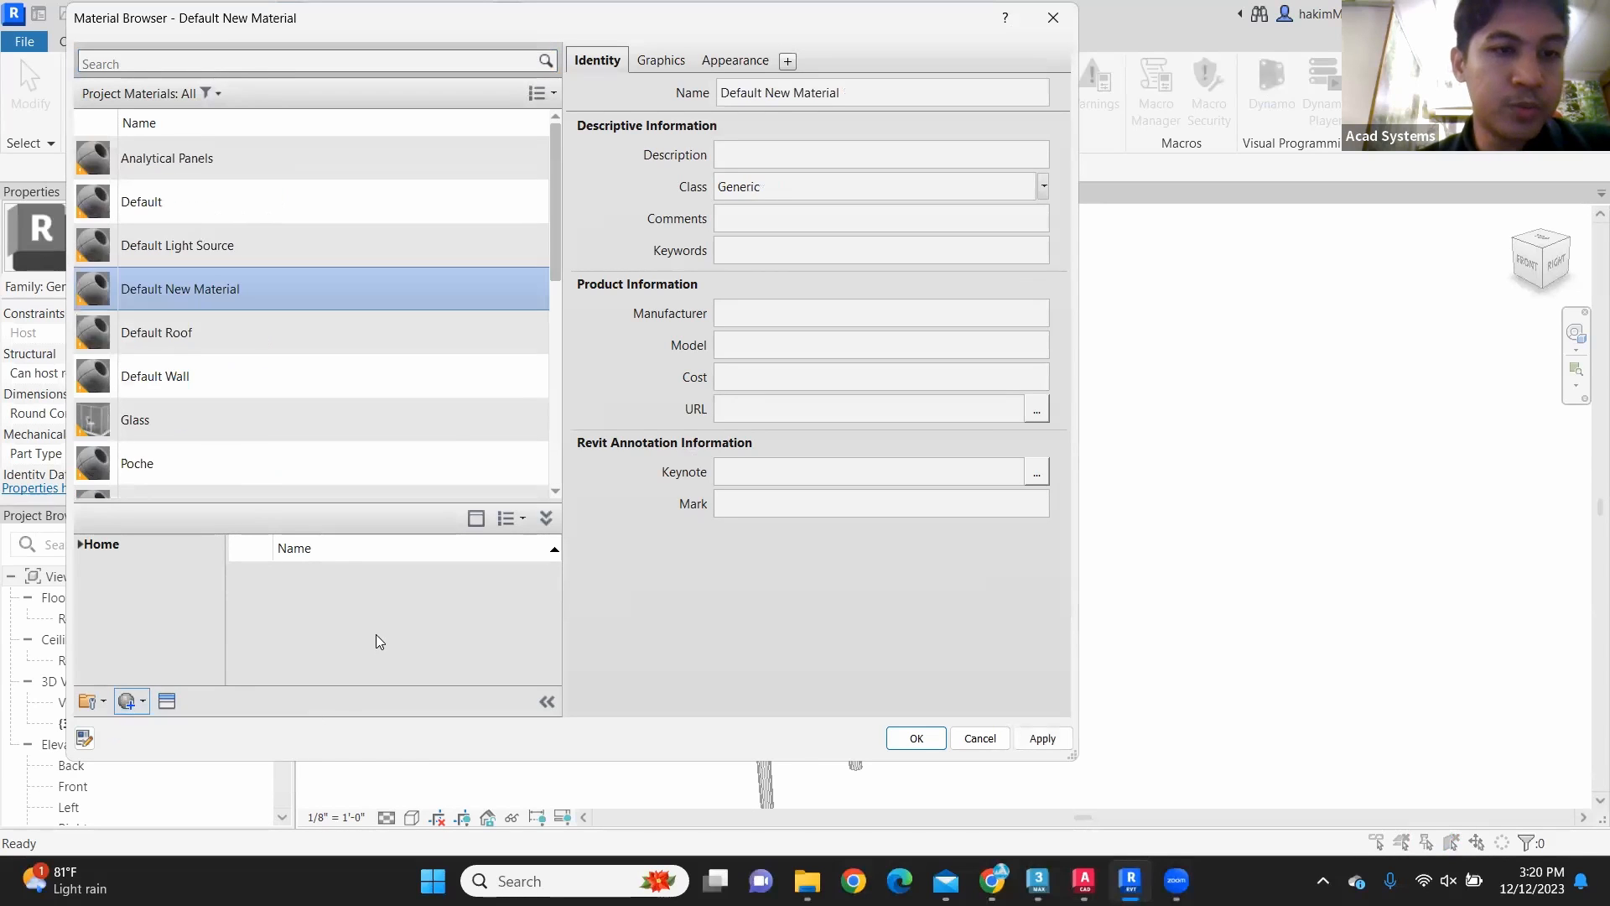
scroll(298, 335, "down", 1)
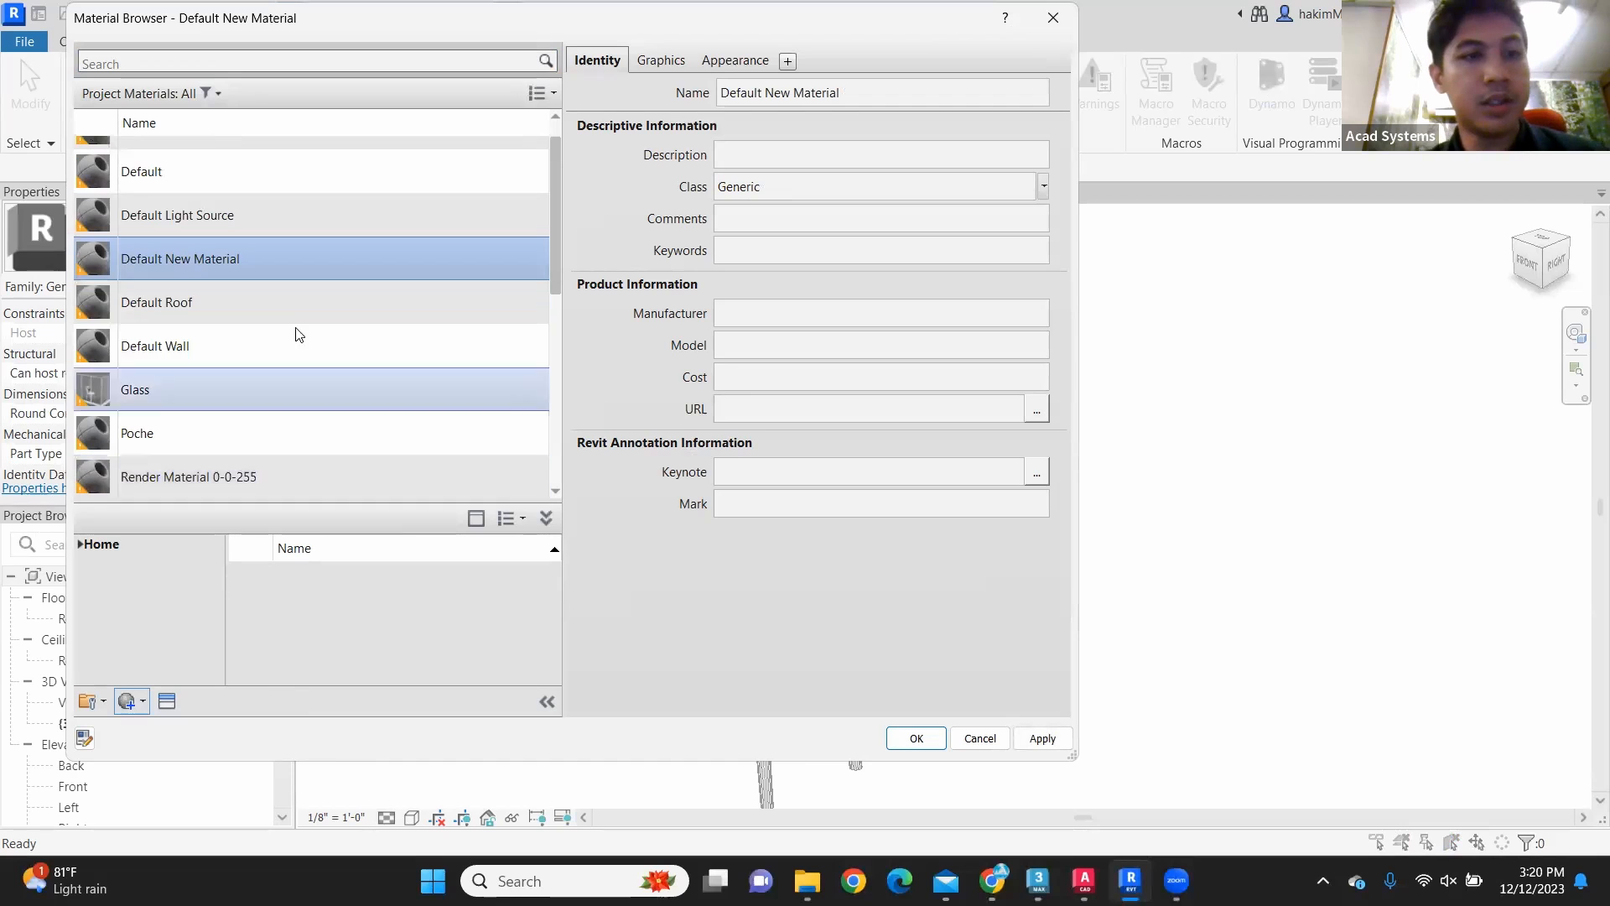
right_click(255, 270)
left_click(322, 349)
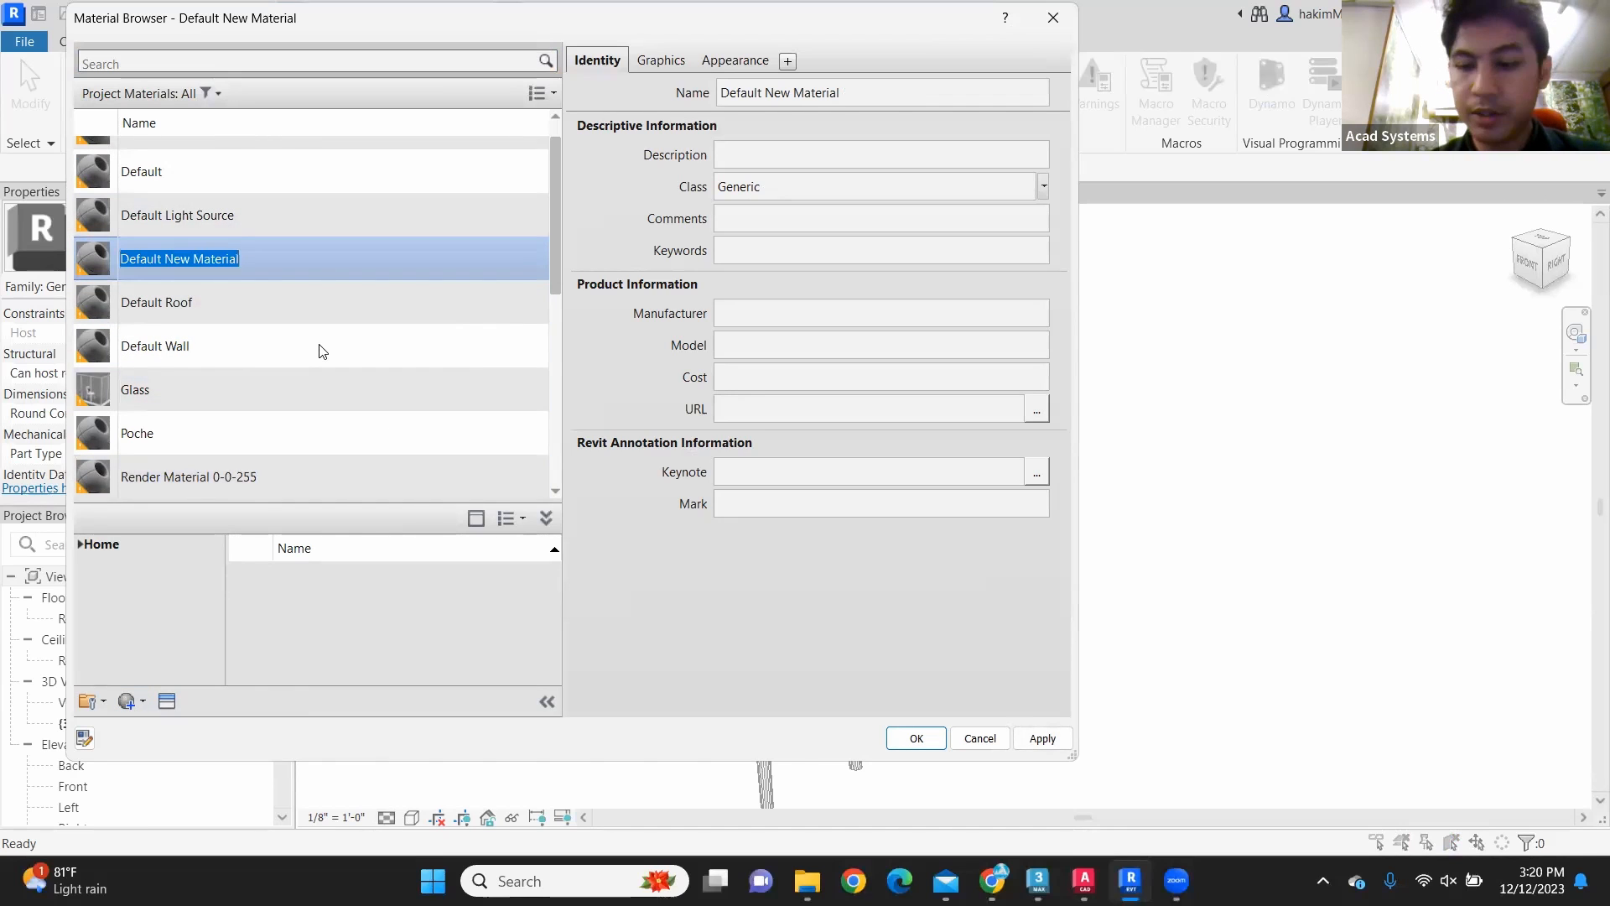
key("BackSpace")
type("Seat")
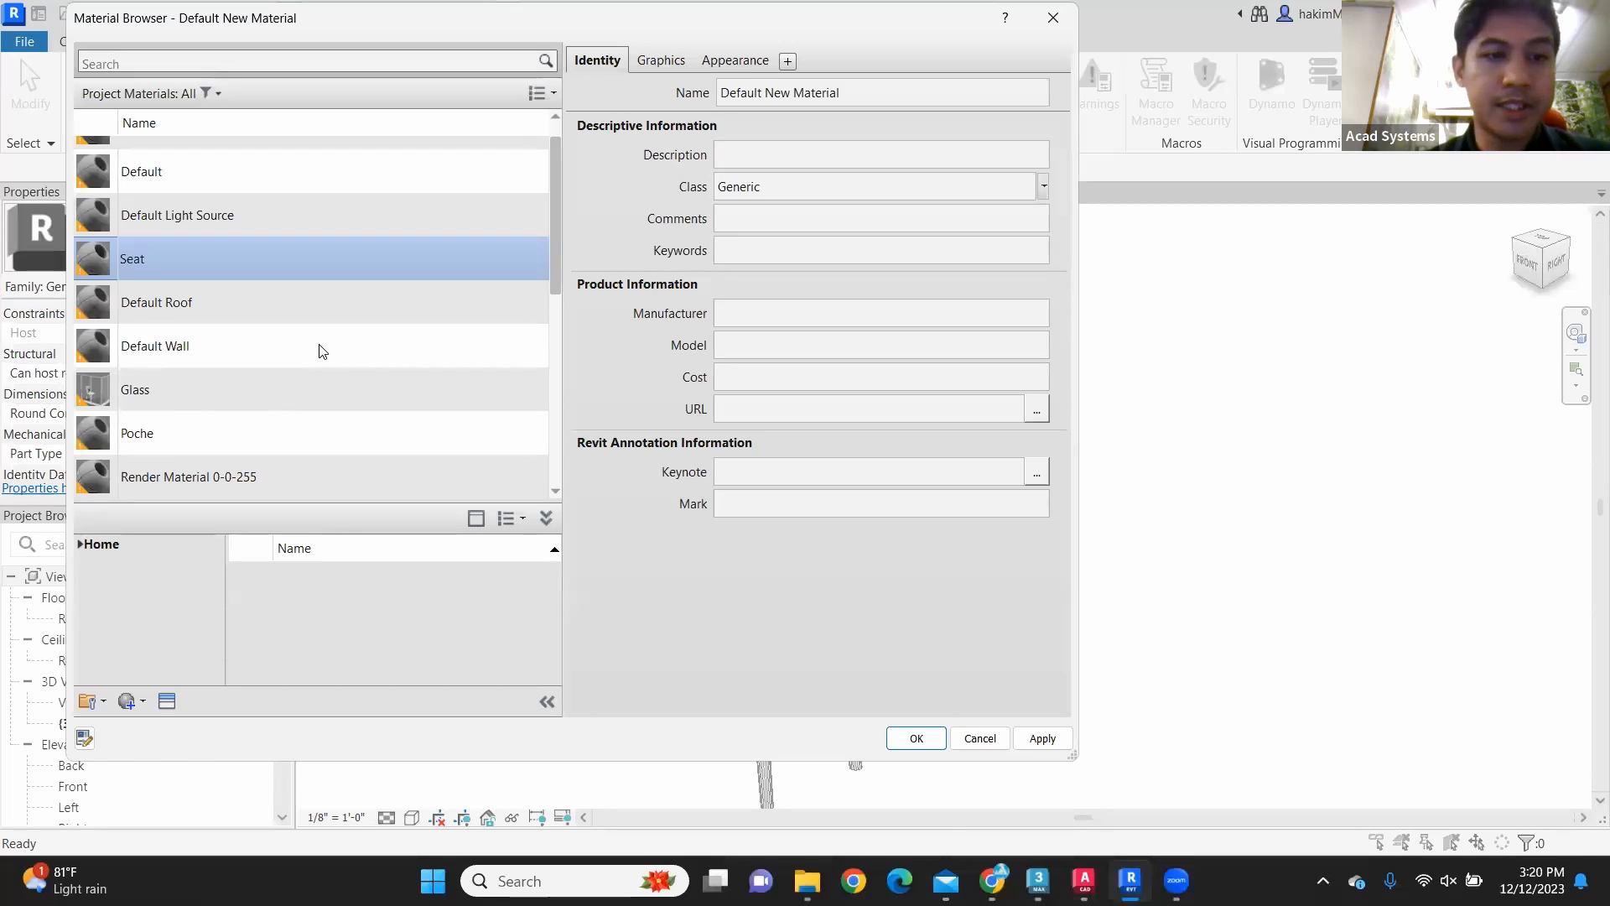
Step: Create another new material, rename it Legs, and look through the project material list
left_click(134, 699)
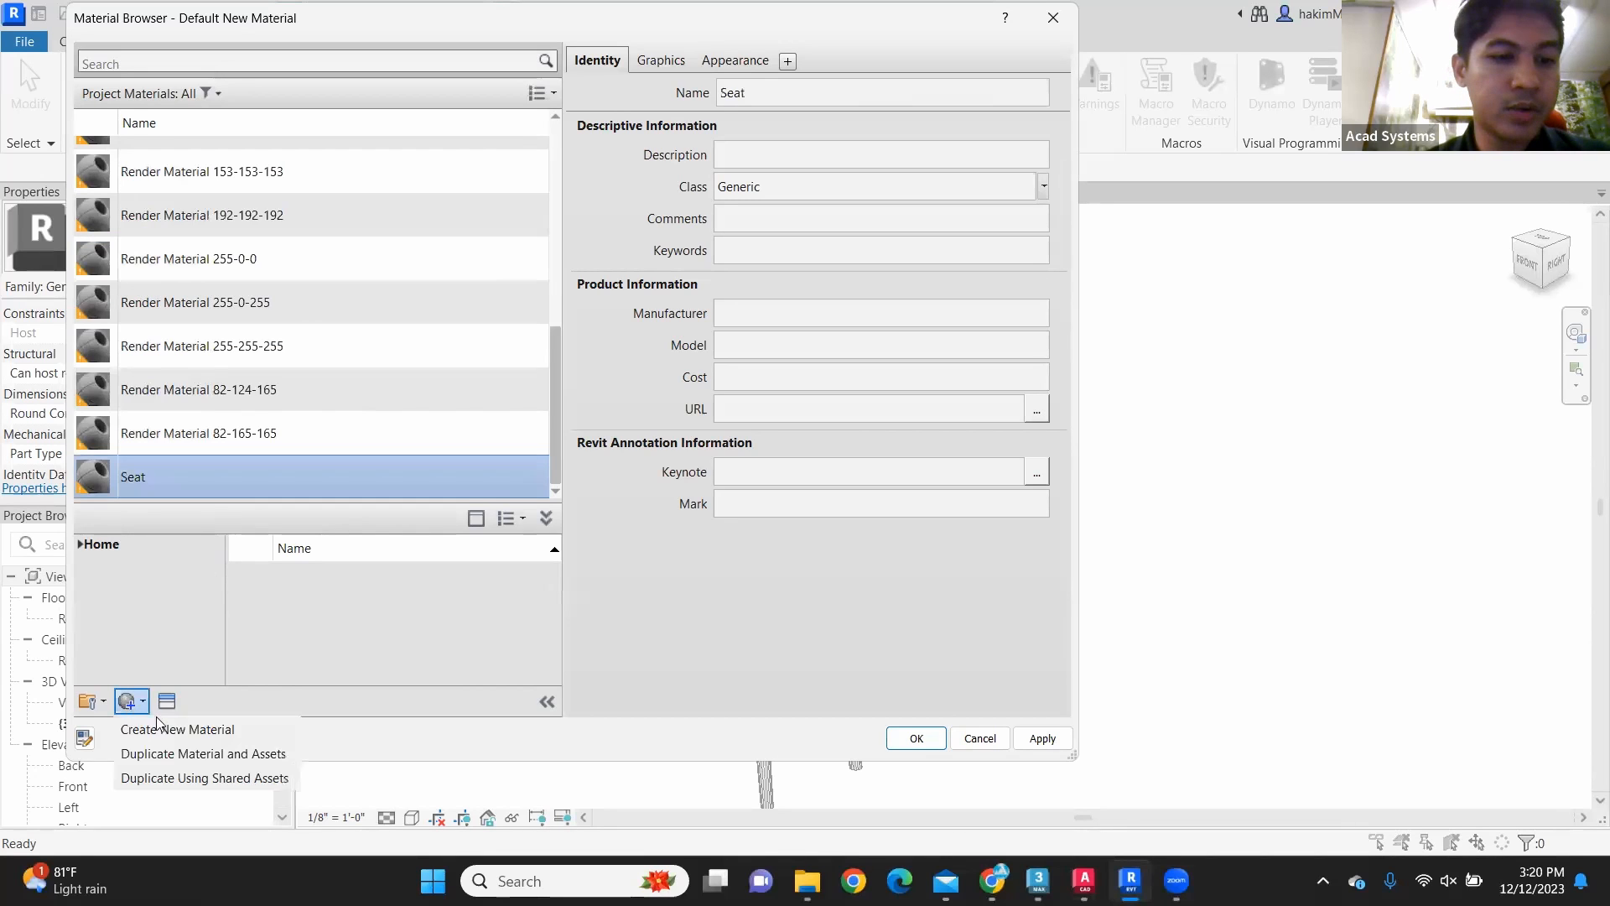
left_click(166, 729)
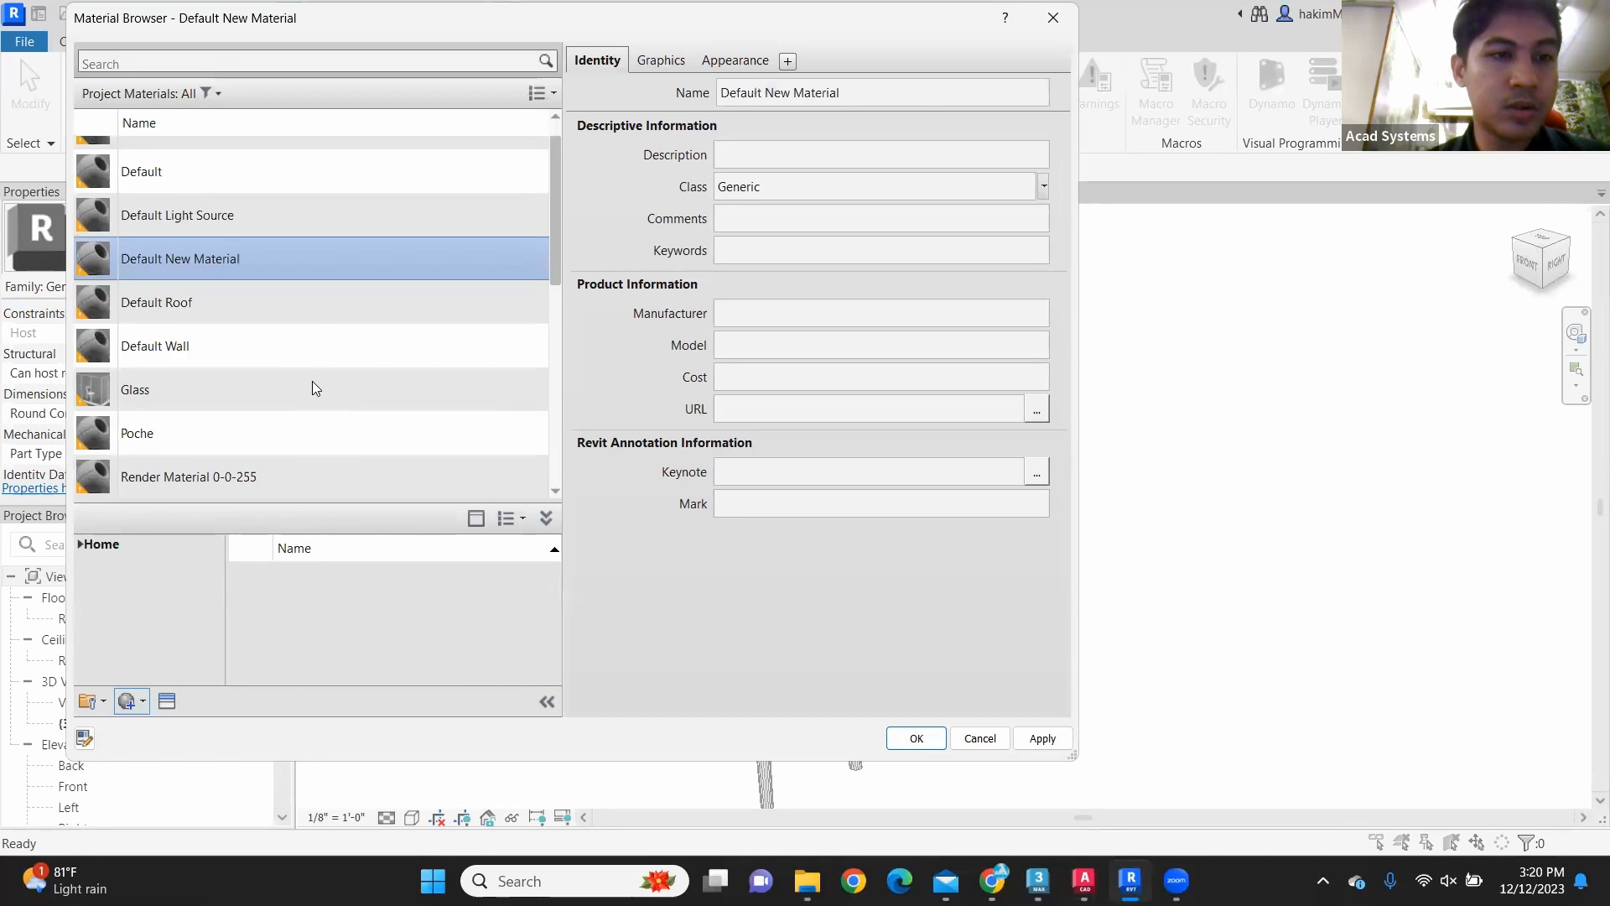
right_click(247, 259)
left_click(323, 336)
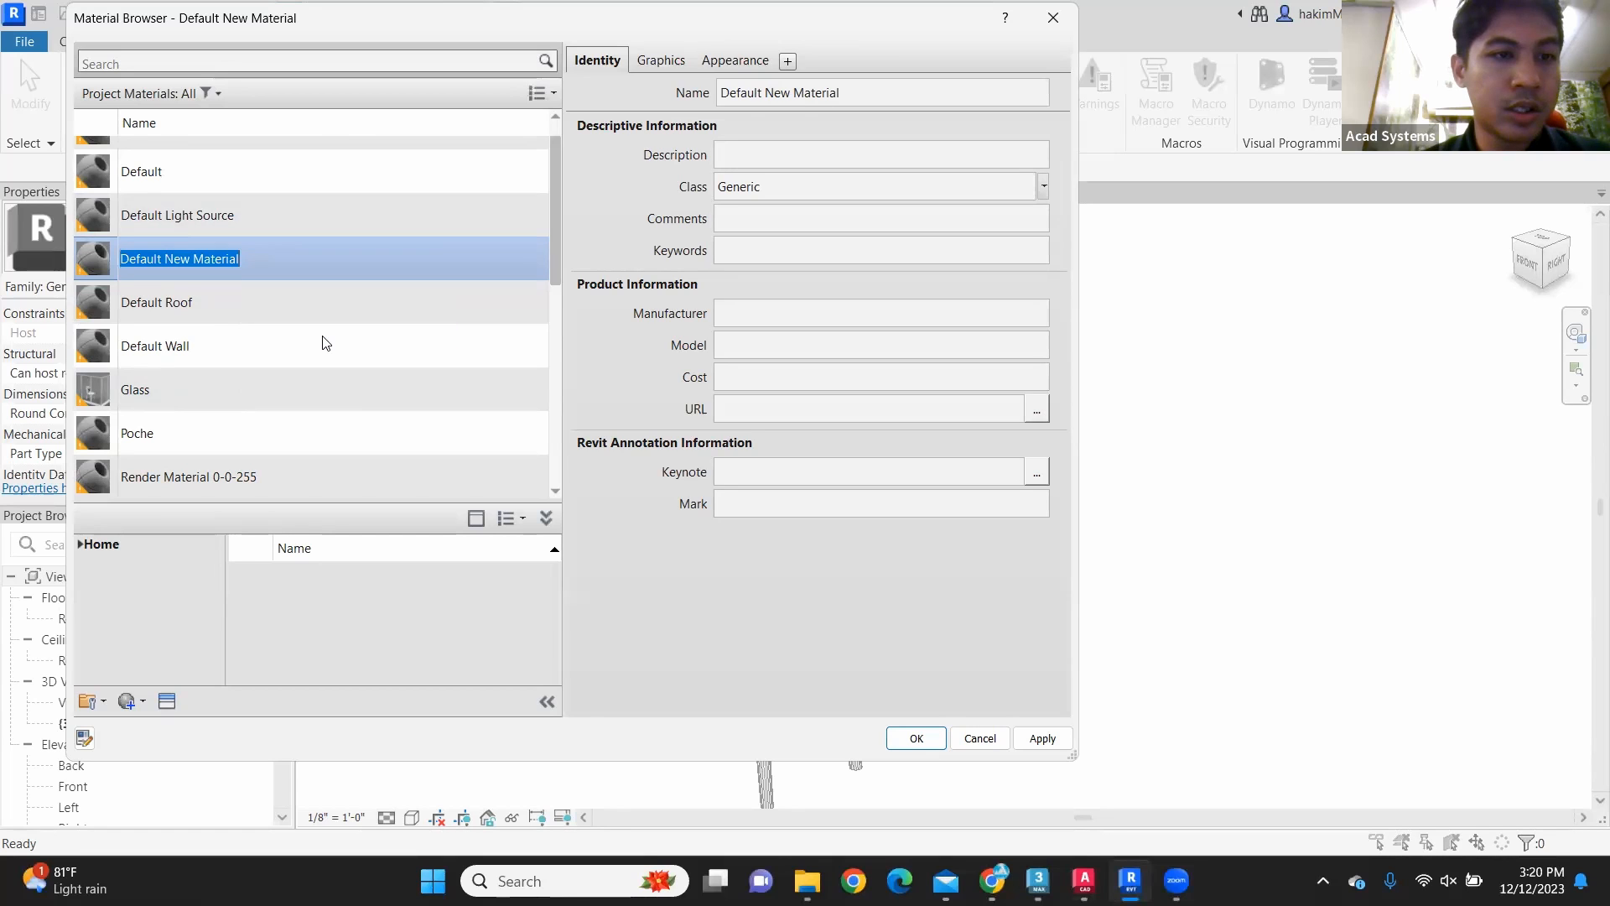
type("Legs")
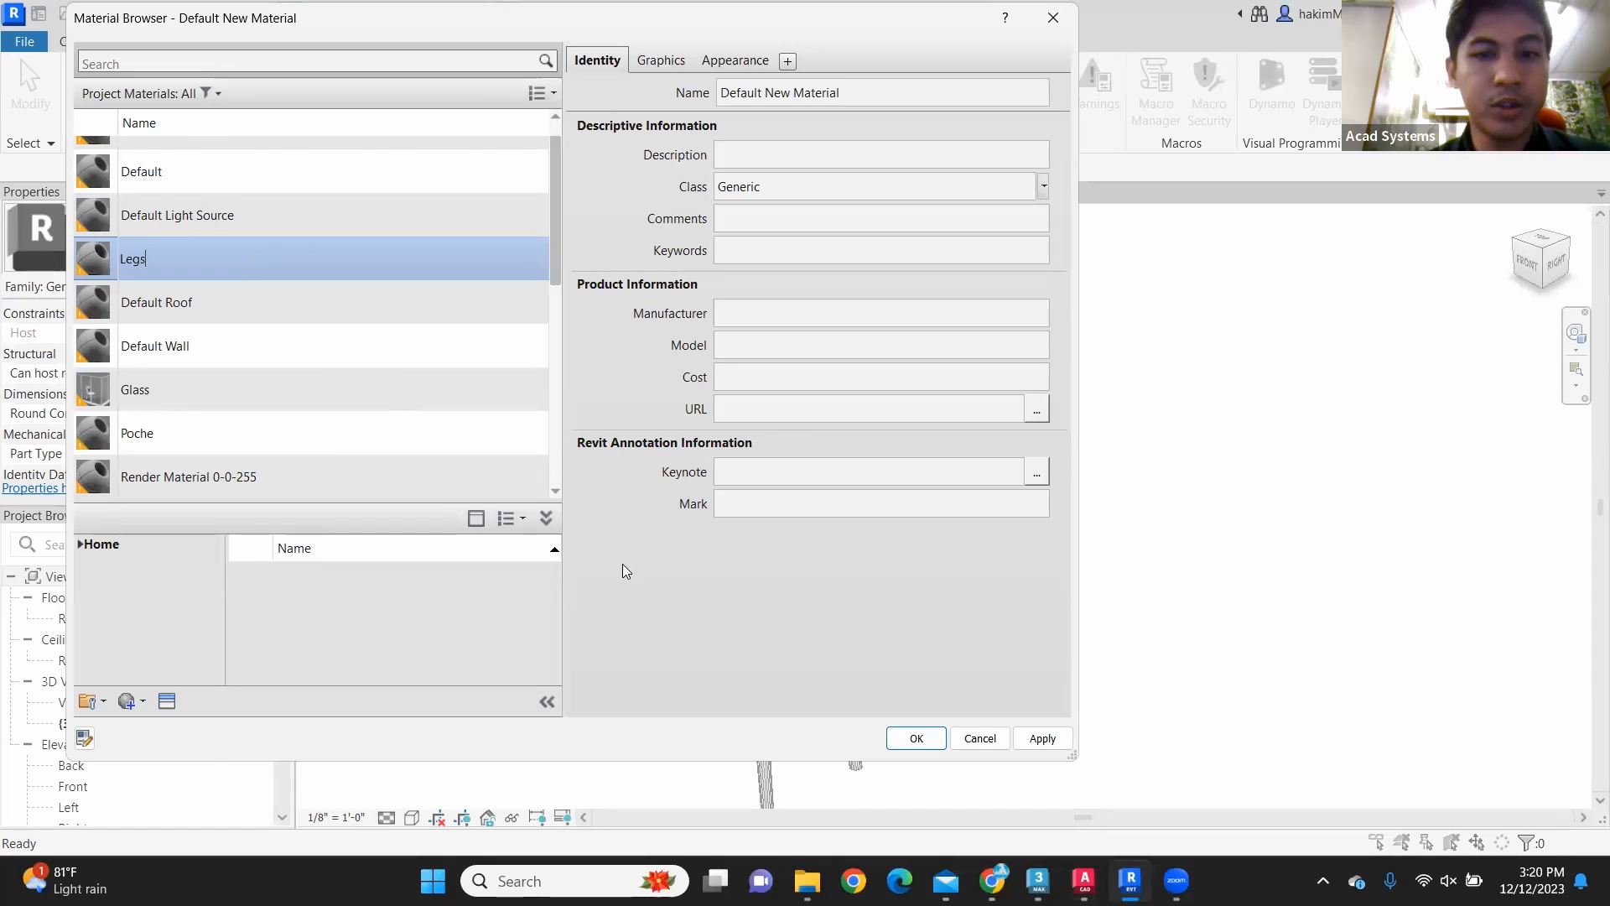
key("Return")
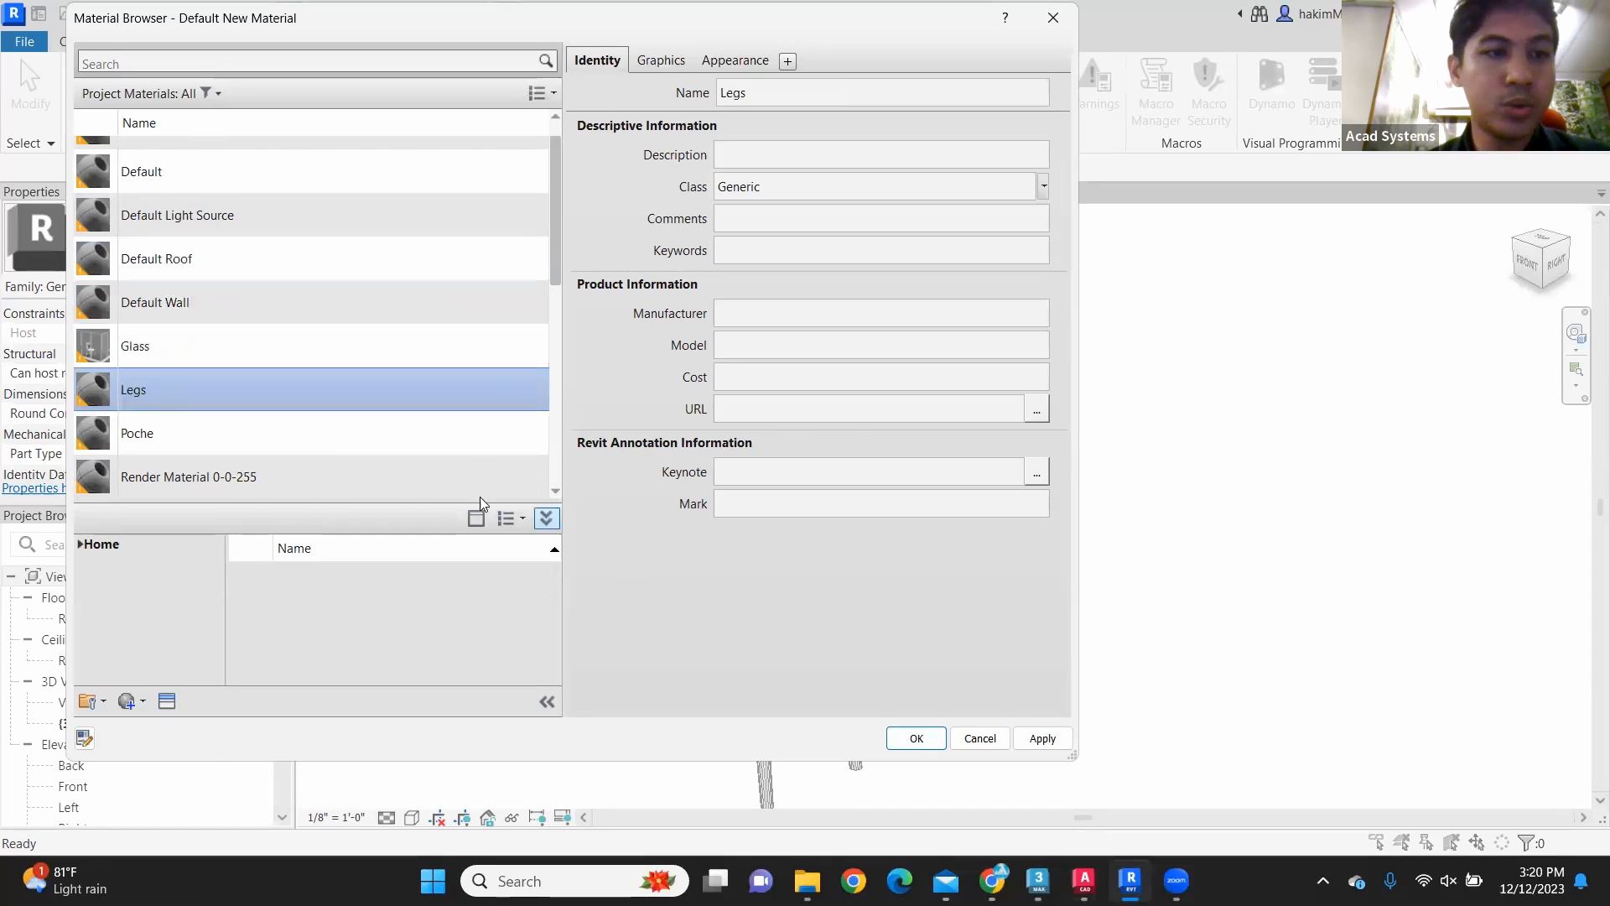
scroll(251, 394, "down", 5)
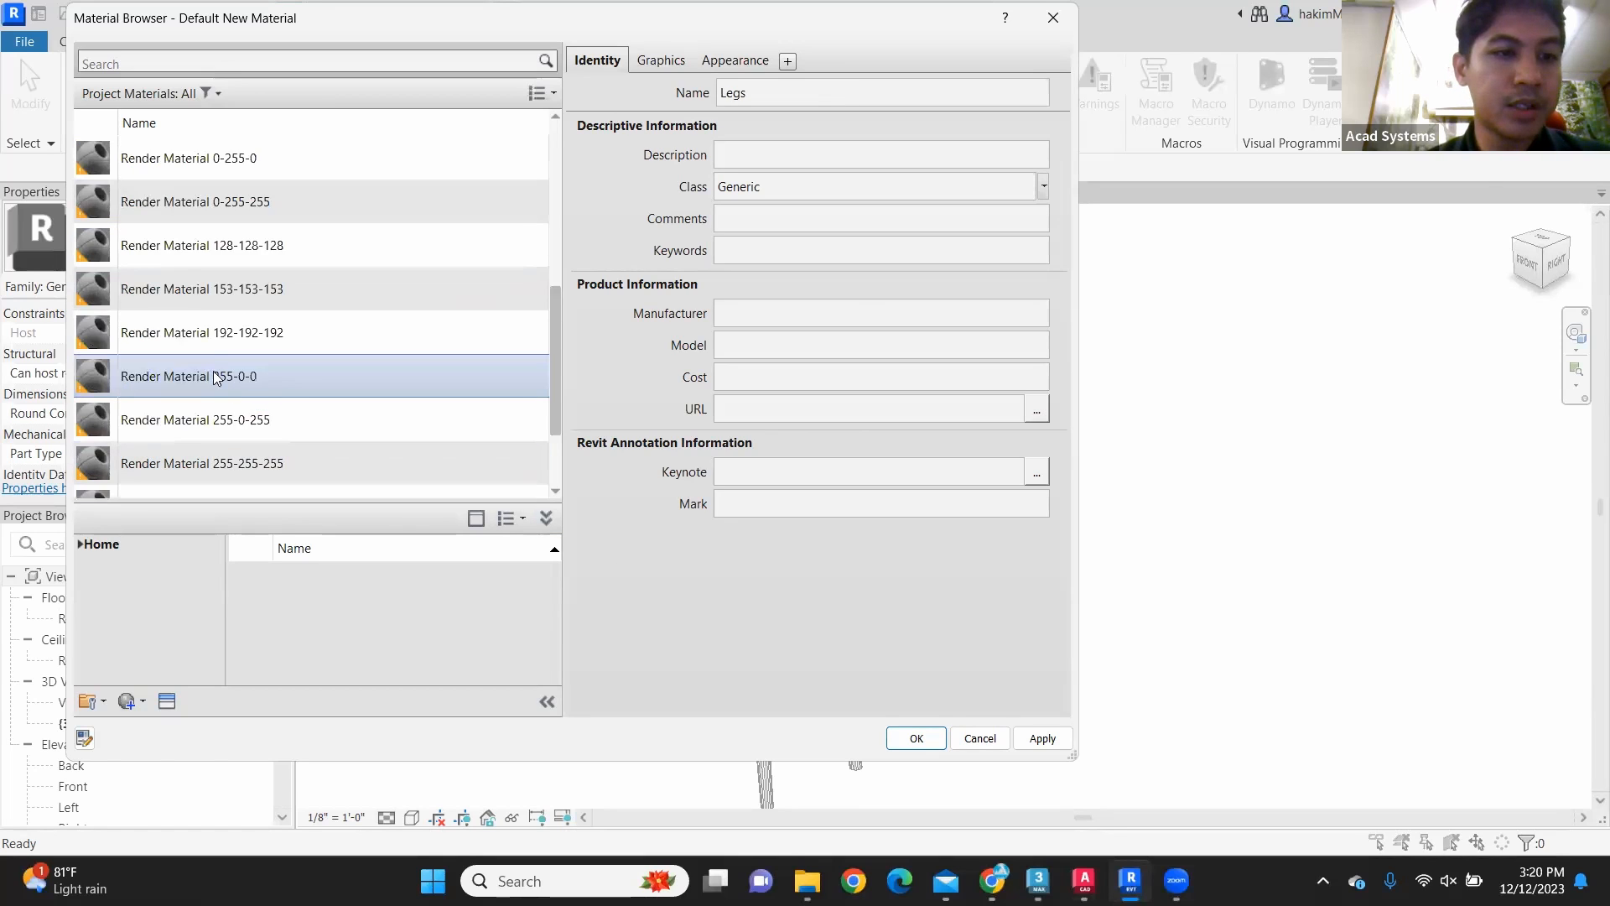
scroll(220, 369, "up", 3)
scroll(199, 356, "up", 3)
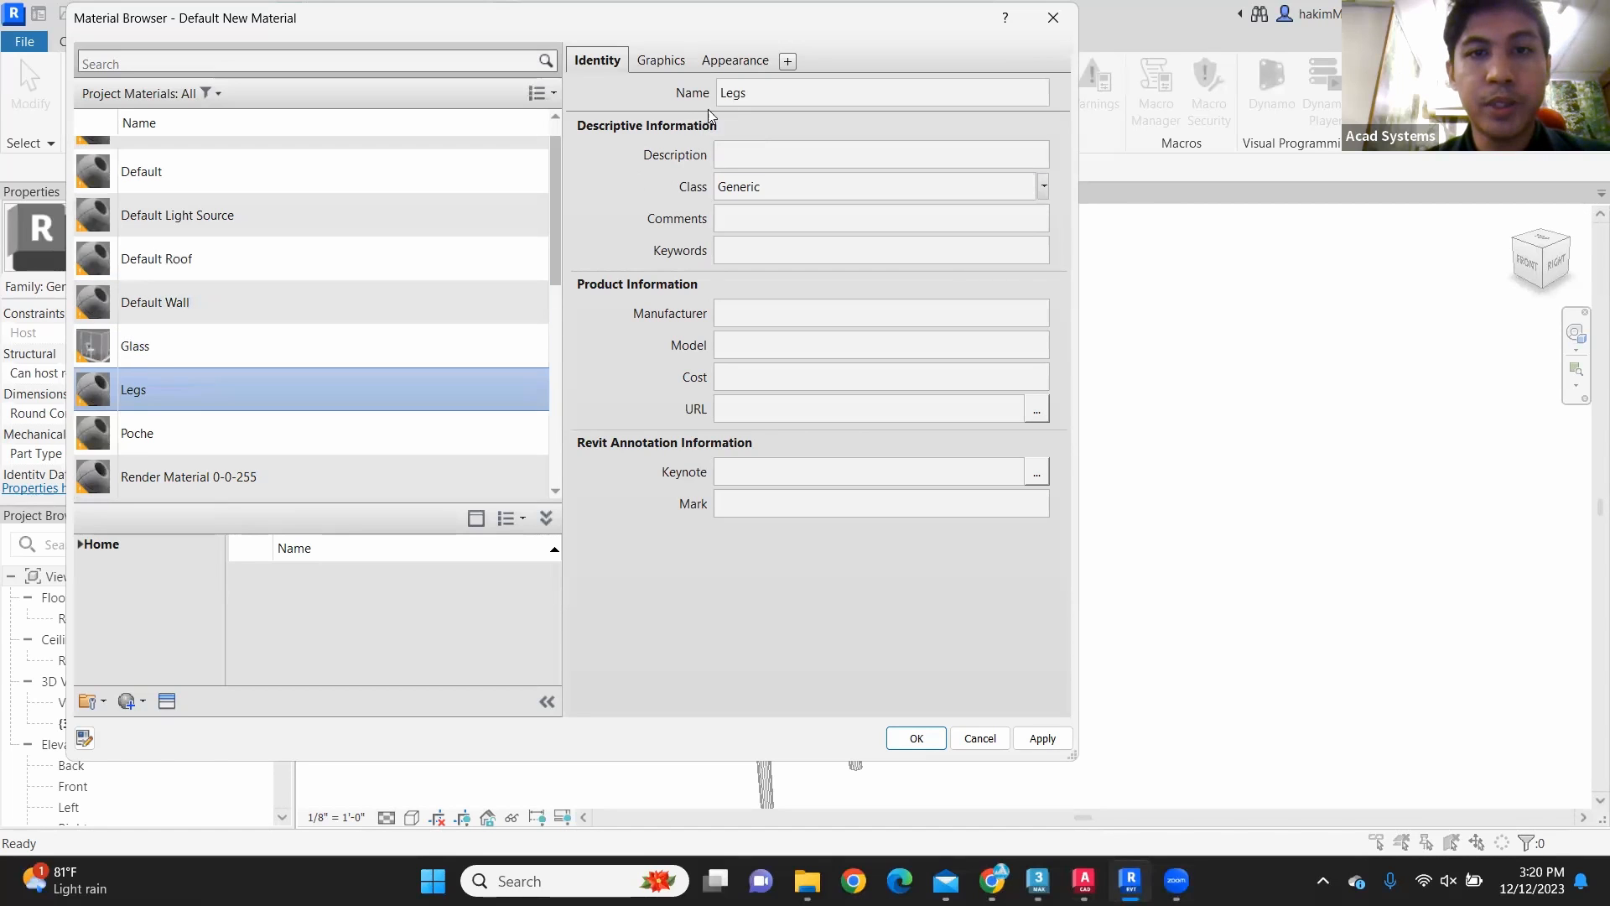
Step: Check the Legs material's graphics and identity settings, and accept the new materials
left_click(747, 66)
left_click(659, 61)
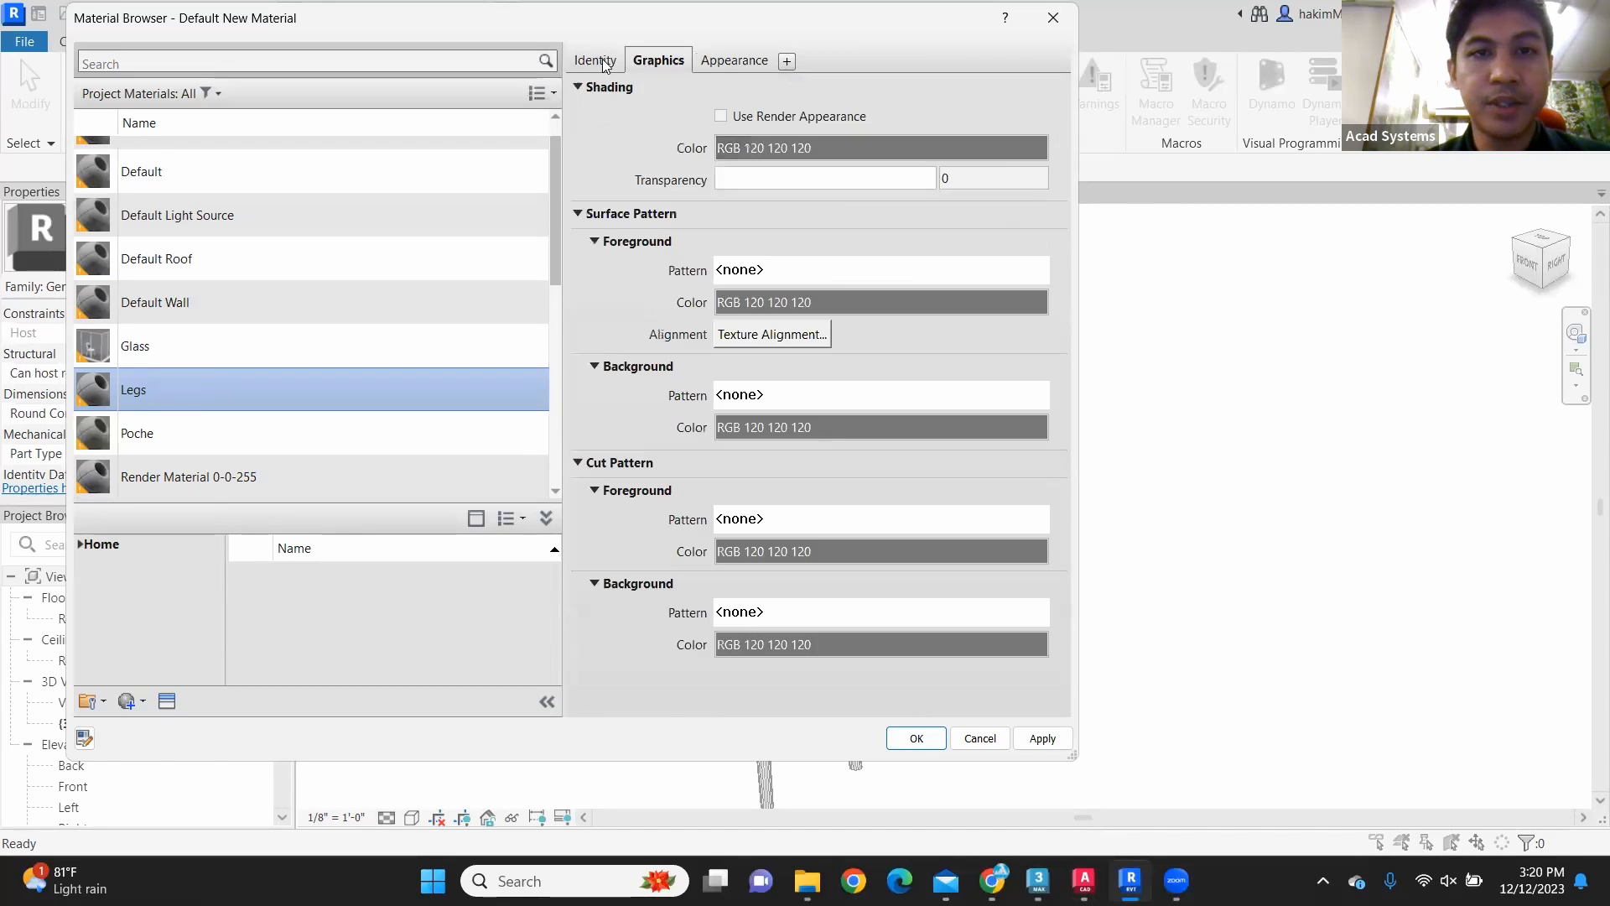
left_click(604, 66)
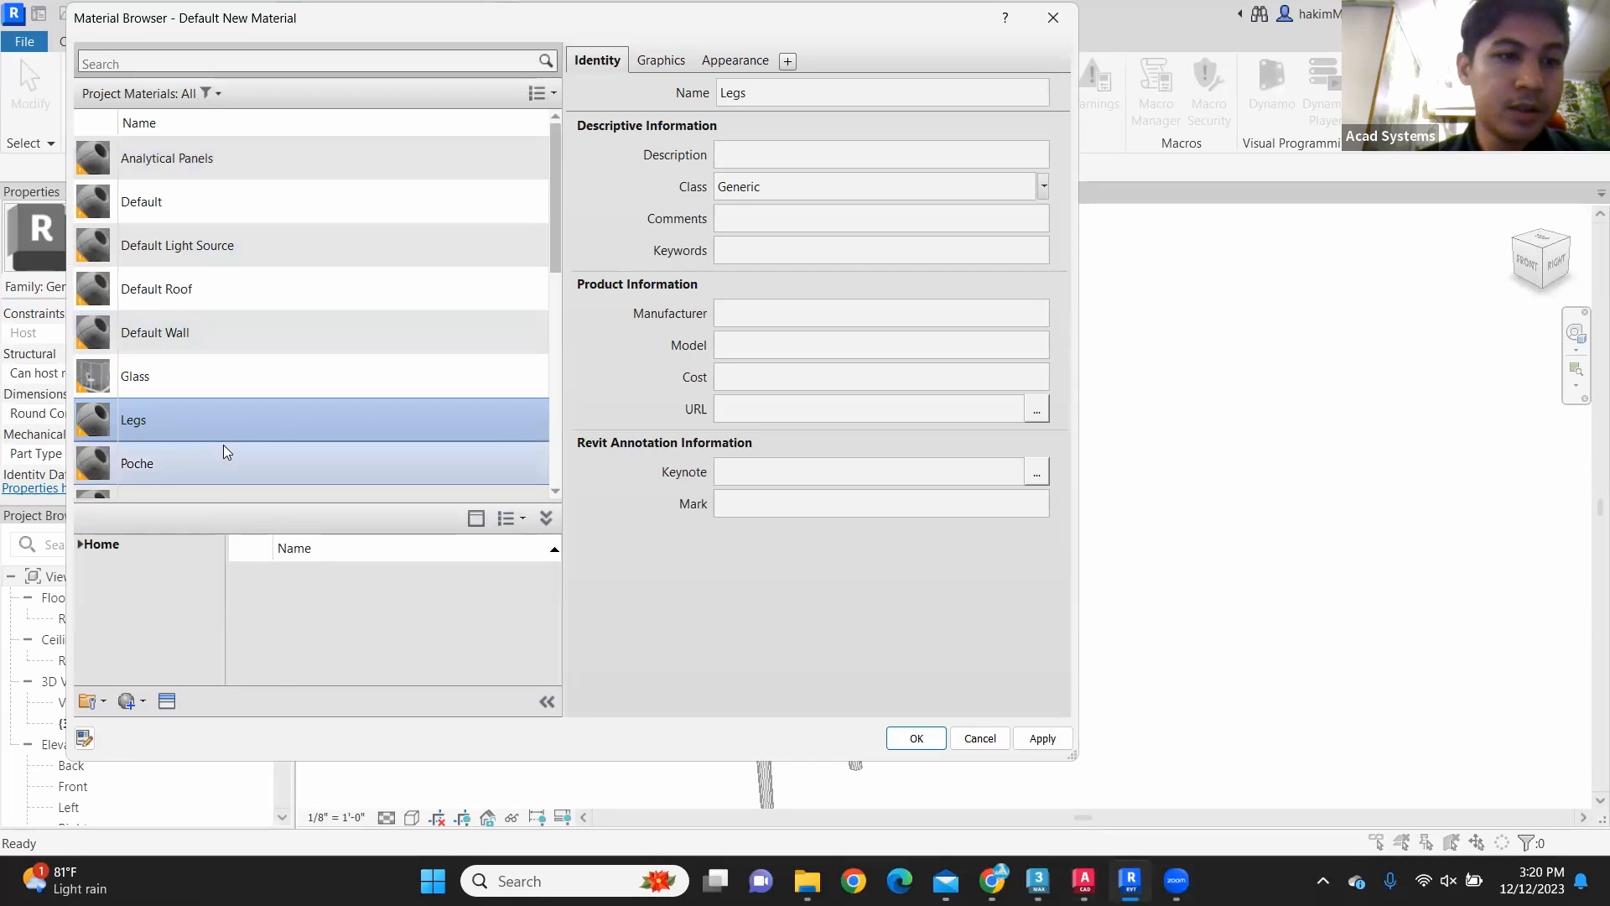
scroll(224, 445, "down", 3)
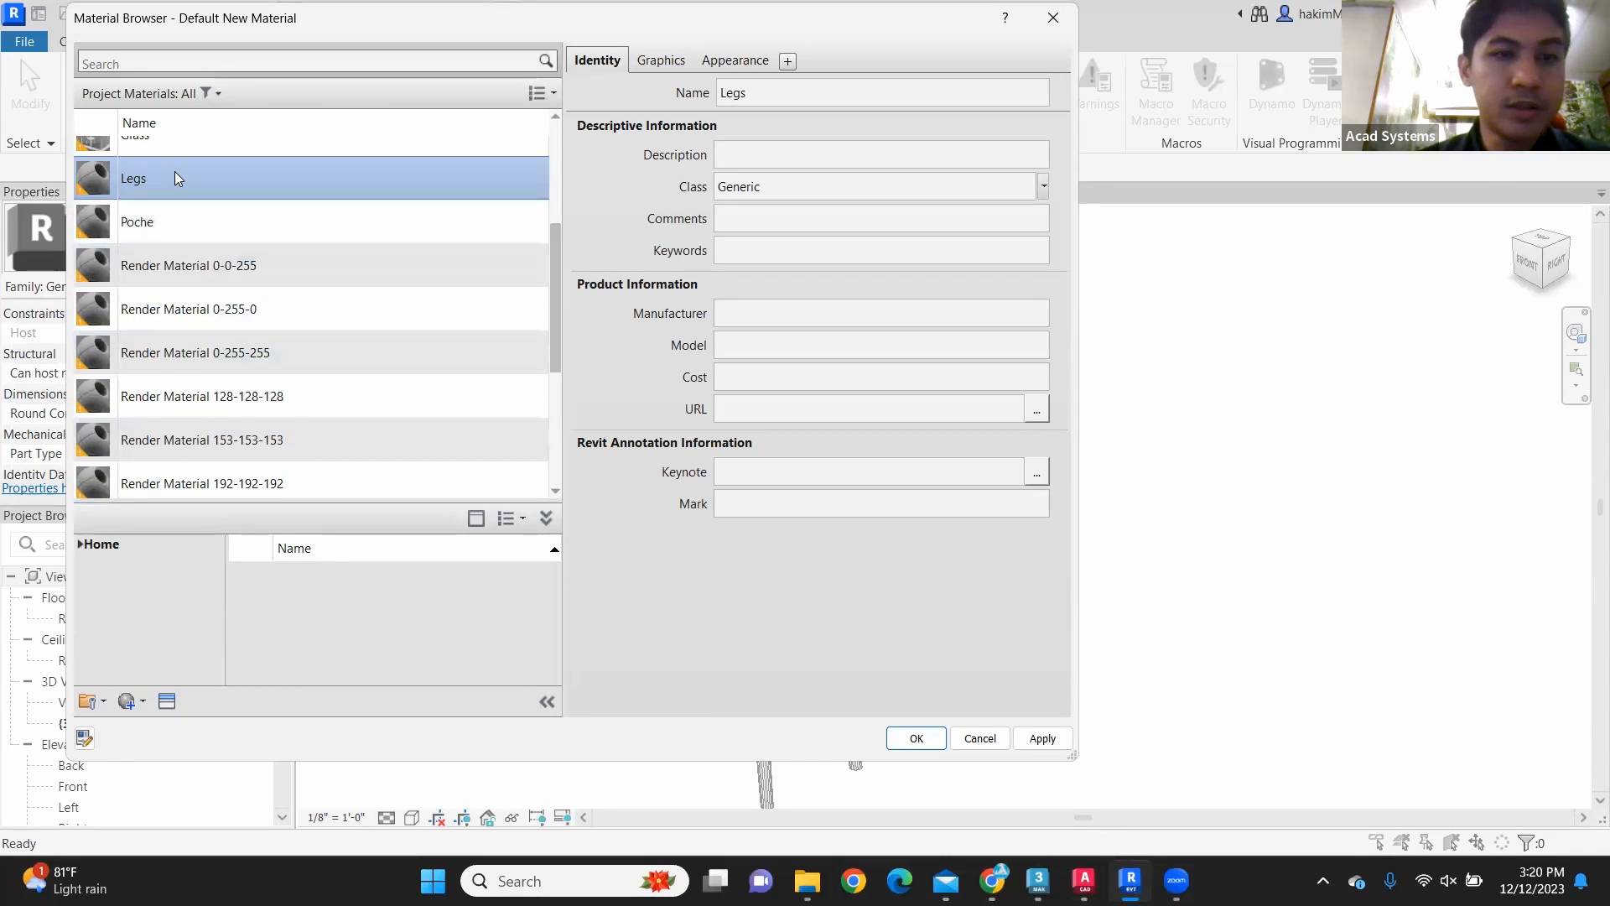
left_click(902, 735)
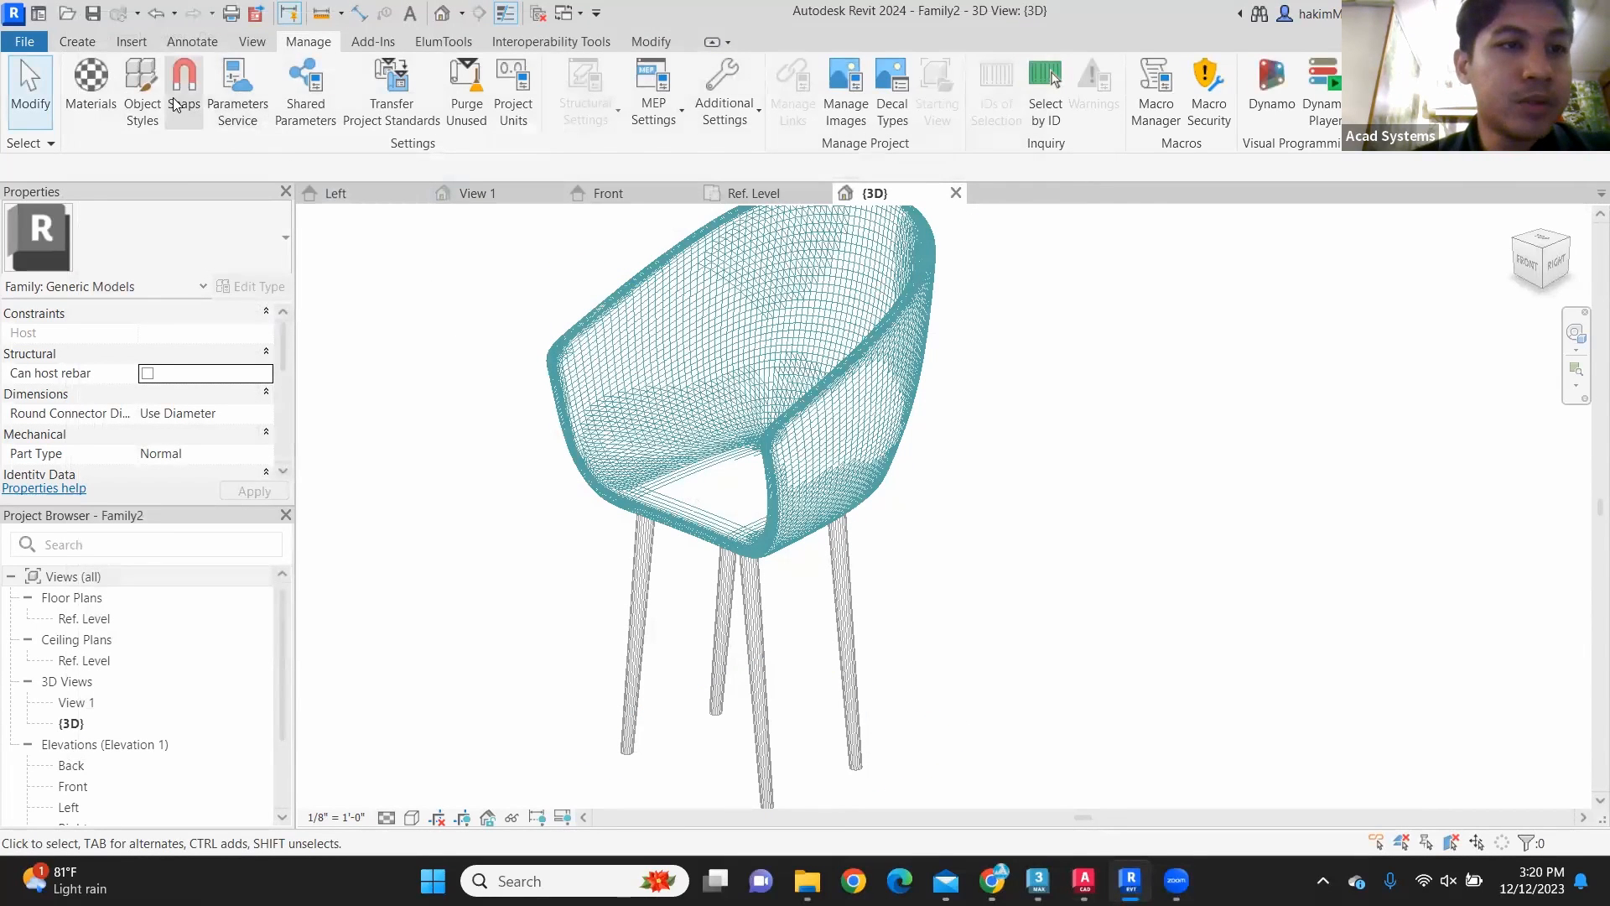
Step: Open Object Styles for the family's imported objects and find the Legs and Seat categories
left_click(148, 79)
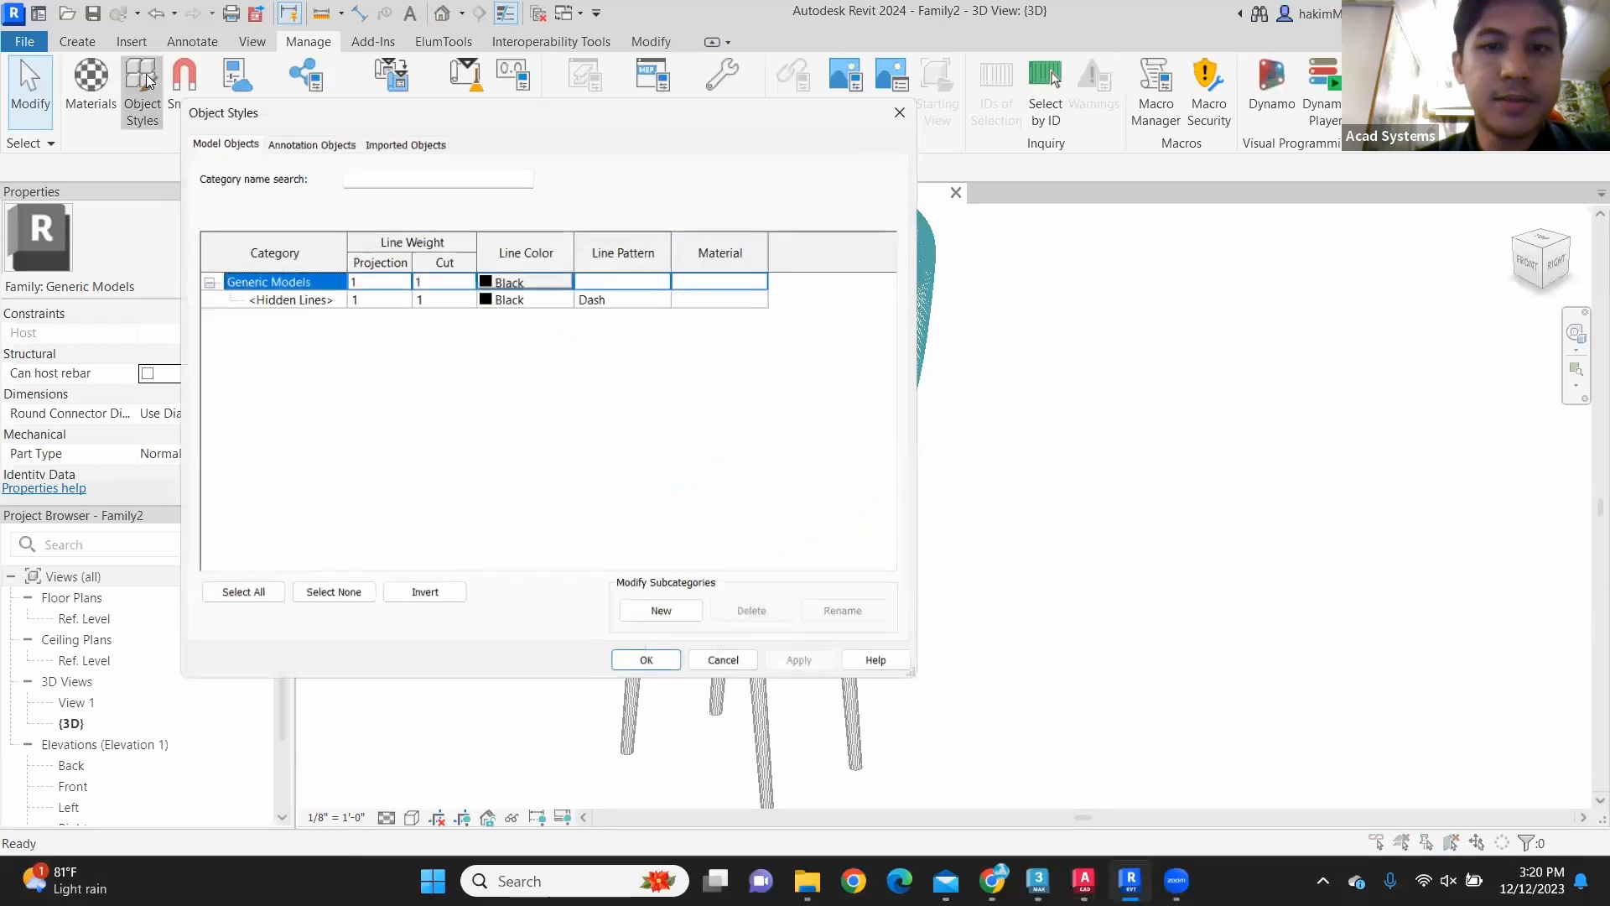
left_click_drag(285, 109, 601, 72)
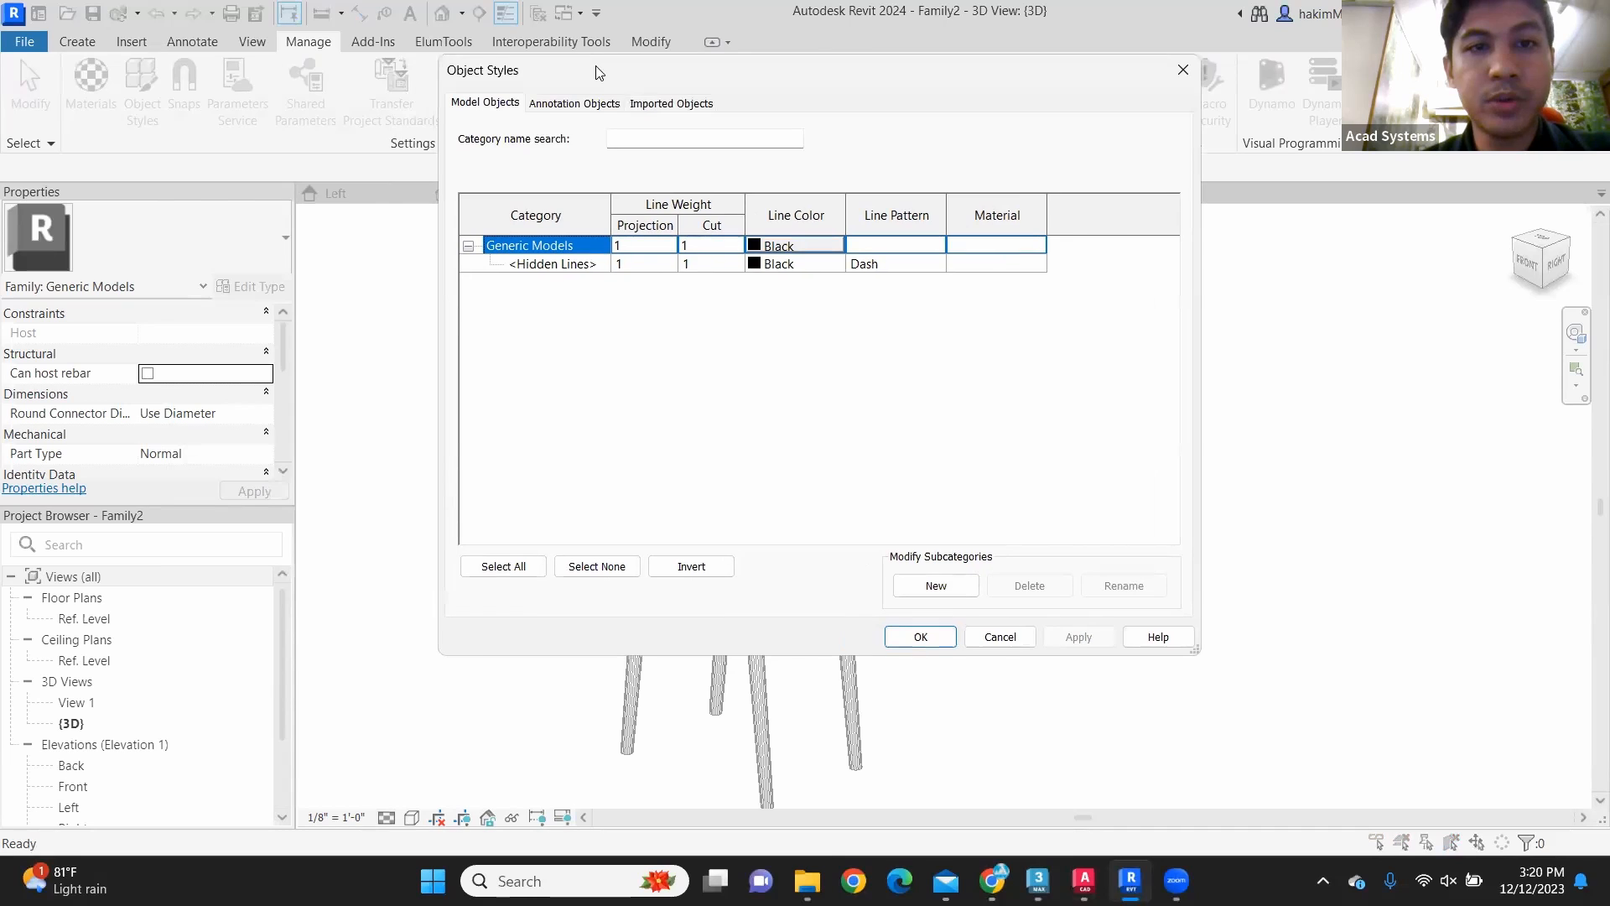
left_click(683, 105)
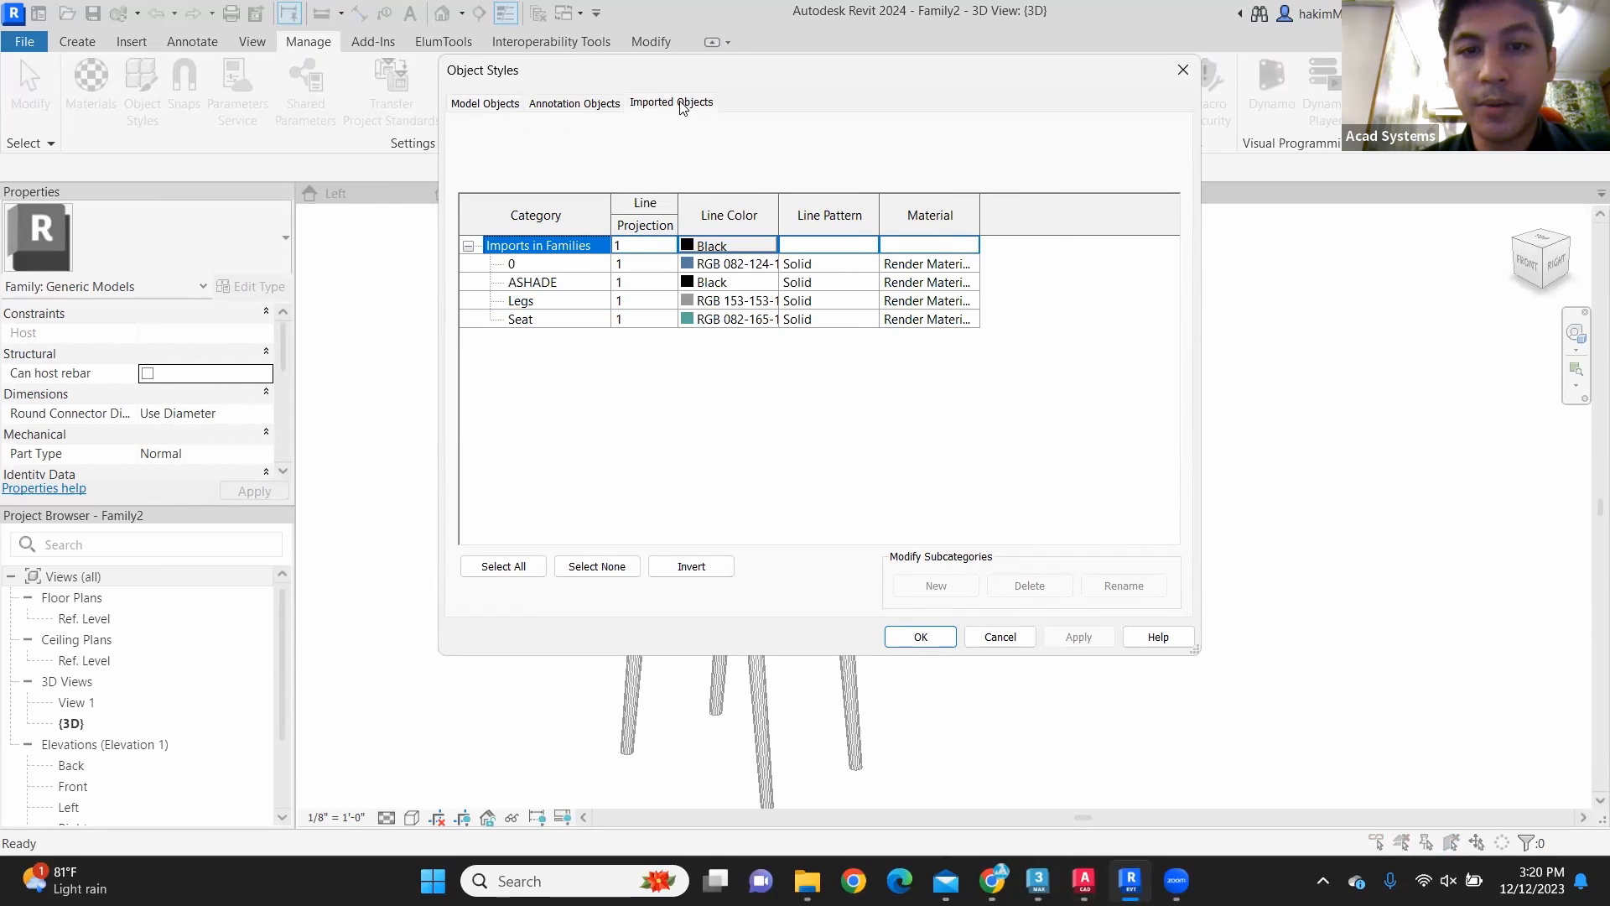
left_click(552, 301)
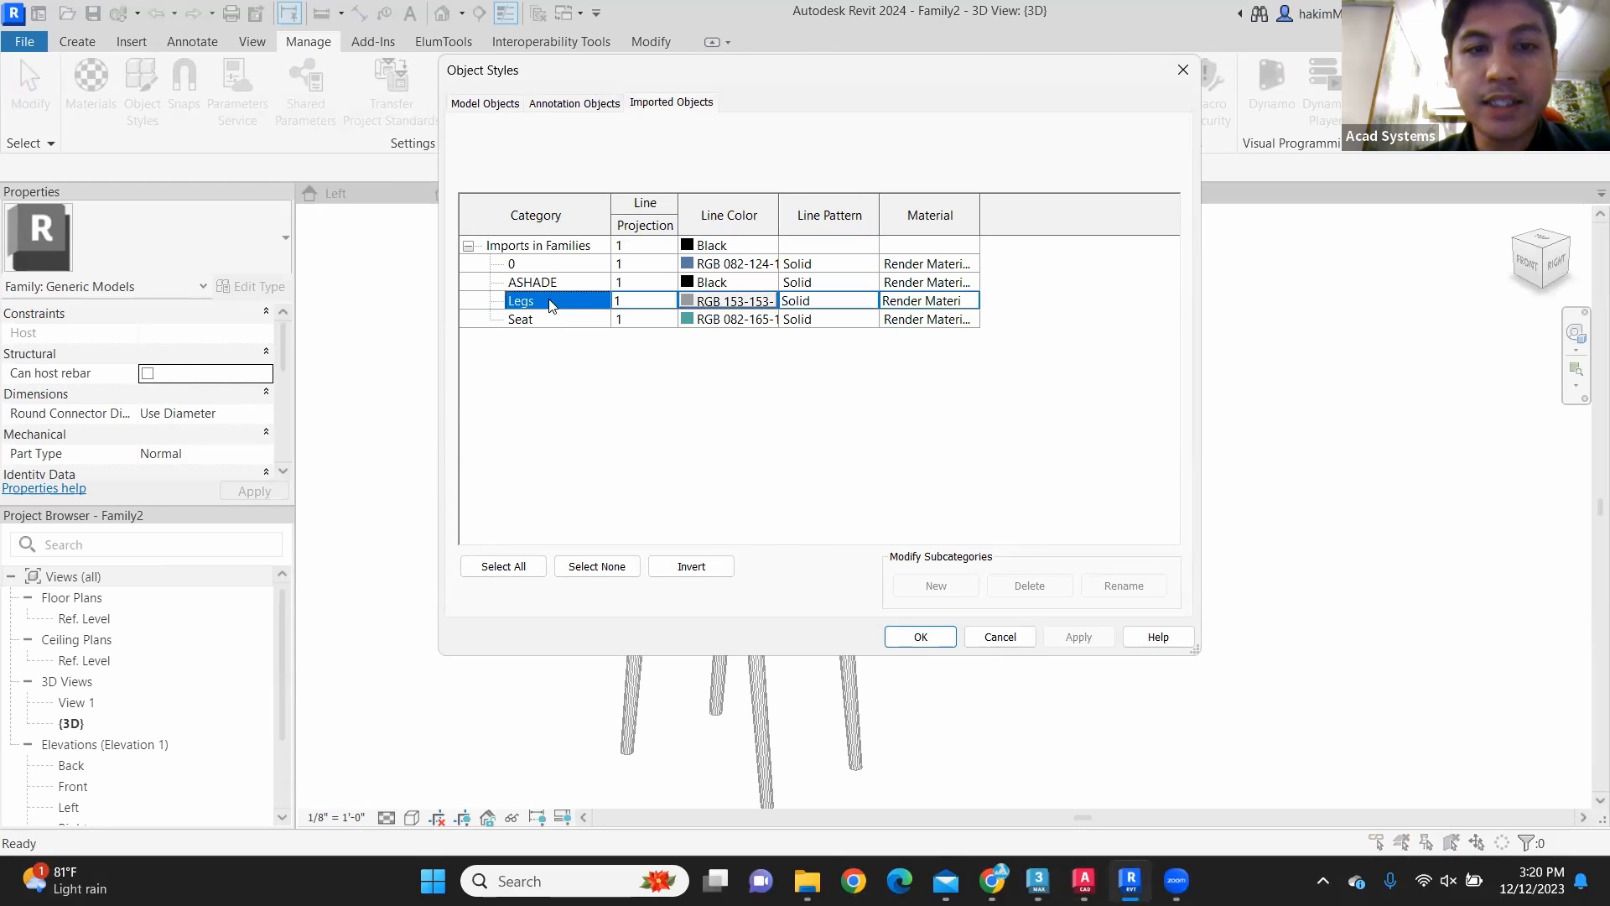
left_click(527, 321)
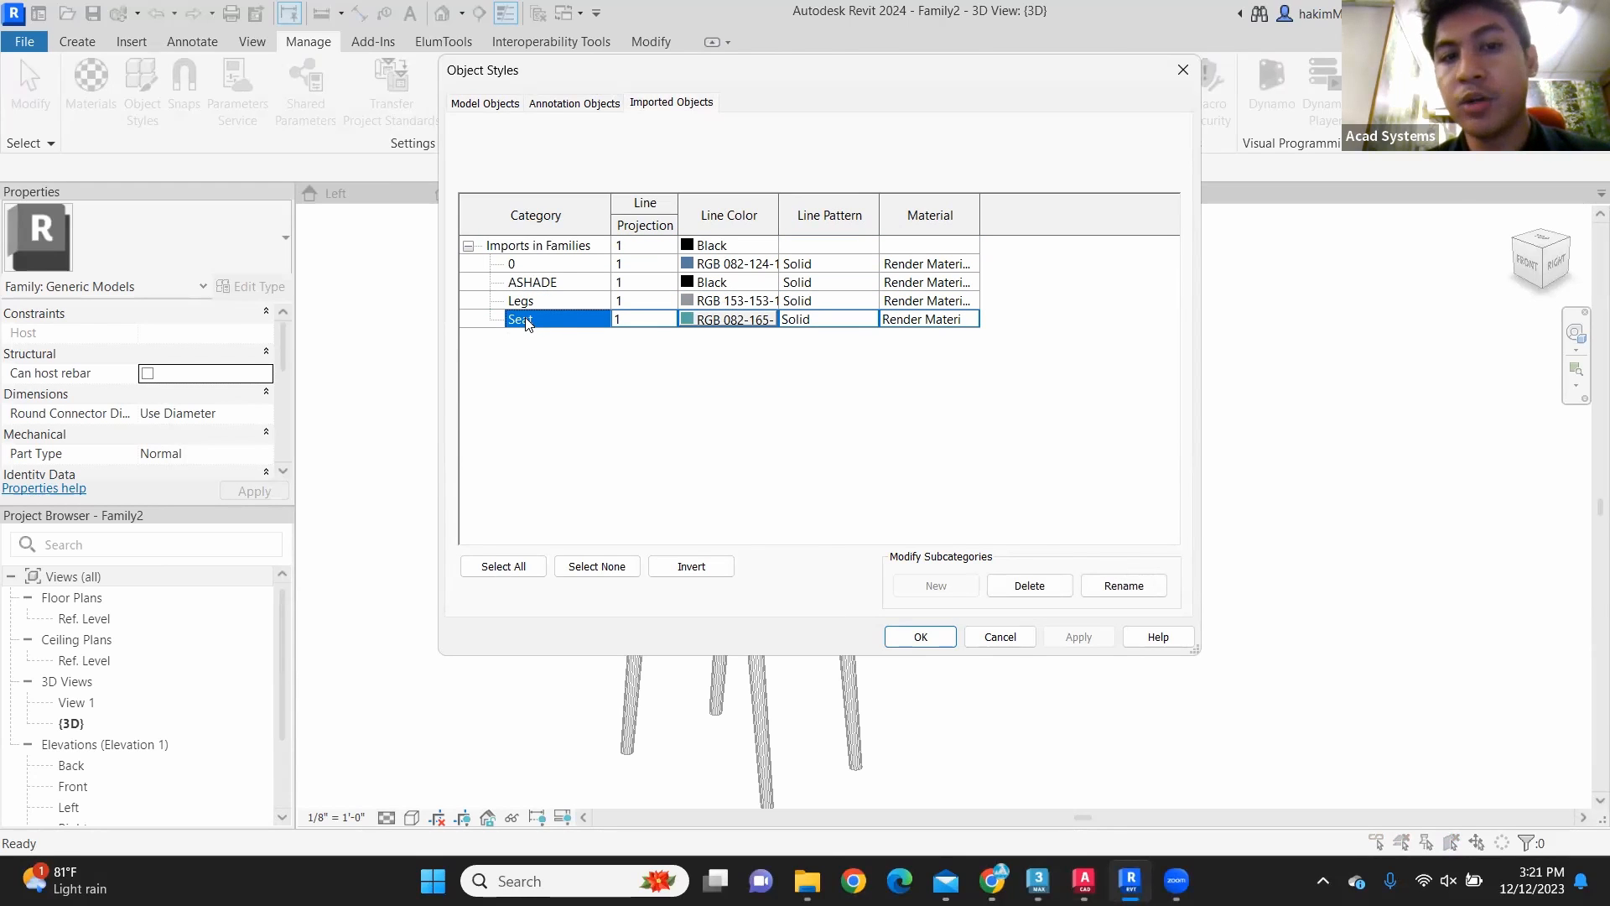
Step: Assign the Legs material to the imported Legs category
left_click(964, 304)
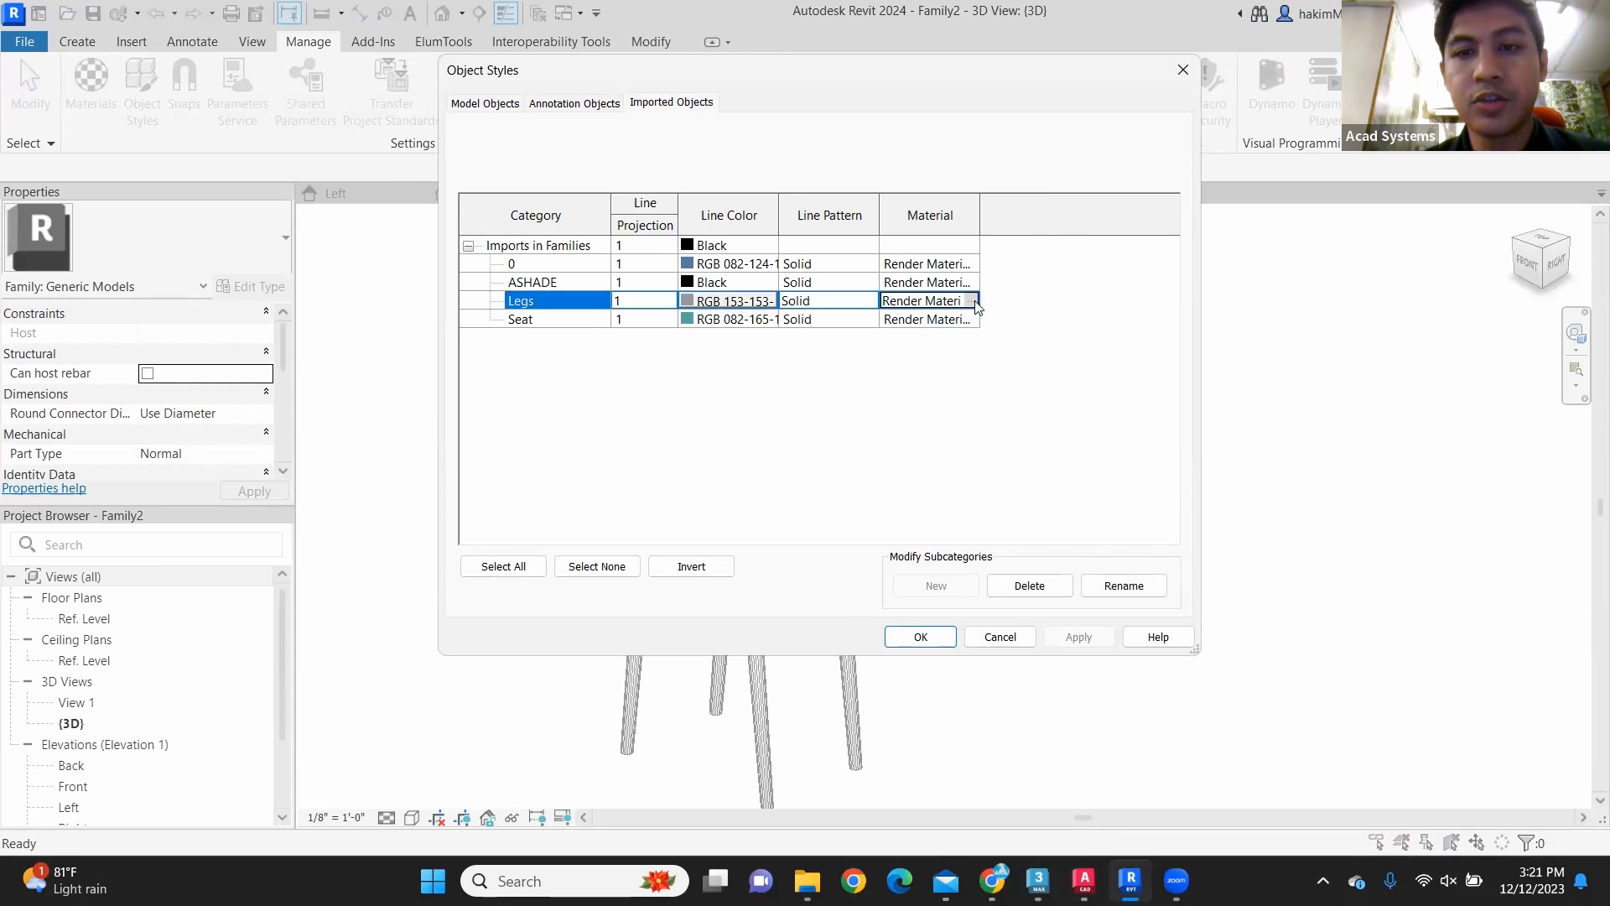
left_click(973, 303)
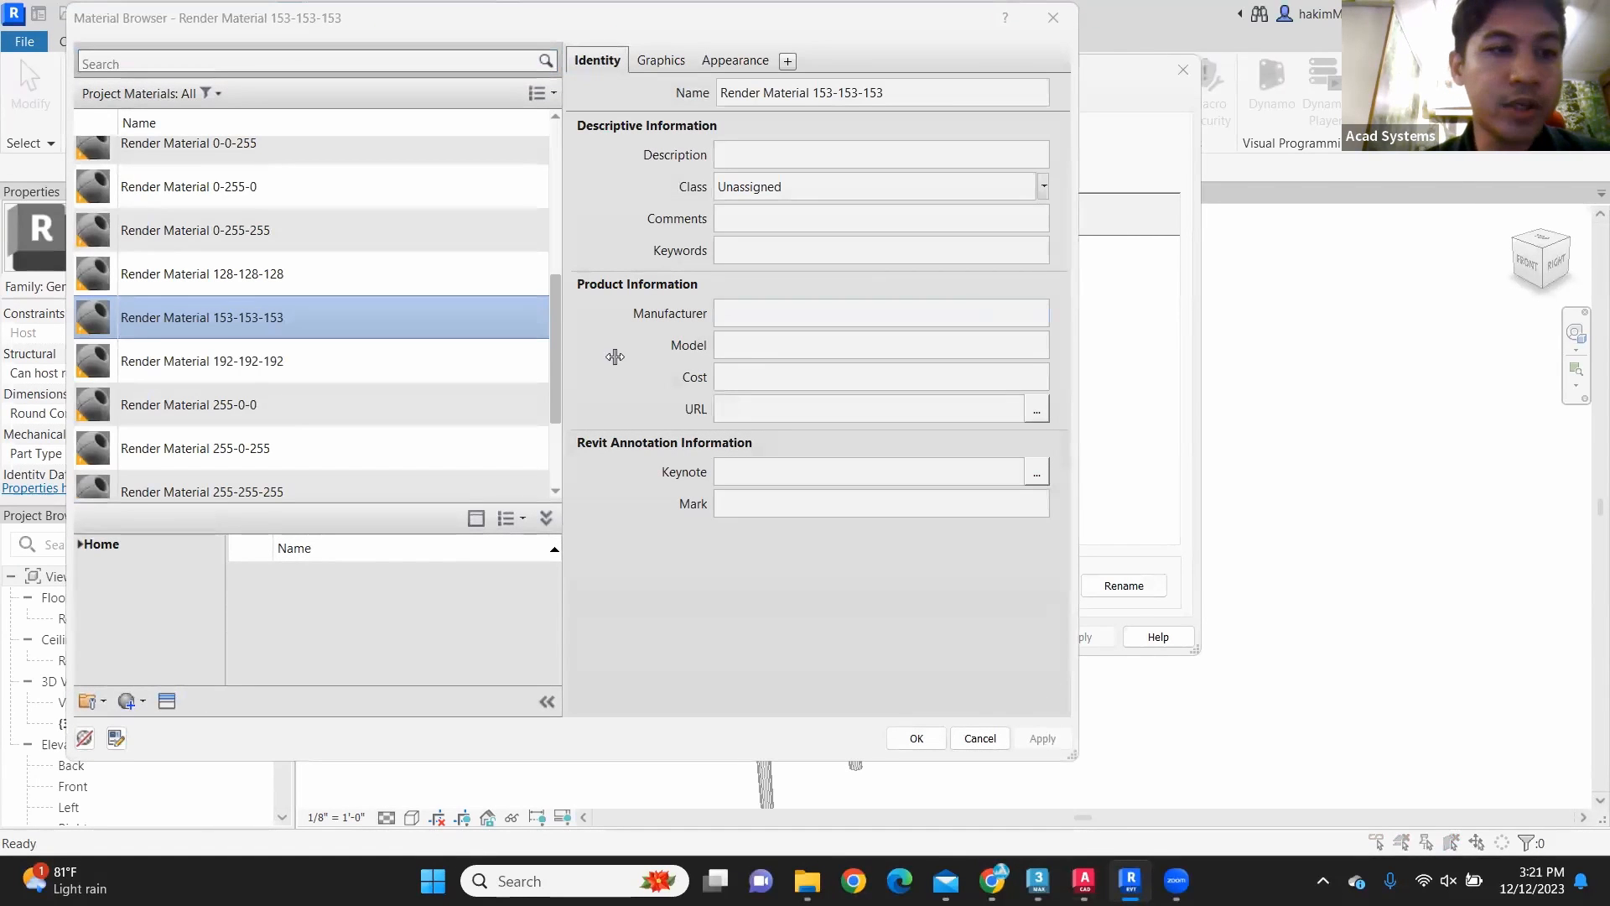
scroll(228, 345, "up", 4)
left_click(206, 393)
left_click(204, 411)
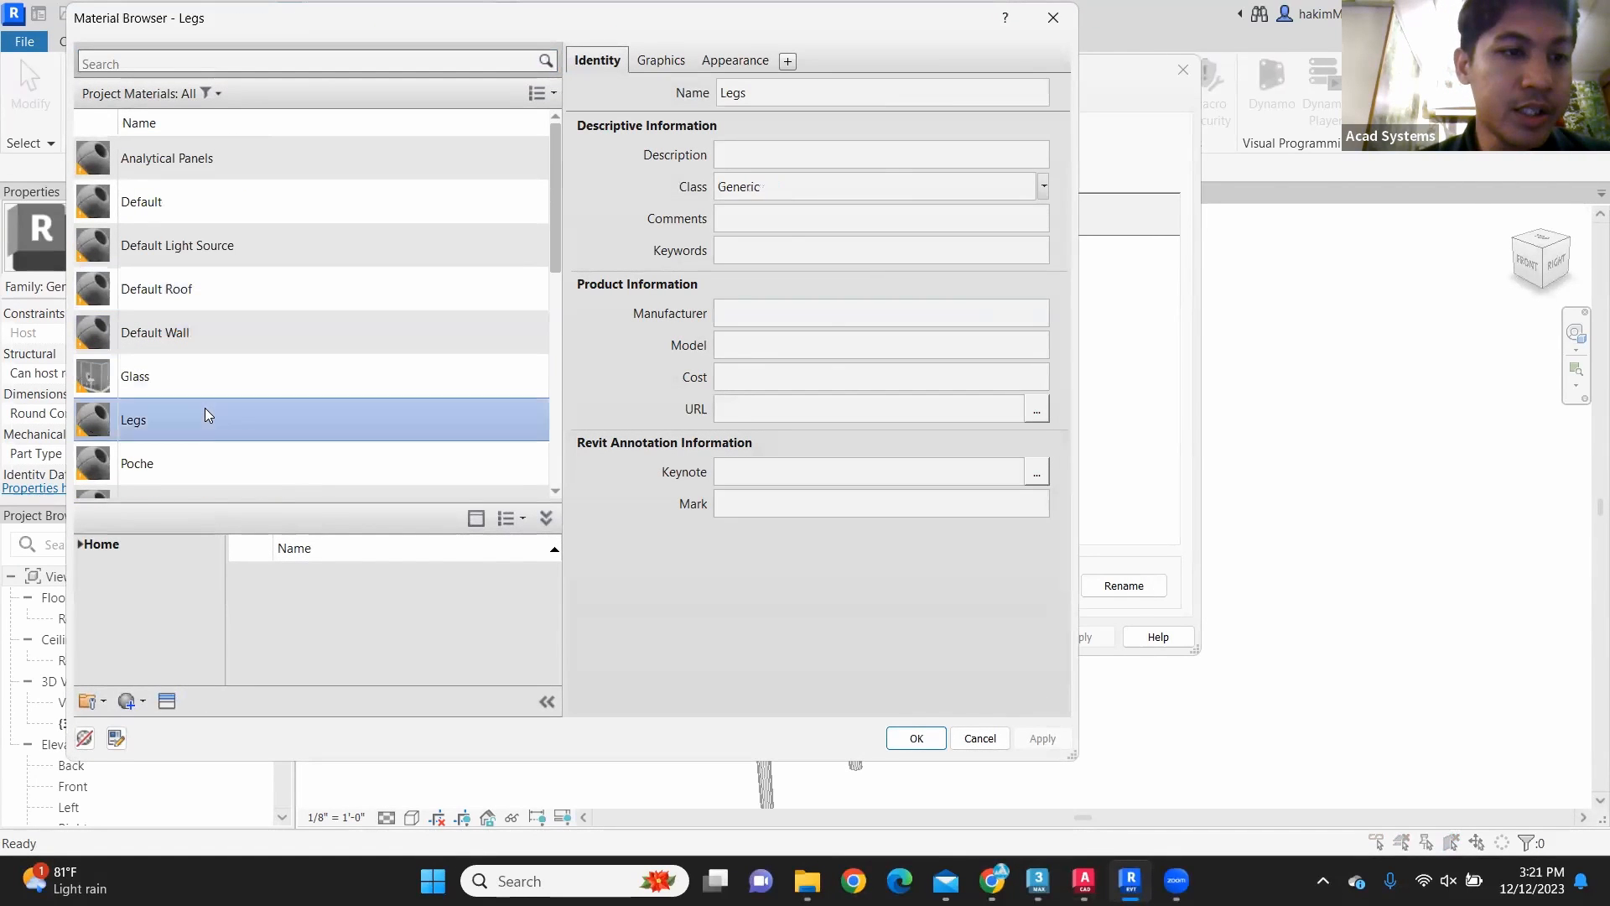
scroll(338, 453, "down", 1)
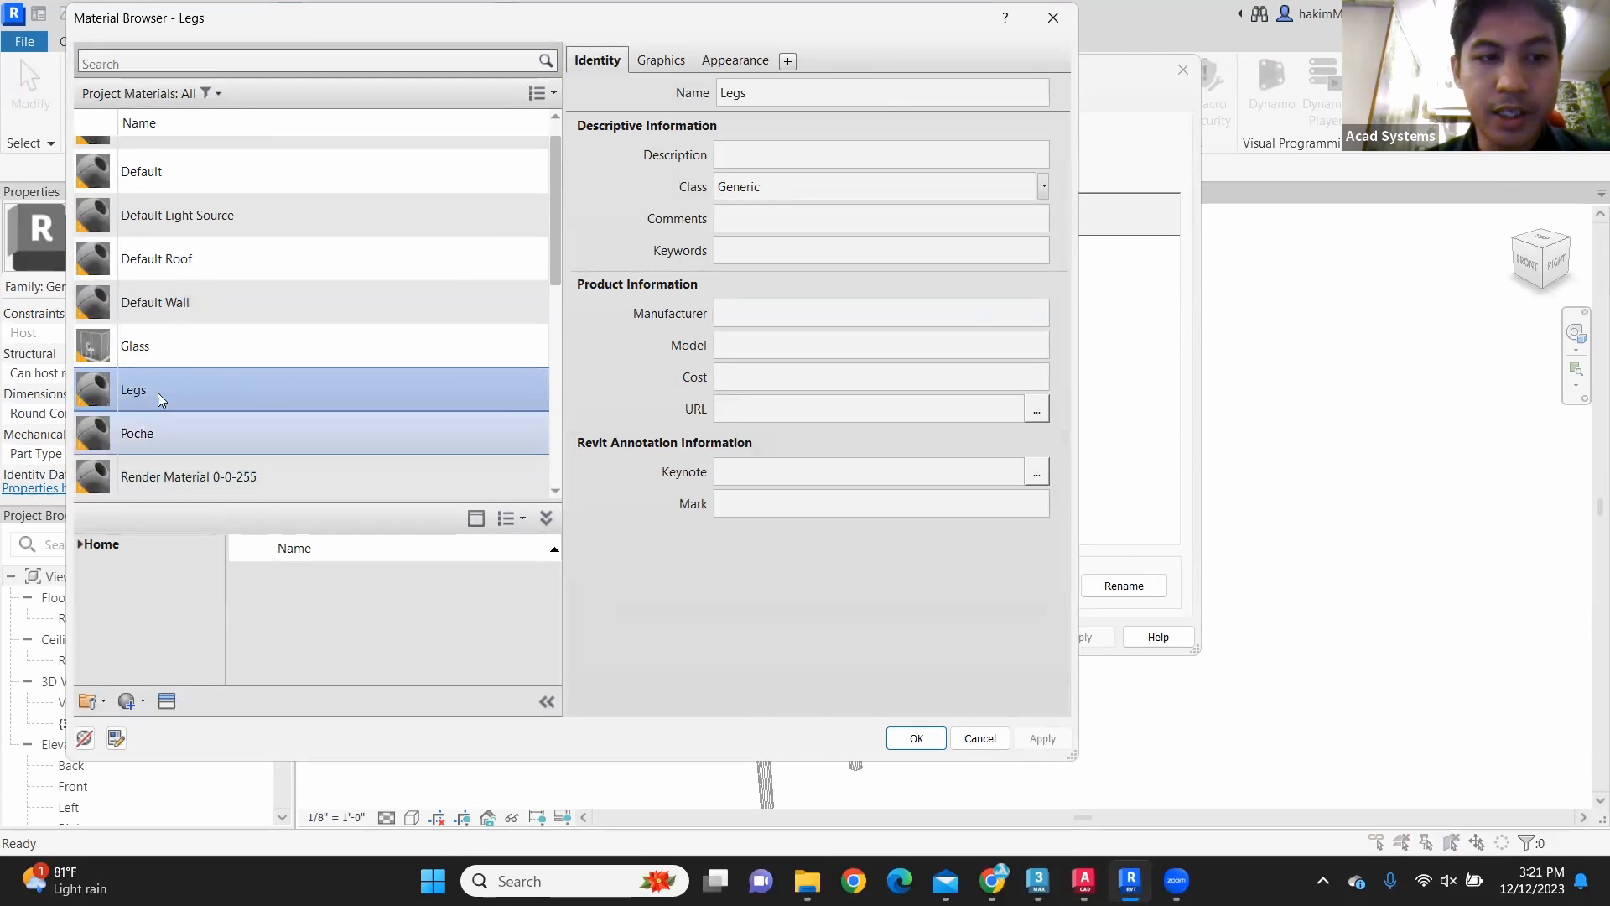
left_click(915, 738)
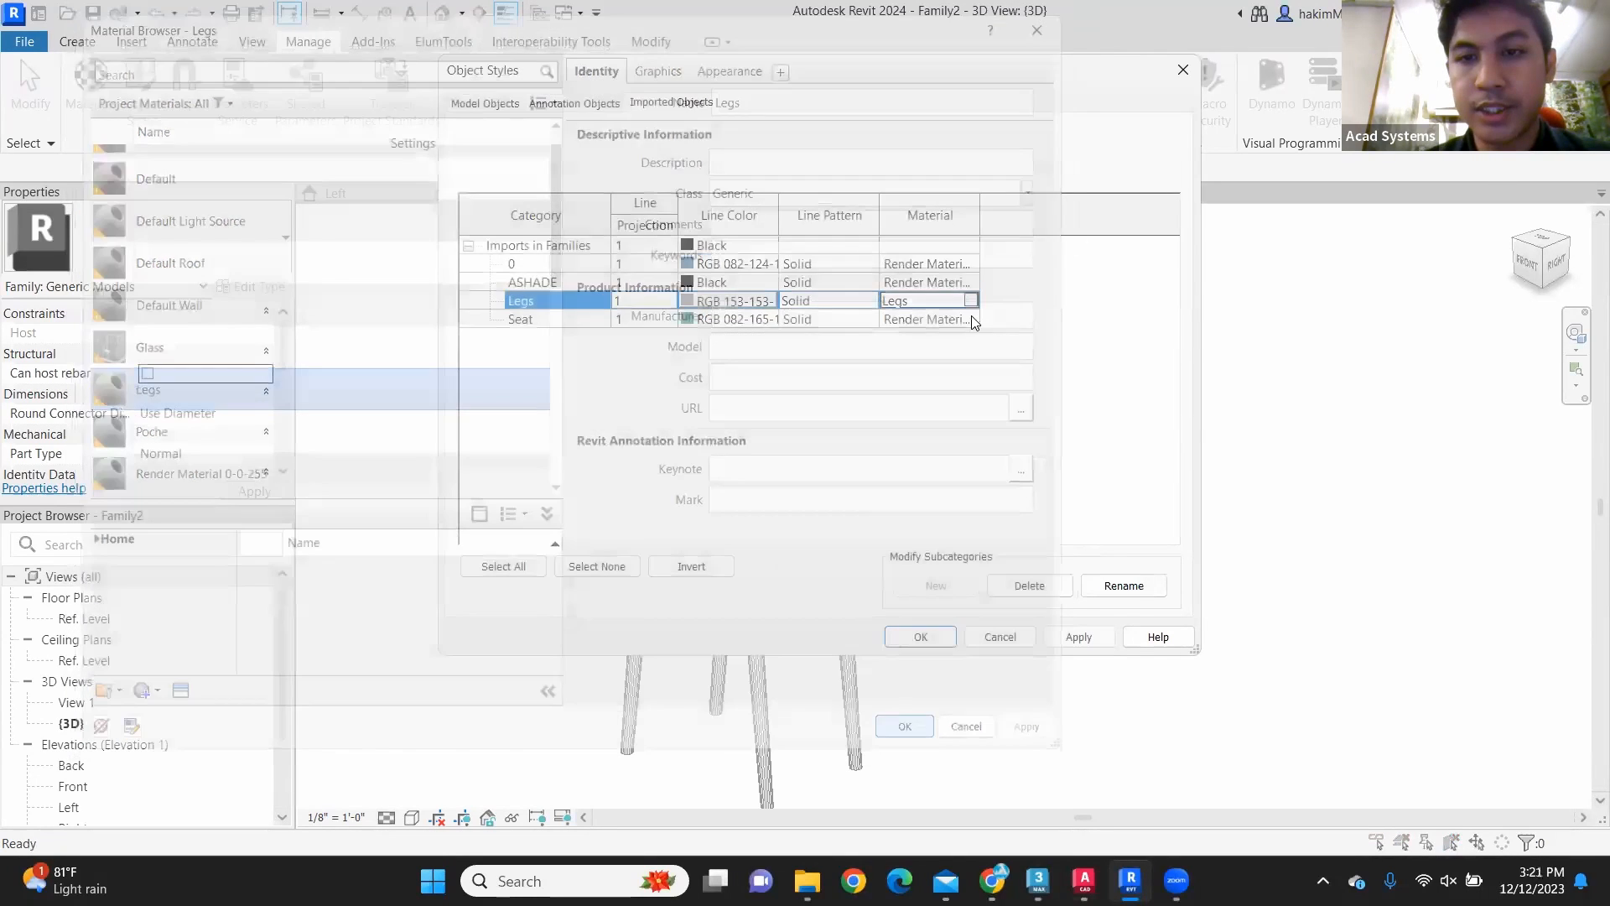
Step: Assign the Seat material to the imported Seat category and accept the object style changes
left_click(975, 319)
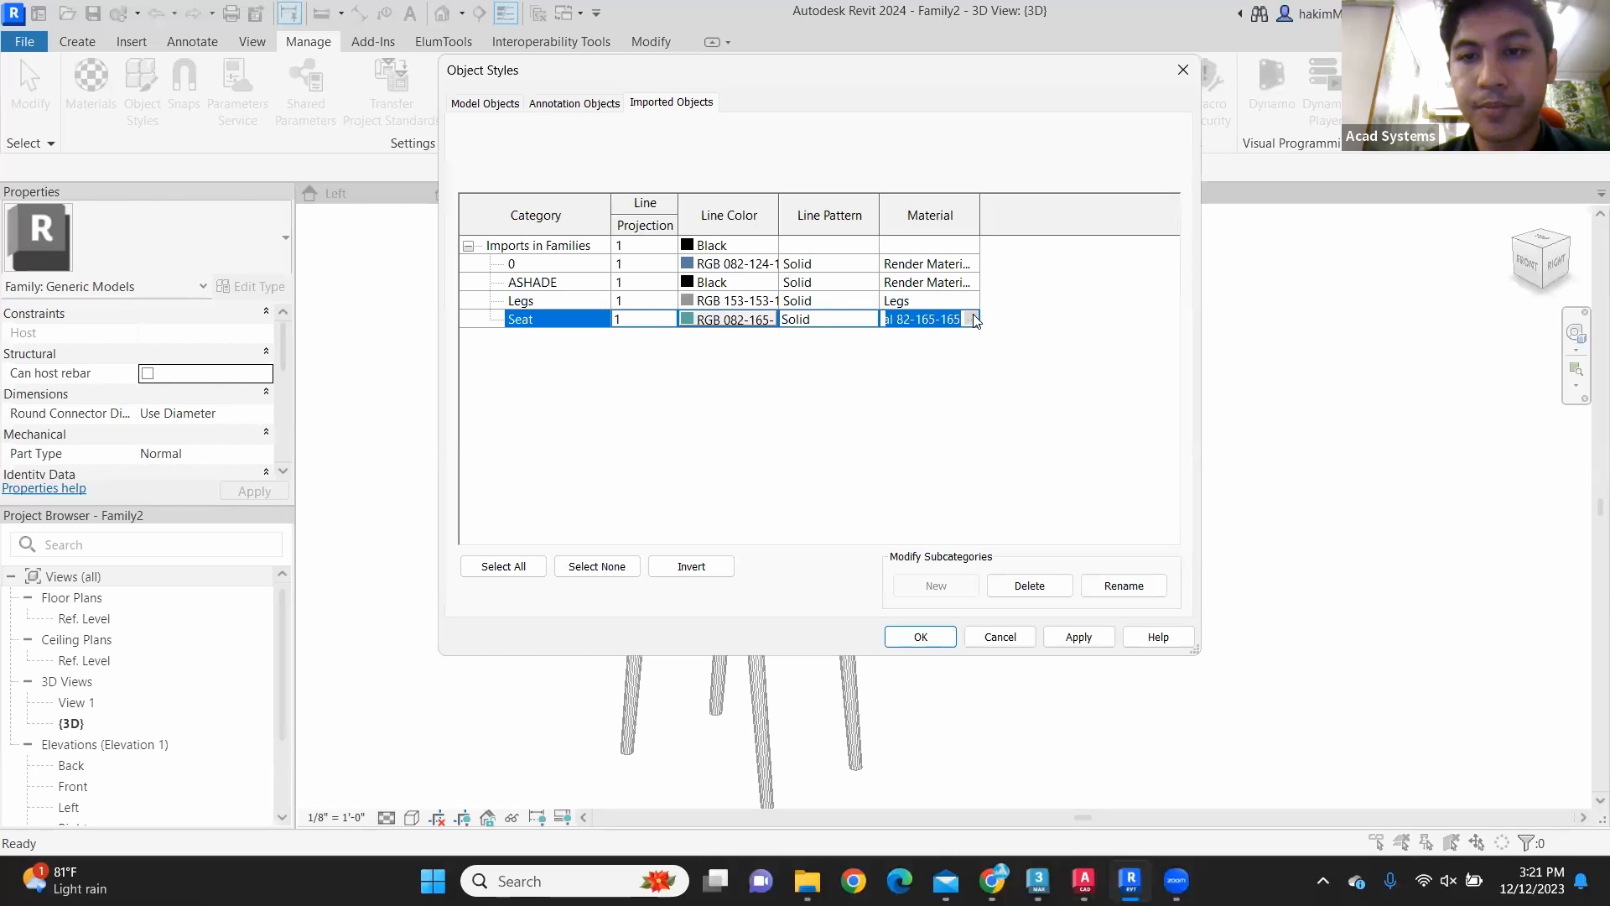
left_click(975, 319)
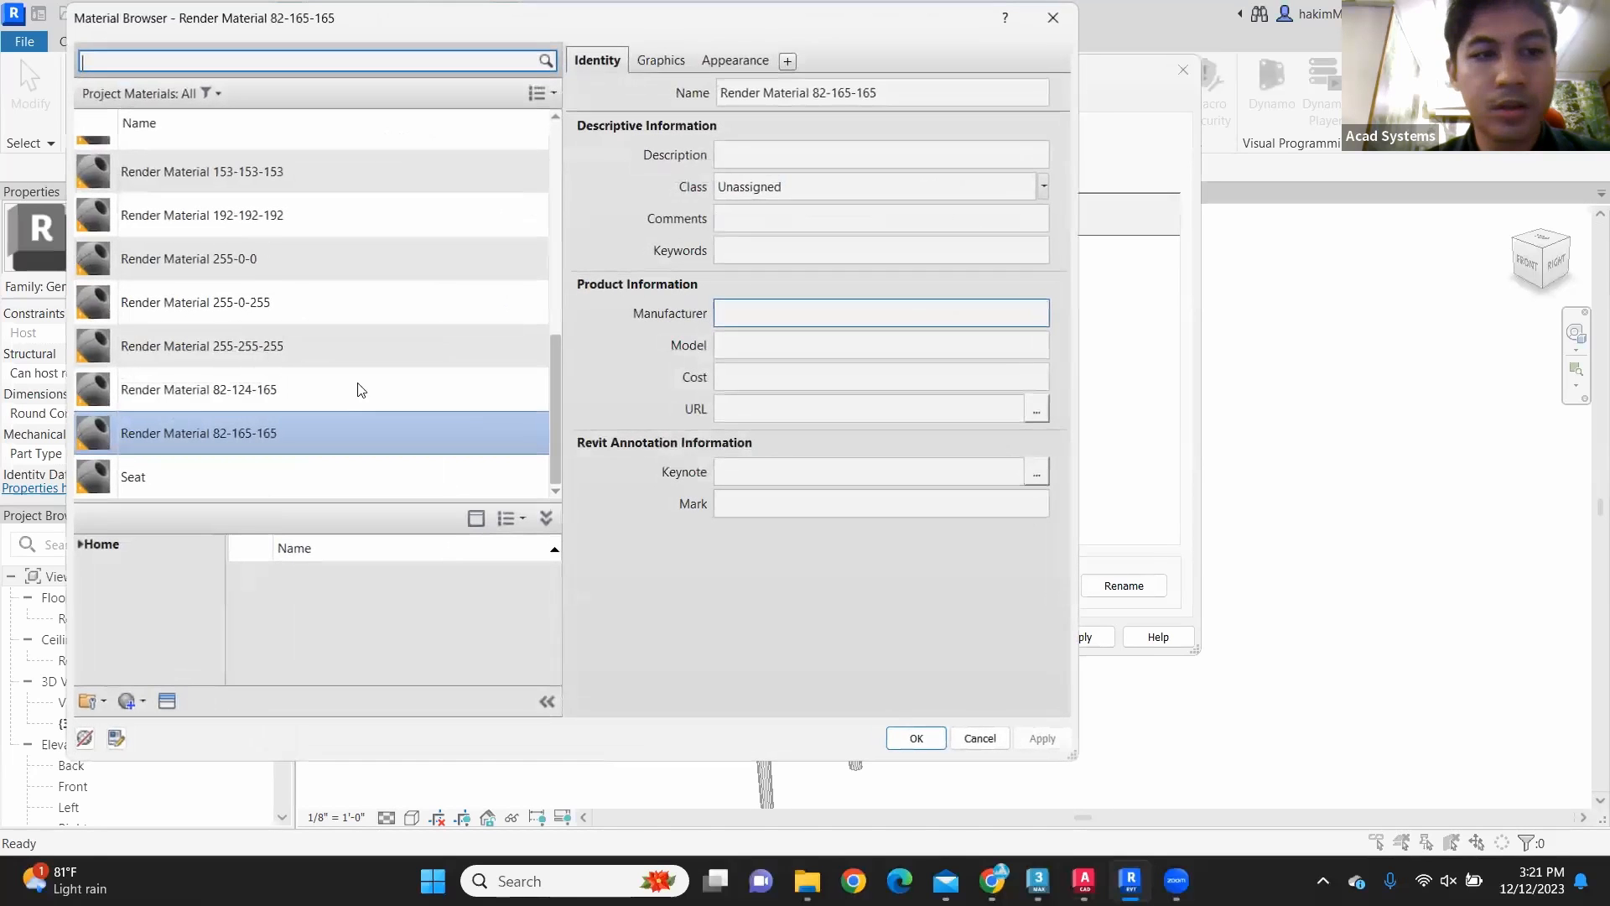
left_click(282, 478)
left_click(915, 736)
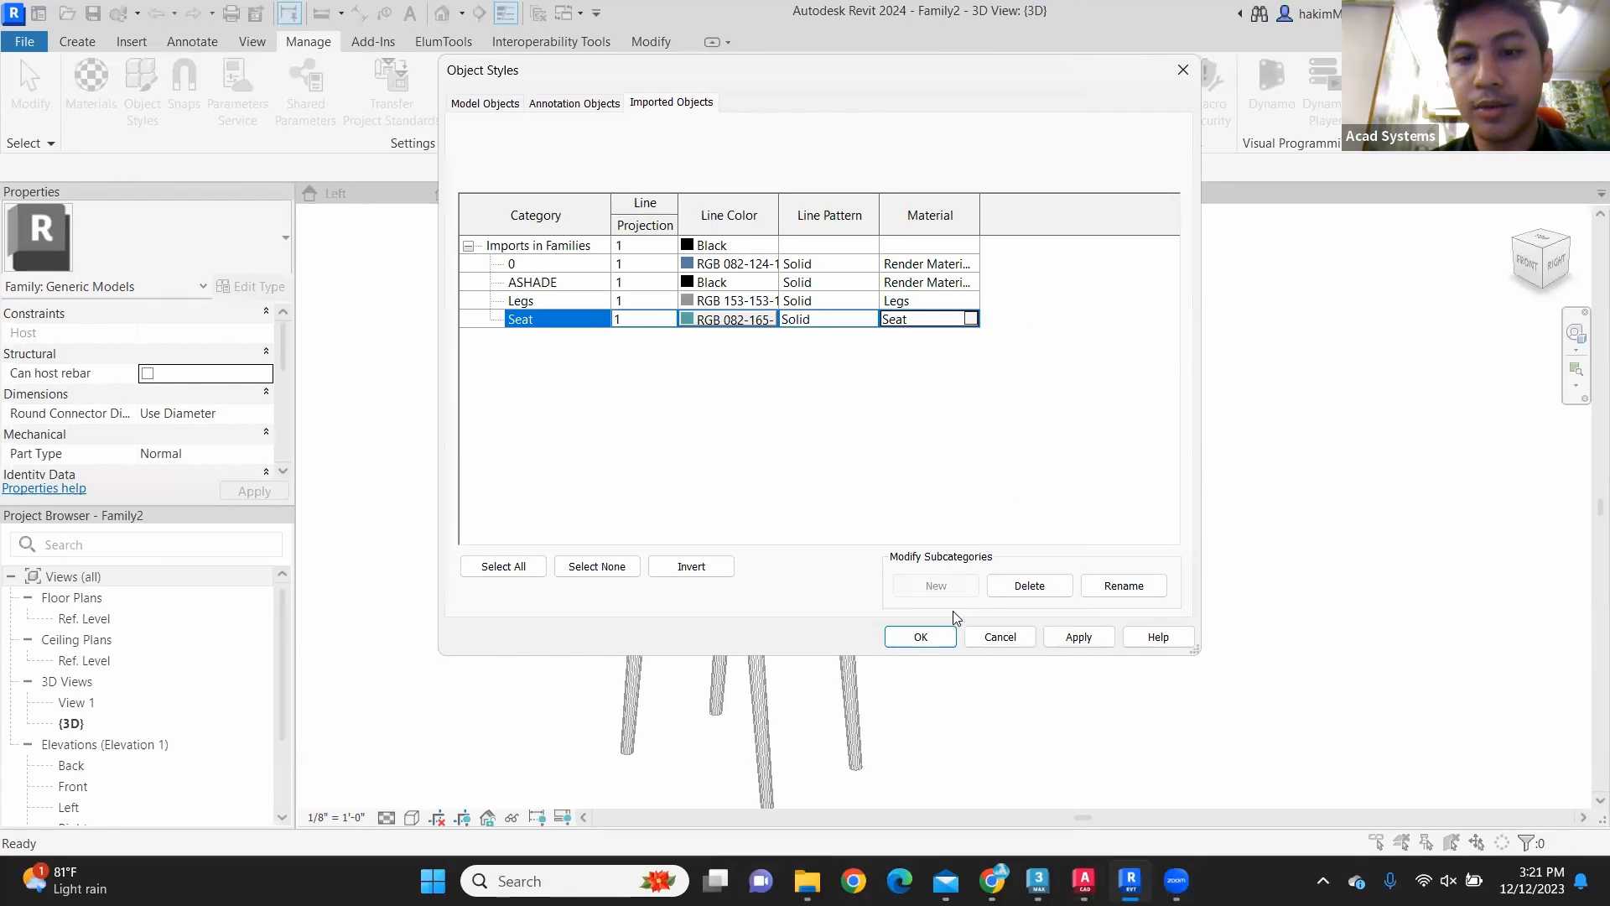
left_click(909, 637)
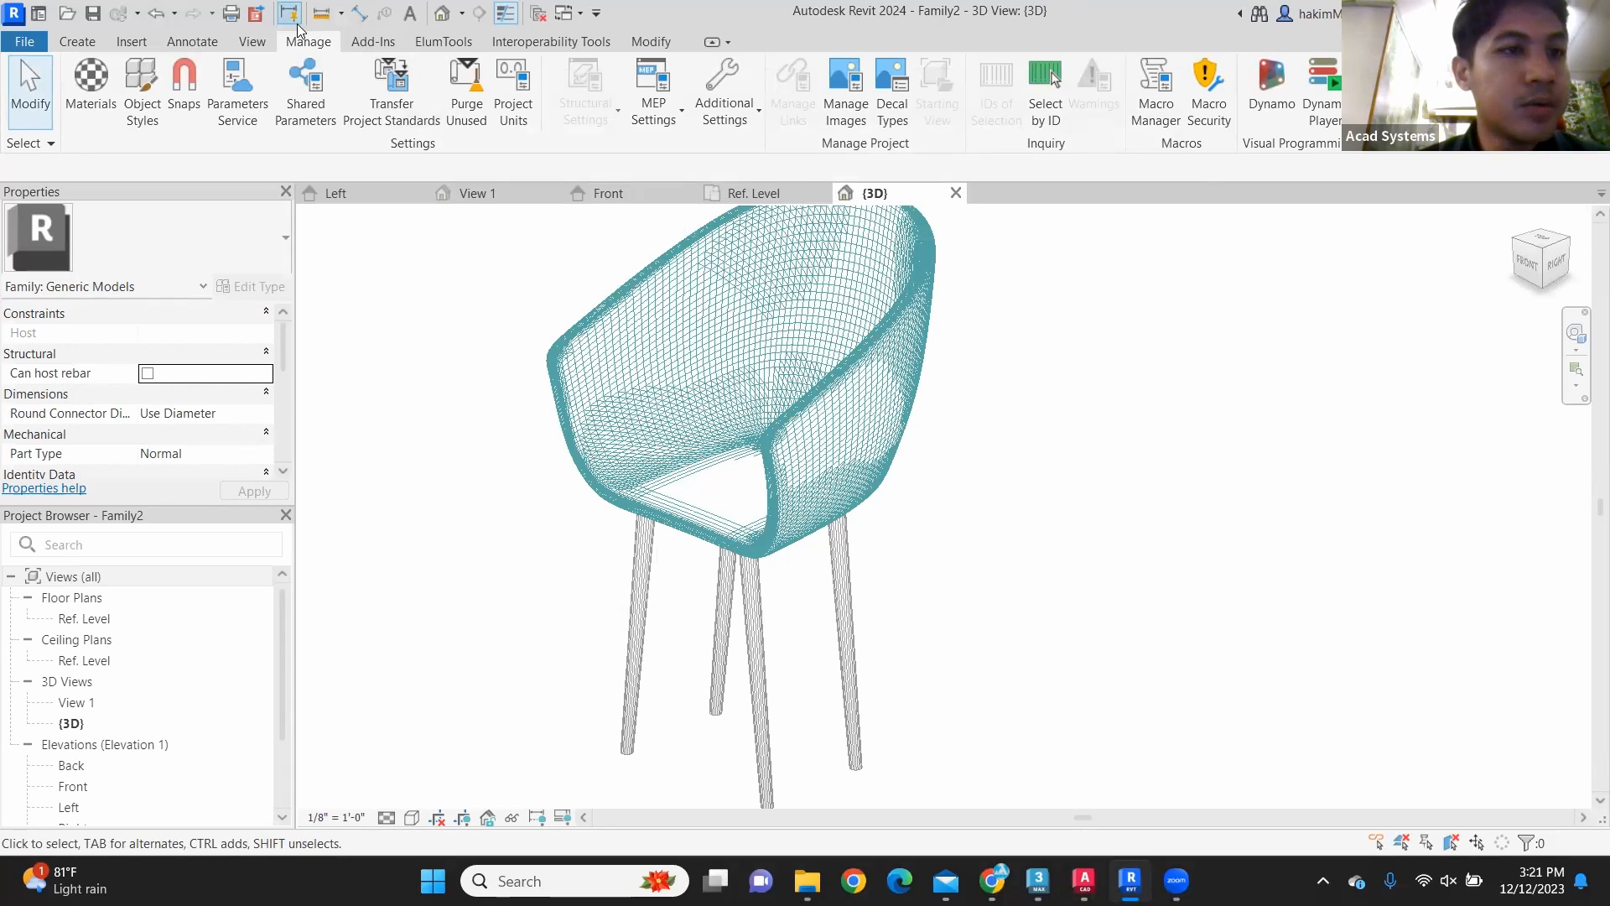
Step: Open the Family Types settings and start a new family parameter
left_click(74, 43)
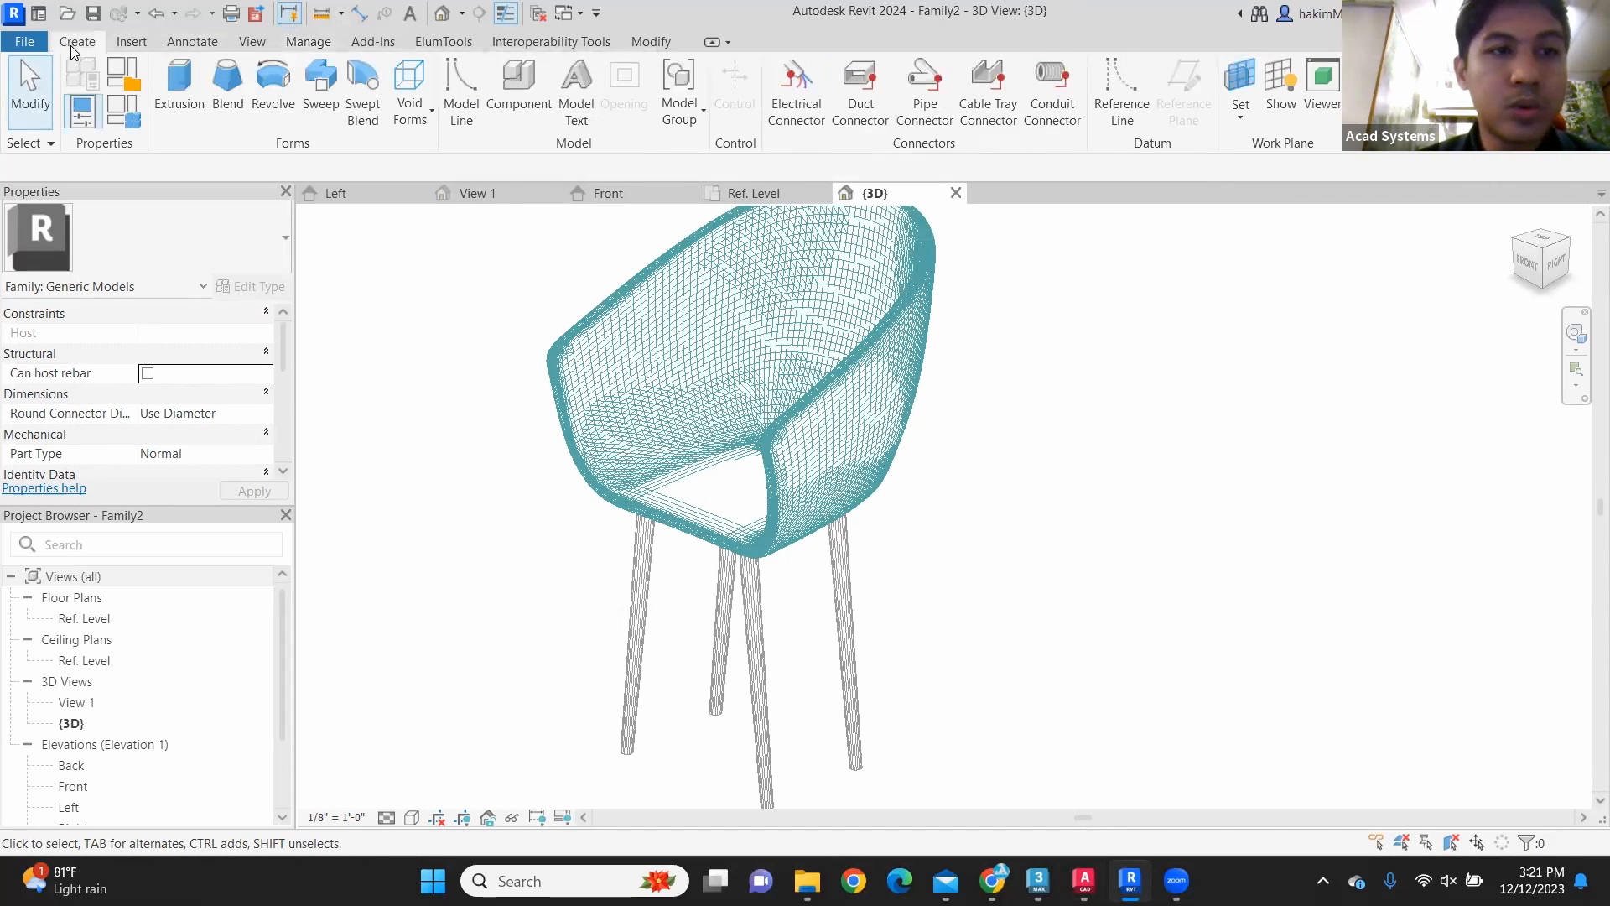
left_click(126, 118)
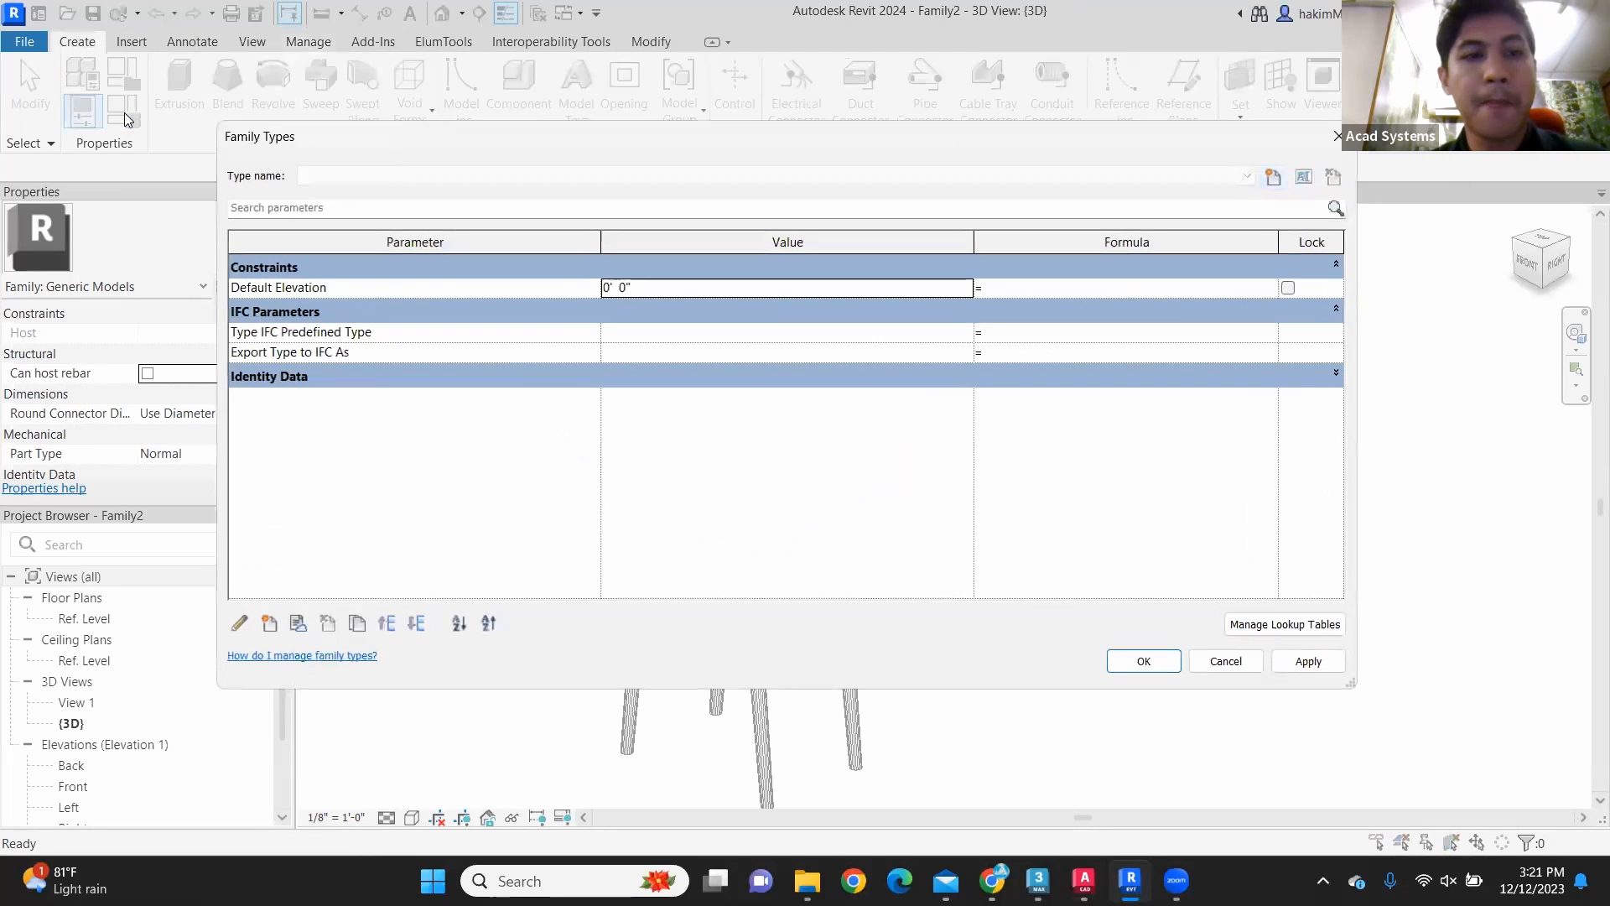
left_click(272, 630)
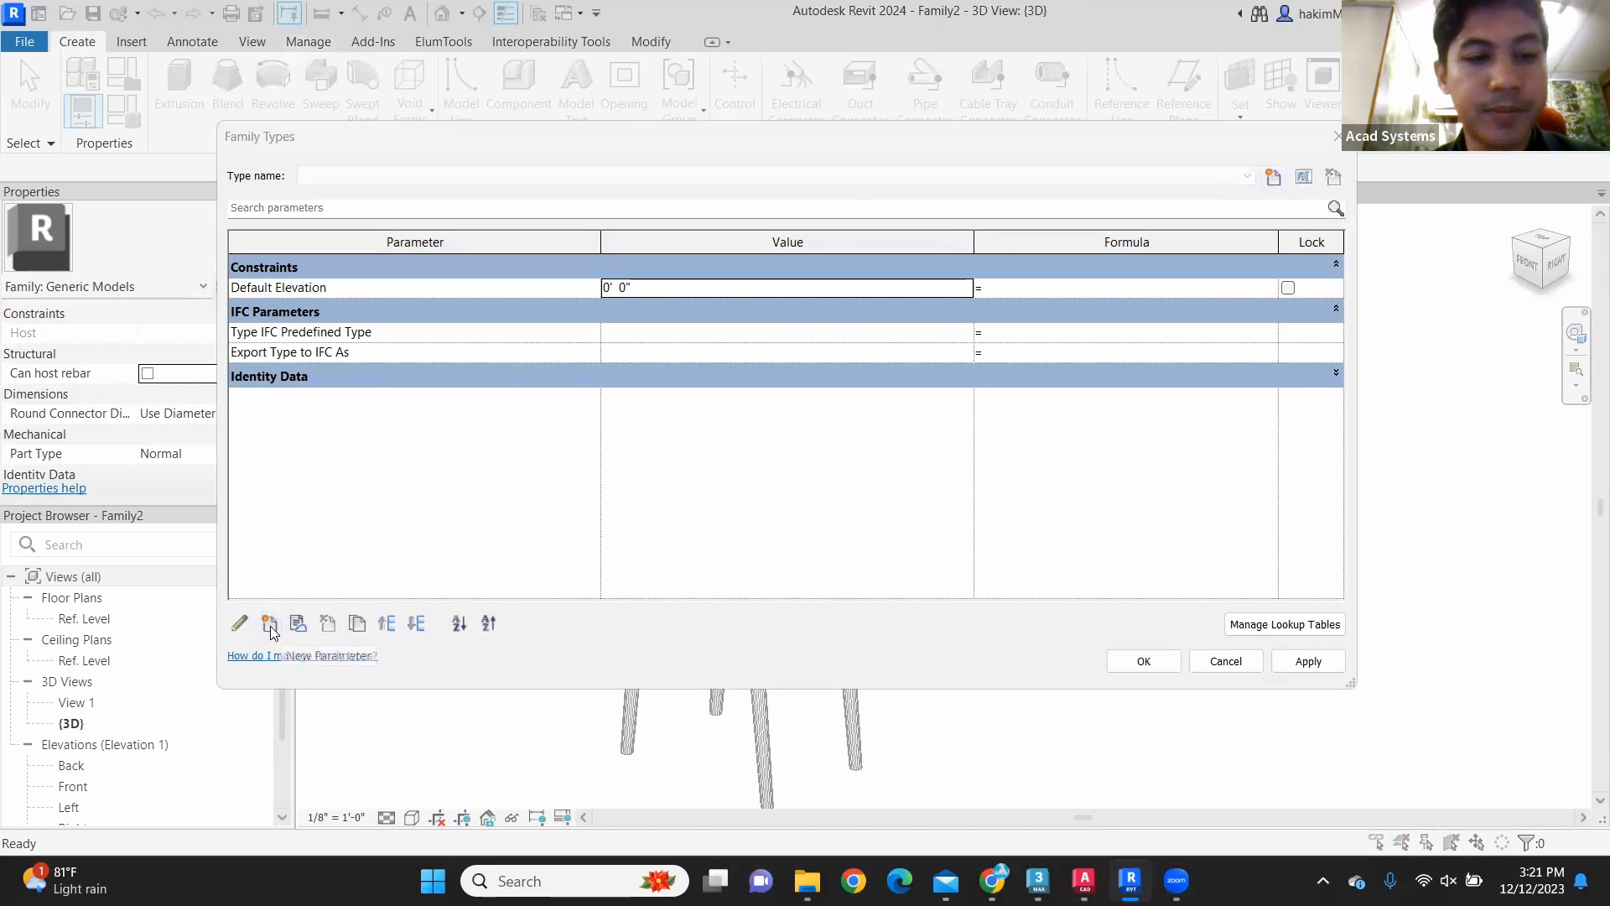
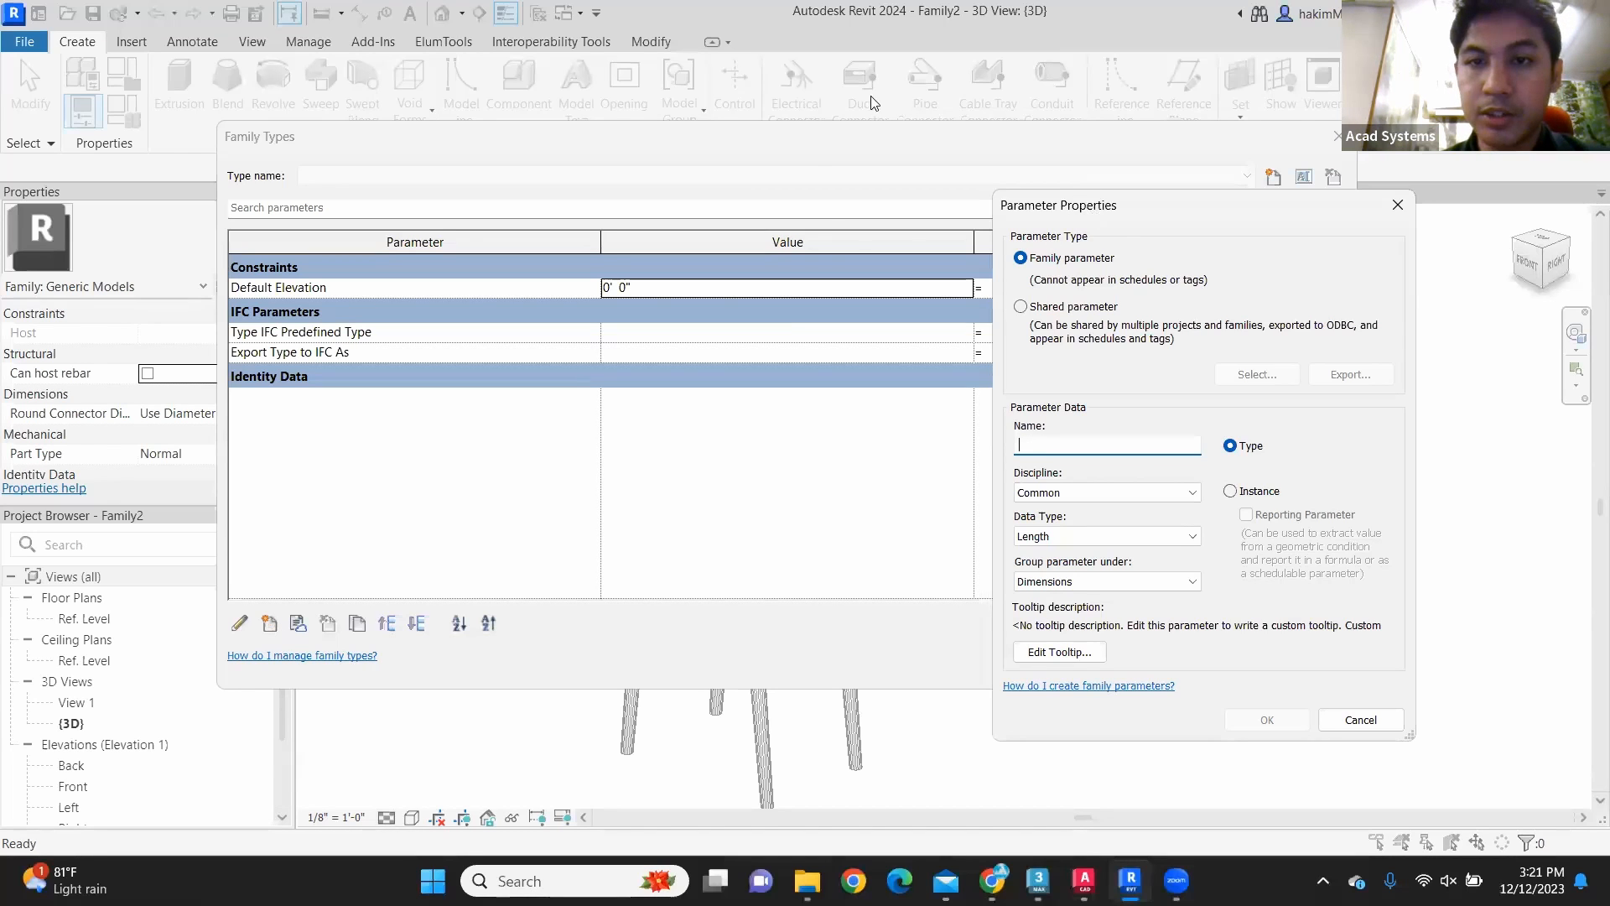
Step: Define a family type parameter named Seat with the Material data type, grouped under Materials and Finishes
type("Se")
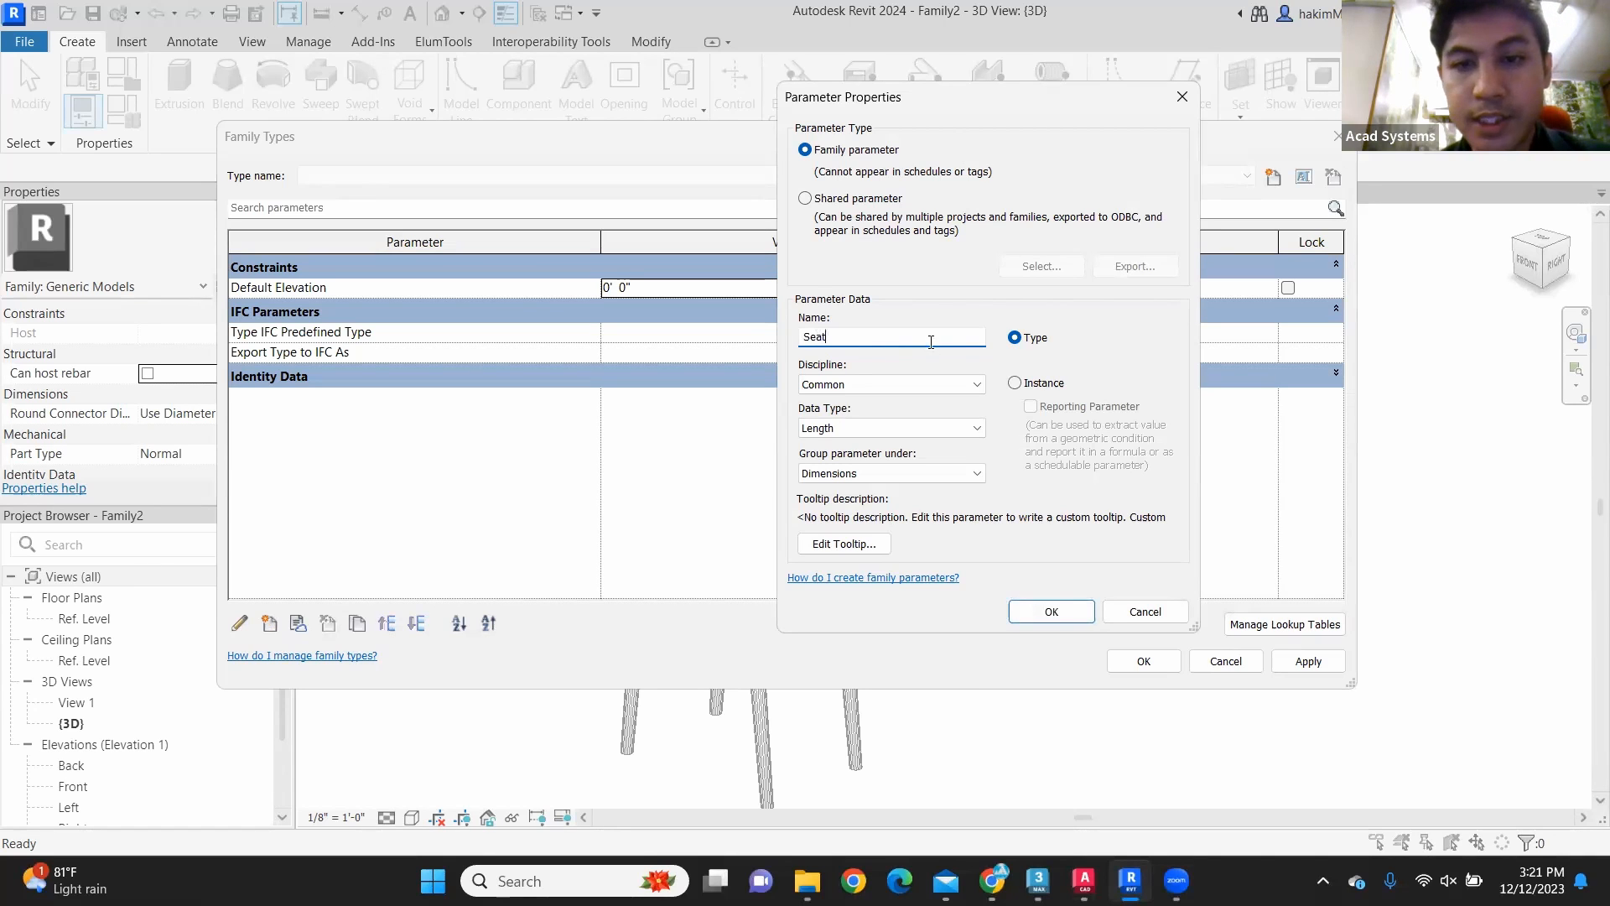
type("at")
key("Tab")
key("Tab")
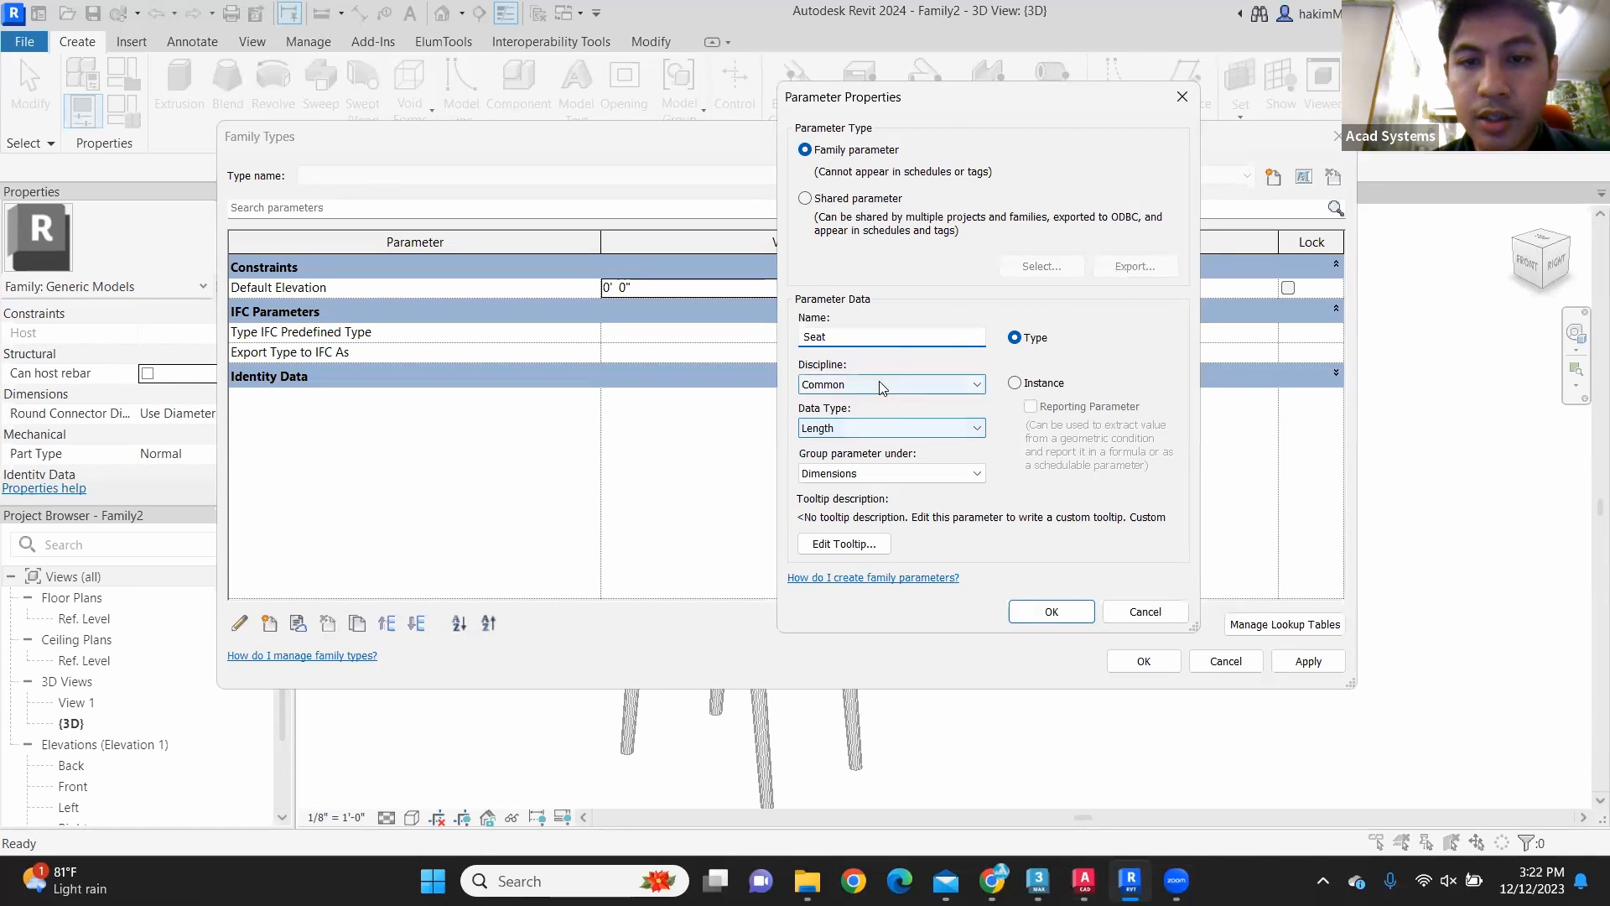
left_click(881, 428)
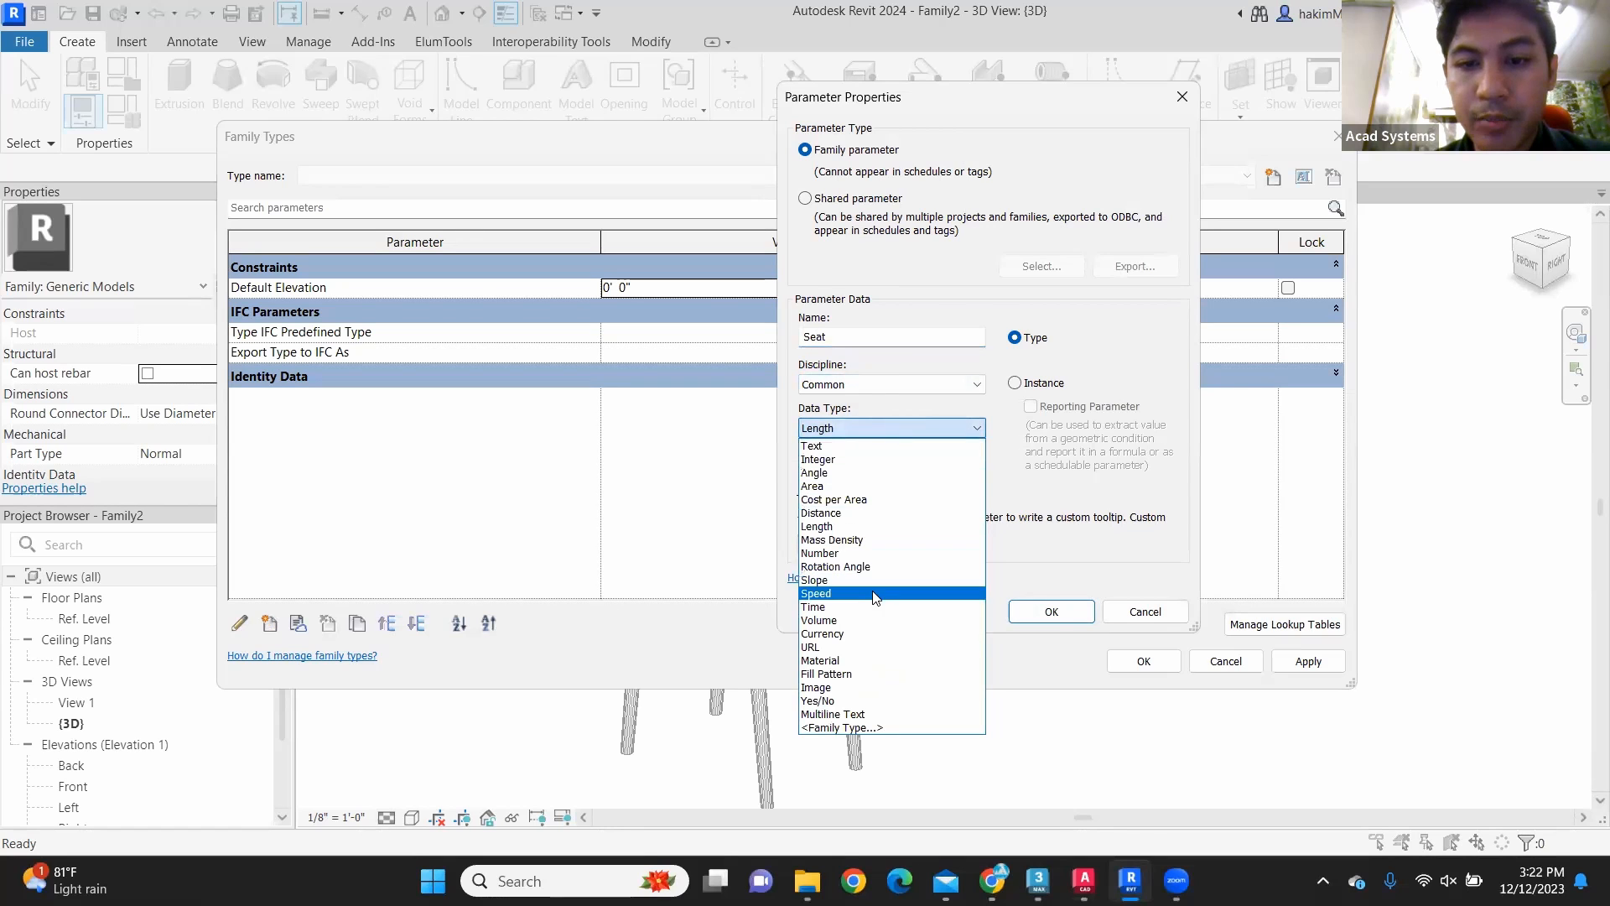
left_click(863, 660)
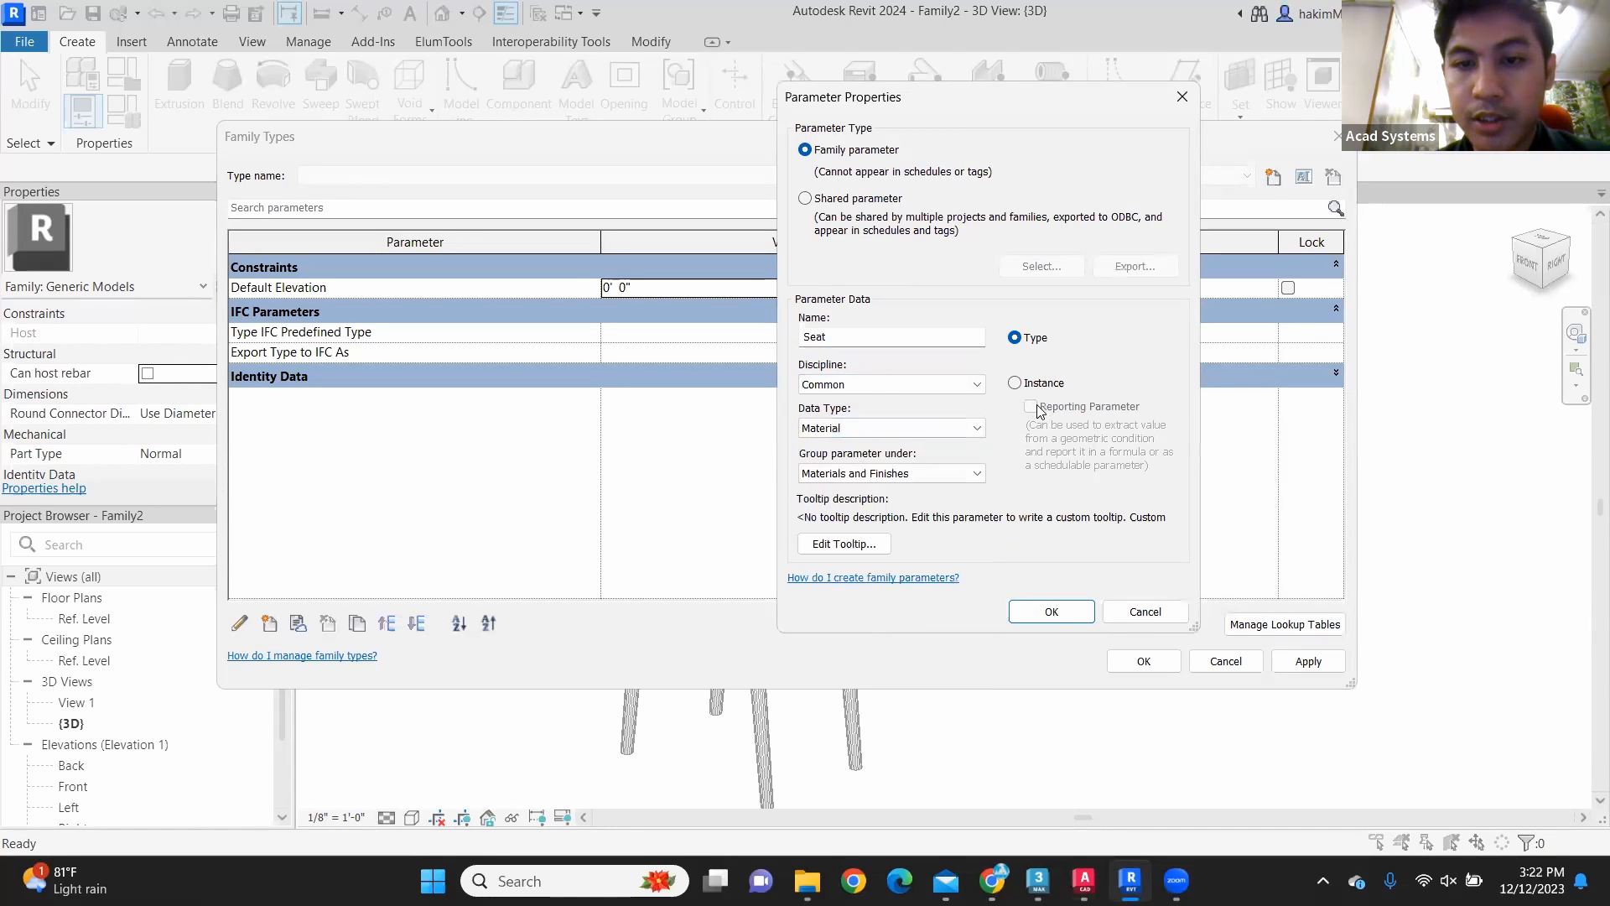
left_click(1050, 610)
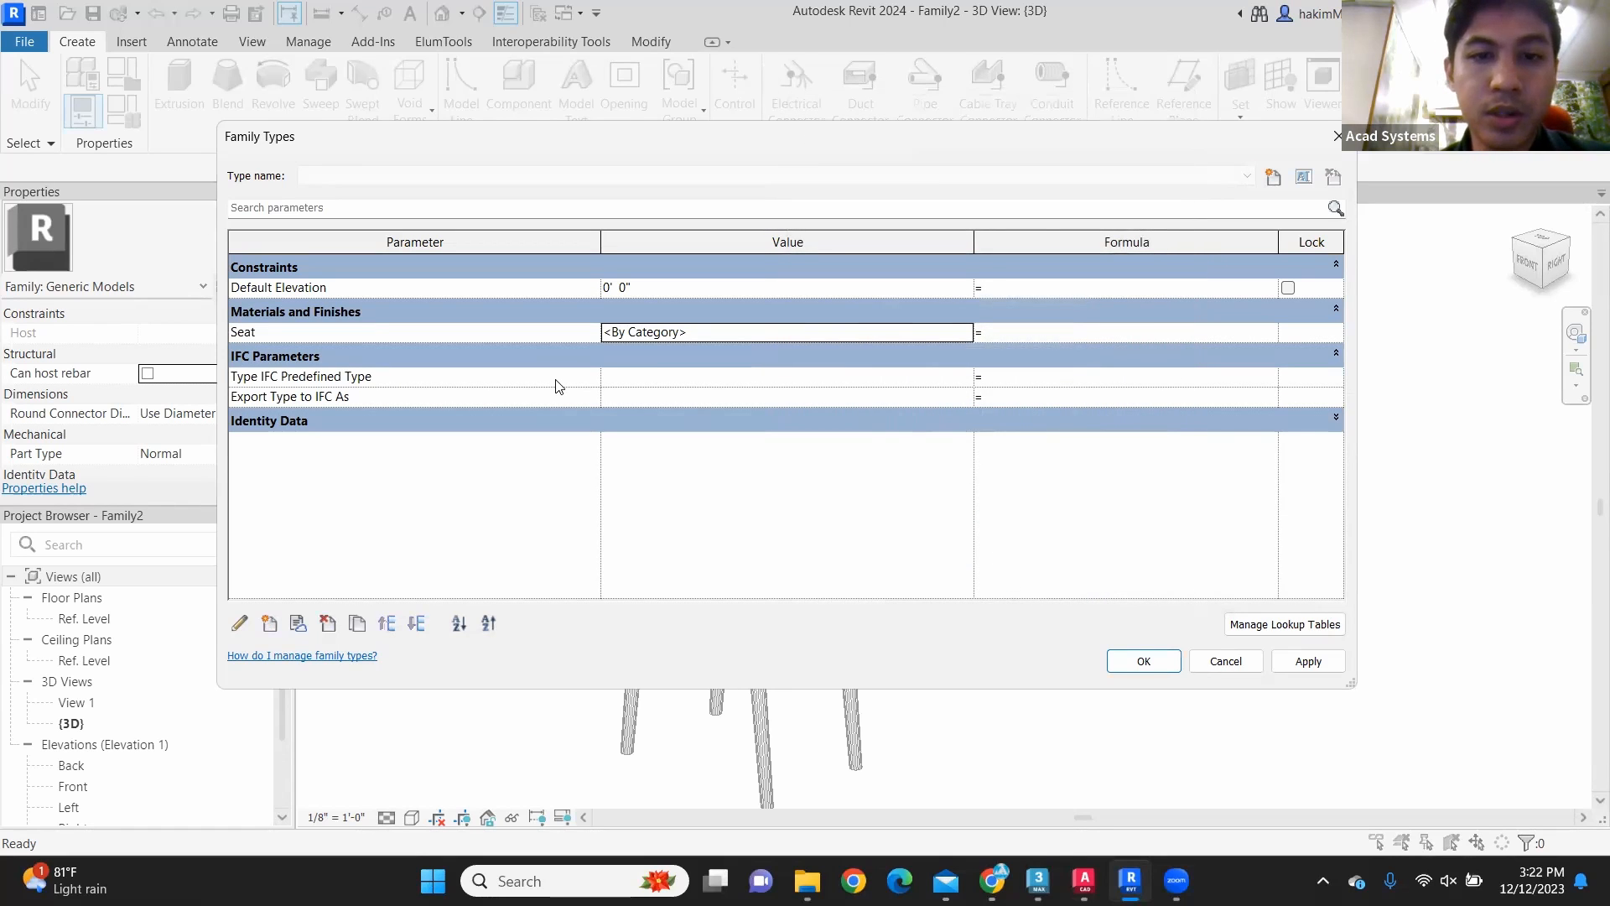
Step: Add a second family type parameter named Legs with the Material data type
left_click(270, 625)
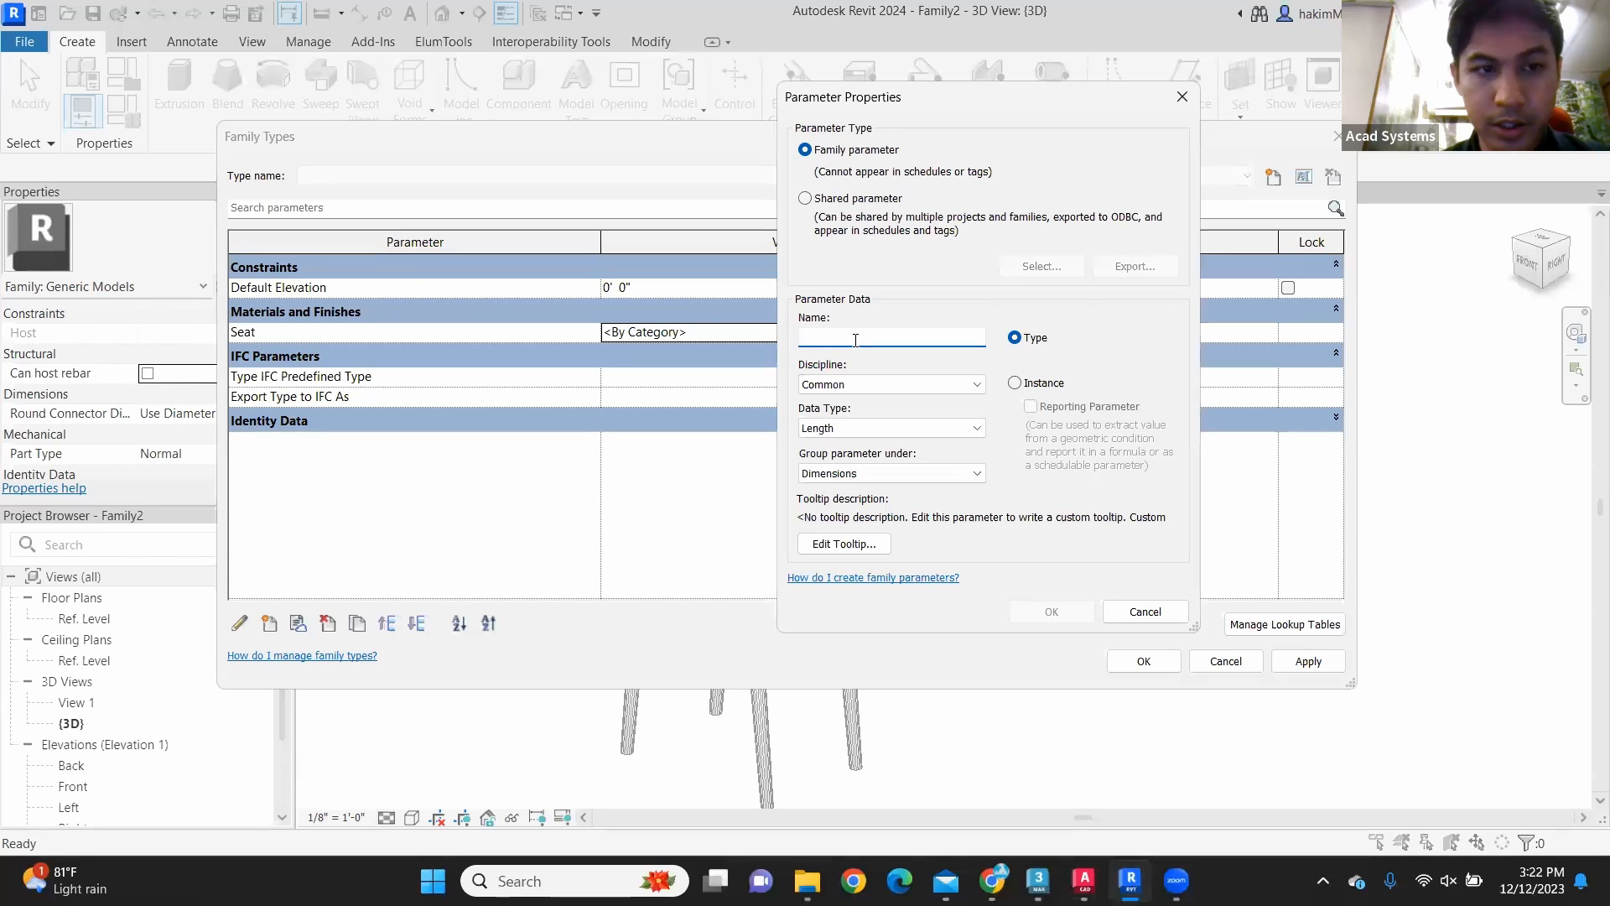
type("Legs")
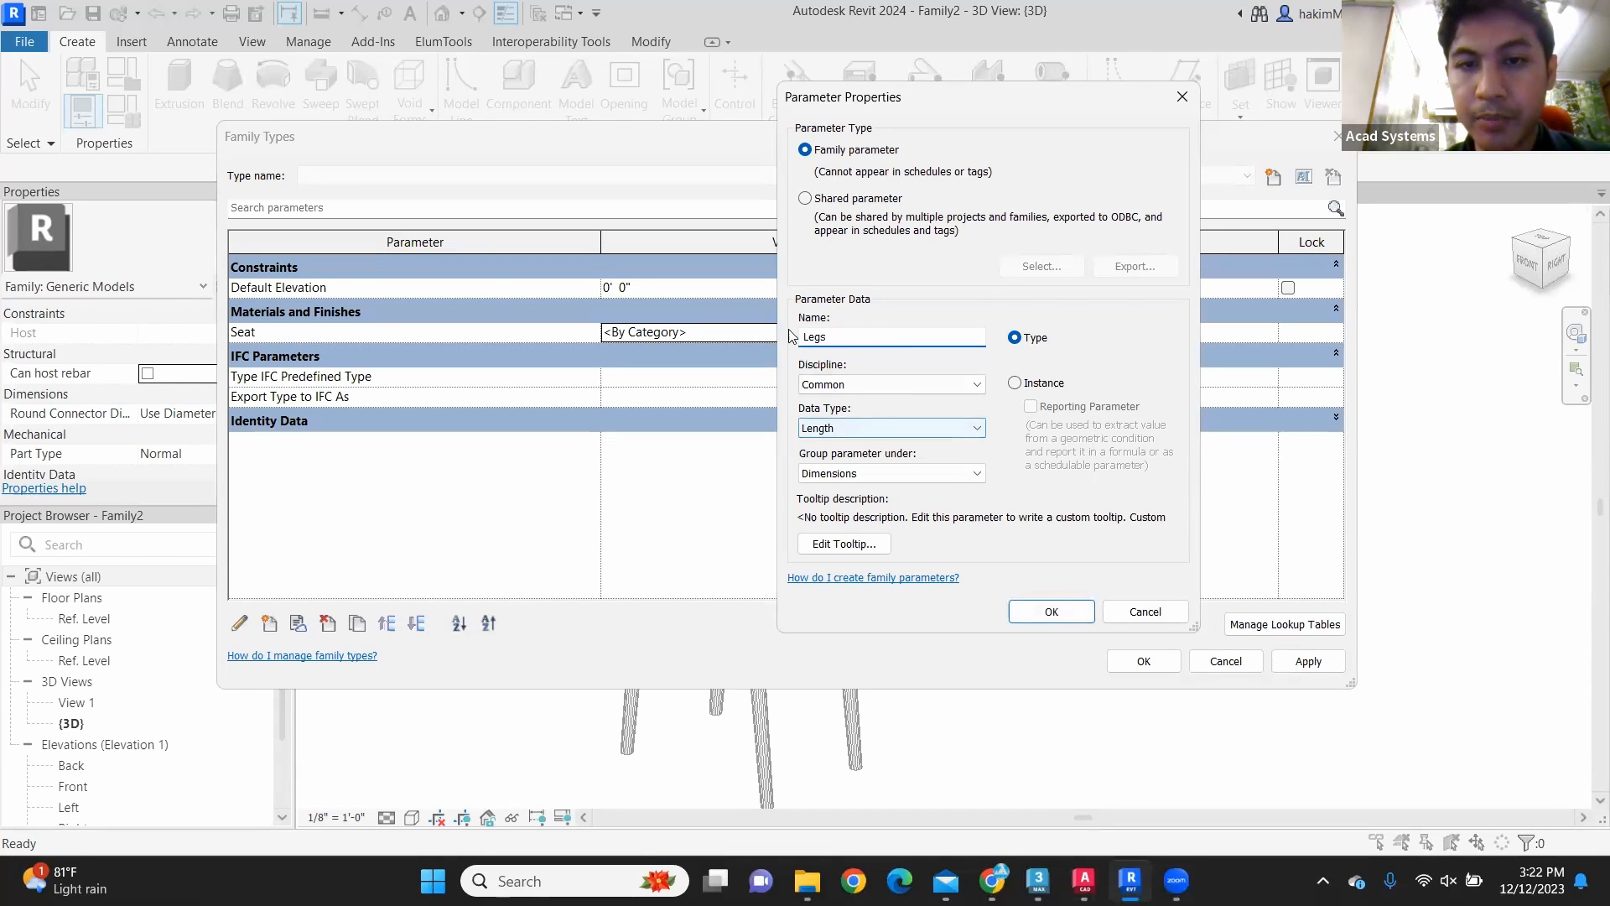
left_click(910, 428)
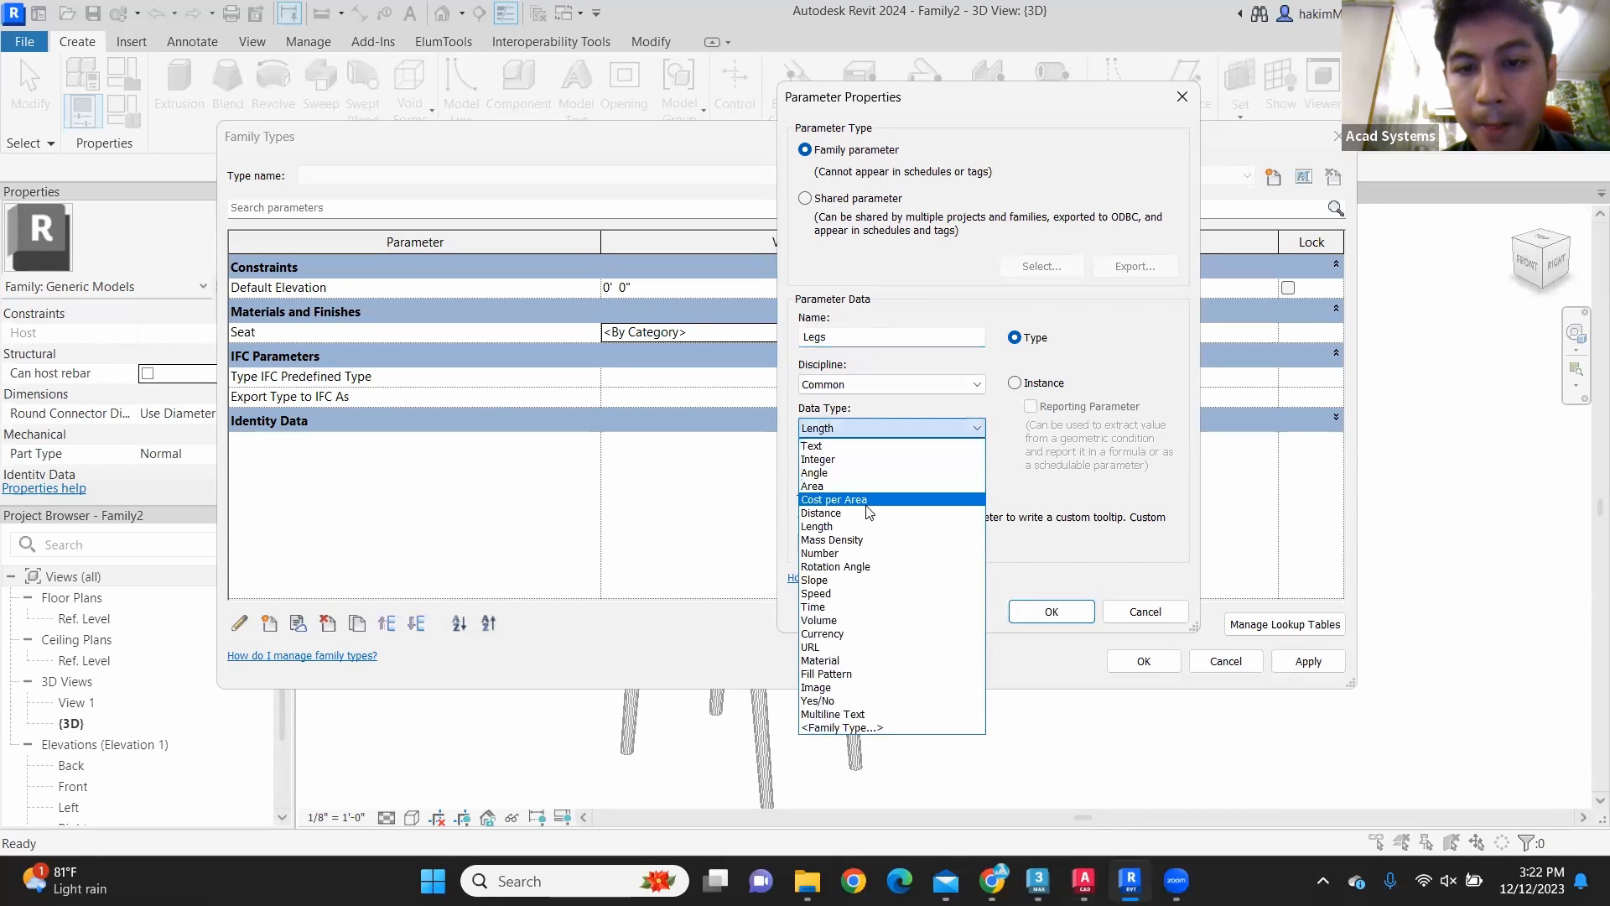
left_click(849, 659)
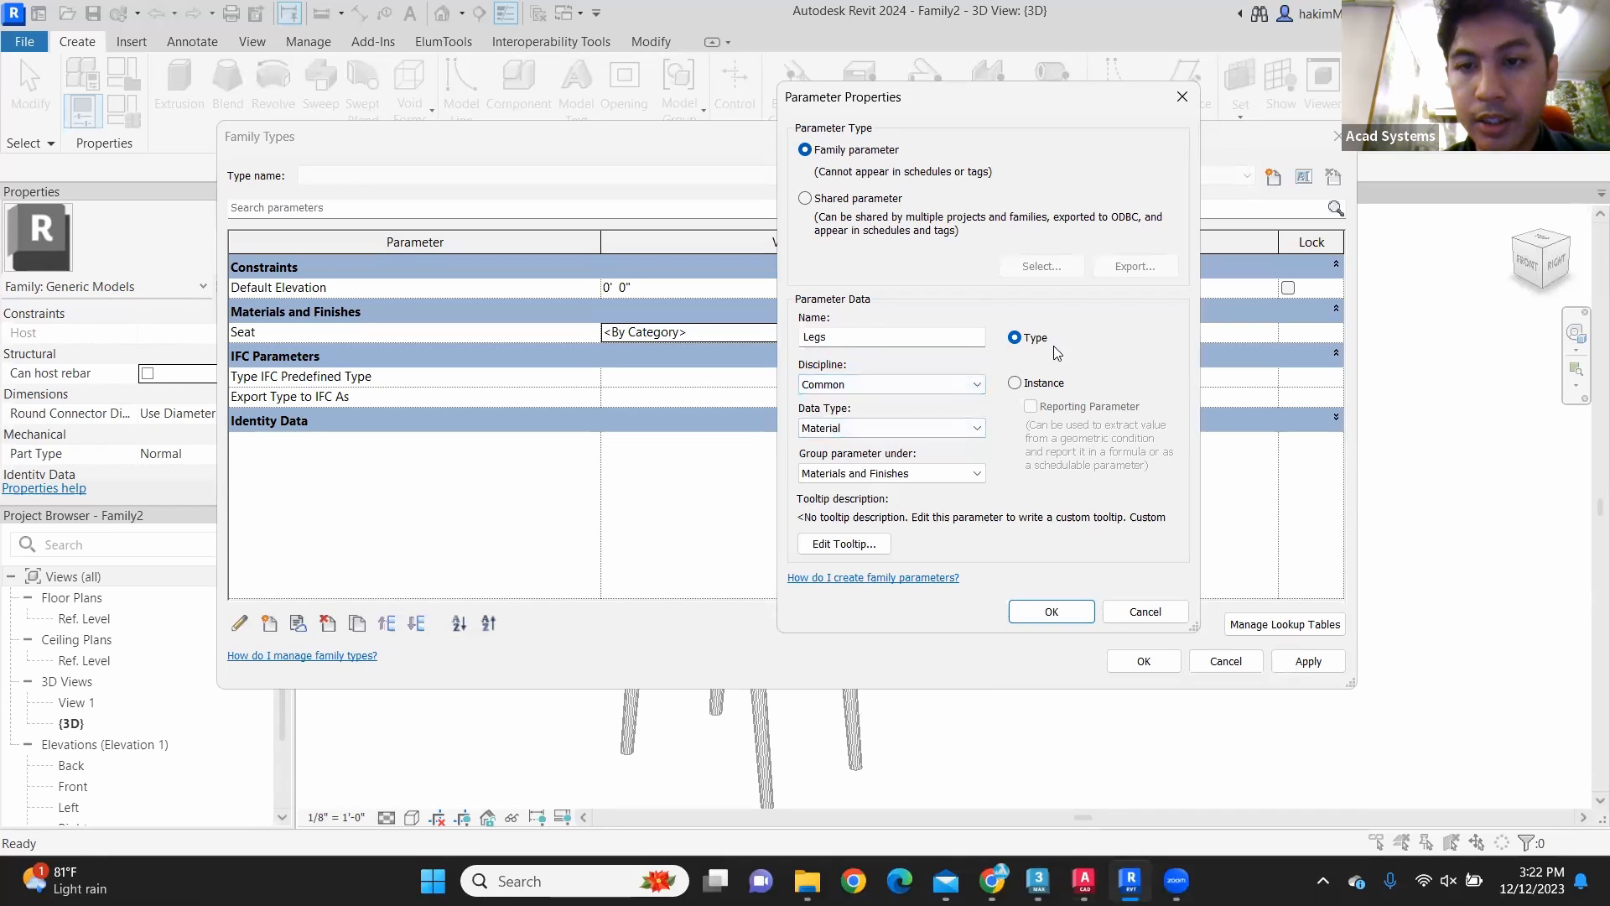
left_click(1055, 611)
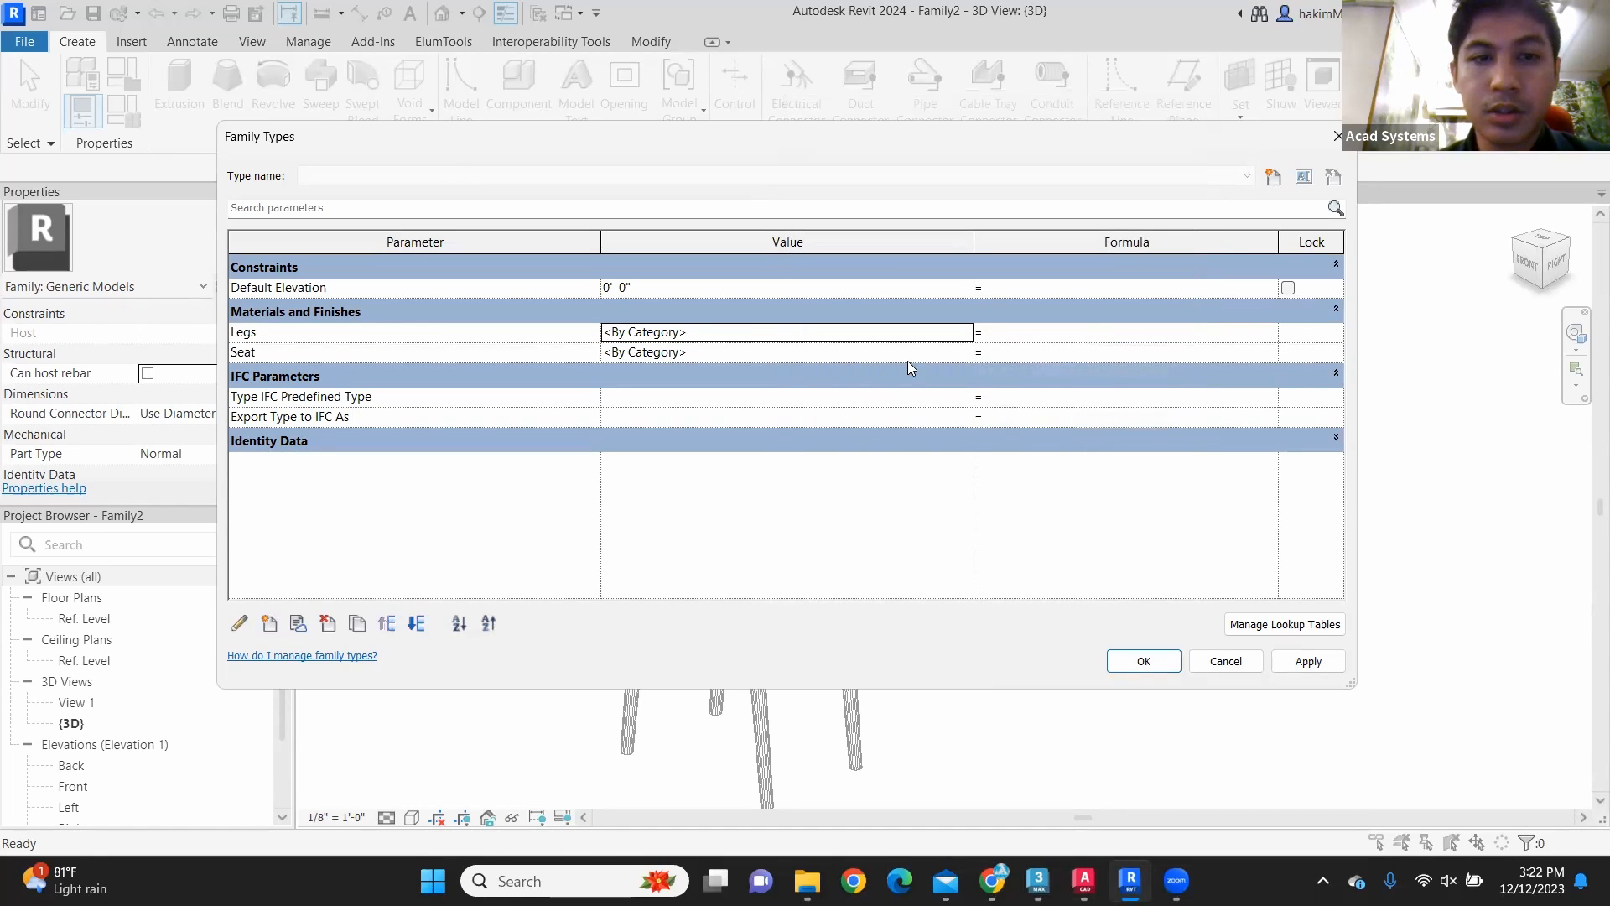
Step: Assign the Seat material as the value of the Legs parameter
left_click(955, 334)
left_click(966, 331)
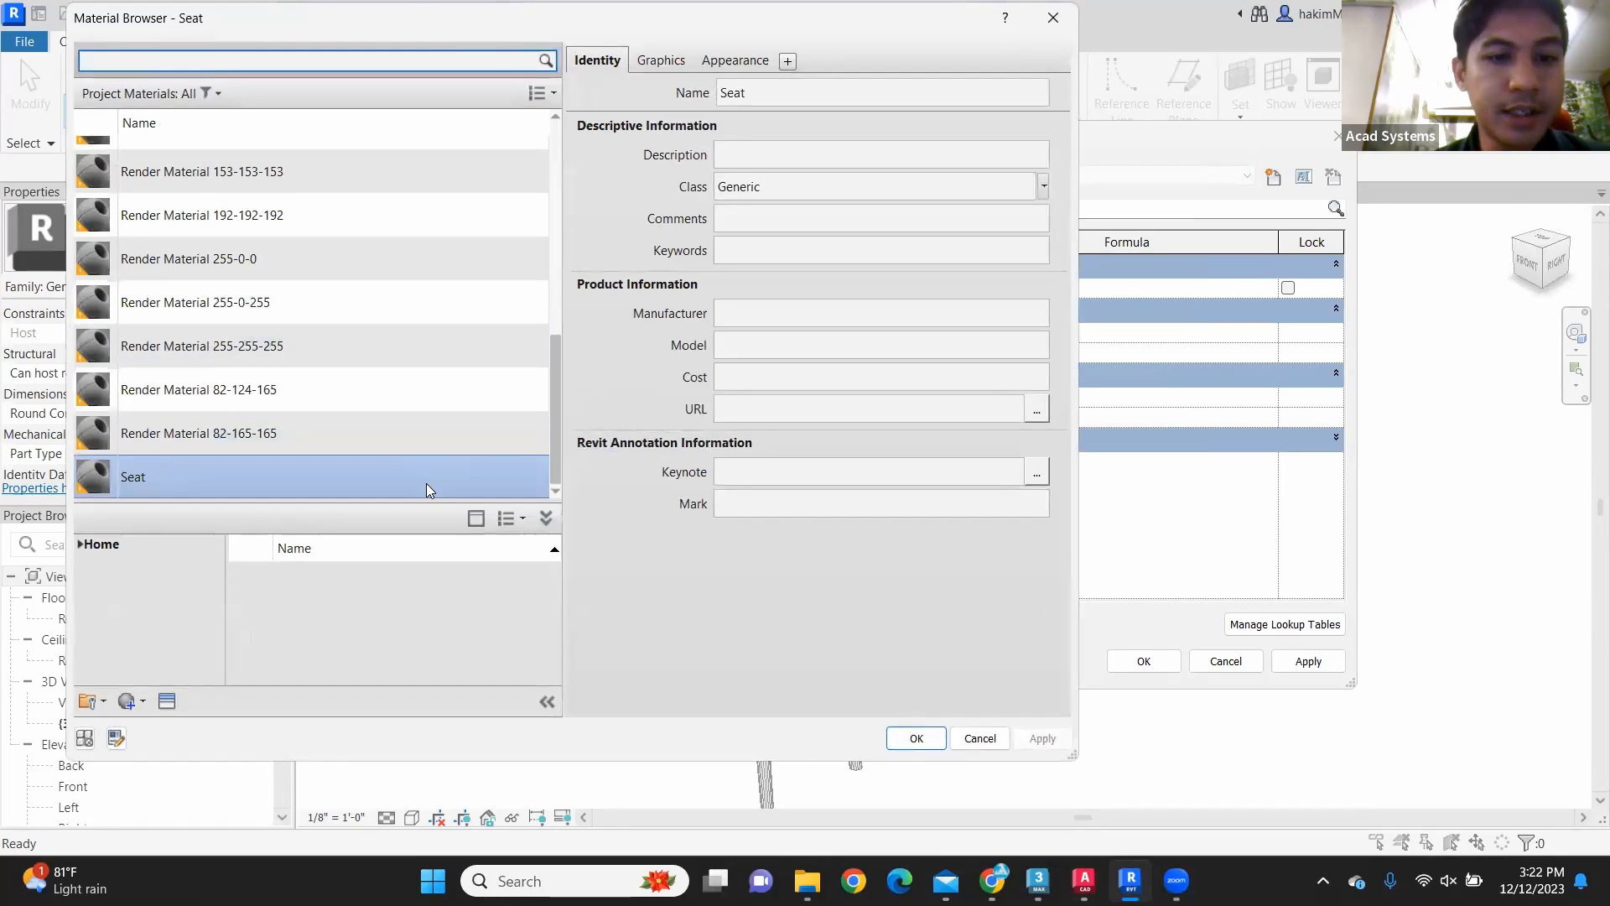
left_click(916, 738)
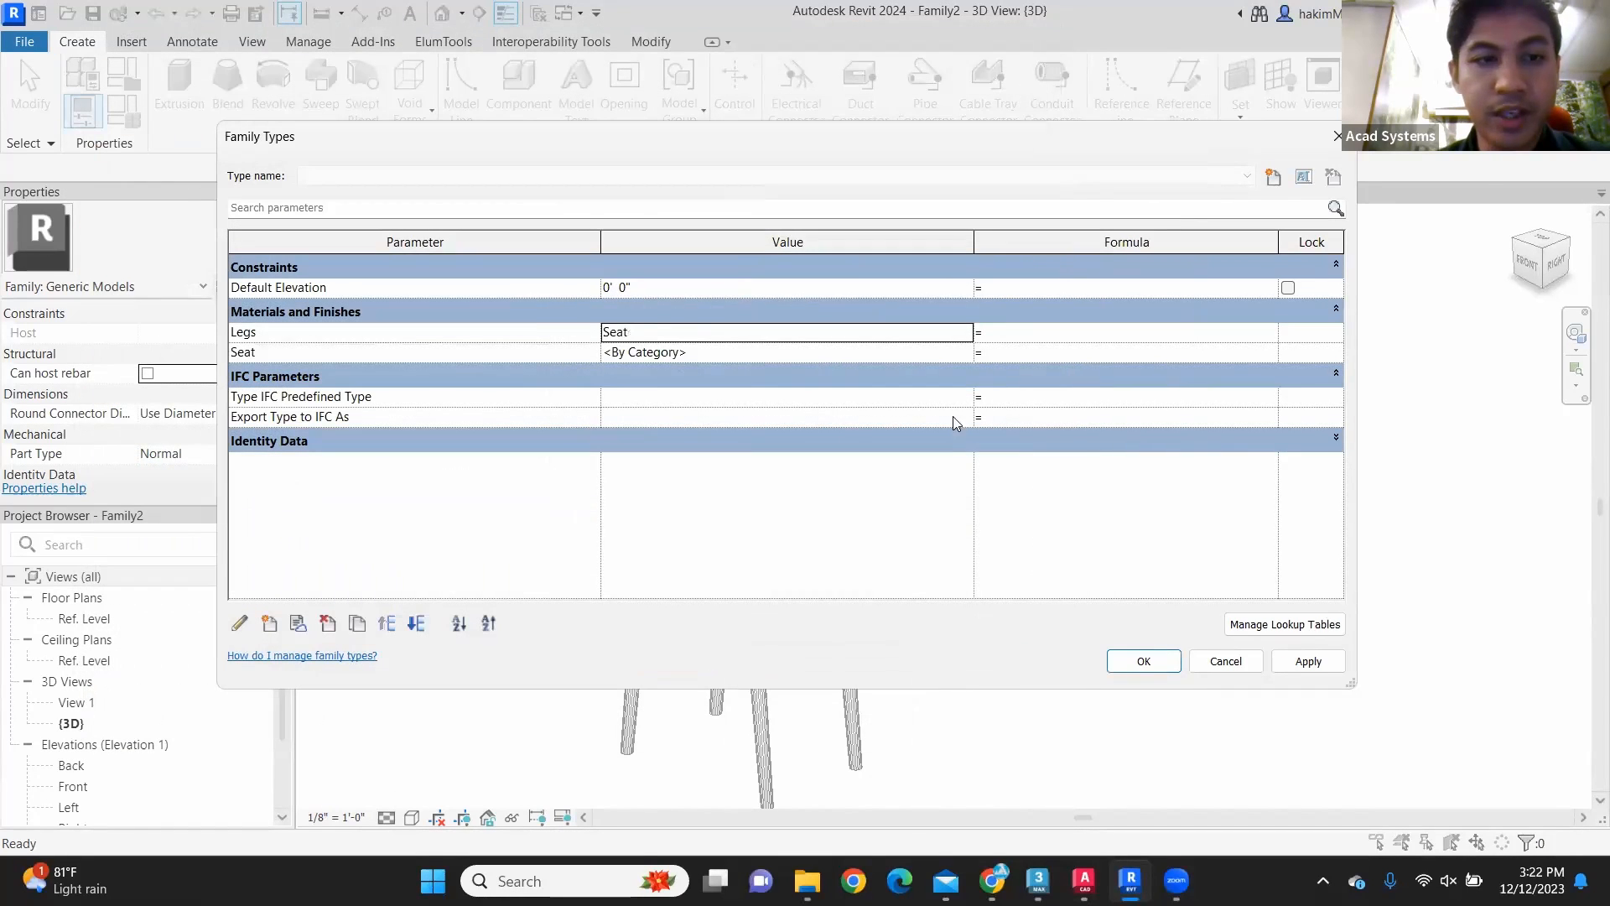
Step: Set the value of the Legs parameter to the Legs material
left_click(966, 332)
scroll(226, 423, "up", 5)
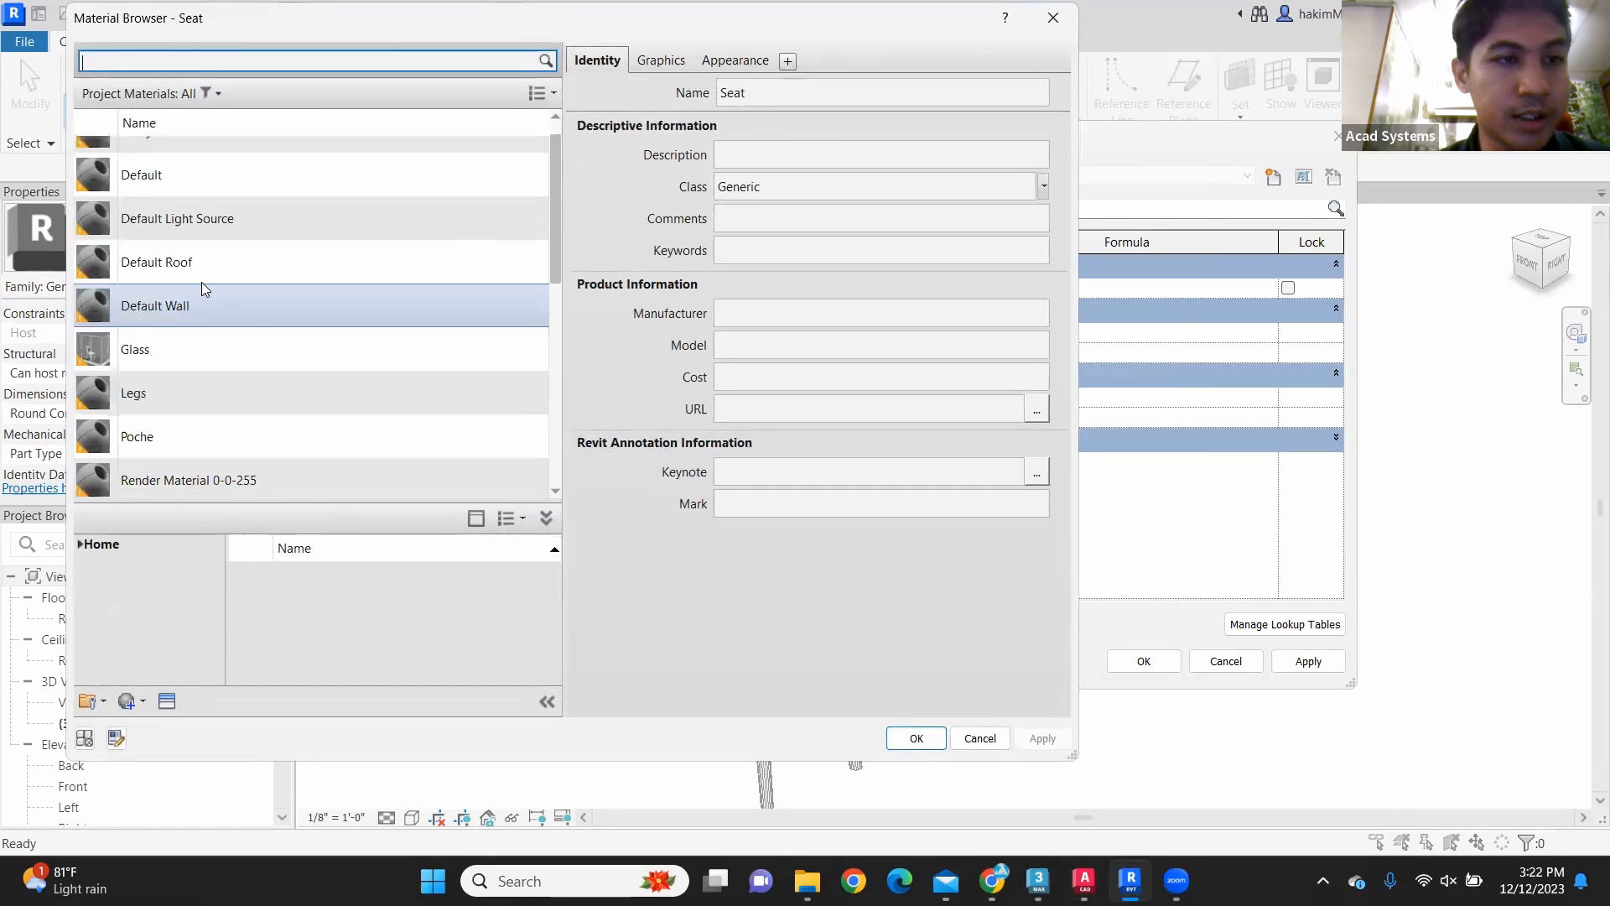
left_click(191, 399)
left_click(929, 741)
Step: Set the value of the Seat parameter to the Seat material and accept the family type settings
left_click(961, 352)
left_click(961, 352)
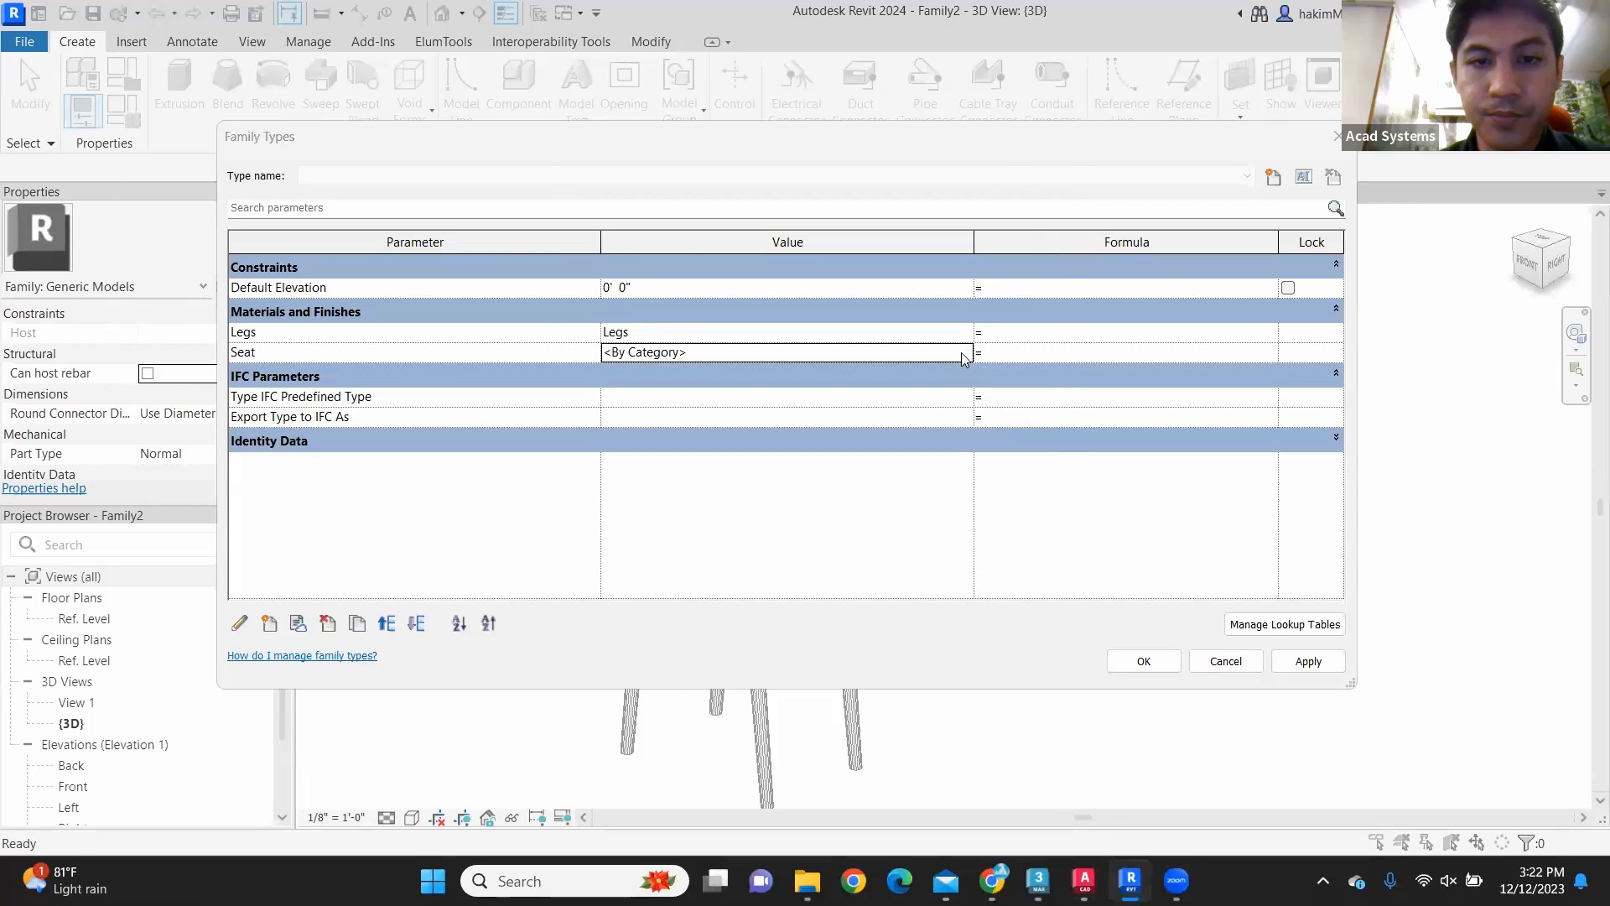
scroll(253, 352, "down", 6)
left_click(259, 478)
left_click(916, 738)
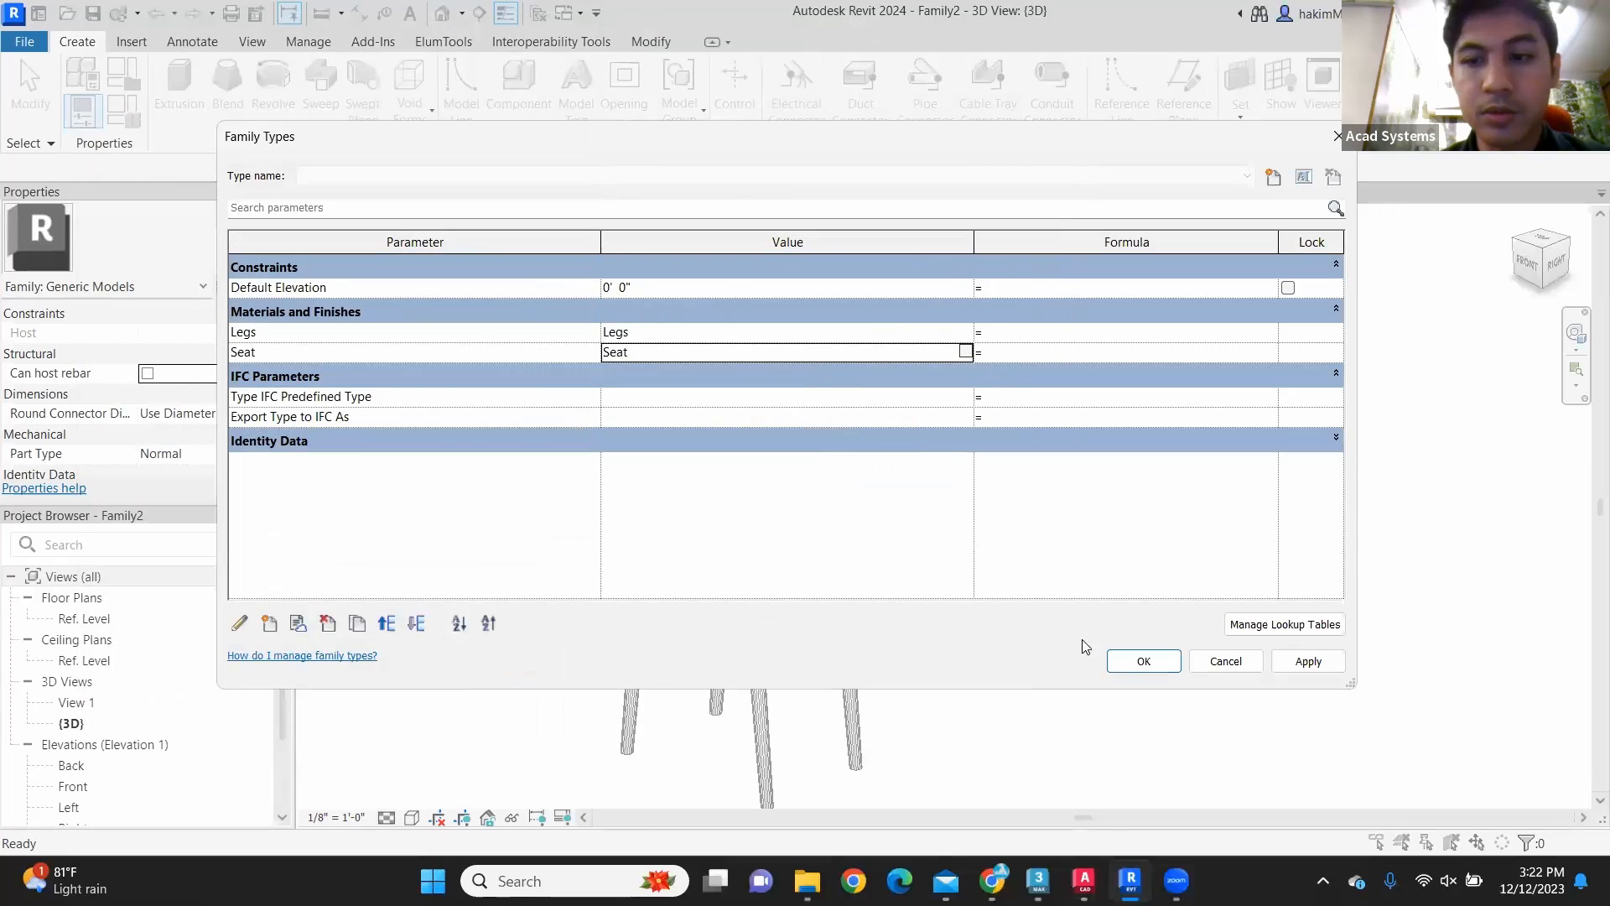
left_click(1143, 660)
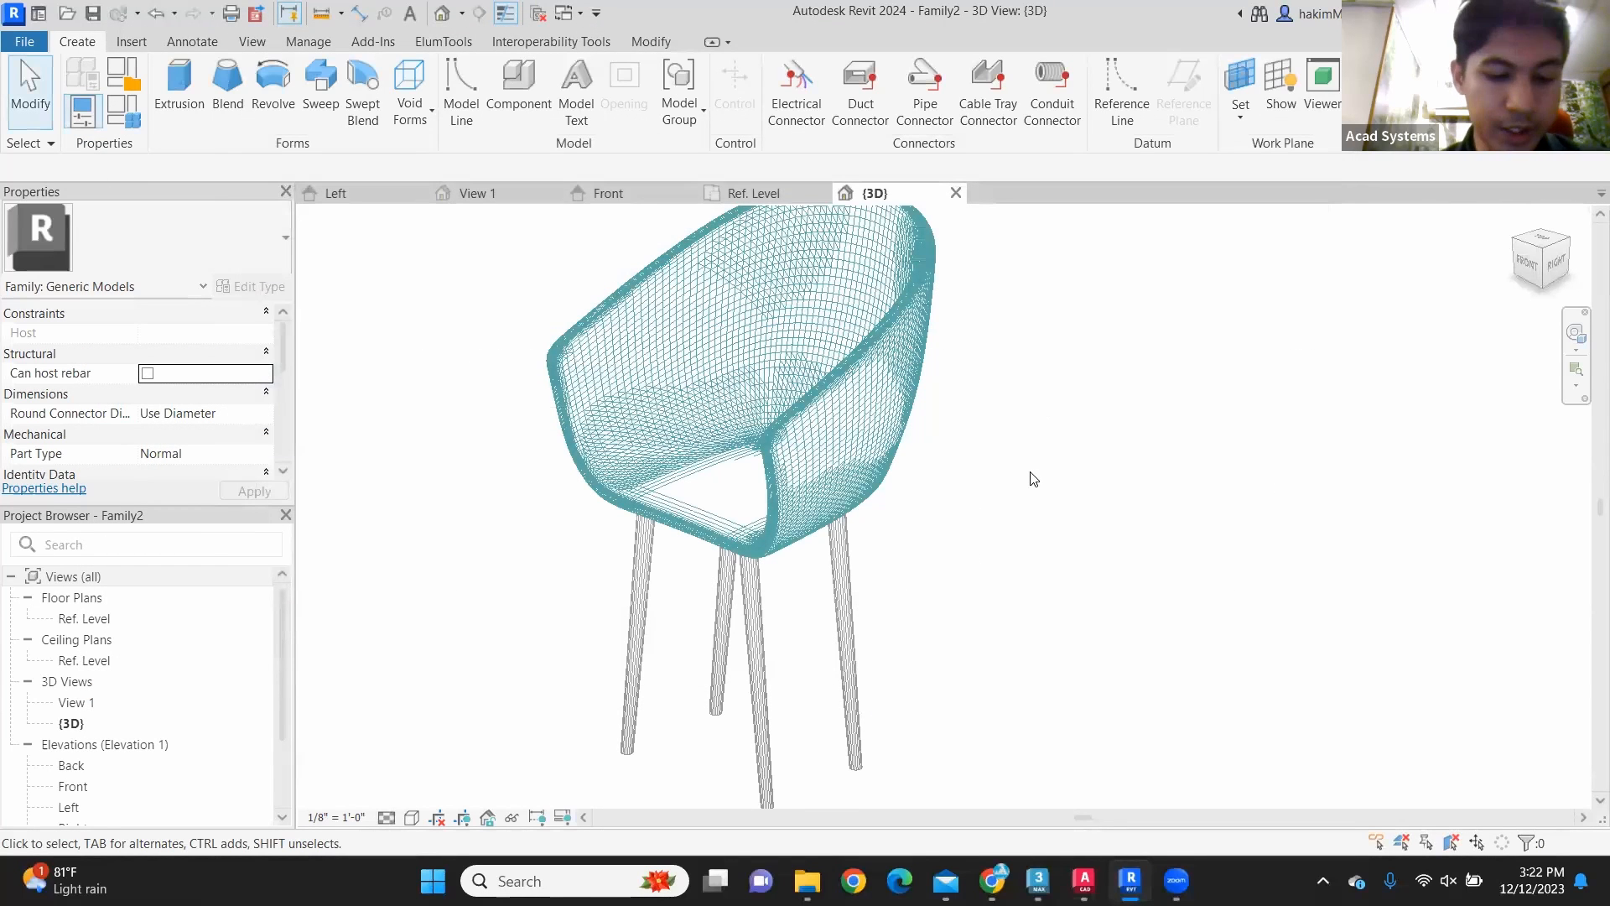
Step: Create a new project from the Metric Multi-discipline template
middle_click_drag(1031, 500, 1055, 503)
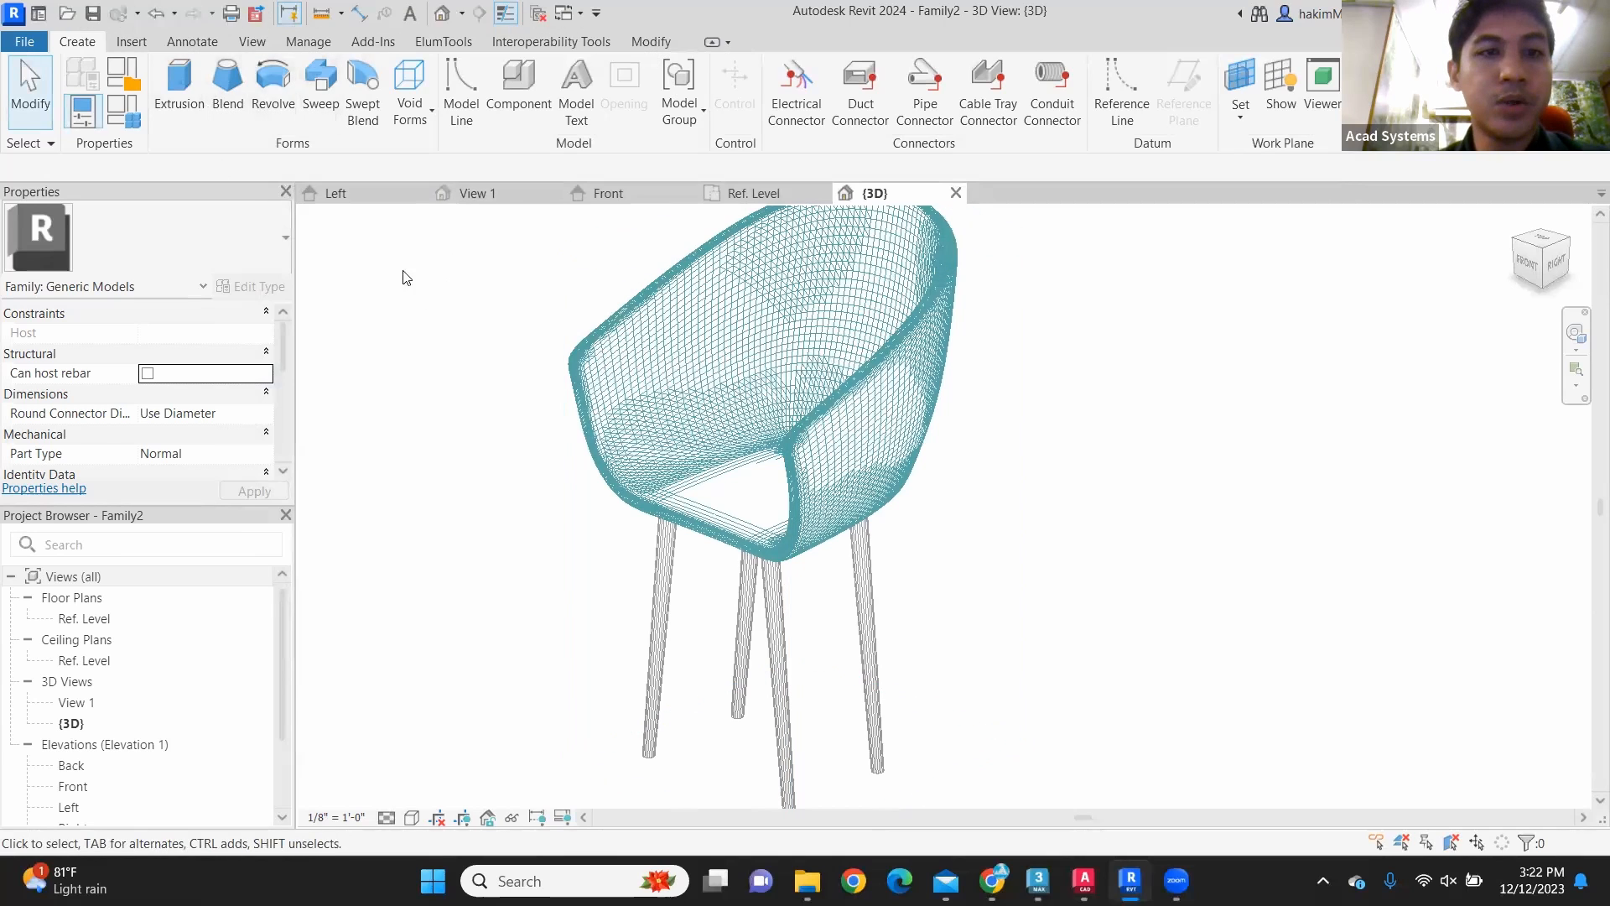
left_click(40, 44)
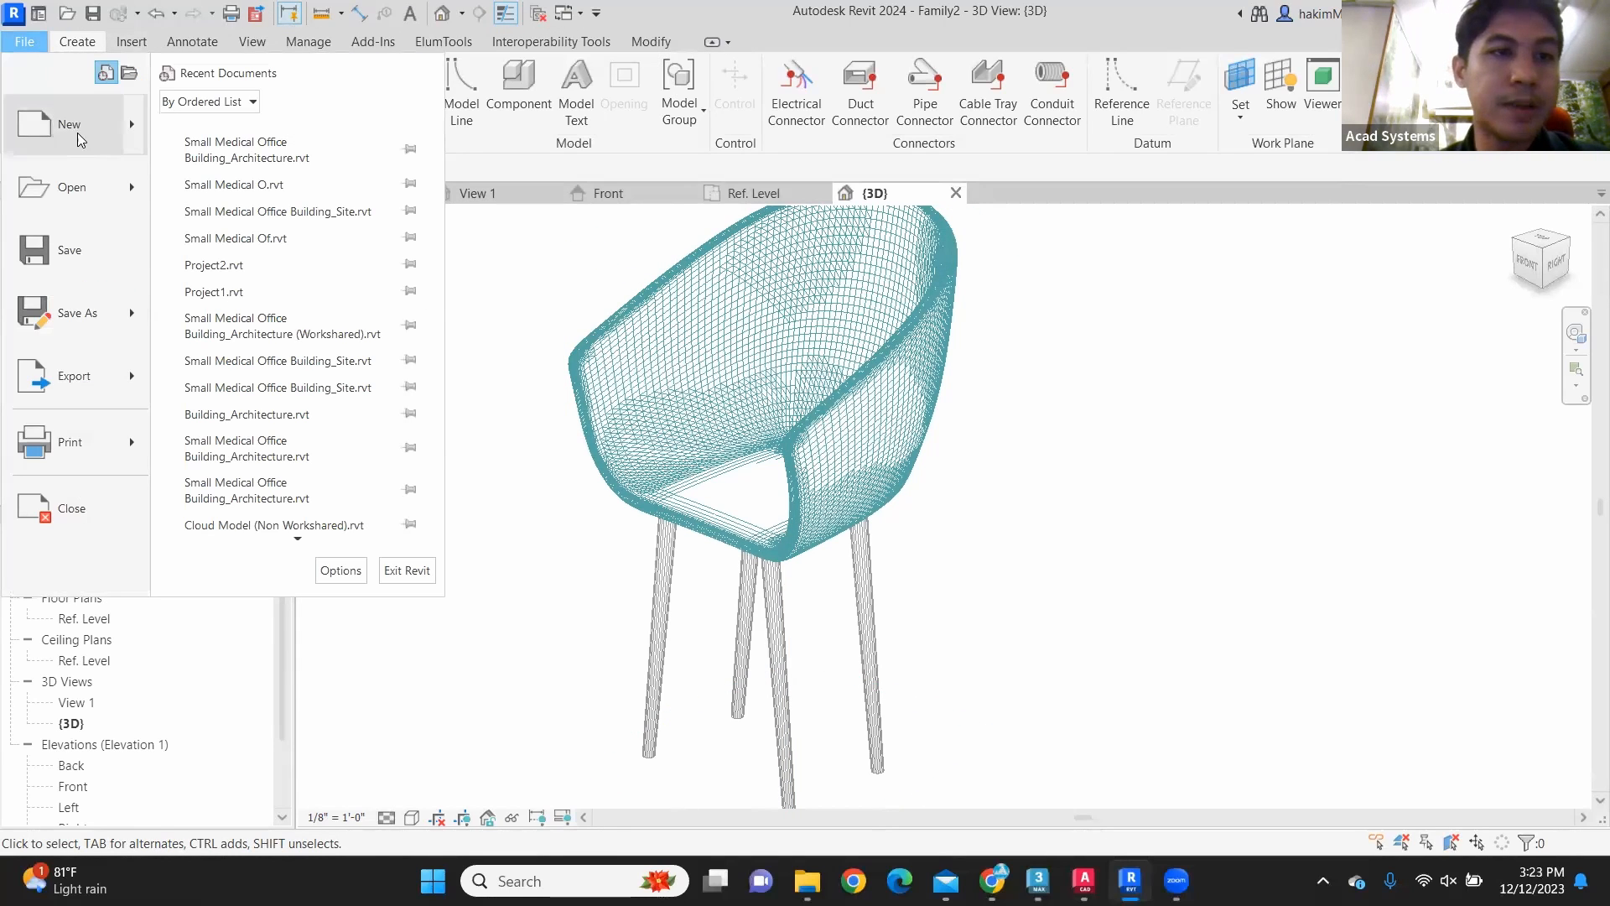
mouse_move(77, 133)
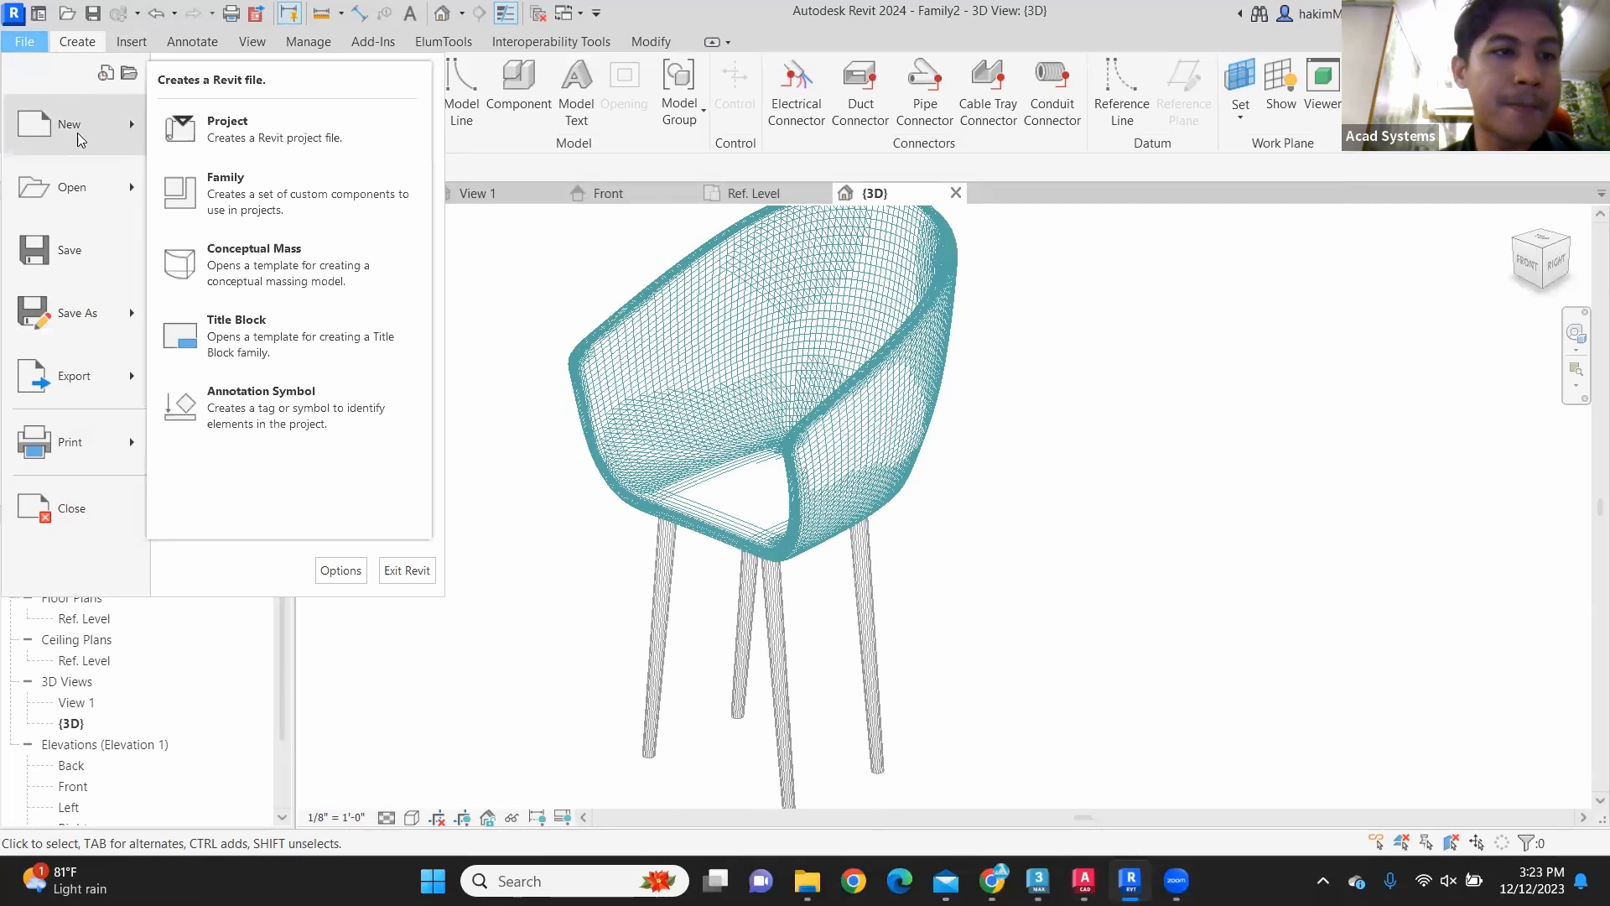
left_click(241, 131)
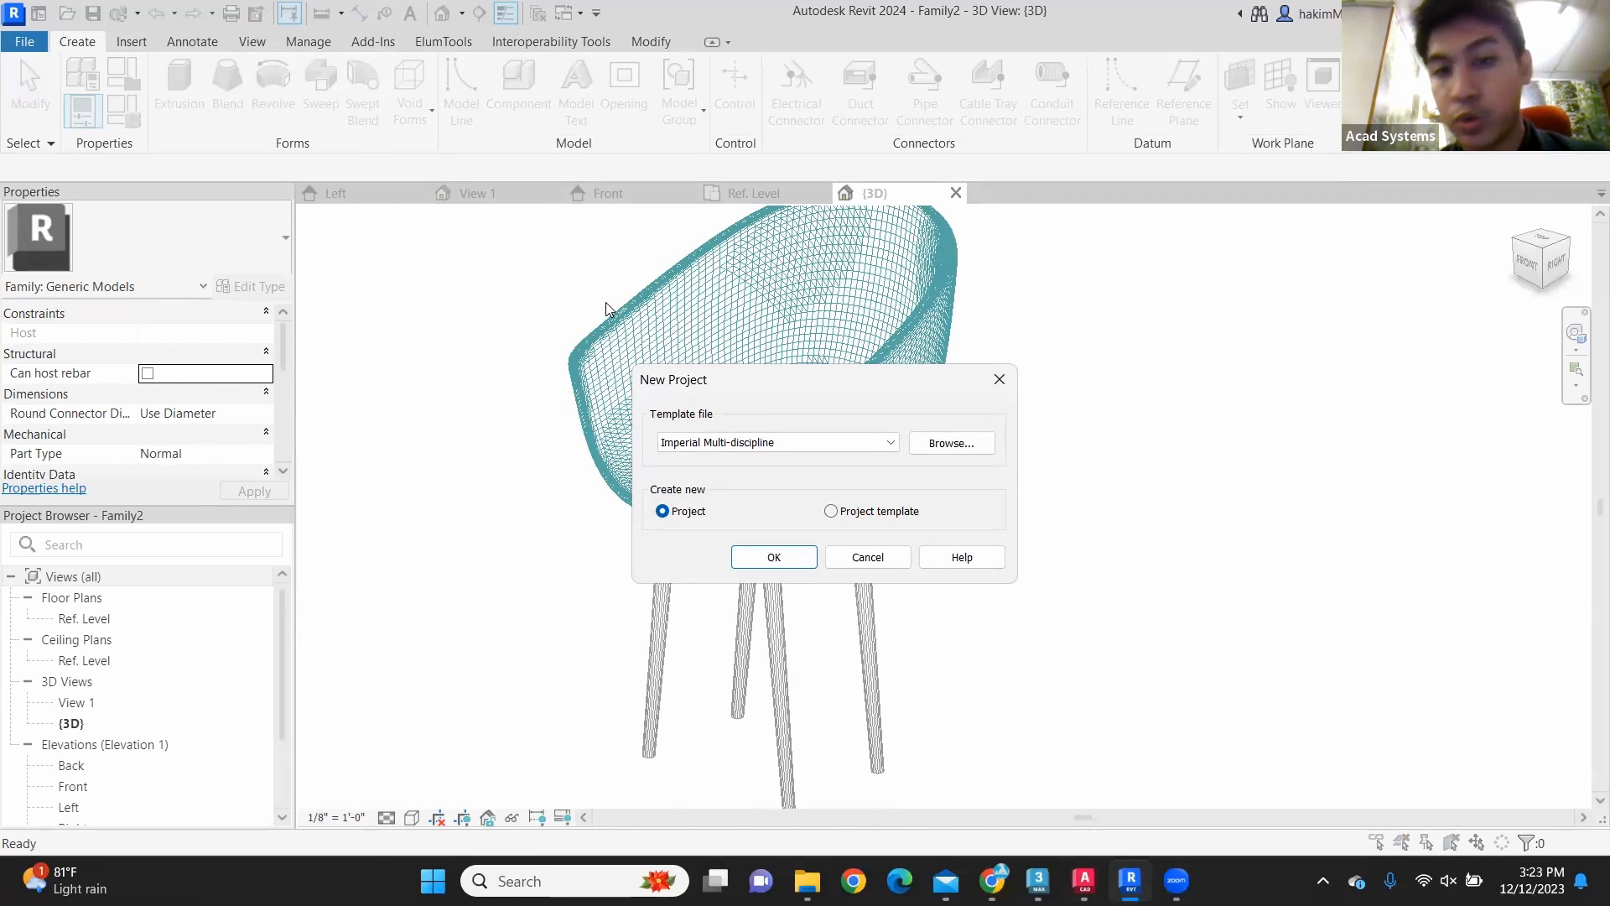
left_click(874, 441)
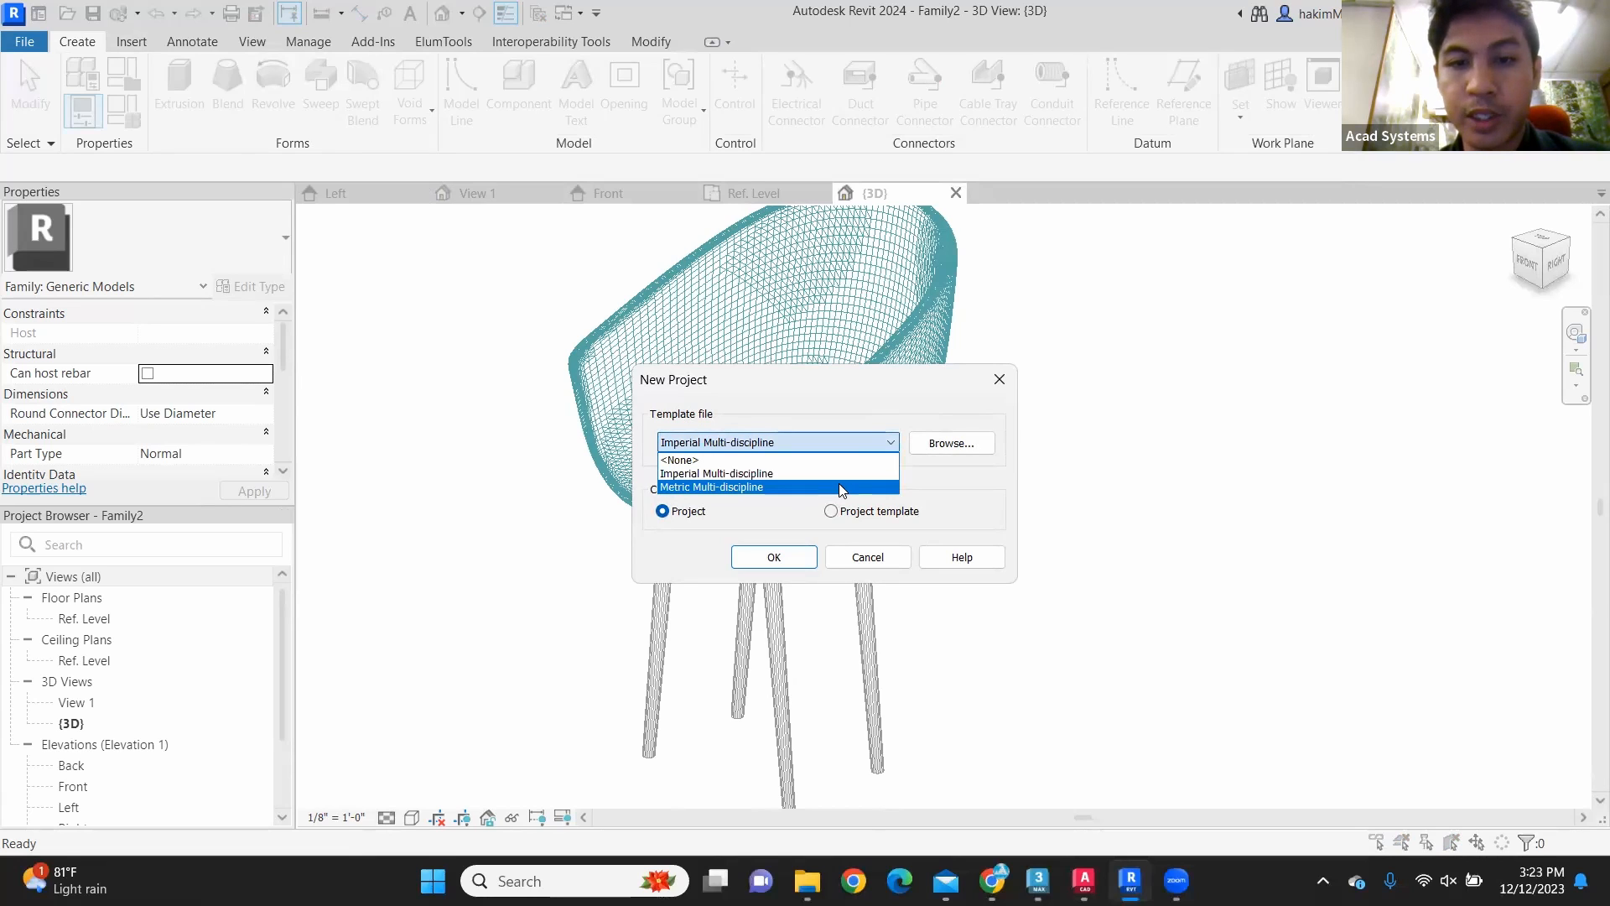
left_click(841, 488)
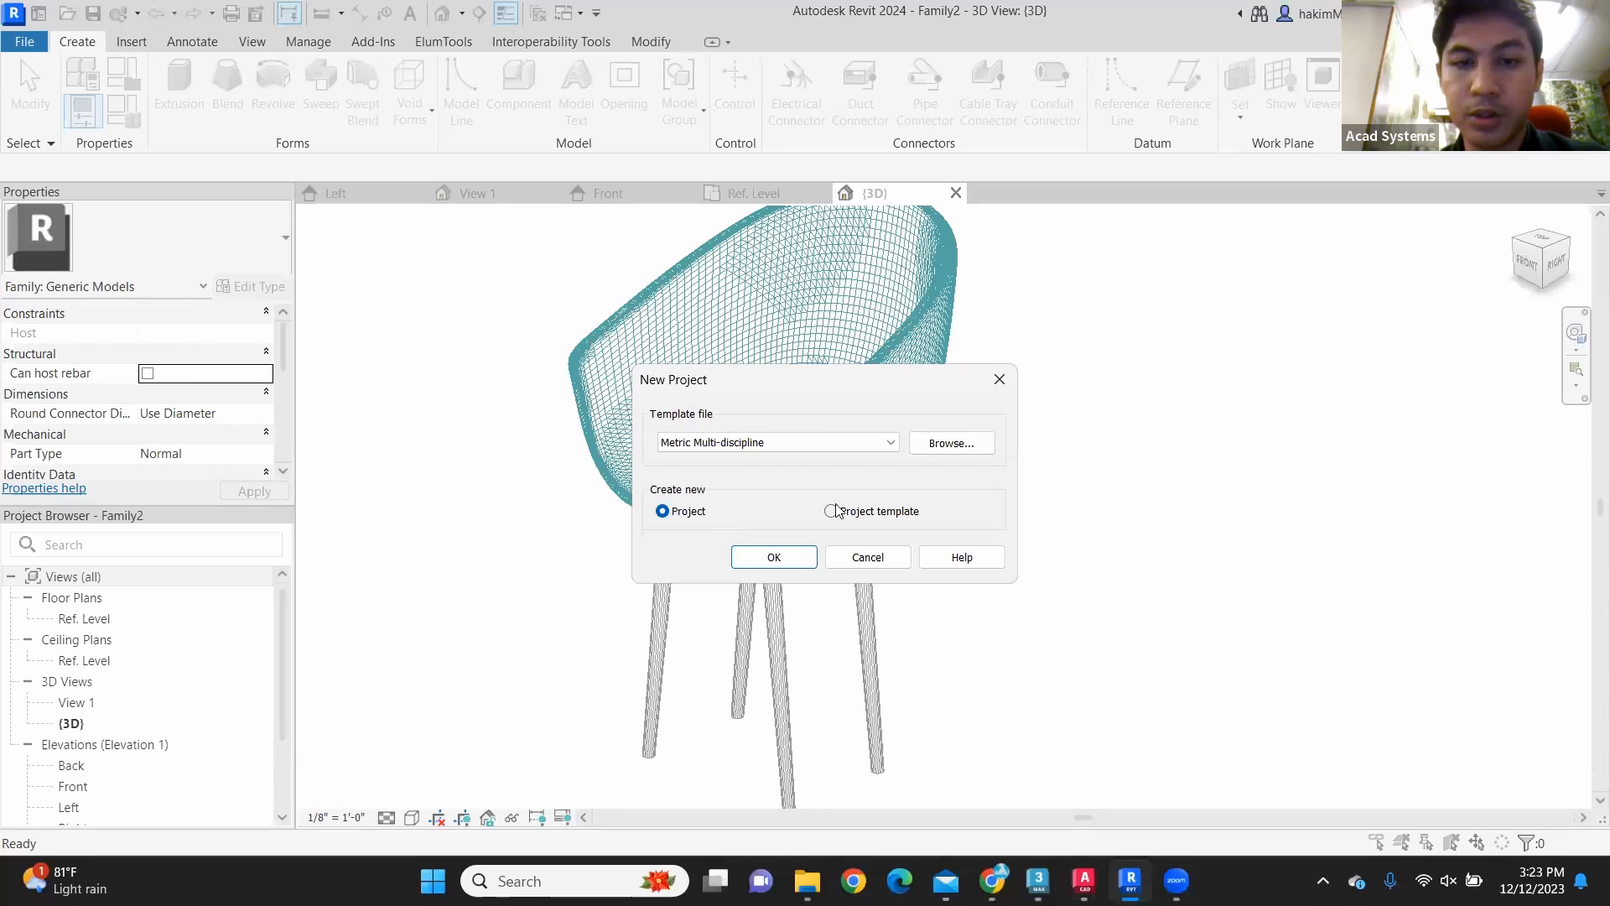
left_click(773, 557)
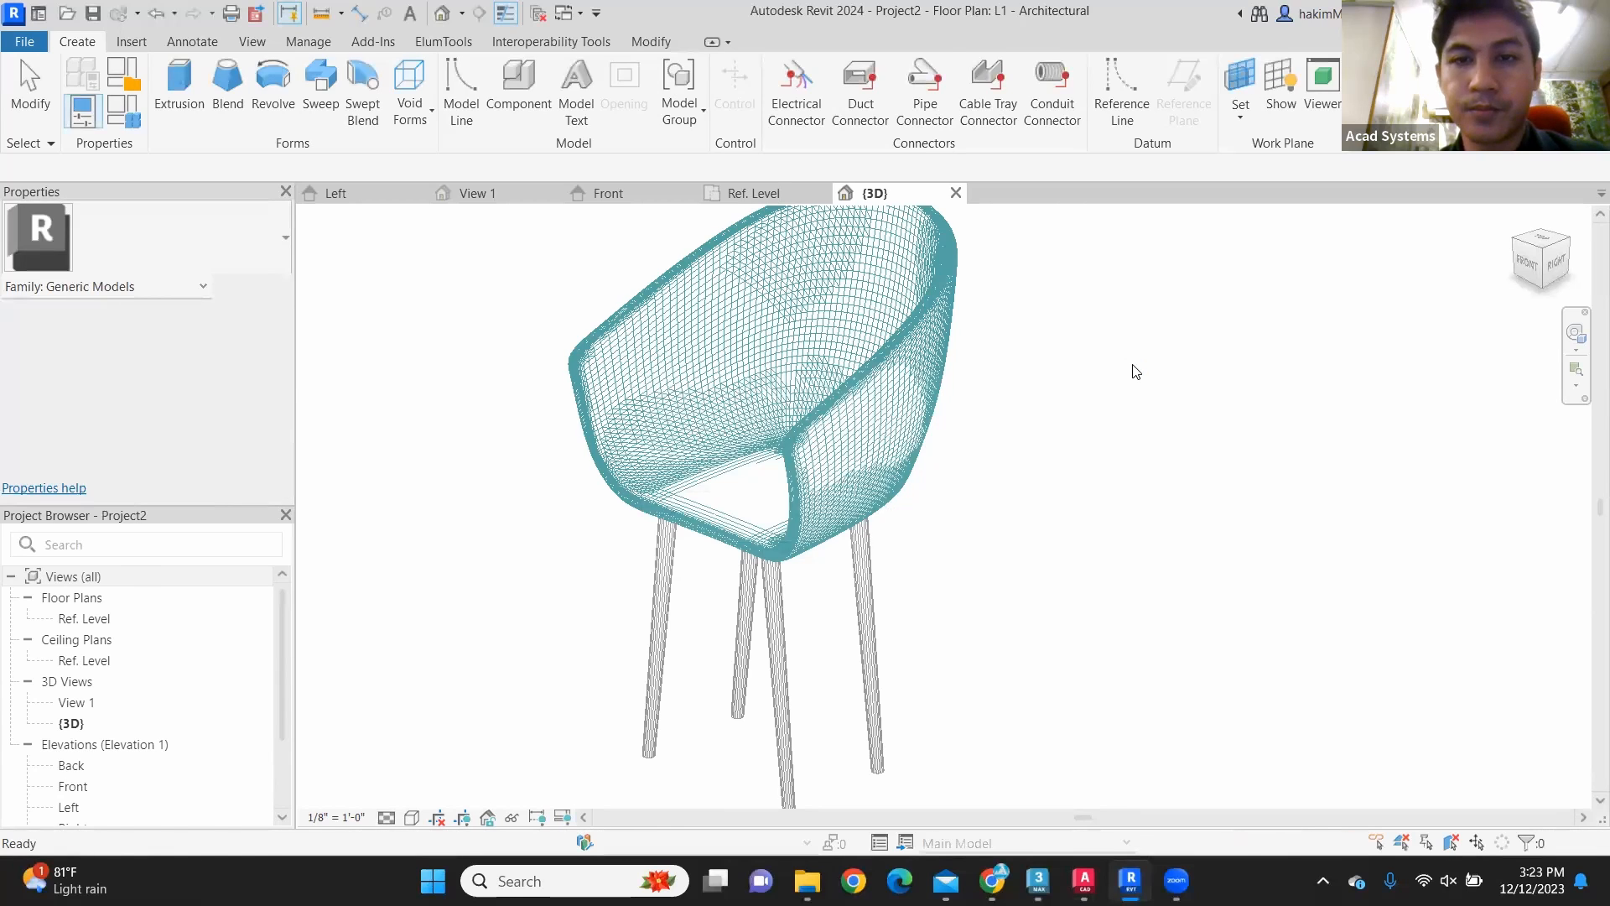
Step: Load the chair family into the new project and place one instance at the dashed lines' intersection on the L1 - Architectural plan
middle_click_drag(1143, 410, 1104, 335)
scroll(841, 417, "up", 5)
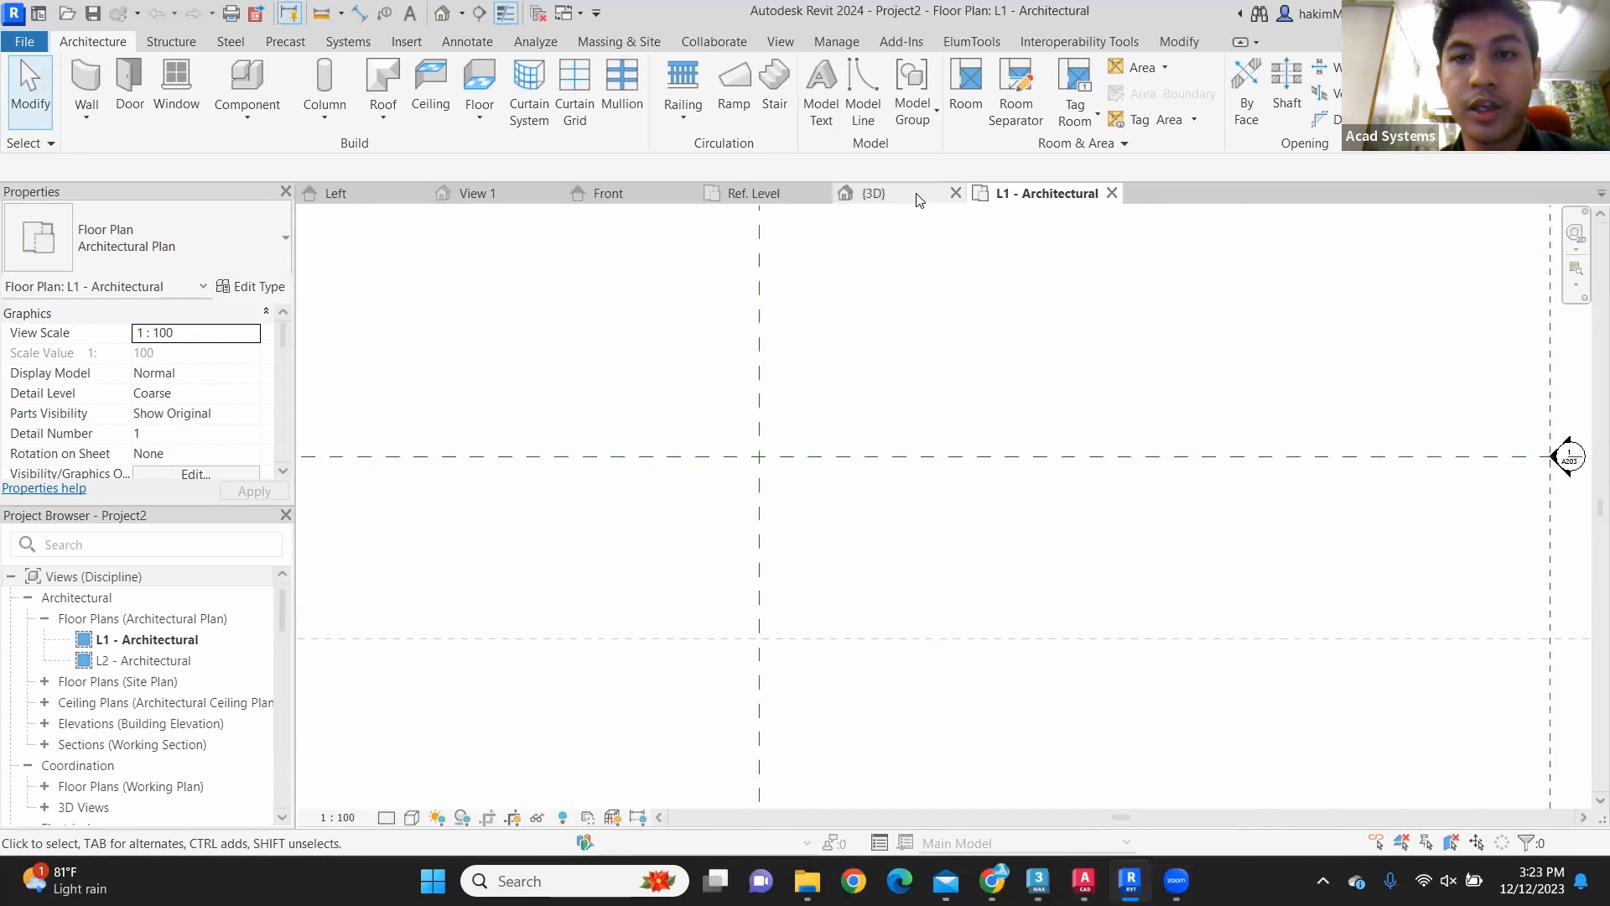
left_click(894, 194)
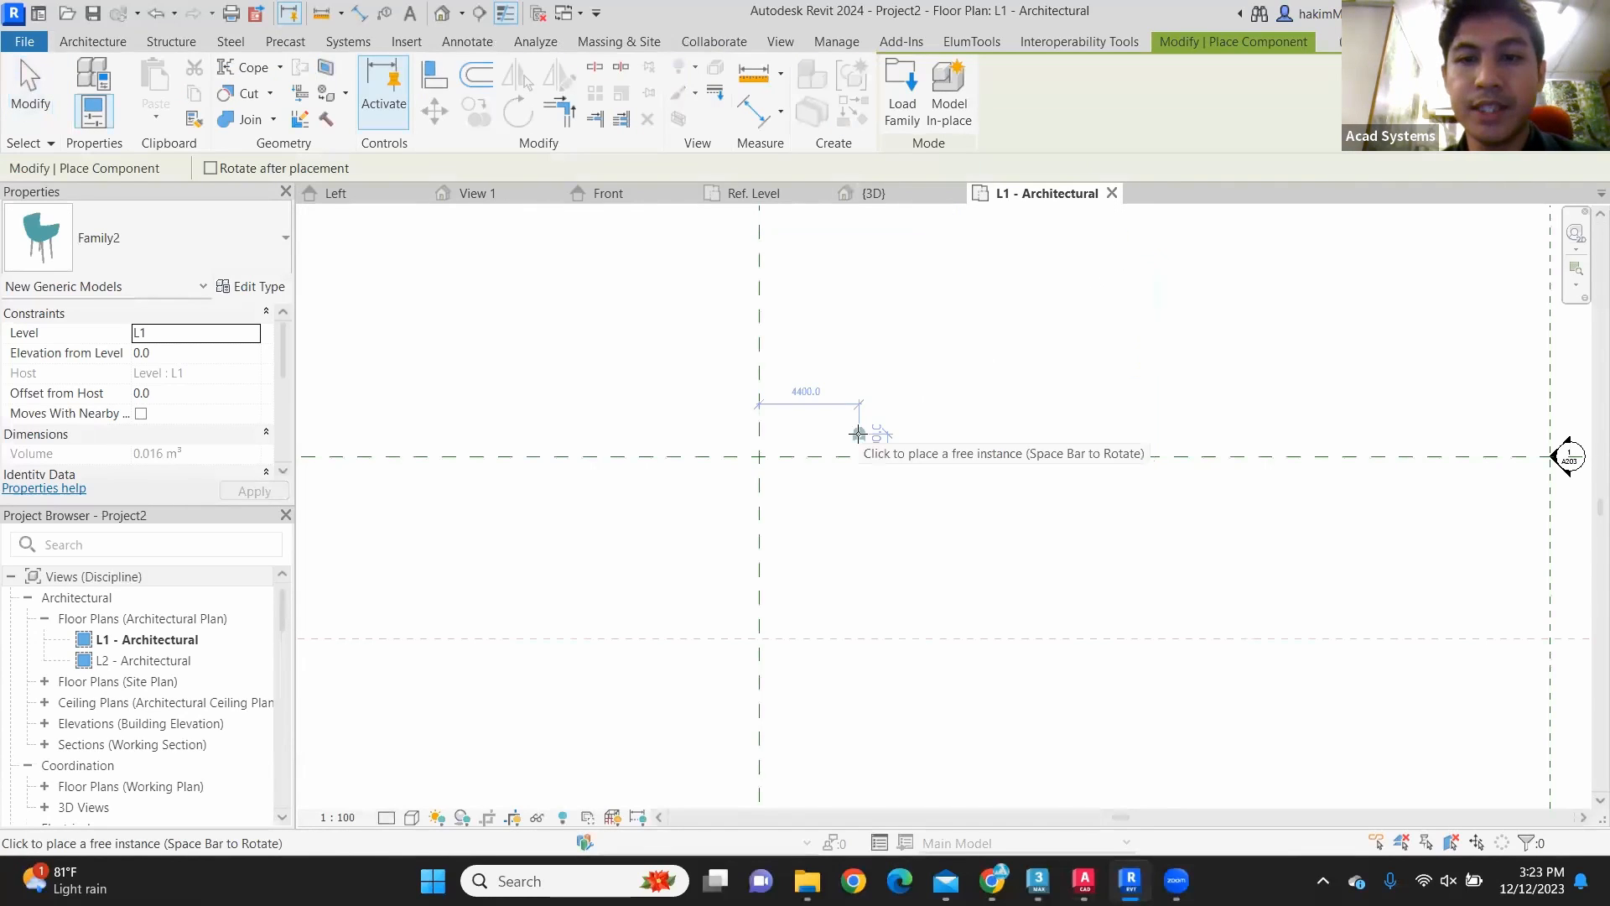
scroll(748, 452, "up", 3)
left_click(741, 454)
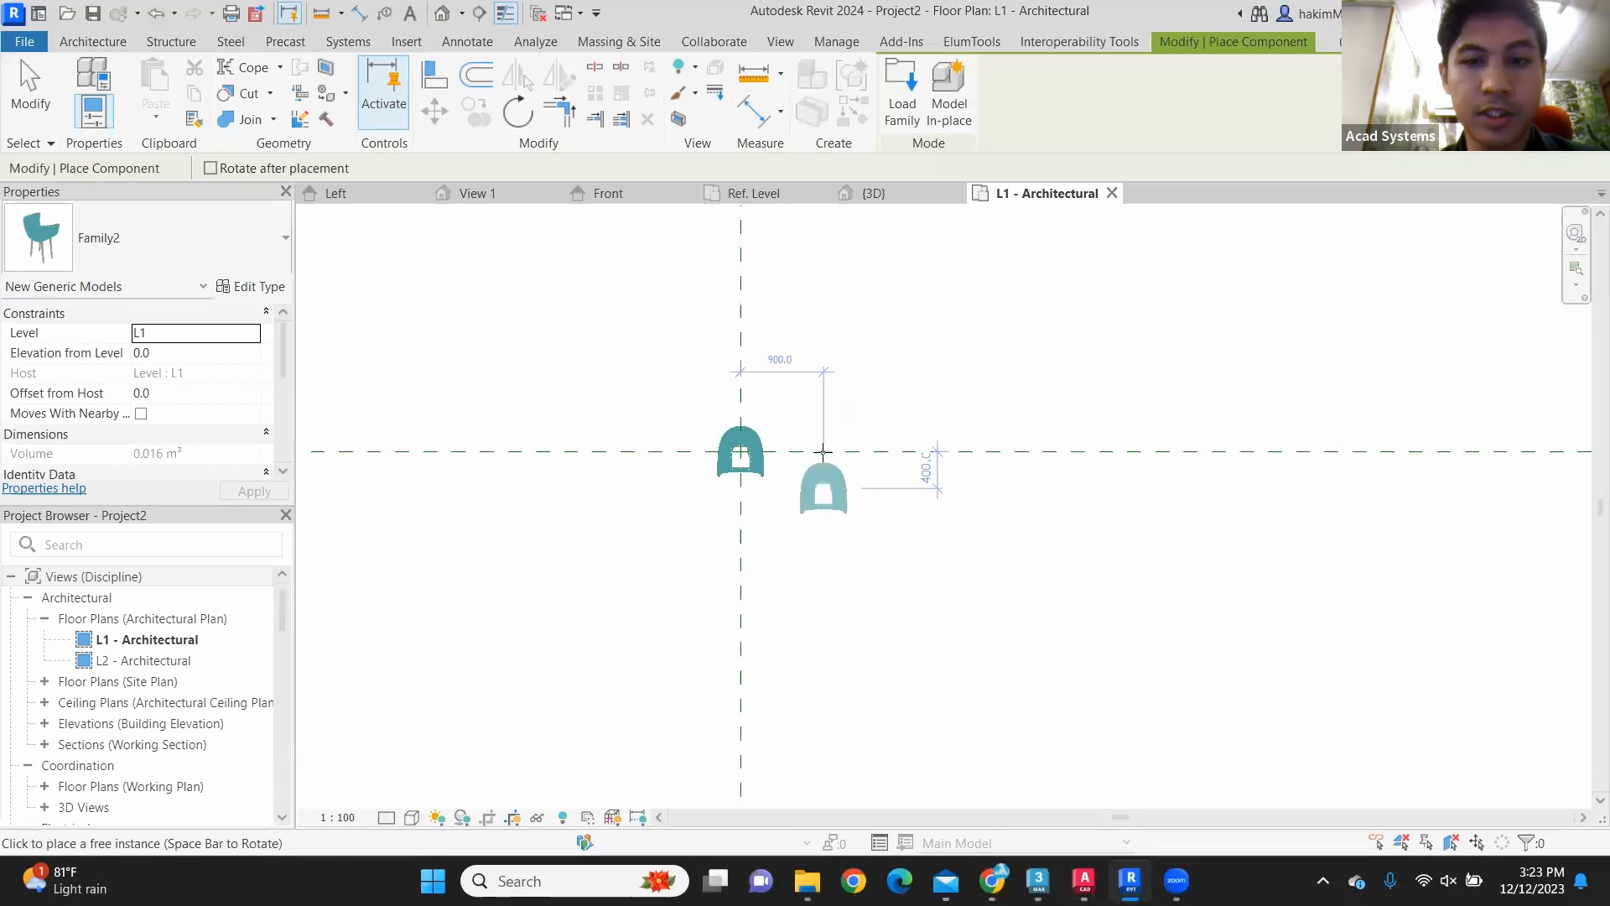
key("Escape")
key("Escape")
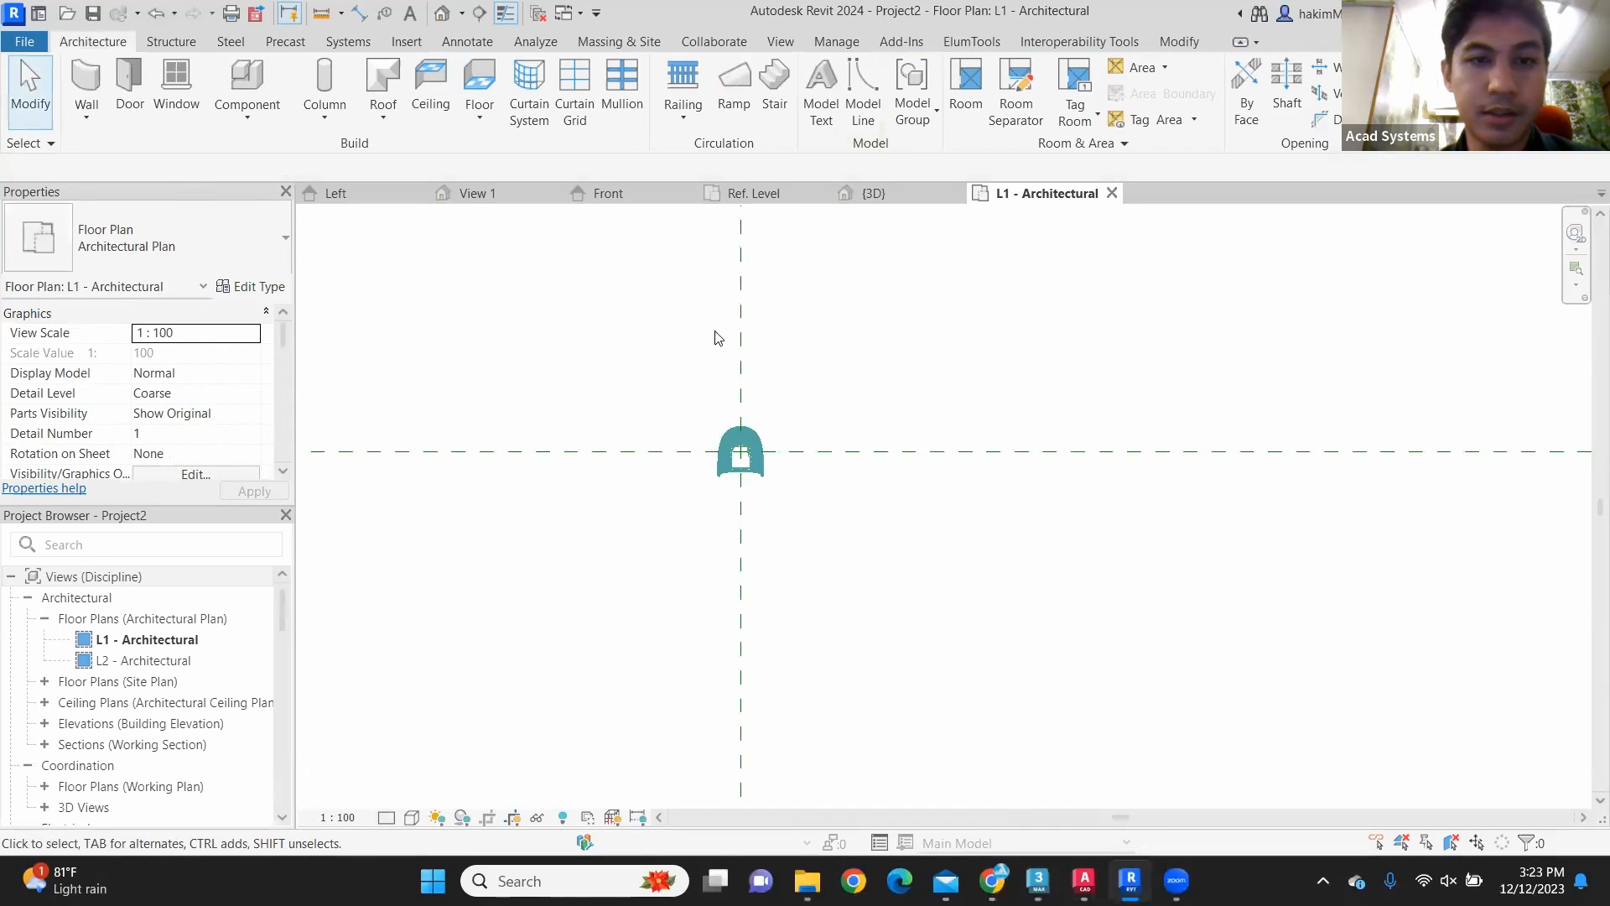
Step: Open the project's default 3D view and examine the placed chair up close
left_click(443, 13)
scroll(902, 550, "up", 10)
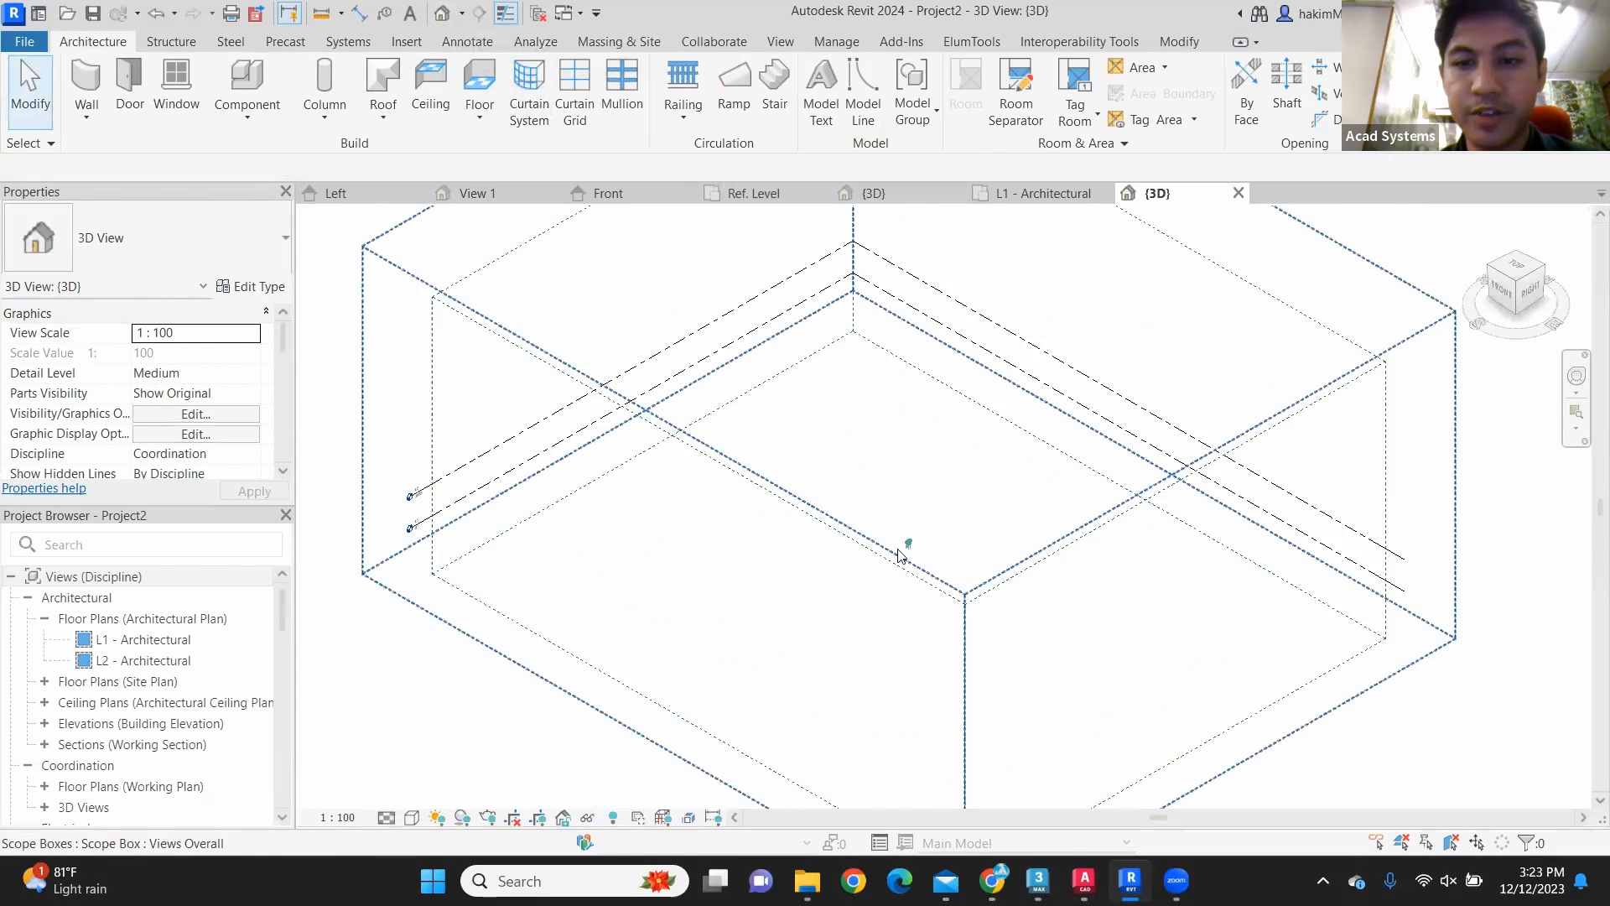
scroll(969, 456, "up", 5)
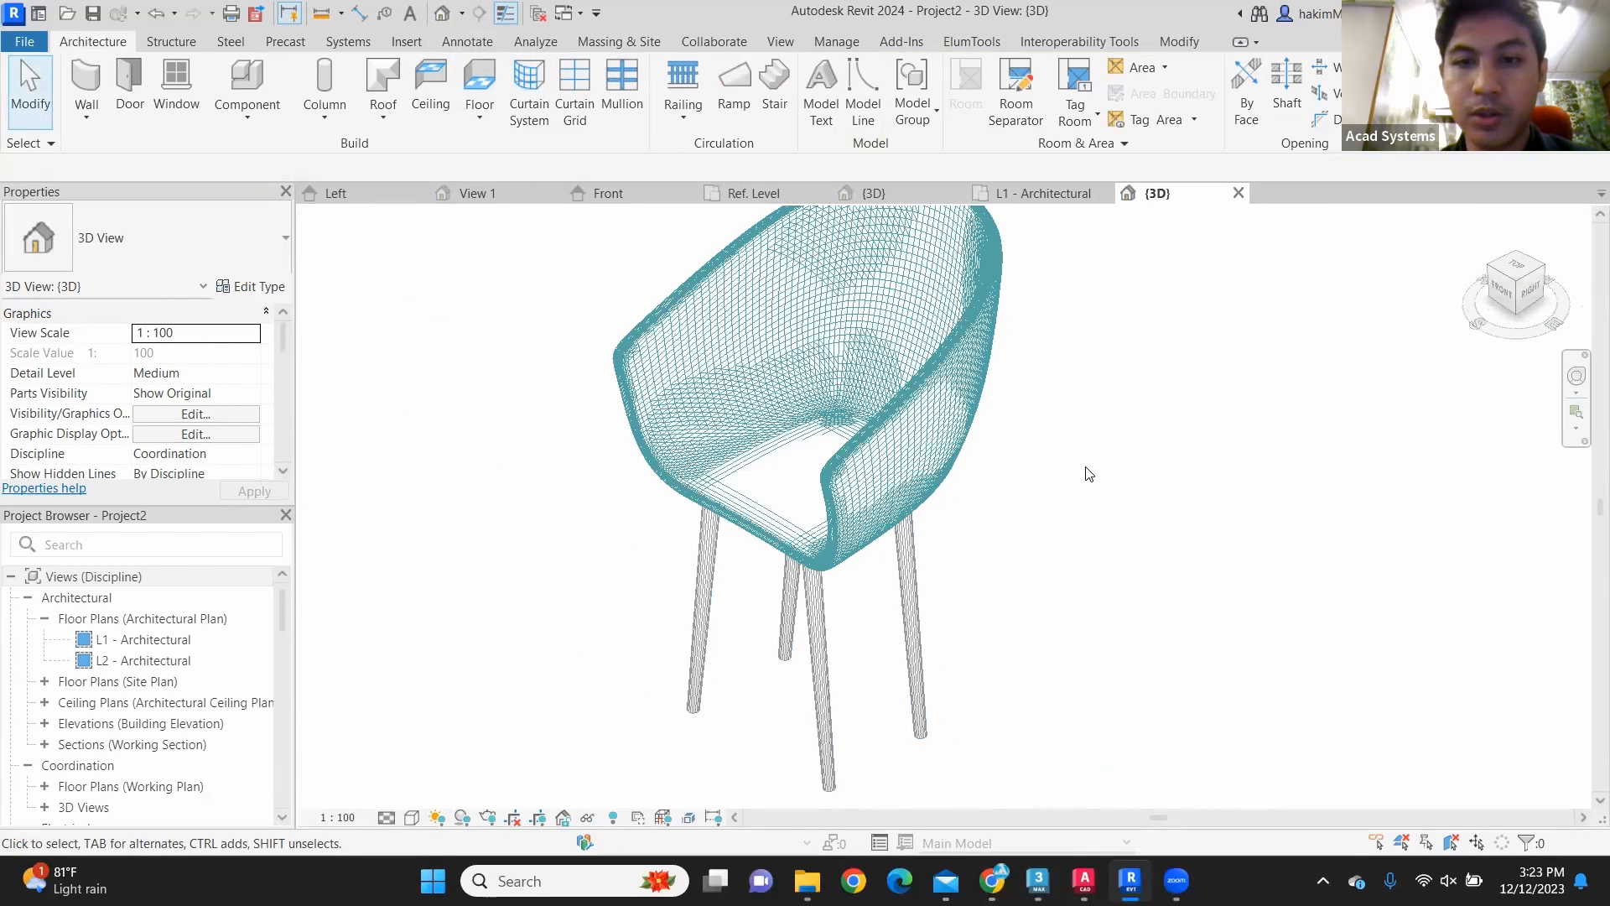
scroll(1089, 432, "down", 2)
middle_click_drag(1089, 431, 996, 341, "shift")
scroll(996, 341, "down", 4)
scroll(1018, 529, "up", 3)
middle_click_drag(1018, 528, 985, 495)
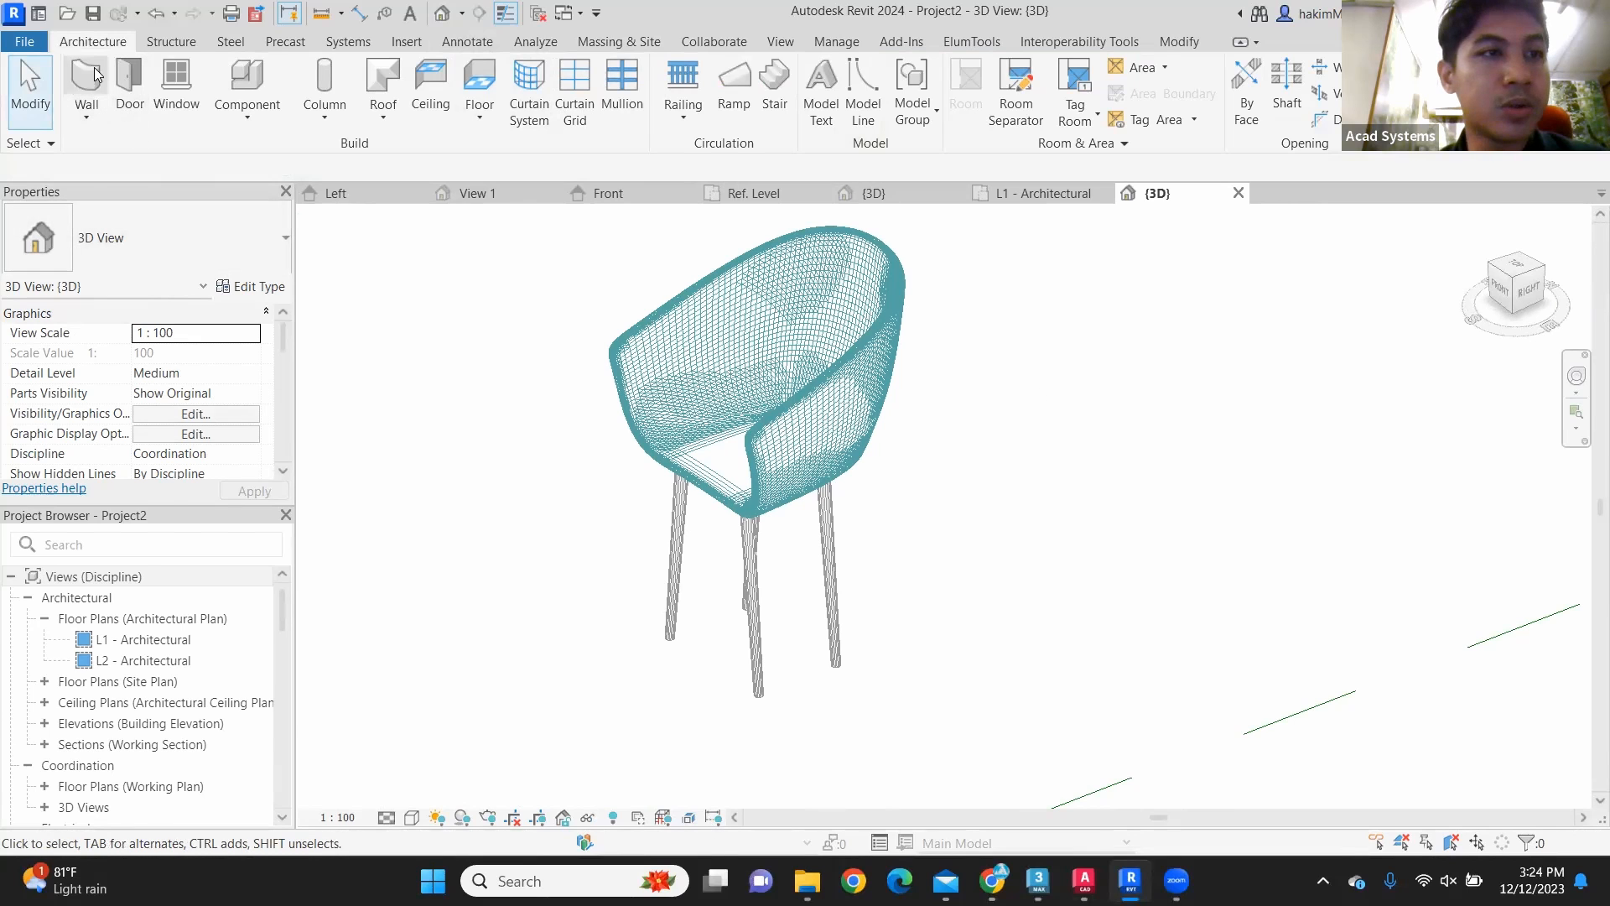
Step: Open the material of the placed chair type's Legs parameter and choose Pine from the project materials
left_click(703, 377)
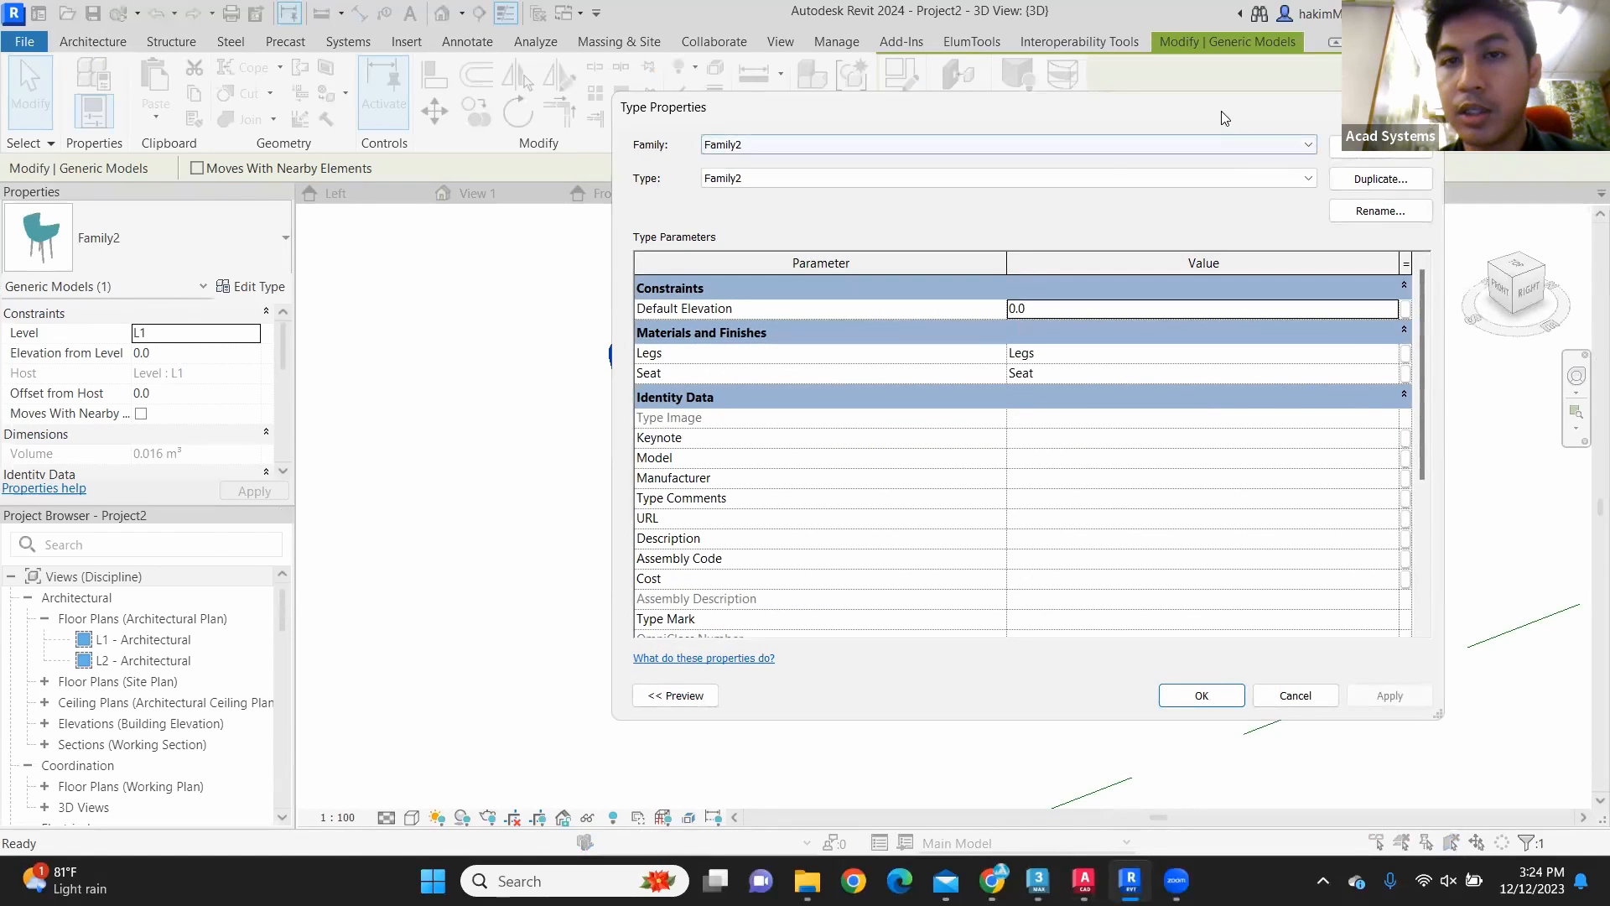
left_click_drag(1224, 117, 796, 91)
left_click(958, 327)
left_click(965, 327)
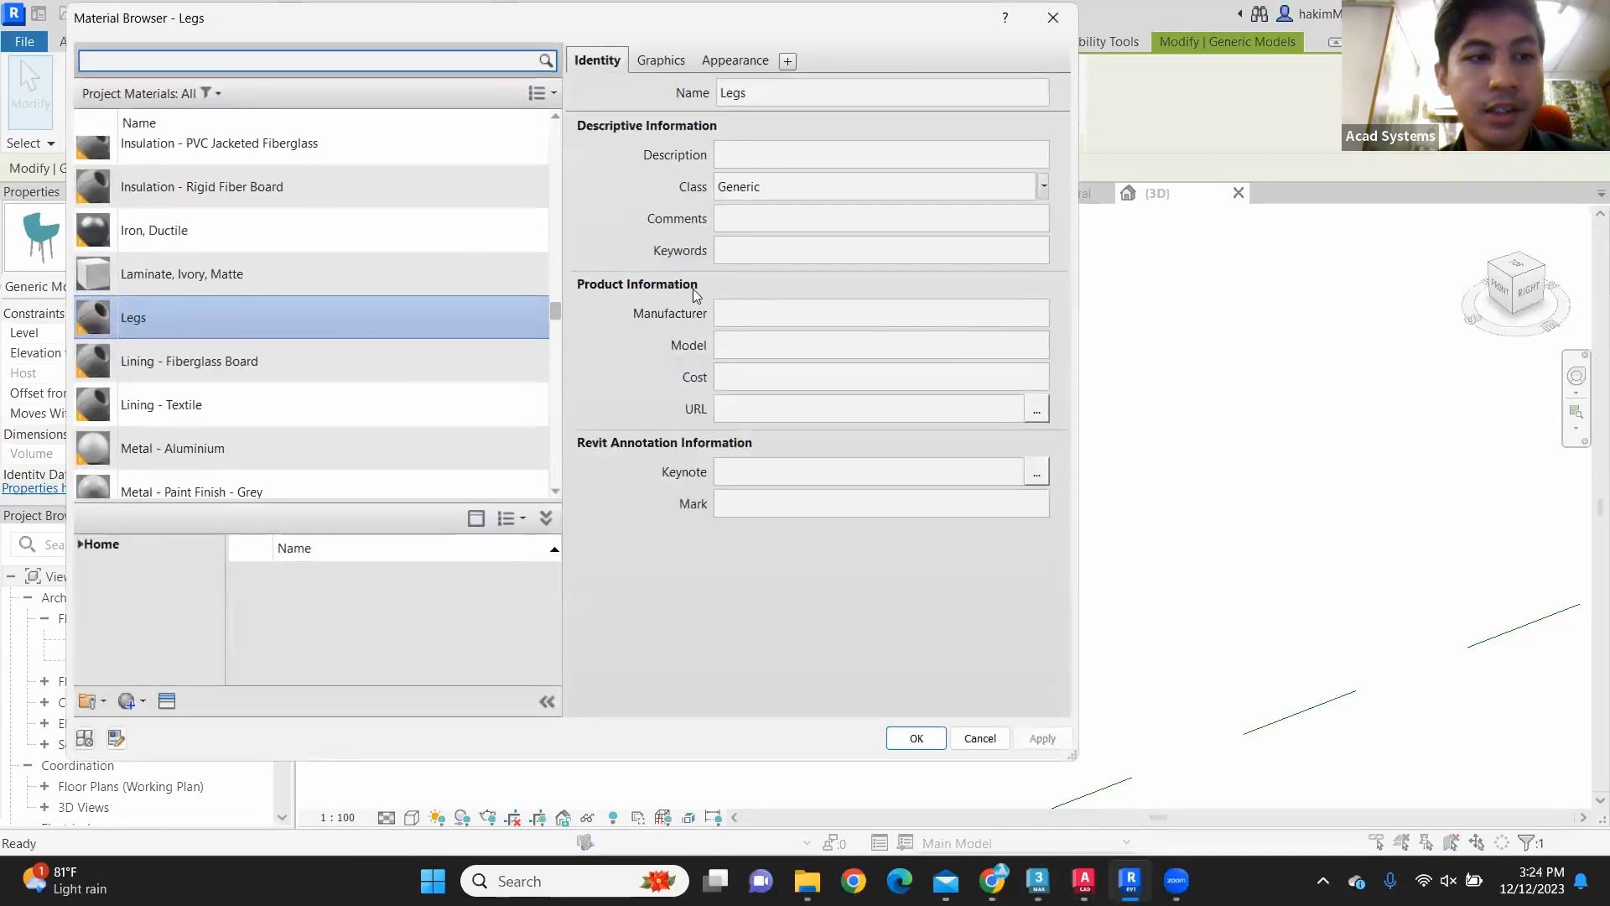
scroll(325, 261, "down", 5)
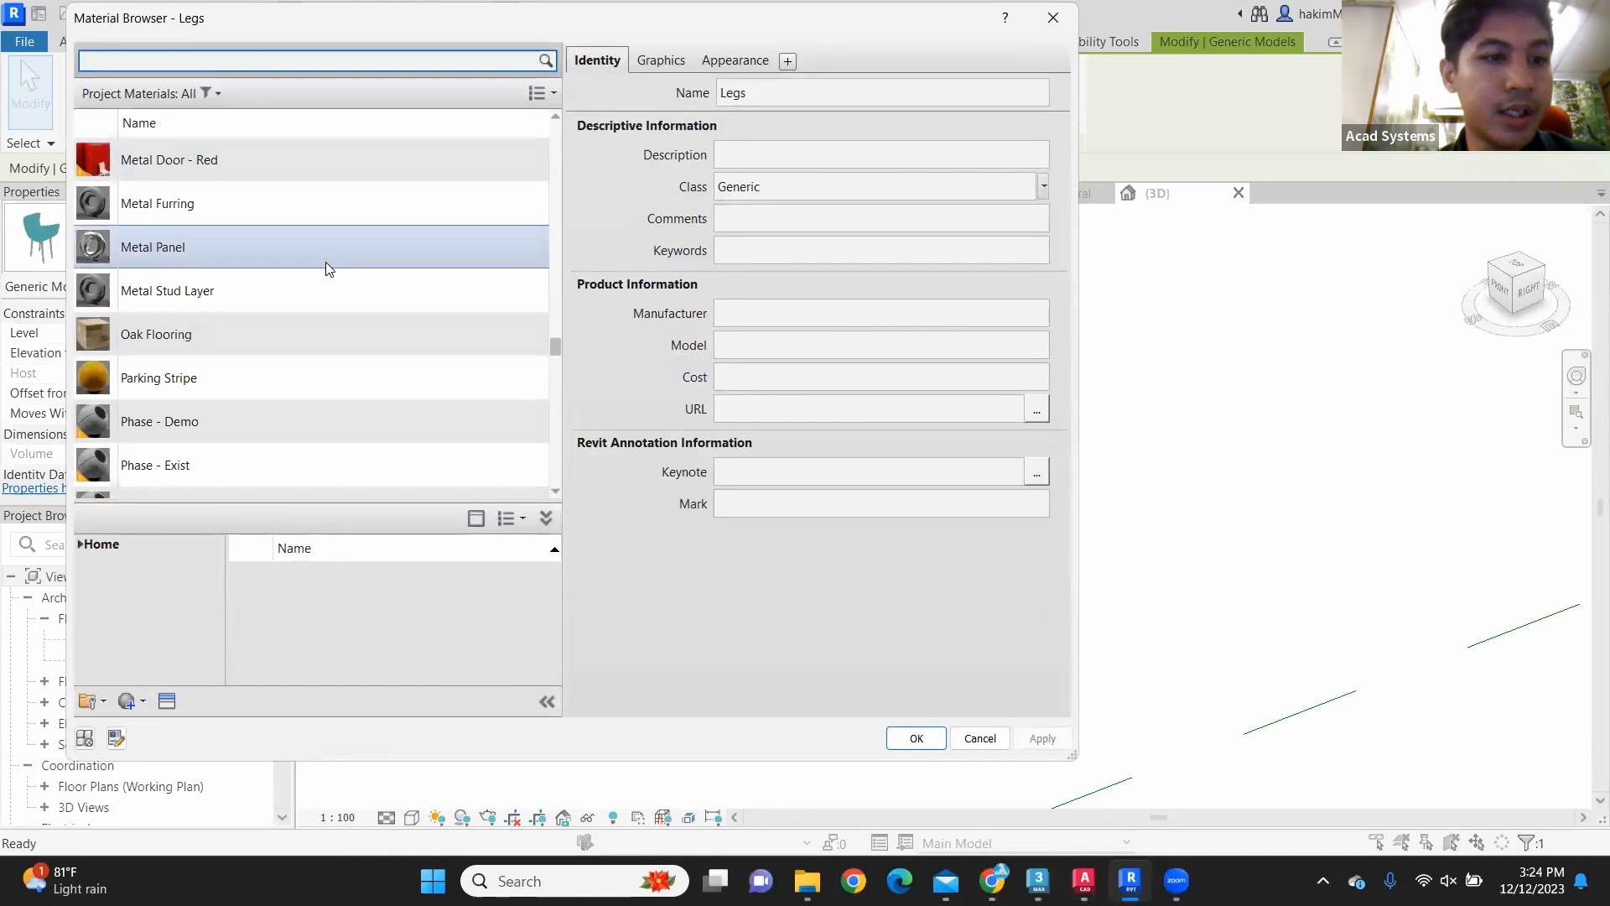
scroll(327, 265, "down", 3)
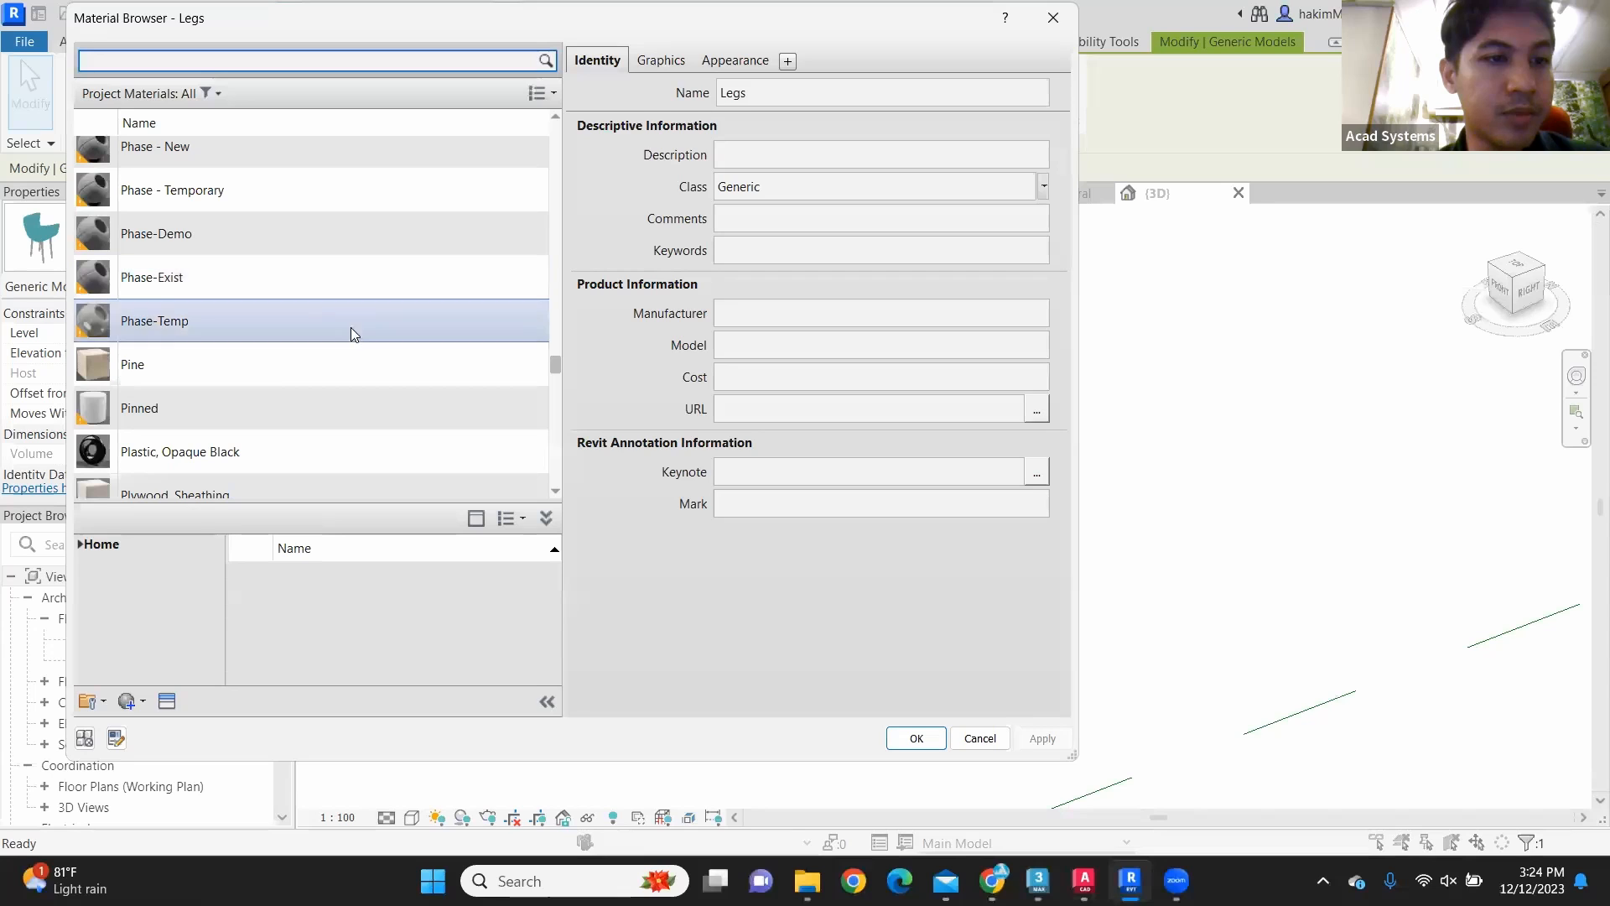
left_click(369, 381)
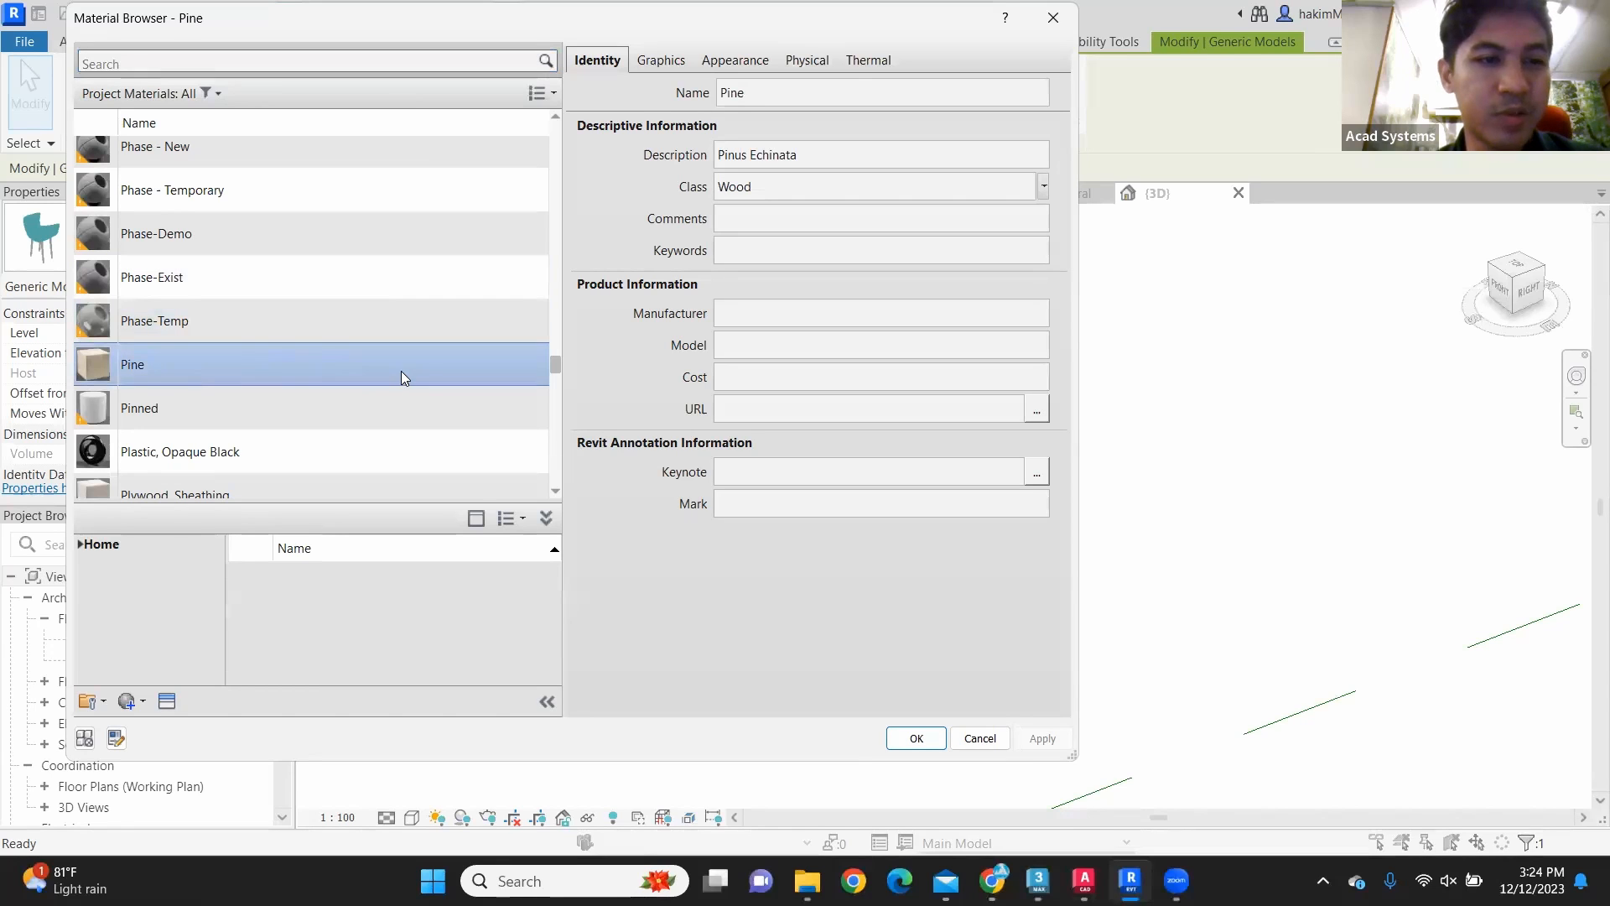
Step: Search the project materials for wood and accept Pine as the Legs material
left_click(218, 57)
type("wood")
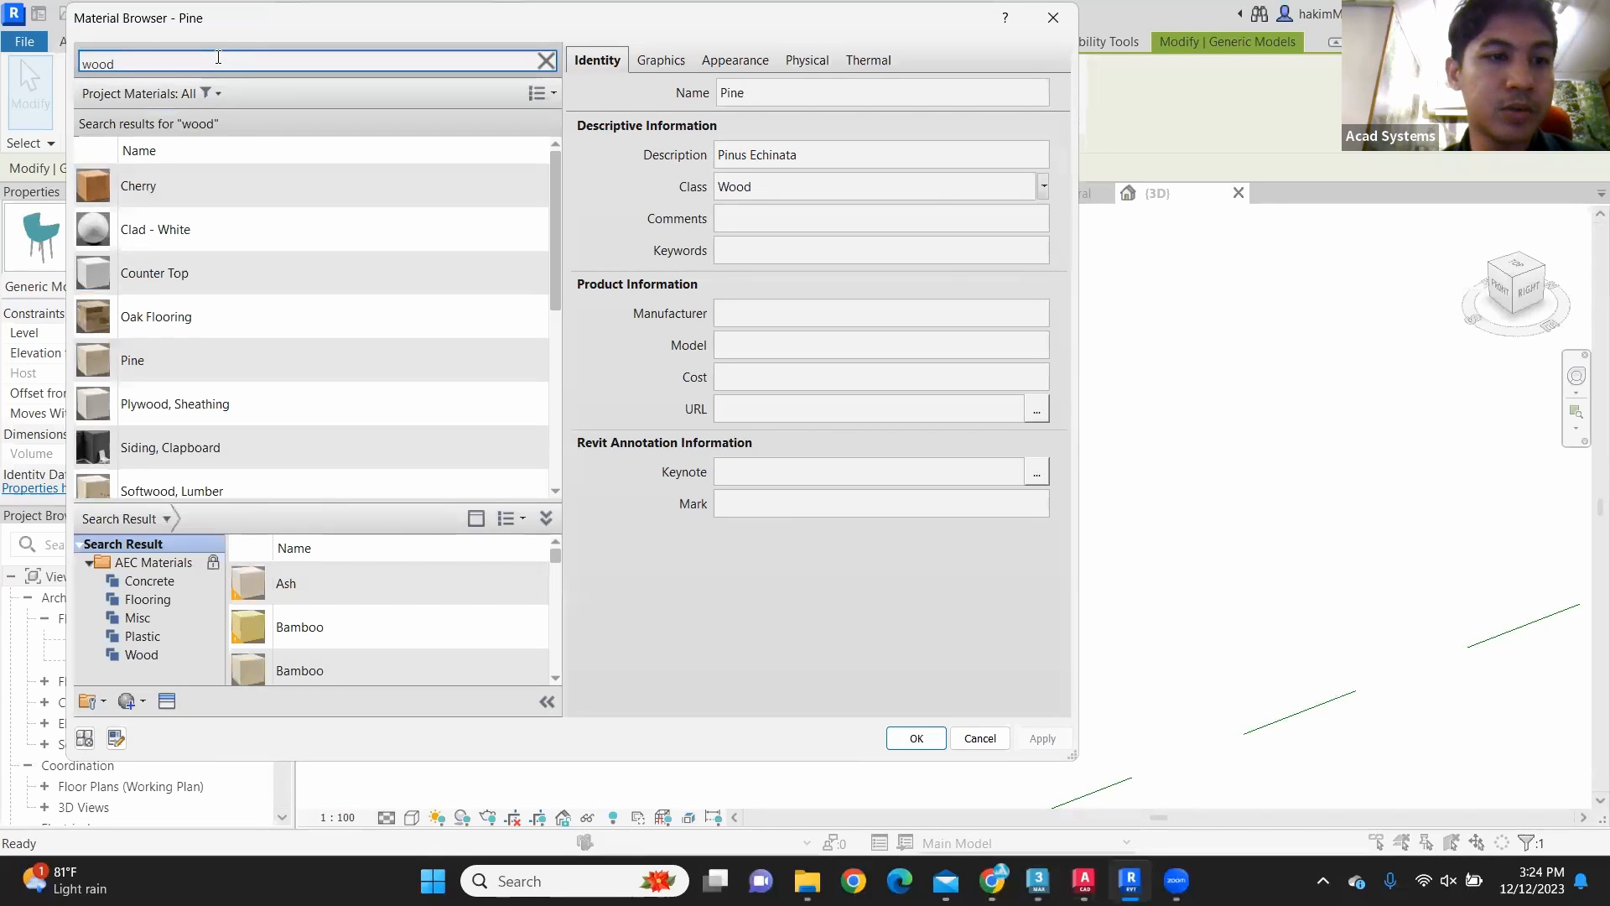
scroll(216, 250, "down", 3)
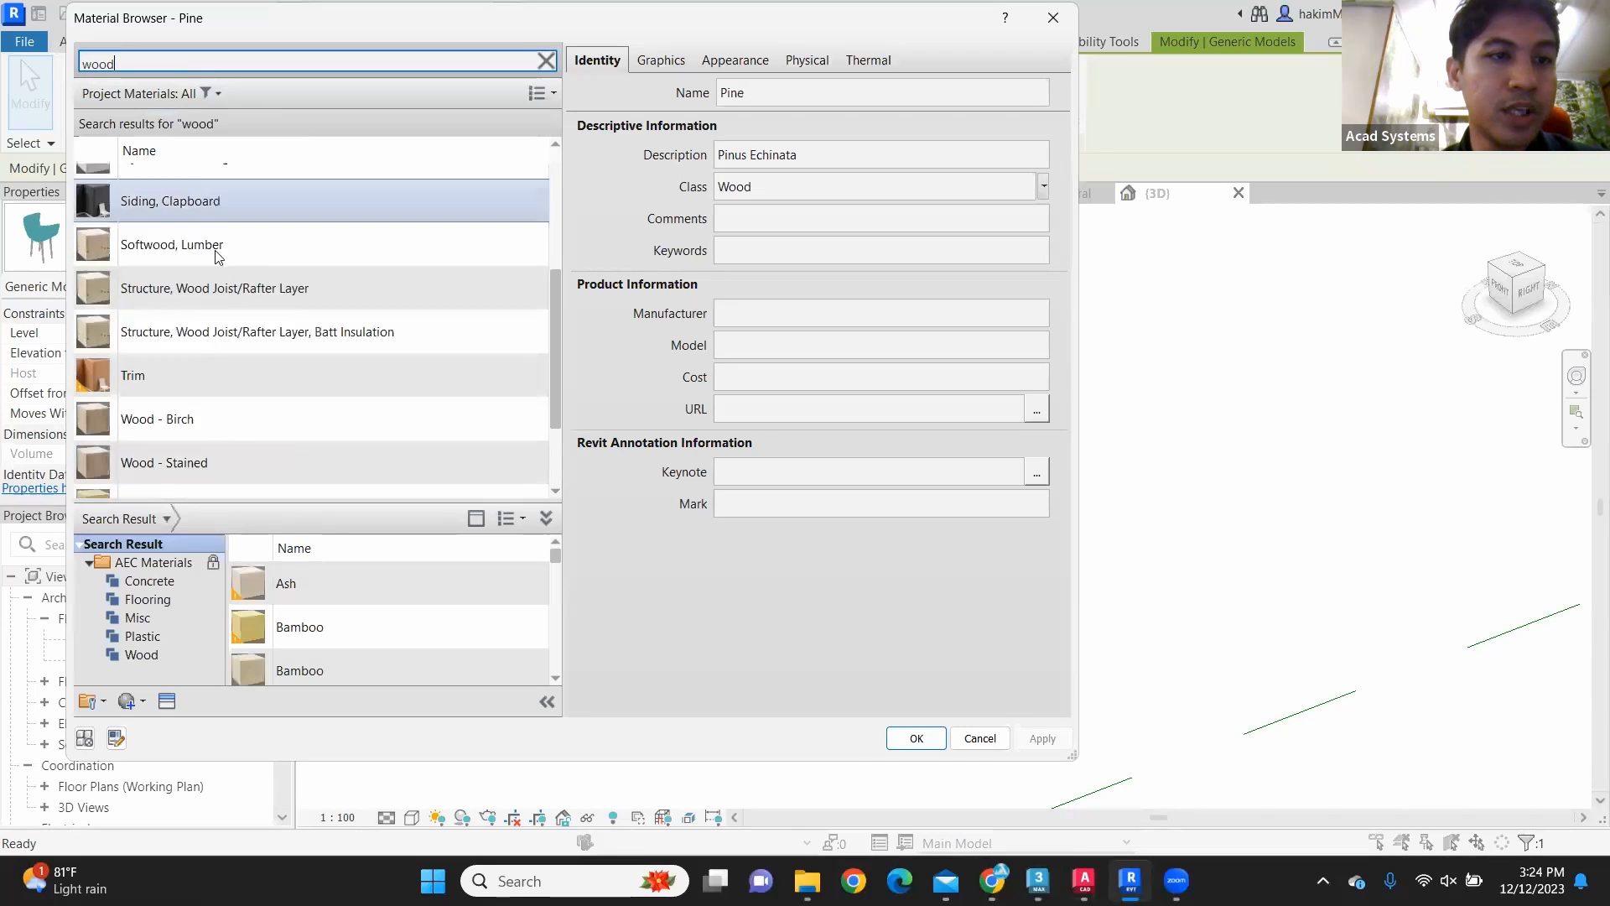
scroll(231, 298, "down", 1)
scroll(231, 298, "up", 3)
left_click(246, 238)
scroll(527, 492, "down", 1)
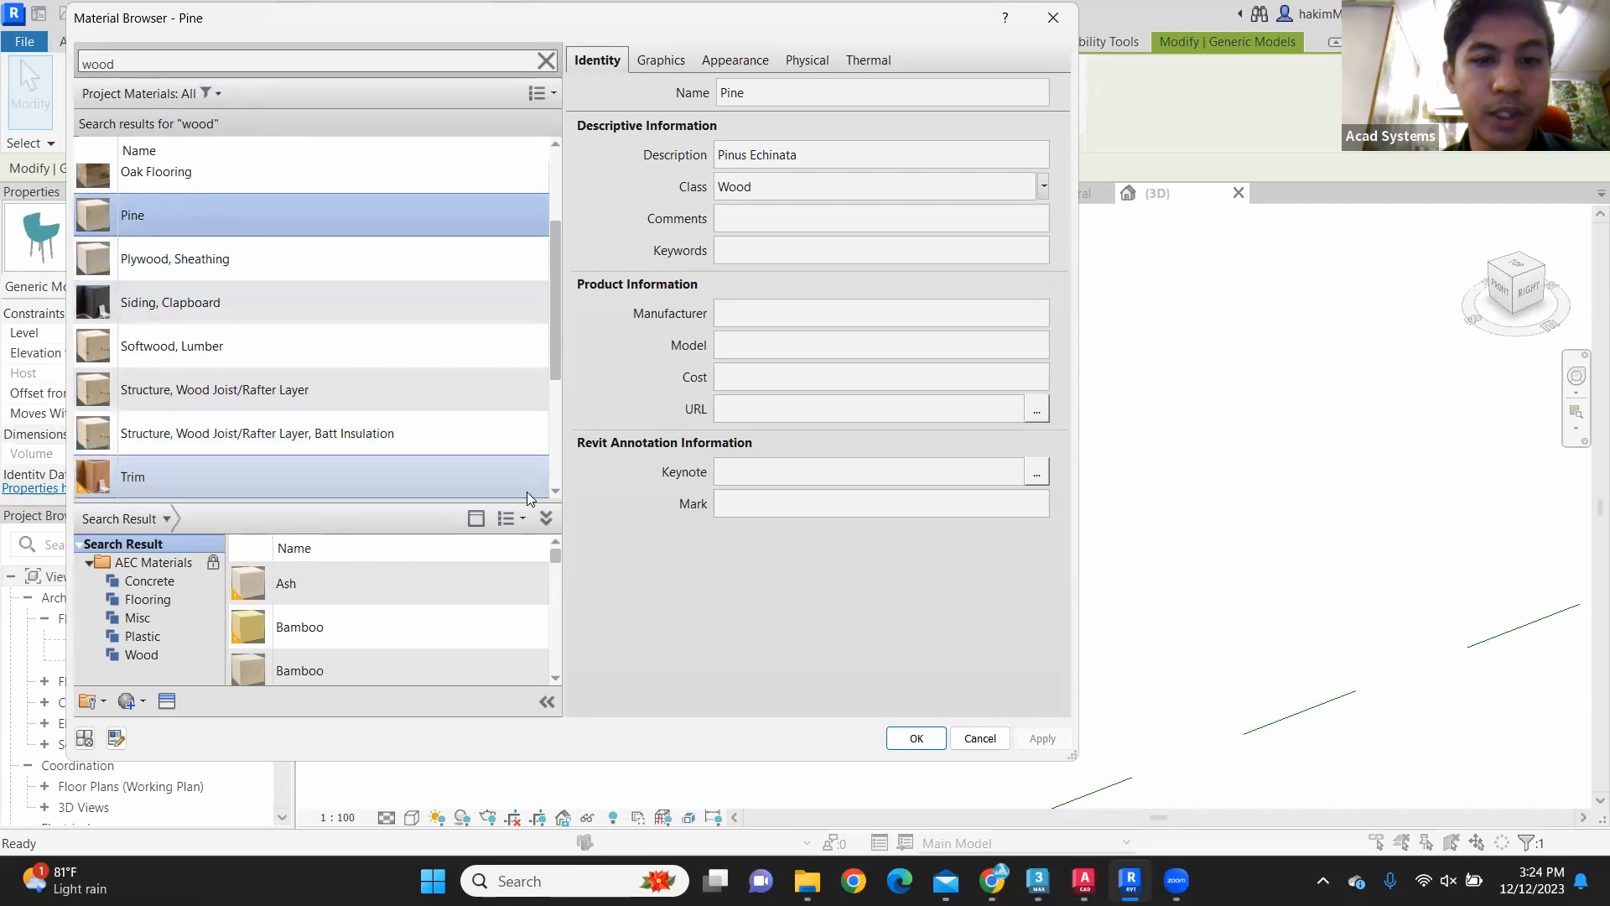
left_click(914, 738)
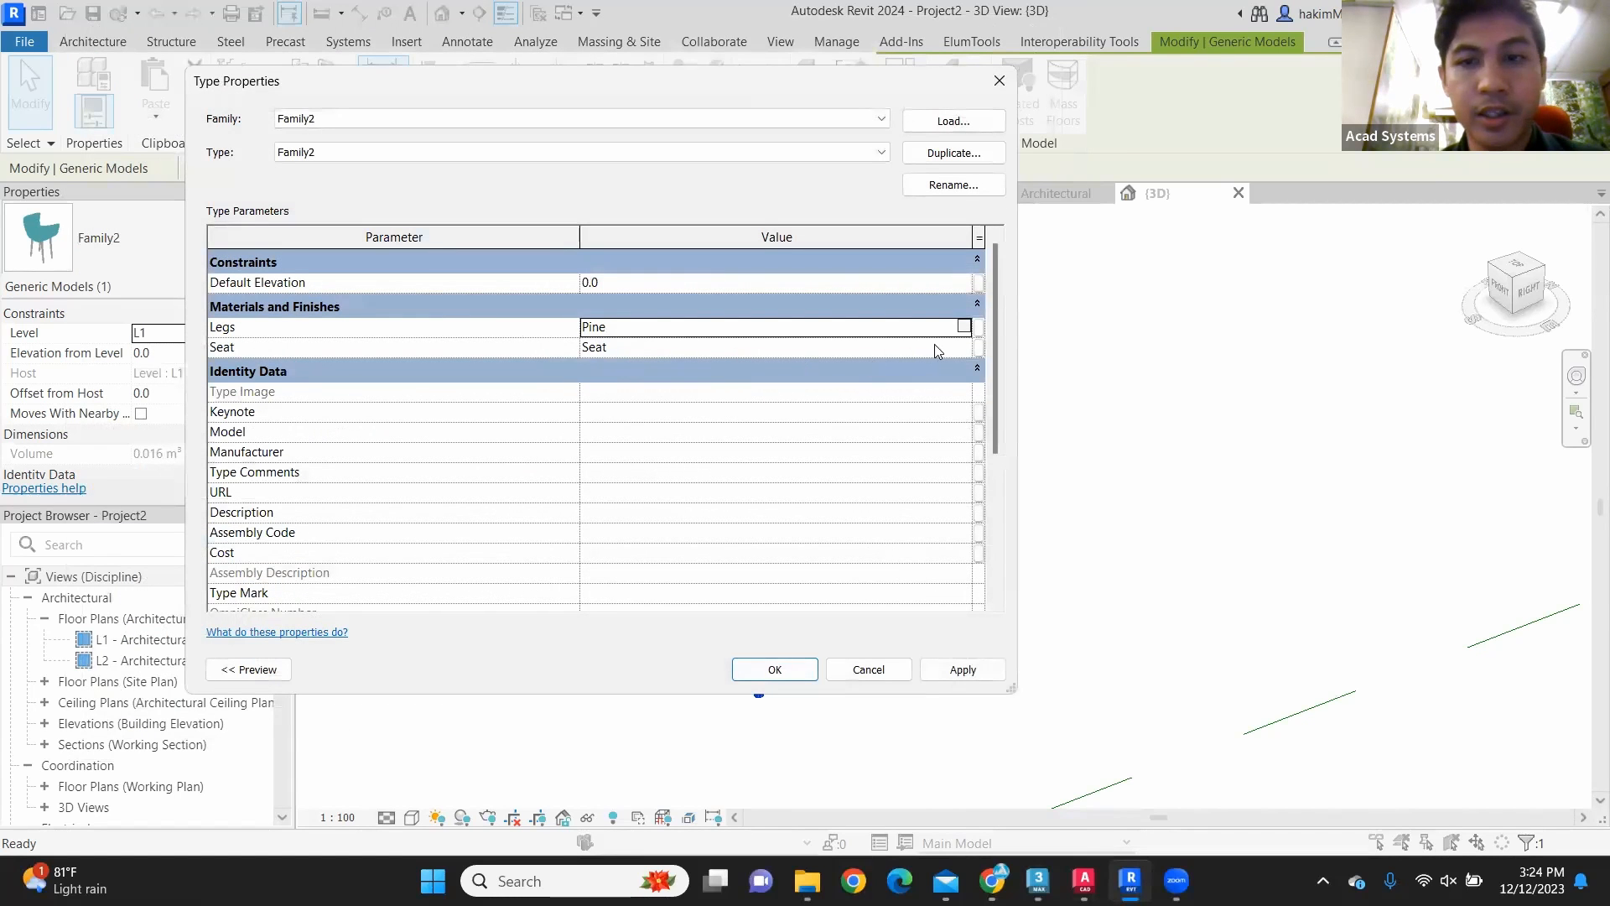
Step: Find the library material Leather, weathered with the search "leath", add it to the project and assign it to the chair's Seat parameter
left_click(964, 349)
left_click(964, 348)
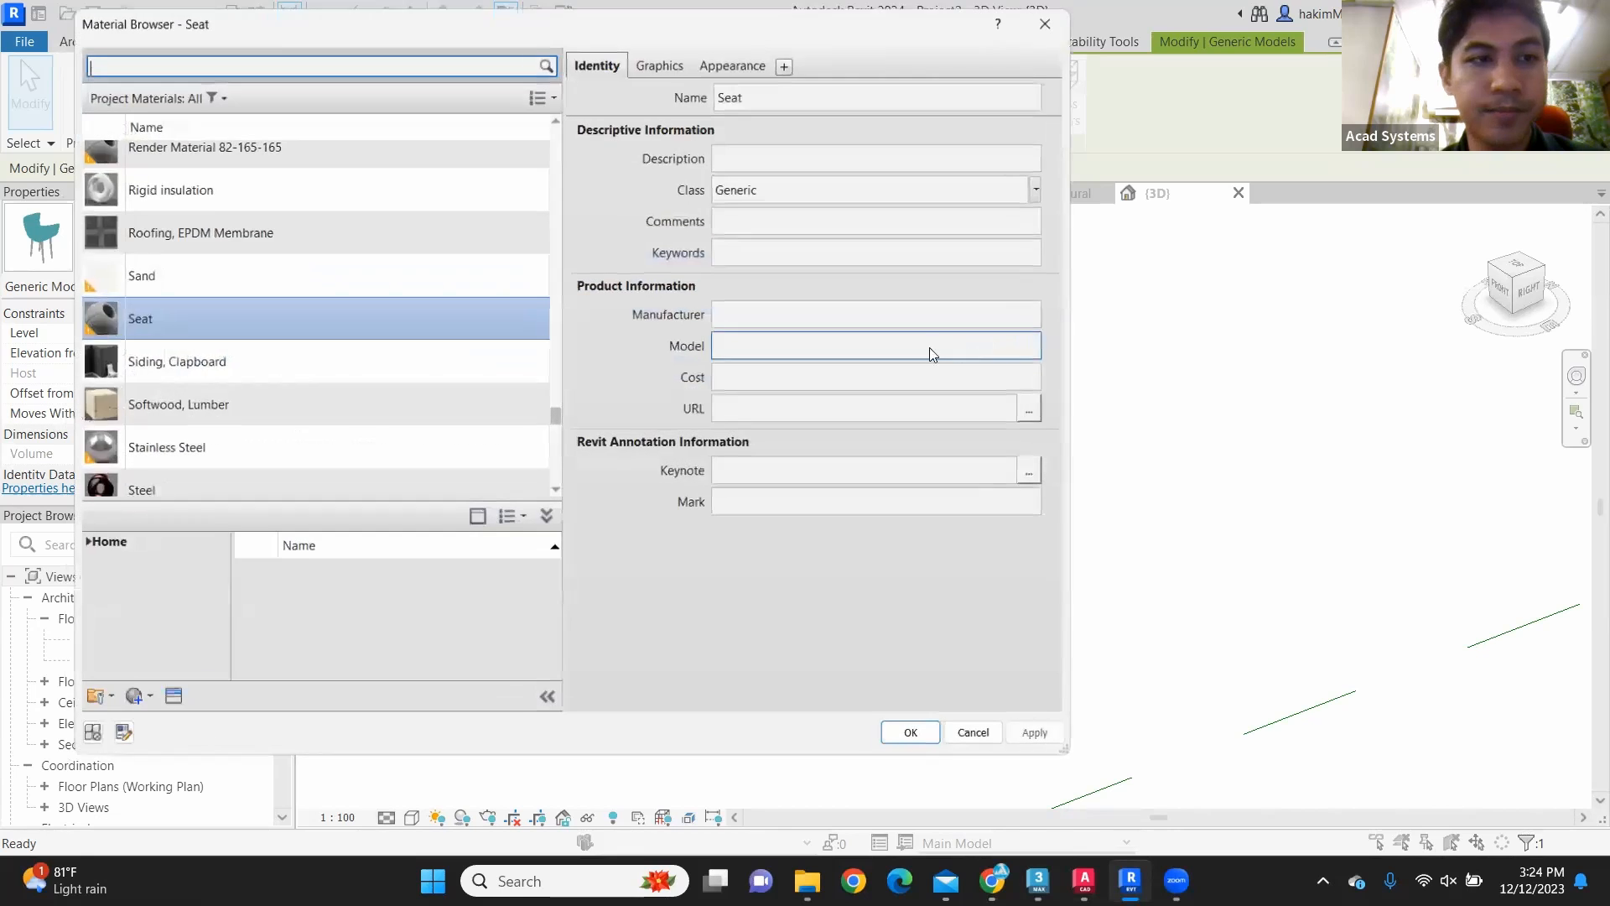
scroll(280, 365, "down", 2)
scroll(280, 363, "up", 10)
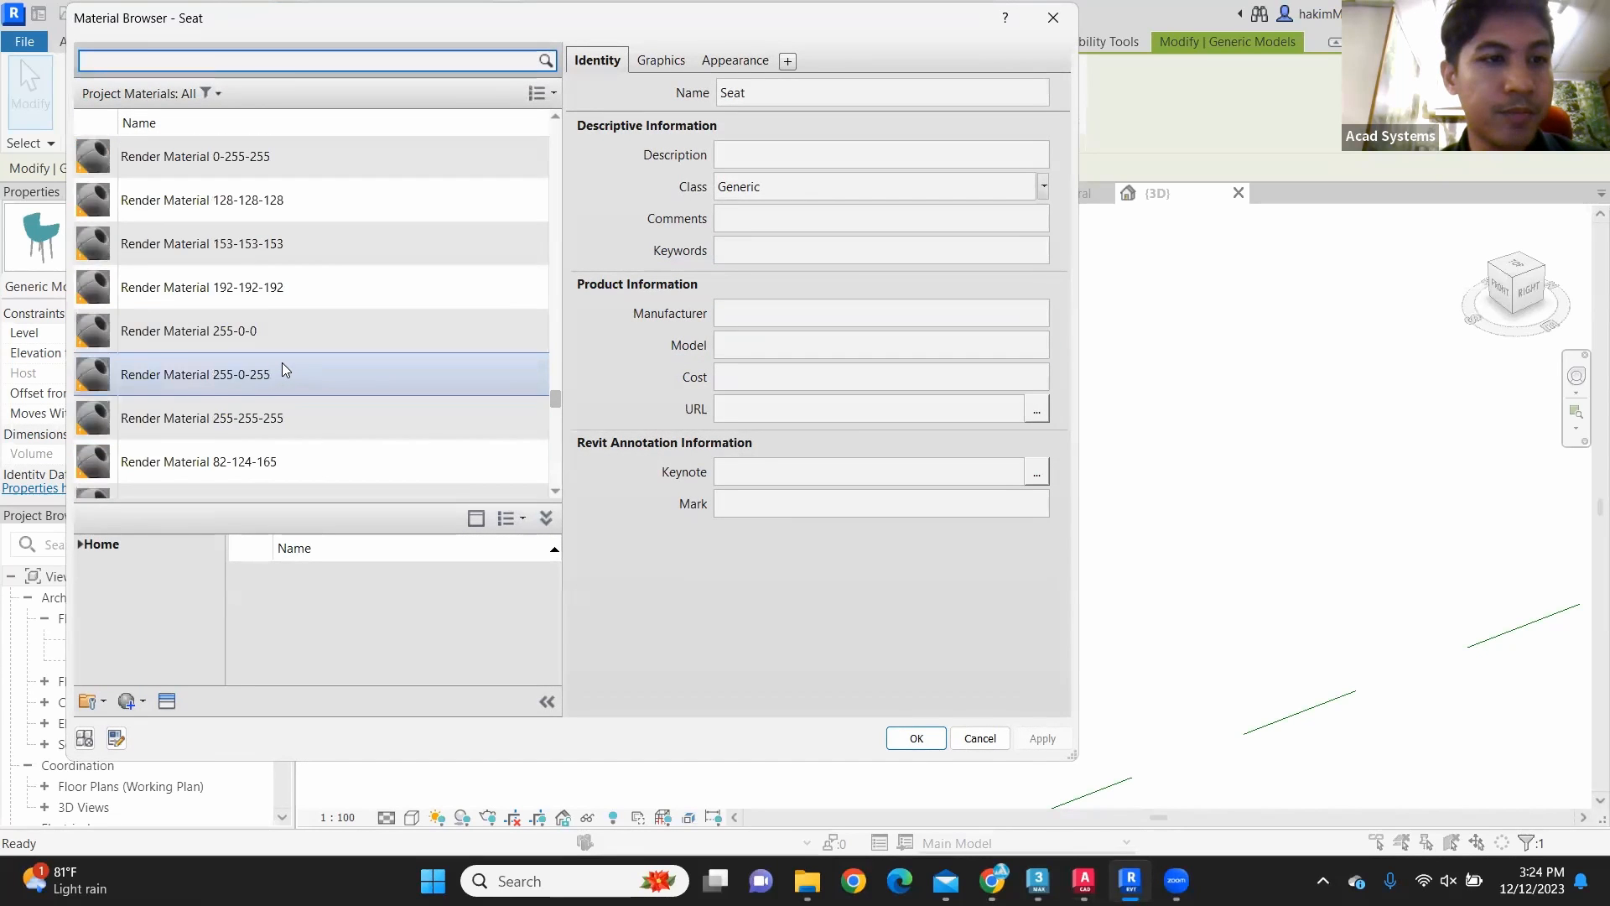
scroll(274, 277, "up", 4)
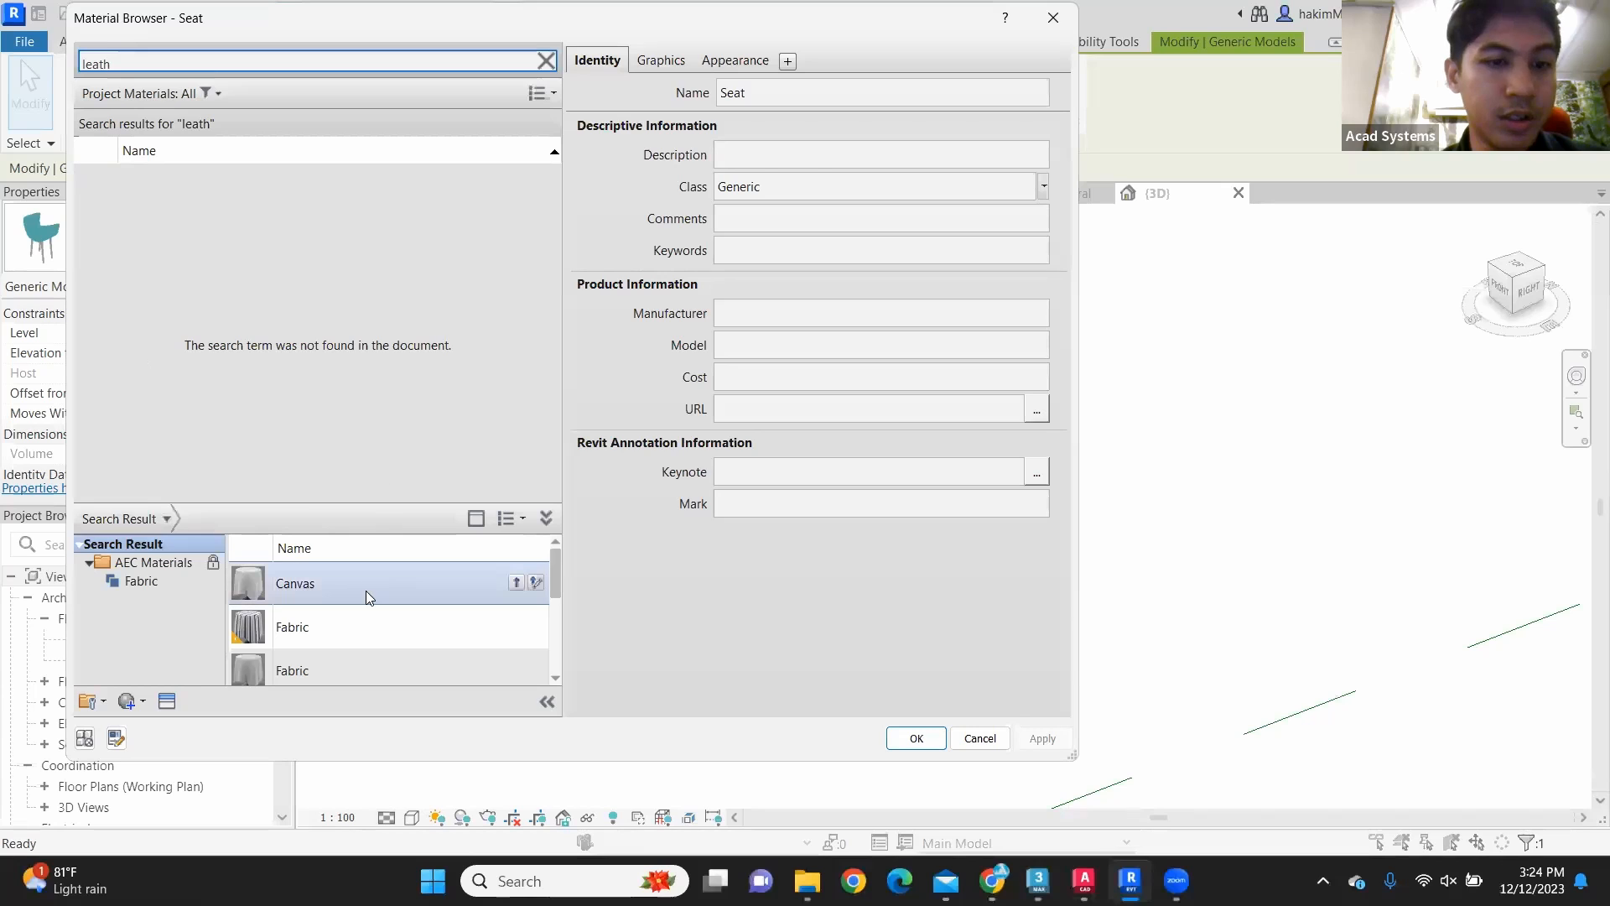
scroll(365, 591, "down", 3)
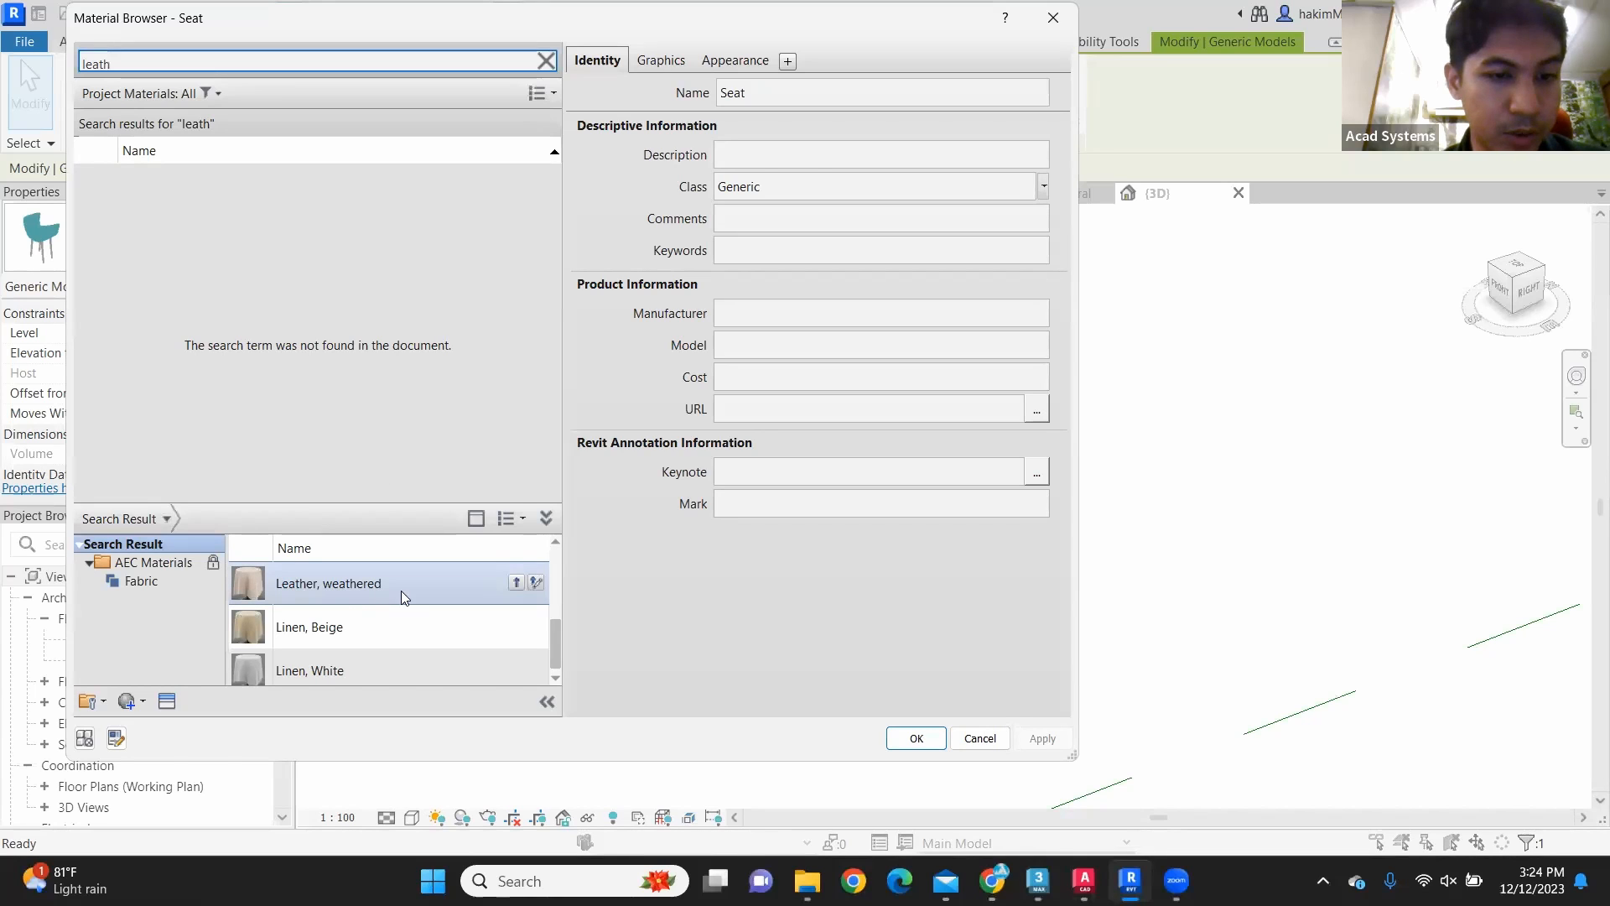
left_click(351, 582)
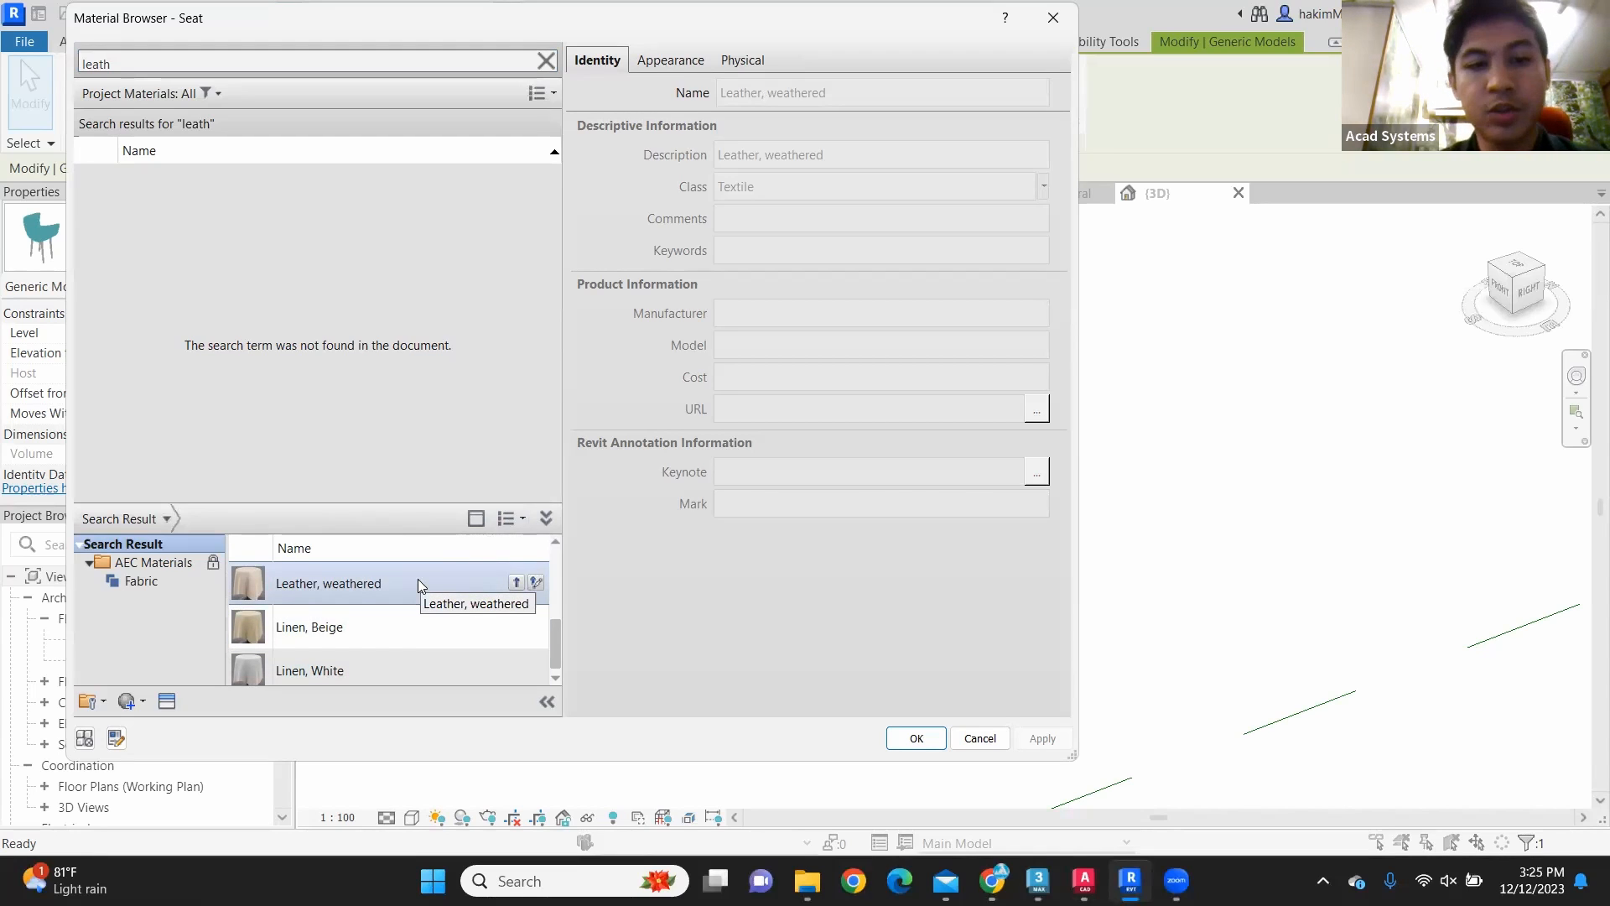
left_click(515, 582)
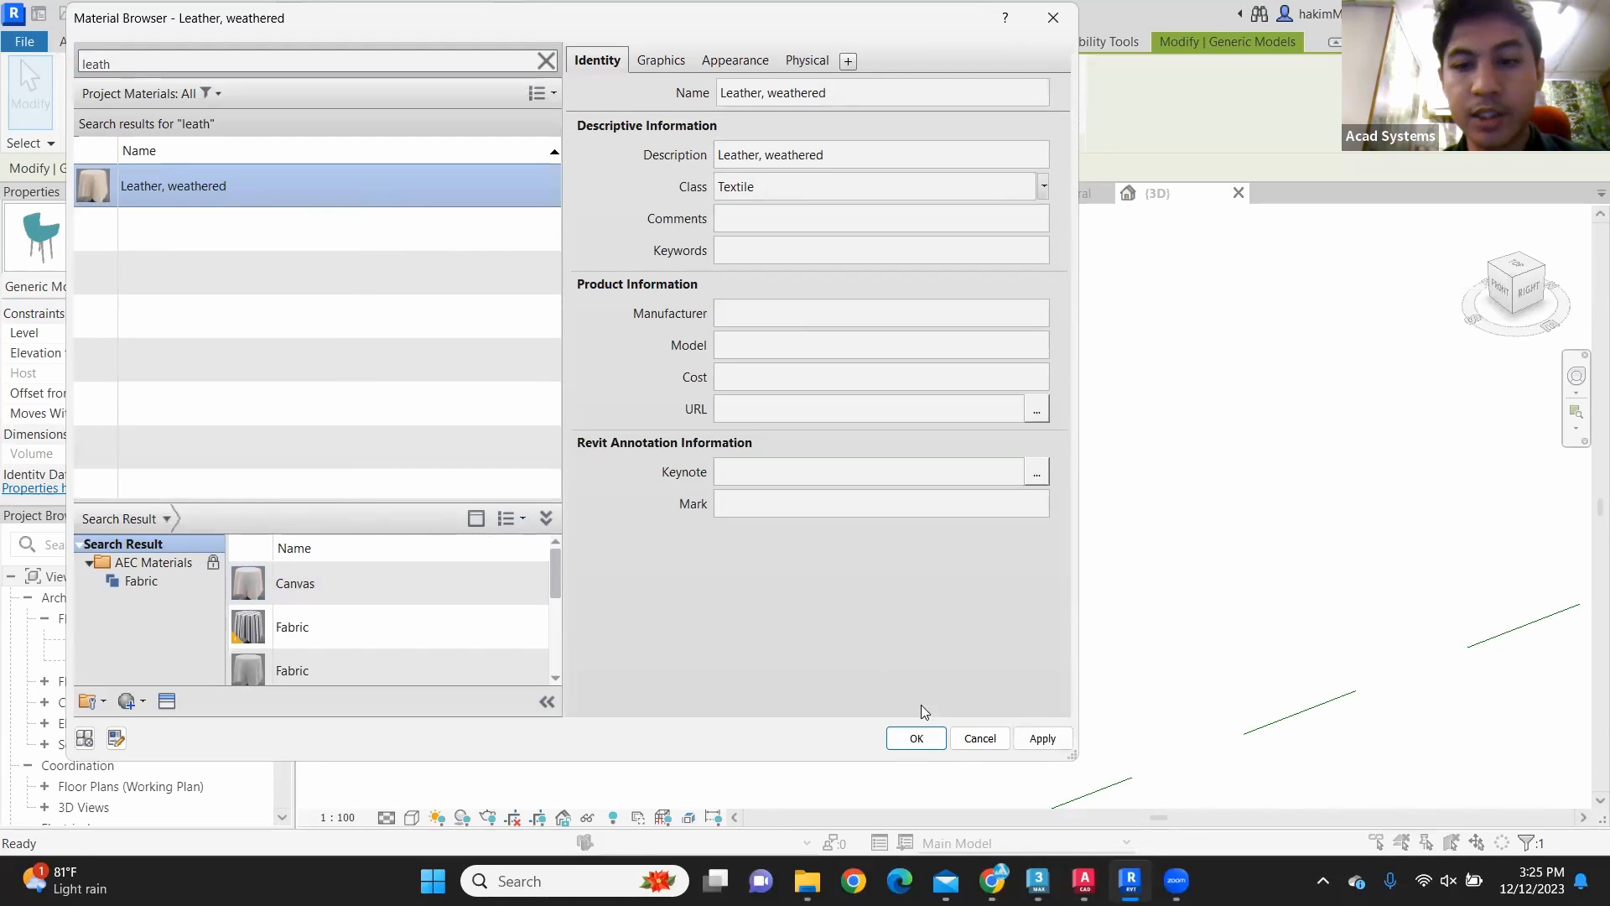
left_click(914, 737)
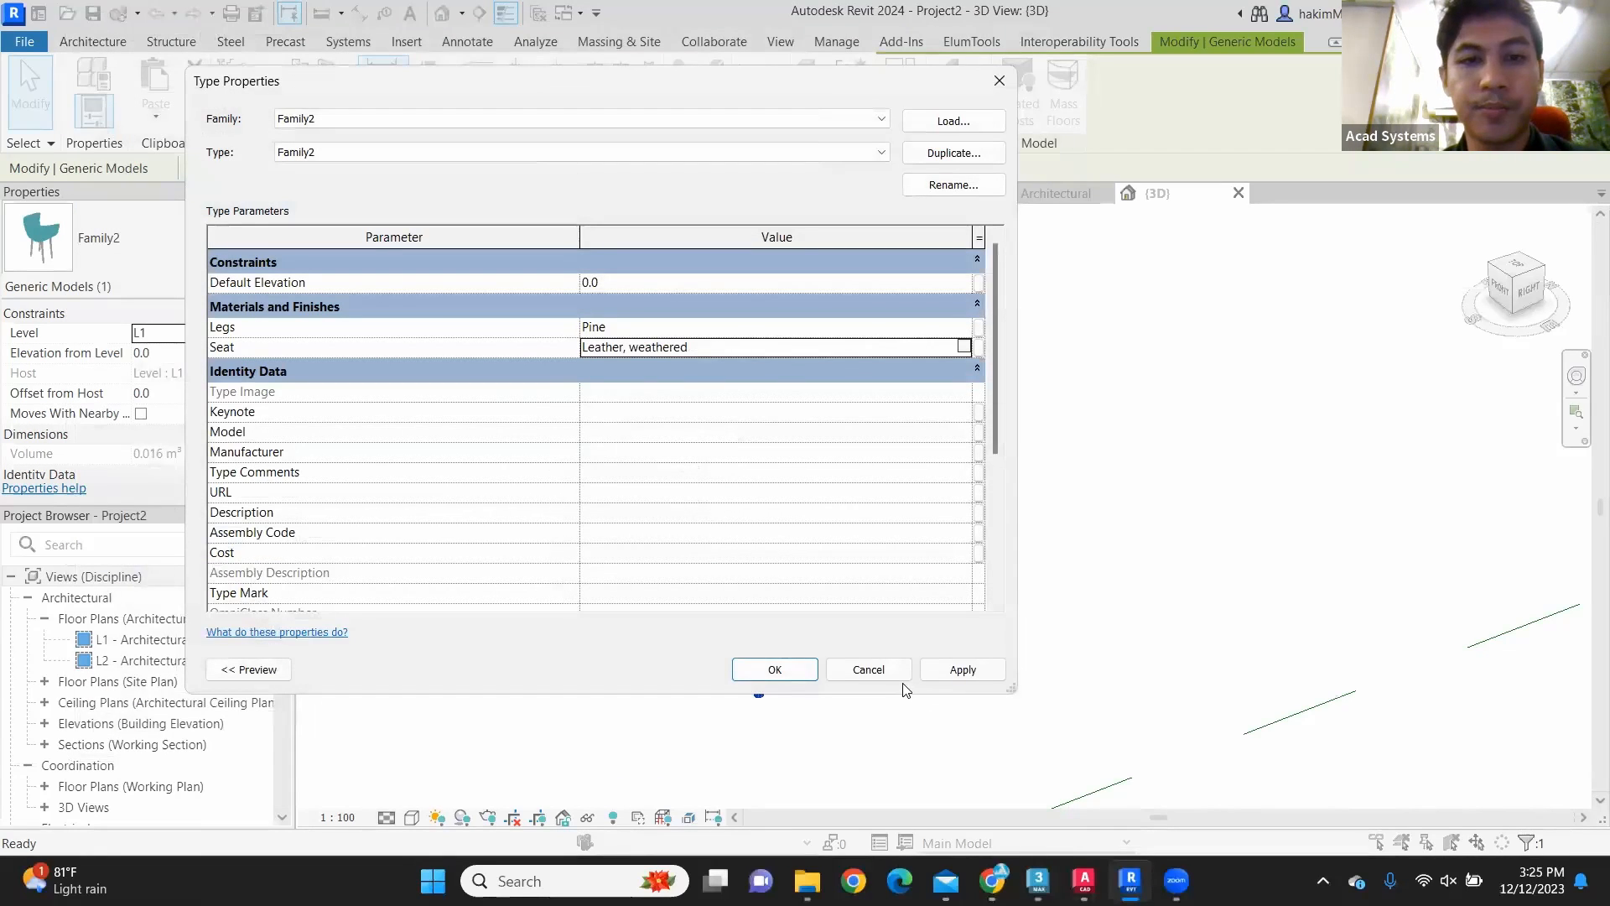
left_click(790, 670)
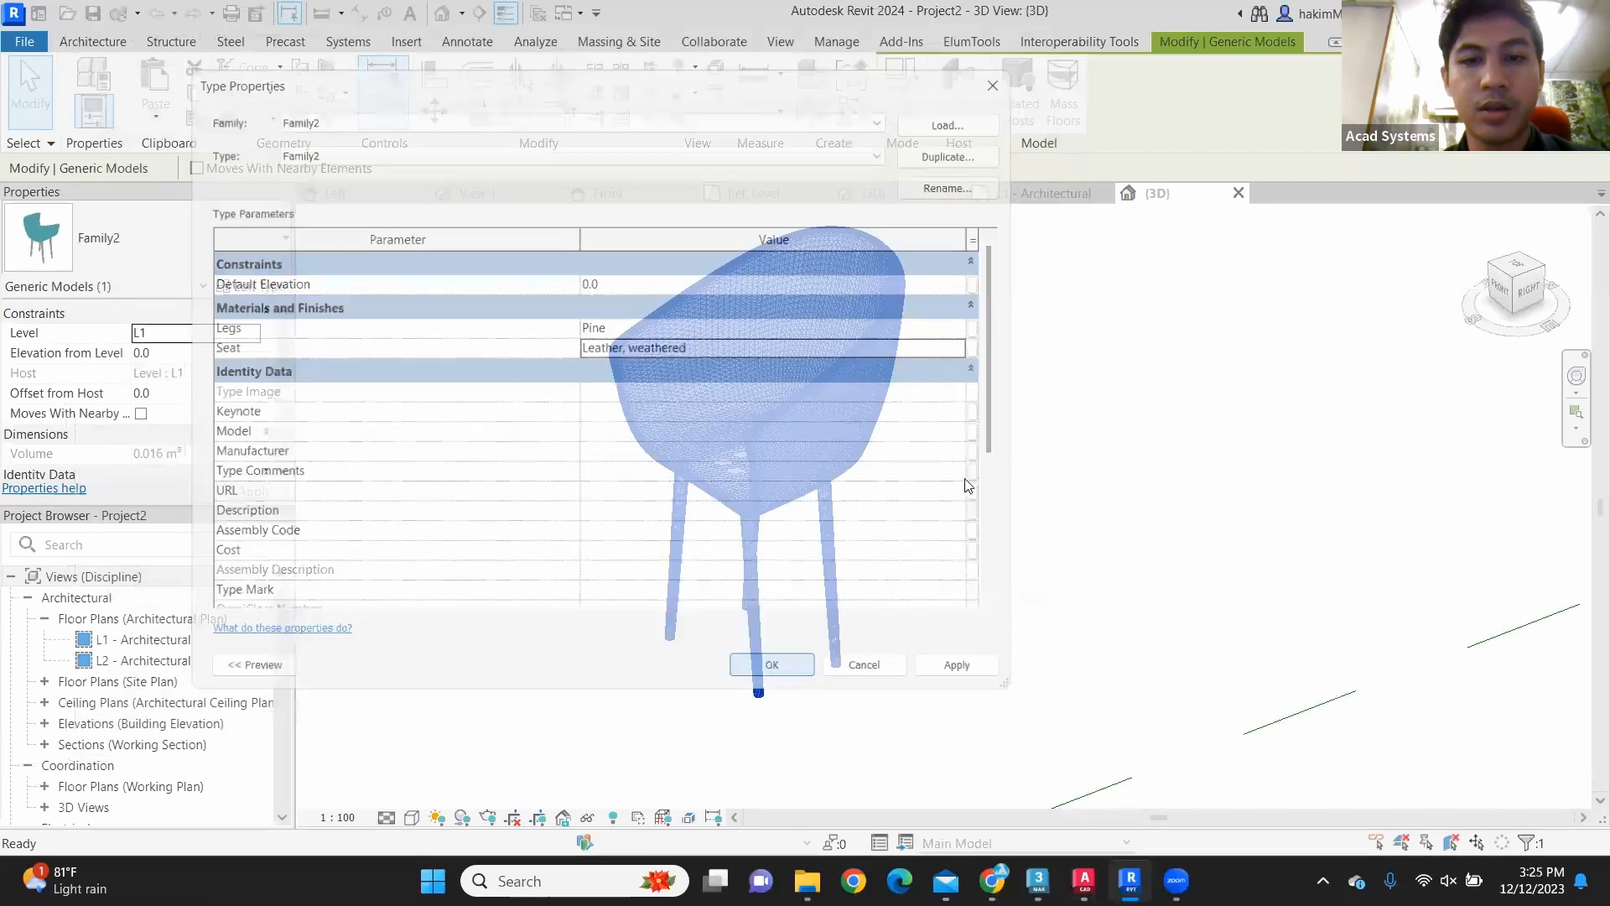
left_click(983, 458)
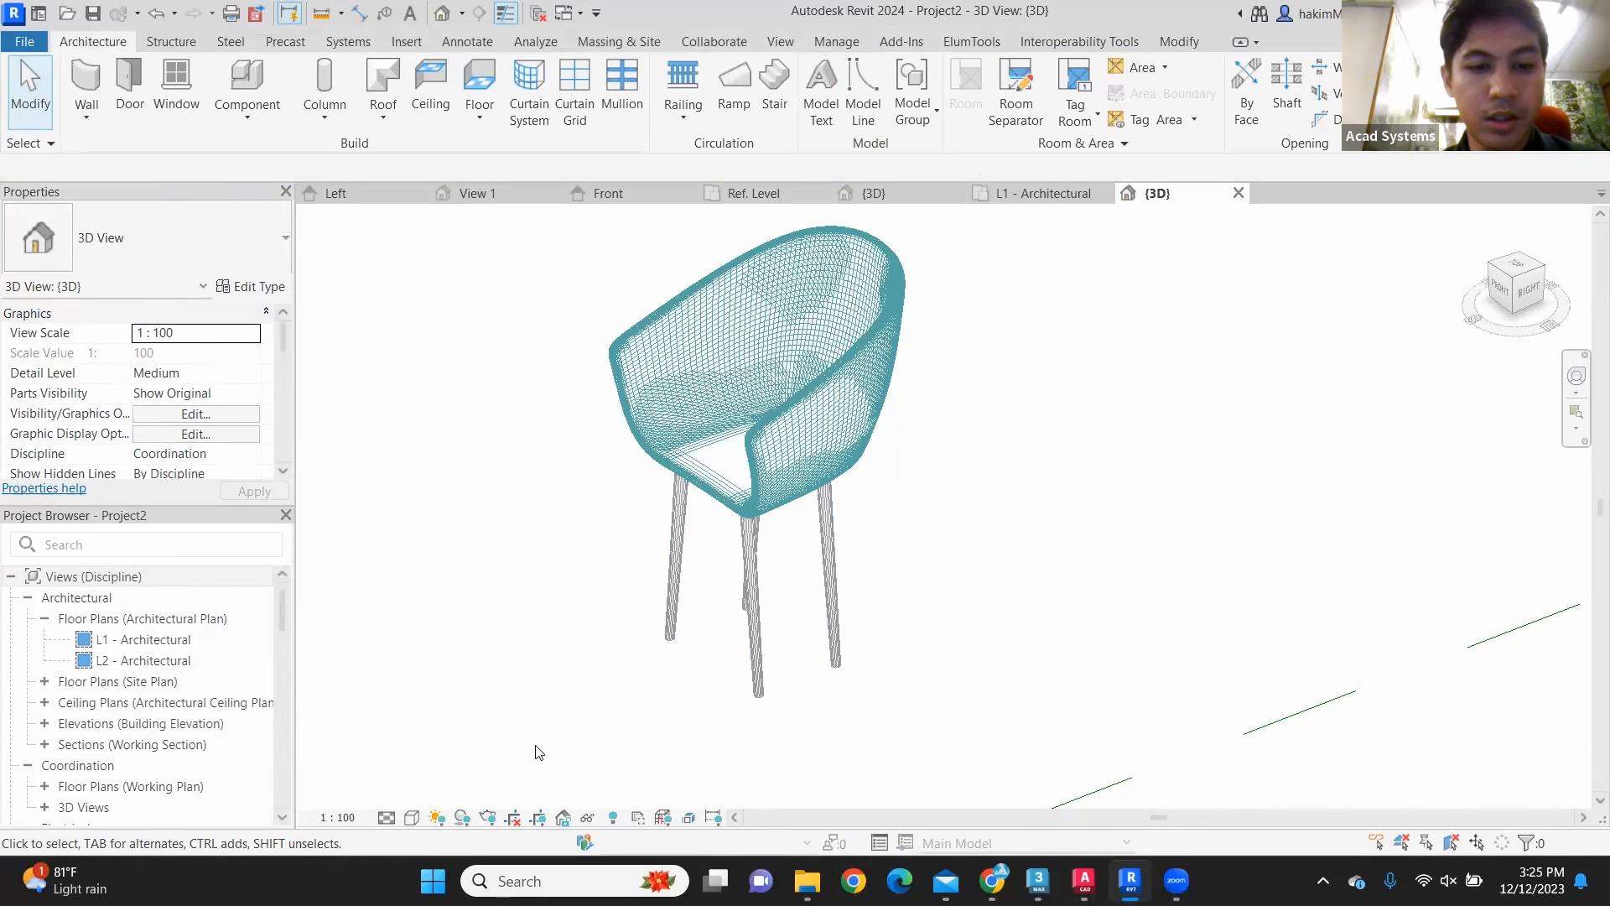
Step: Set the visual style of the 3D view to Realistic
left_click(412, 816)
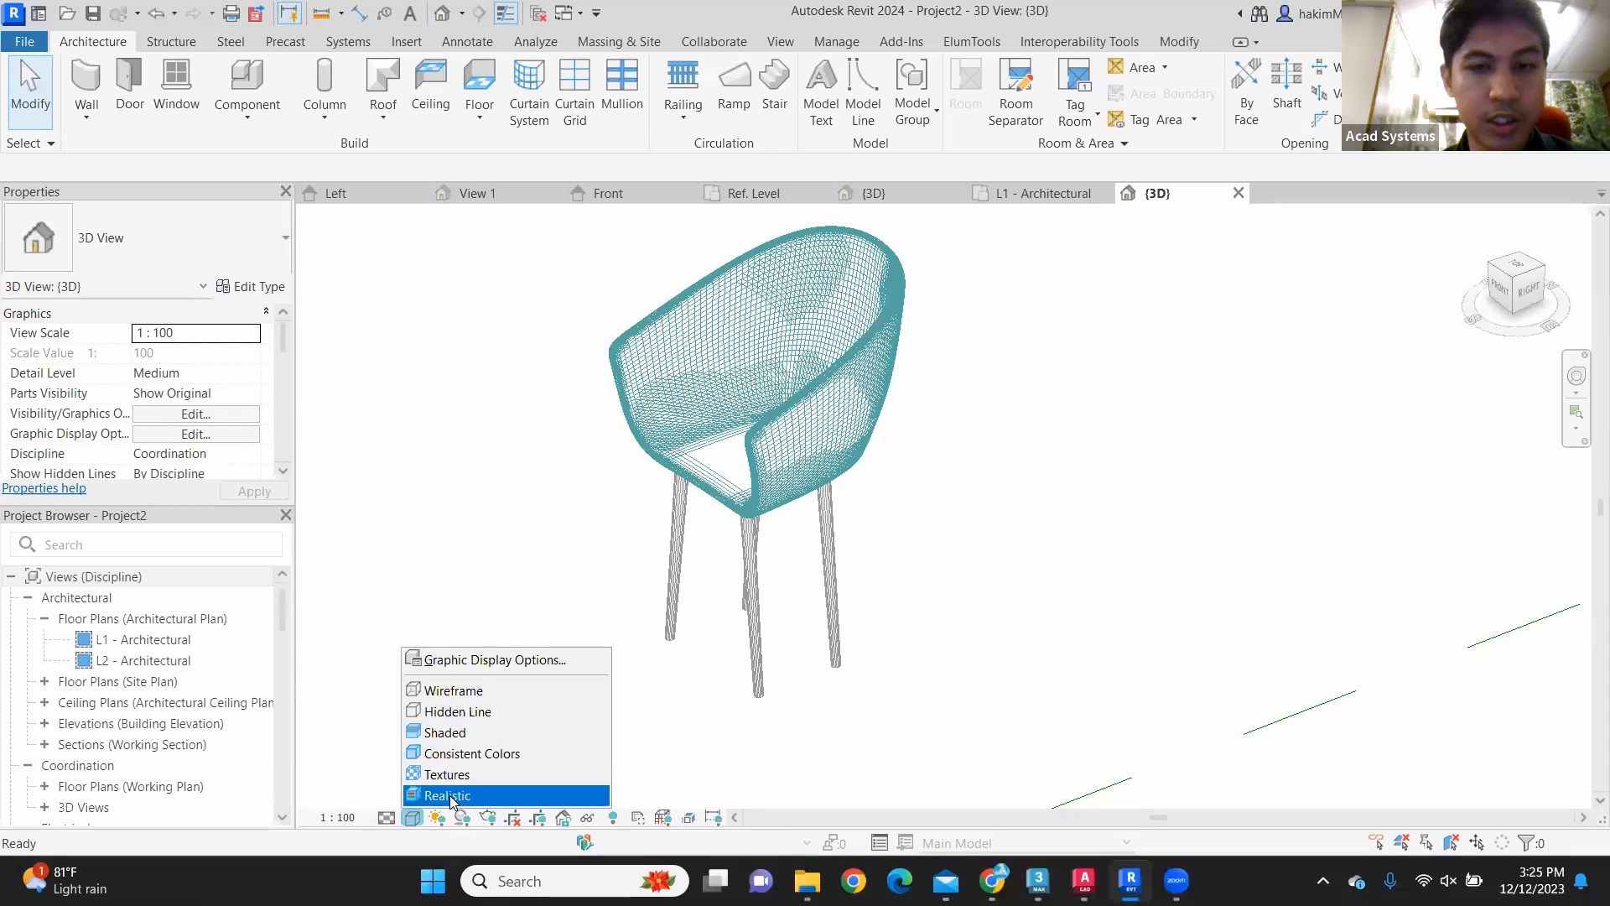
left_click(448, 795)
scroll(872, 550, "up", 2)
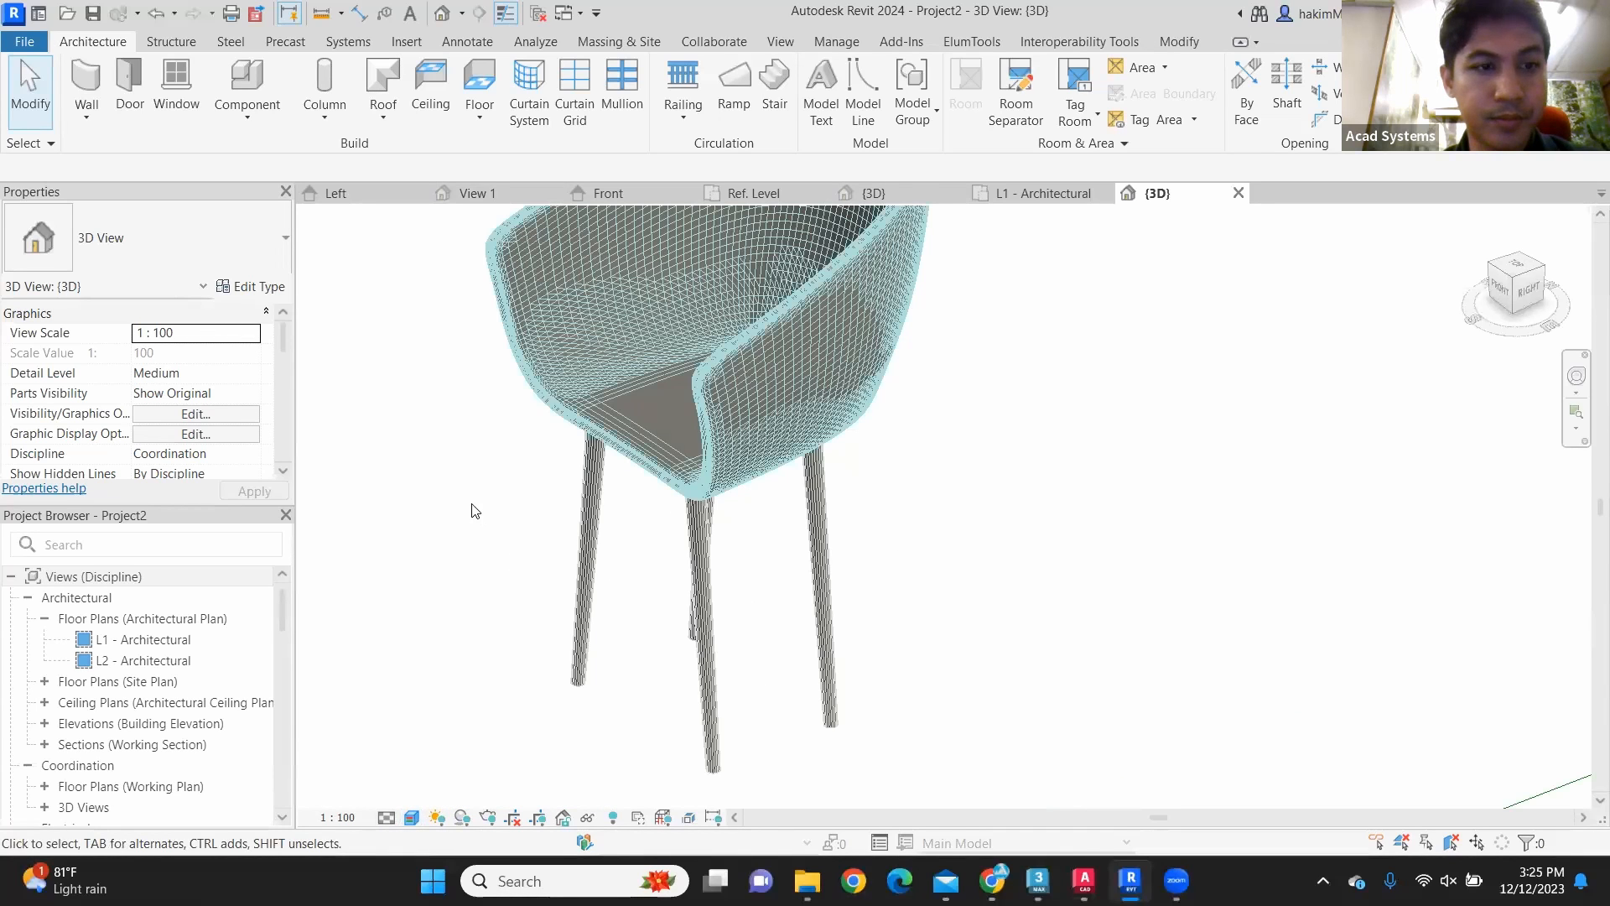
Step: Check the Legs and Seat material assignments in the chair's type properties
left_click(255, 287)
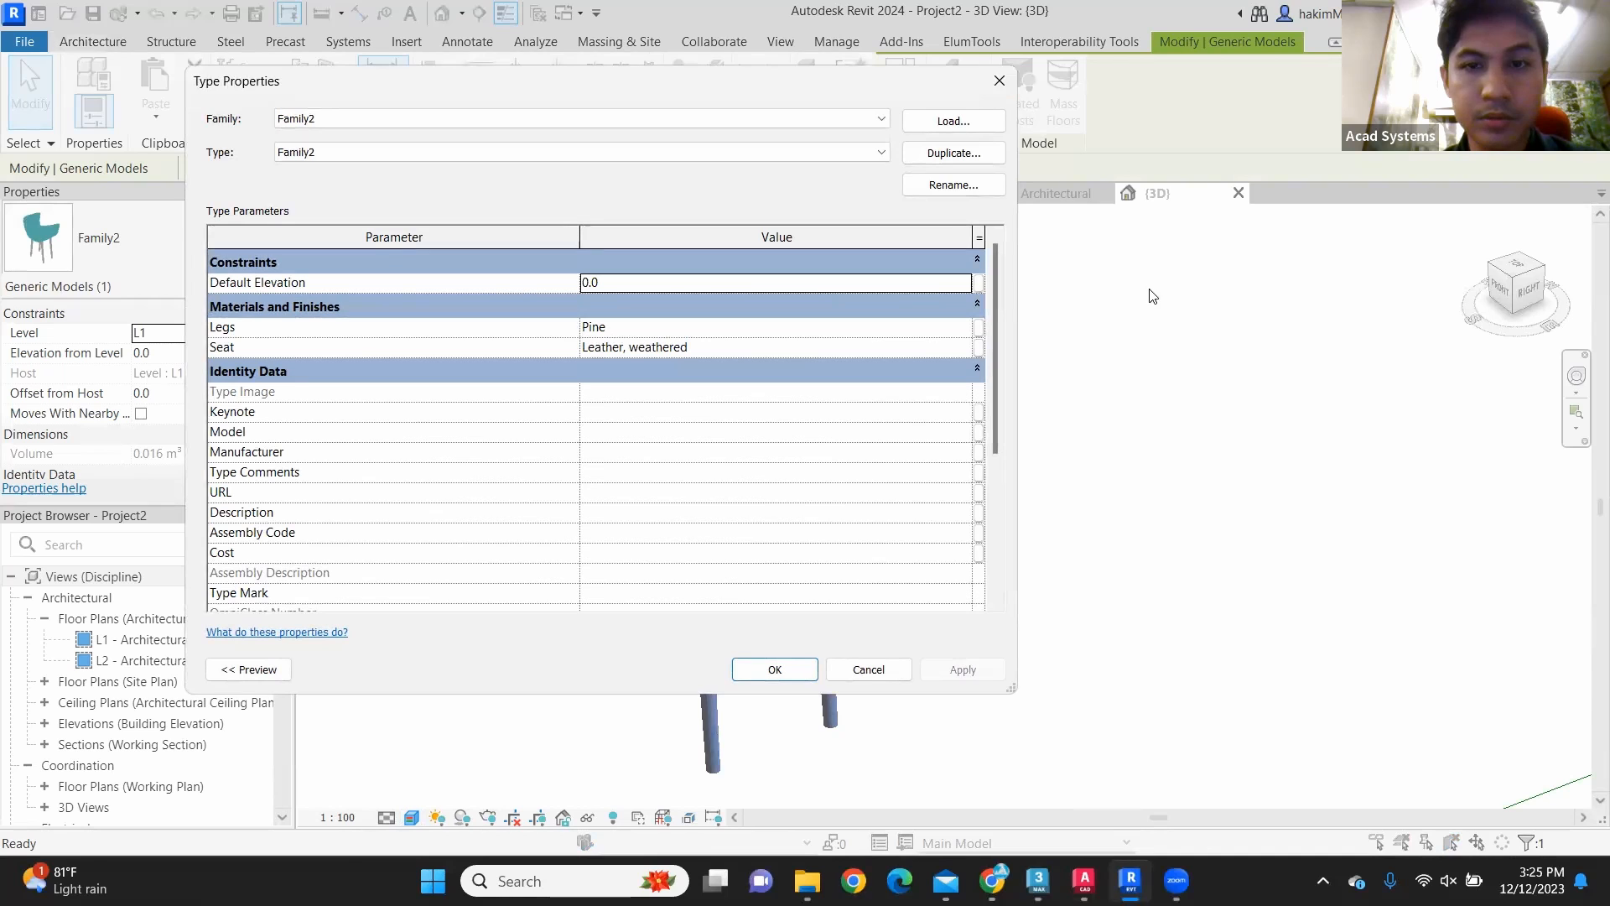
left_click(1000, 81)
left_click(1034, 493)
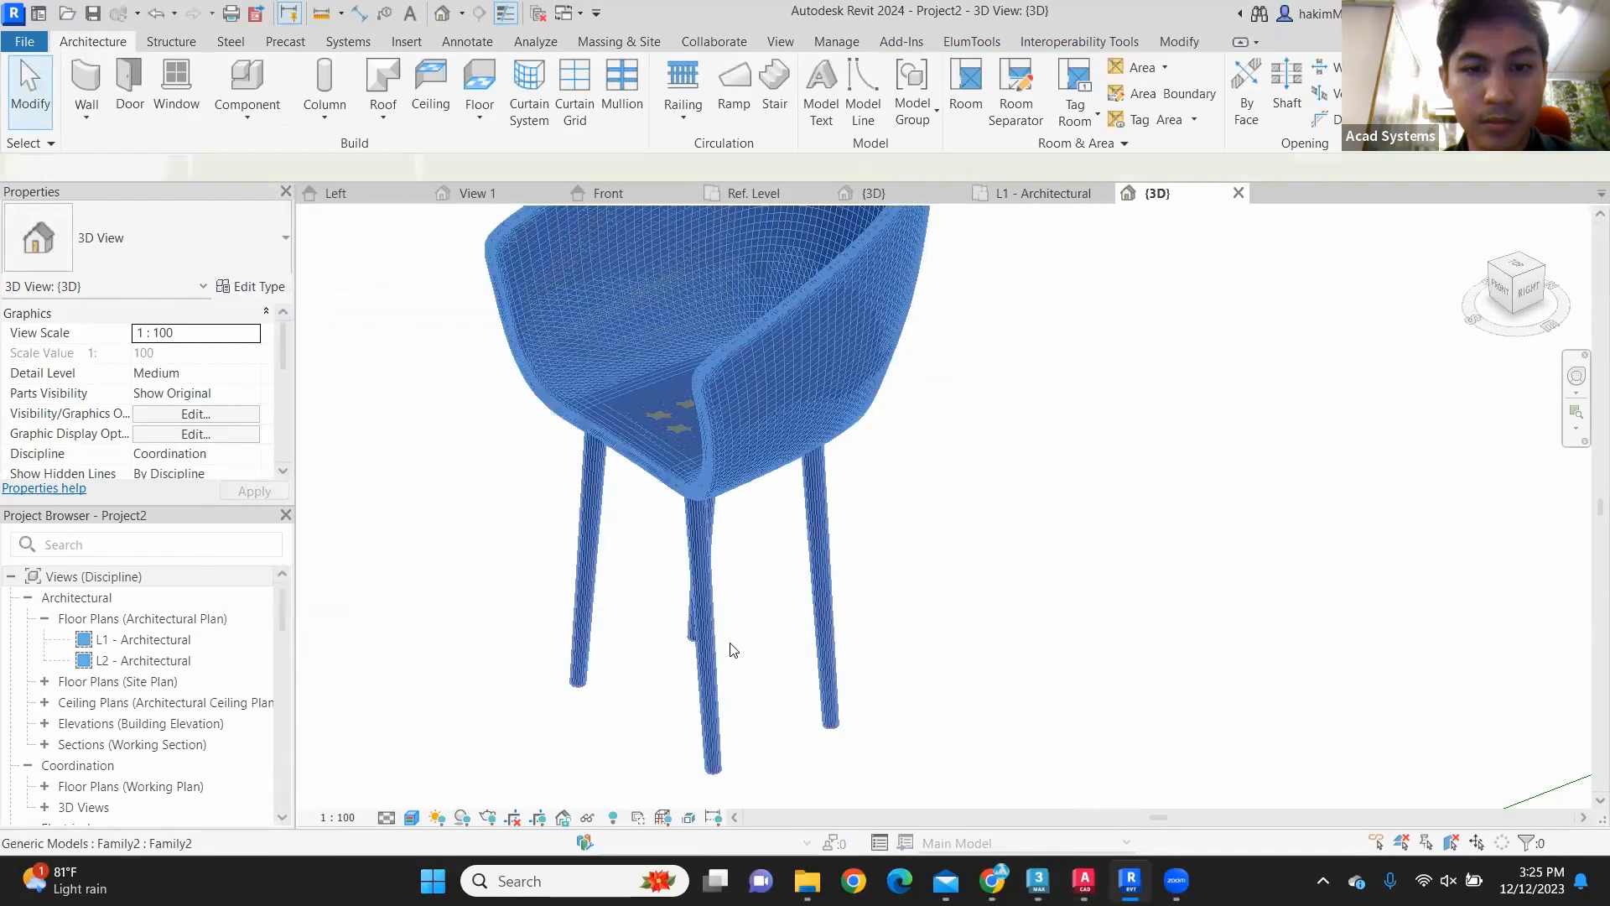
Step: Turn off Show Edges in the 3D view's graphic display options
left_click(411, 817)
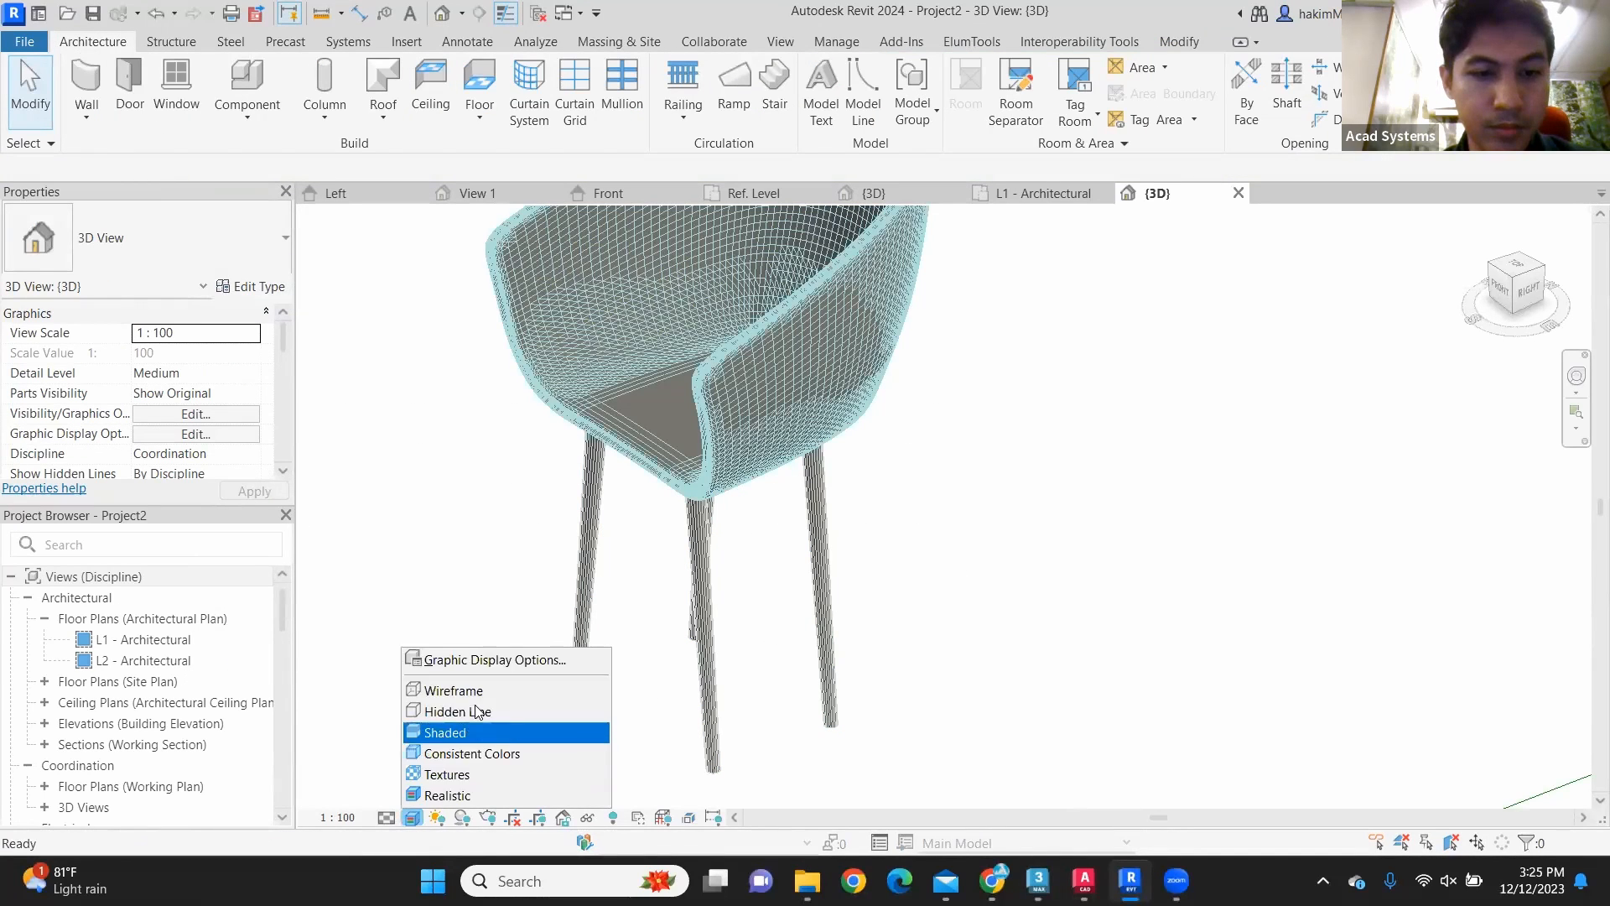
left_click(500, 661)
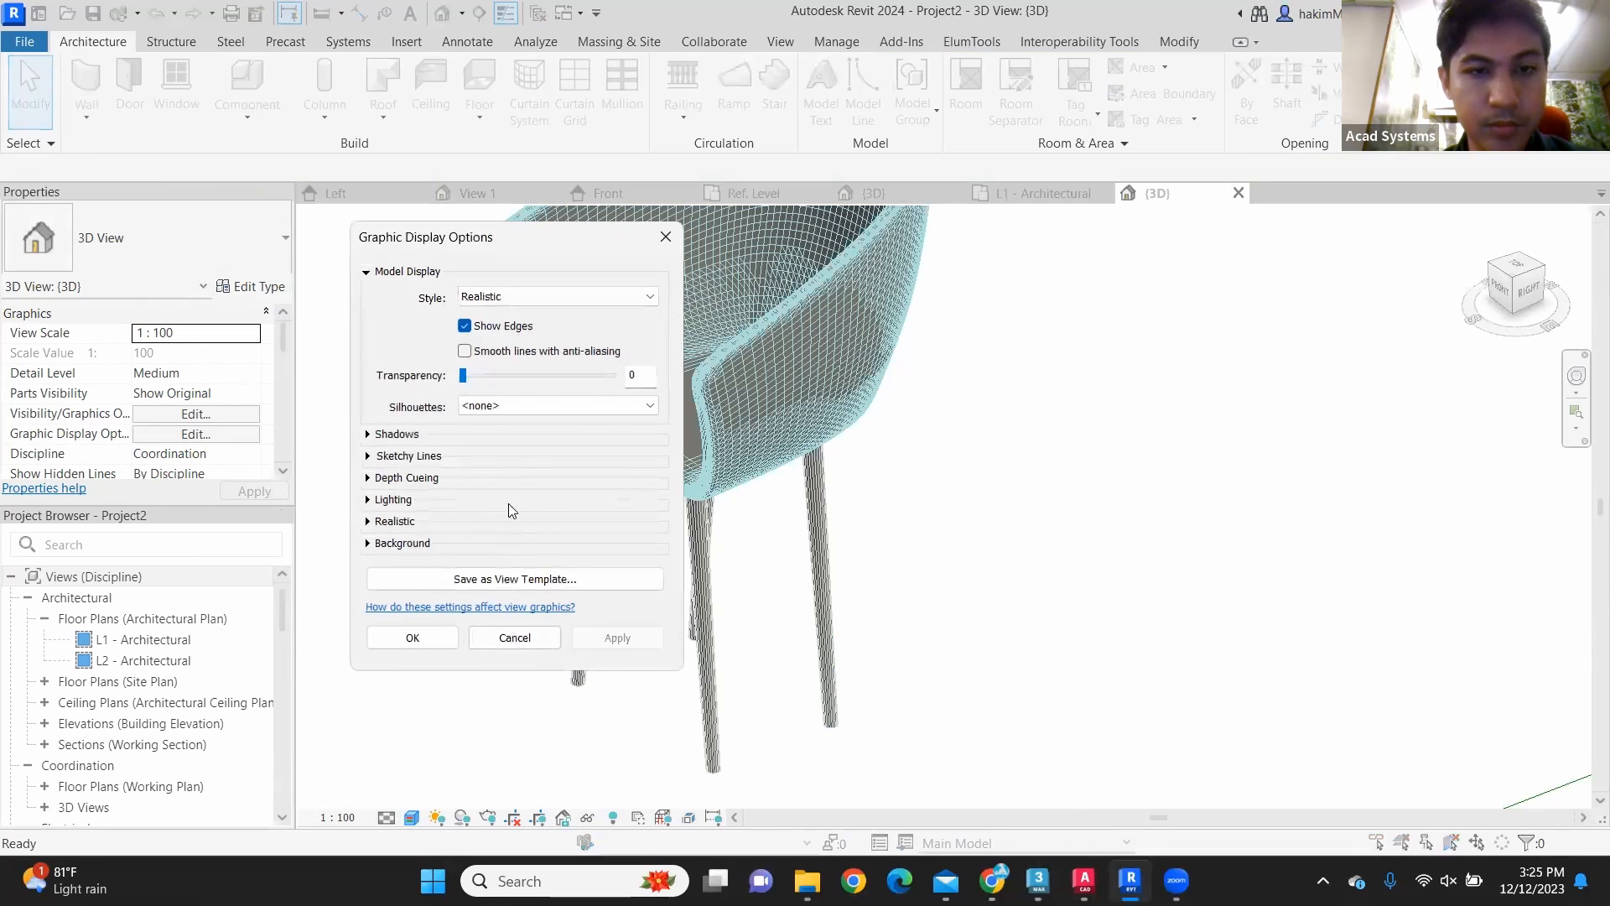
left_click(466, 326)
left_click(618, 637)
left_click(412, 637)
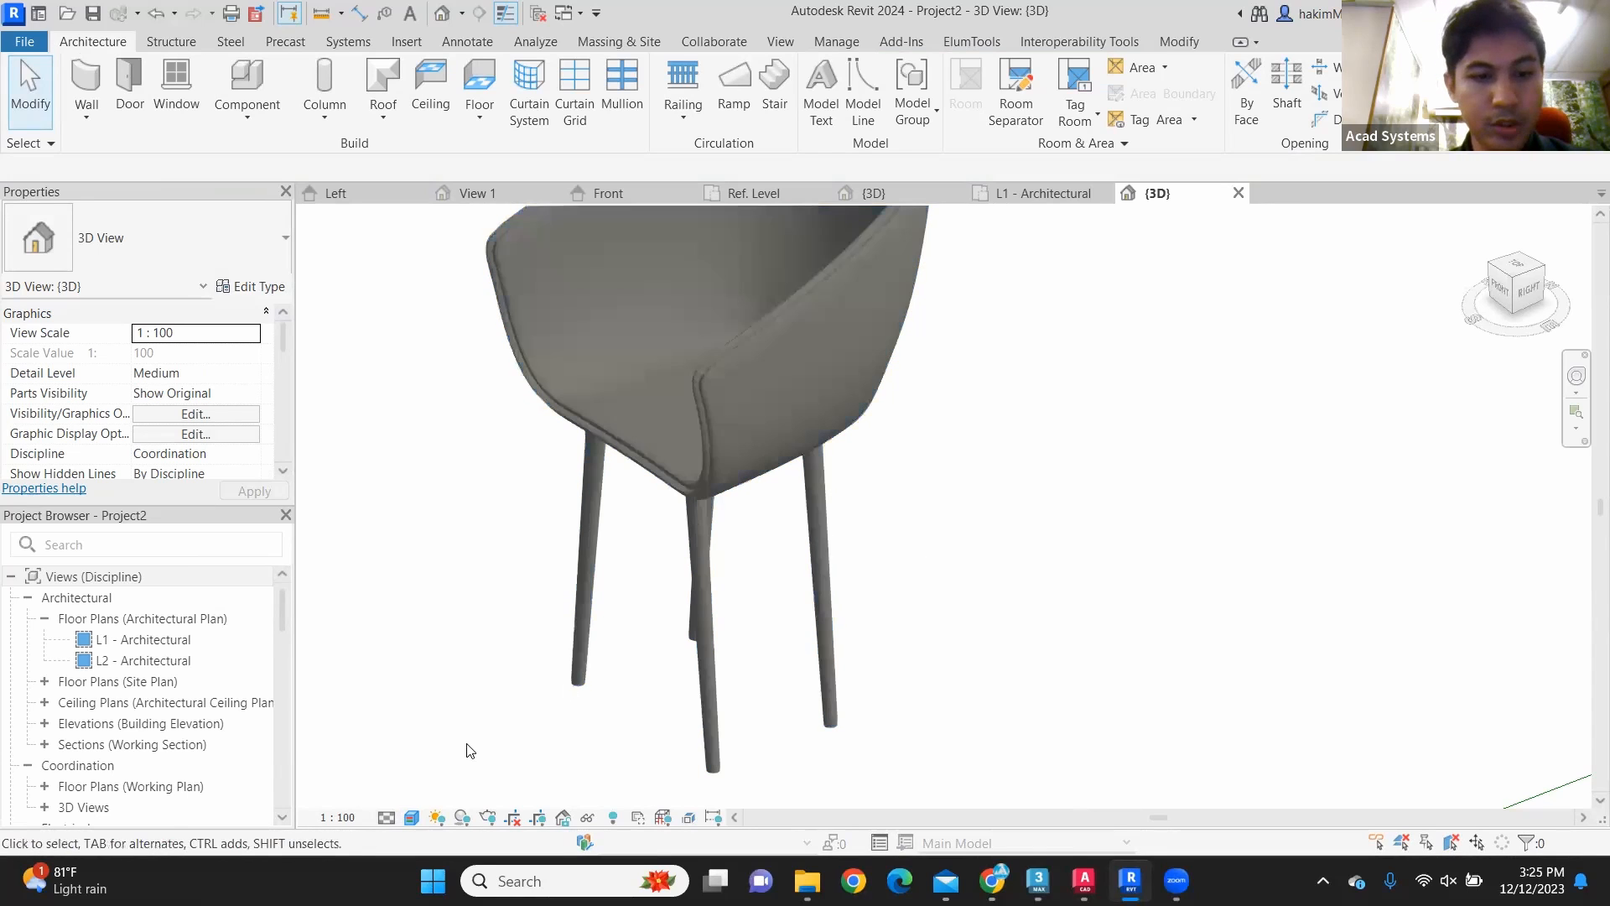
Step: Try the Textures visual style on the chair and return the 3D view to Realistic
left_click(412, 818)
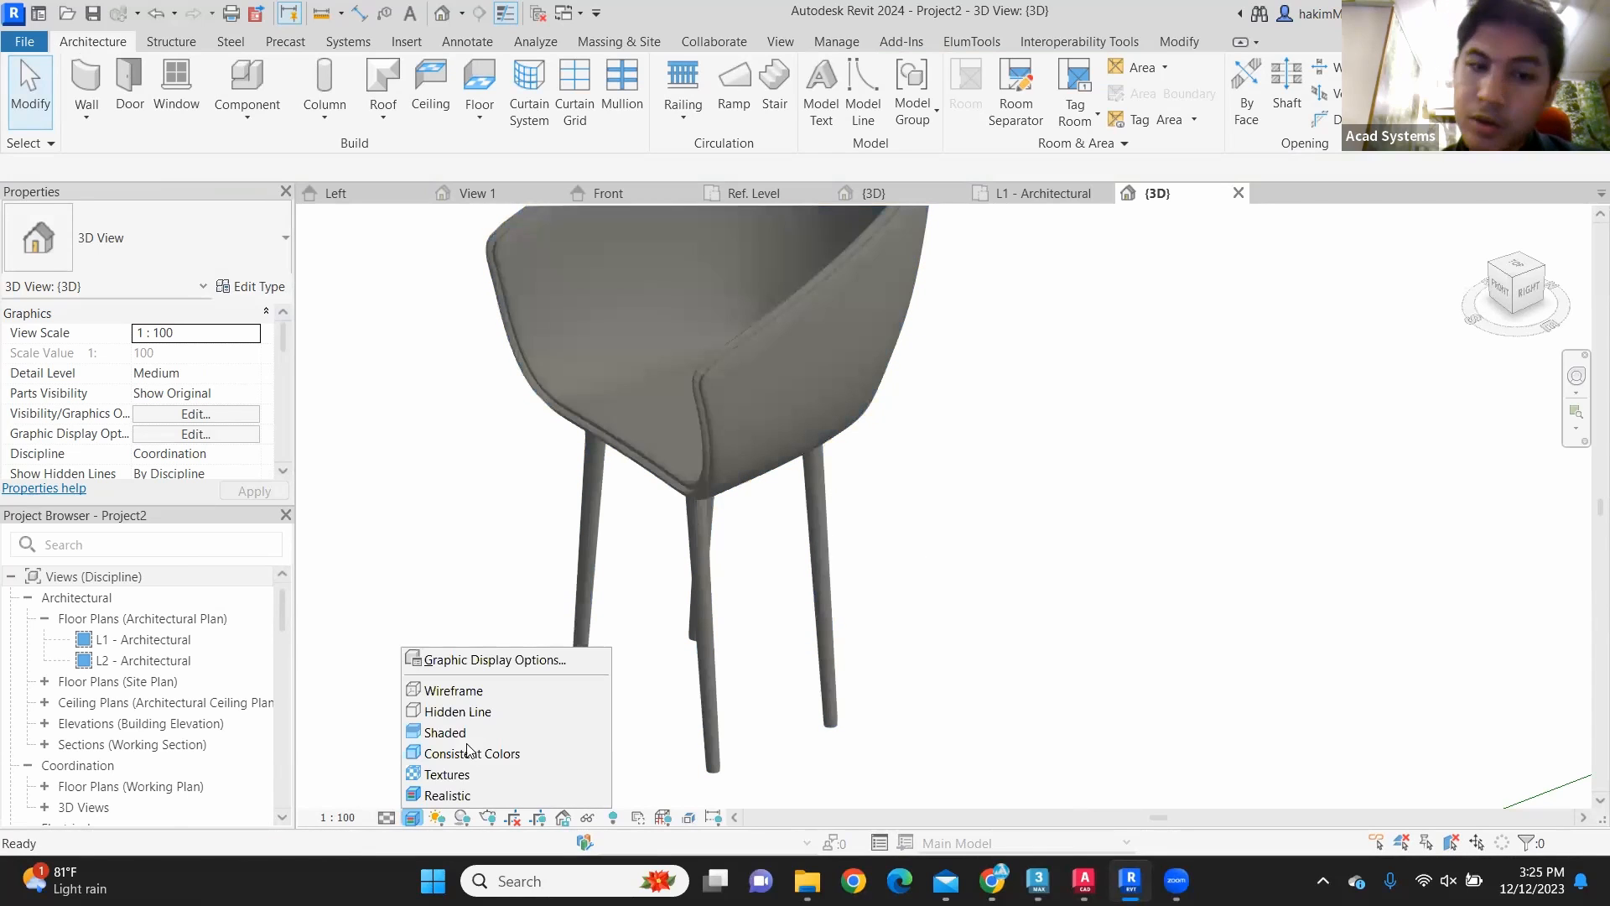
left_click(436, 774)
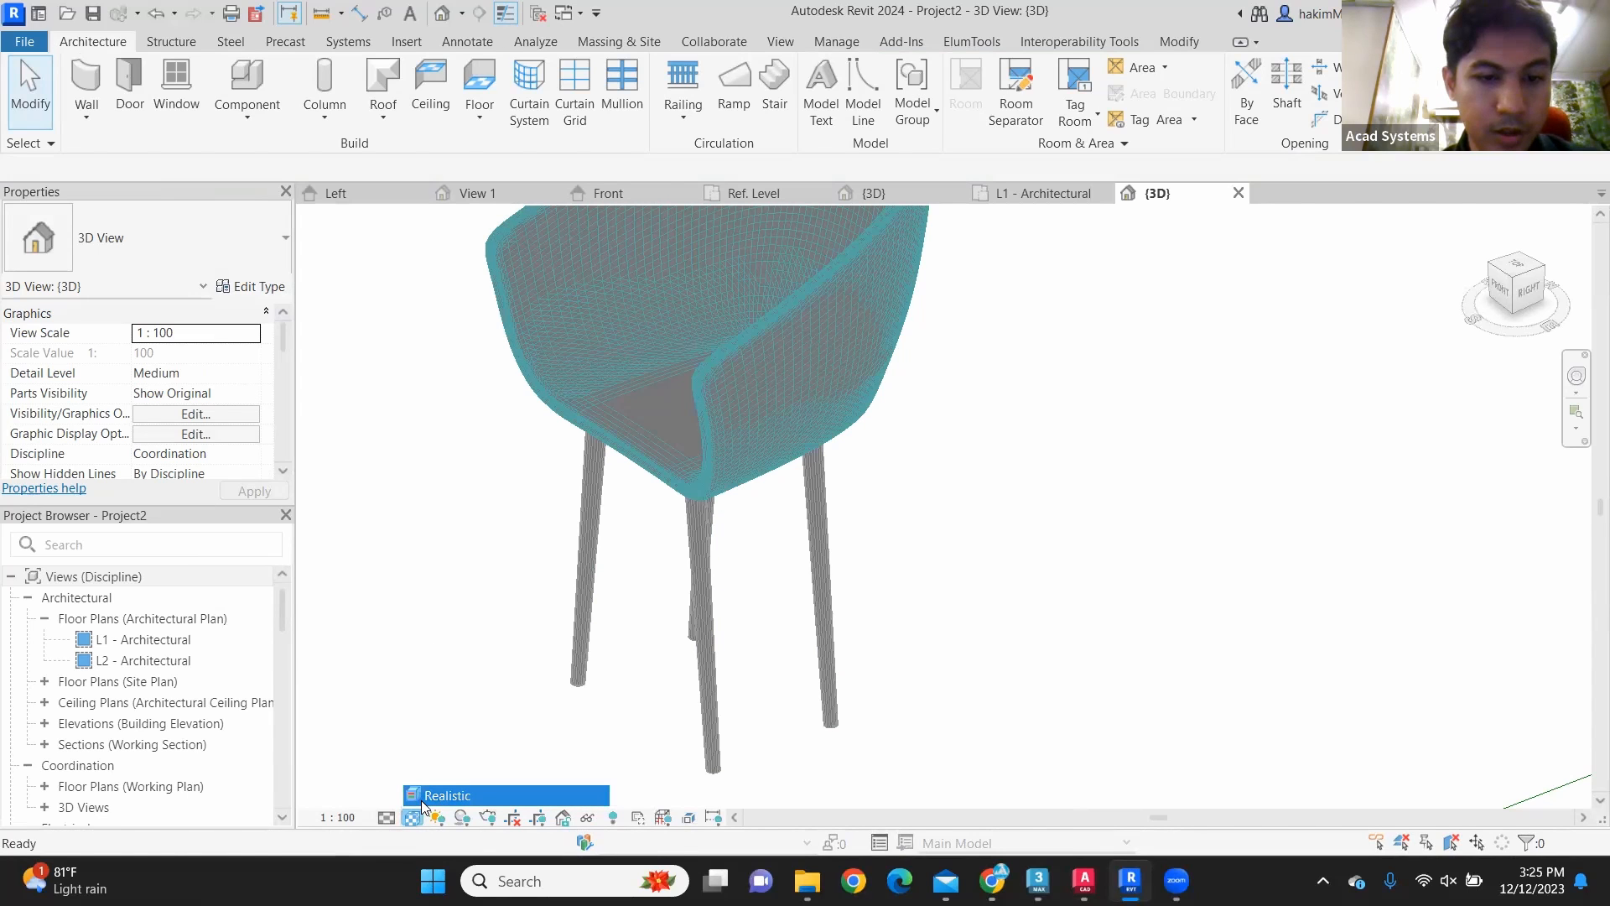
left_click(674, 660)
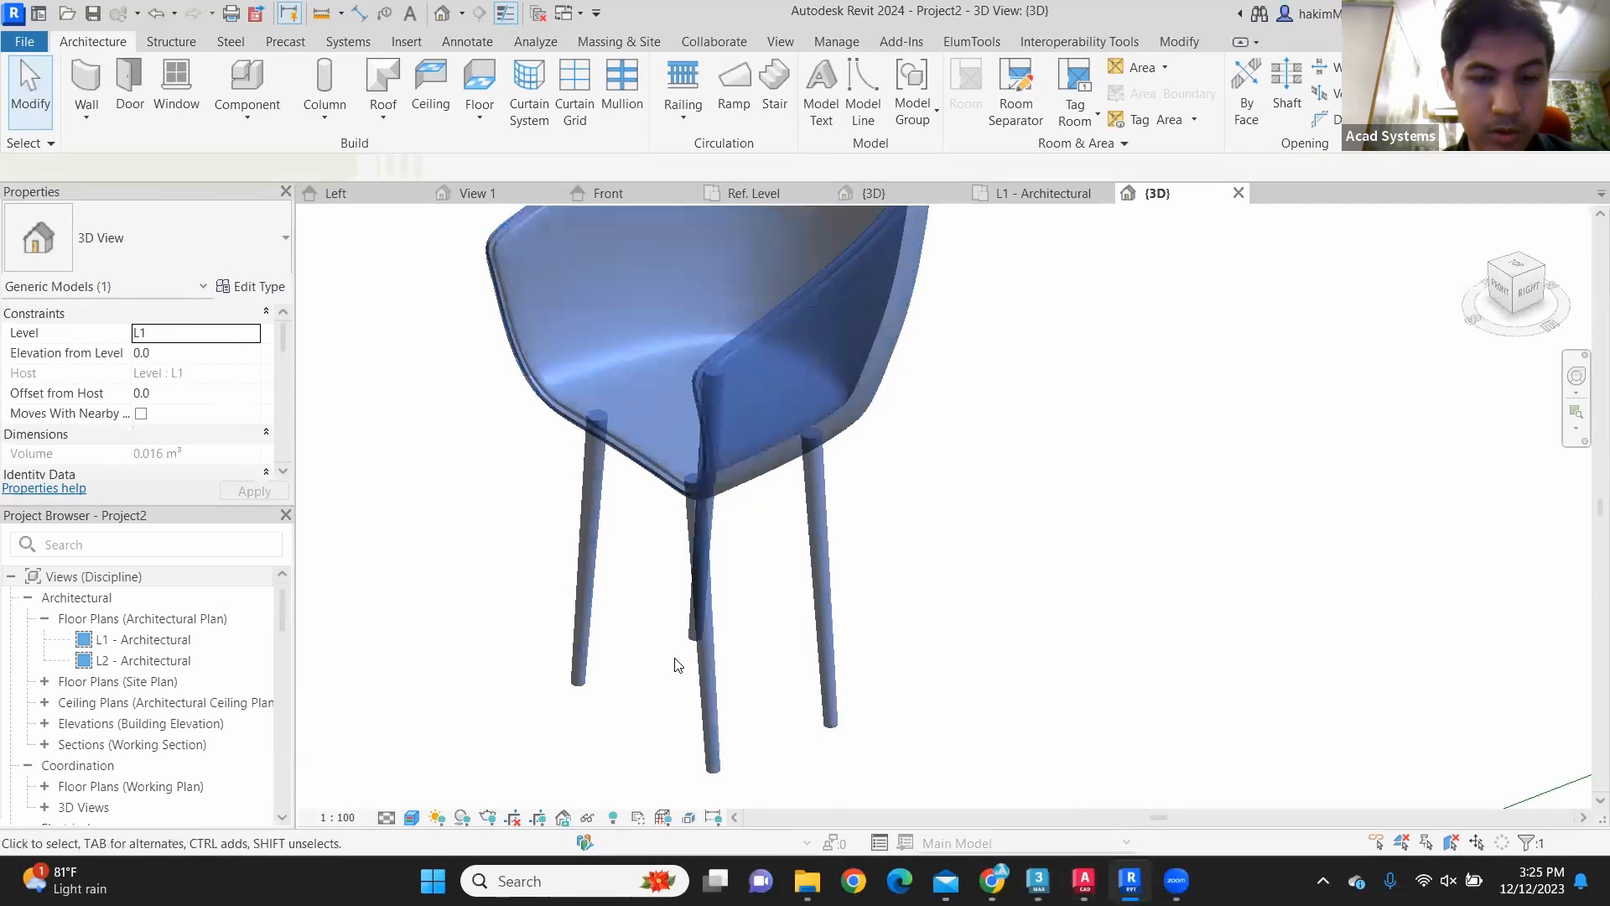
left_click(660, 661)
middle_click_drag(660, 662, 783, 582)
key("super")
key("super")
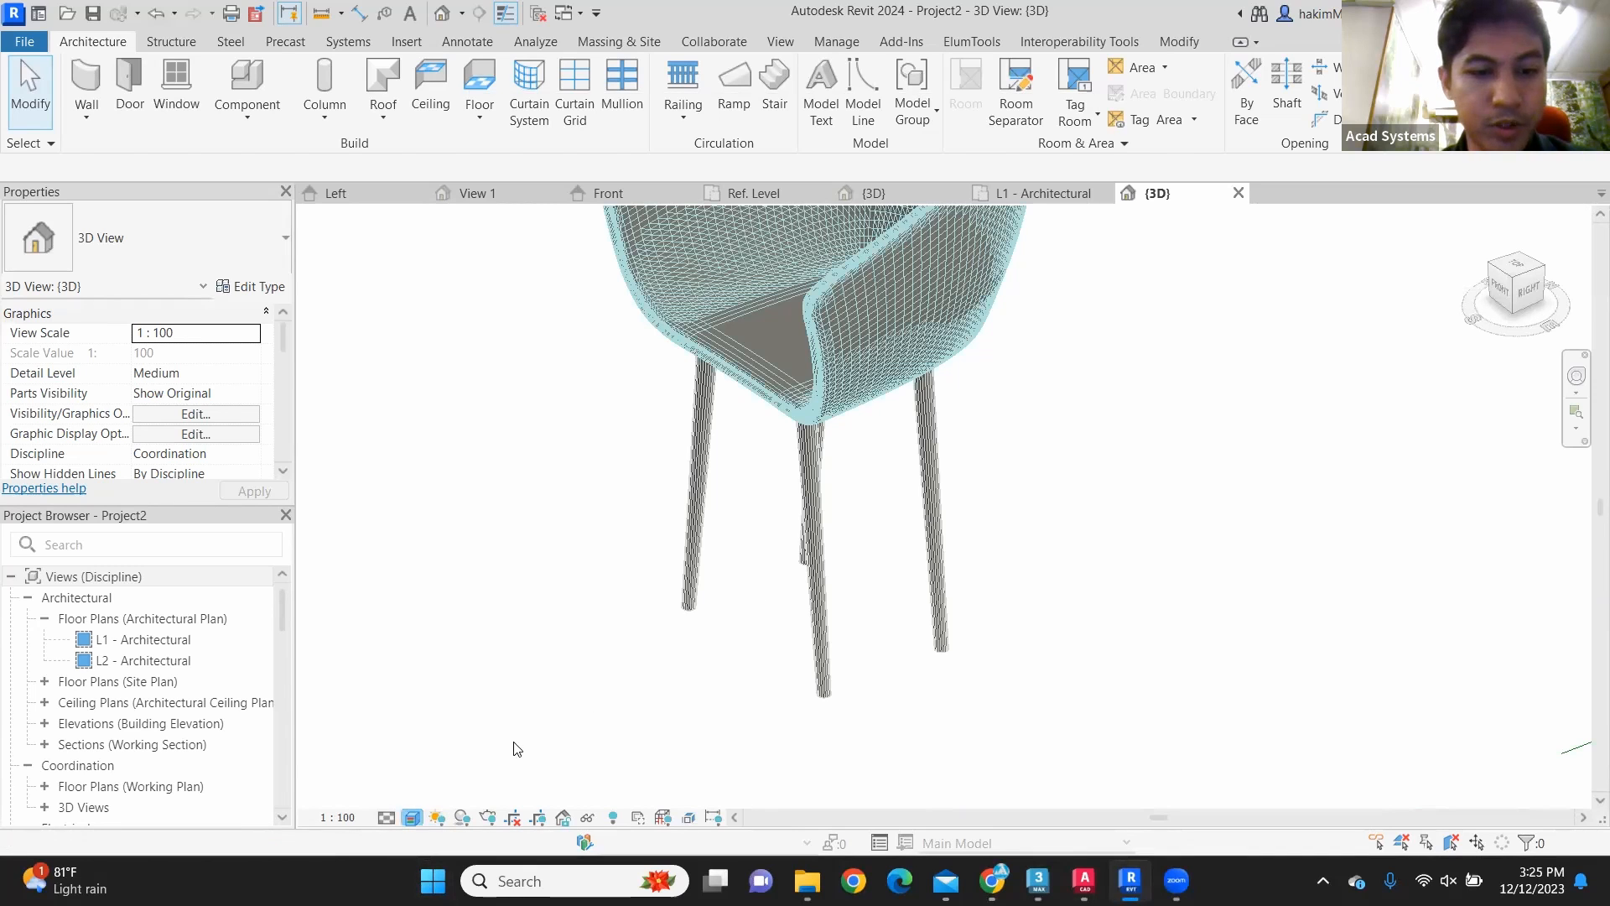
left_click(411, 817)
left_click(446, 799)
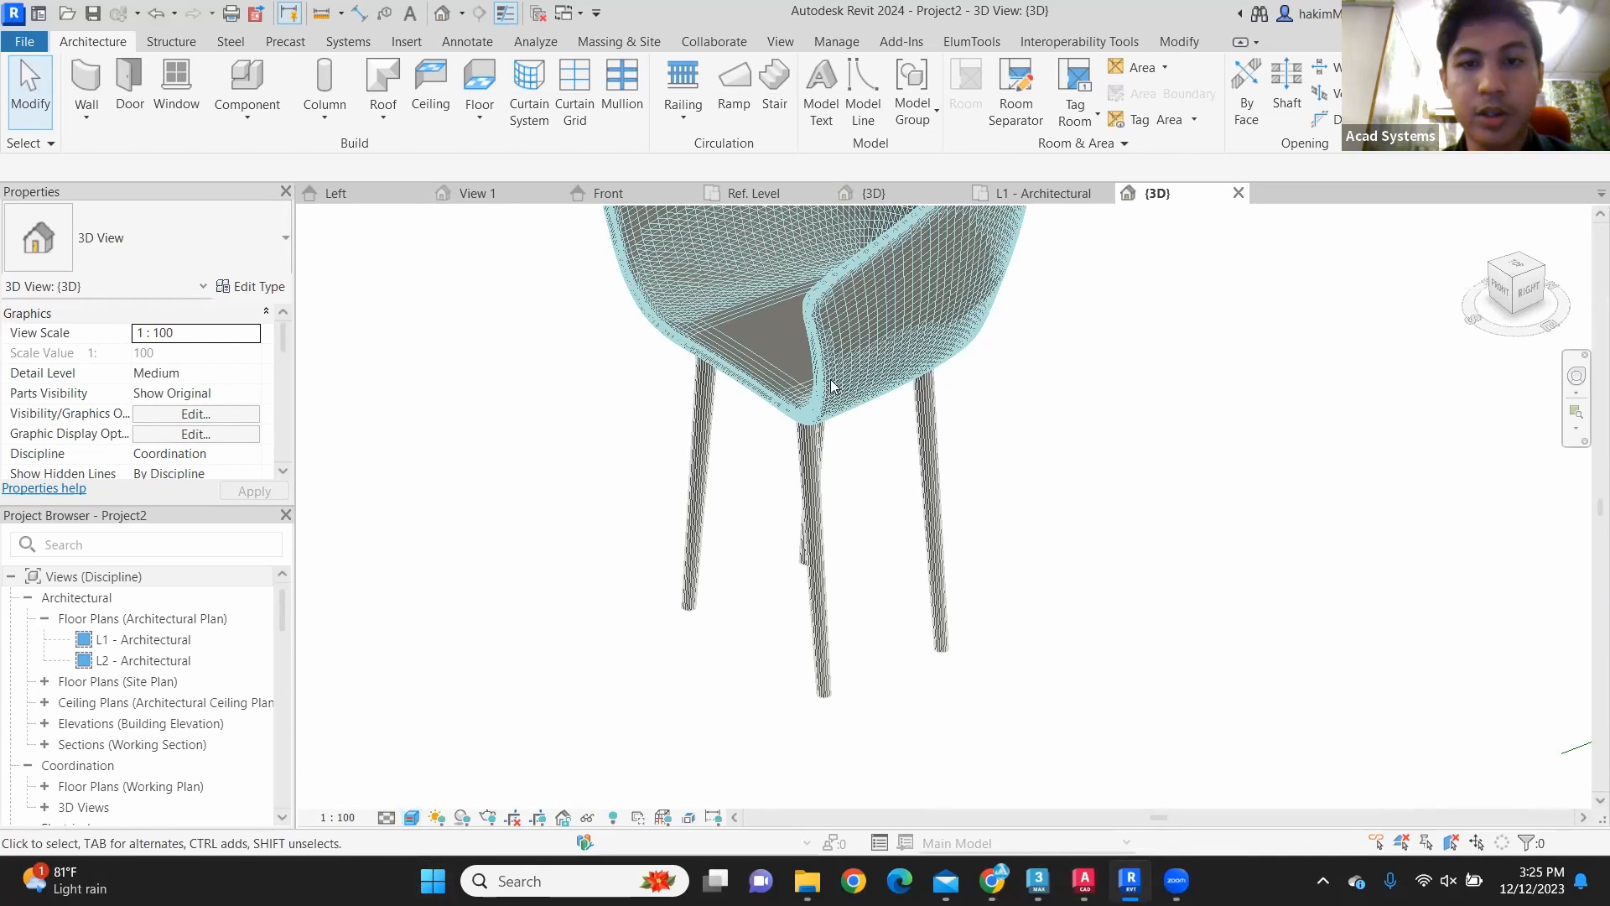
Step: Turn off Show Edges again in the project 3D view's graphic display options, keeping the Realistic style
scroll(836, 385, "up", 2)
scroll(887, 568, "down", 4)
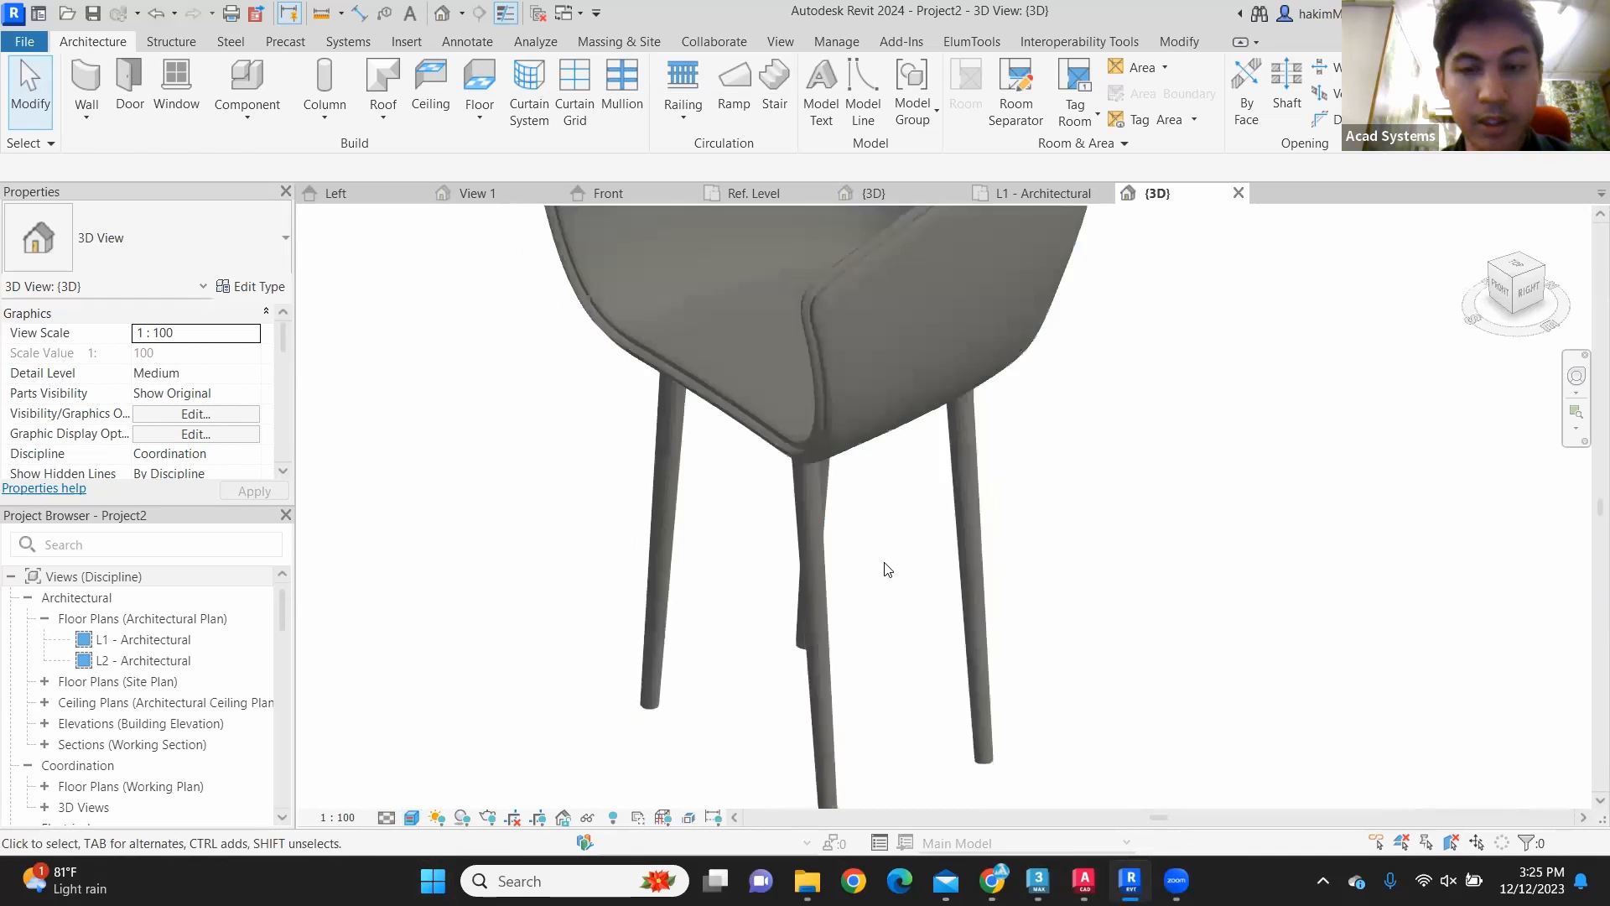
key("alt")
middle_click_drag(1055, 538, 1132, 550)
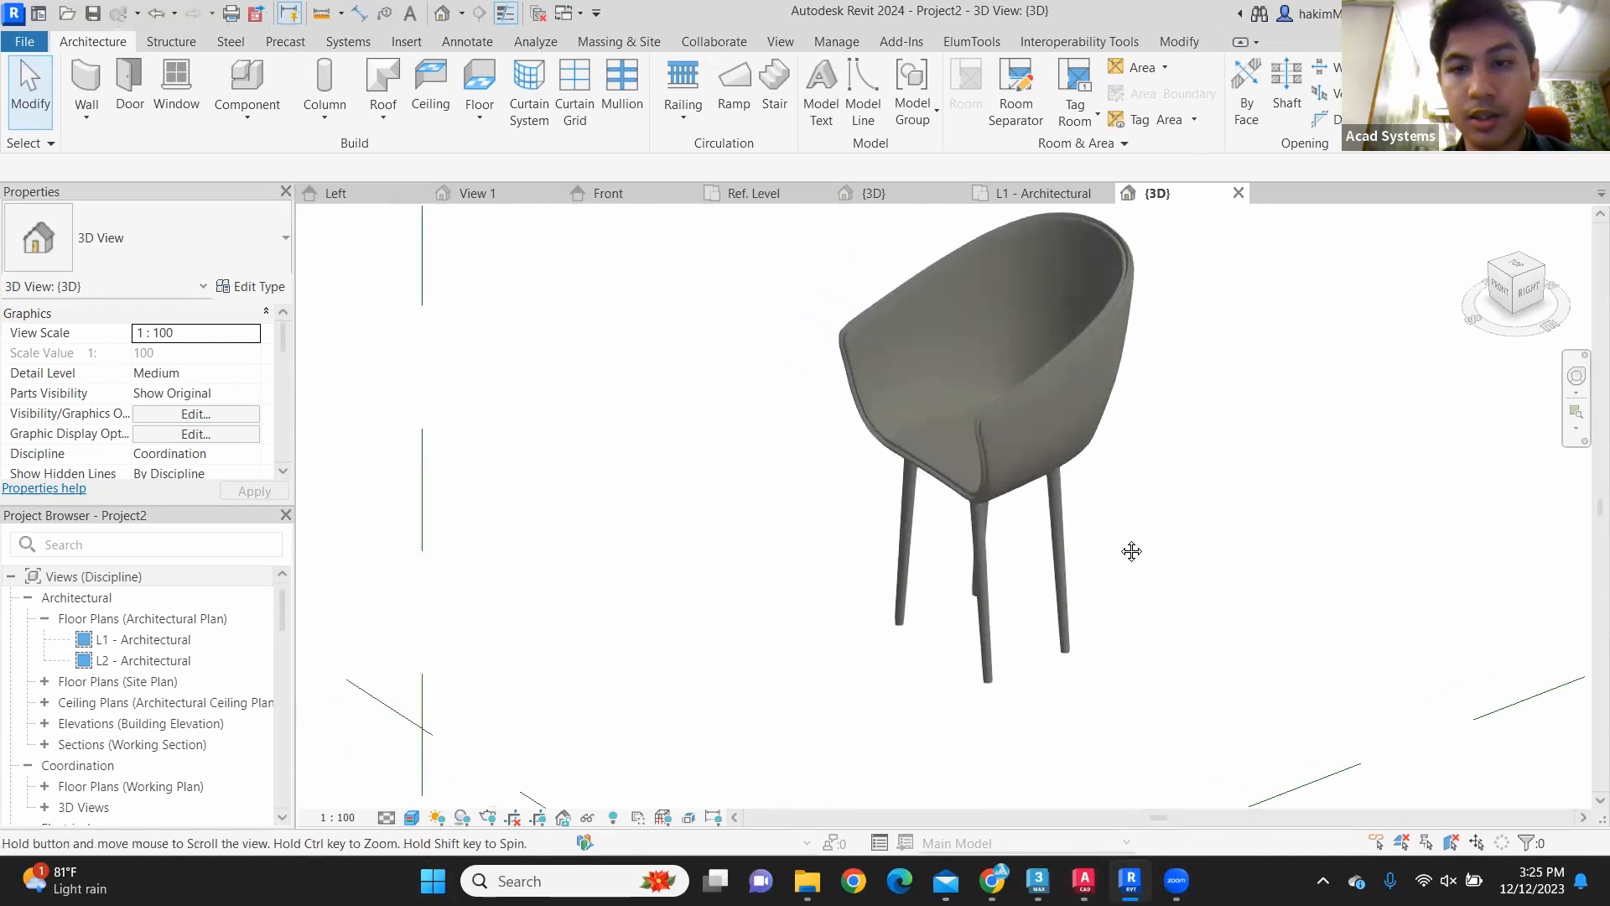
key("super")
key("super")
middle_click_drag(1240, 493, 963, 554)
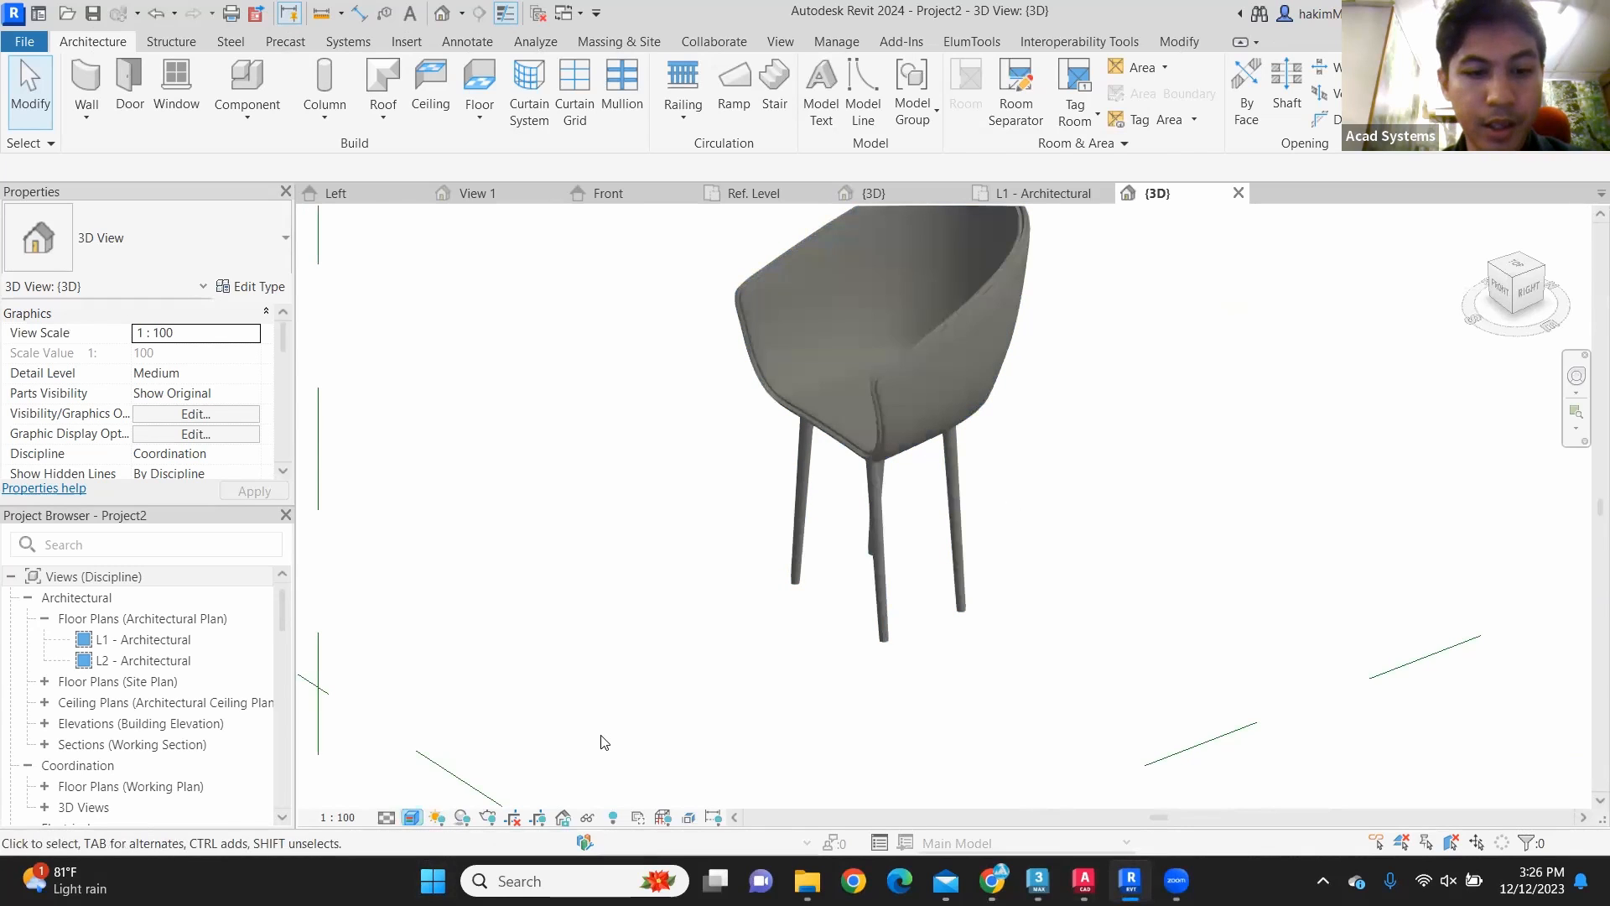
left_click(411, 817)
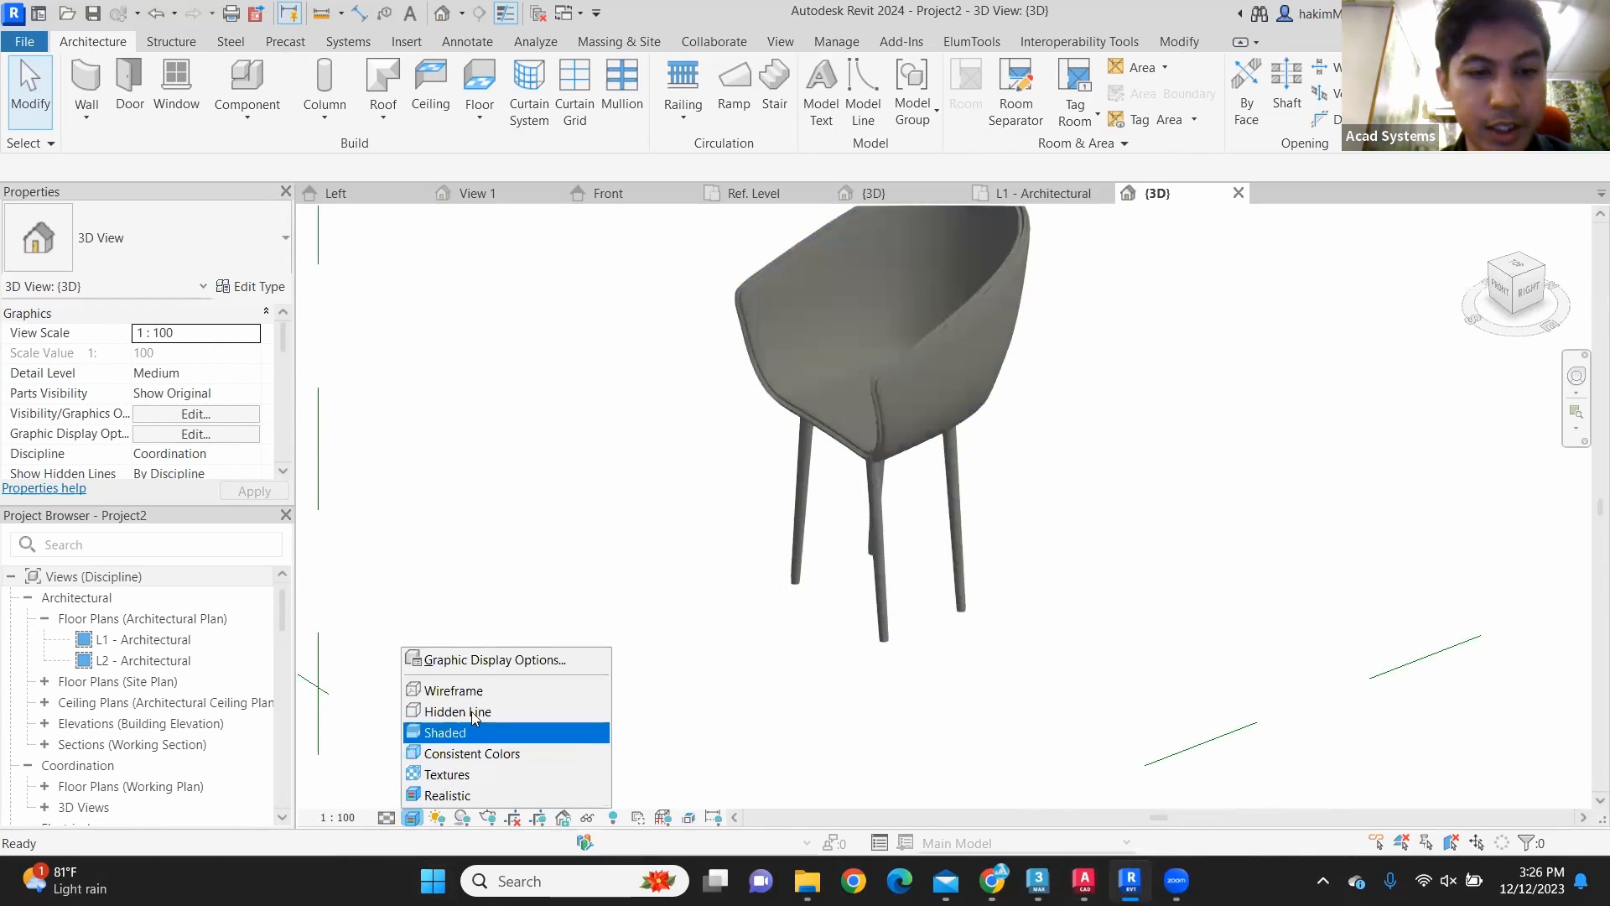
left_click(462, 662)
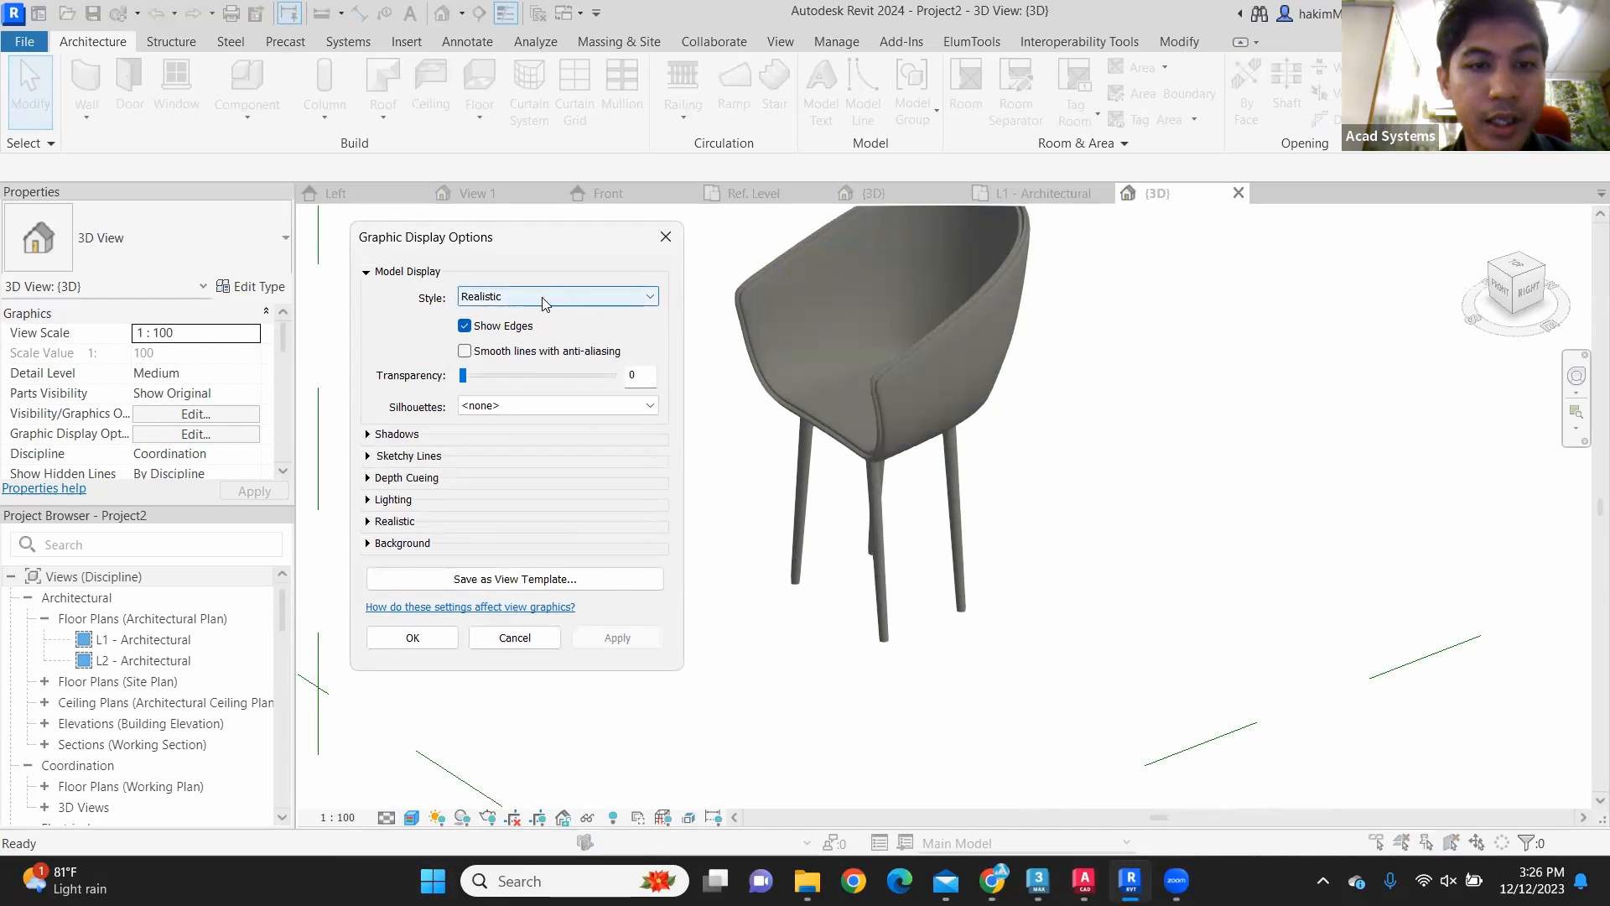
left_click(465, 326)
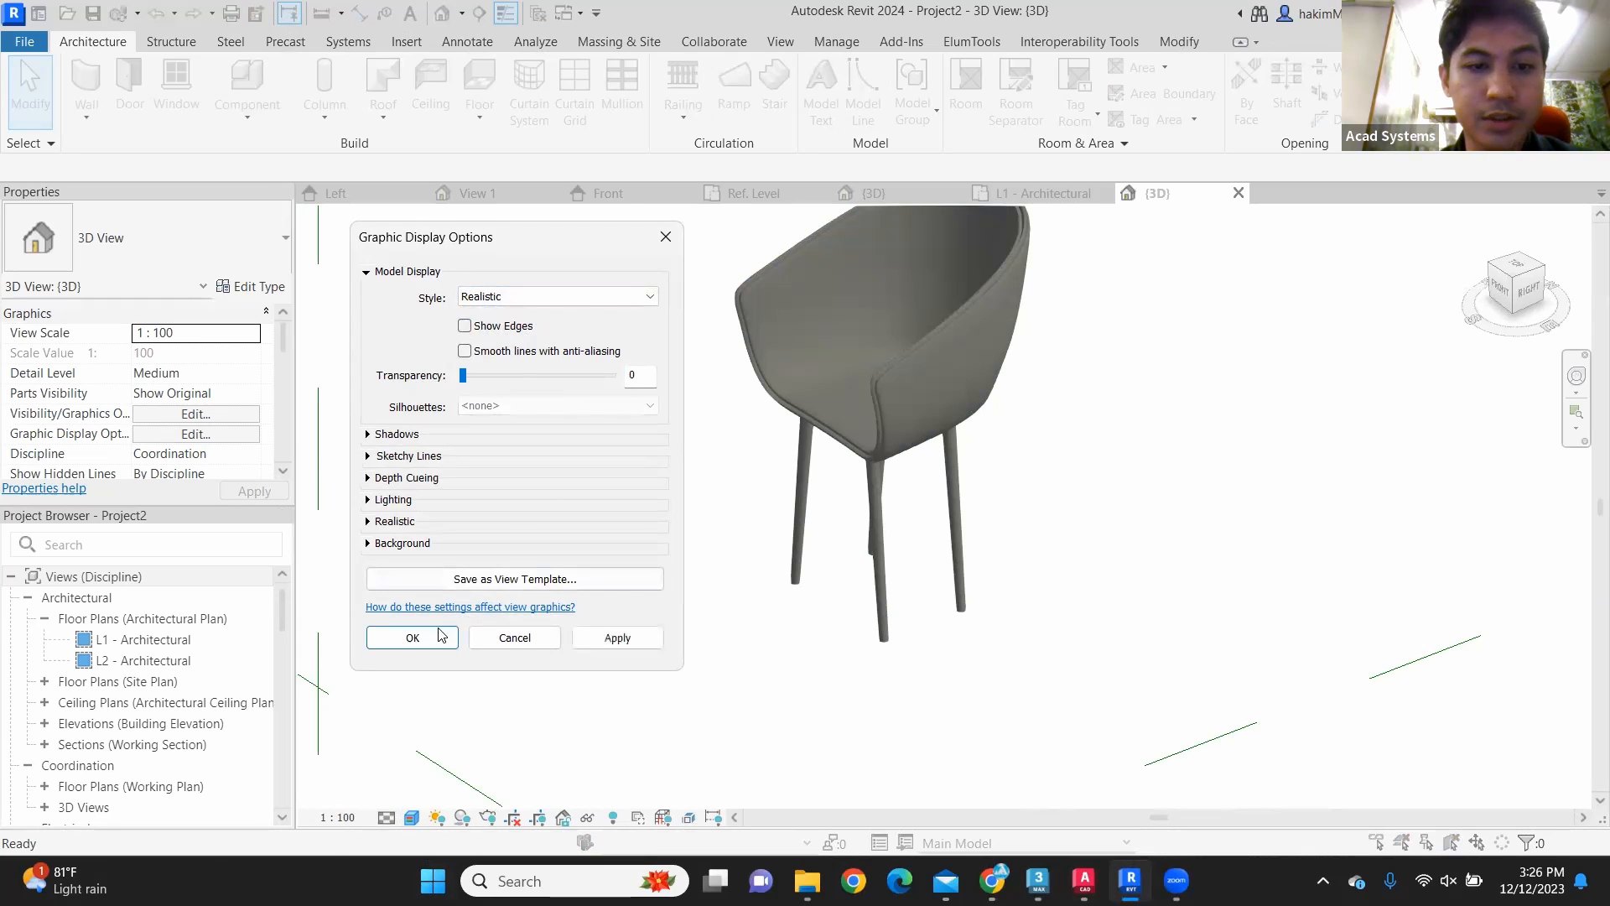
left_click(413, 637)
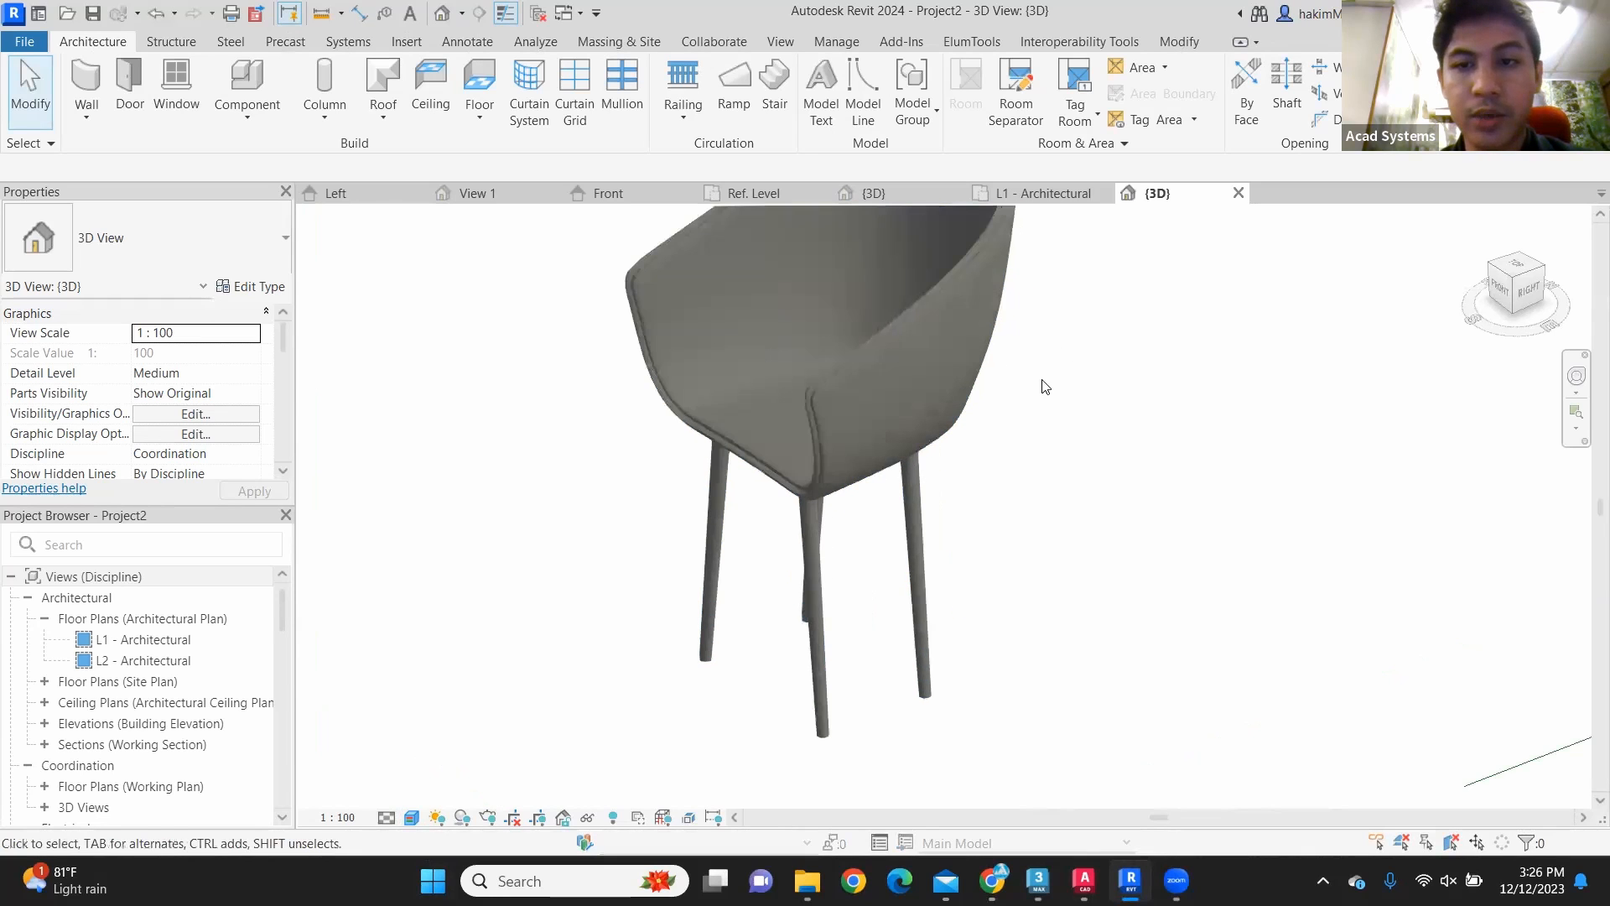
Step: Inspect the placed chair and check the material assigned to its Legs parameter in the type properties
scroll(963, 367, "up", 3)
middle_click_drag(821, 512, 890, 688)
middle_click_drag(1218, 561, 953, 525)
scroll(881, 425, "down", 5)
scroll(1023, 634, "up", 6)
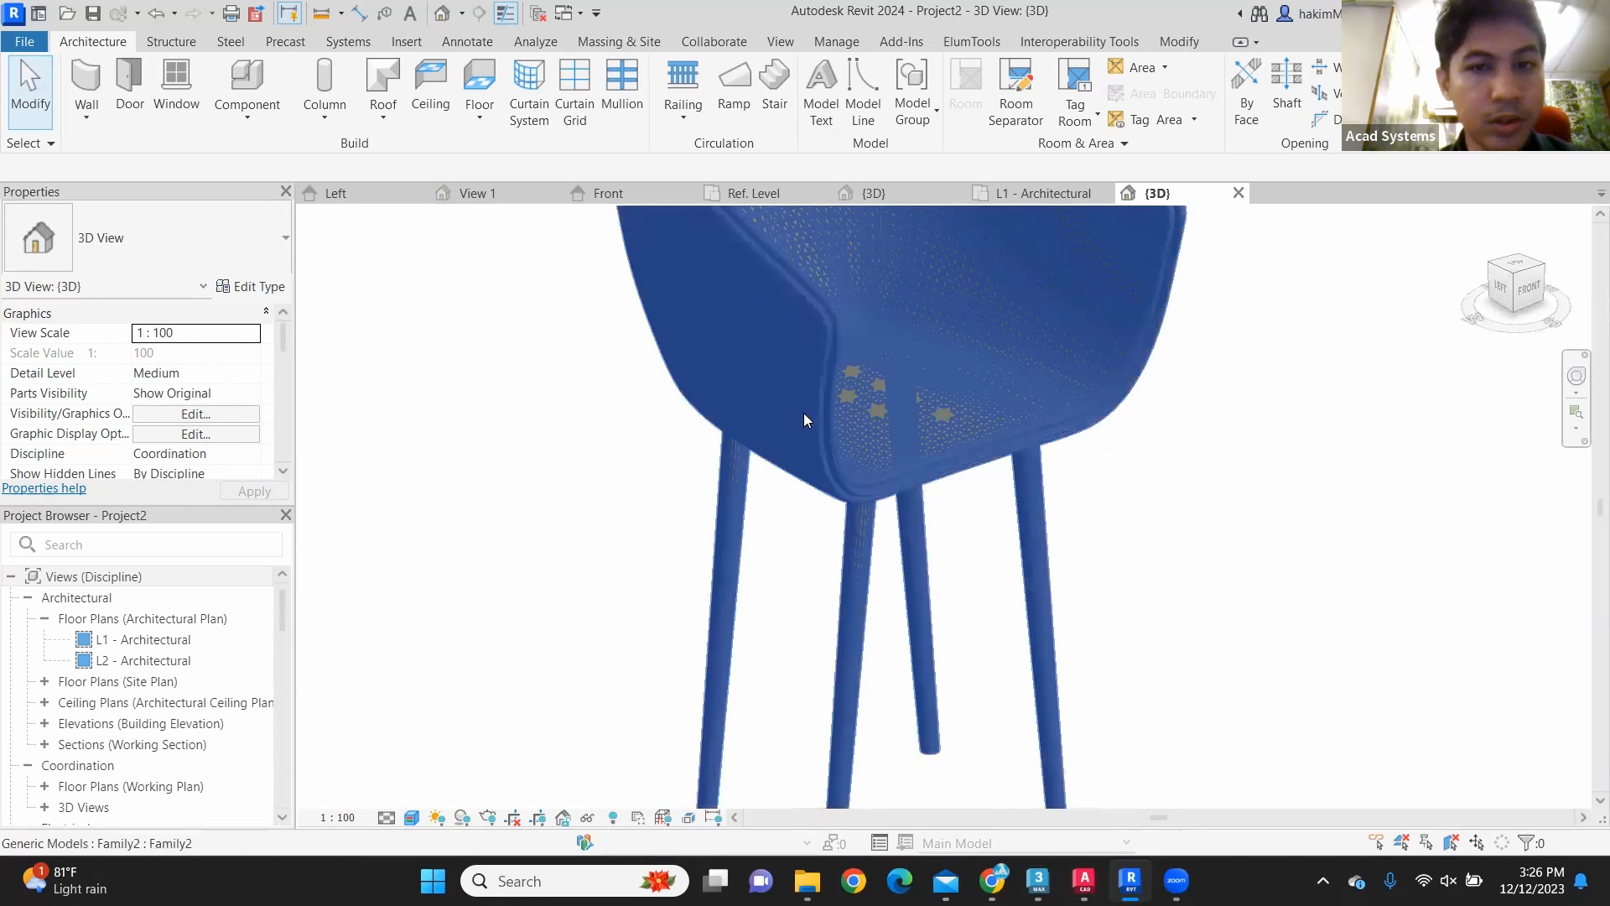
left_click(803, 412)
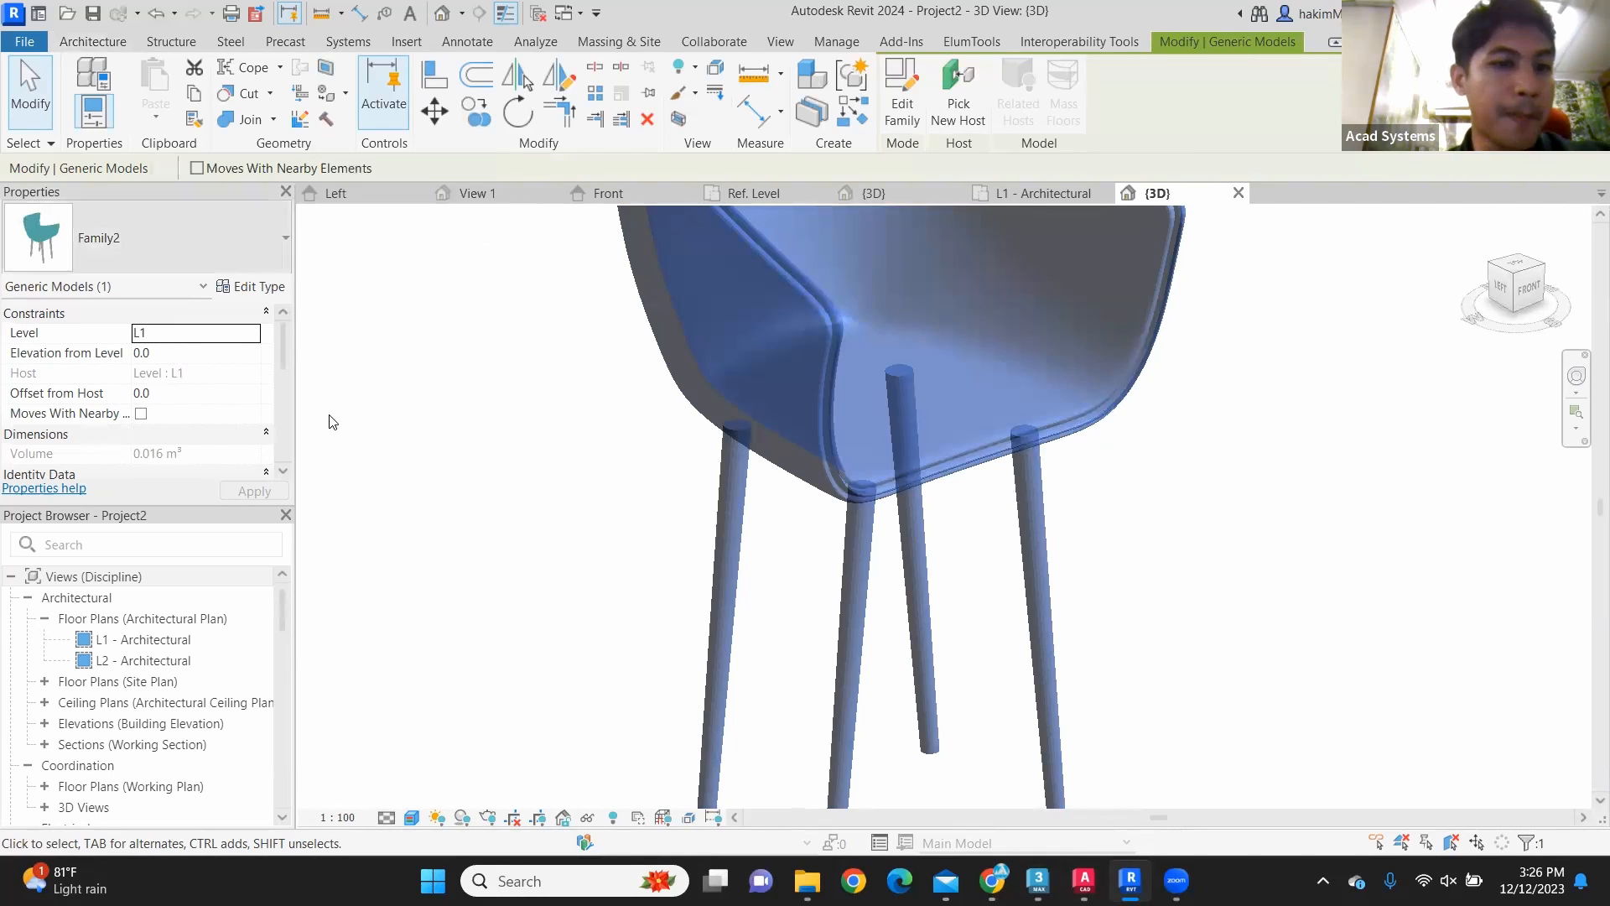
left_click(457, 401)
left_click(671, 352)
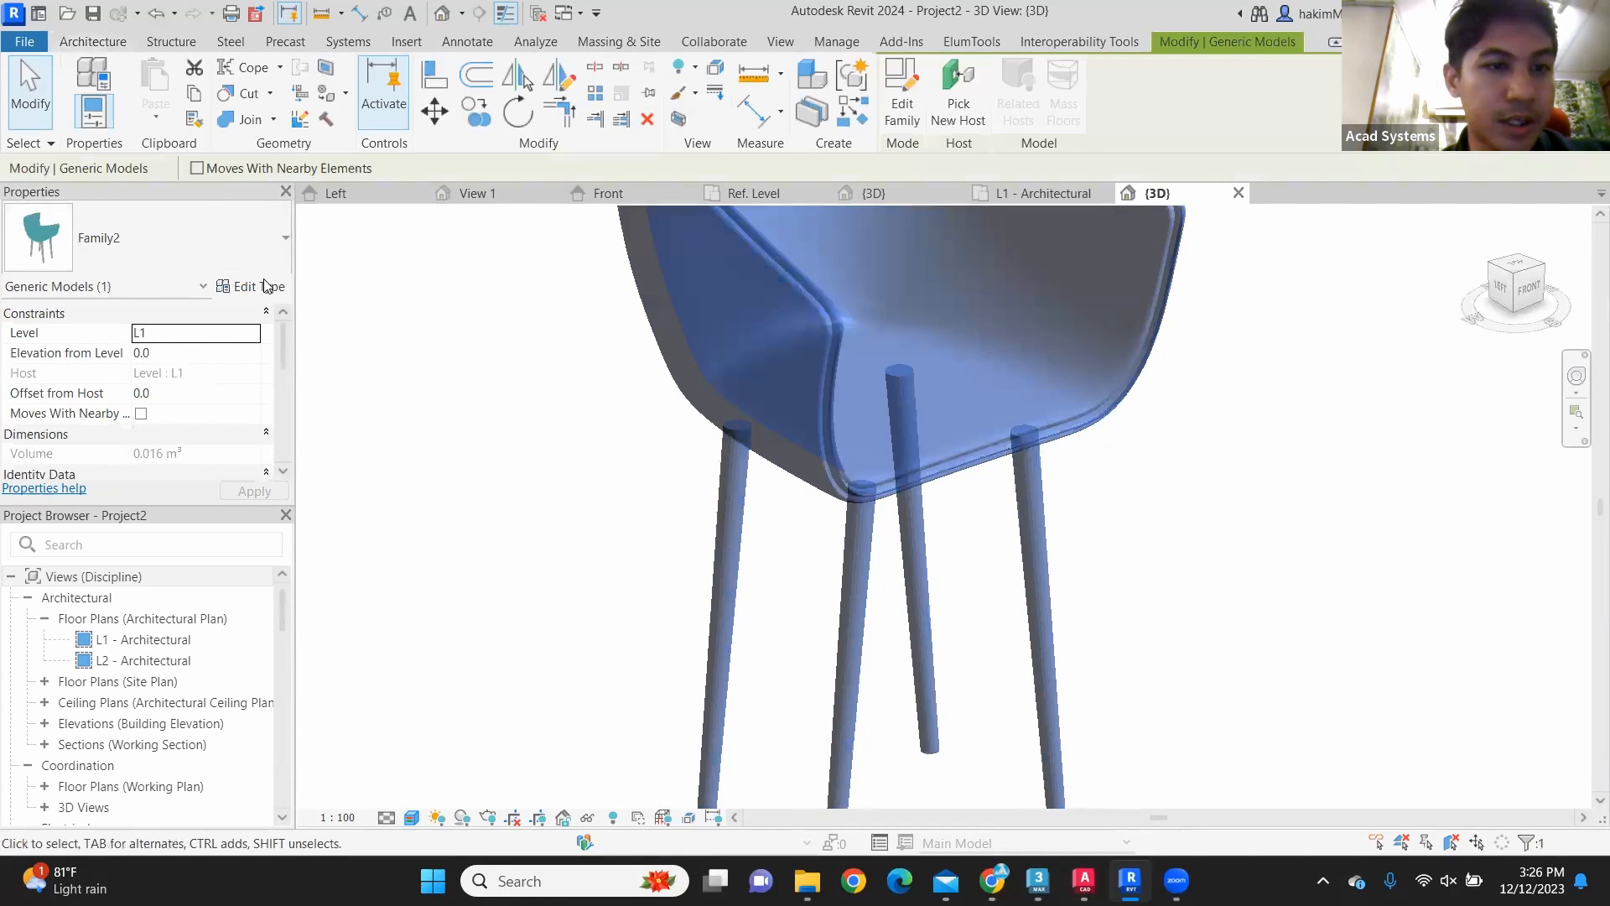
left_click(256, 286)
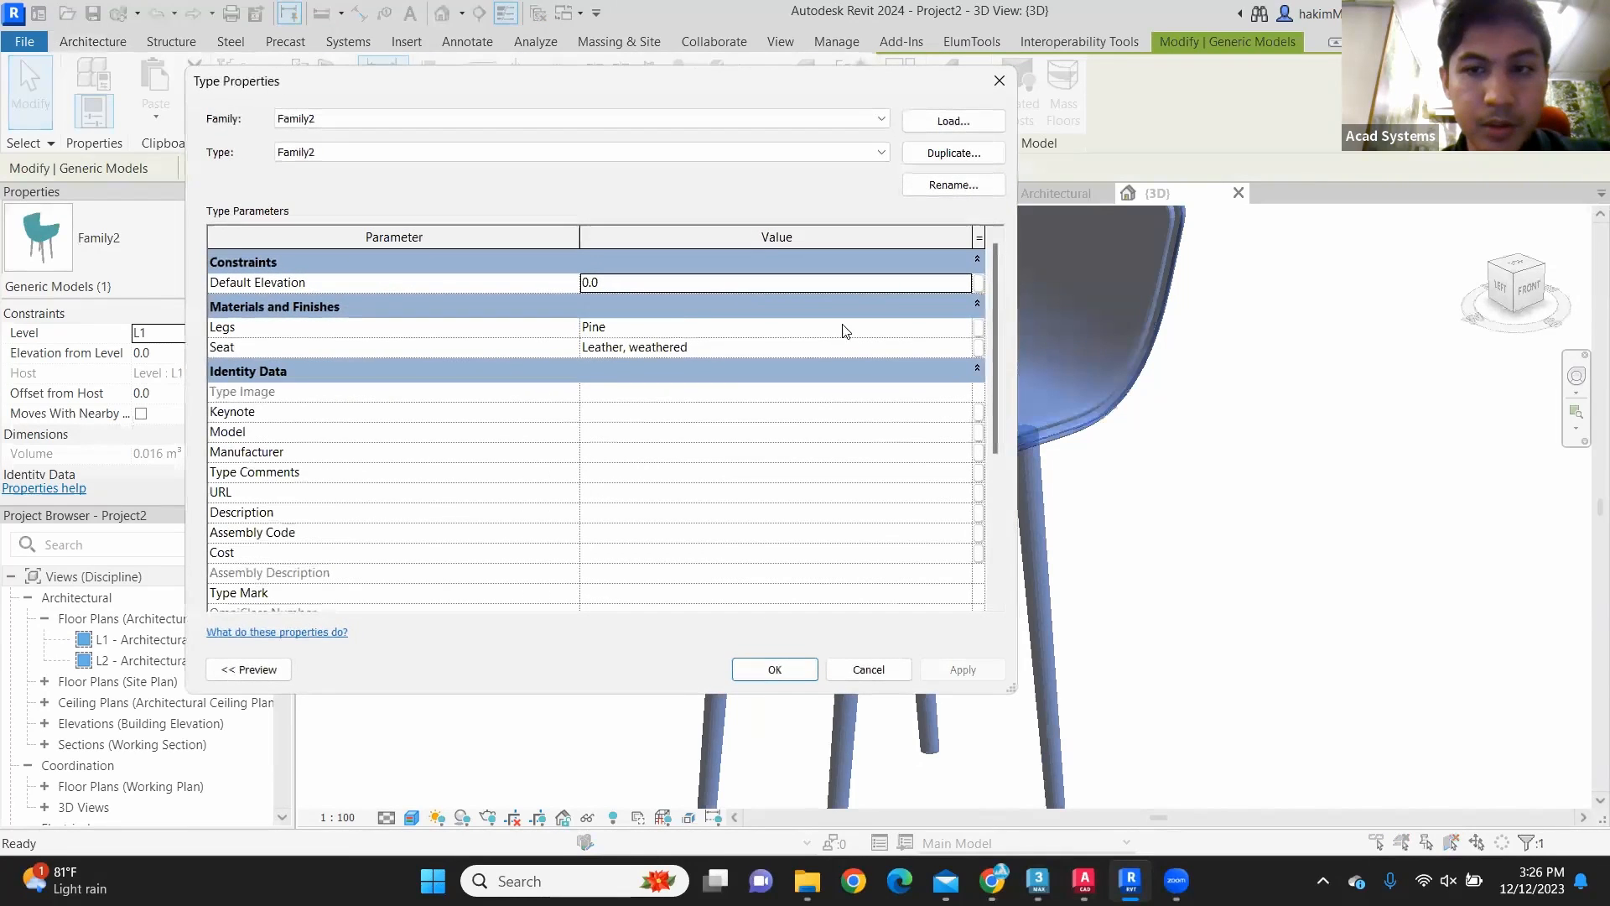
left_click(968, 327)
left_click(967, 327)
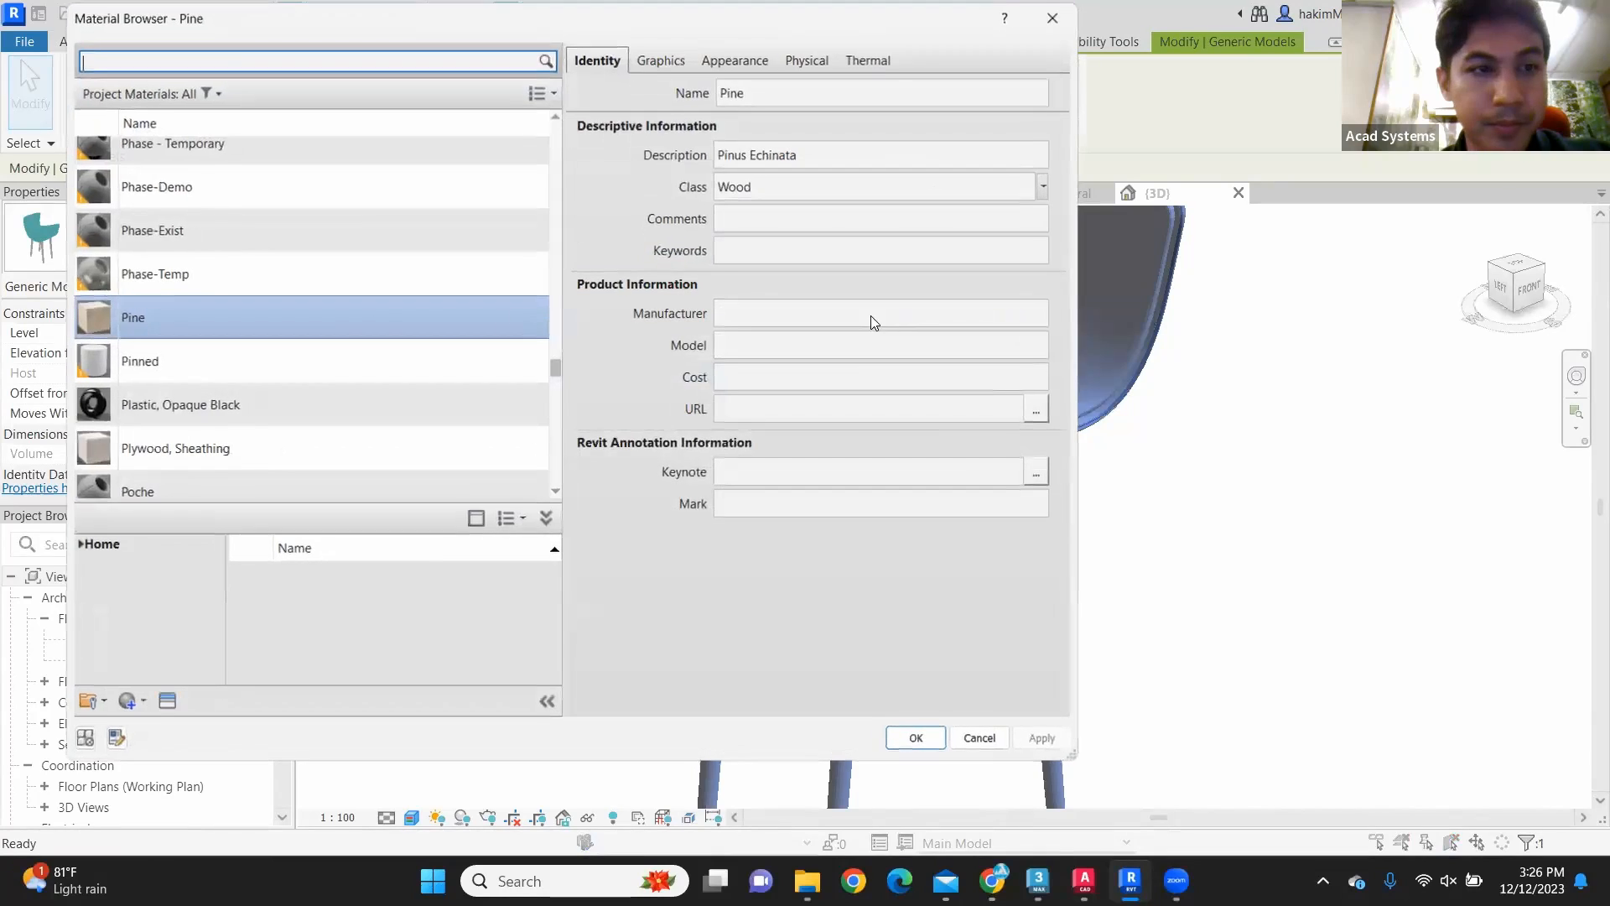
left_click(339, 315)
left_click(912, 733)
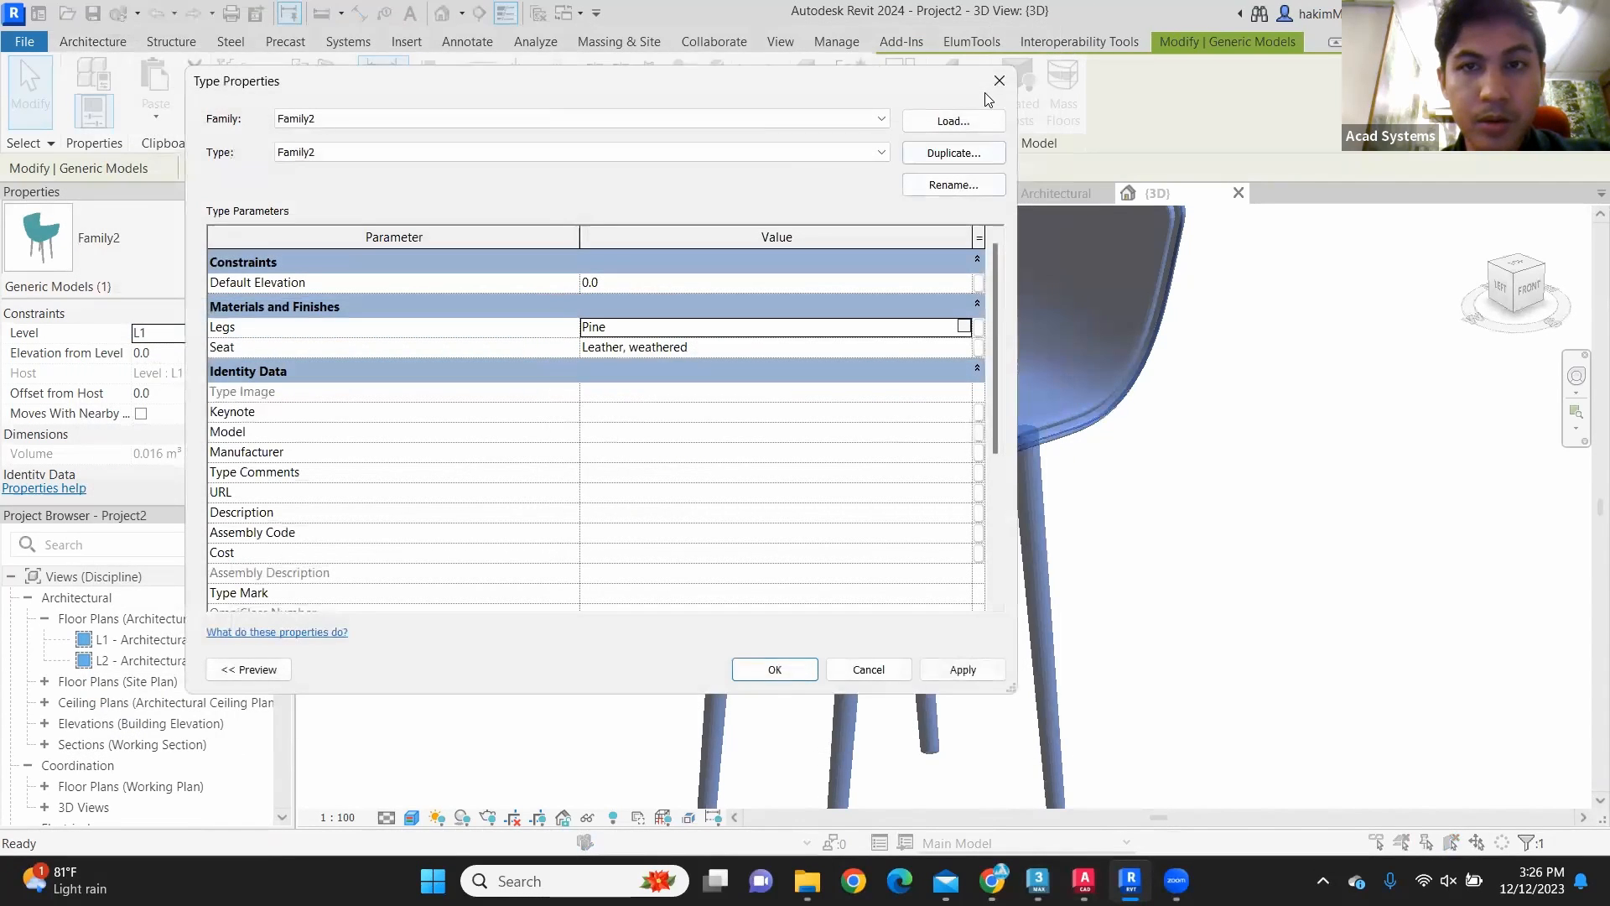
left_click(998, 81)
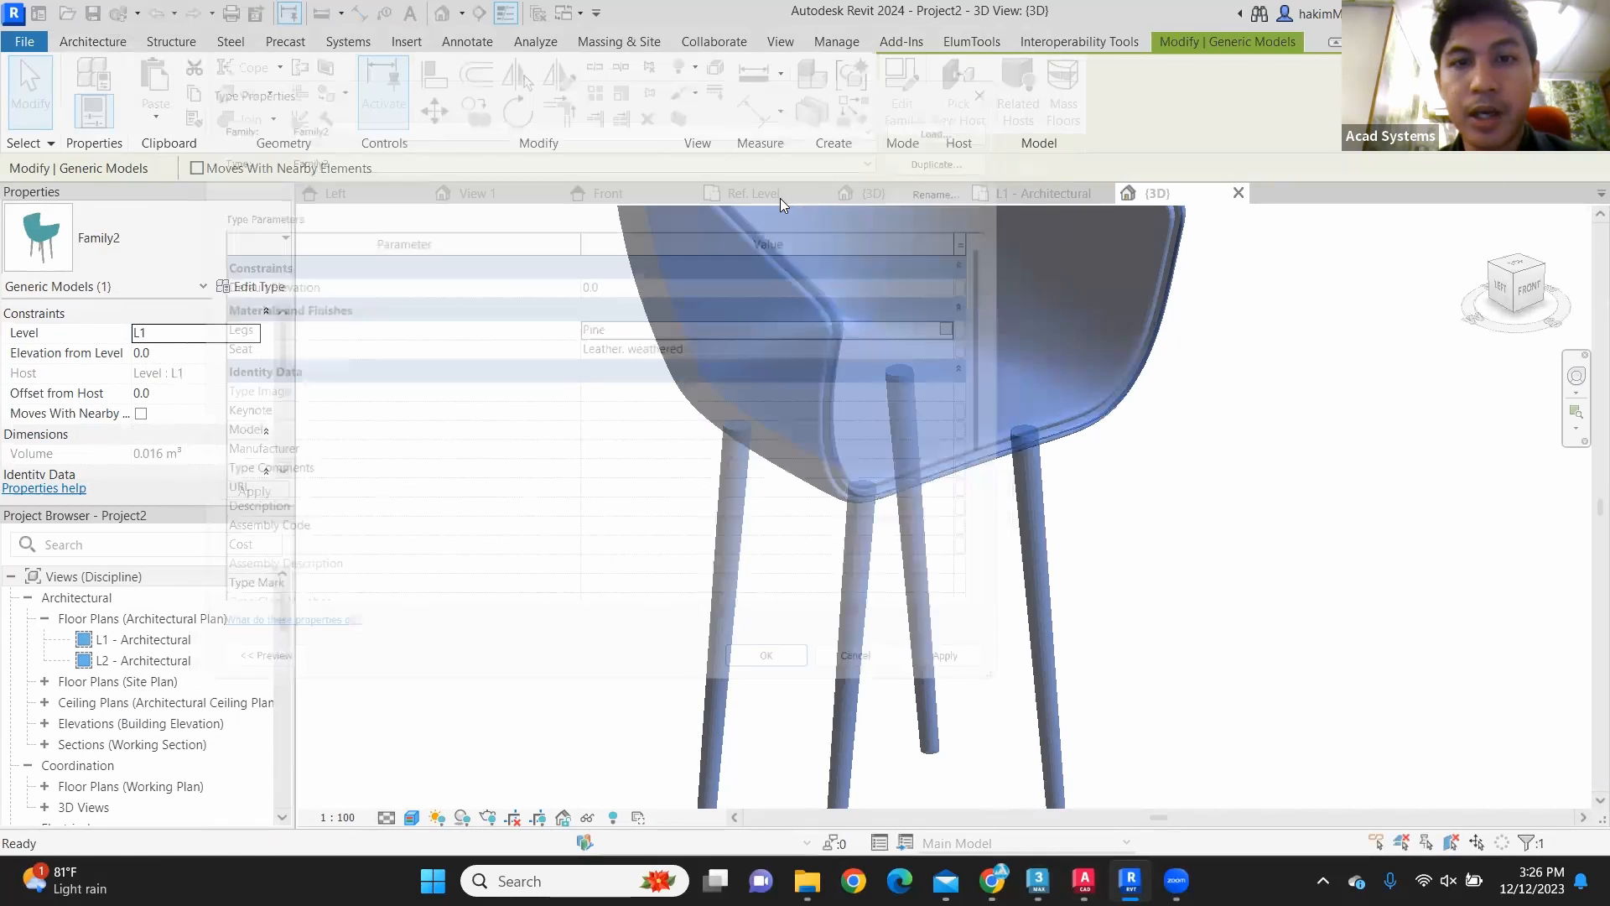
key("Escape")
Step: Check the type properties of the imported chair2.dwg symbol in the family's Ref. Level plan
left_click(780, 198)
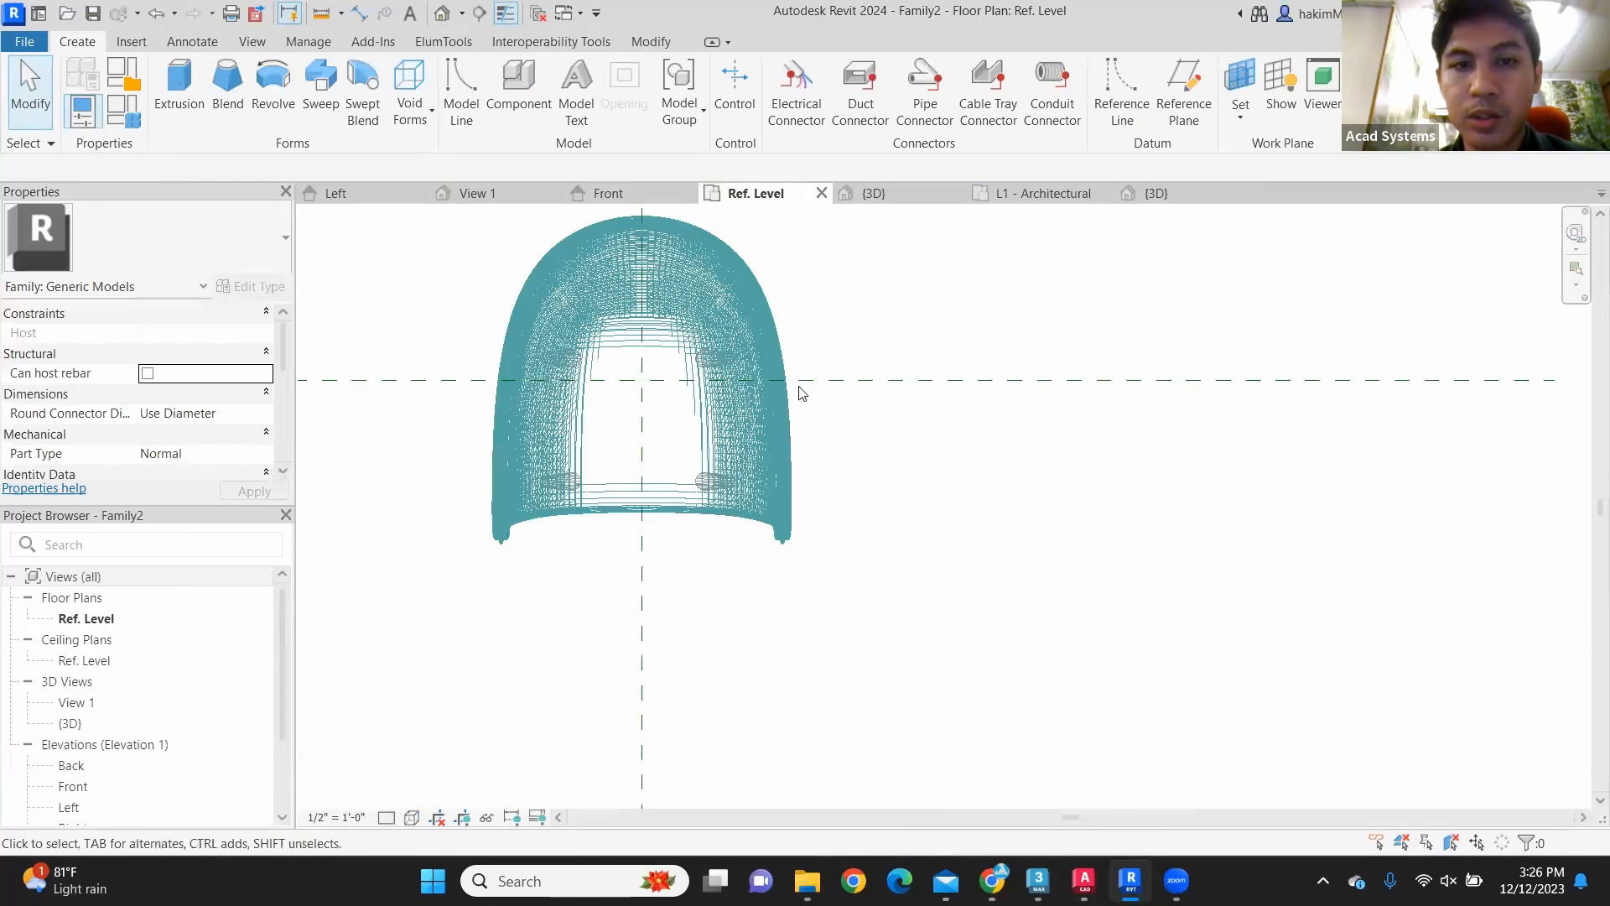
scroll(800, 457, "down", 2)
scroll(767, 391, "up", 1)
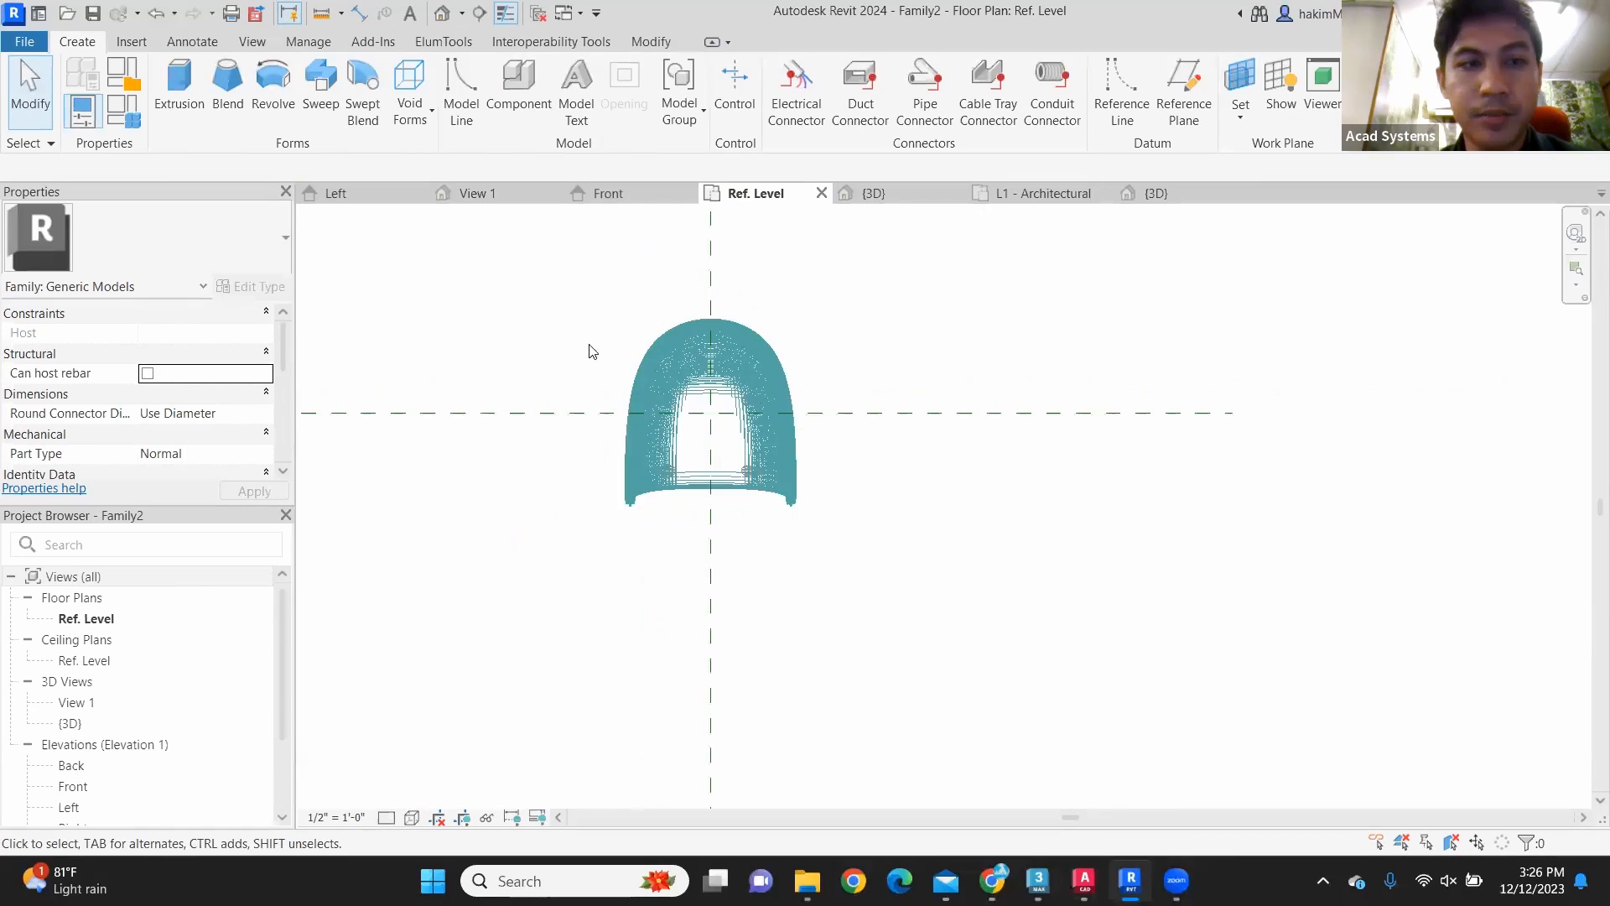
left_click(586, 346)
left_click(276, 288)
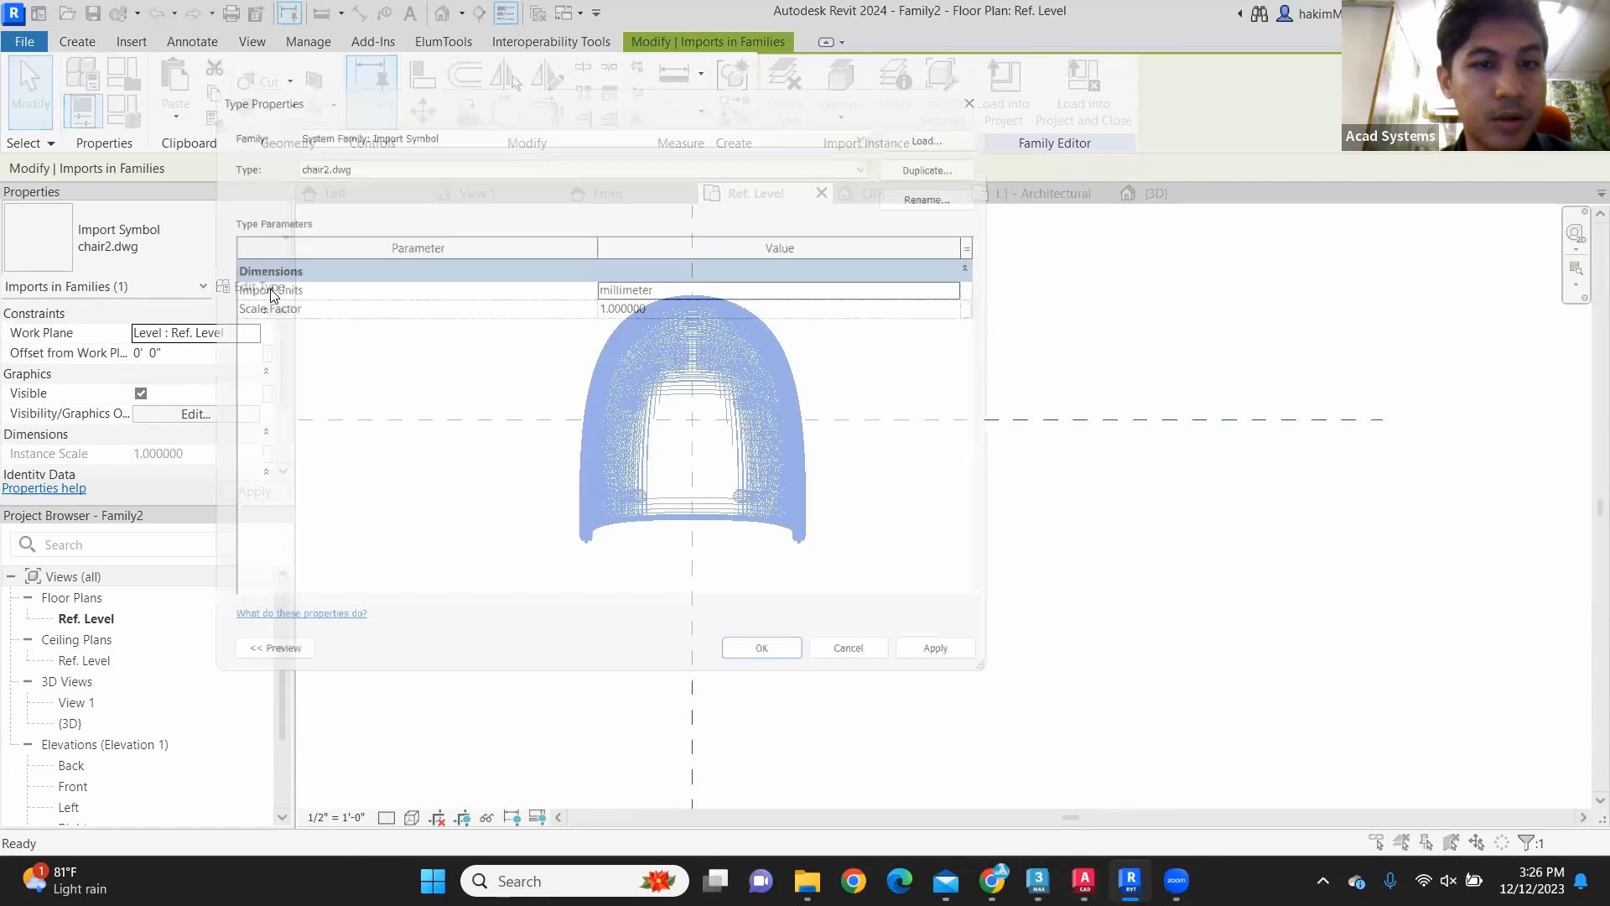
left_click(998, 83)
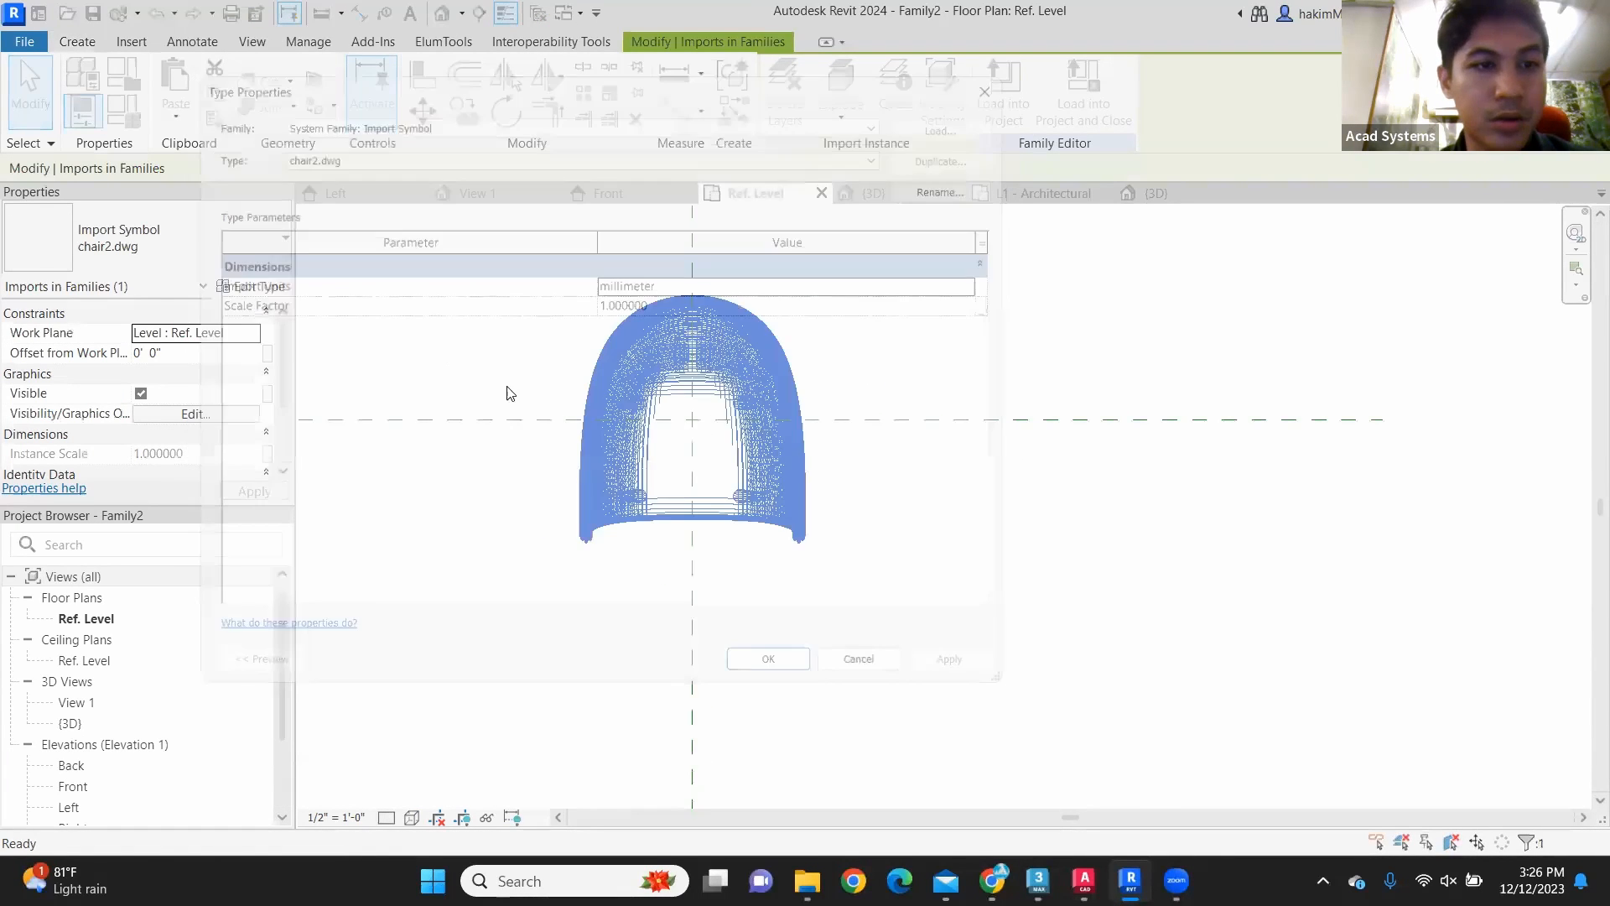
left_click(264, 288)
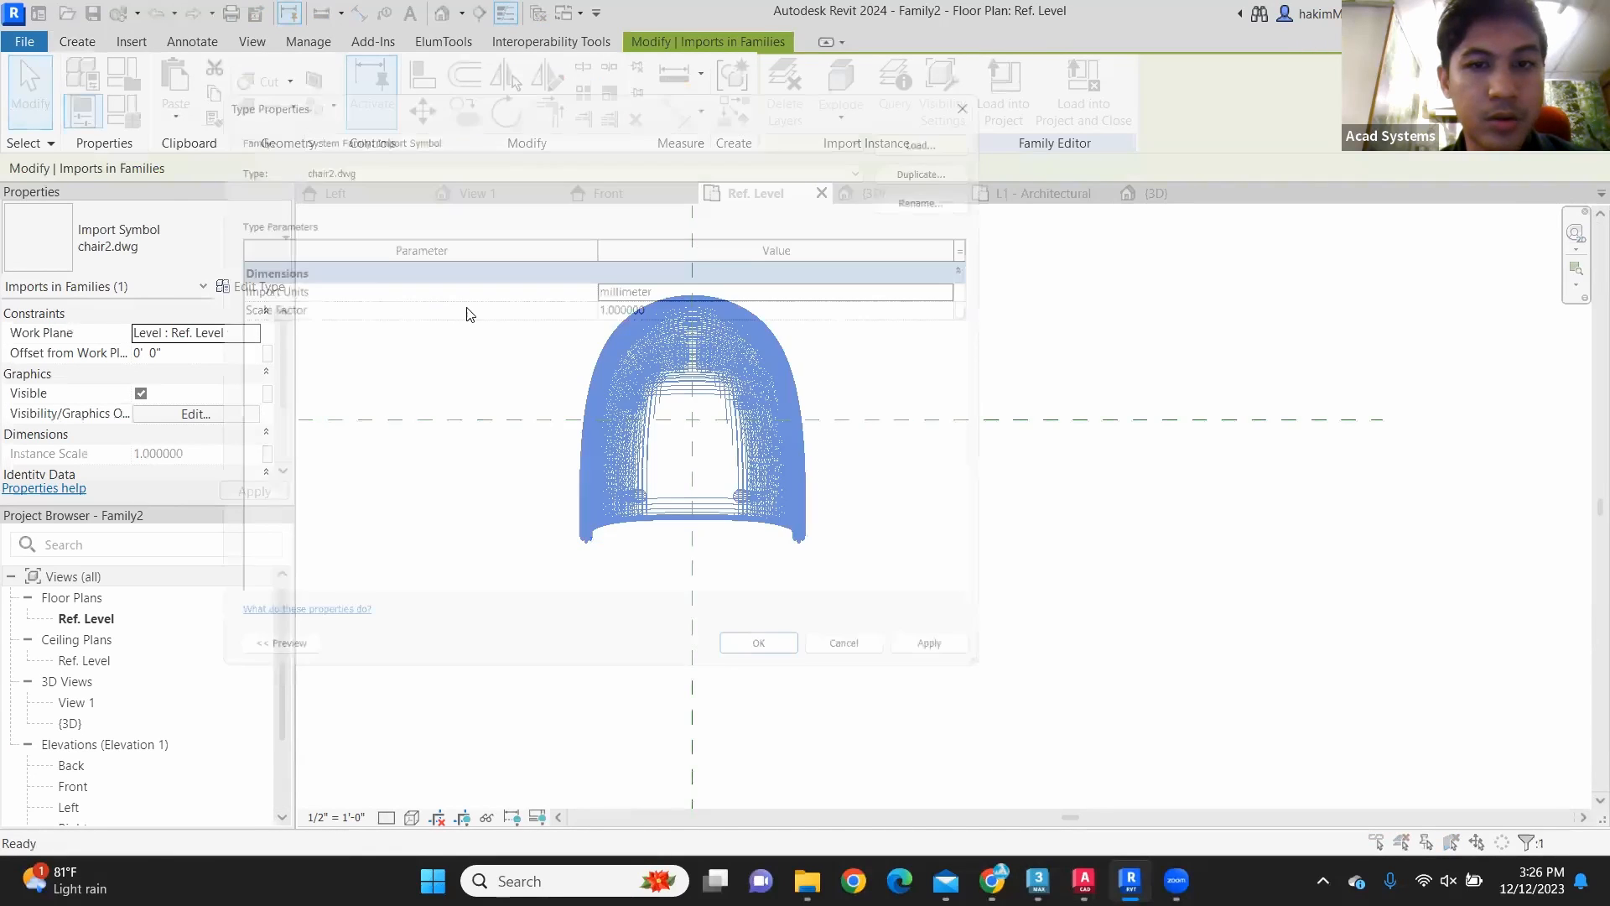
left_click(998, 78)
left_click(815, 409)
left_click(782, 460)
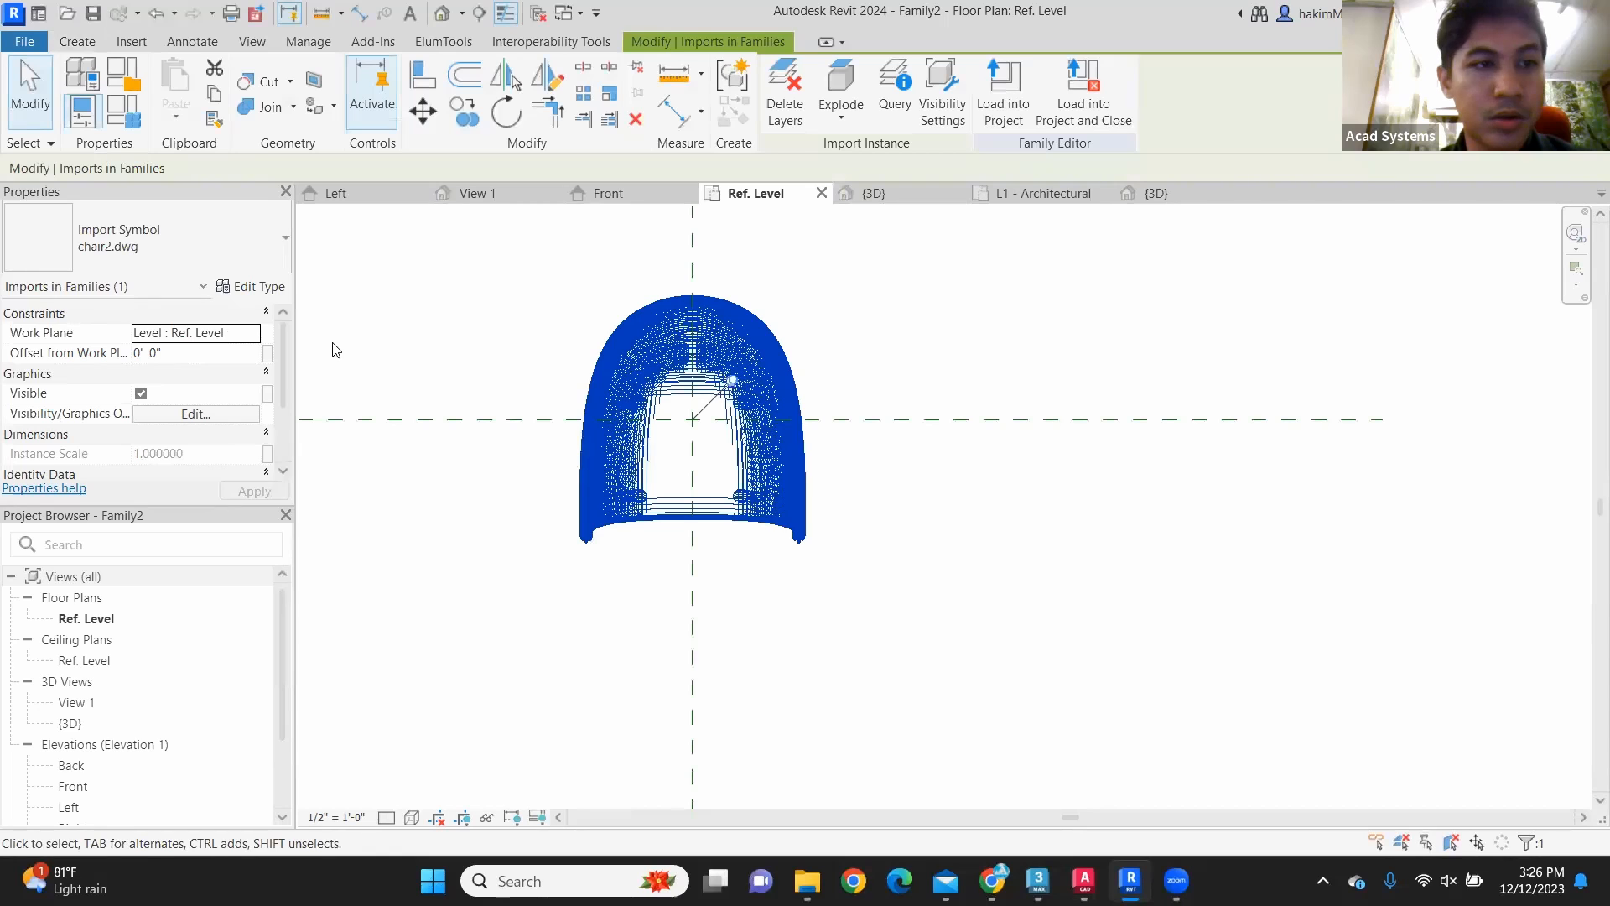
left_click(522, 269)
Step: In the family's 3D view, open the family types and assign the library material Leather, weathered to the Legs parameter
left_click(853, 193)
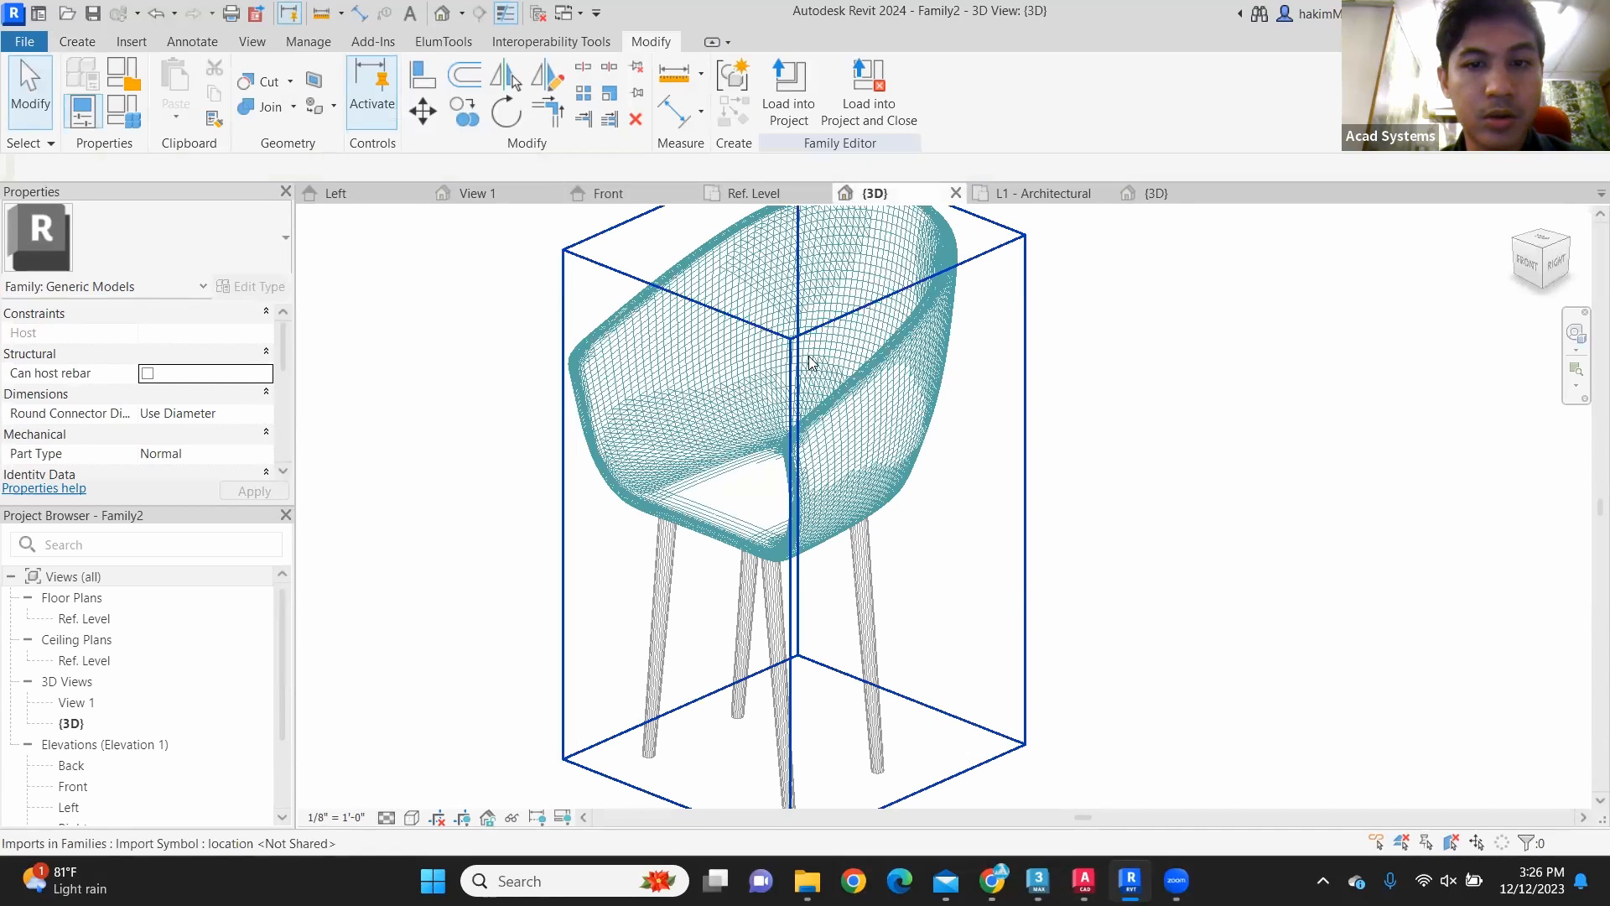
left_click(122, 126)
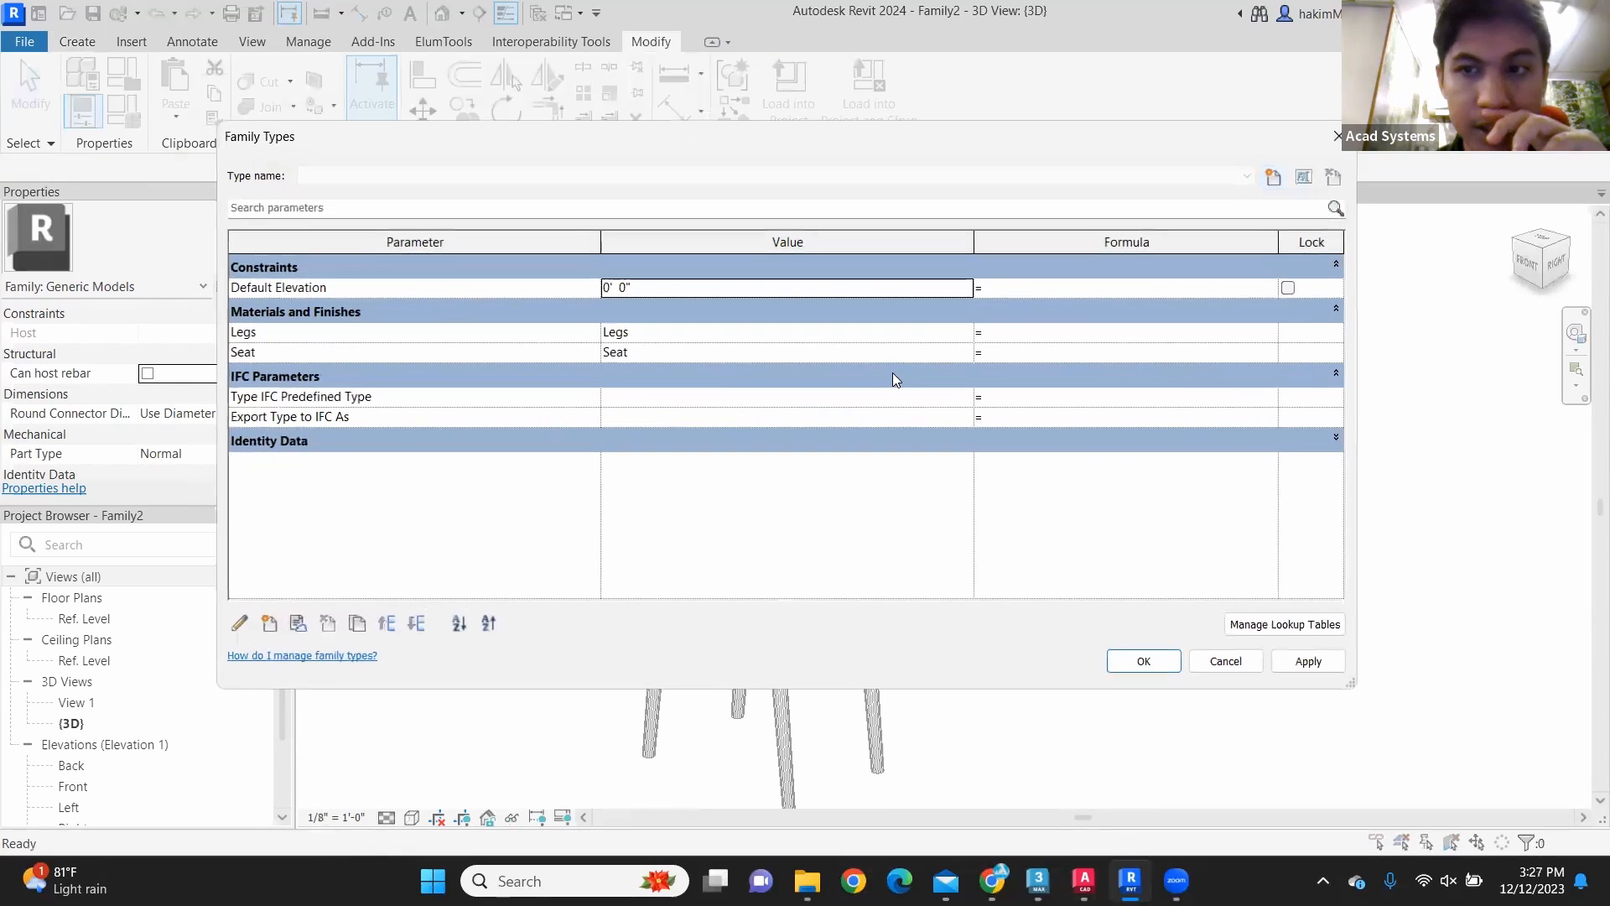
left_click(964, 339)
left_click(964, 338)
scroll(297, 263, "down", 4)
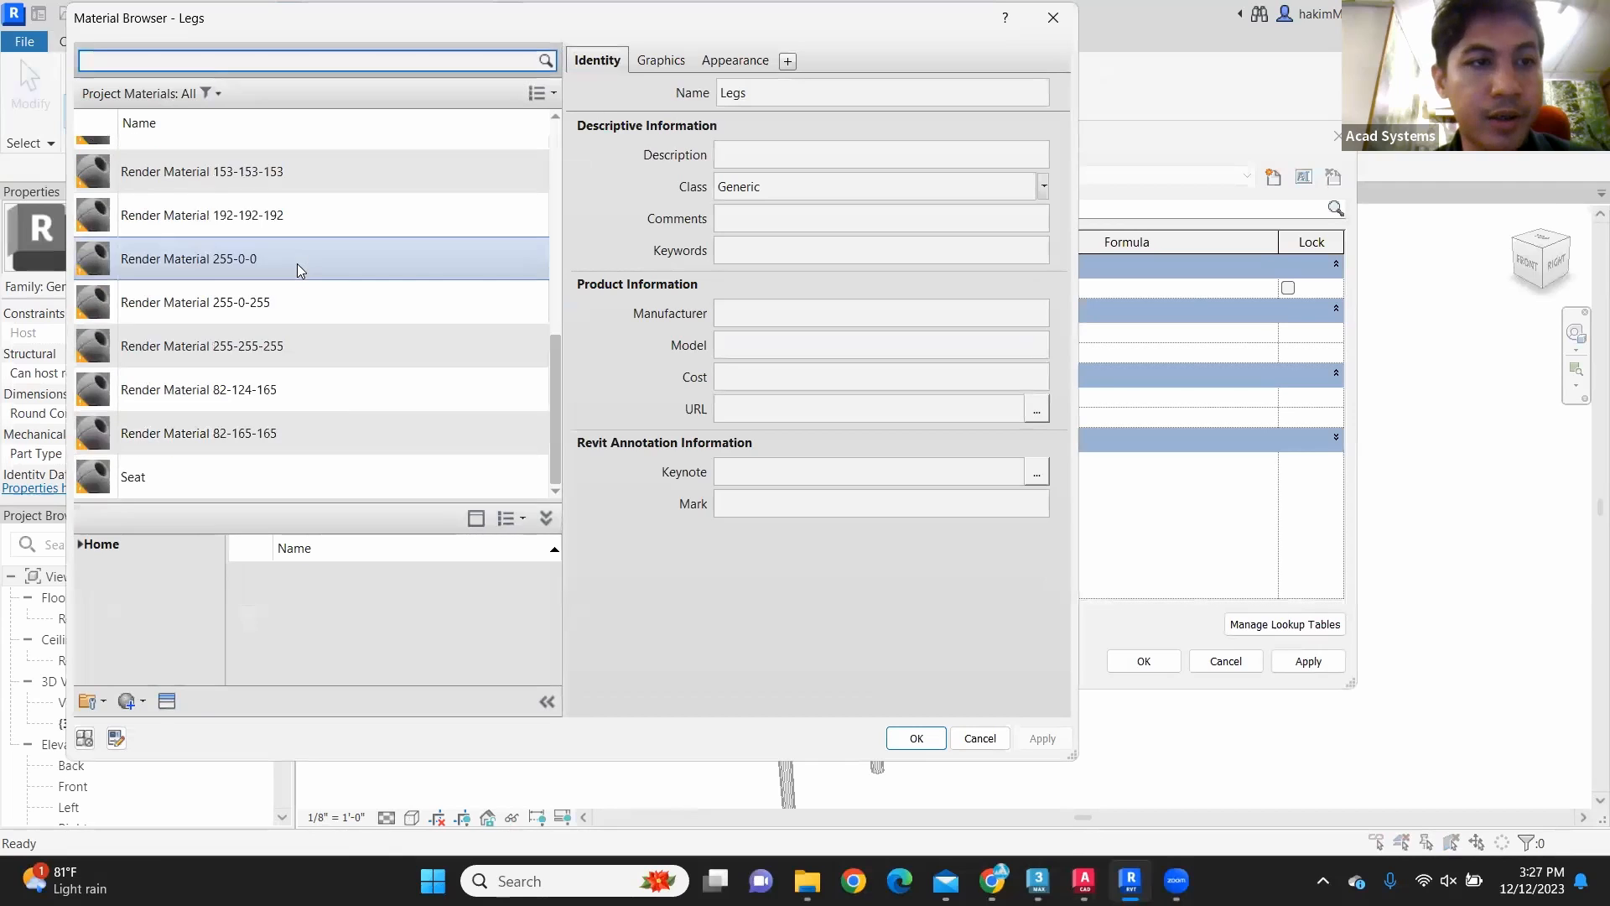
scroll(342, 404, "up", 5)
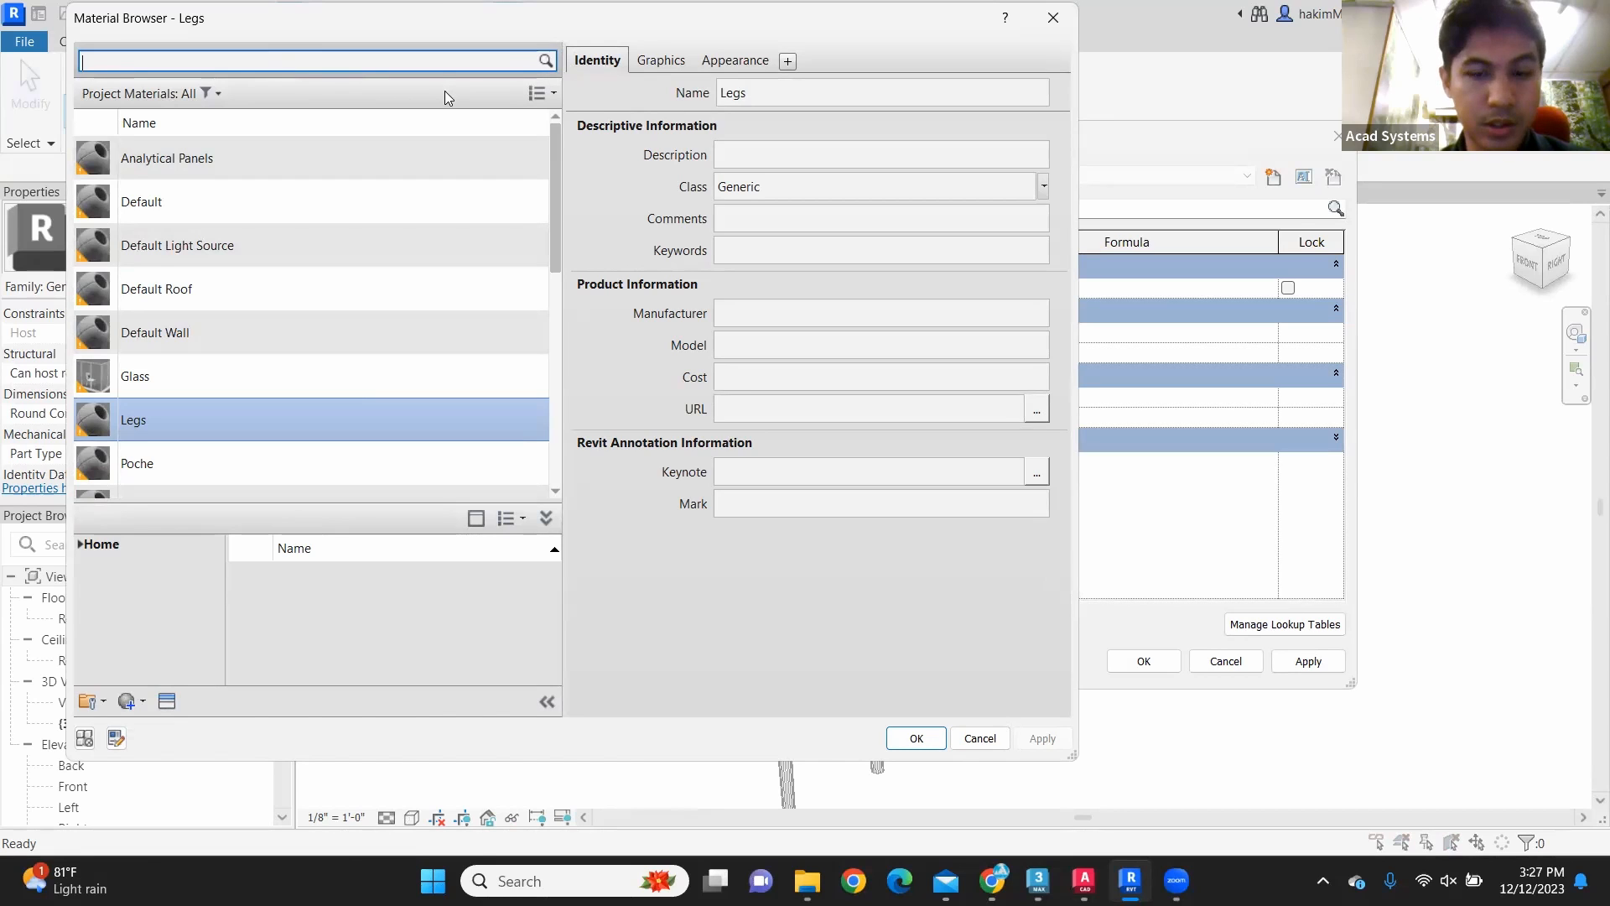
type("r")
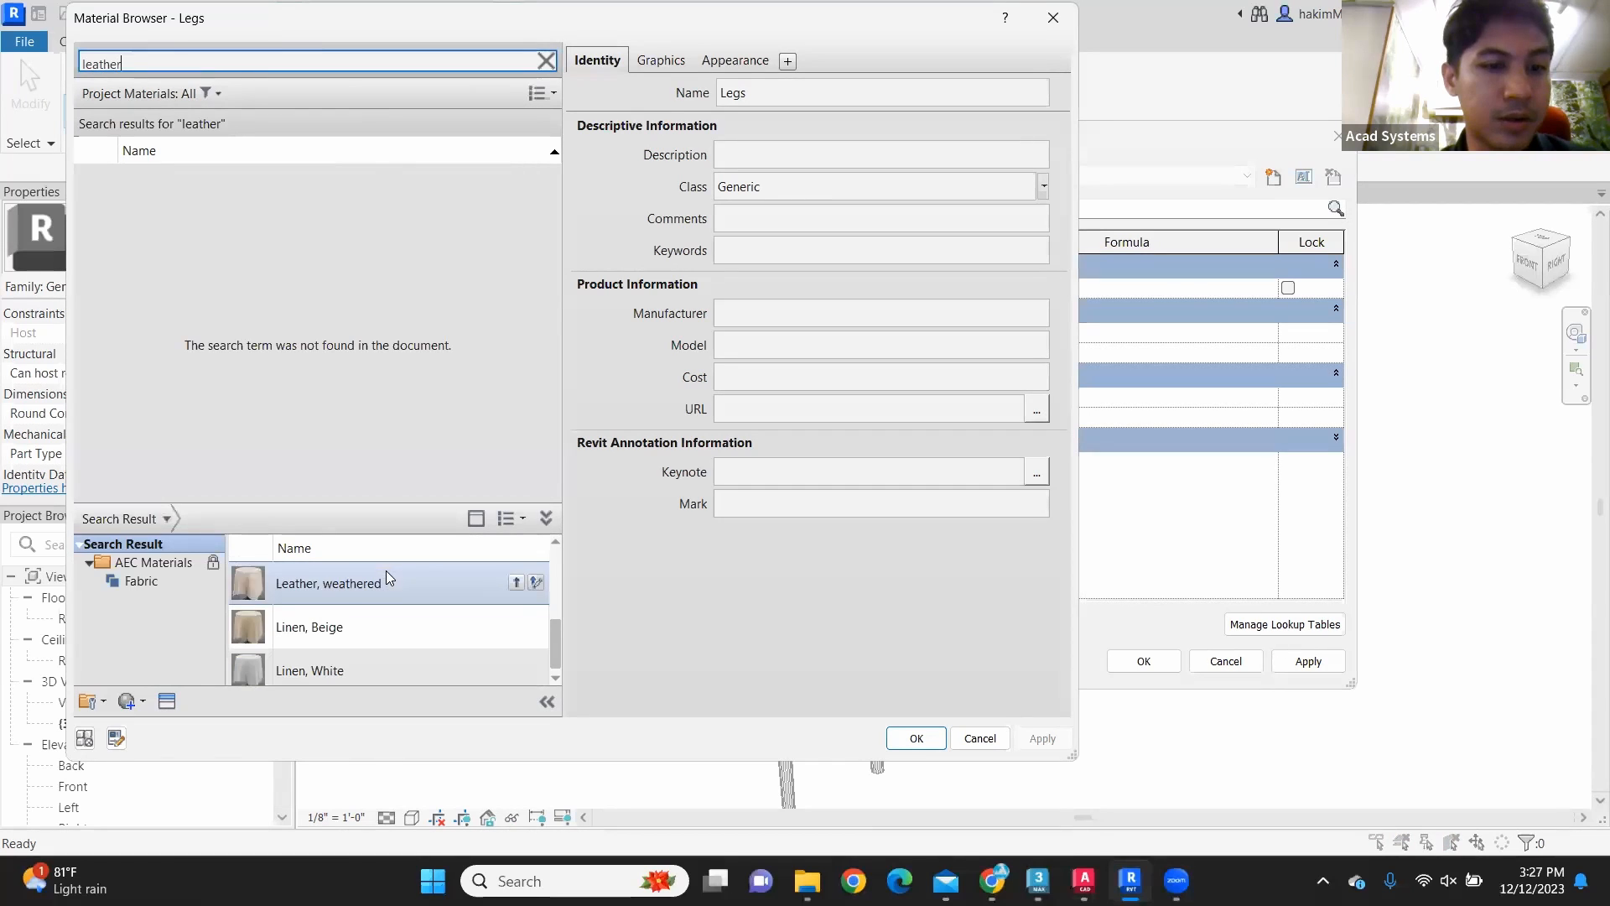
left_click(523, 580)
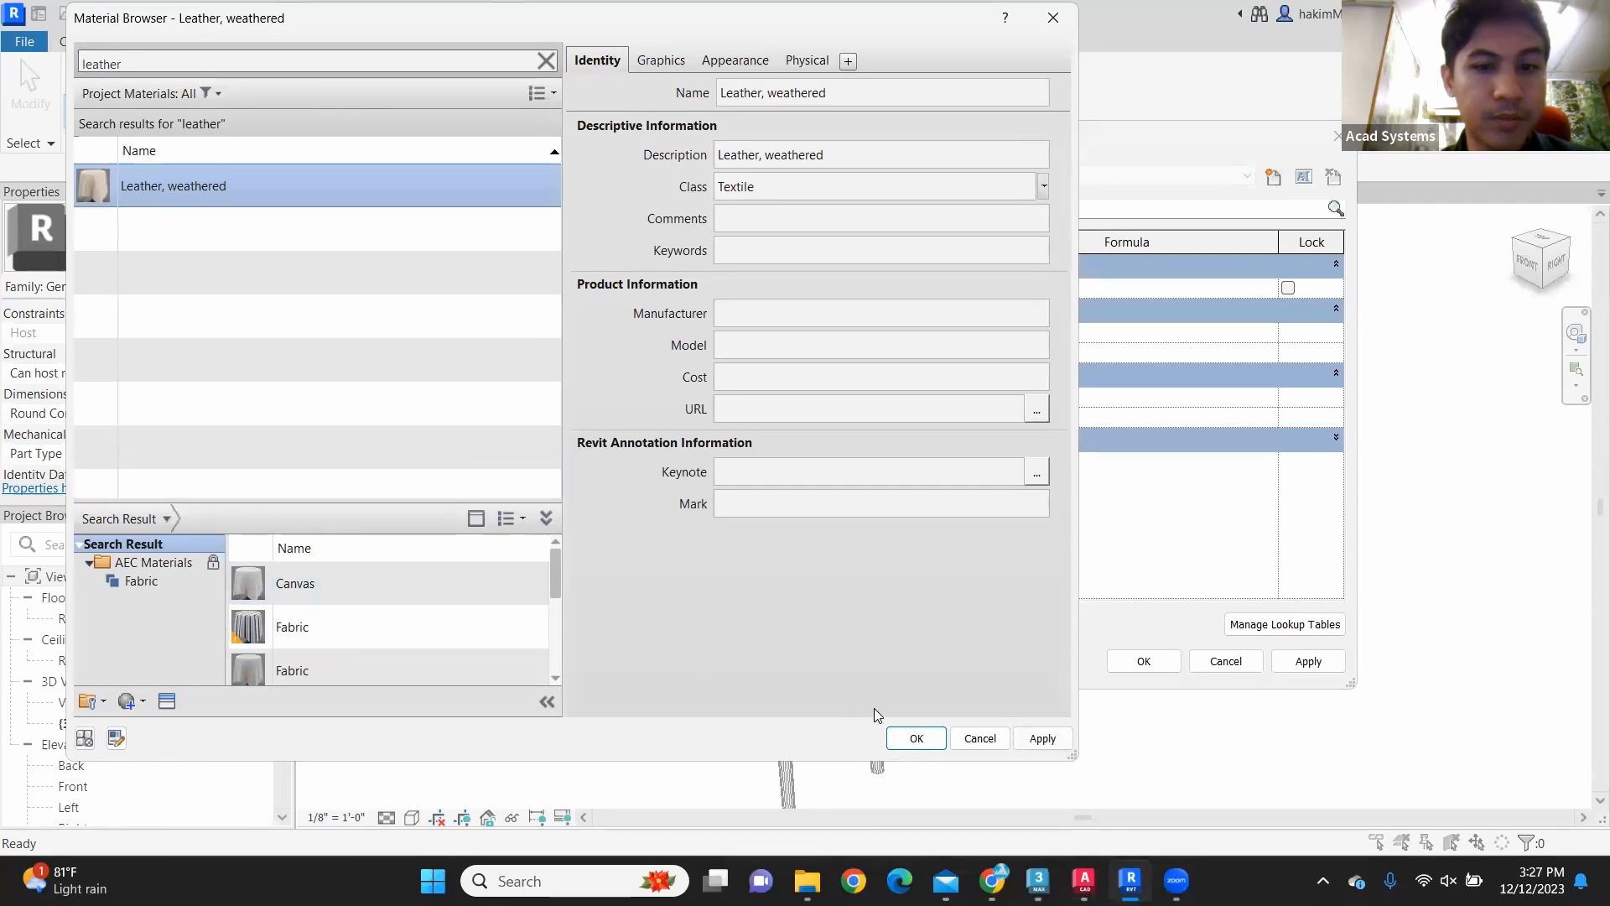
left_click(917, 738)
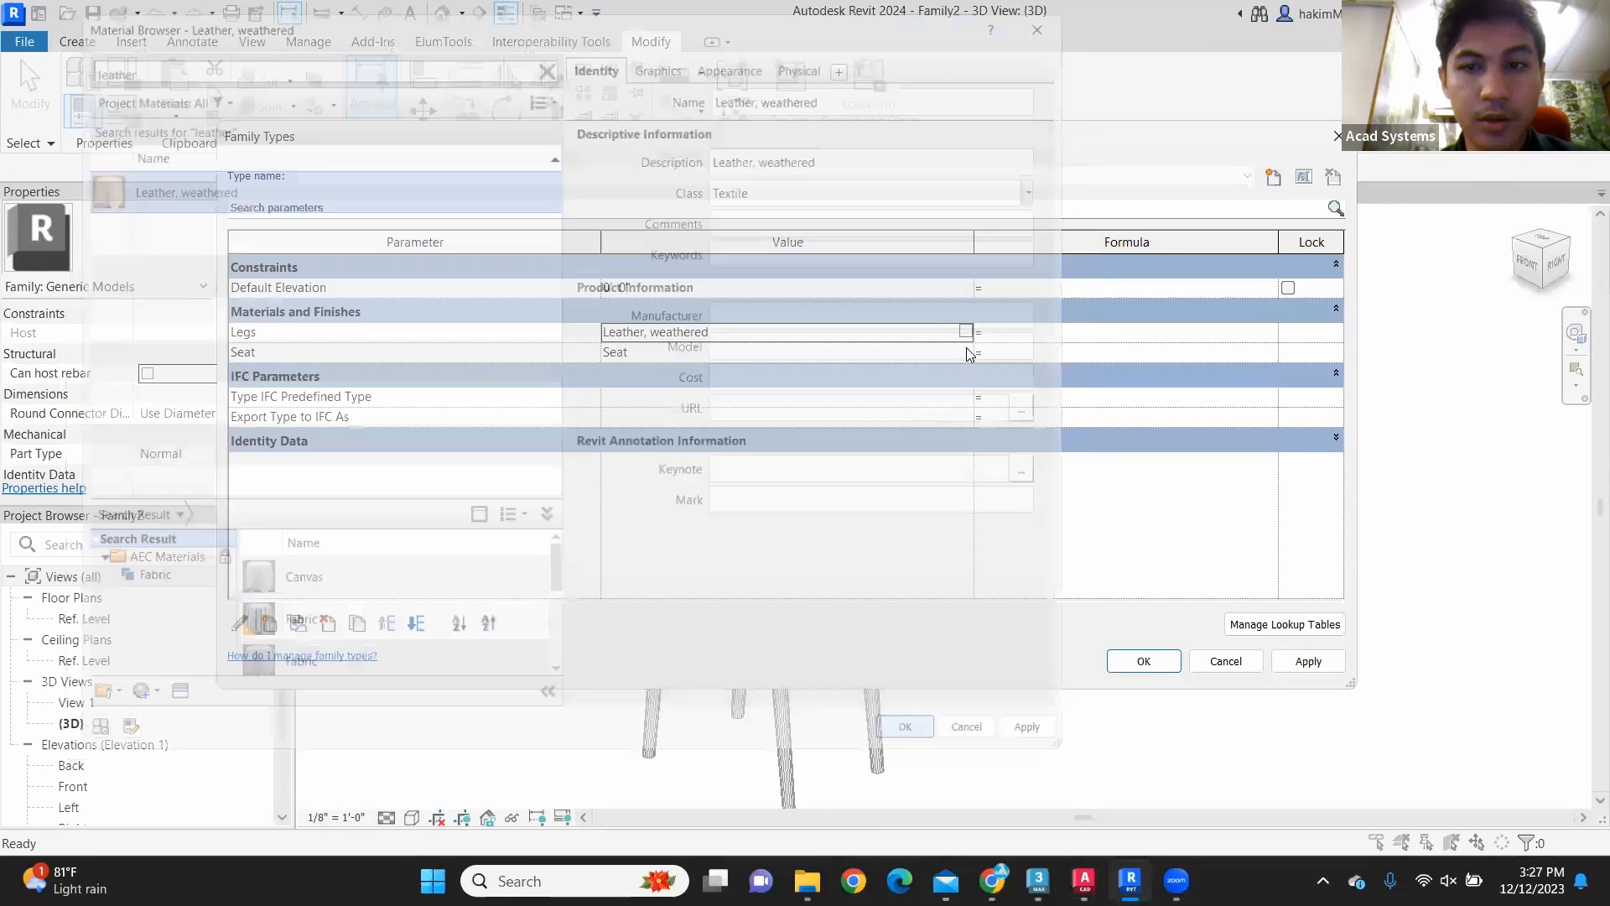
Step: Change the Legs material parameter to Pine, adding that material from the AEC Materials library
left_click(965, 351)
left_click(964, 351)
left_click(1051, 14)
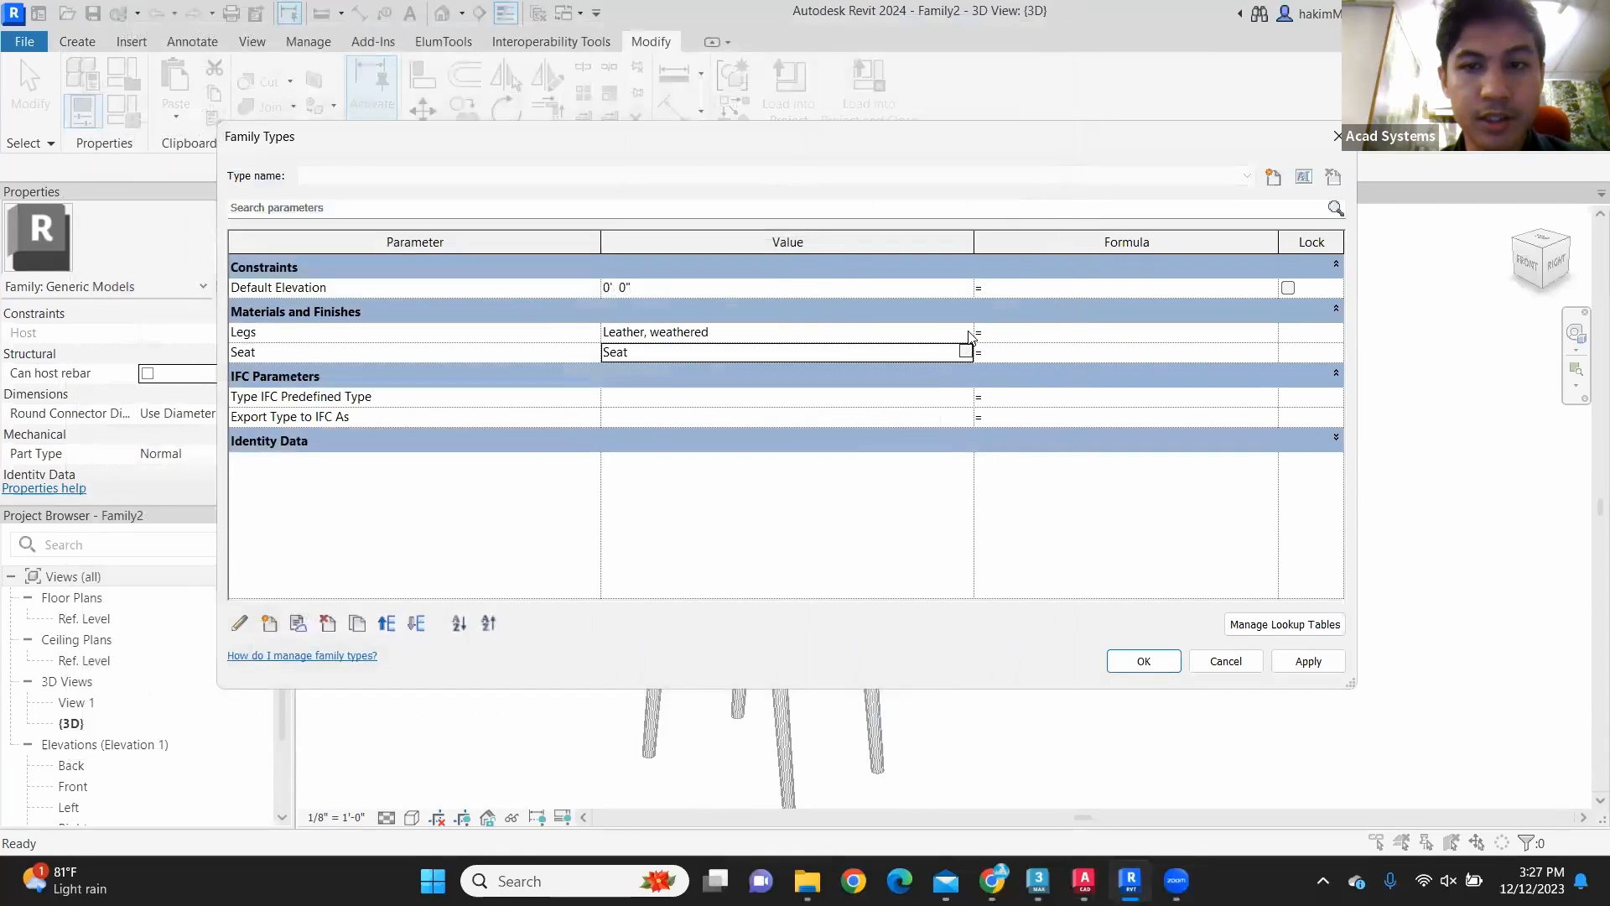
left_click(971, 335)
left_click(971, 335)
type("pine")
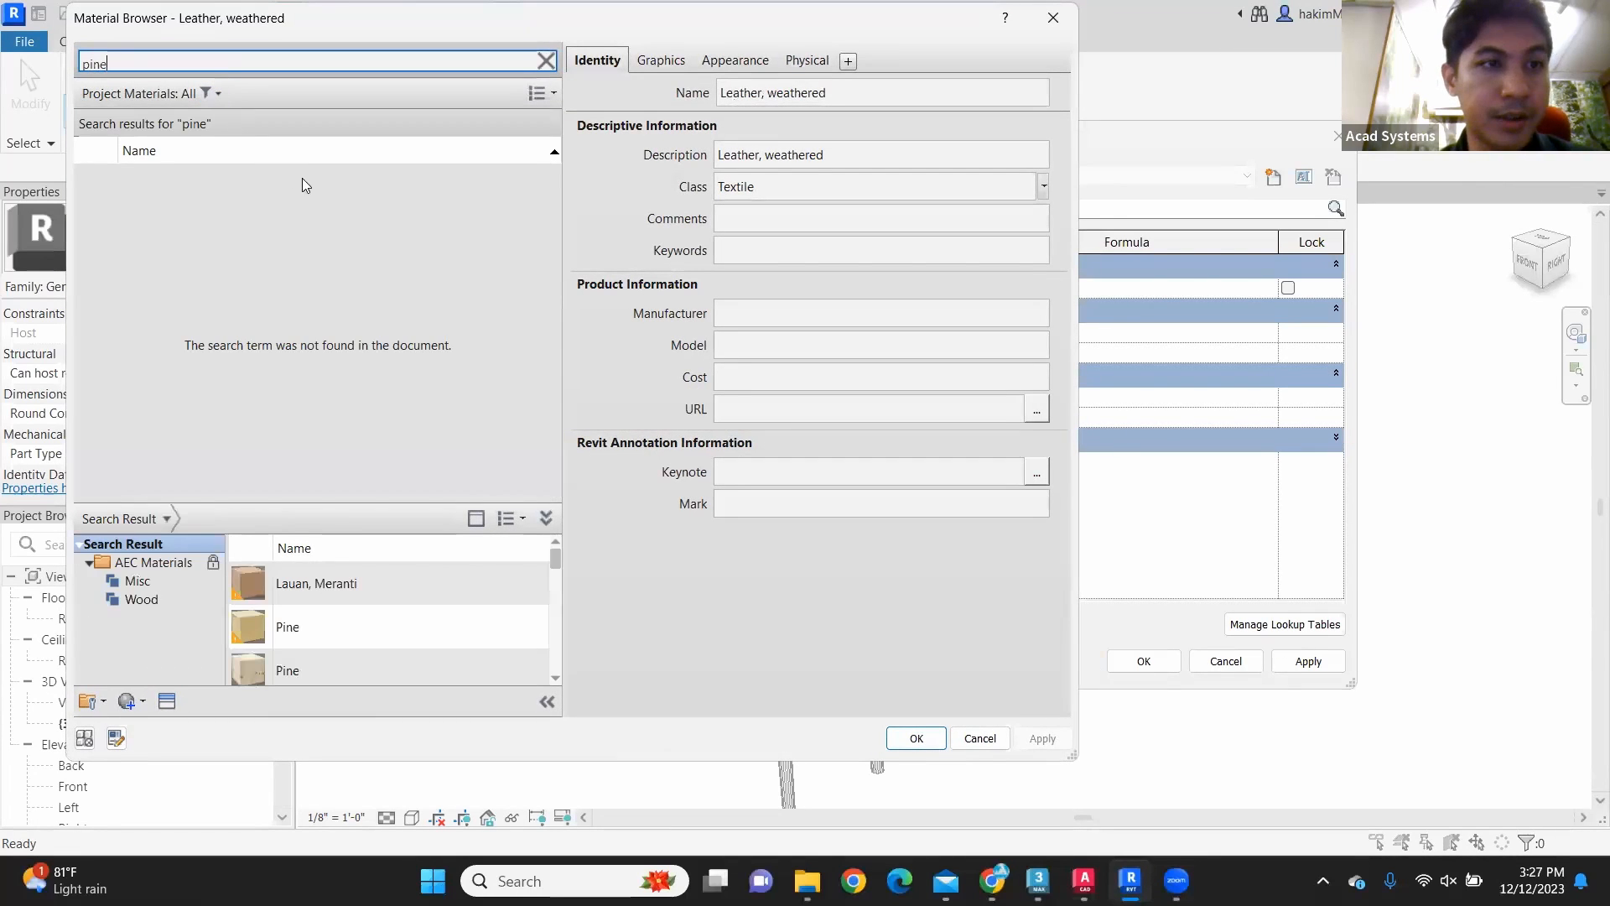
left_click(517, 626)
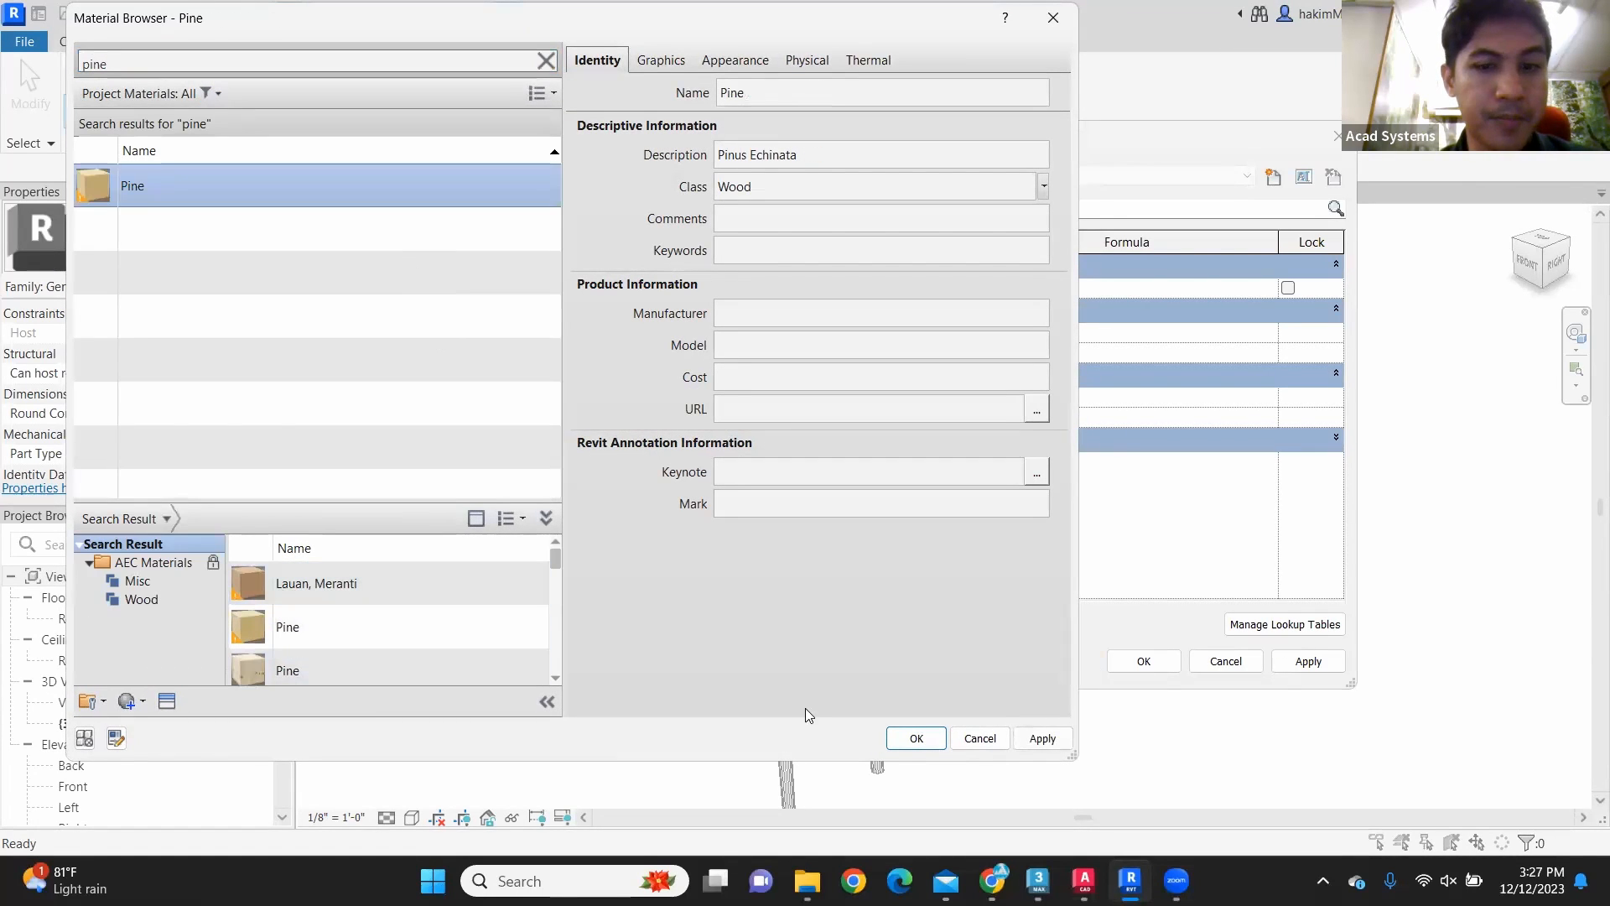
key("Return")
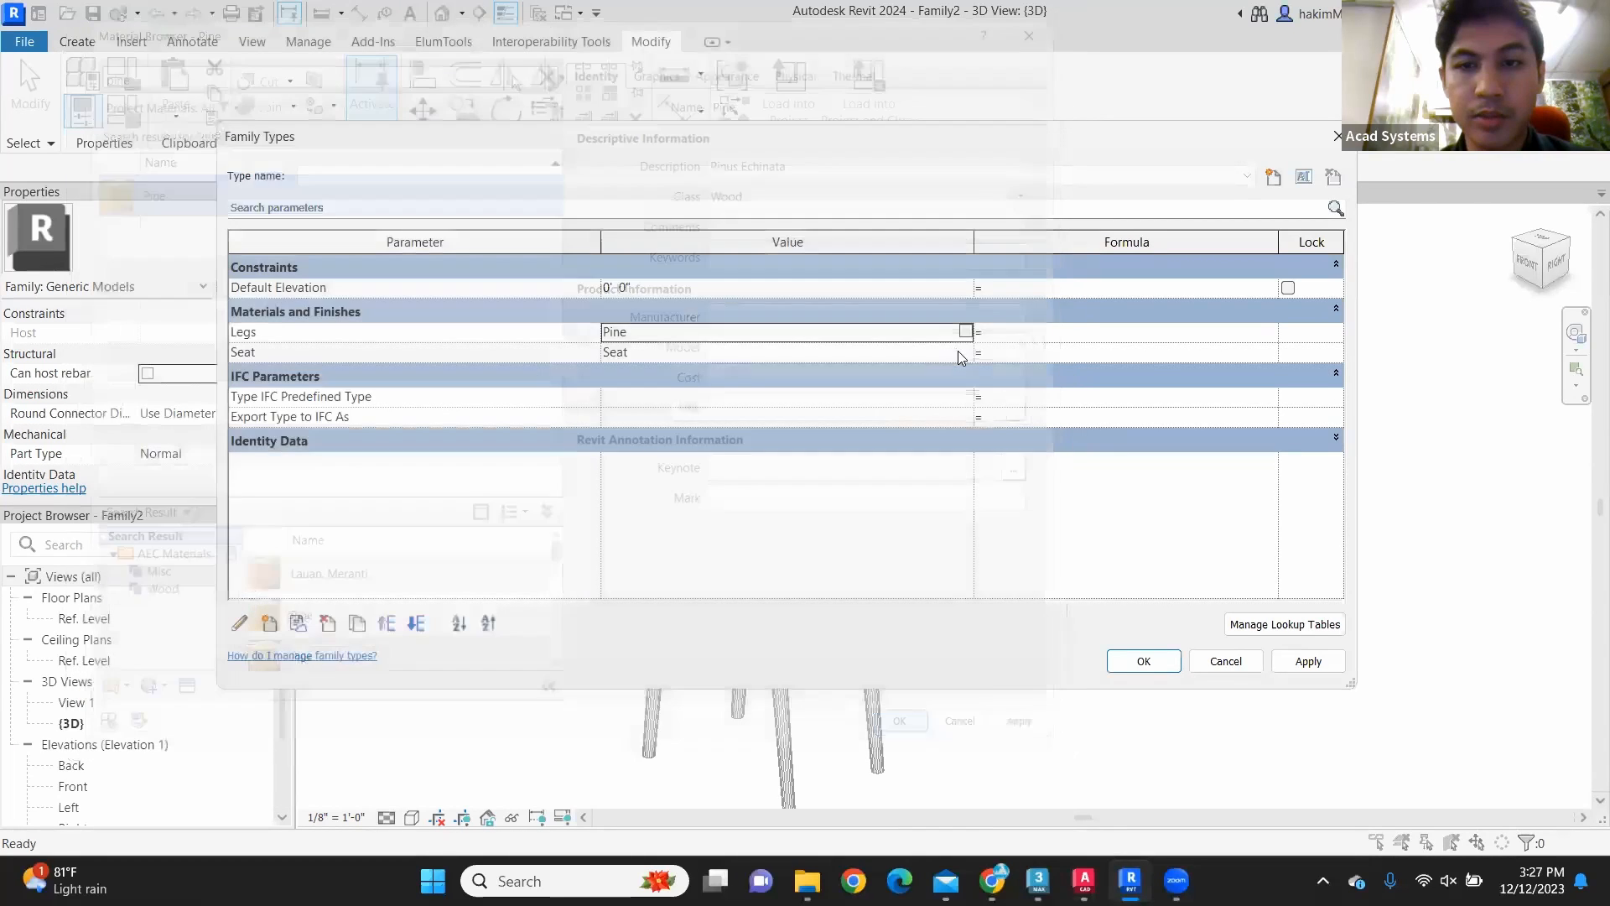
Step: Set the Seat material parameter to Leather, weathered and accept the family type changes
left_click(961, 353)
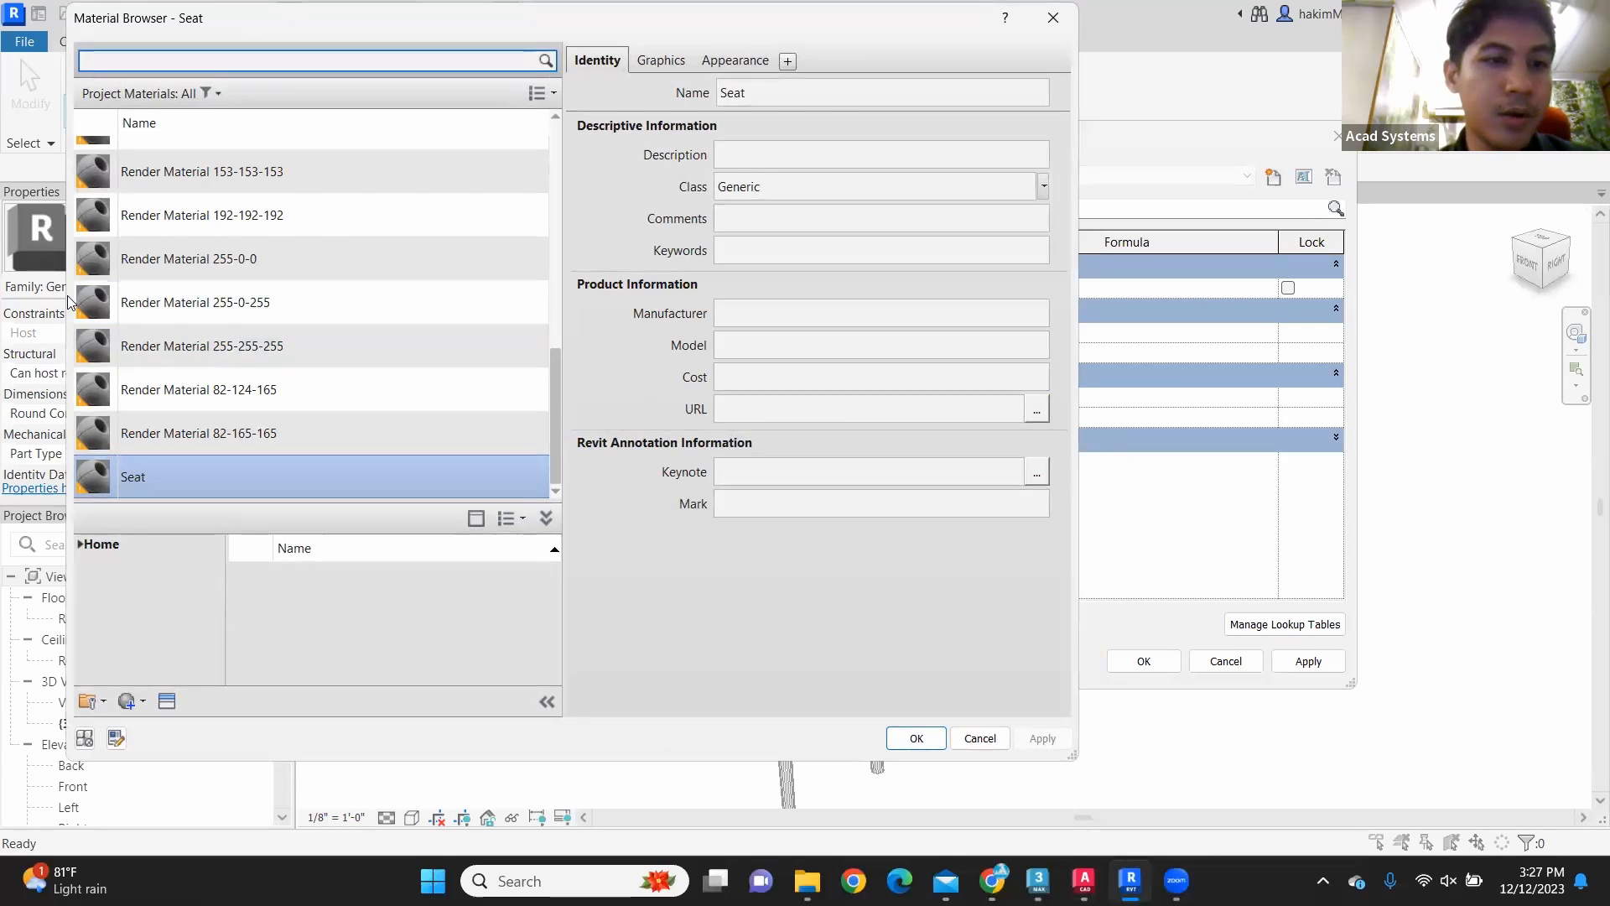
scroll(263, 344, "up", 3)
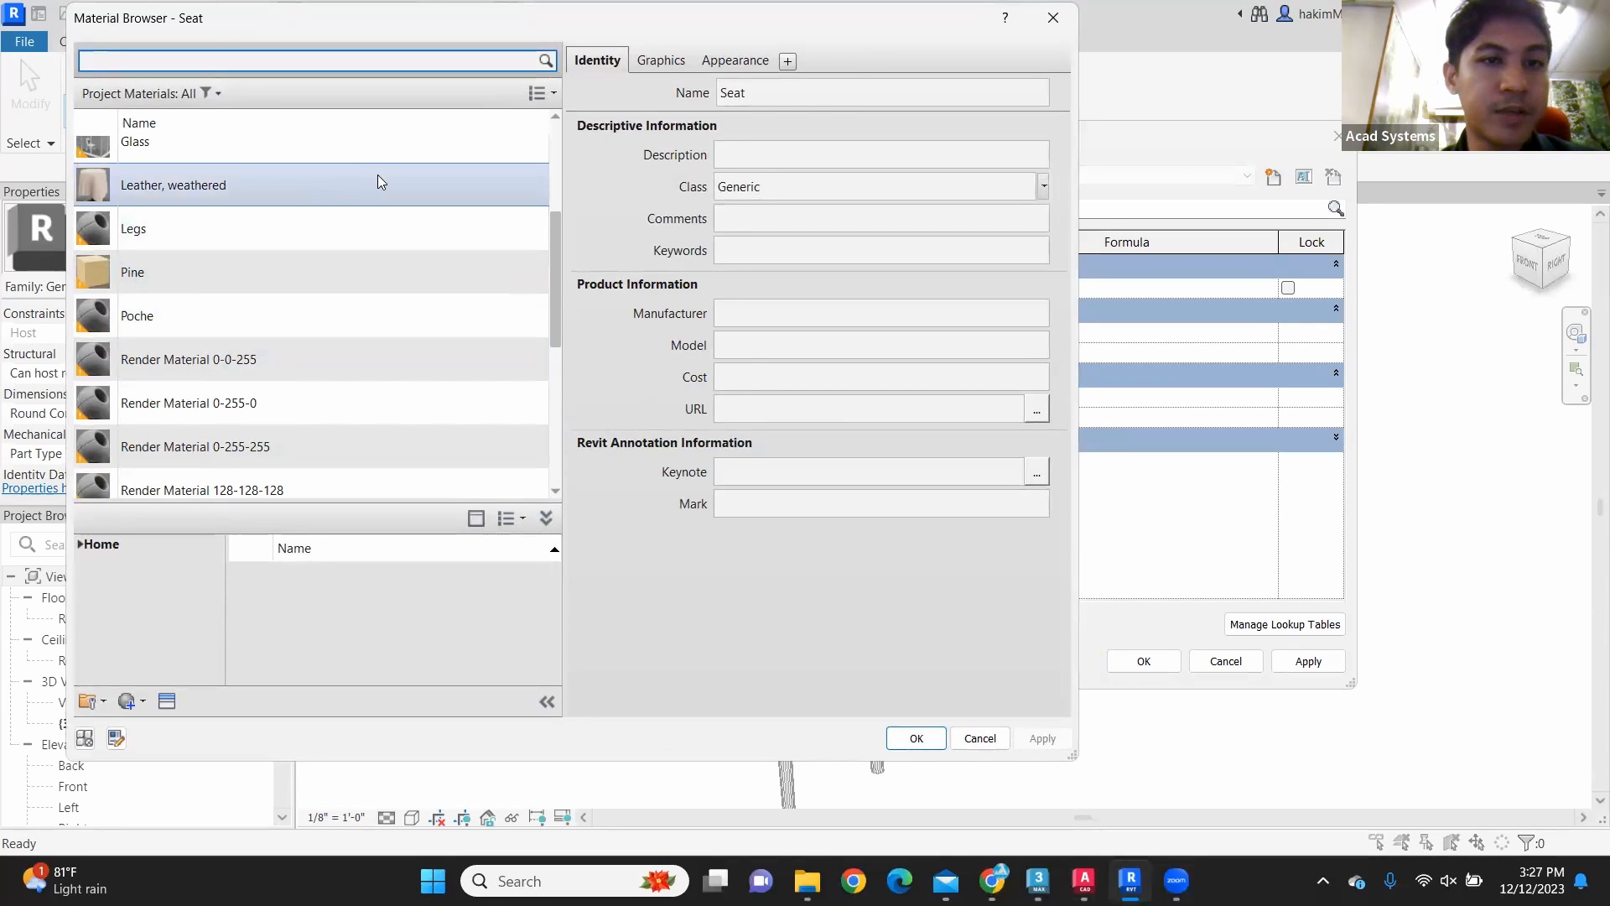
left_click(157, 185)
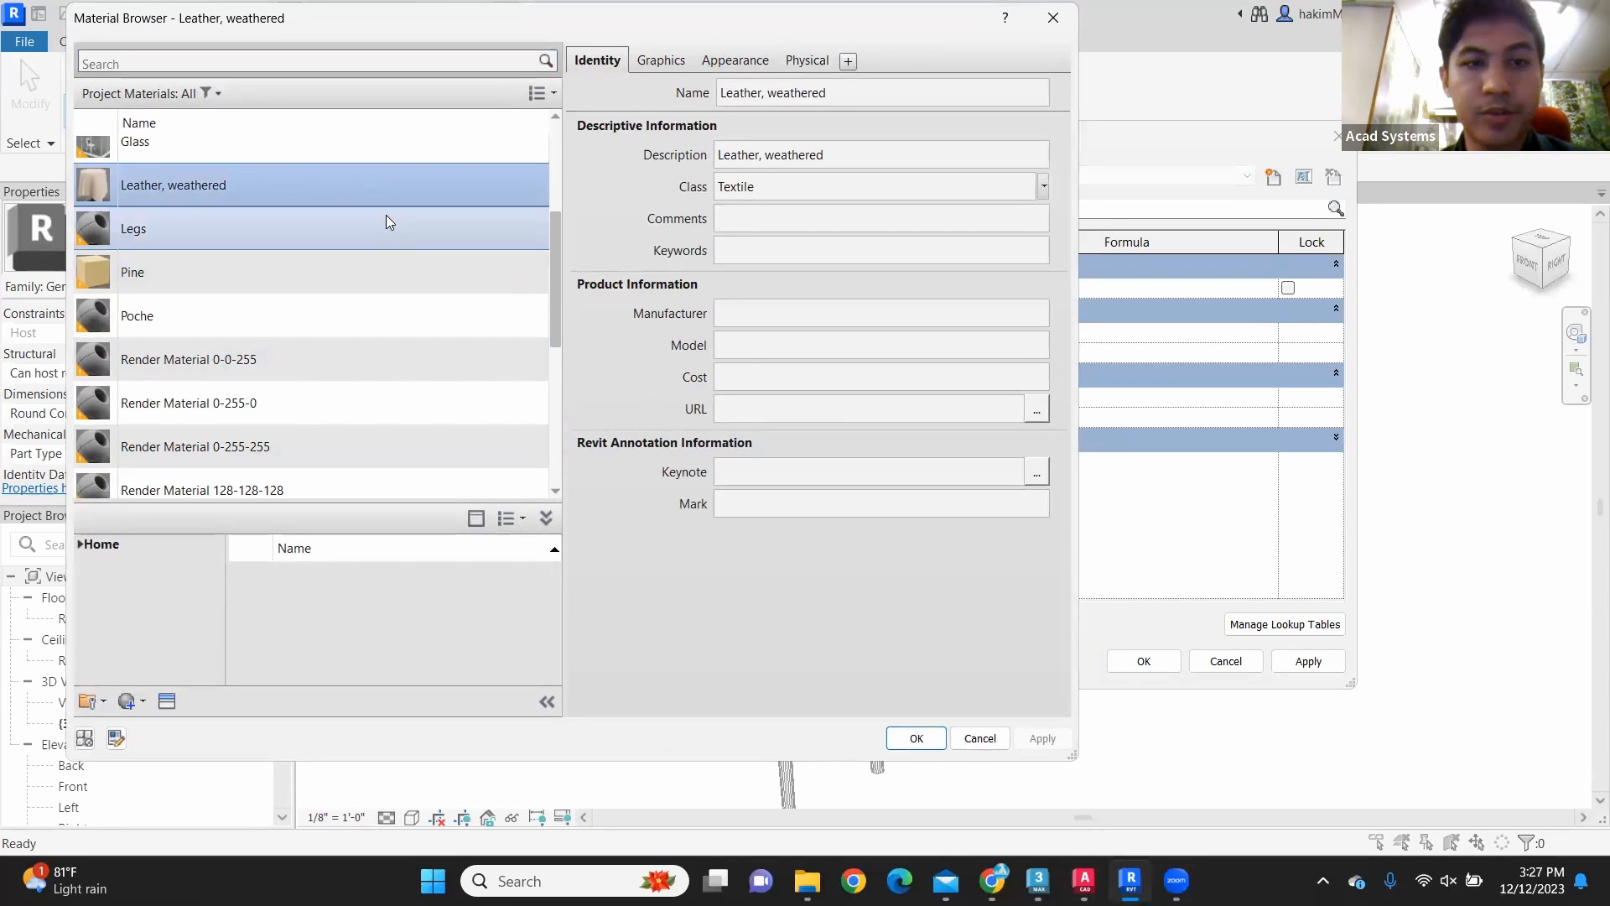
left_click(915, 738)
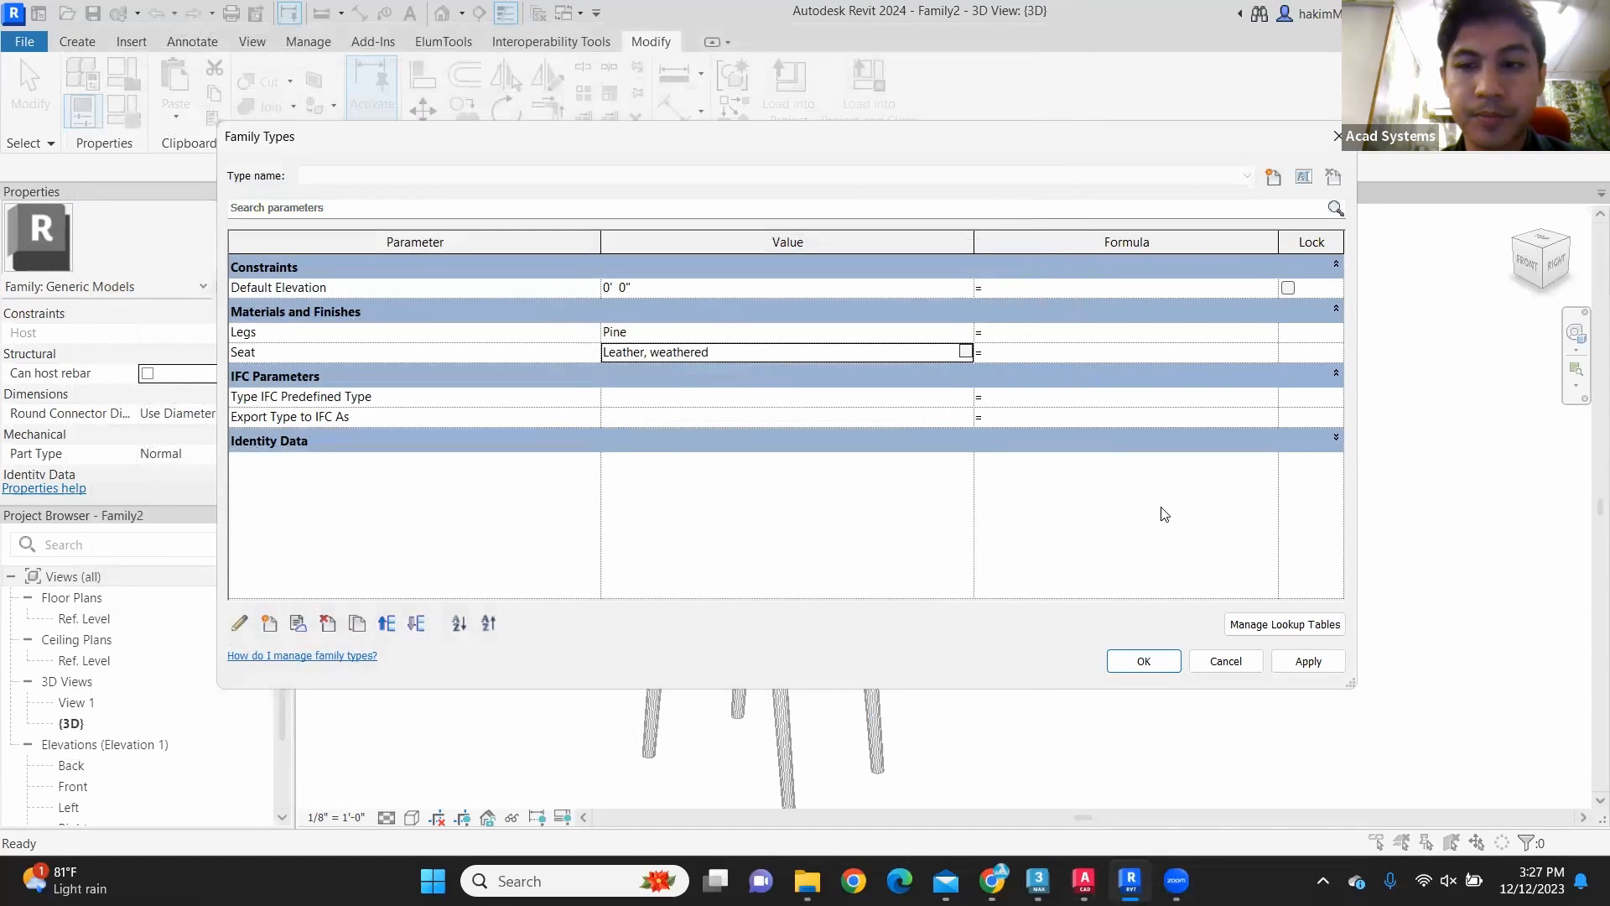
left_click(1175, 663)
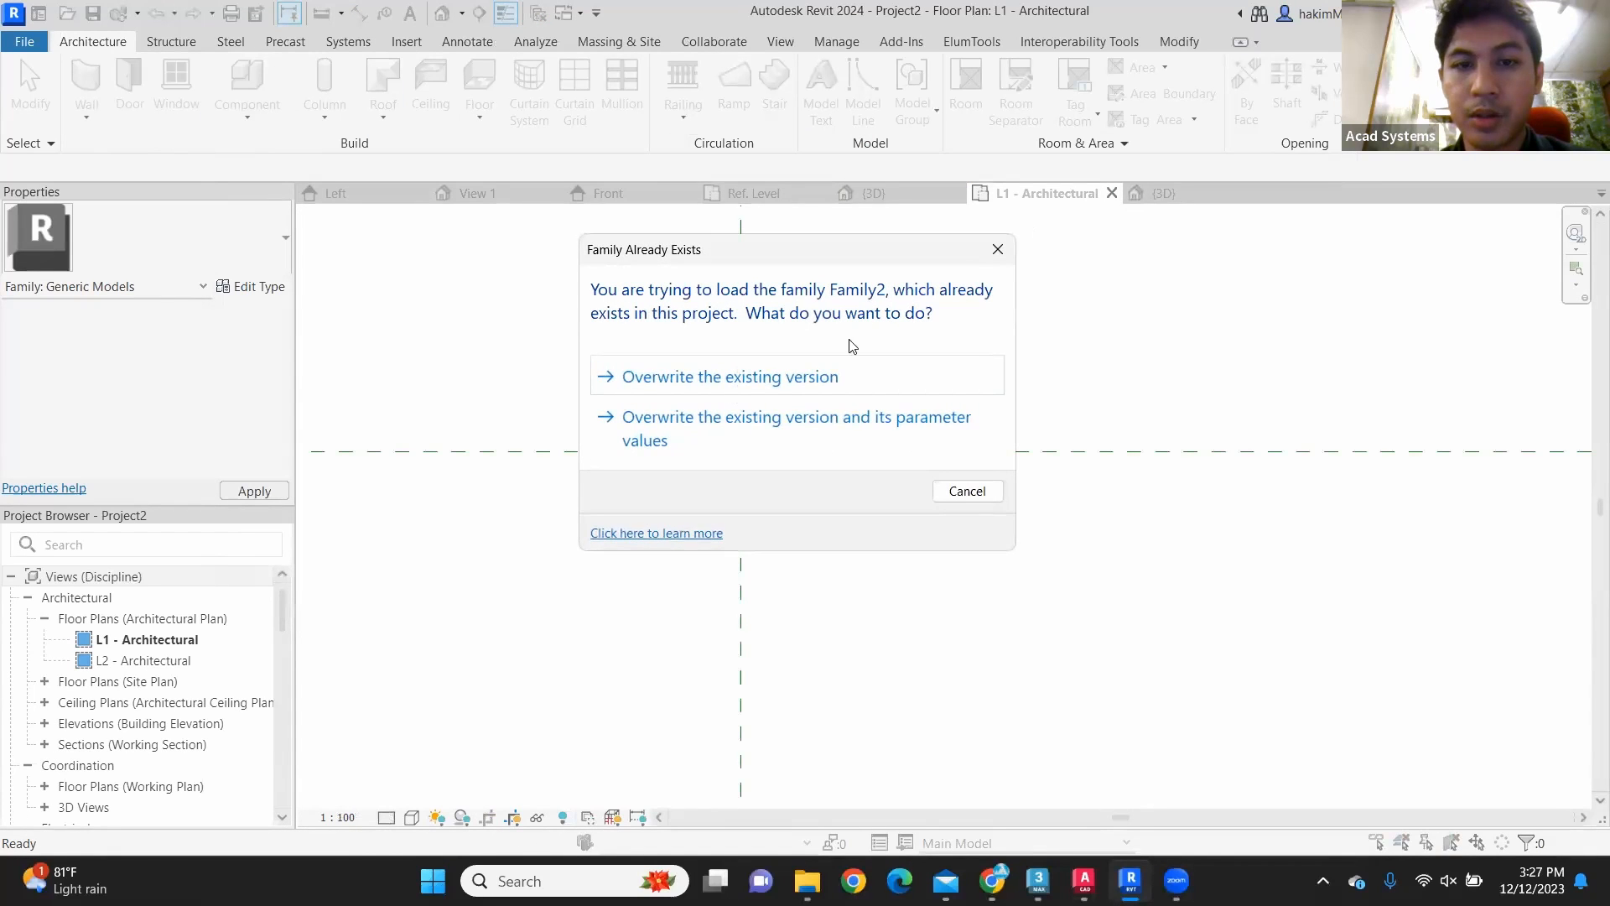
Step: In the project's 3D view, check the chair's type properties and inspect the material assigned to its Legs parameter
left_click(852, 375)
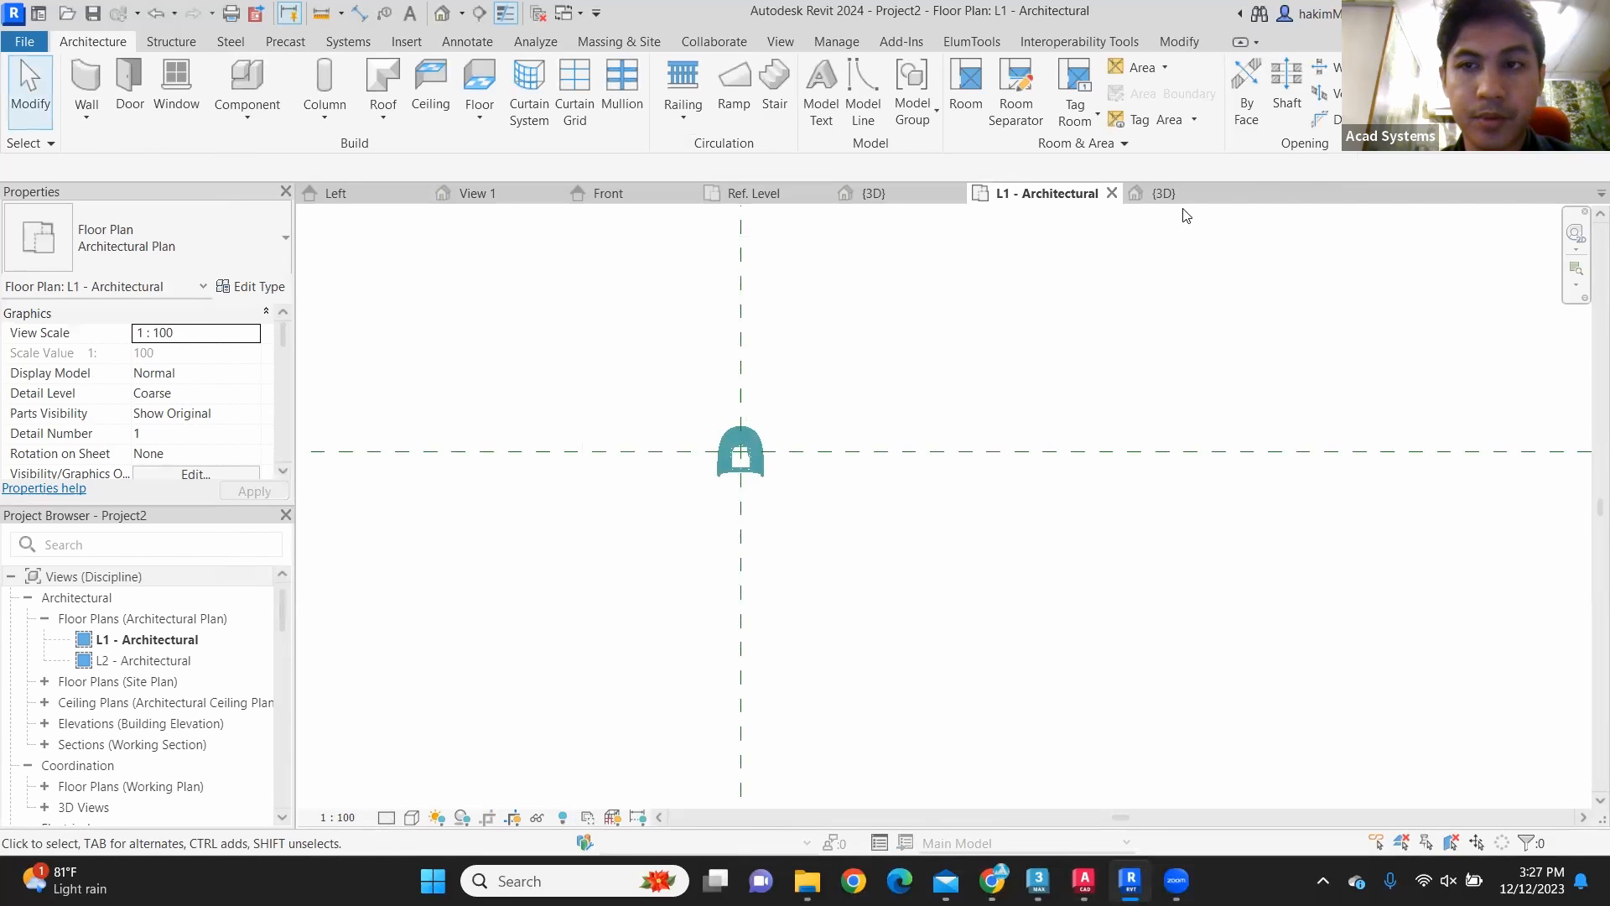
left_click(1173, 196)
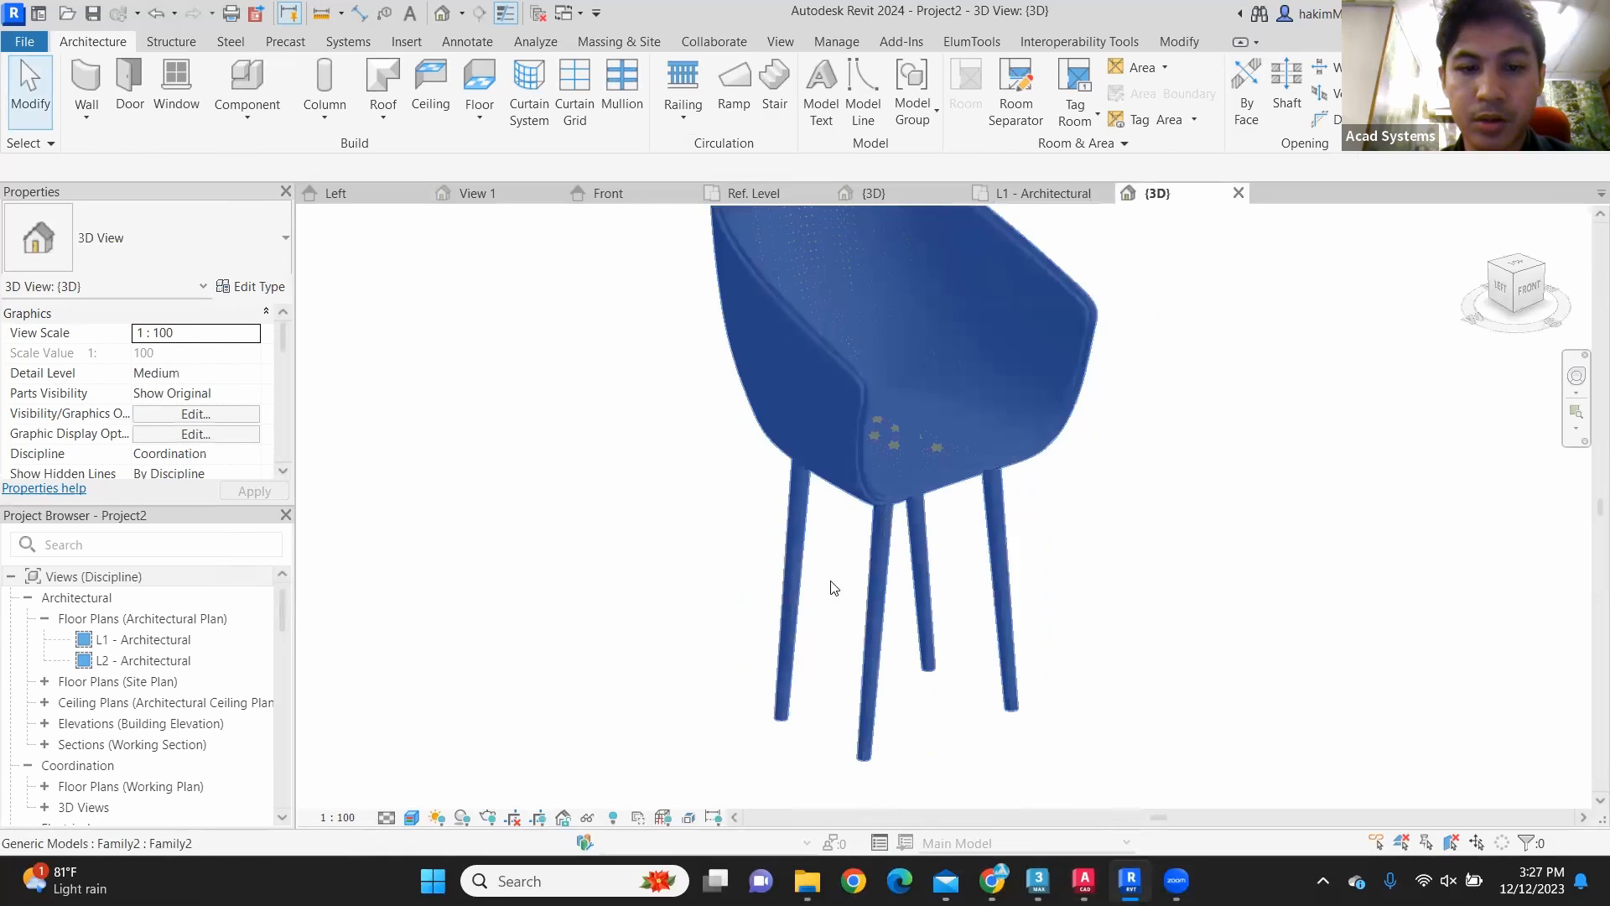
left_click(723, 326)
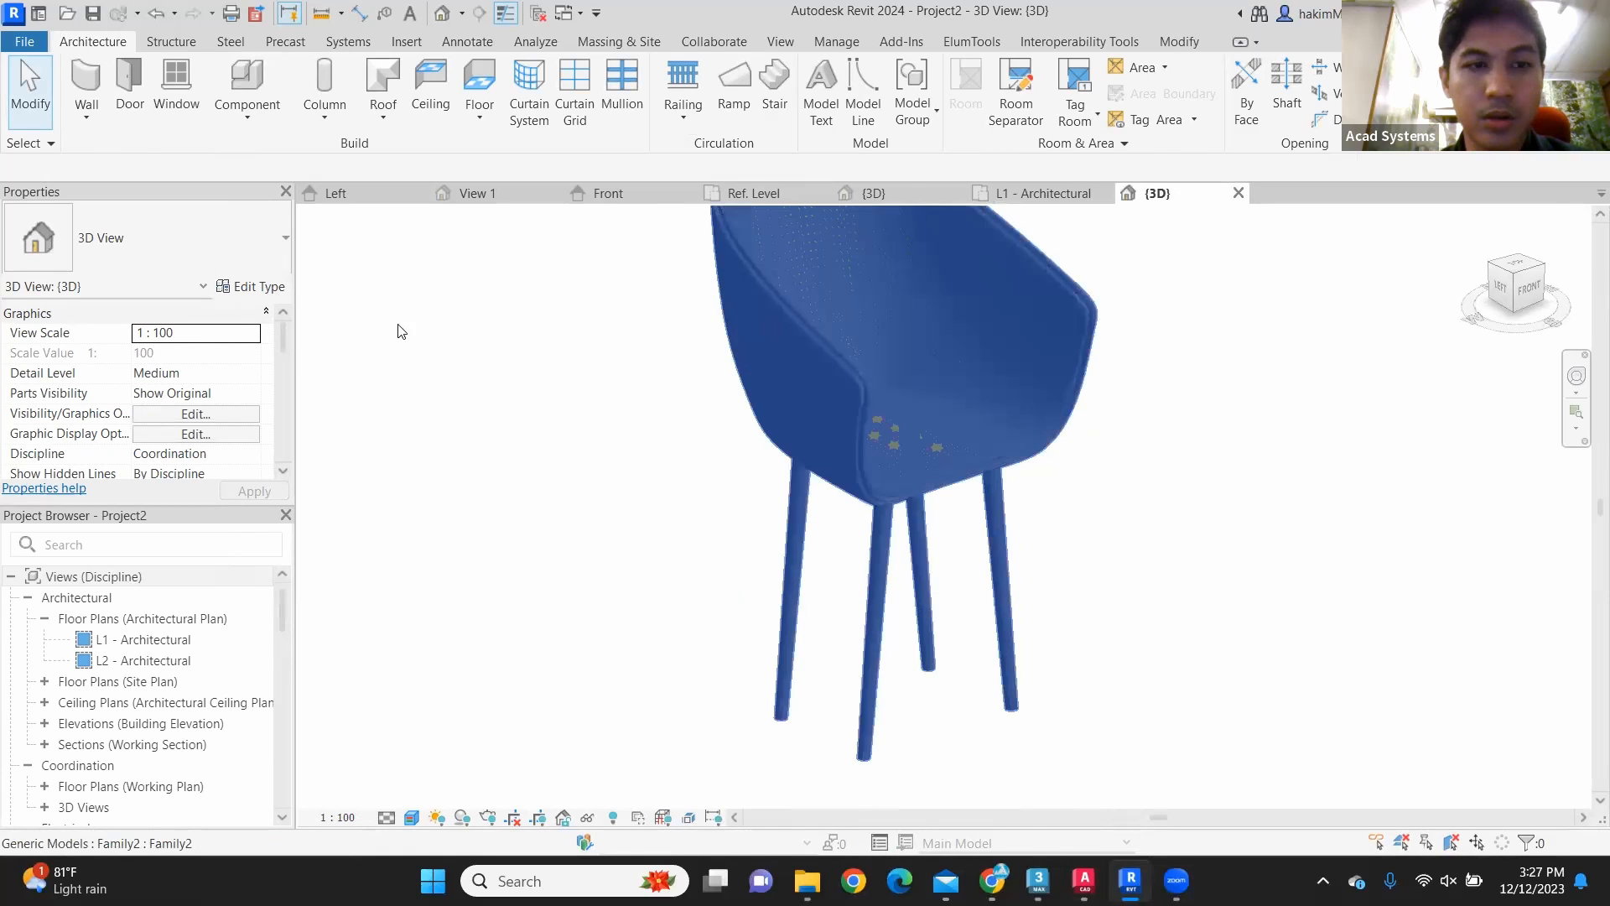
left_click(254, 289)
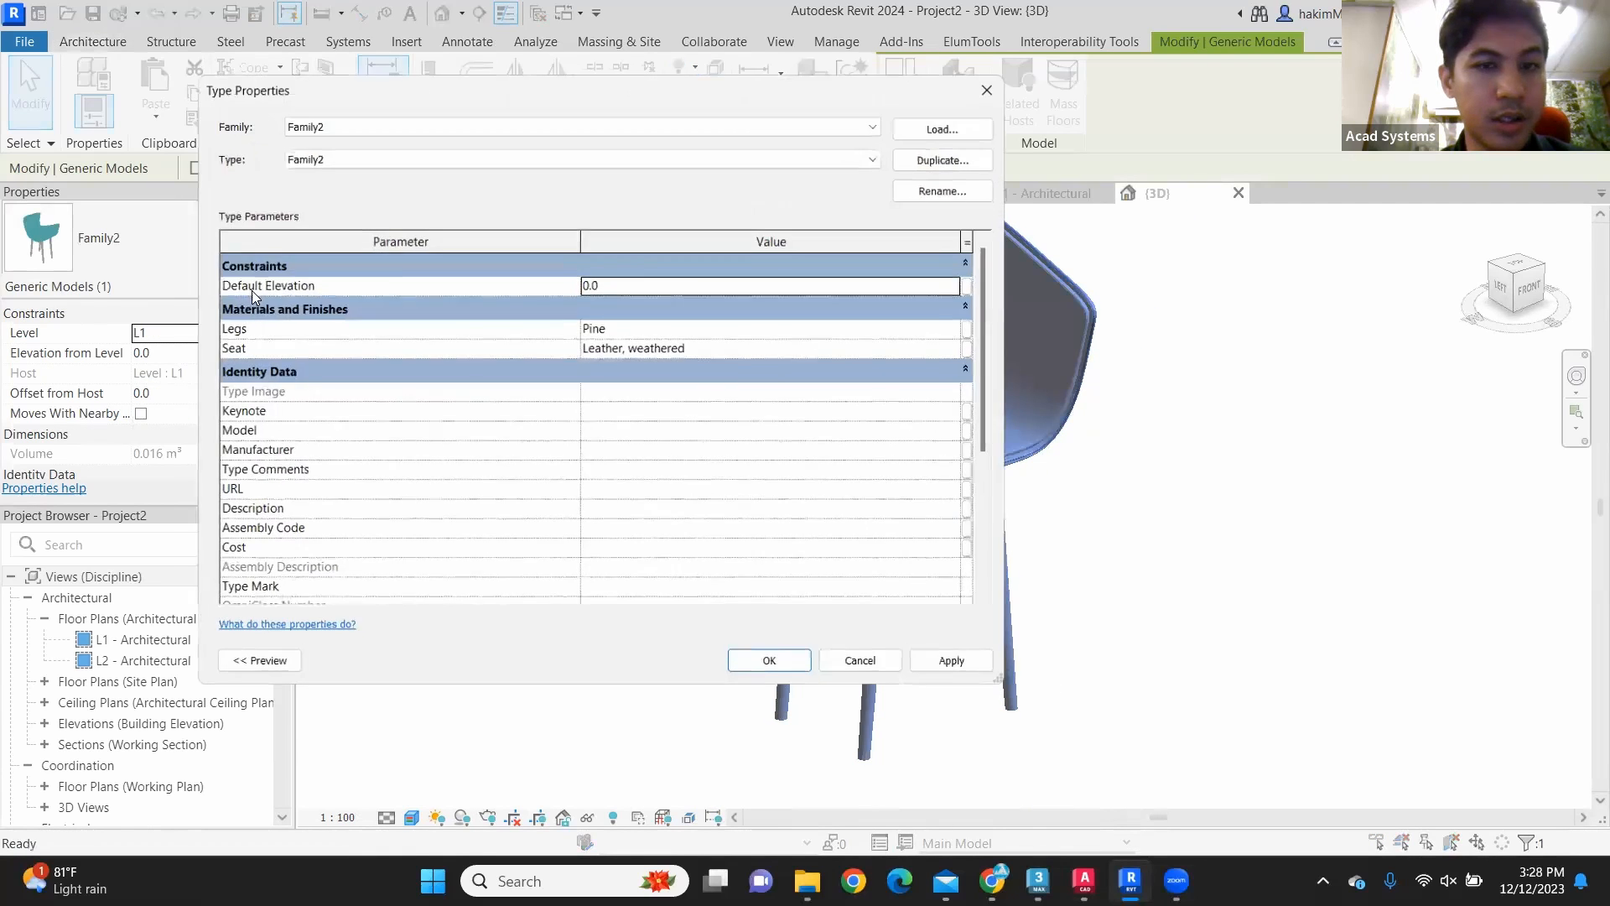
left_click(962, 332)
left_click(965, 327)
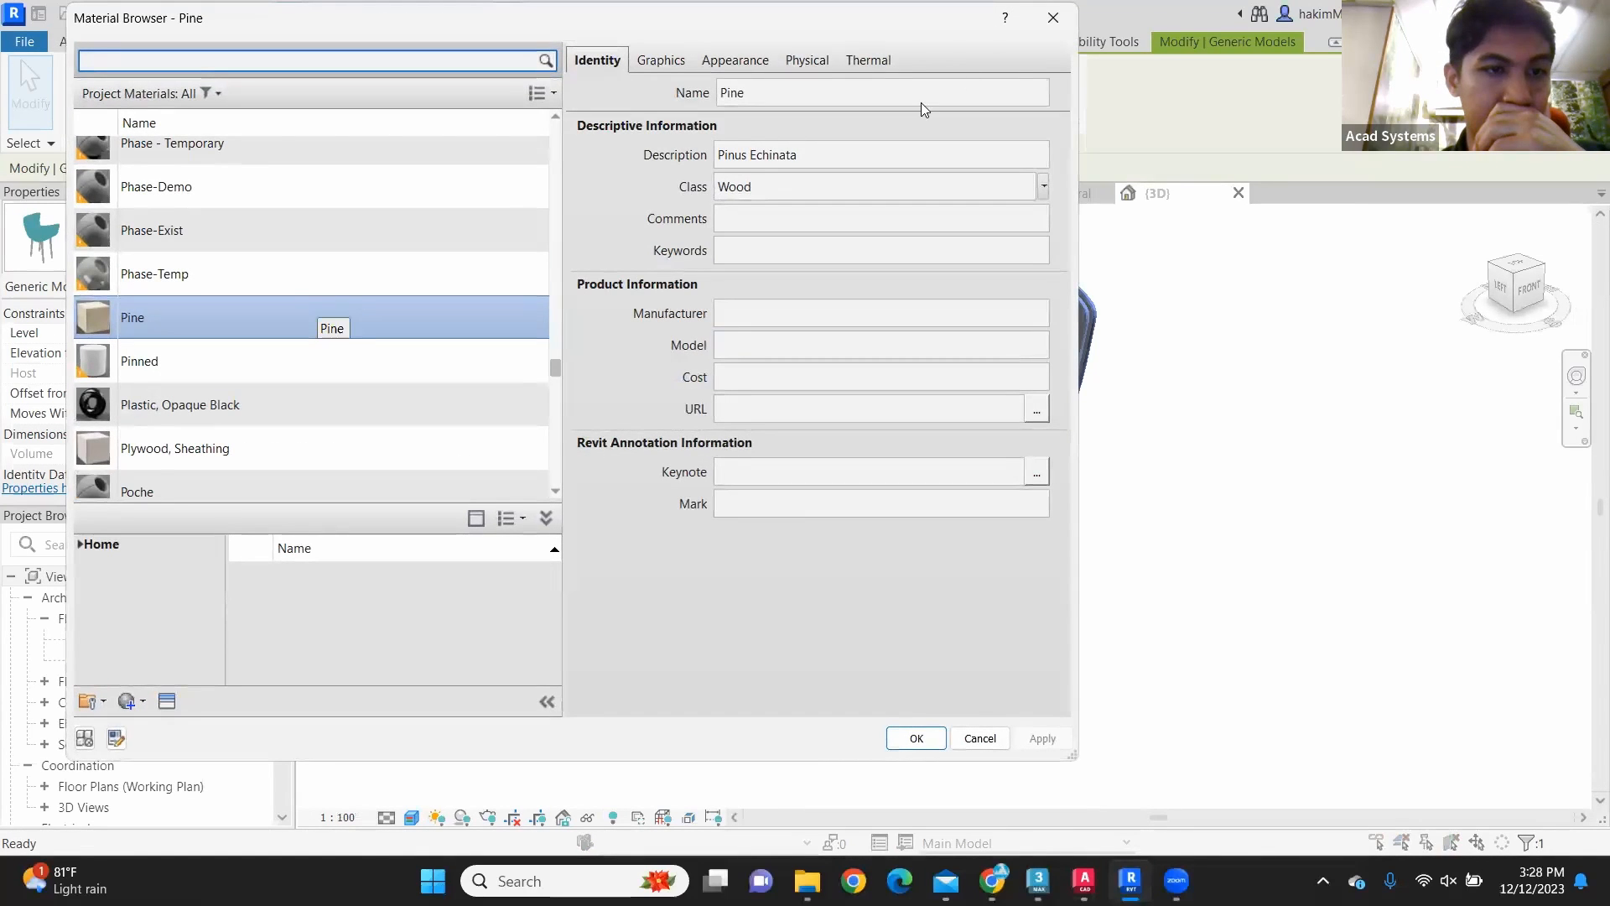
left_click(1050, 27)
left_click(998, 87)
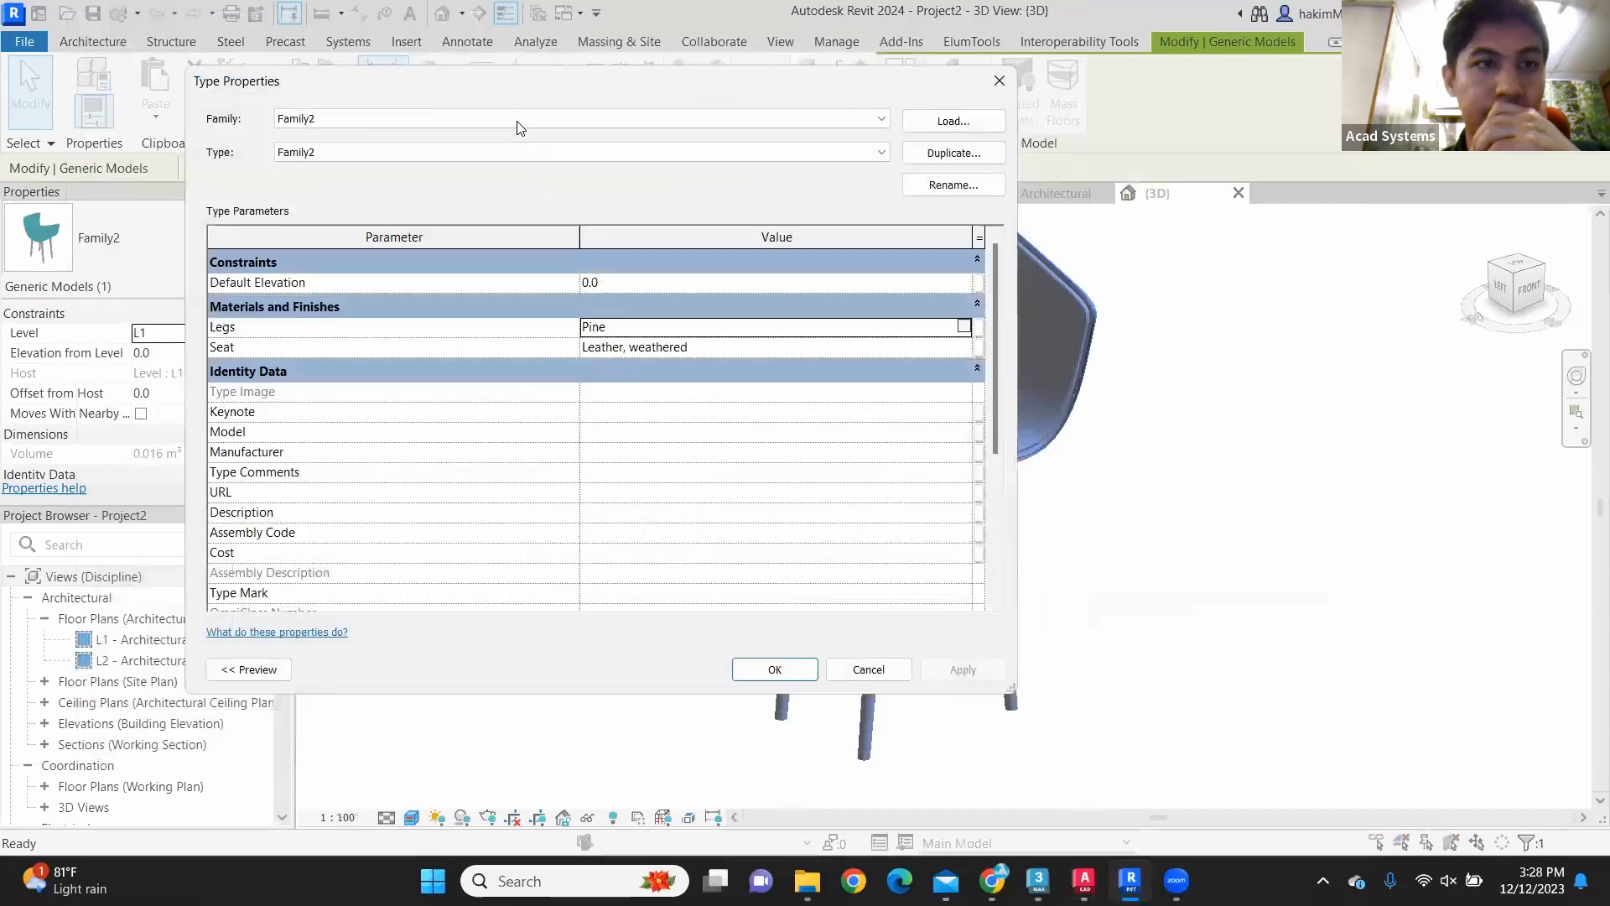
Step: Open the project's object styles and show the categories for imported objects
left_click(100, 45)
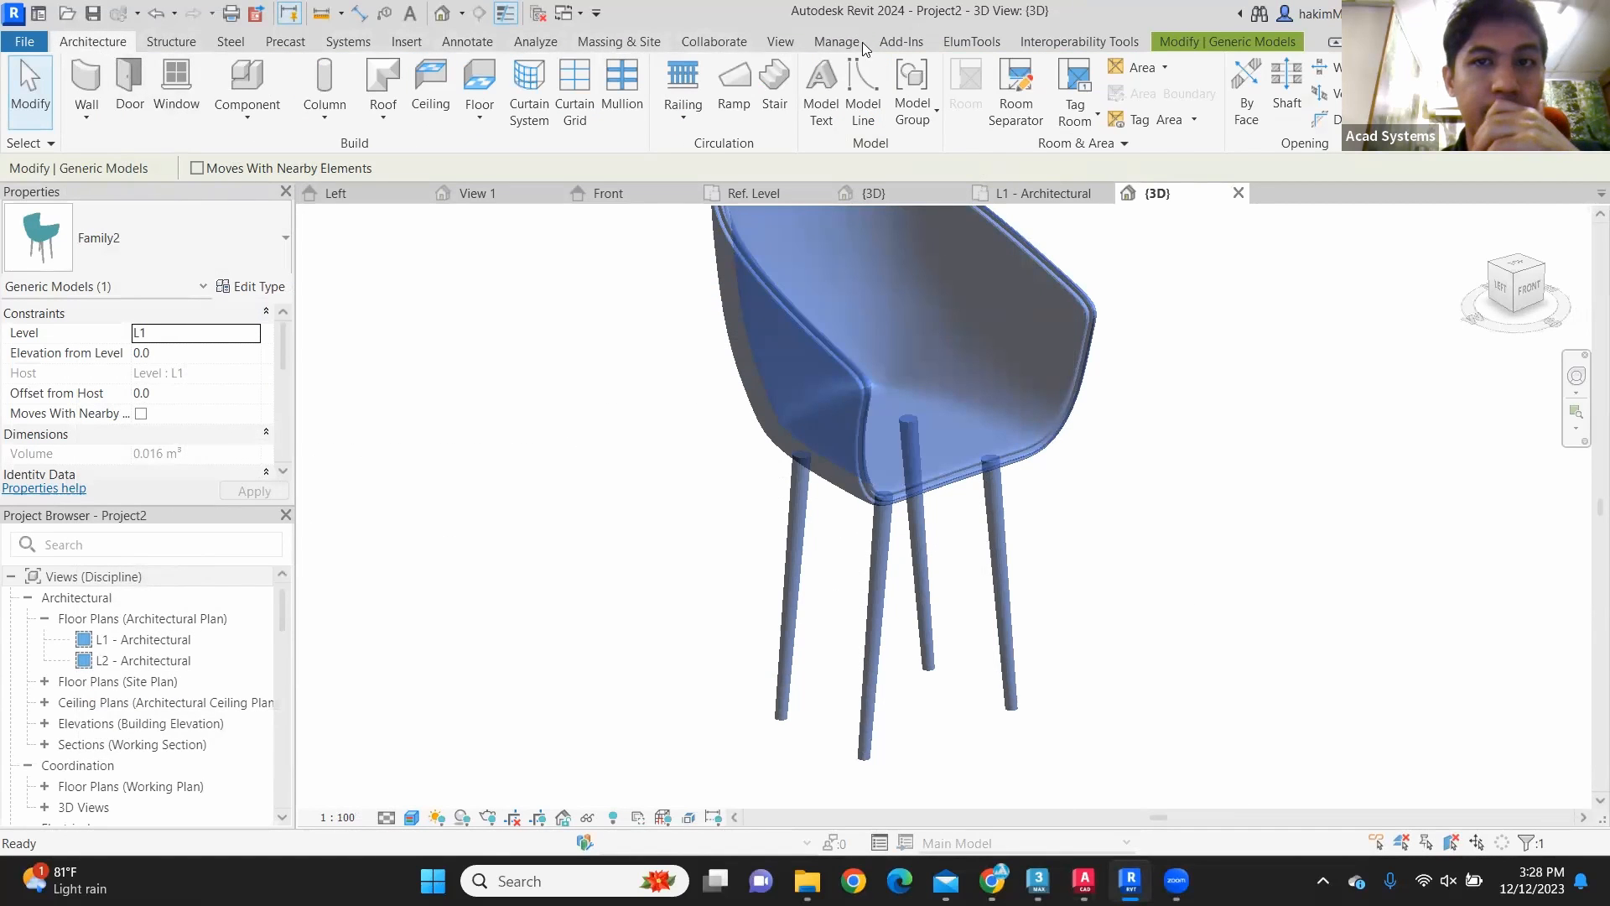
left_click(831, 44)
left_click(212, 69)
left_click(778, 103)
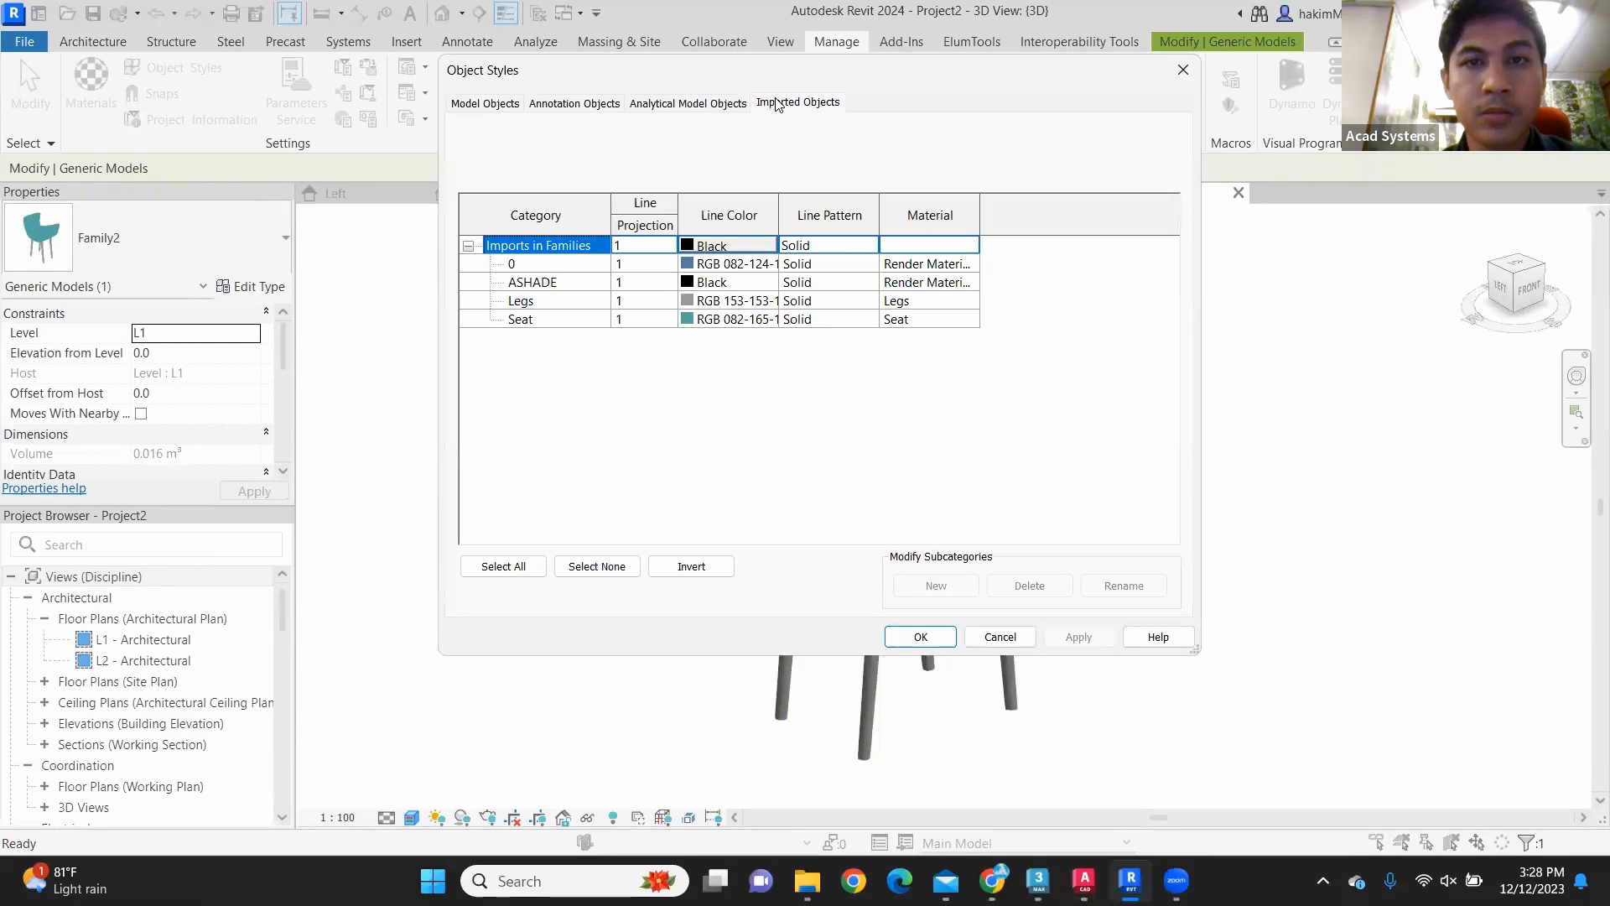
left_click(973, 303)
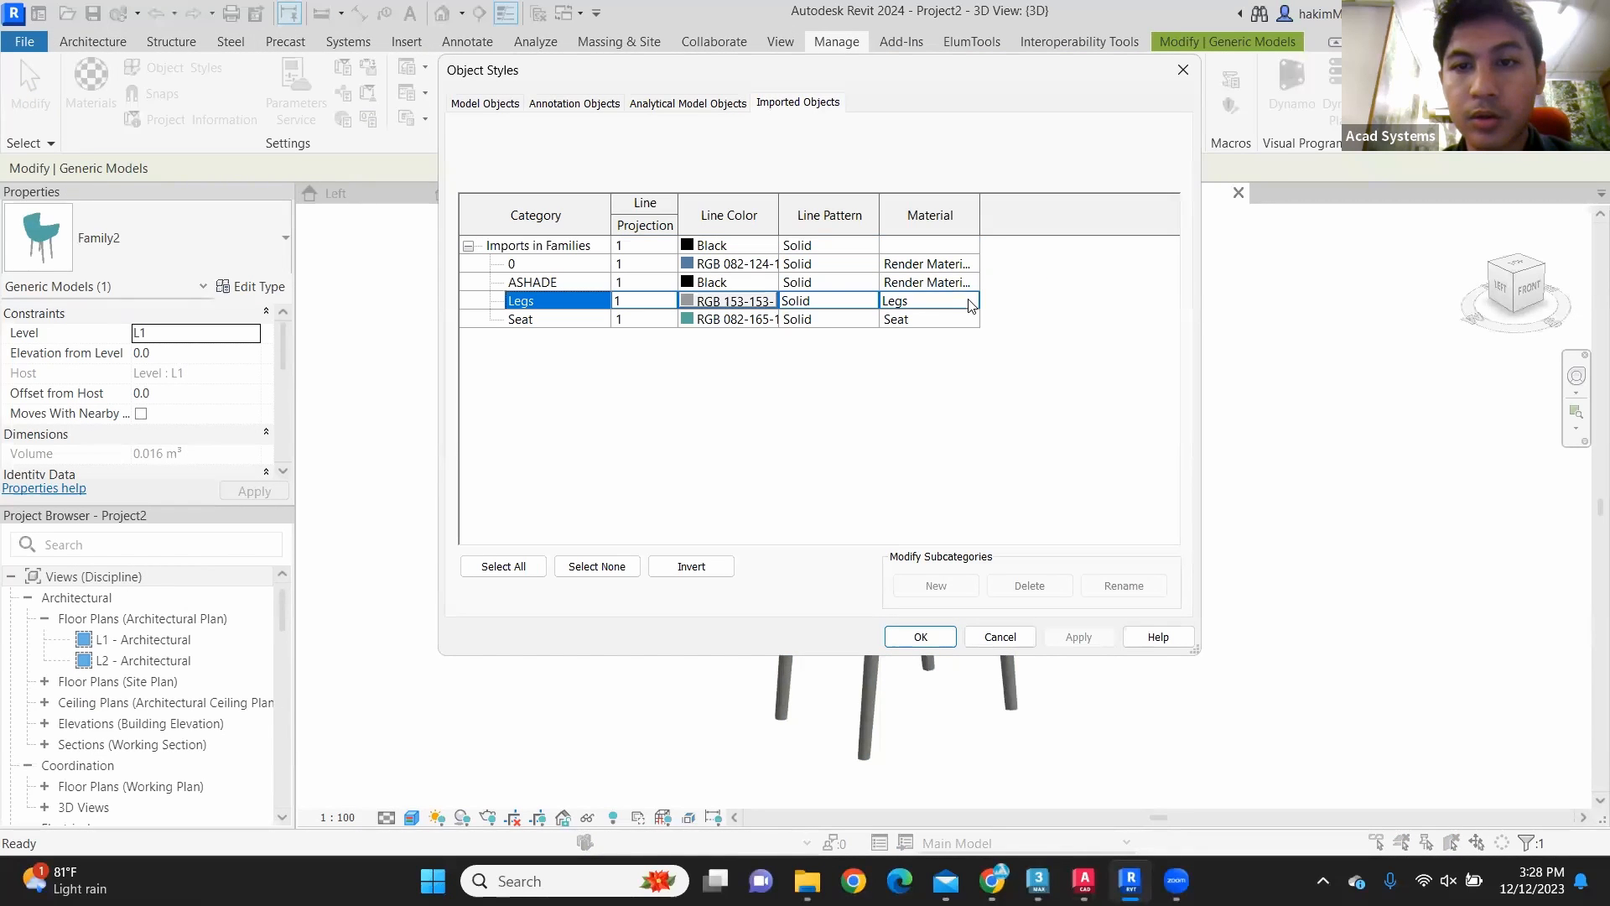
left_click(973, 302)
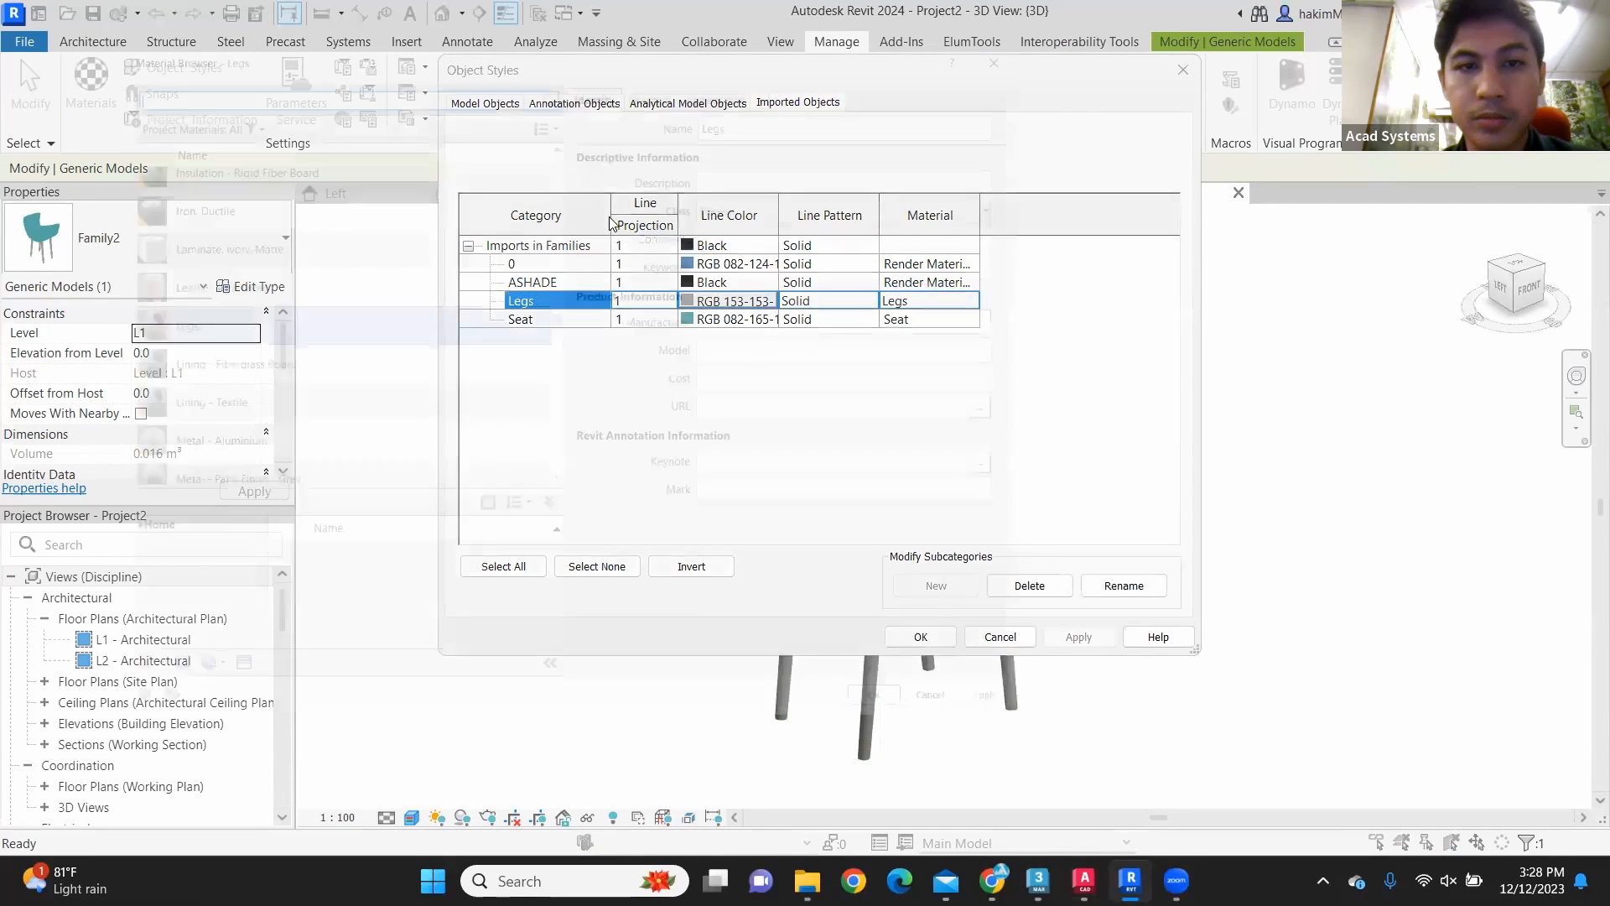
left_click(451, 319)
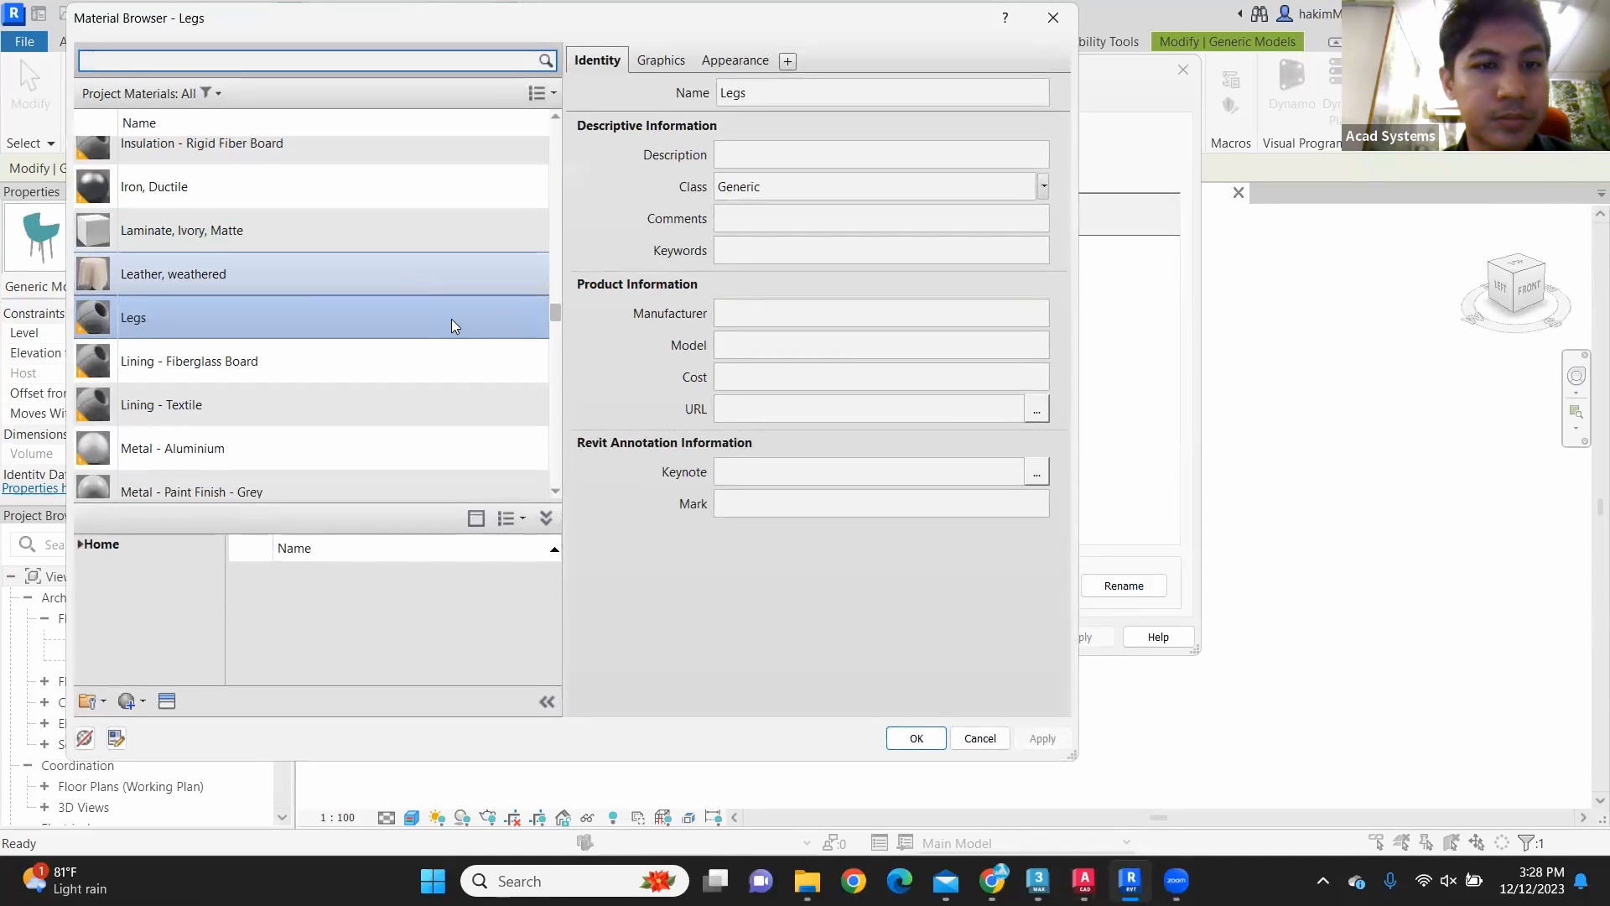
left_click(916, 738)
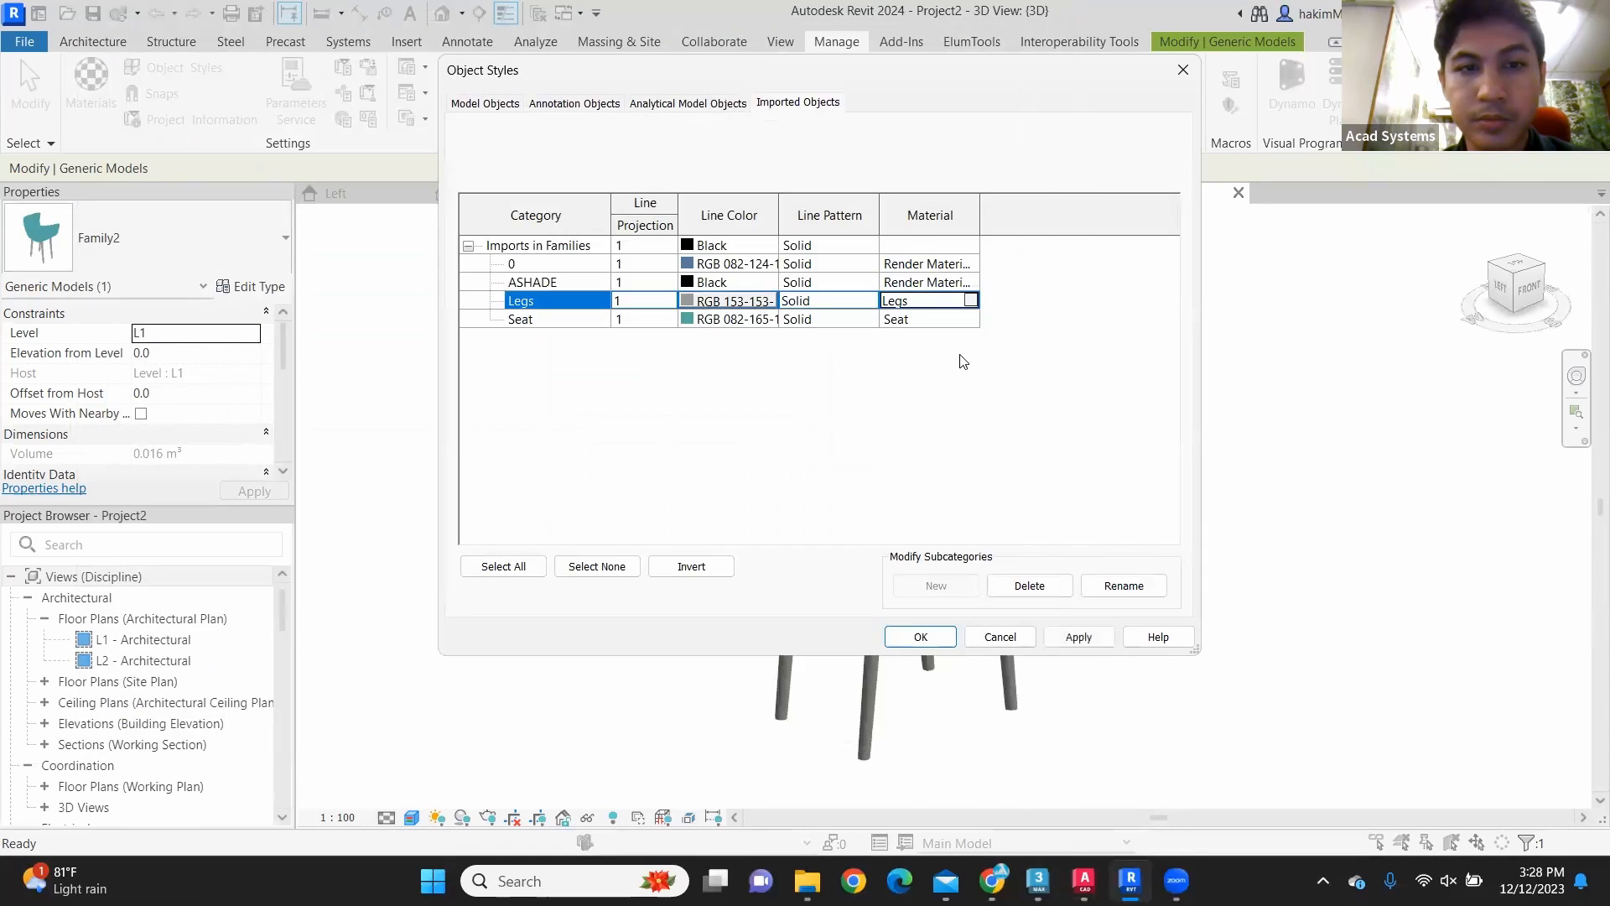
left_click(975, 323)
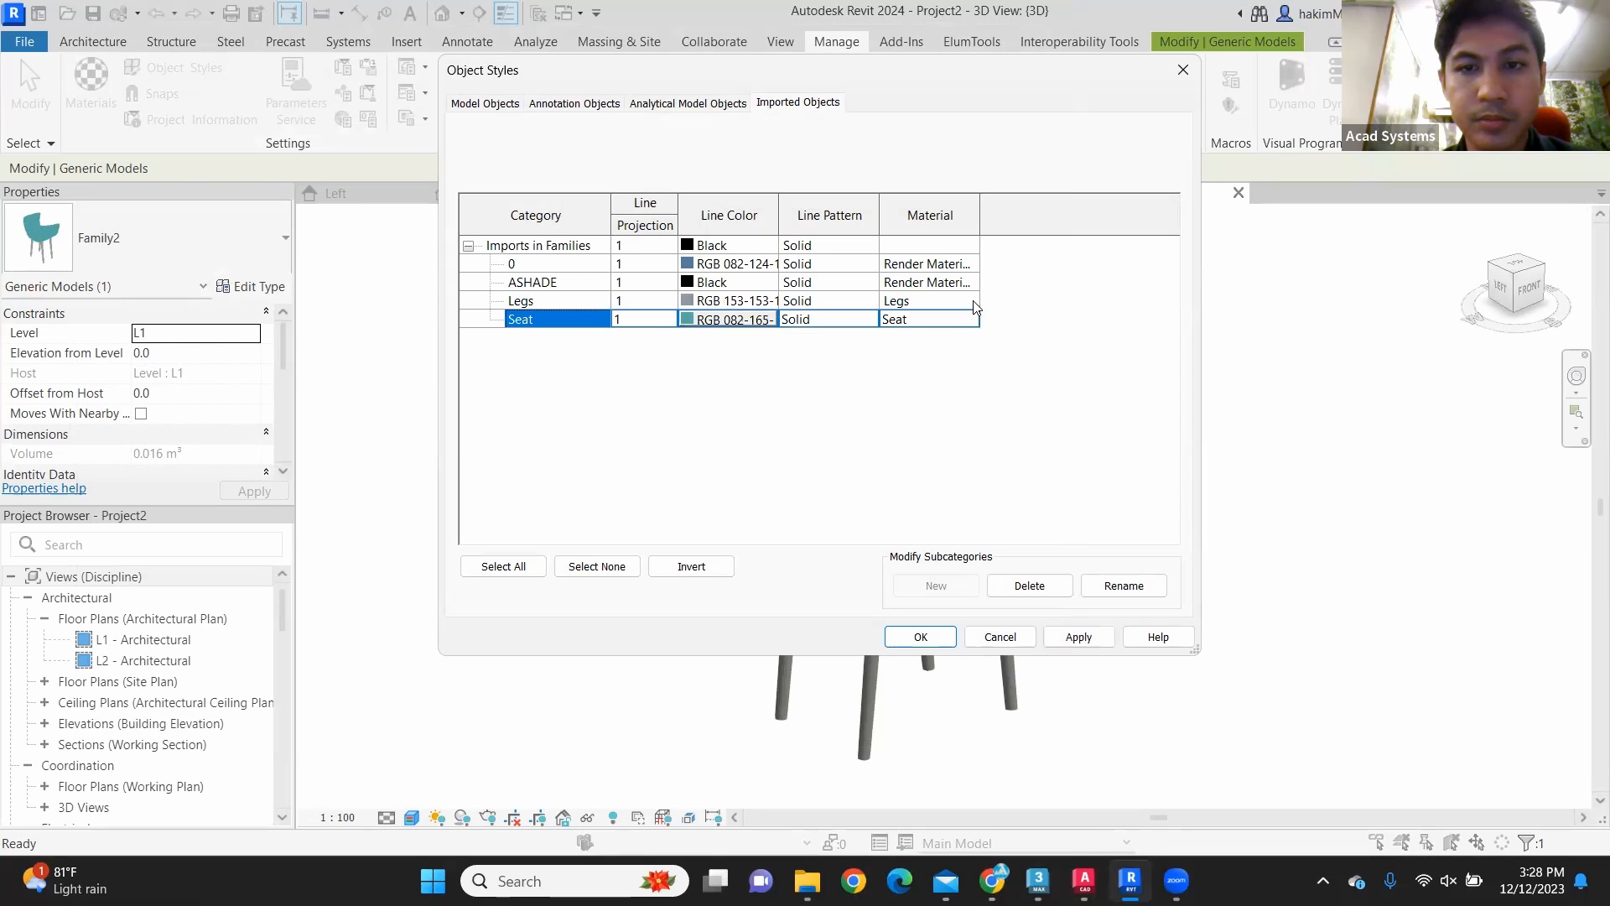
Step: Set the material of the imported Legs category to Wood Door Panel - Birch
left_click(973, 300)
left_click(972, 300)
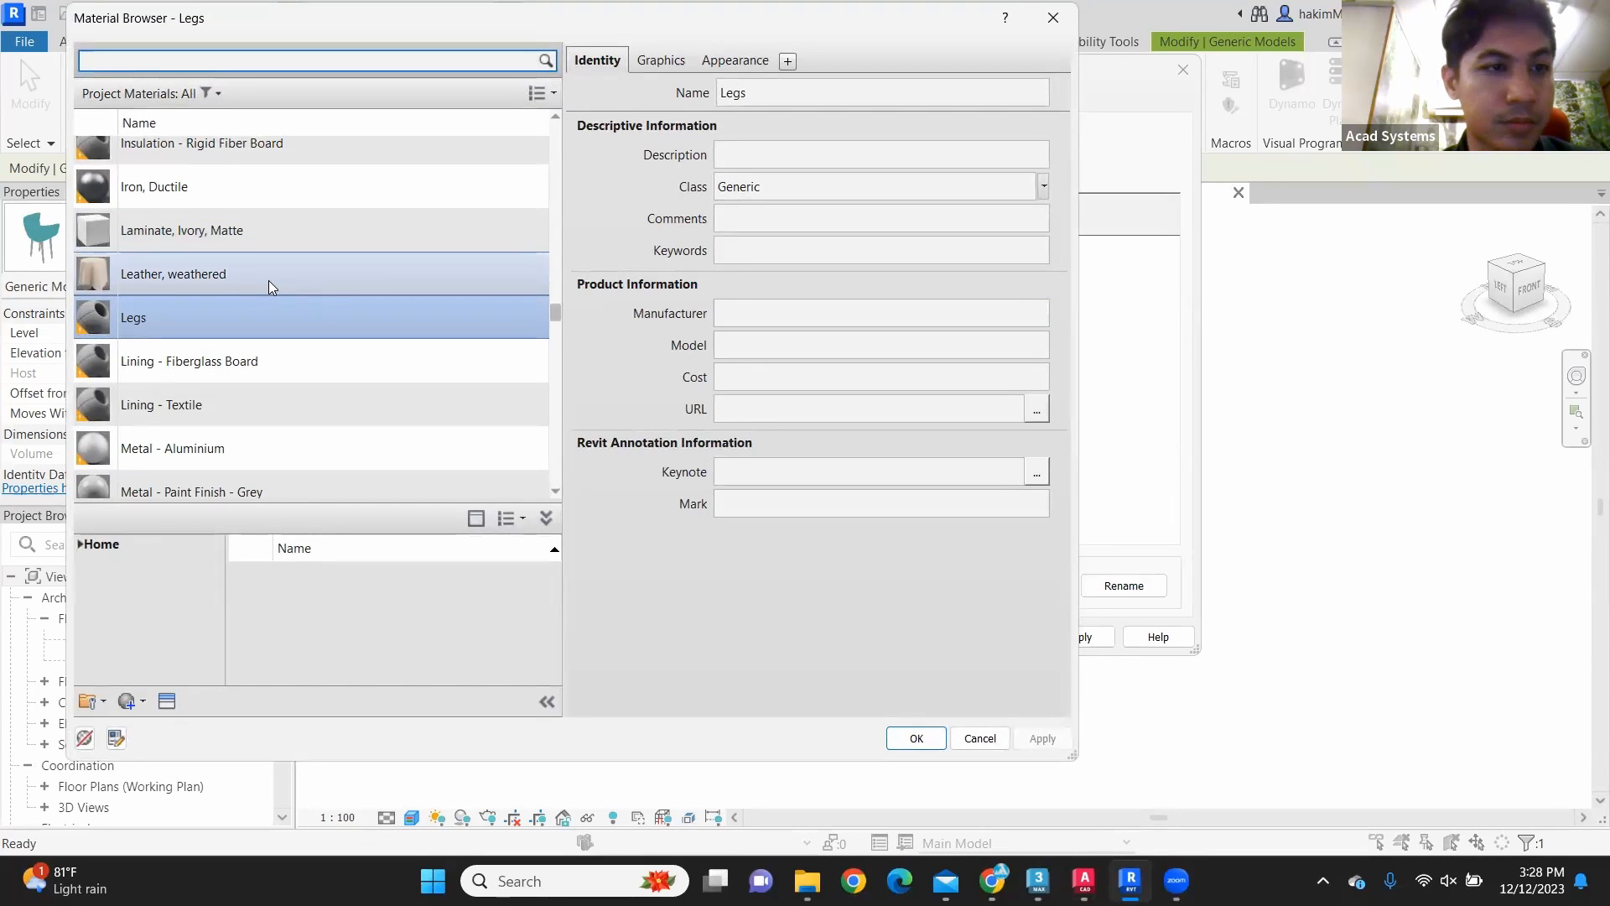
scroll(267, 282, "up", 1)
scroll(267, 286, "up", 12)
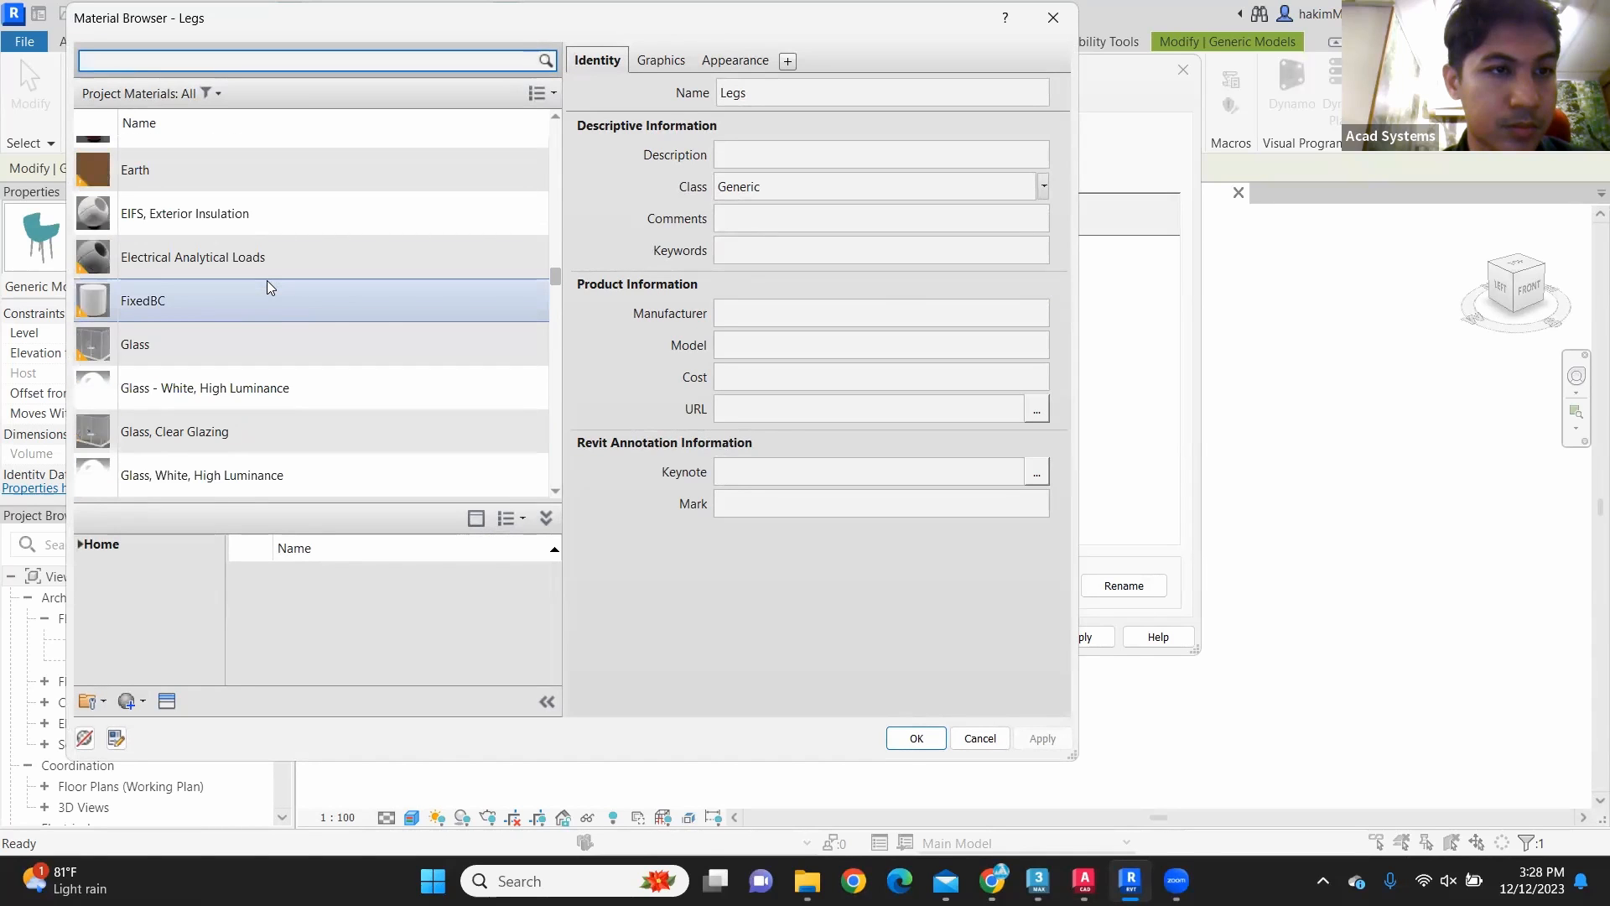
scroll(267, 285, "up", 12)
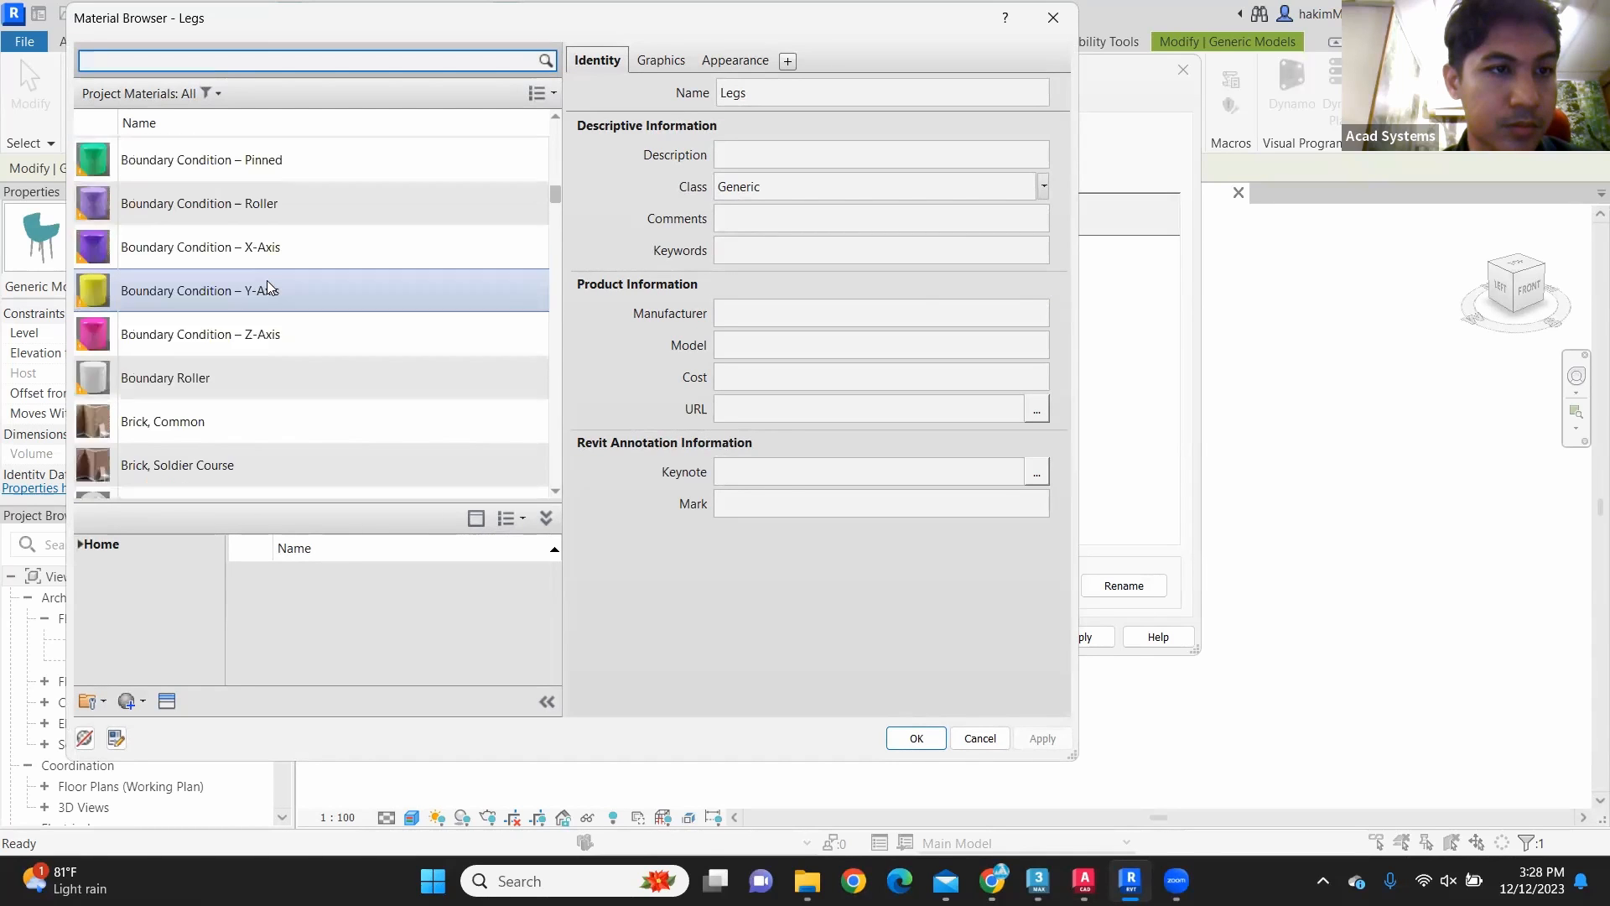
scroll(281, 327, "down", 20)
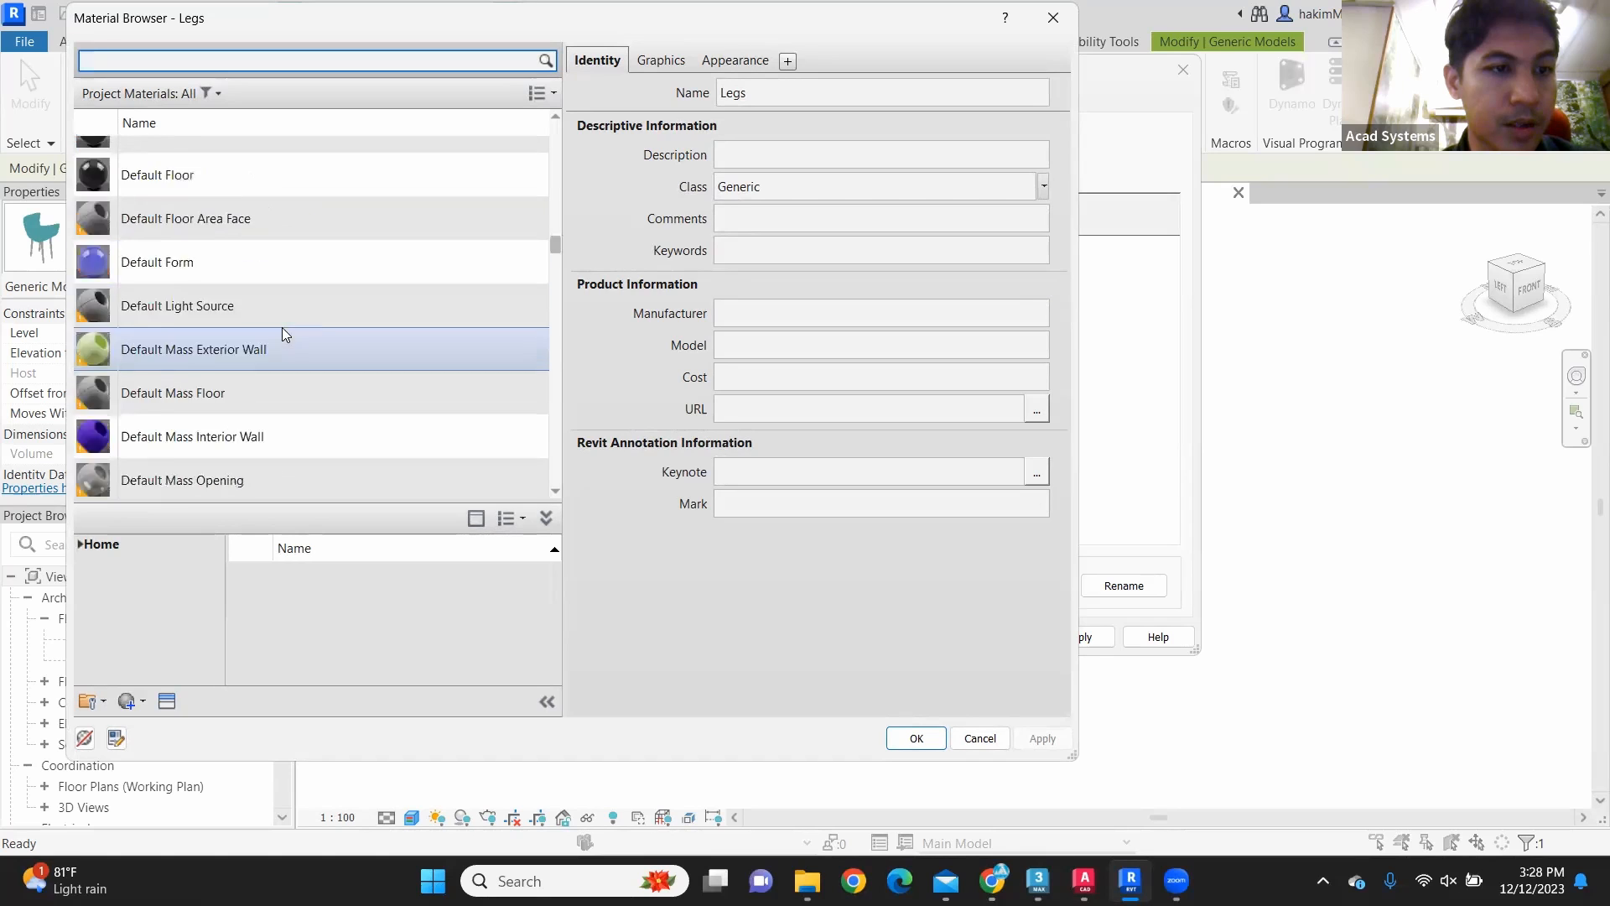
scroll(282, 327, "down", 10)
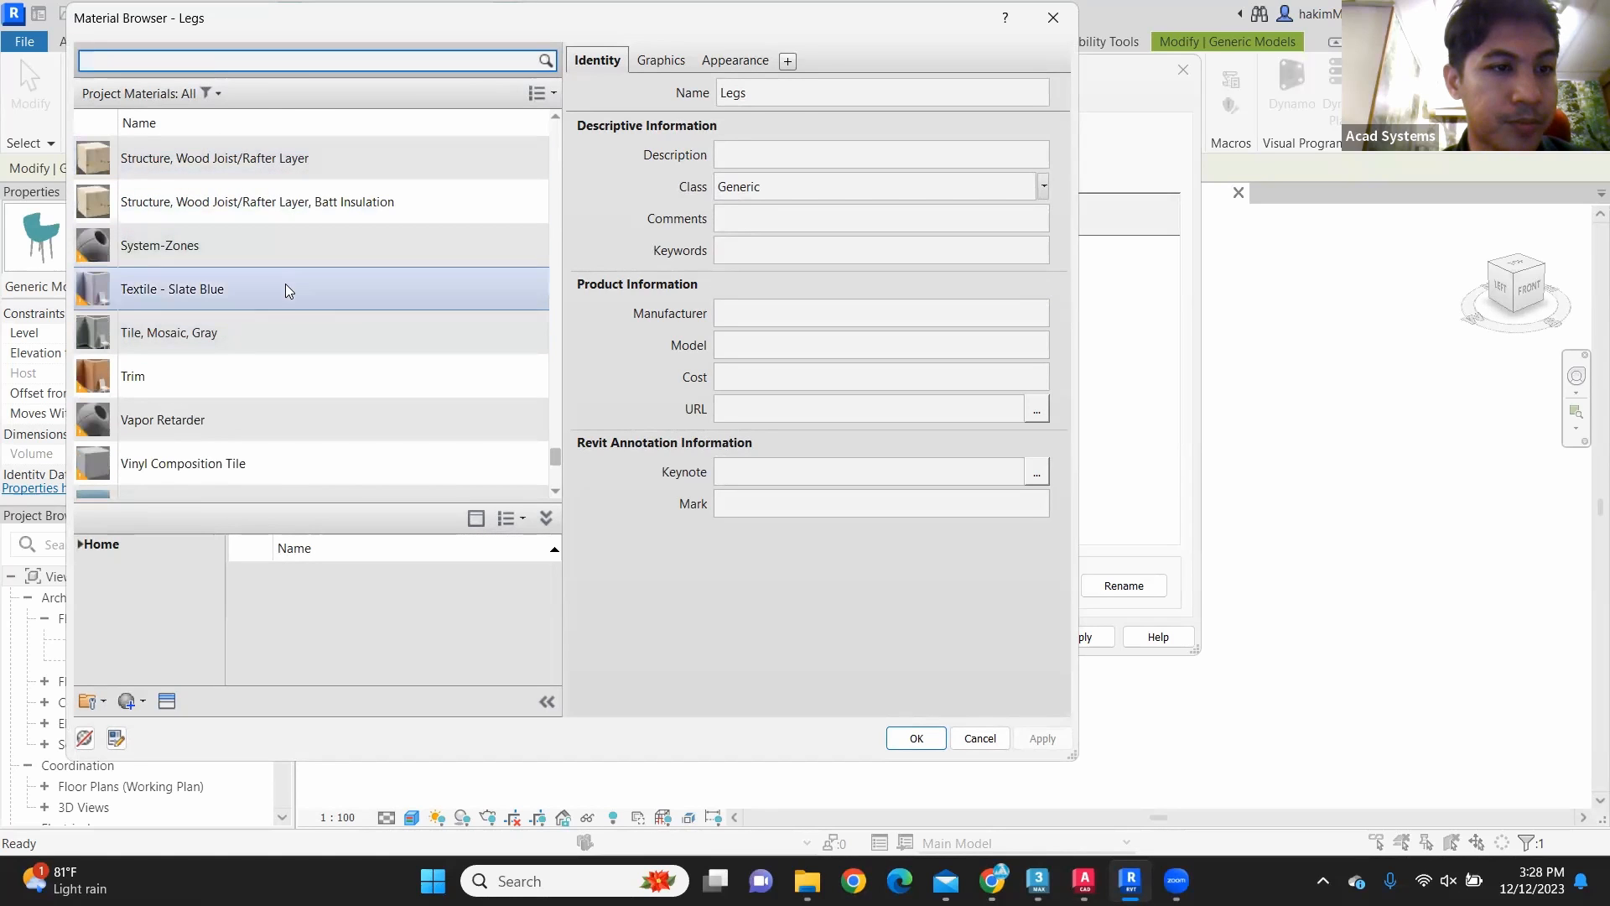
scroll(286, 285, "down", 5)
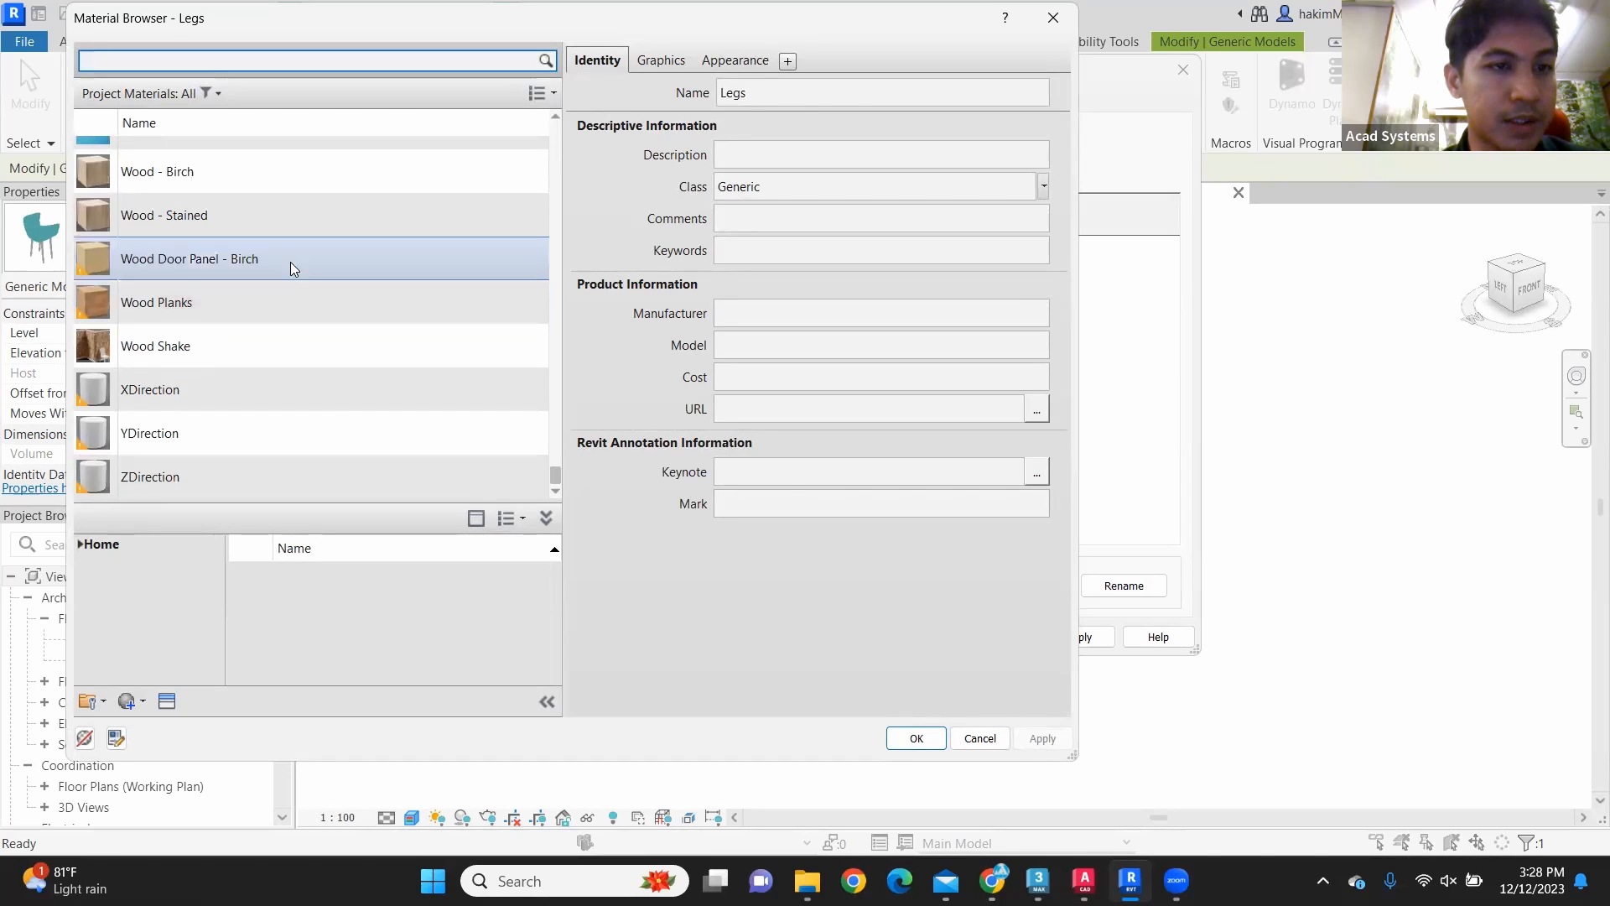
left_click(293, 260)
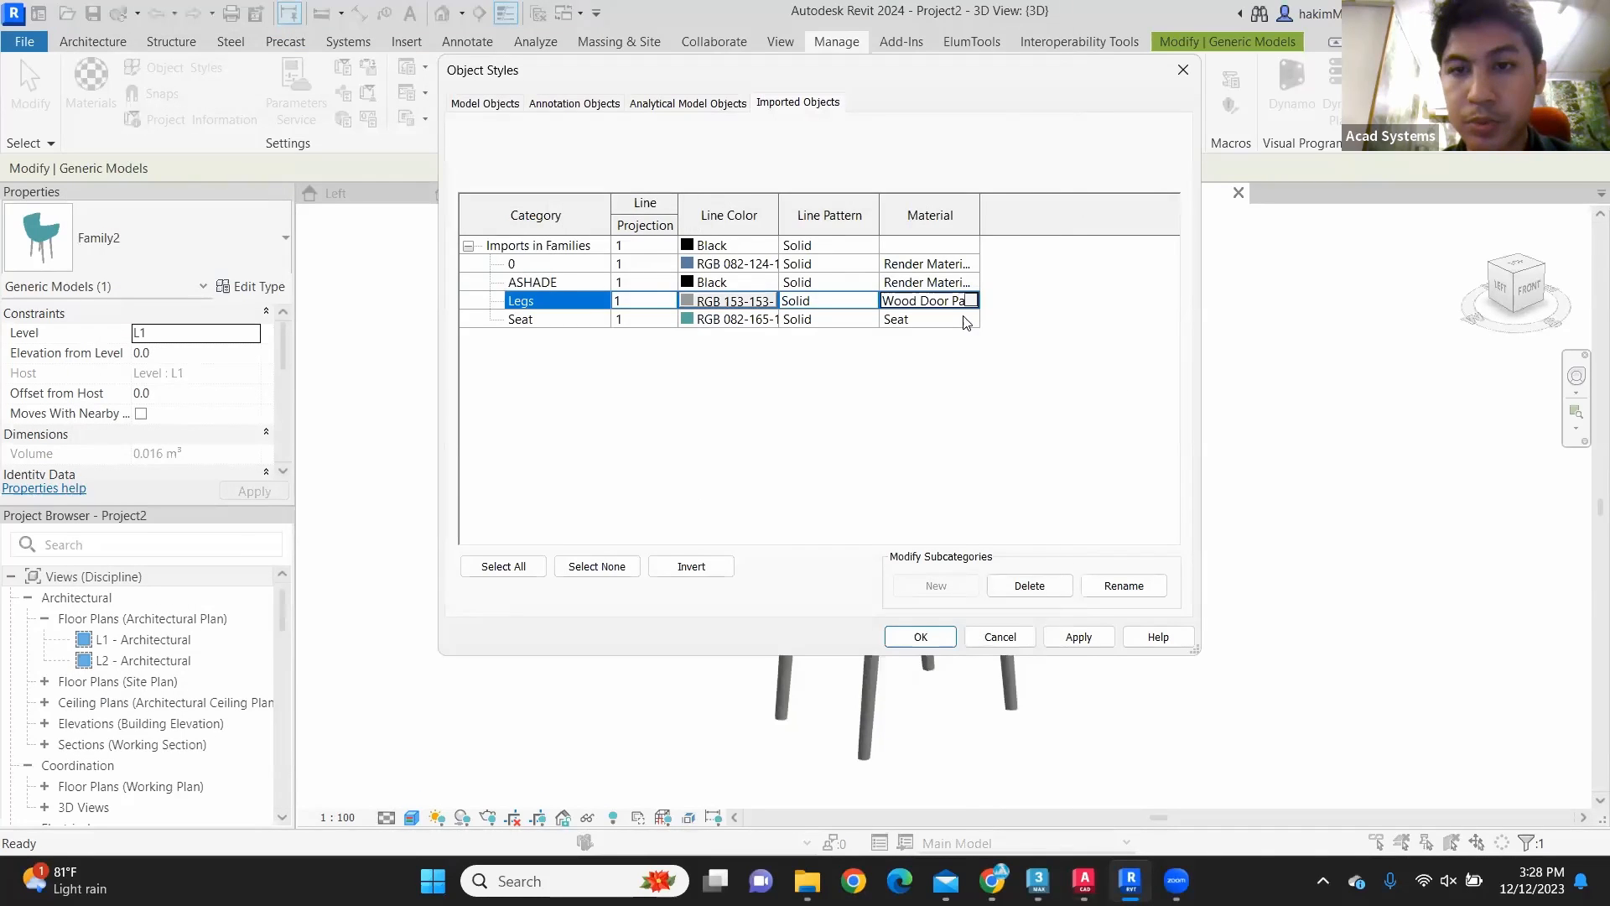
Step: Set the material of the imported Seat category to Leather, weathered, and apply the object style changes
left_click(970, 325)
left_click(970, 325)
left_click(971, 320)
scroll(414, 344, "down", 5)
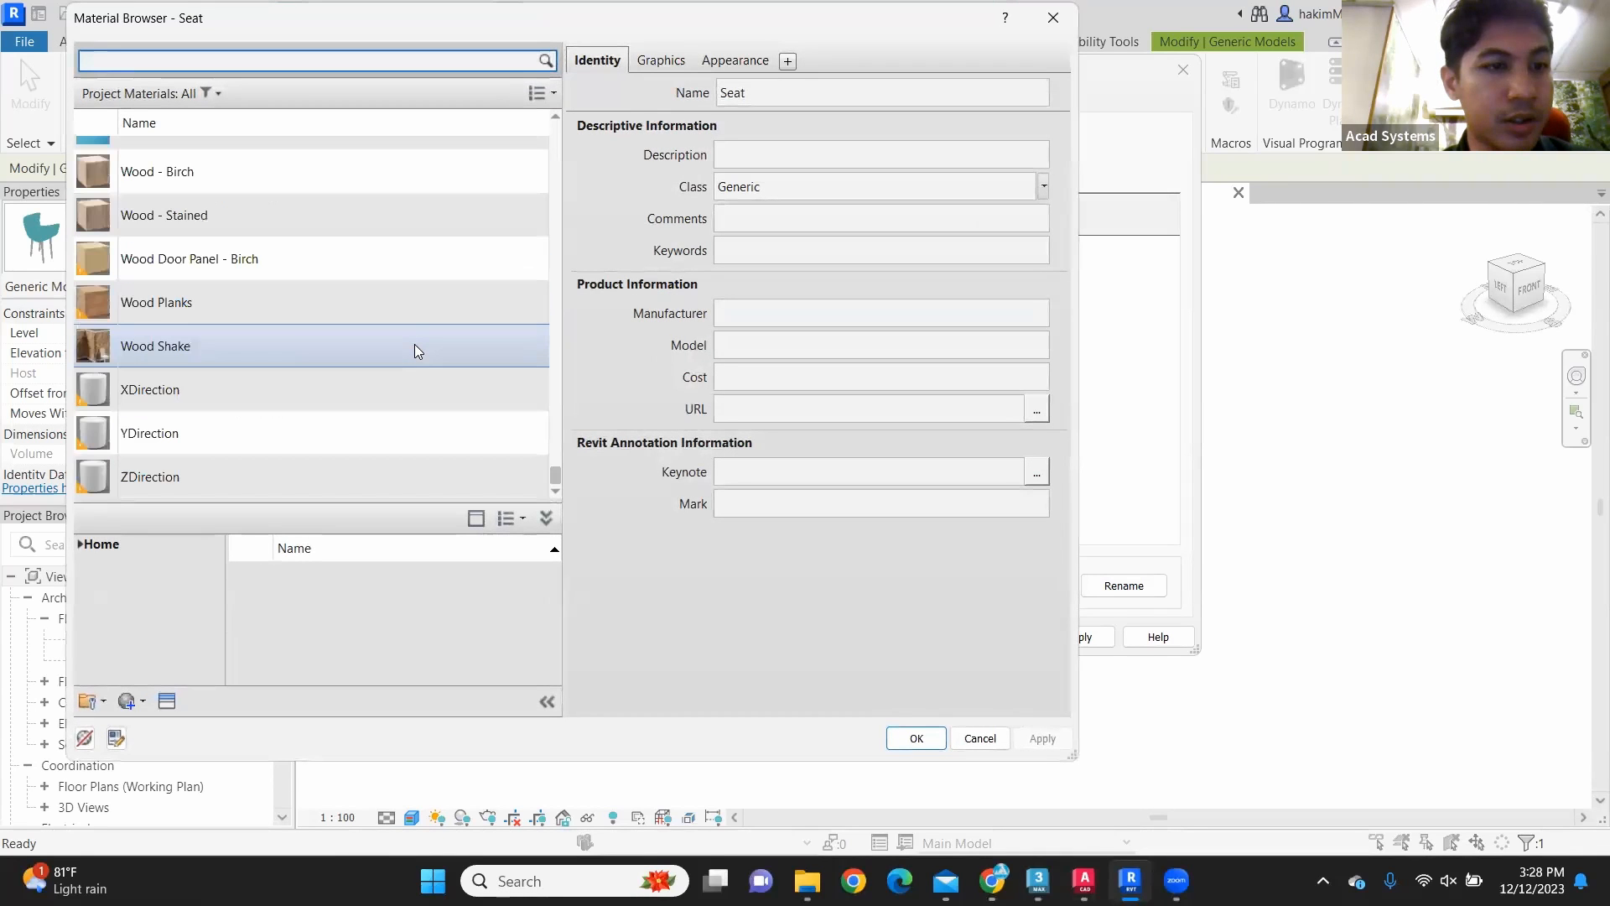
scroll(414, 351, "up", 15)
scroll(414, 351, "up", 15)
scroll(414, 346, "up", 2)
scroll(414, 346, "down", 15)
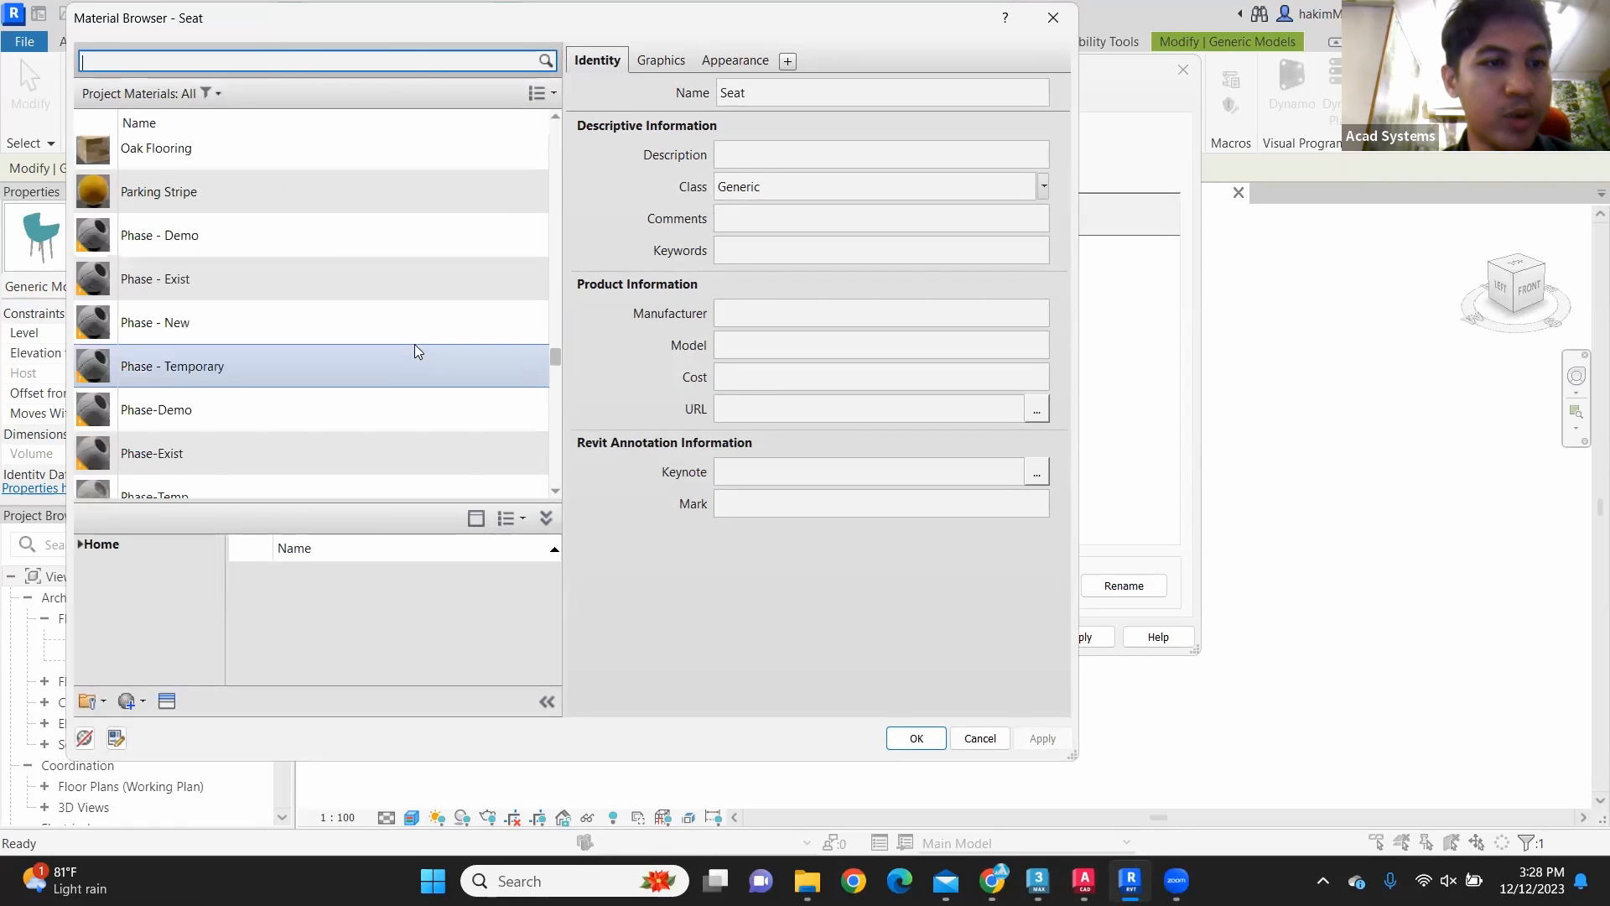
scroll(349, 314, "up", 12)
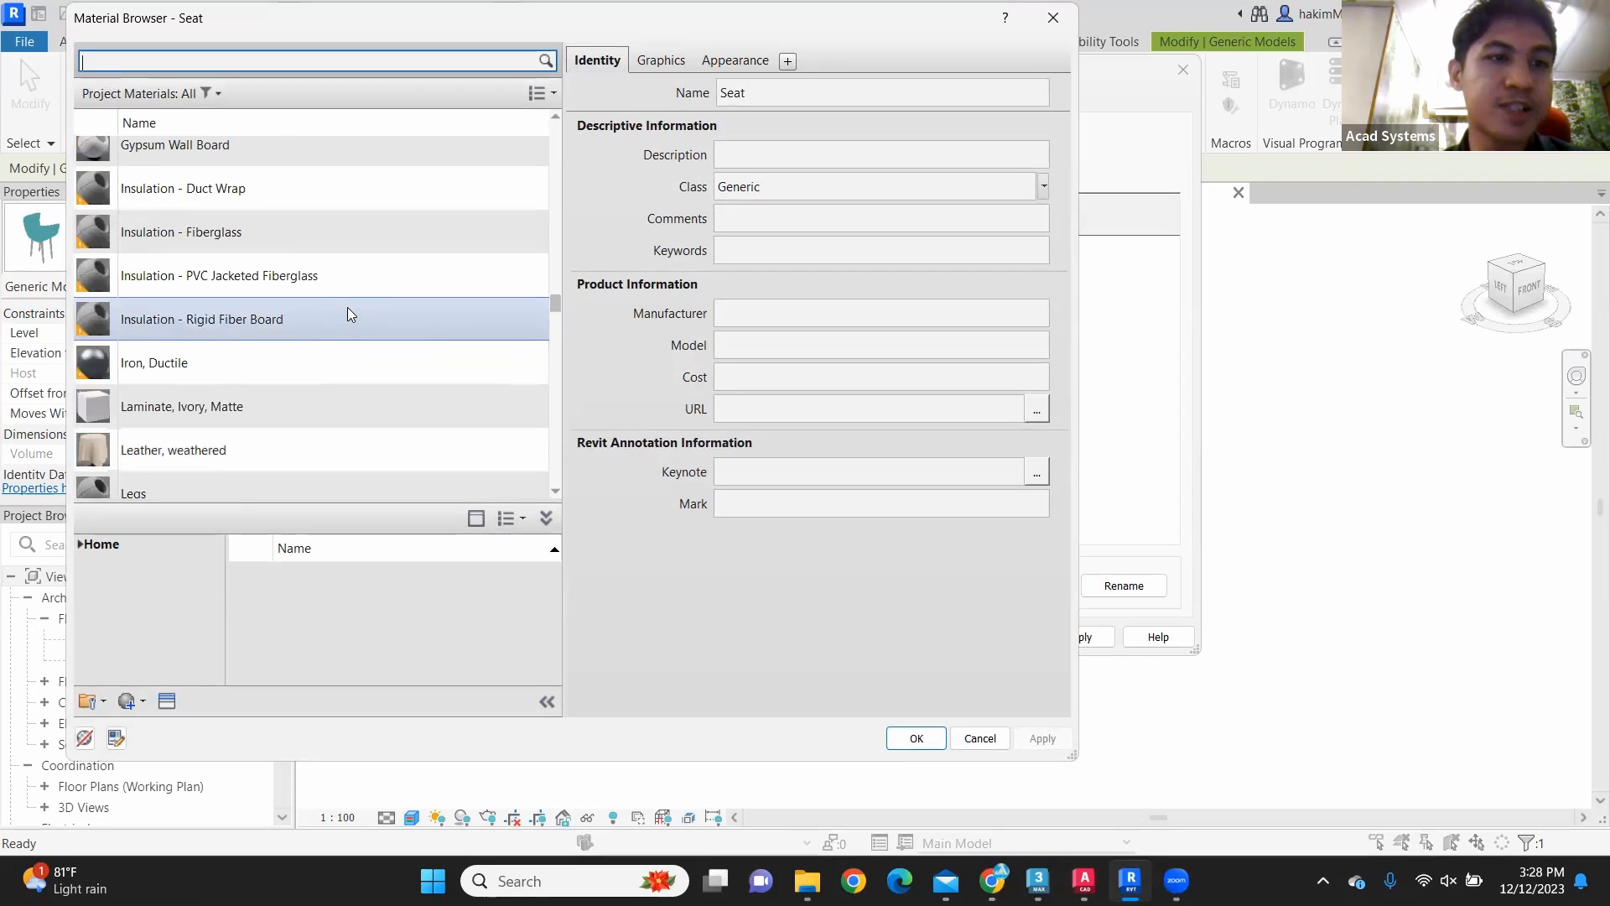
left_click(339, 449)
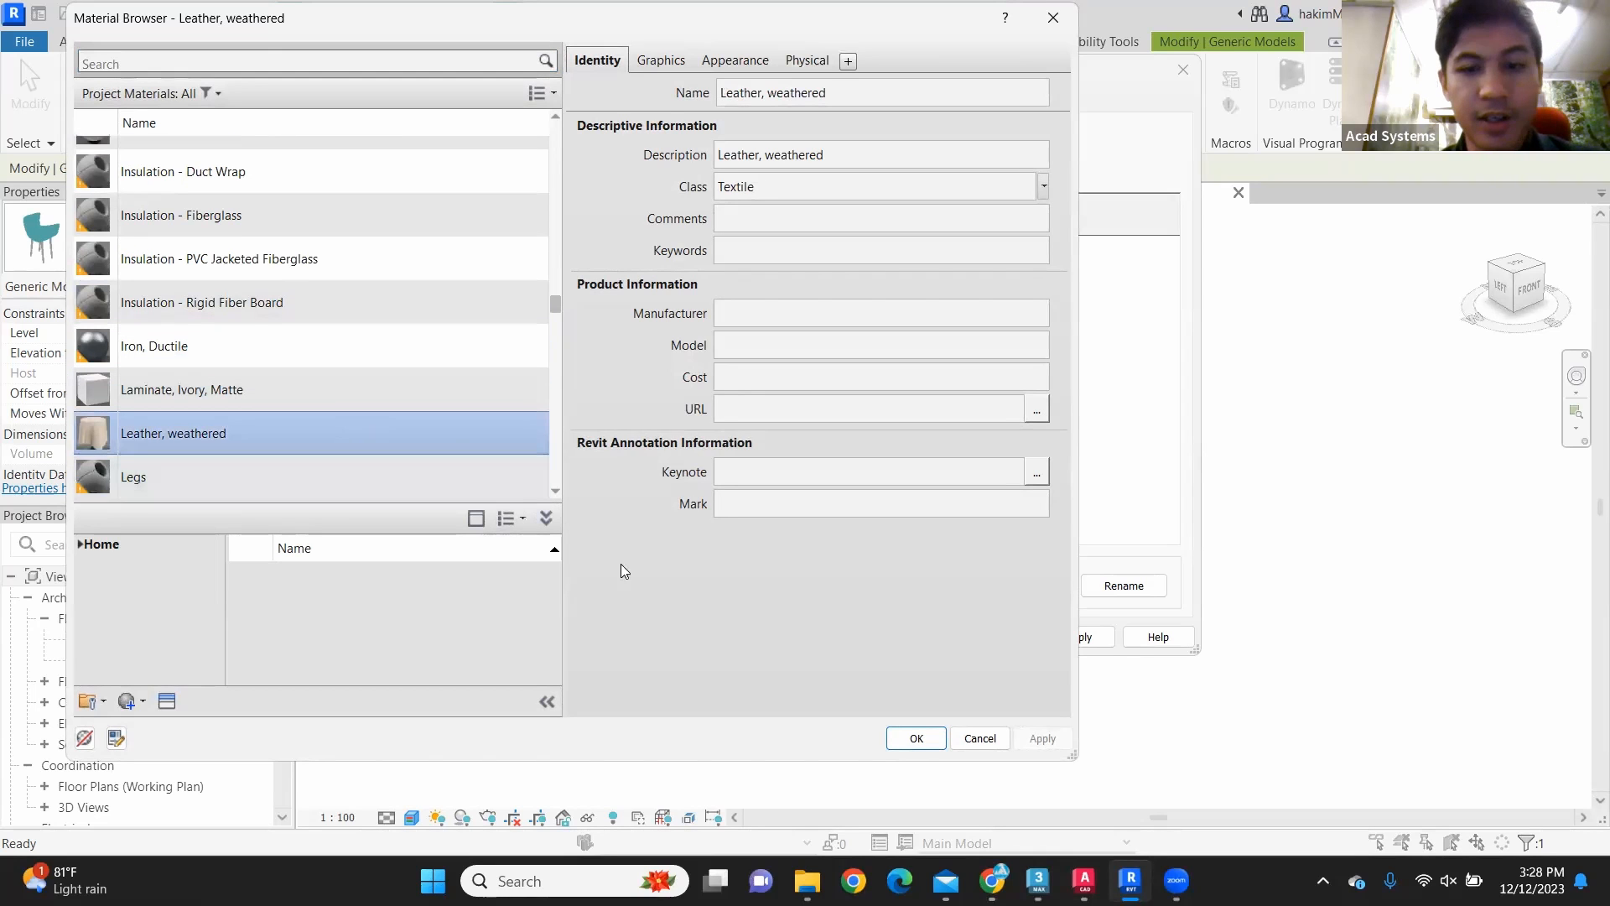
left_click(916, 738)
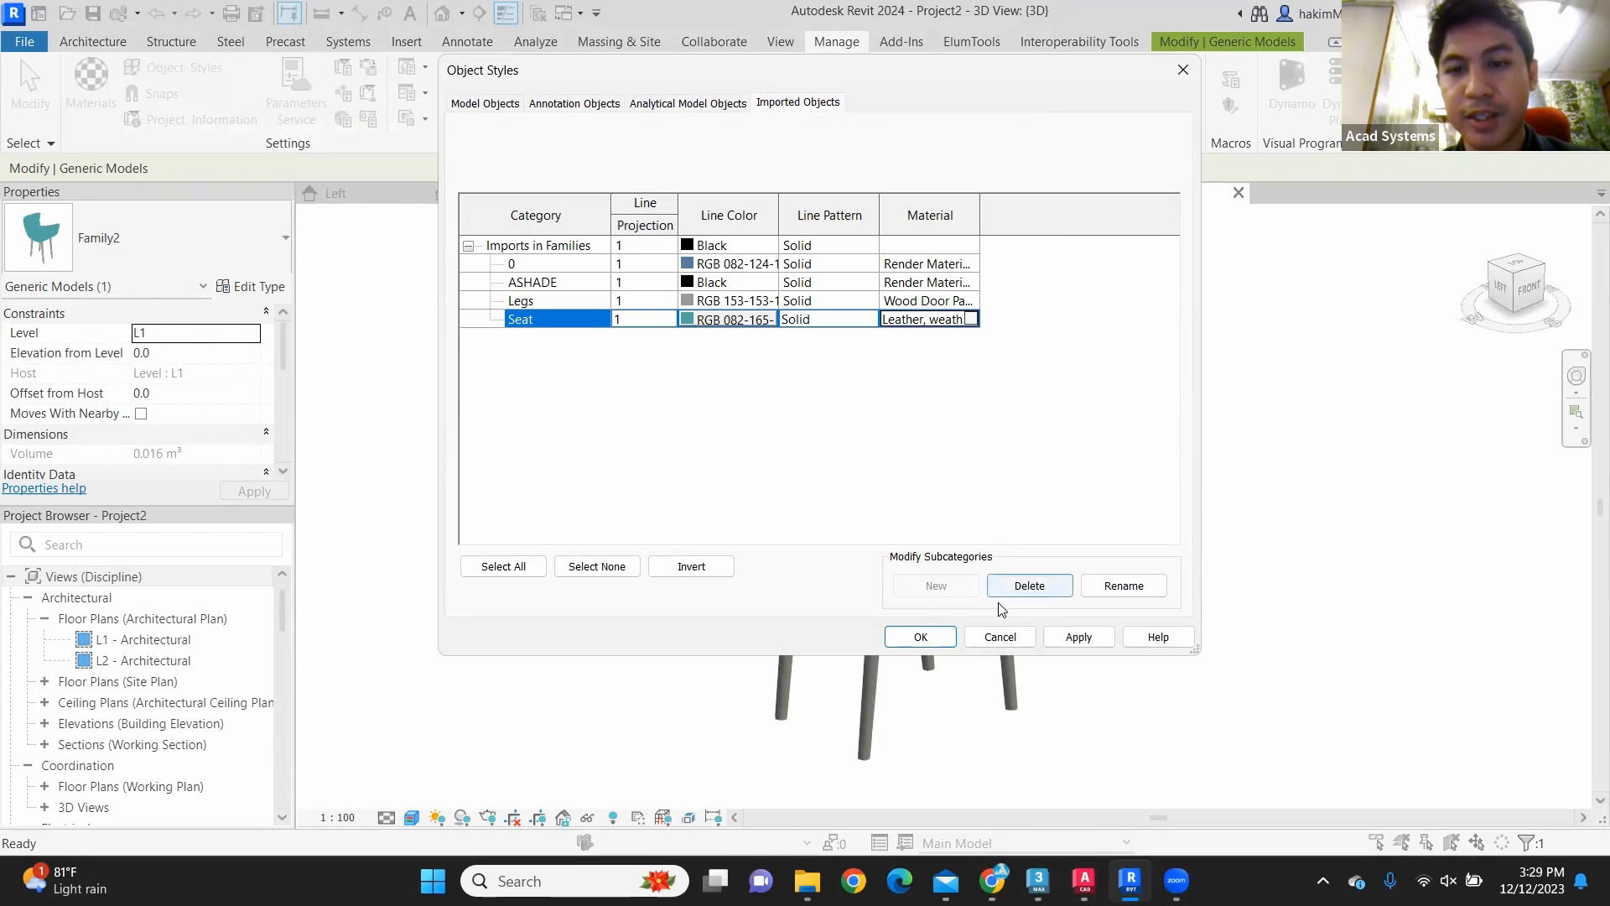
left_click(1075, 640)
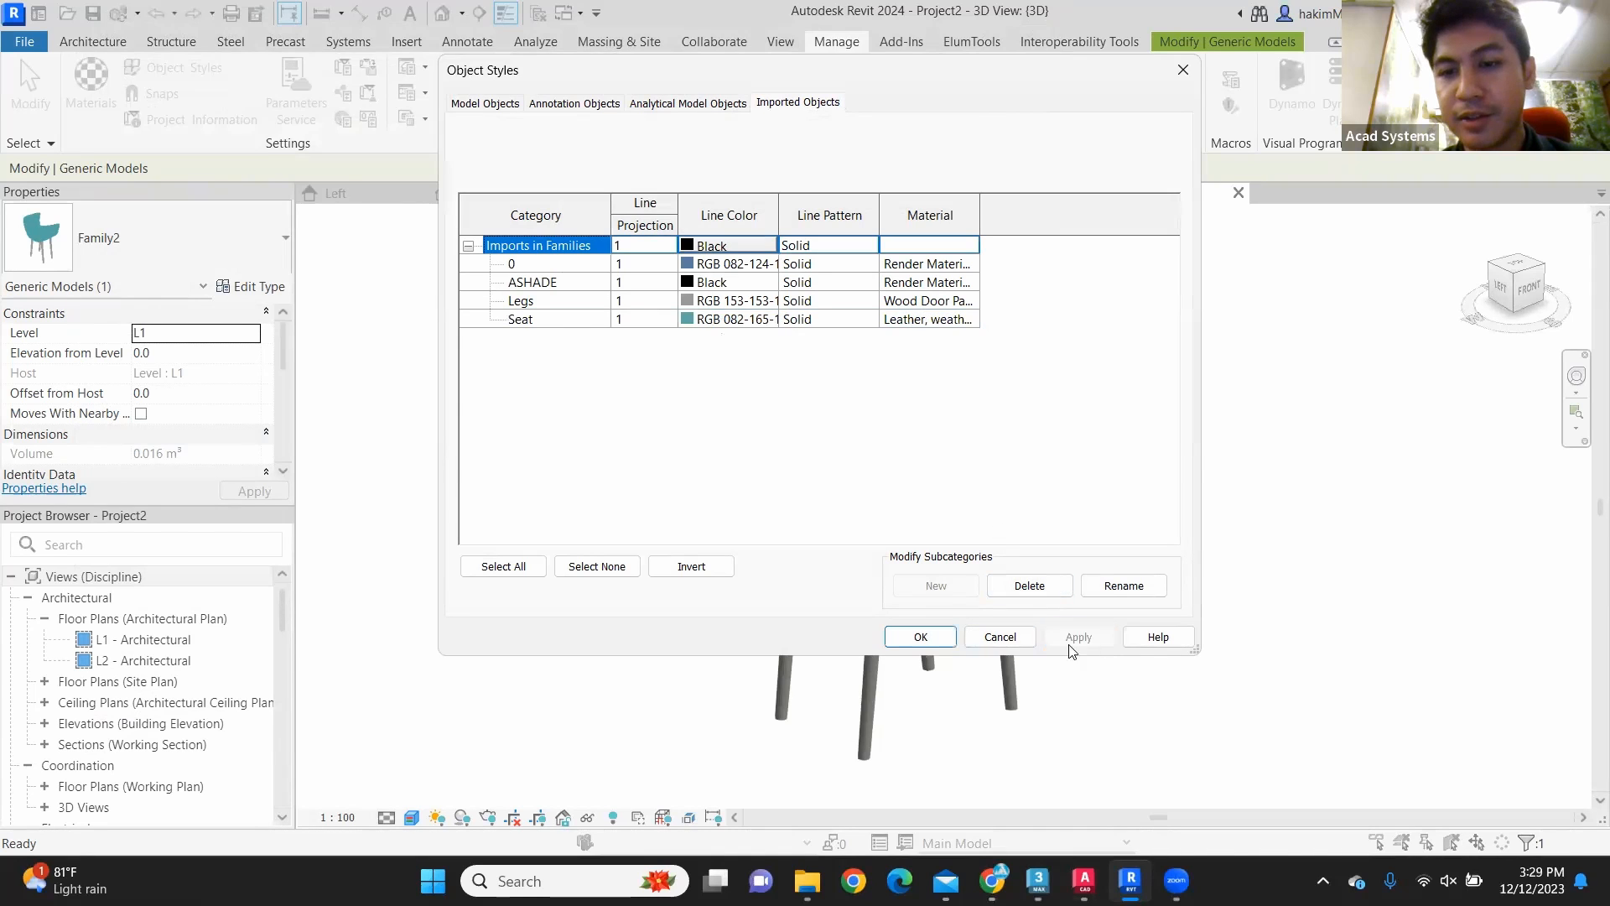
left_click(931, 638)
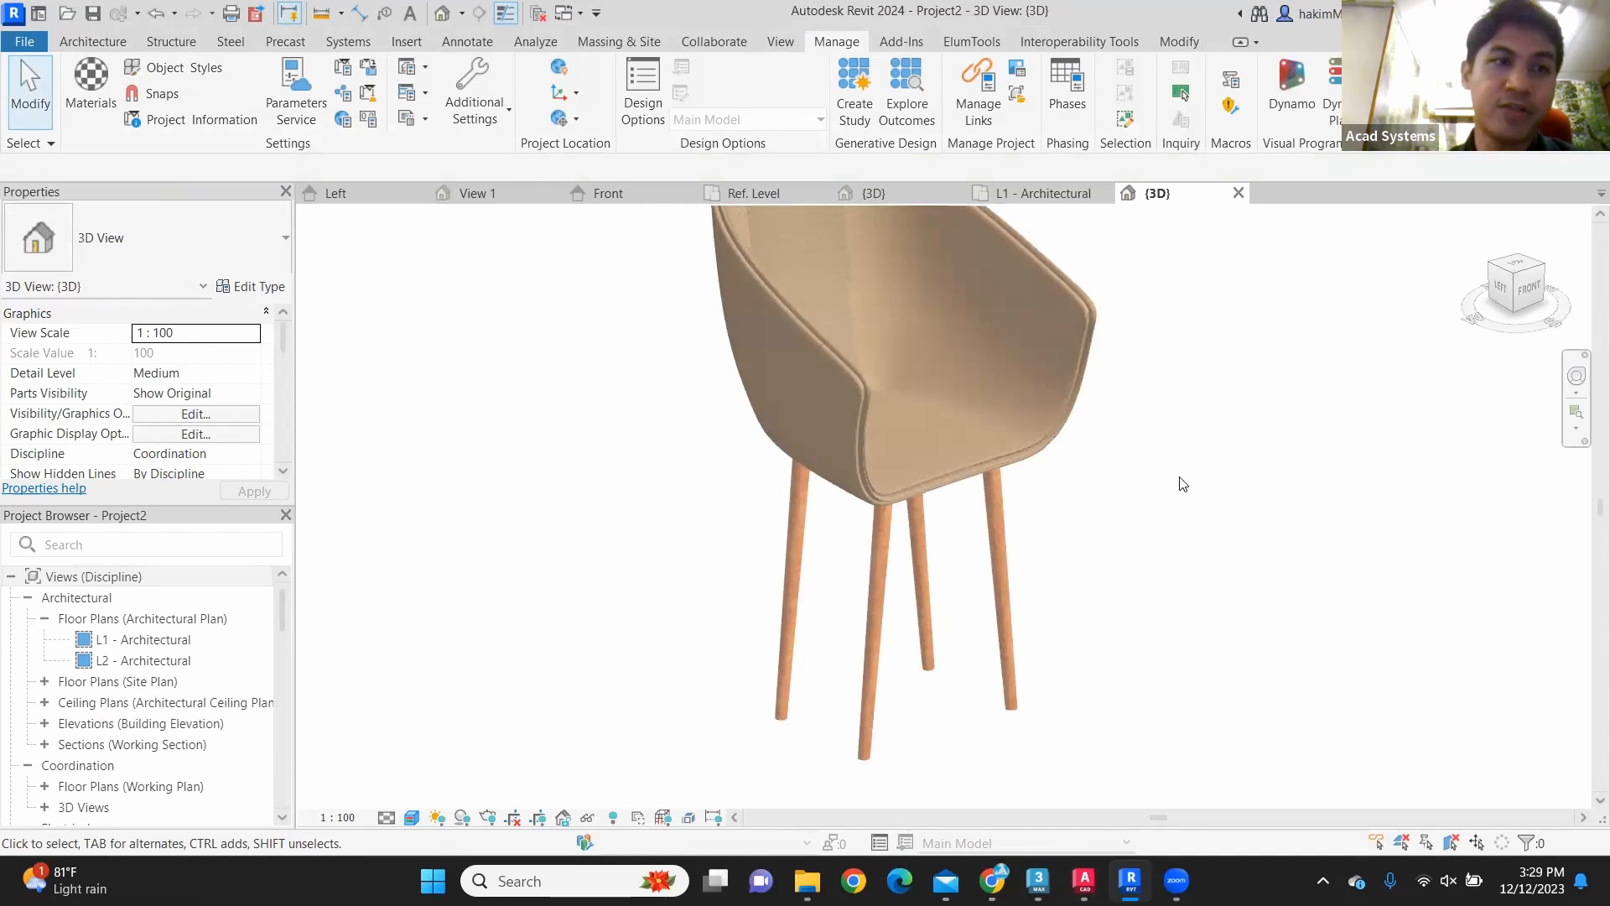
Step: Review the materials assigned to the imported Legs and Seat categories in the project's object styles
middle_click_drag(1182, 484, 898, 534, "shift")
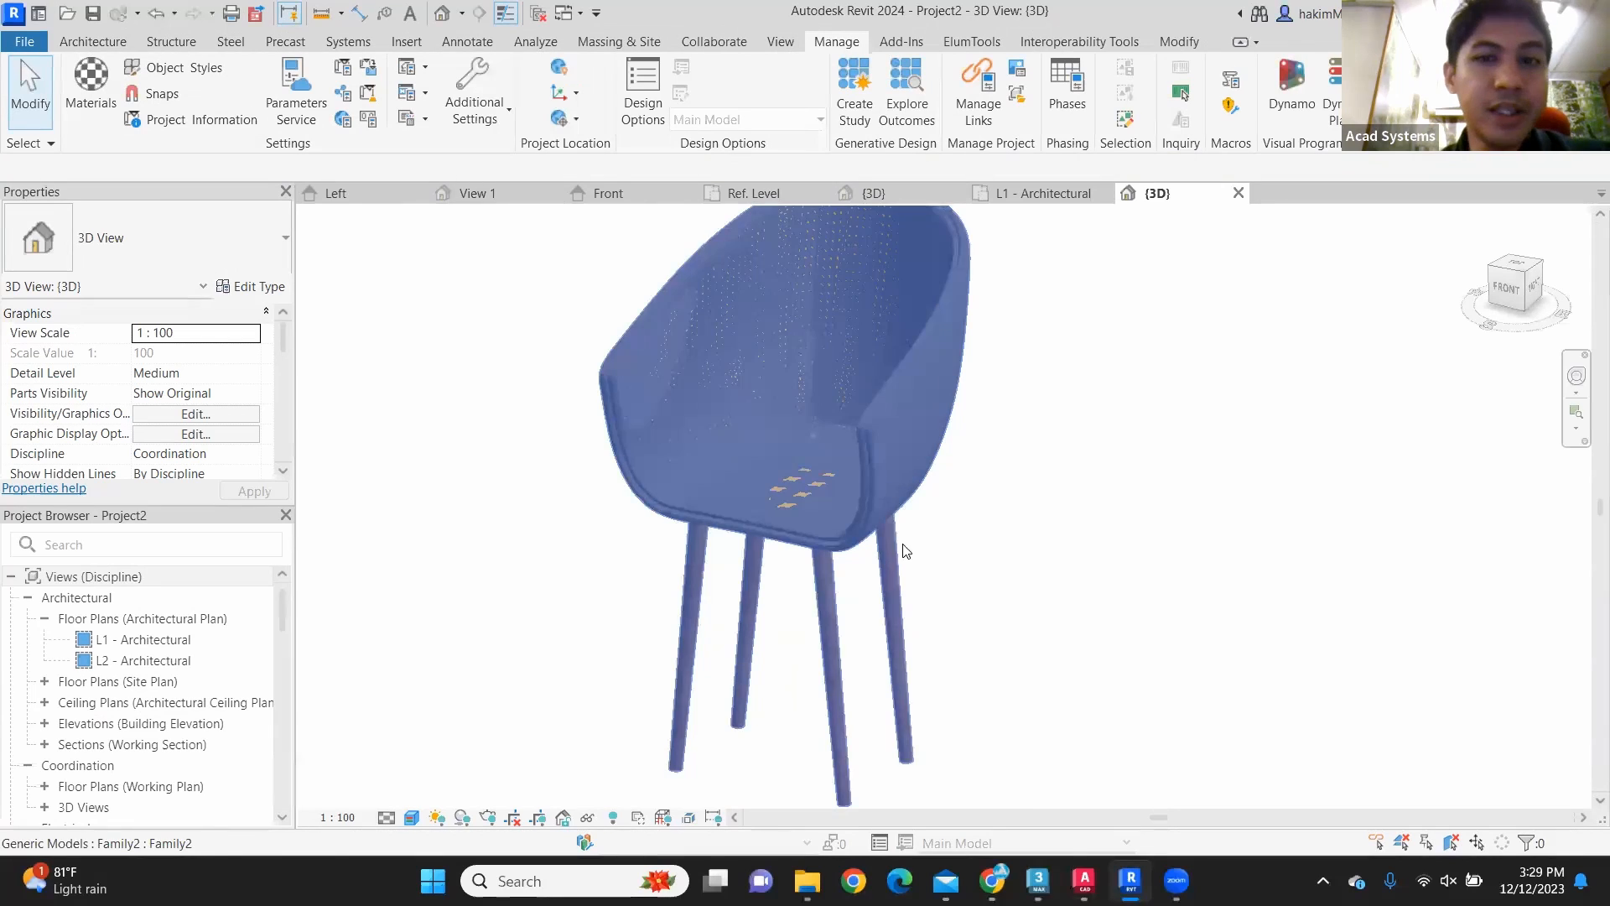
middle_click_drag(964, 478, 863, 432)
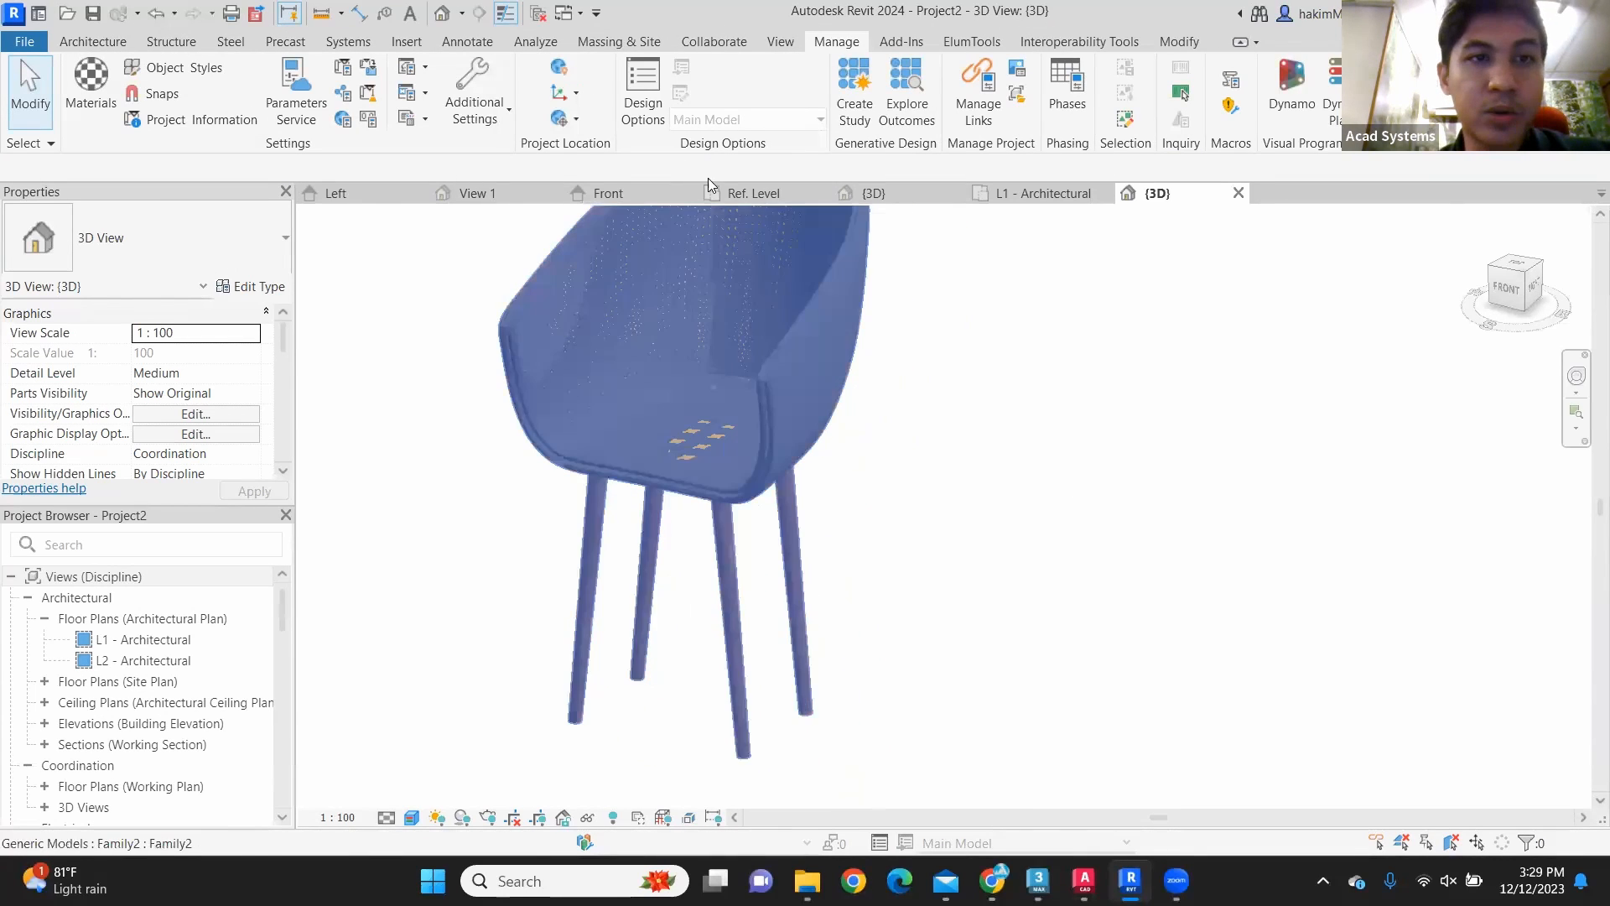
left_click(176, 68)
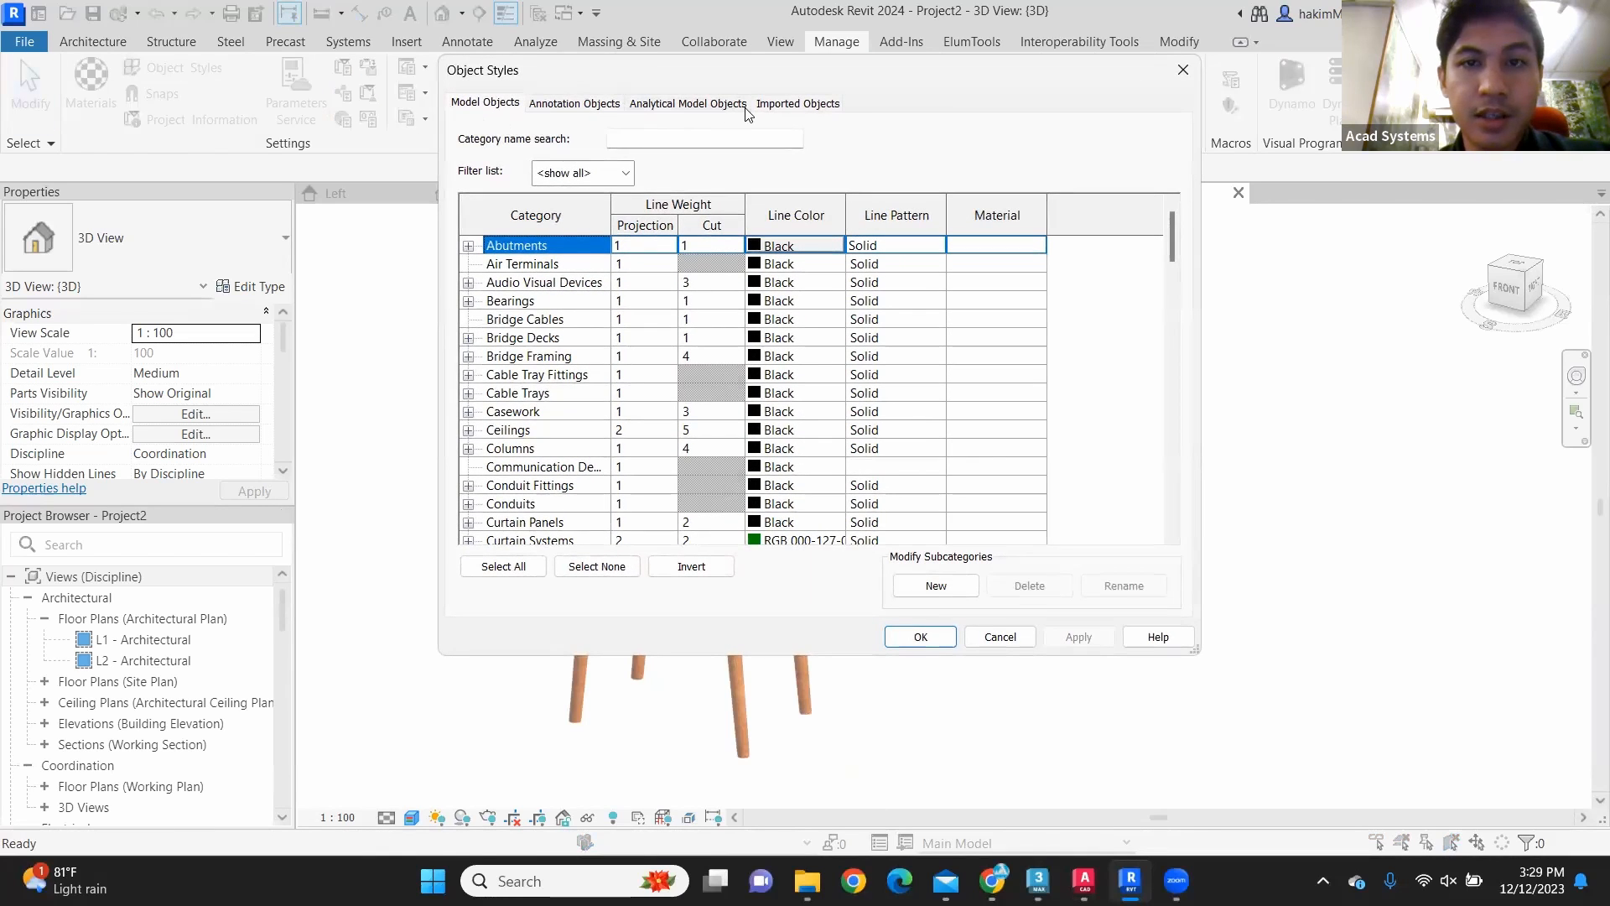
left_click(792, 105)
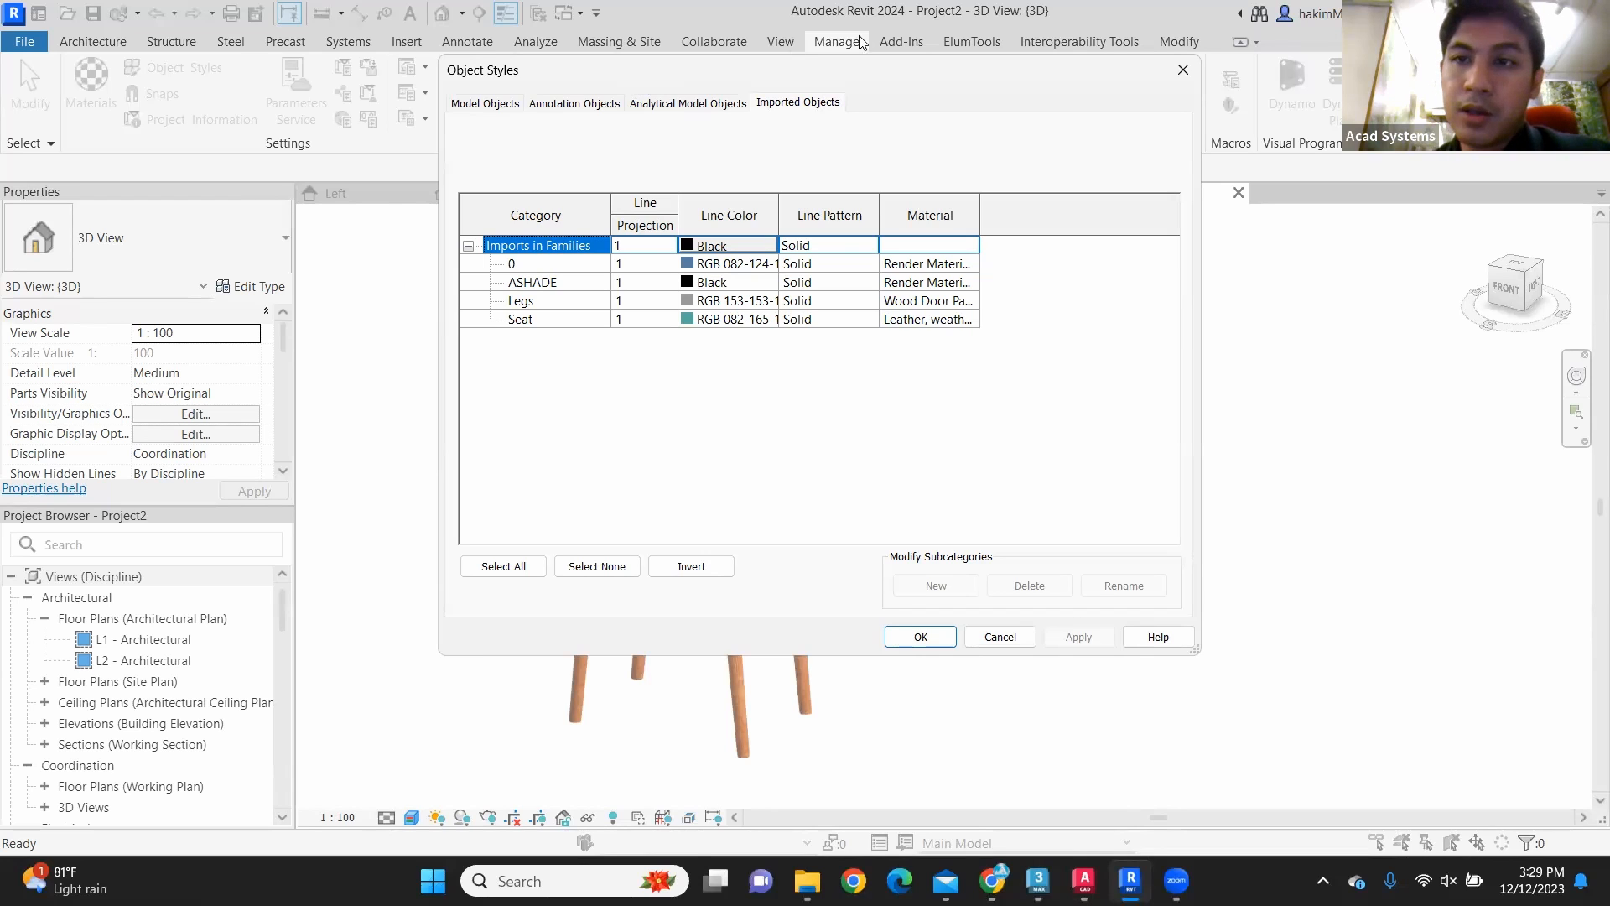
left_click(1183, 70)
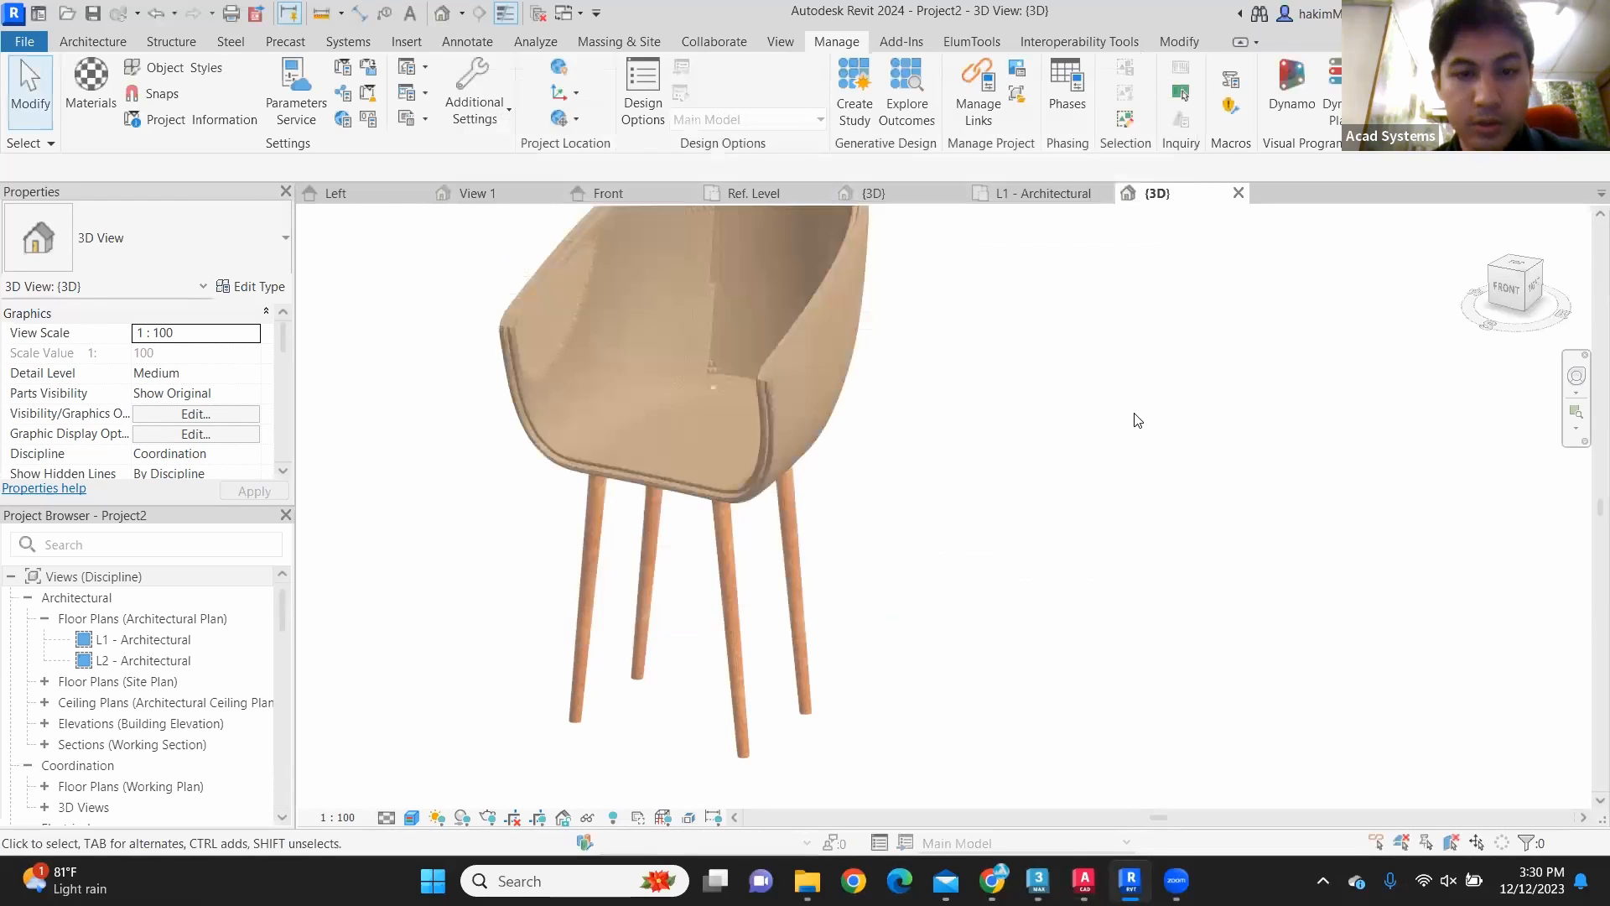
Step: Examine the whole chair in the project's 3D view to check the seat and leg materials
scroll(984, 445, "up", 2)
key("alt")
scroll(951, 484, "down", 3)
middle_click_drag(950, 476, 1011, 484, "shift")
scroll(825, 484, "up", 2)
middle_click_drag(826, 485, 844, 446, "shift")
left_click(842, 444)
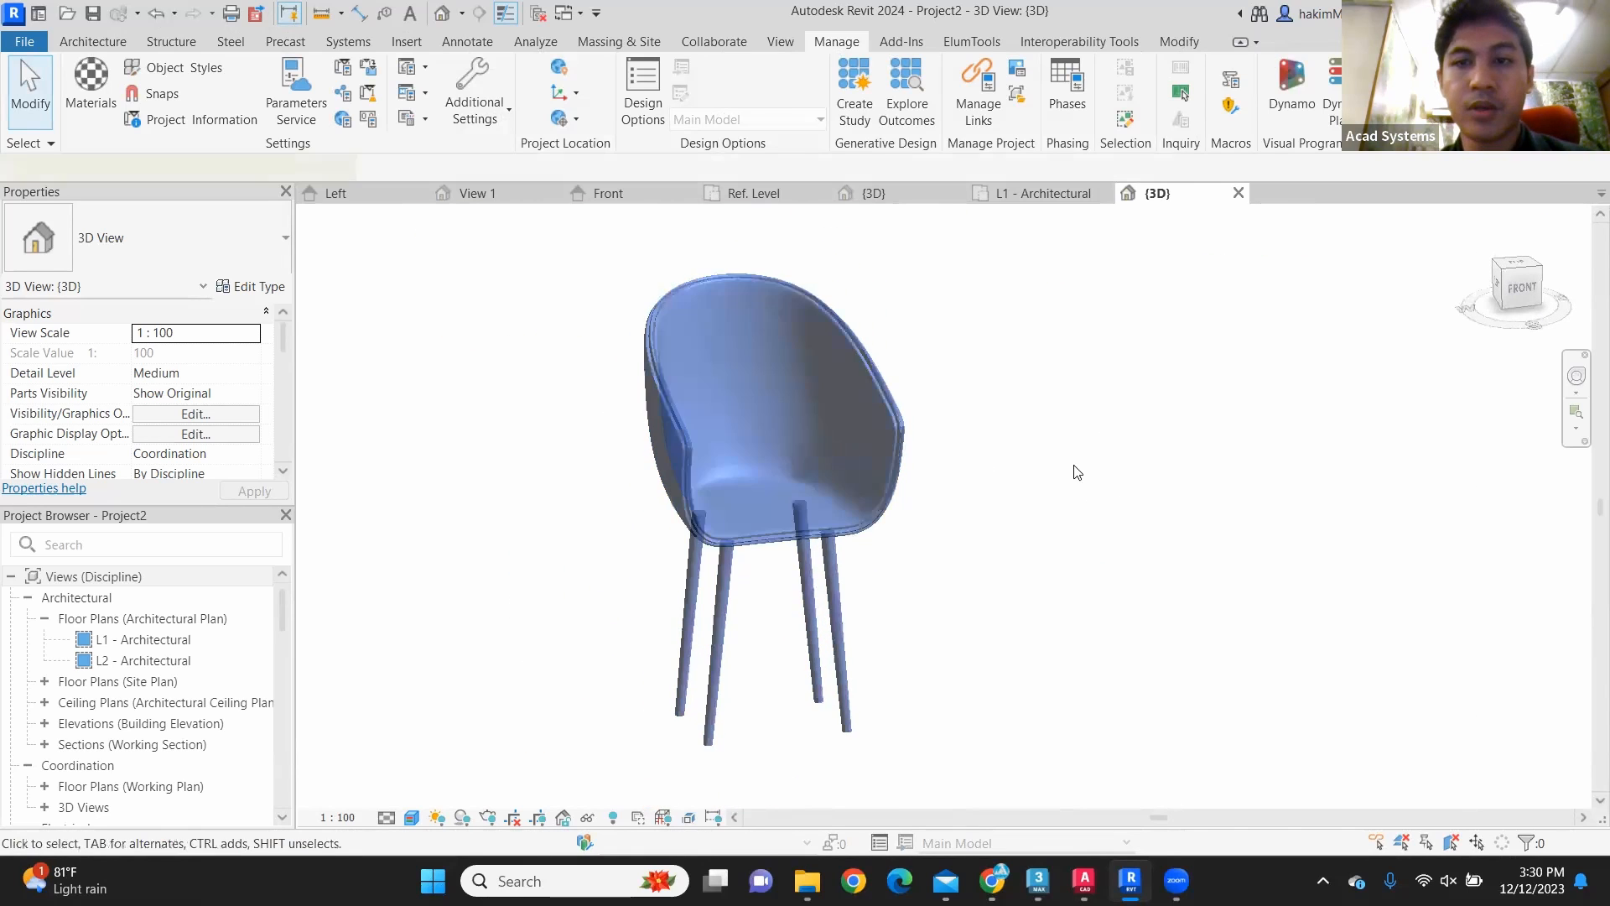
left_click(965, 289)
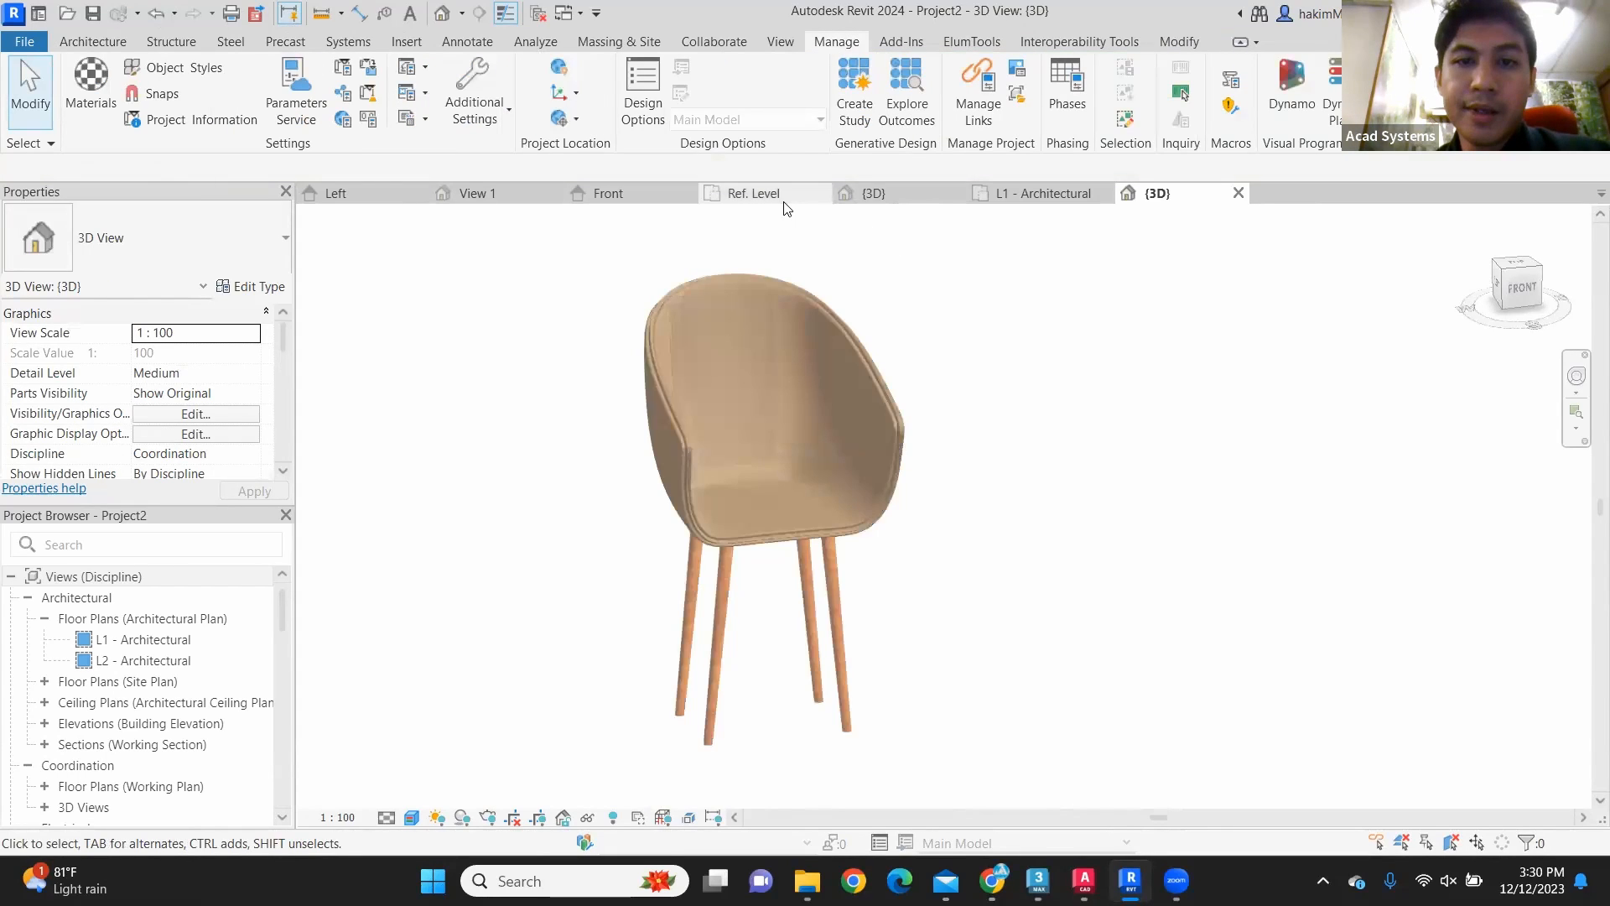
Step: Inspect the imported chair2.dwg mesh in the family's Ref. Level plan view
left_click(754, 195)
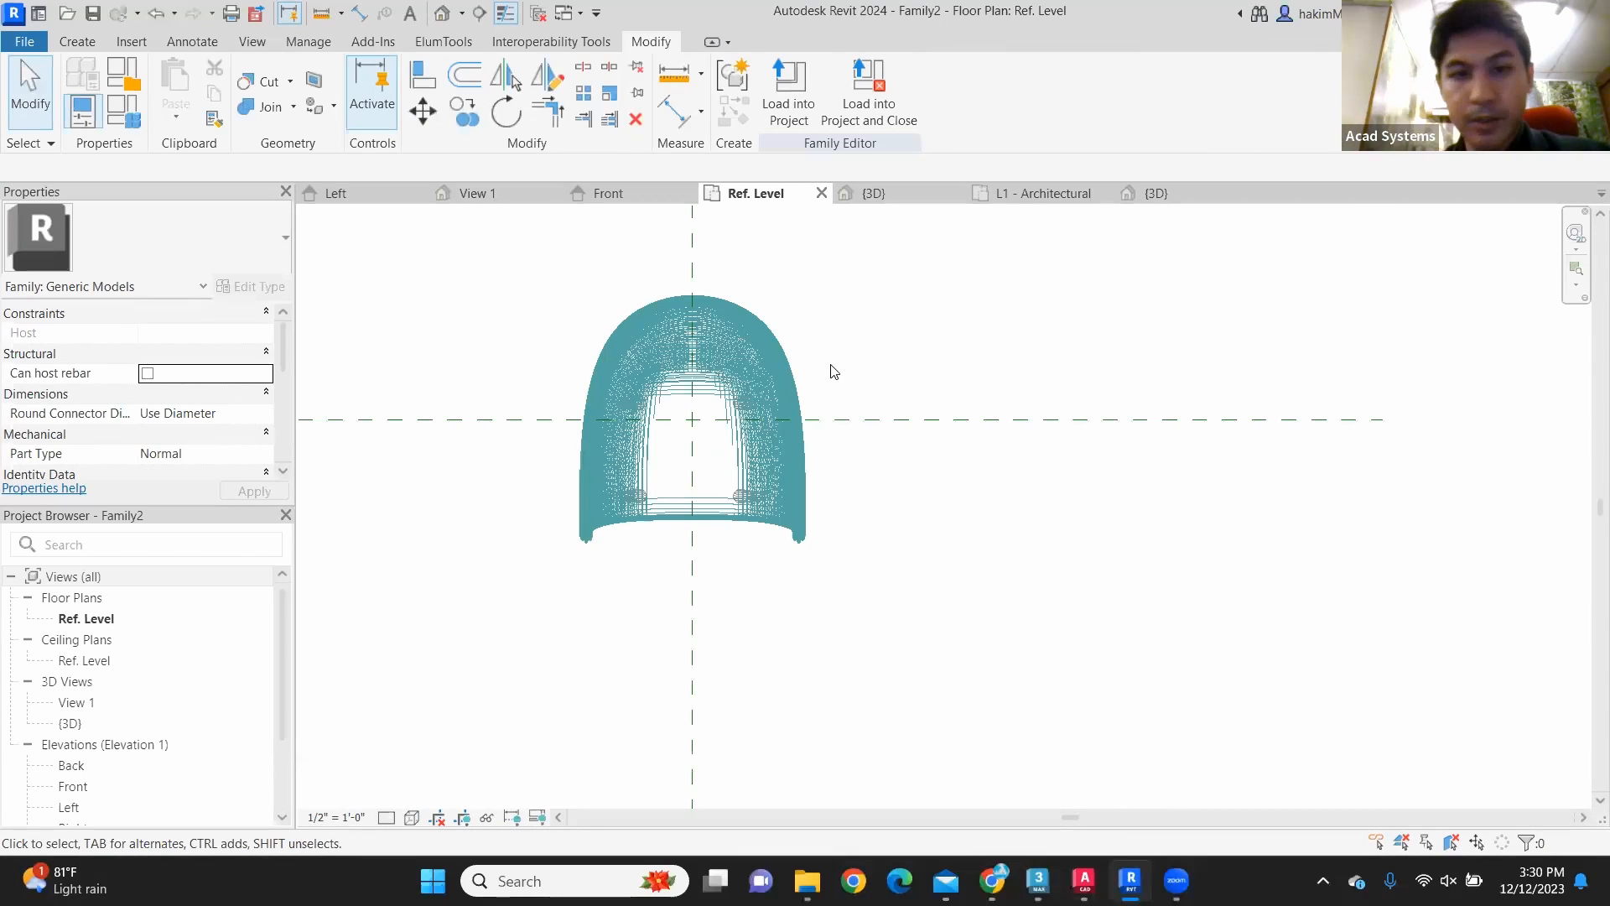
left_click(741, 349)
scroll(736, 375, "up", 2)
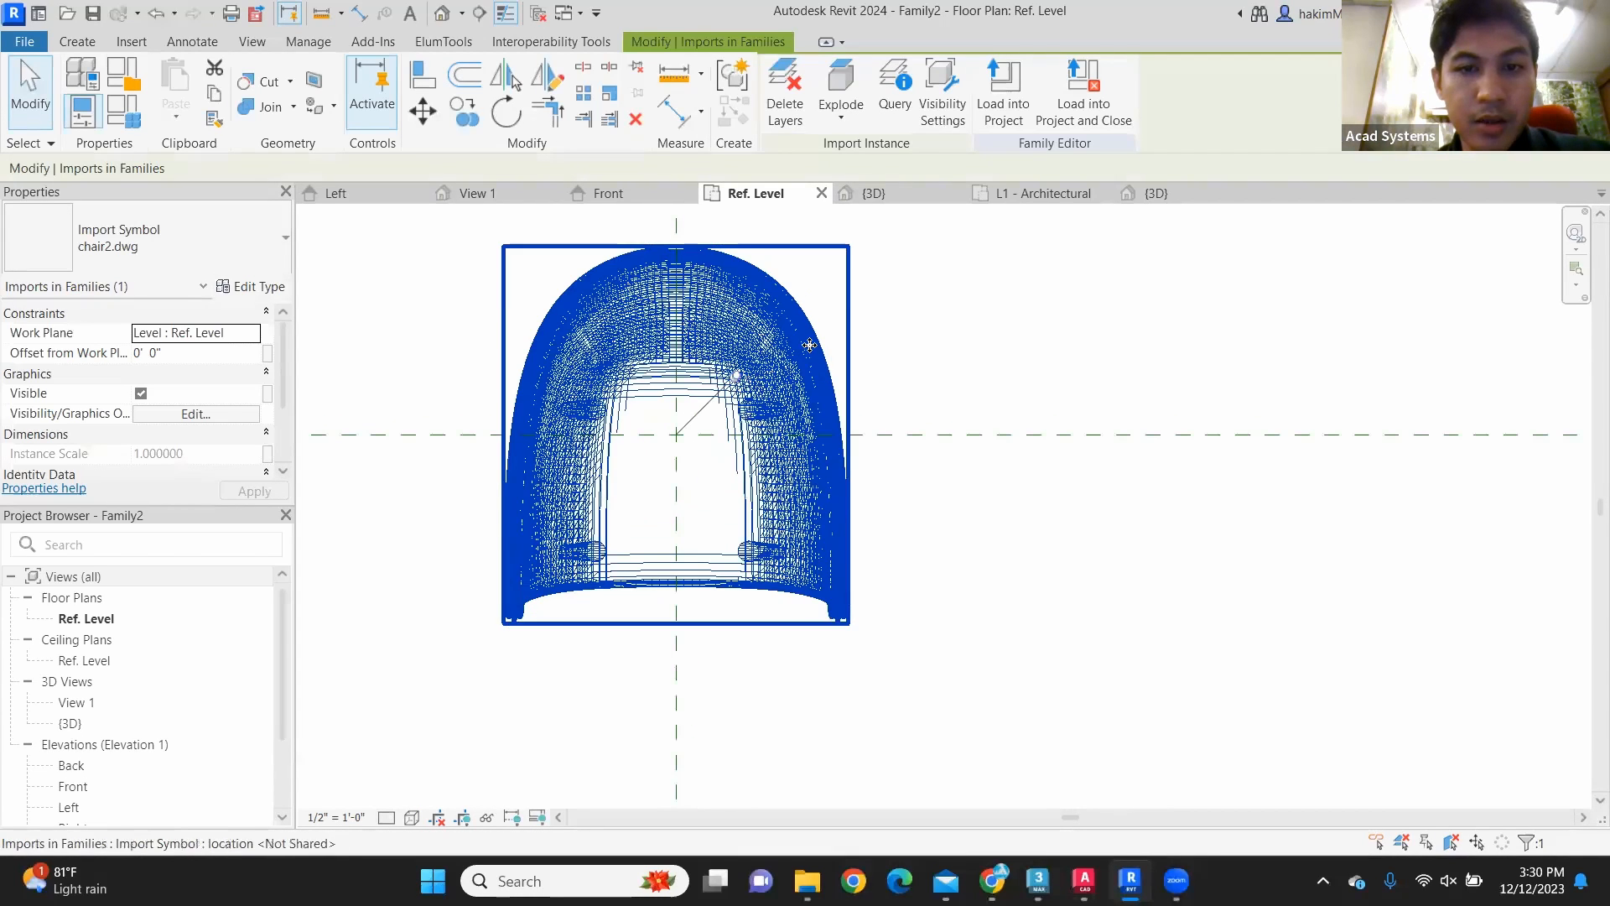
left_click(913, 311)
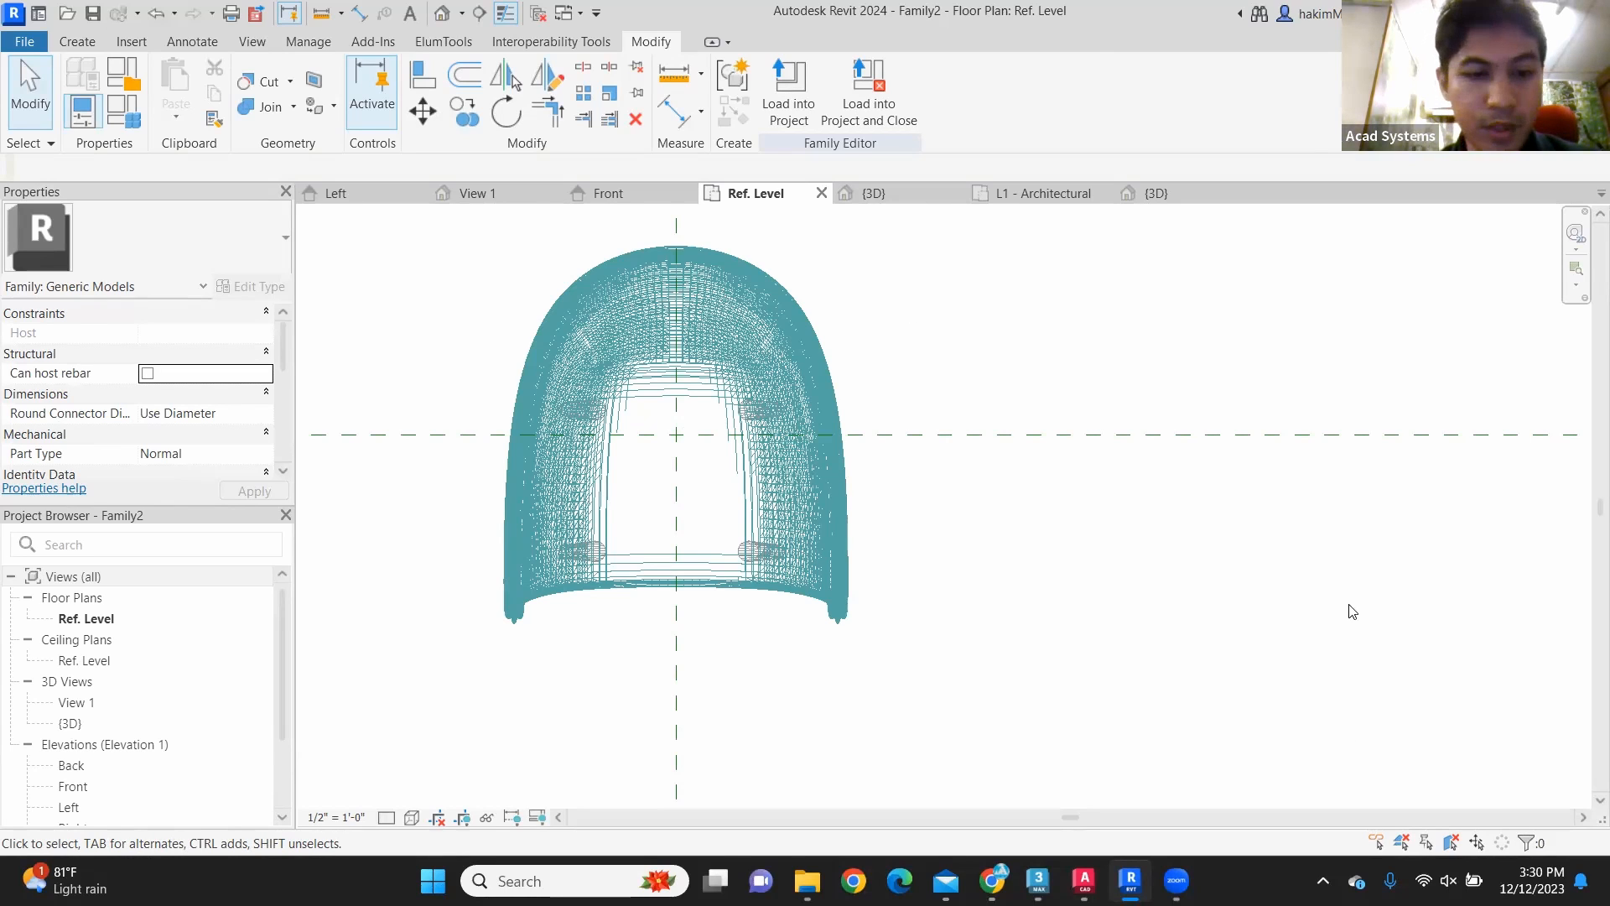
left_click(411, 818)
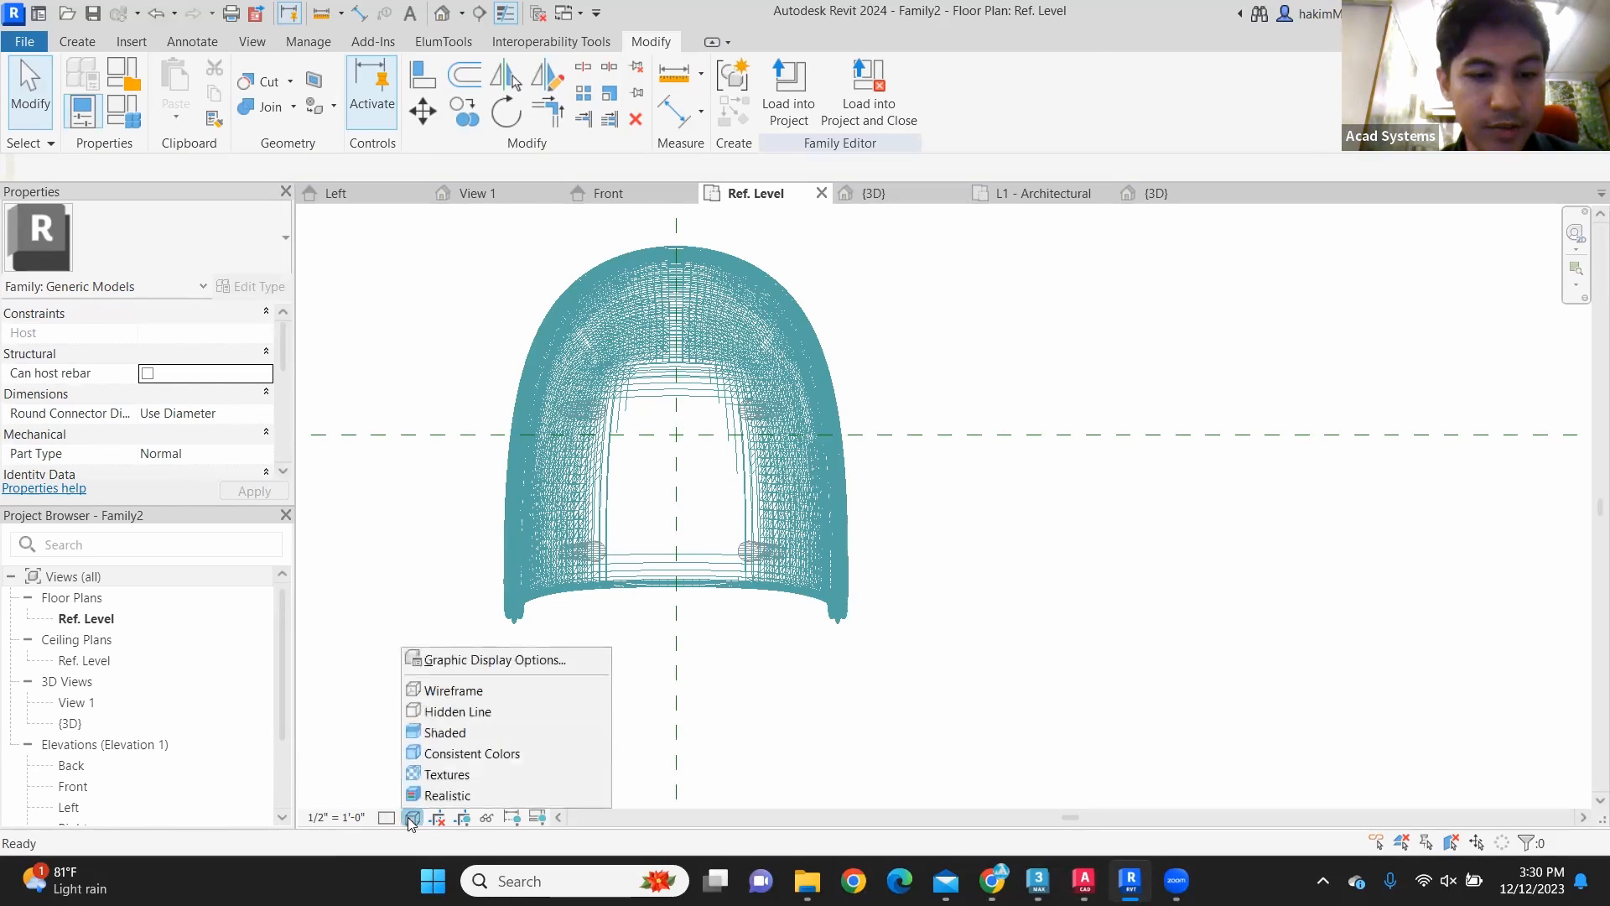
left_click(496, 659)
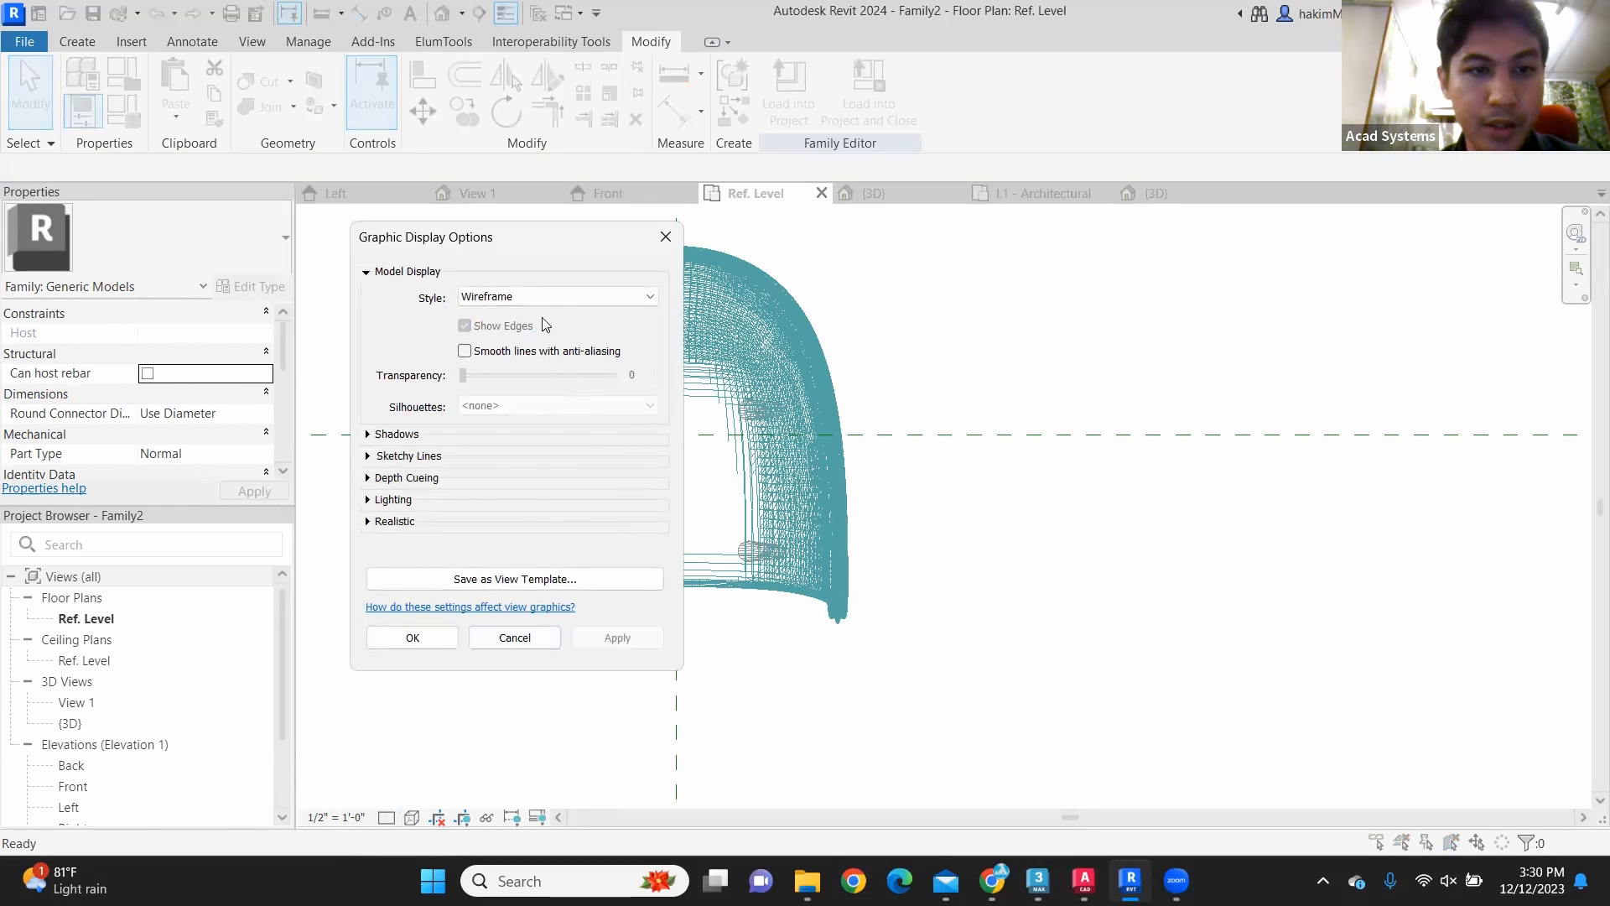
left_click(666, 237)
middle_click_drag(544, 320, 586, 304)
scroll(198, 370, "down", 5)
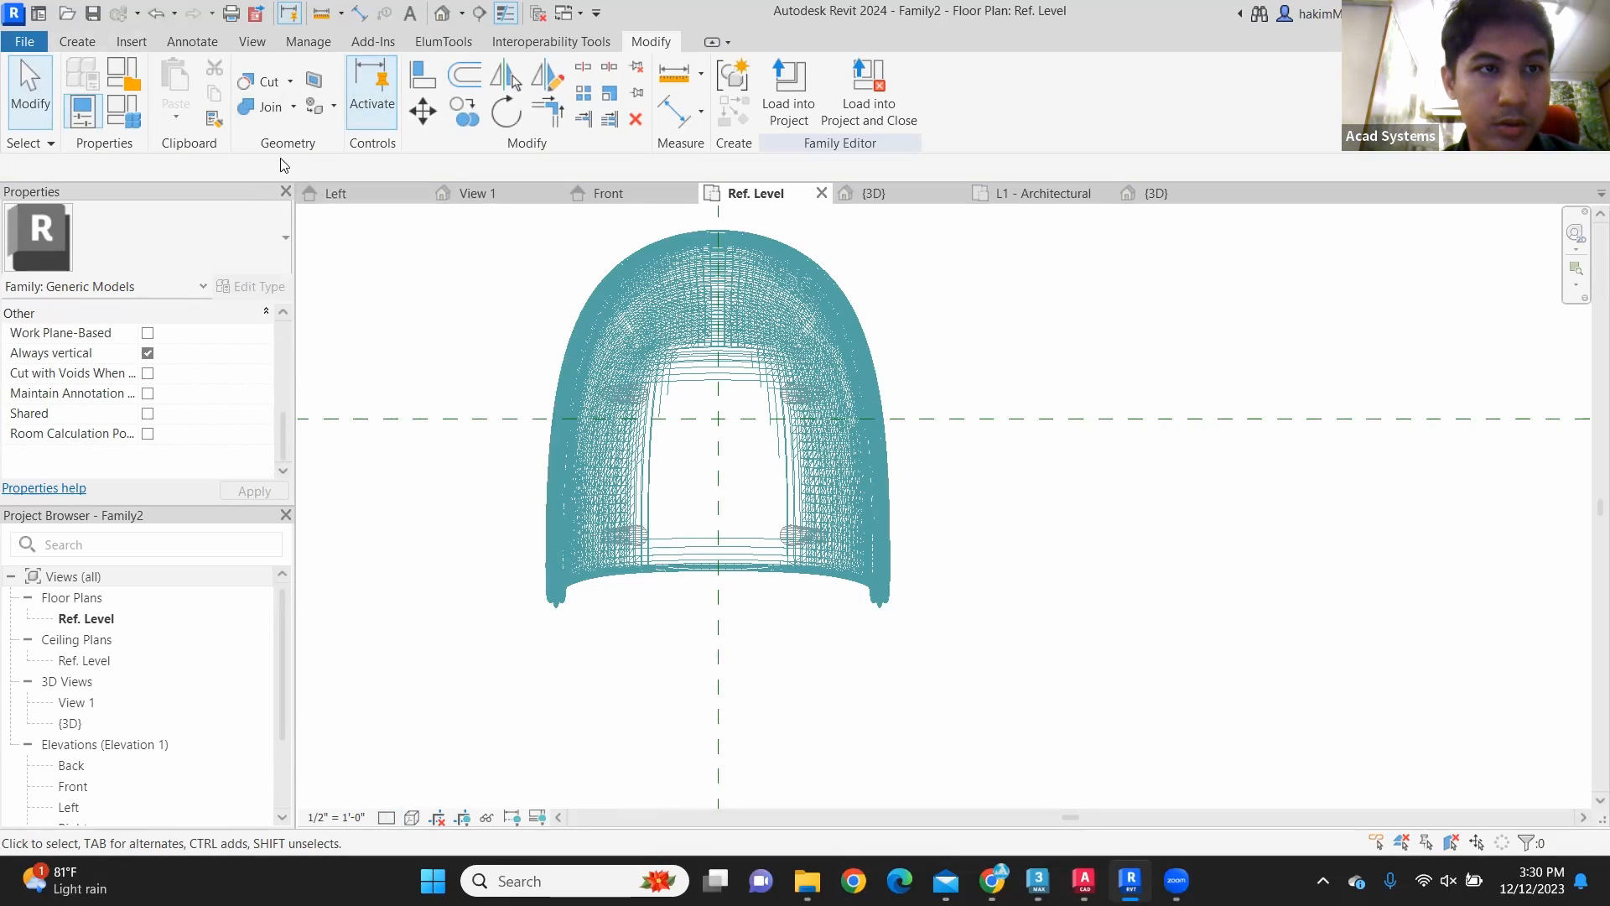
left_click(132, 121)
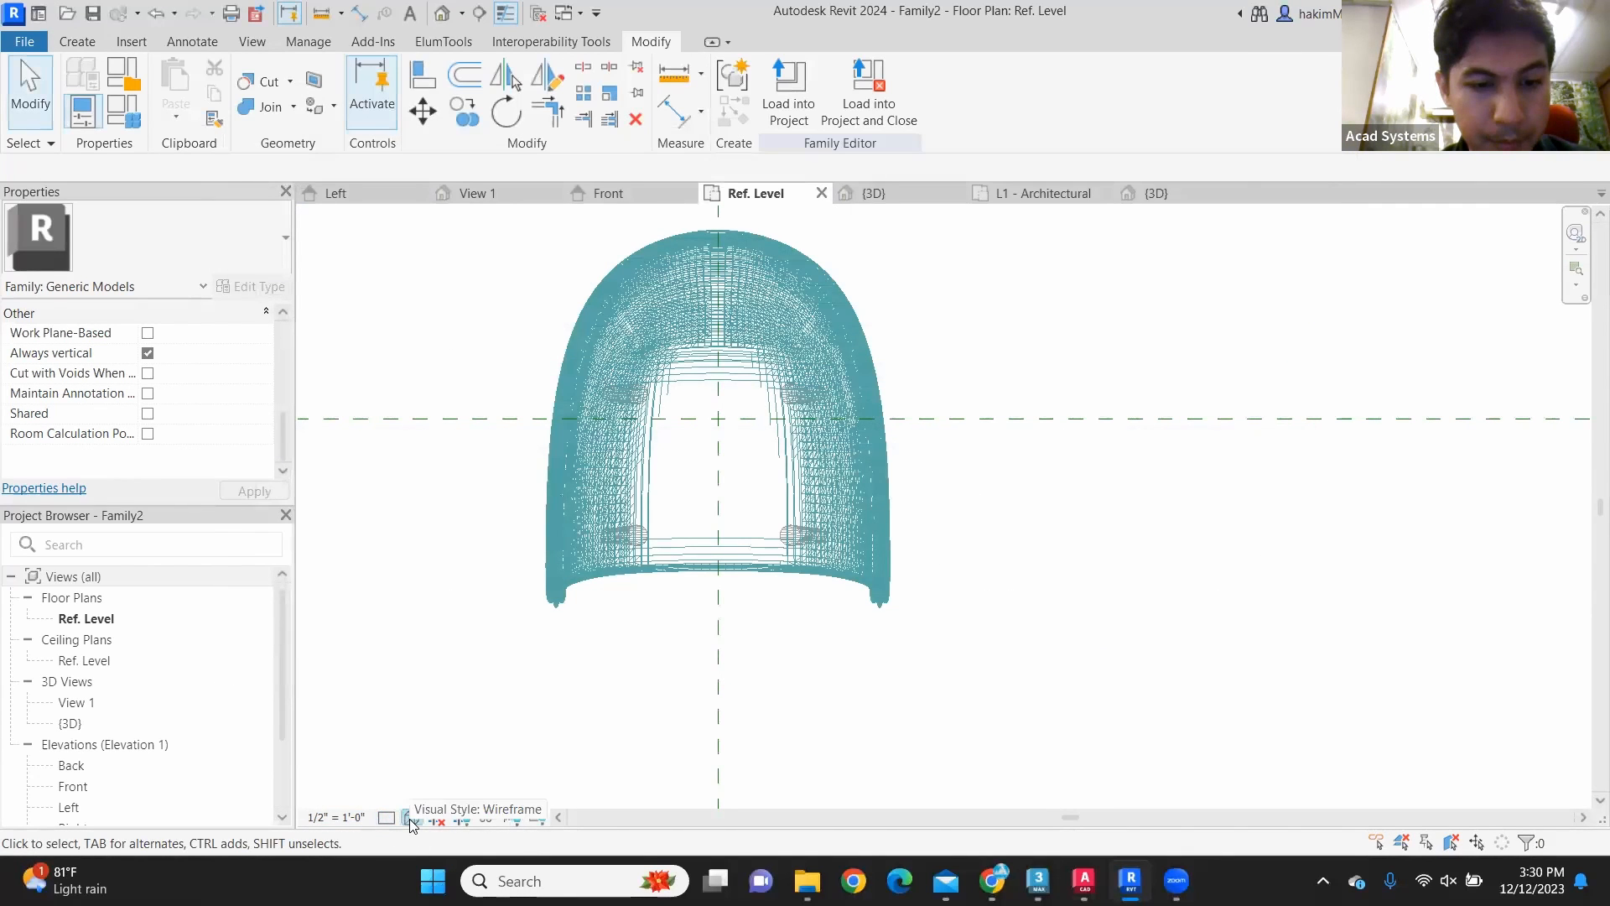
Step: Set the Ref. Level view's model display style to Realistic in the graphic display options and apply it
left_click(410, 818)
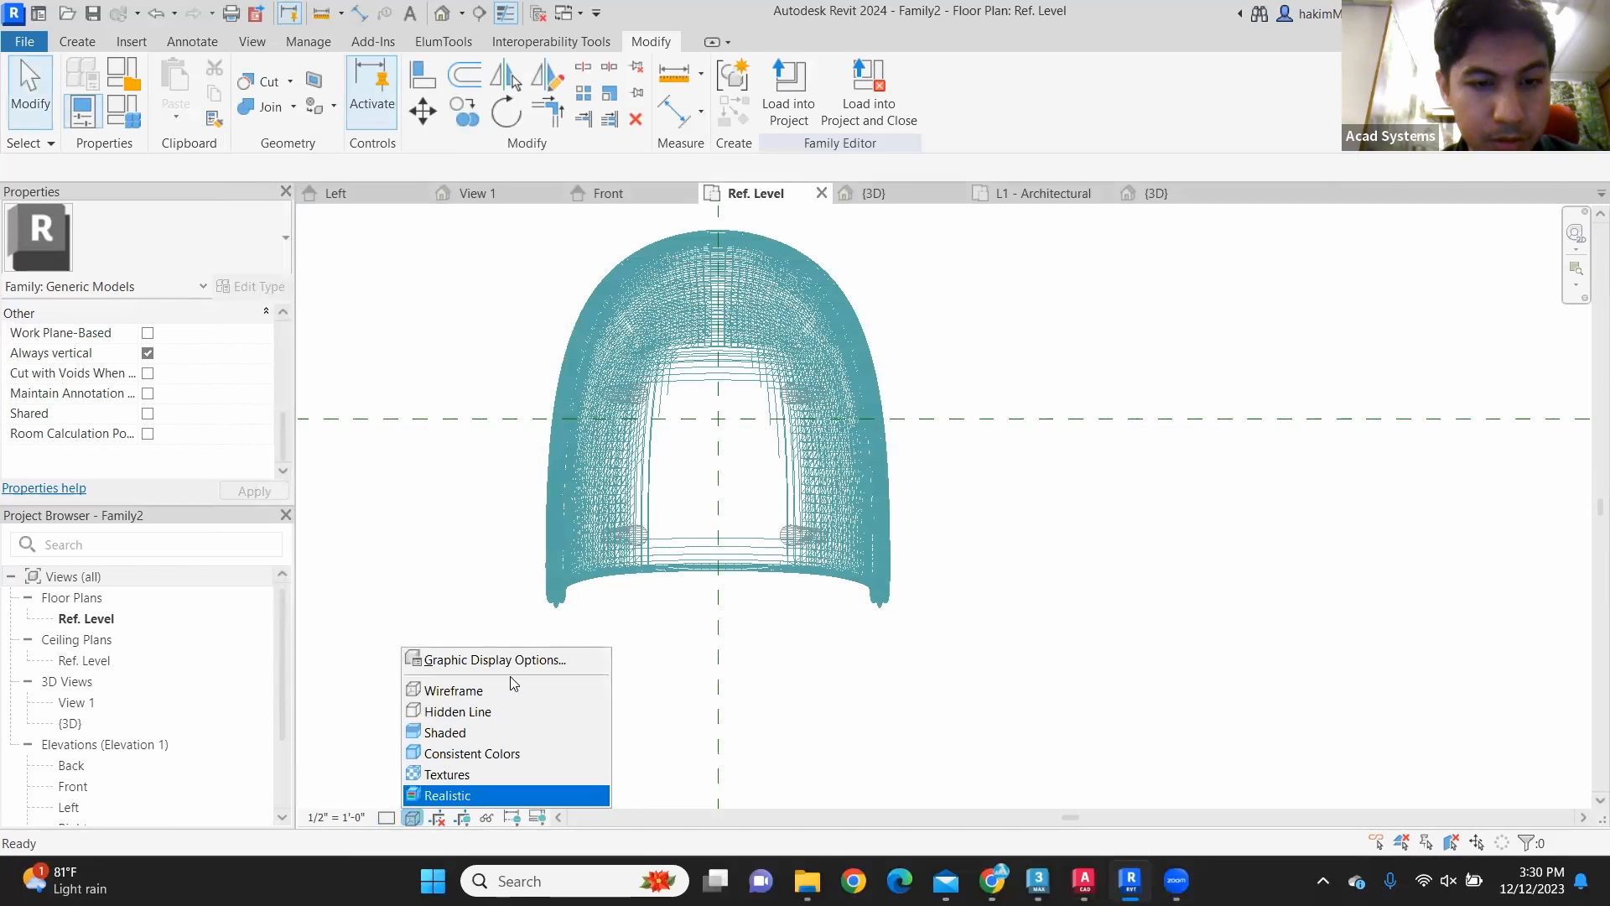
left_click(549, 660)
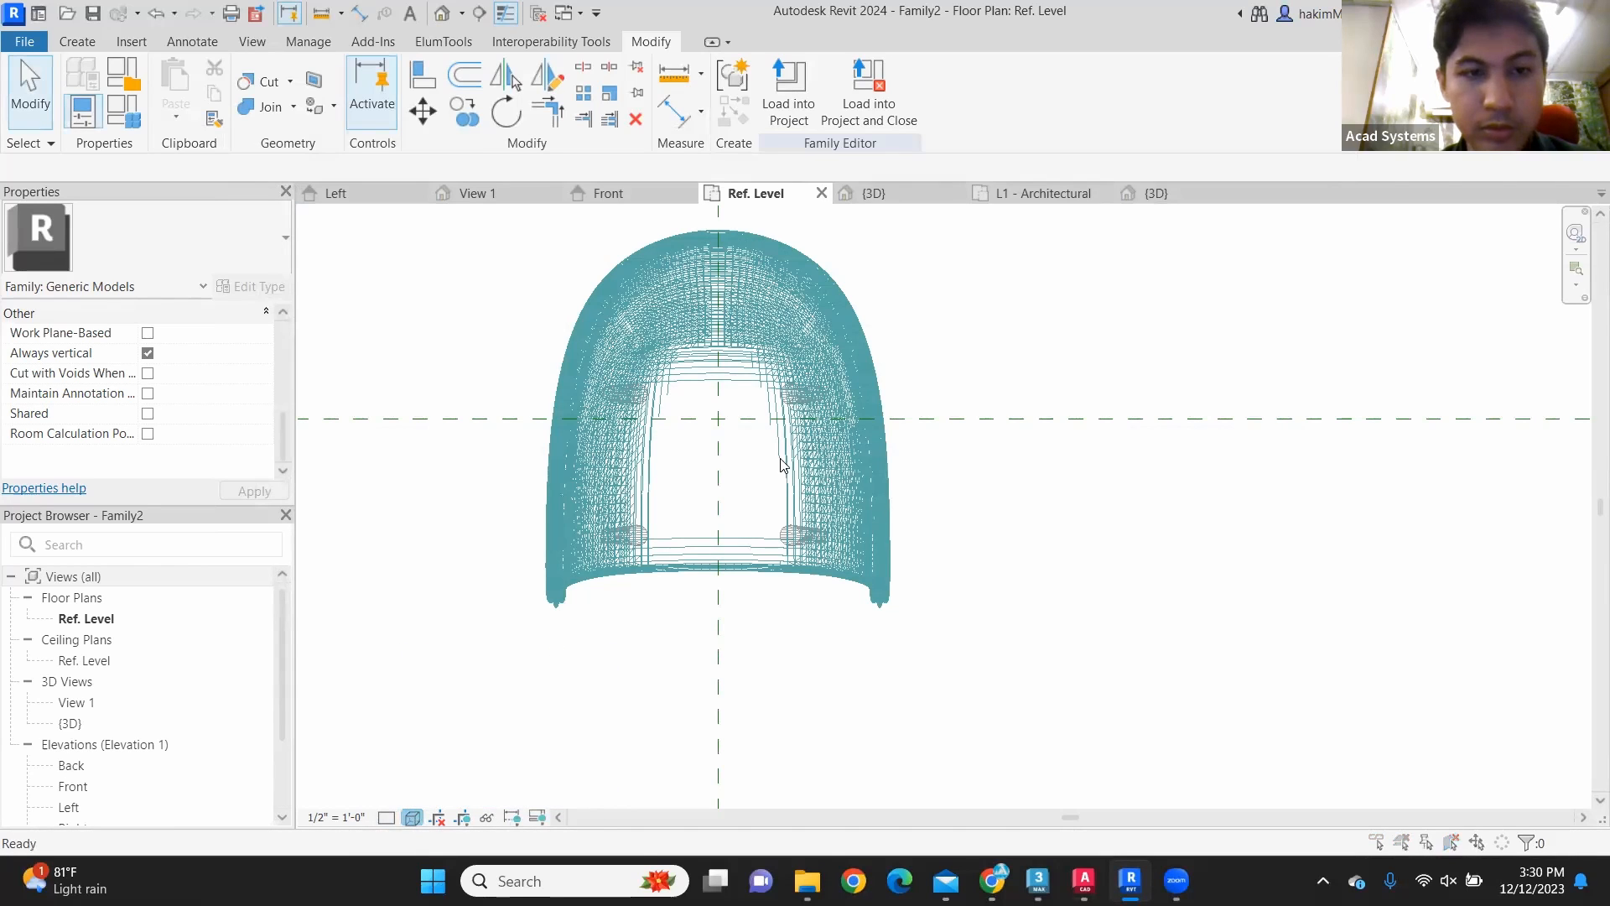
left_click(604, 301)
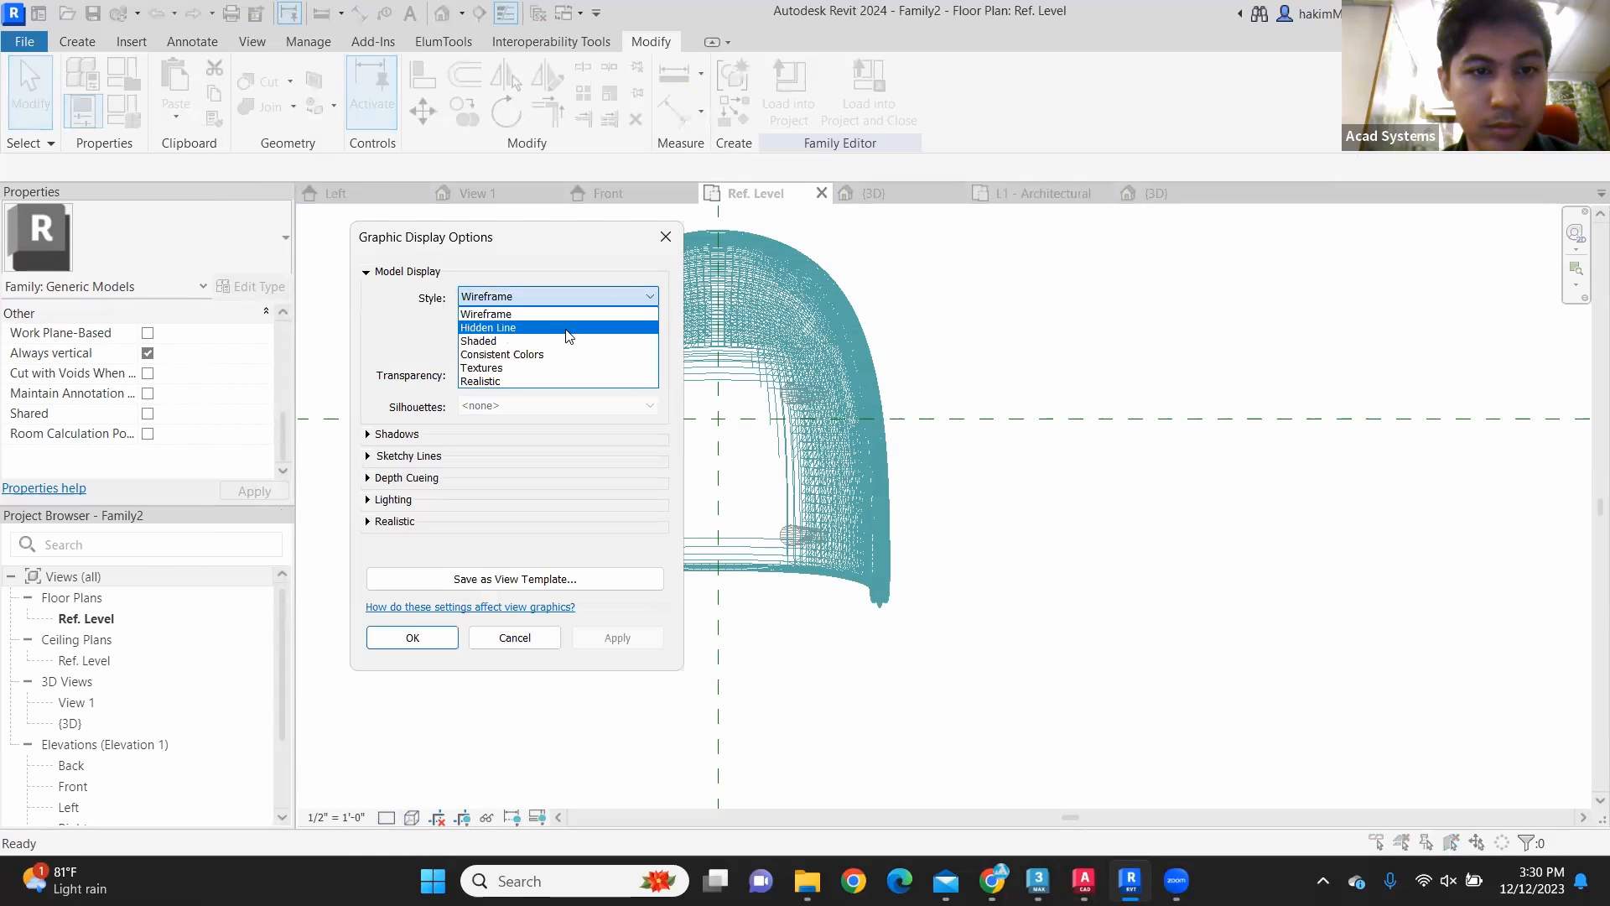
left_click(439, 442)
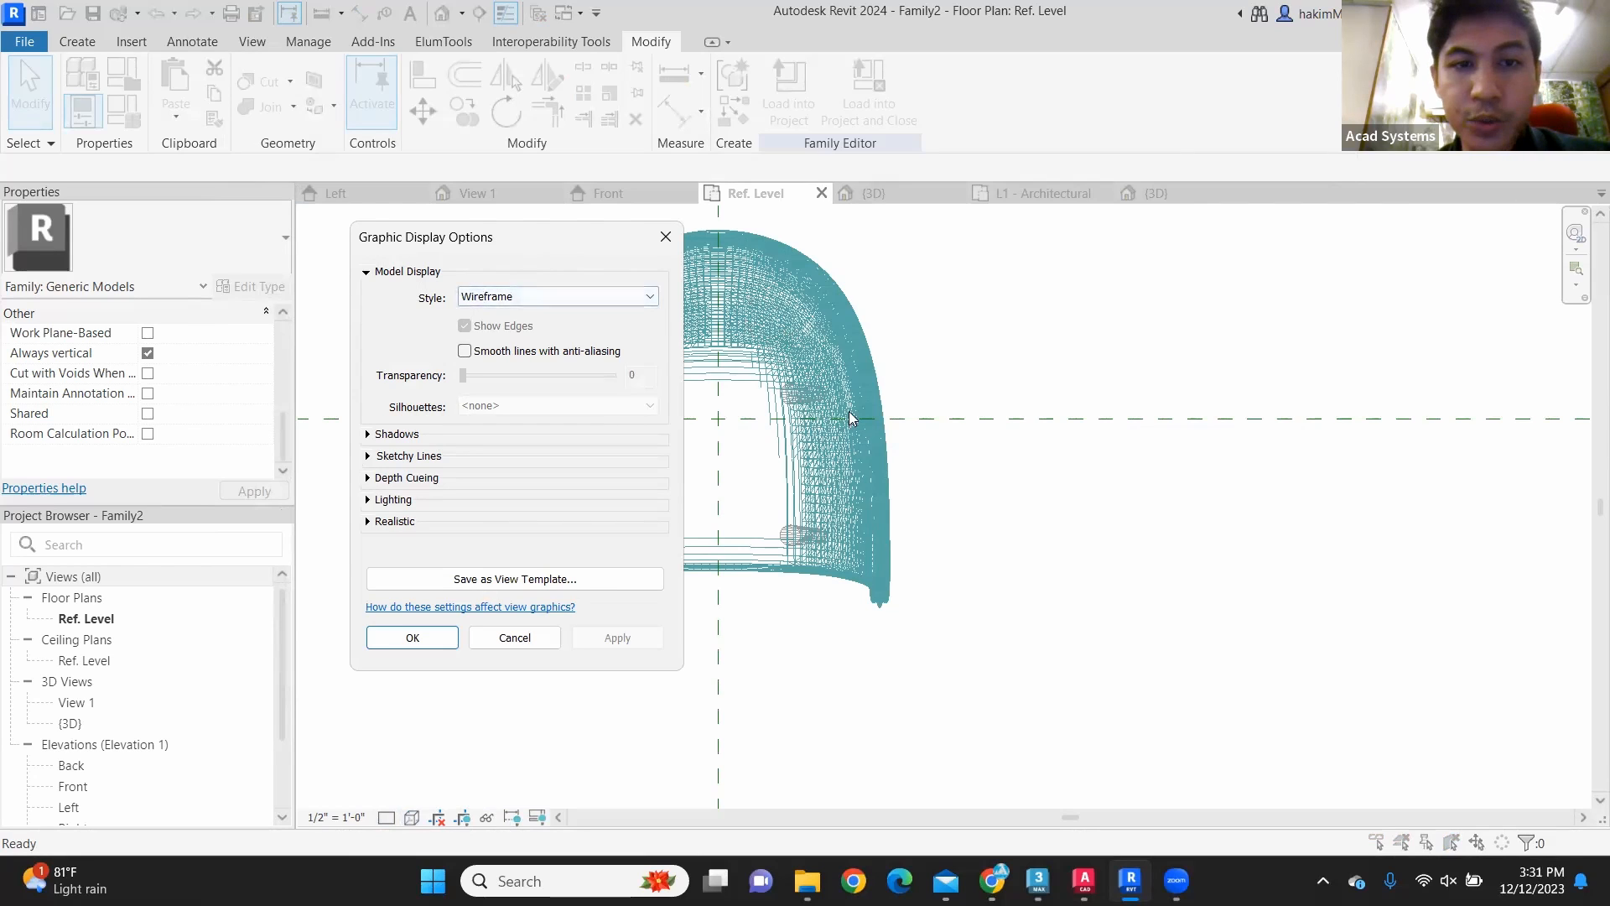
left_click(619, 299)
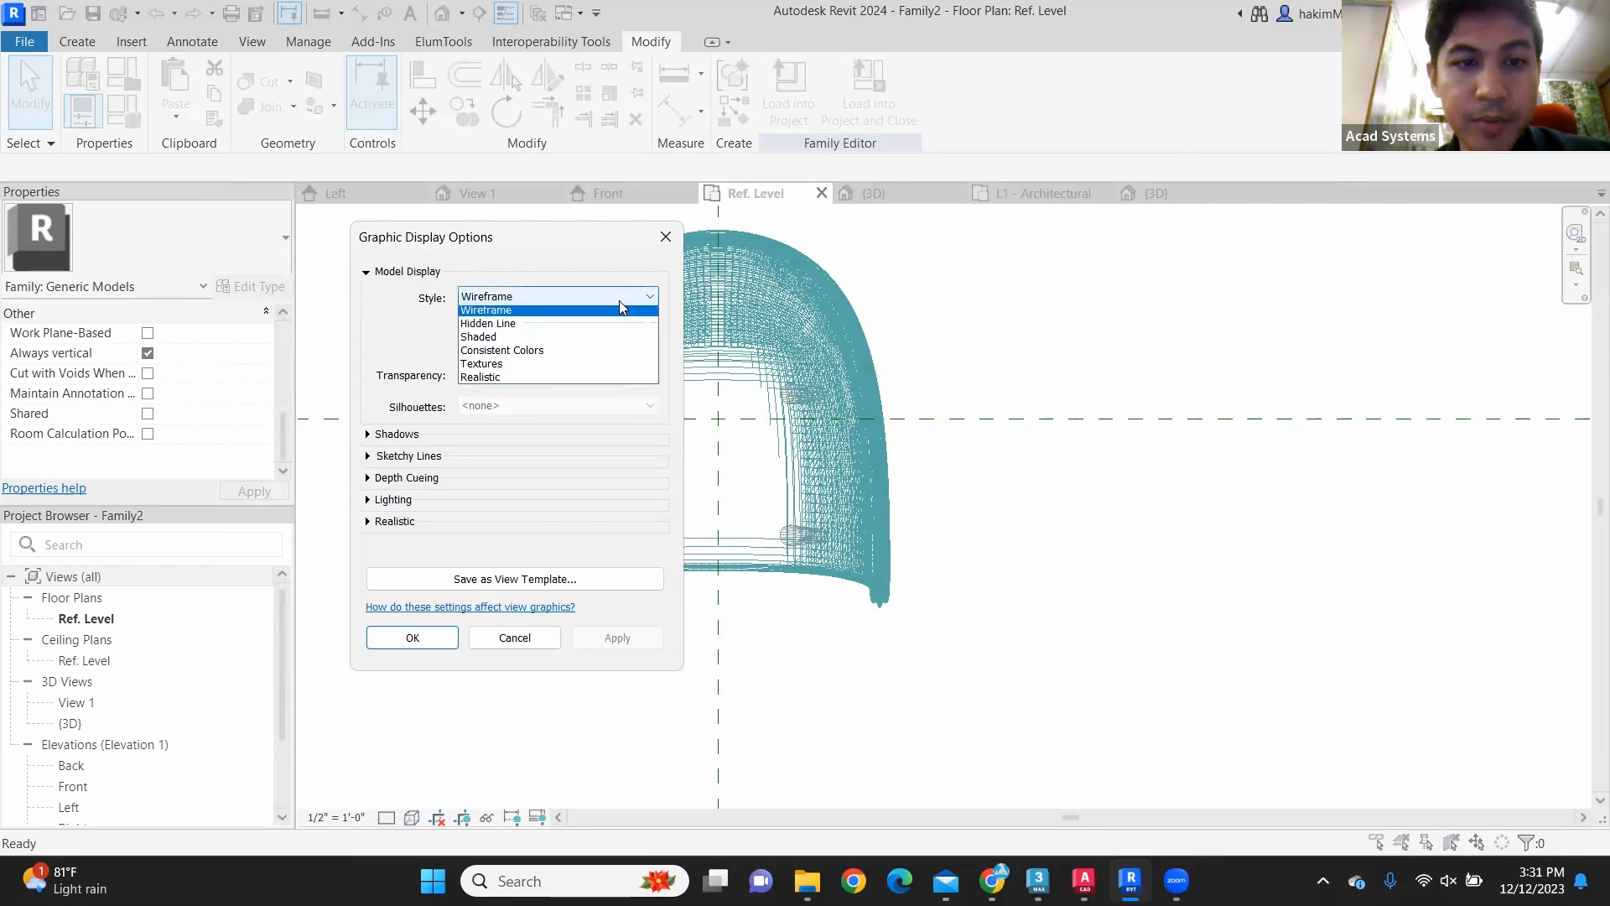
left_click(570, 341)
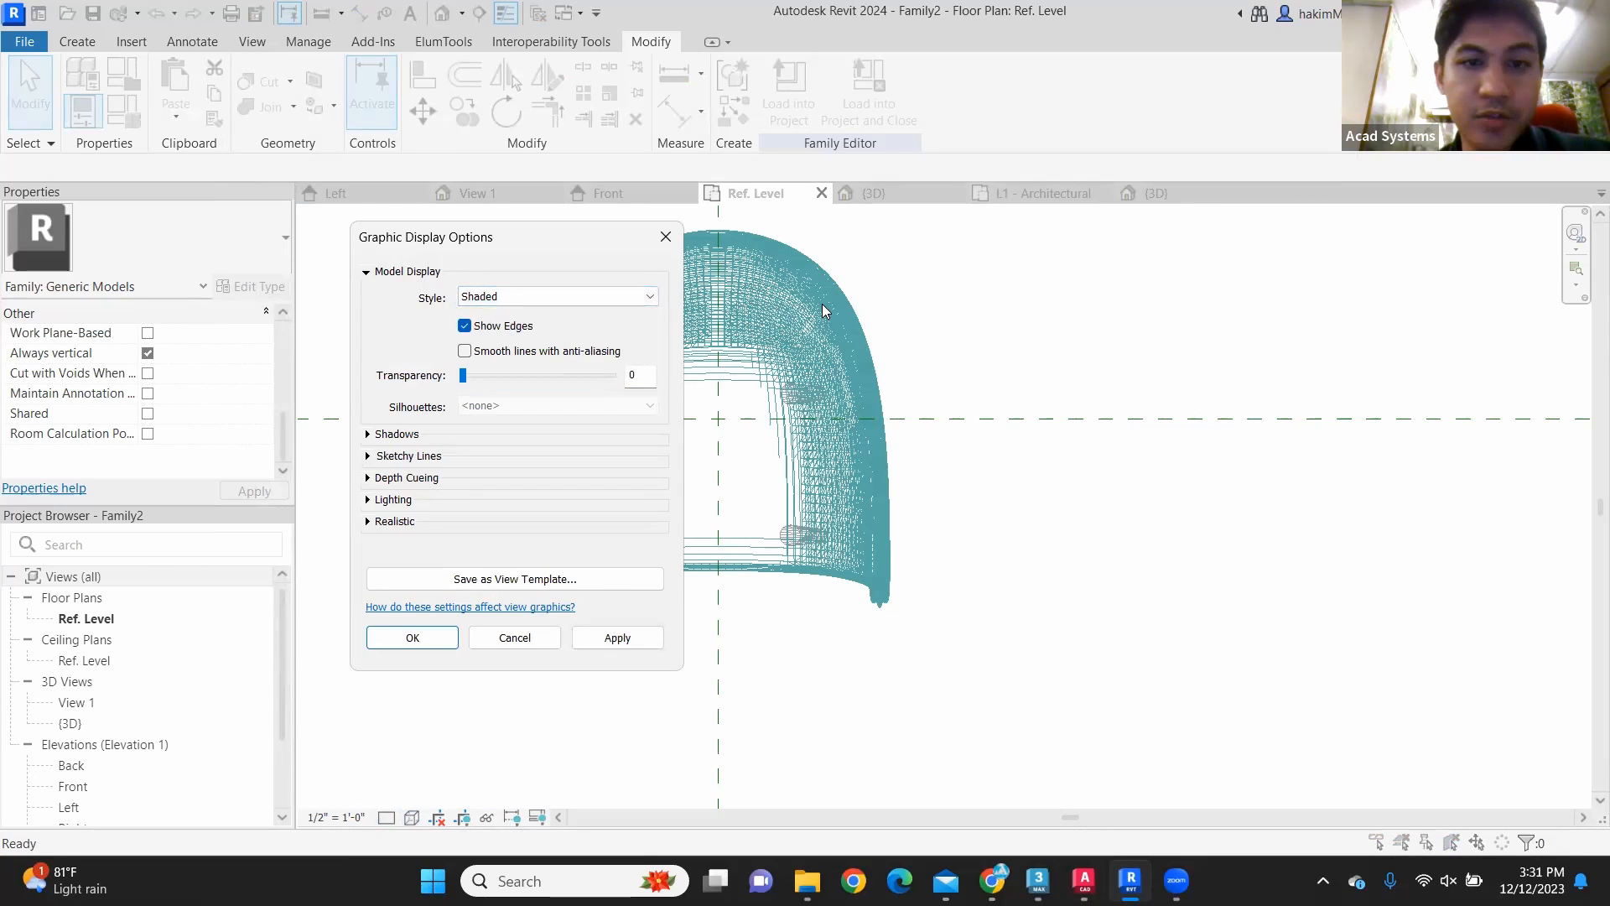
left_click(651, 299)
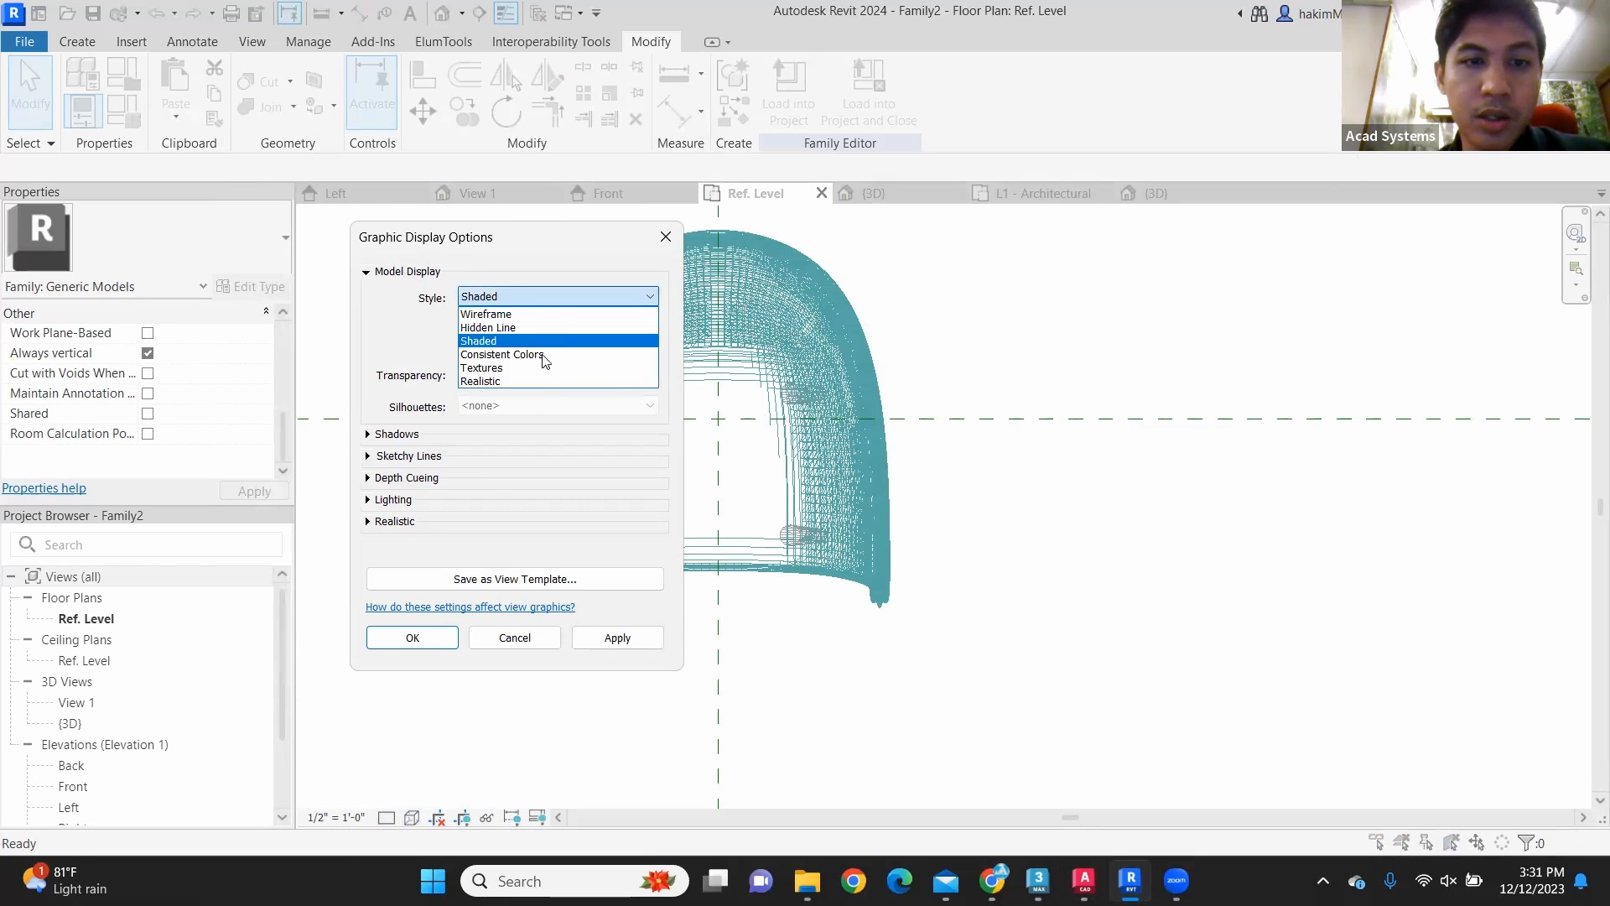
left_click(577, 381)
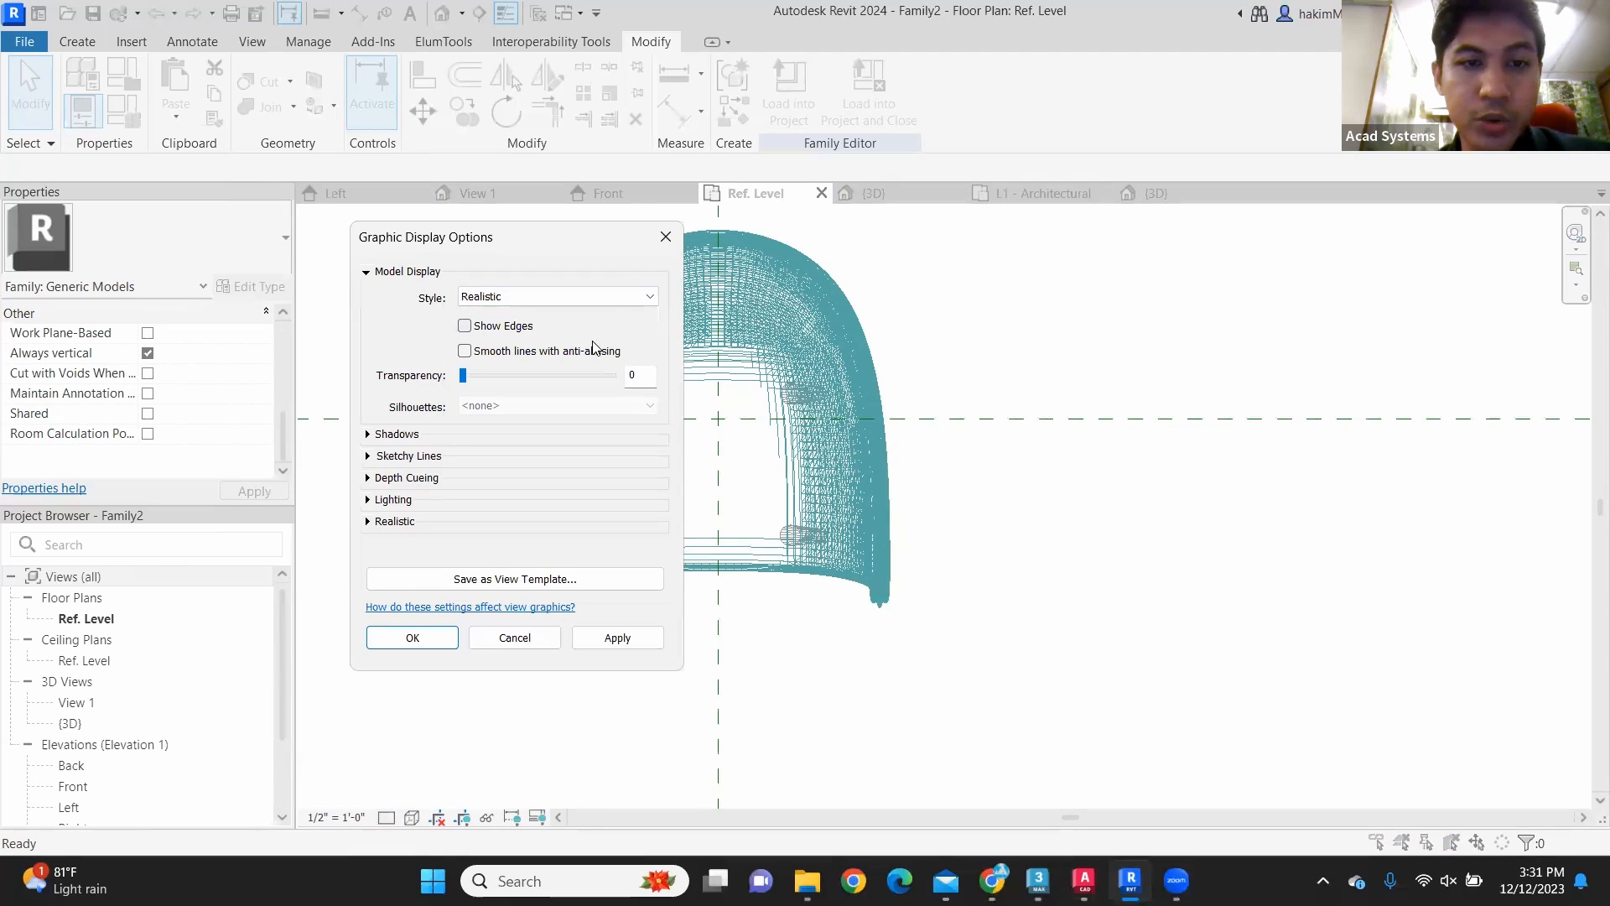
left_click(609, 641)
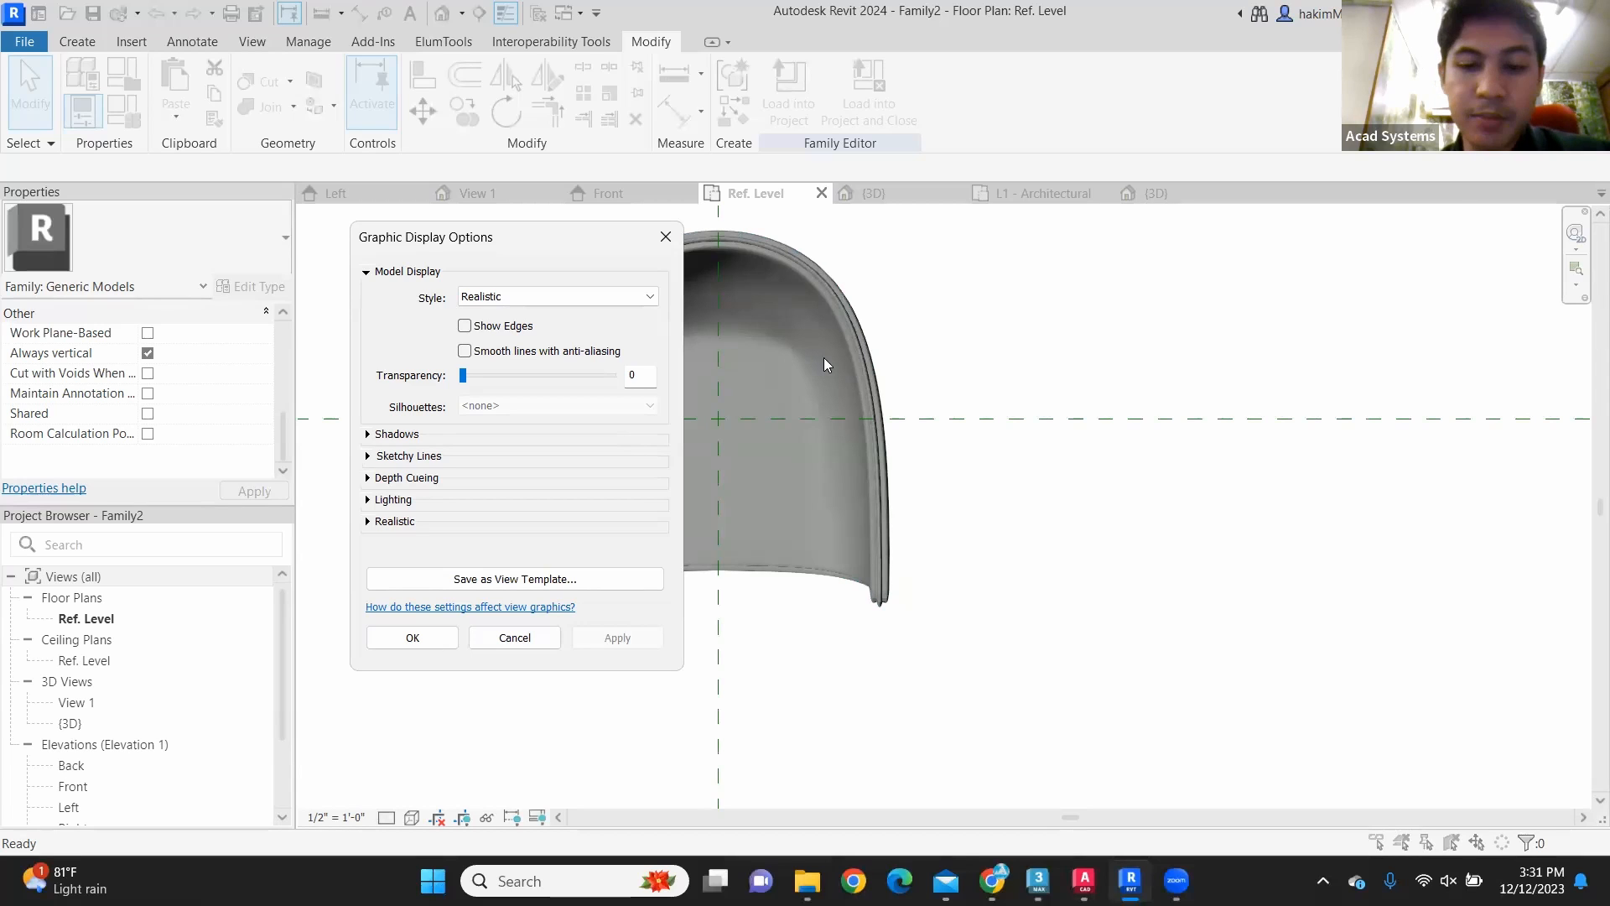
Step: Switch to 3ds Max and inspect the optimized mesh on the inside of the chair's seat
left_click(1038, 881)
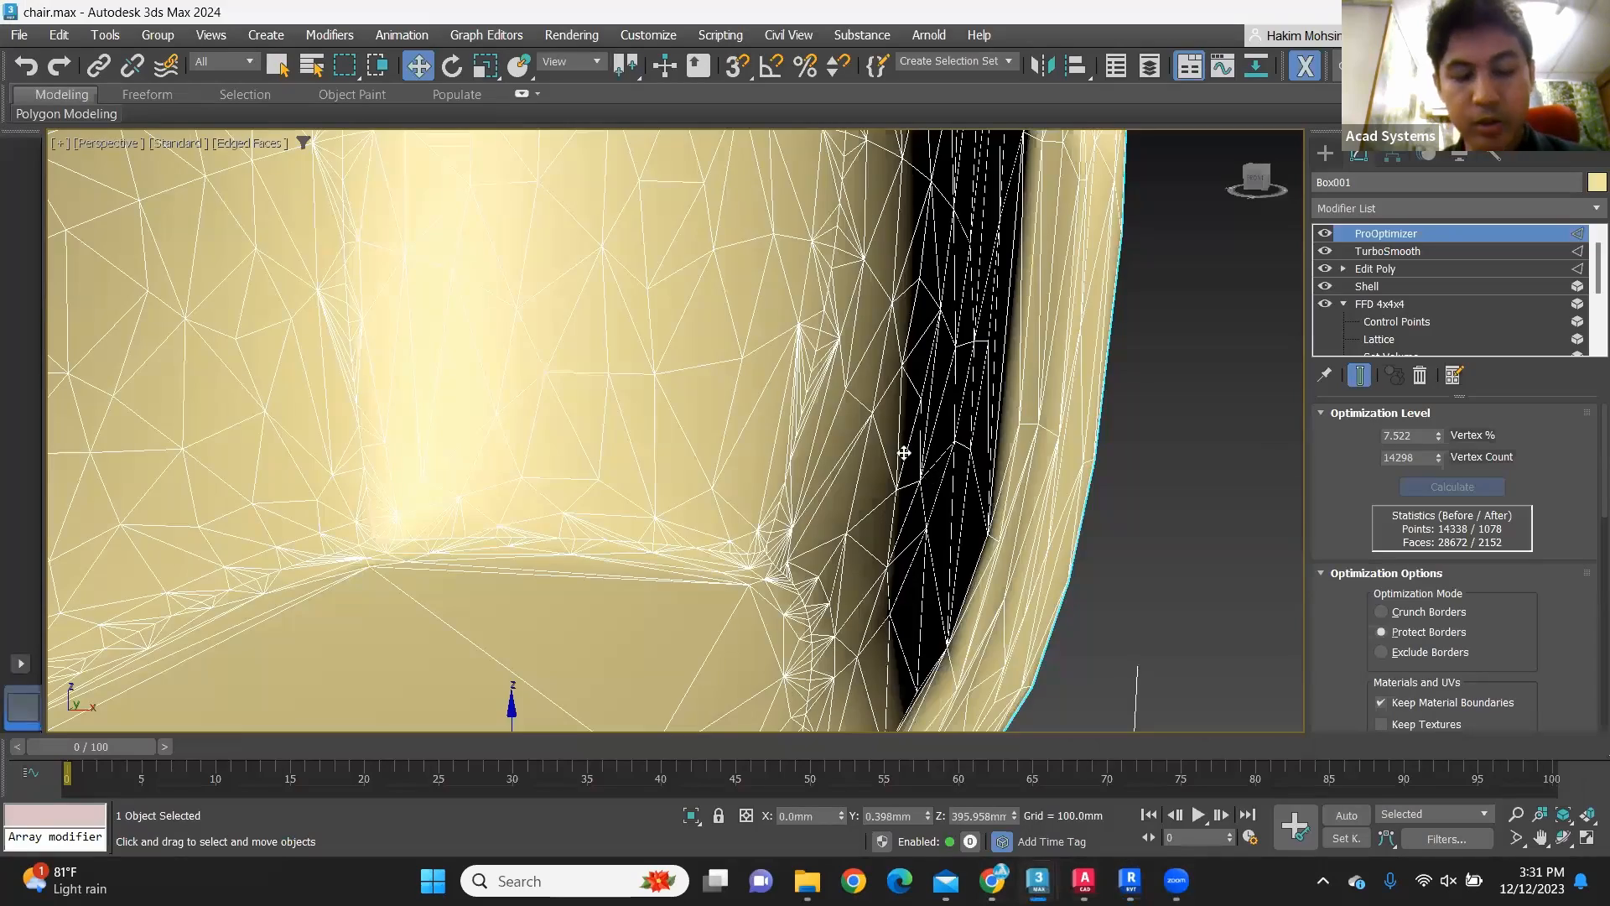
middle_click_drag(1022, 426, 1082, 363, "alt")
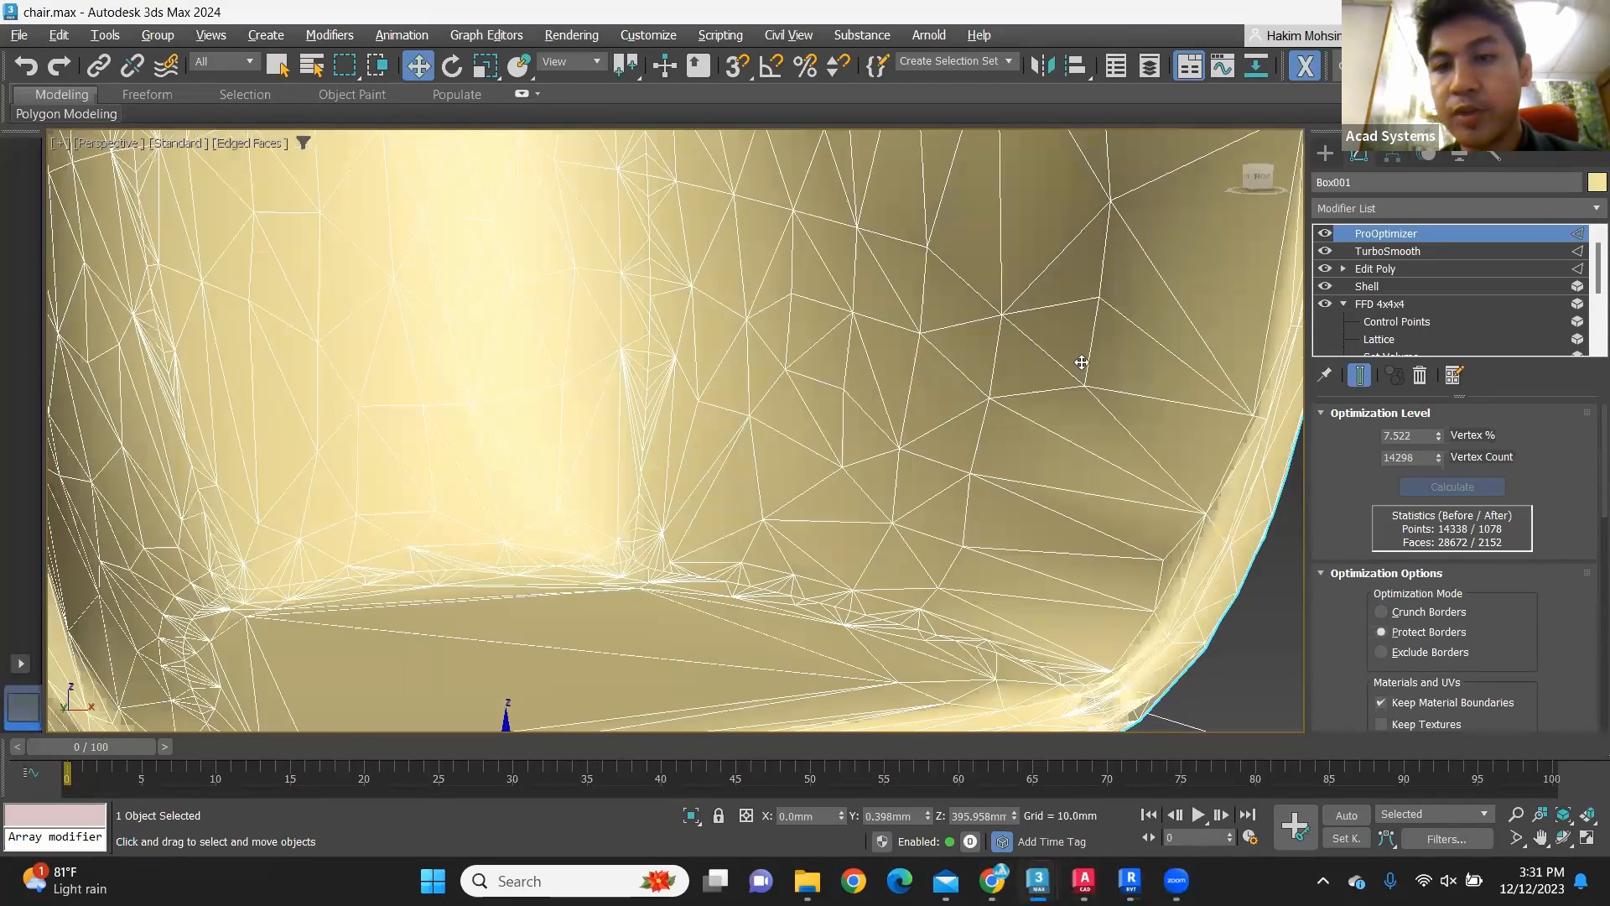
middle_click_drag(1017, 437, 948, 503, "alt")
scroll(999, 478, "down", 5)
scroll(1000, 478, "up", 5)
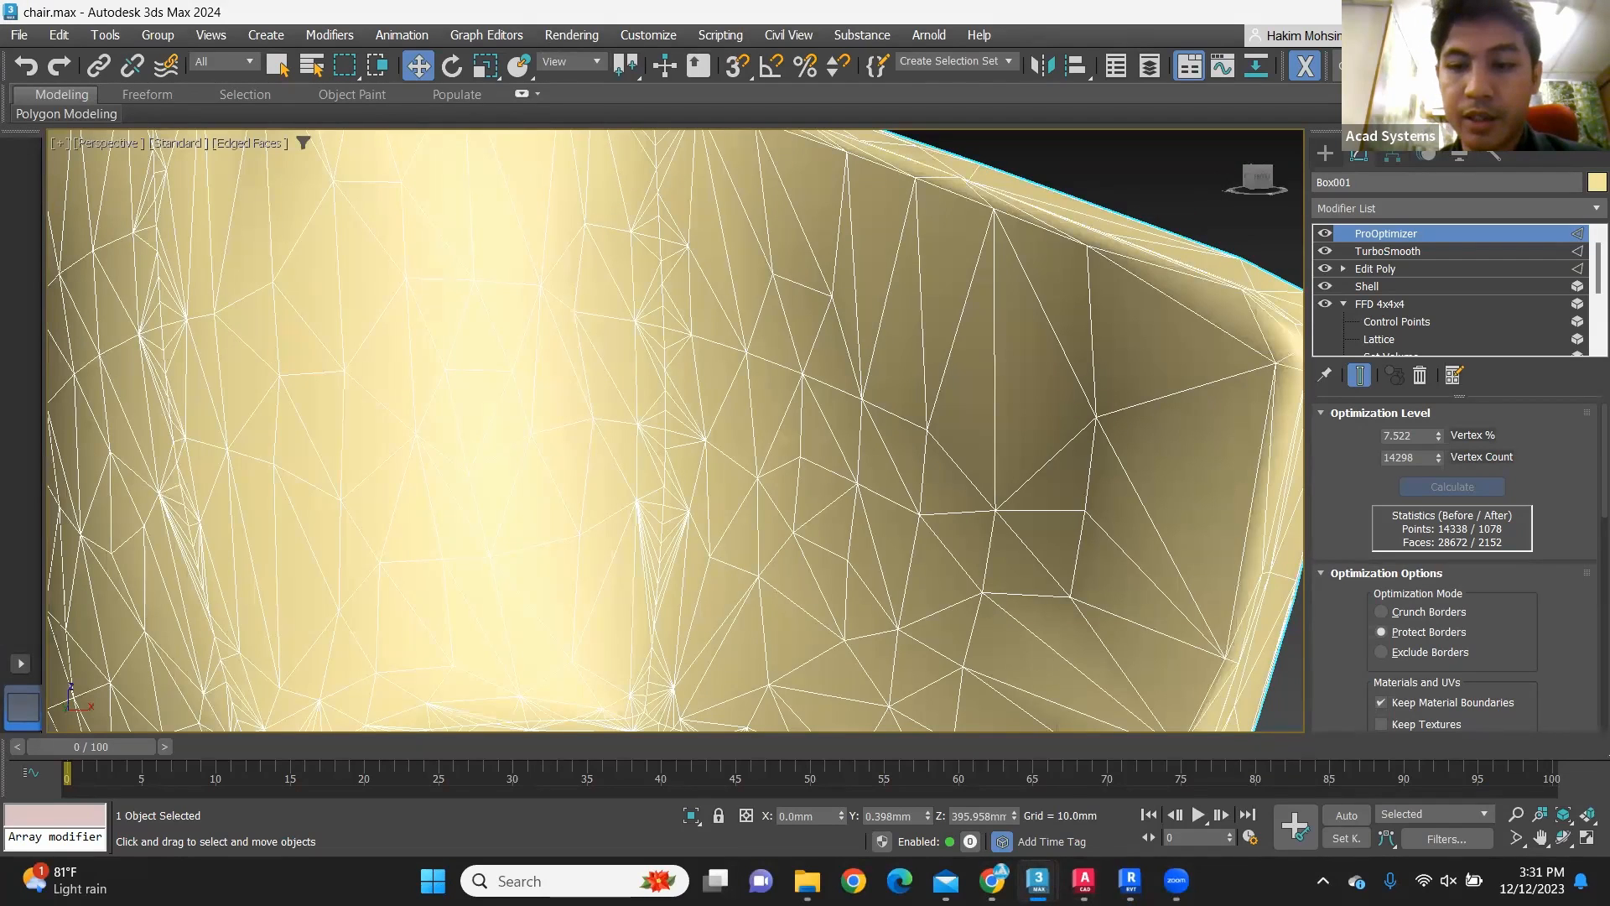
mouse_move(1084, 881)
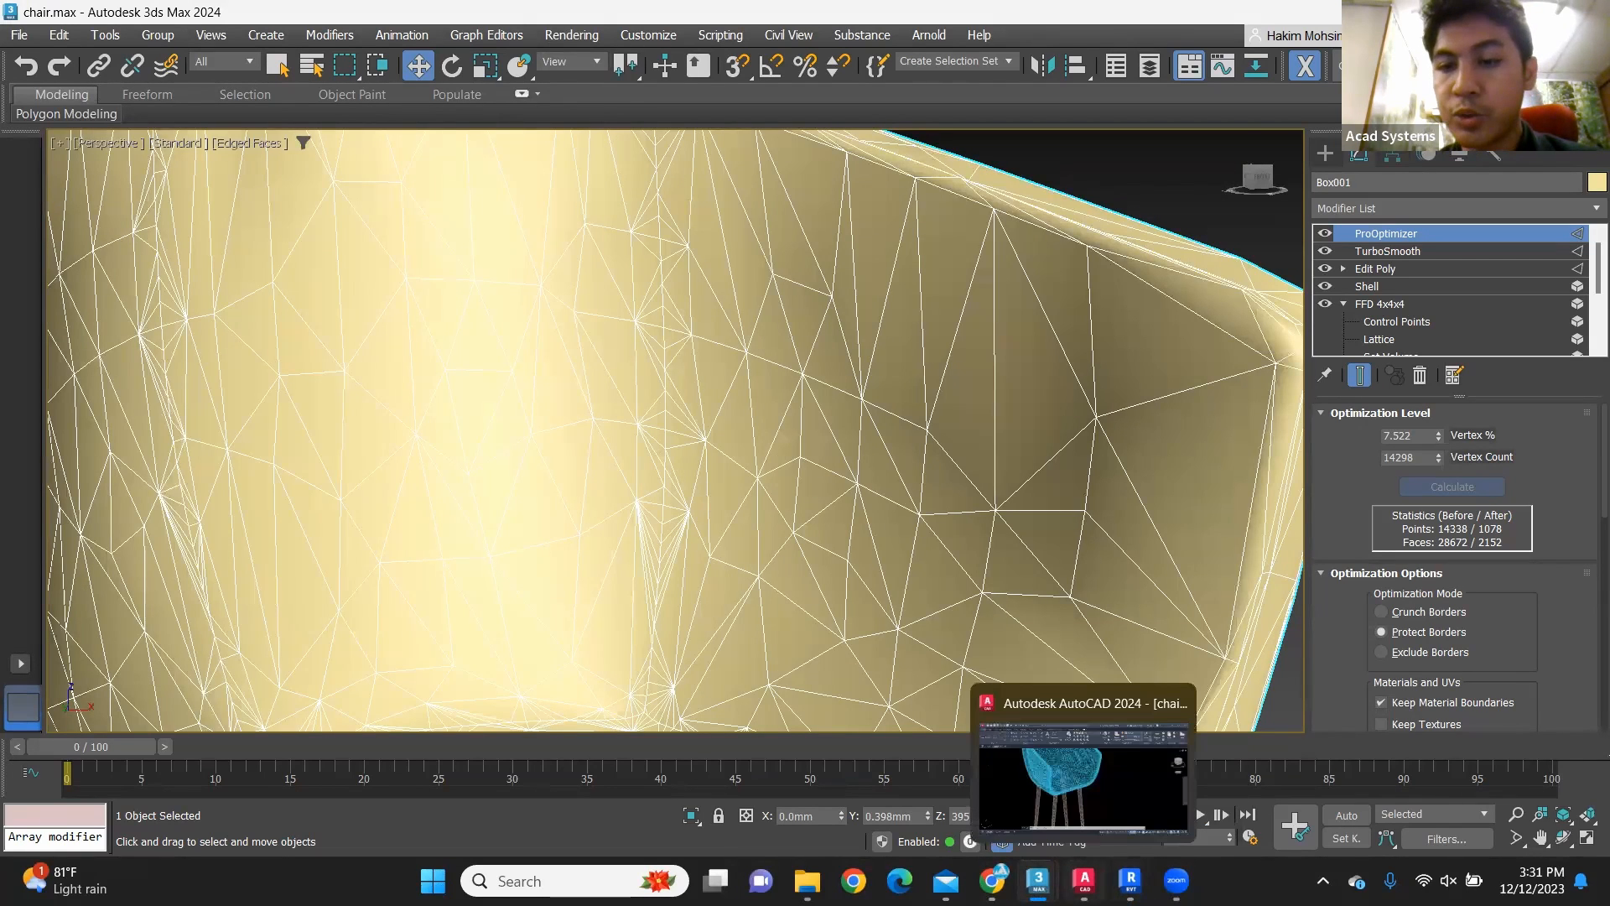
Step: Return to Revit, close the graphic display options and look over the chair in the Ref. Level plan
left_click(1130, 881)
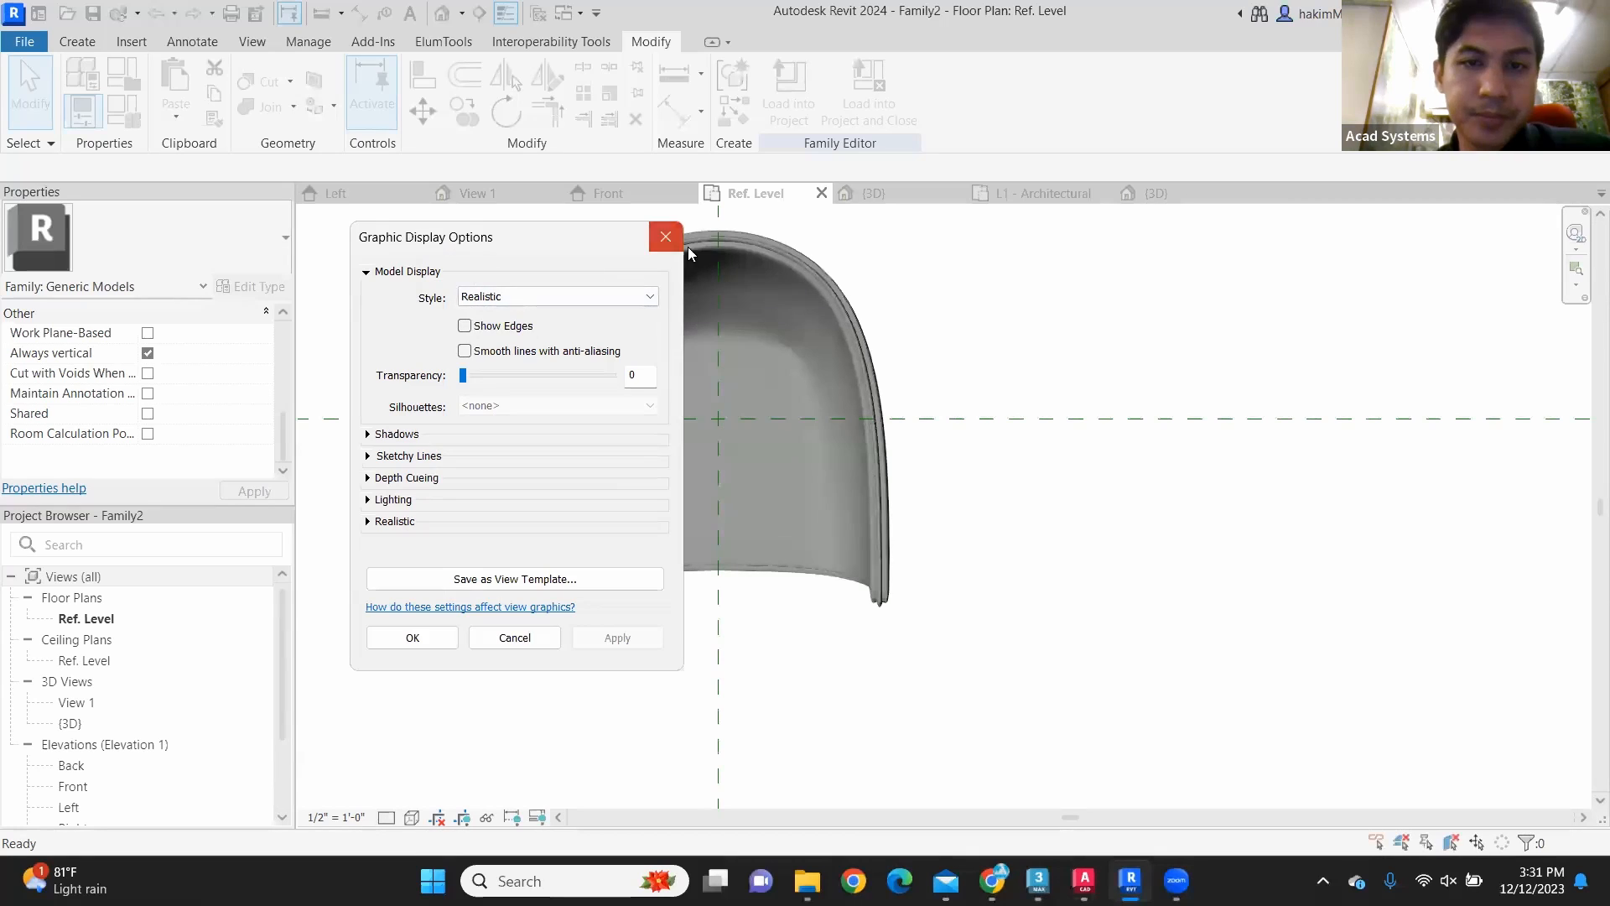
left_click(666, 239)
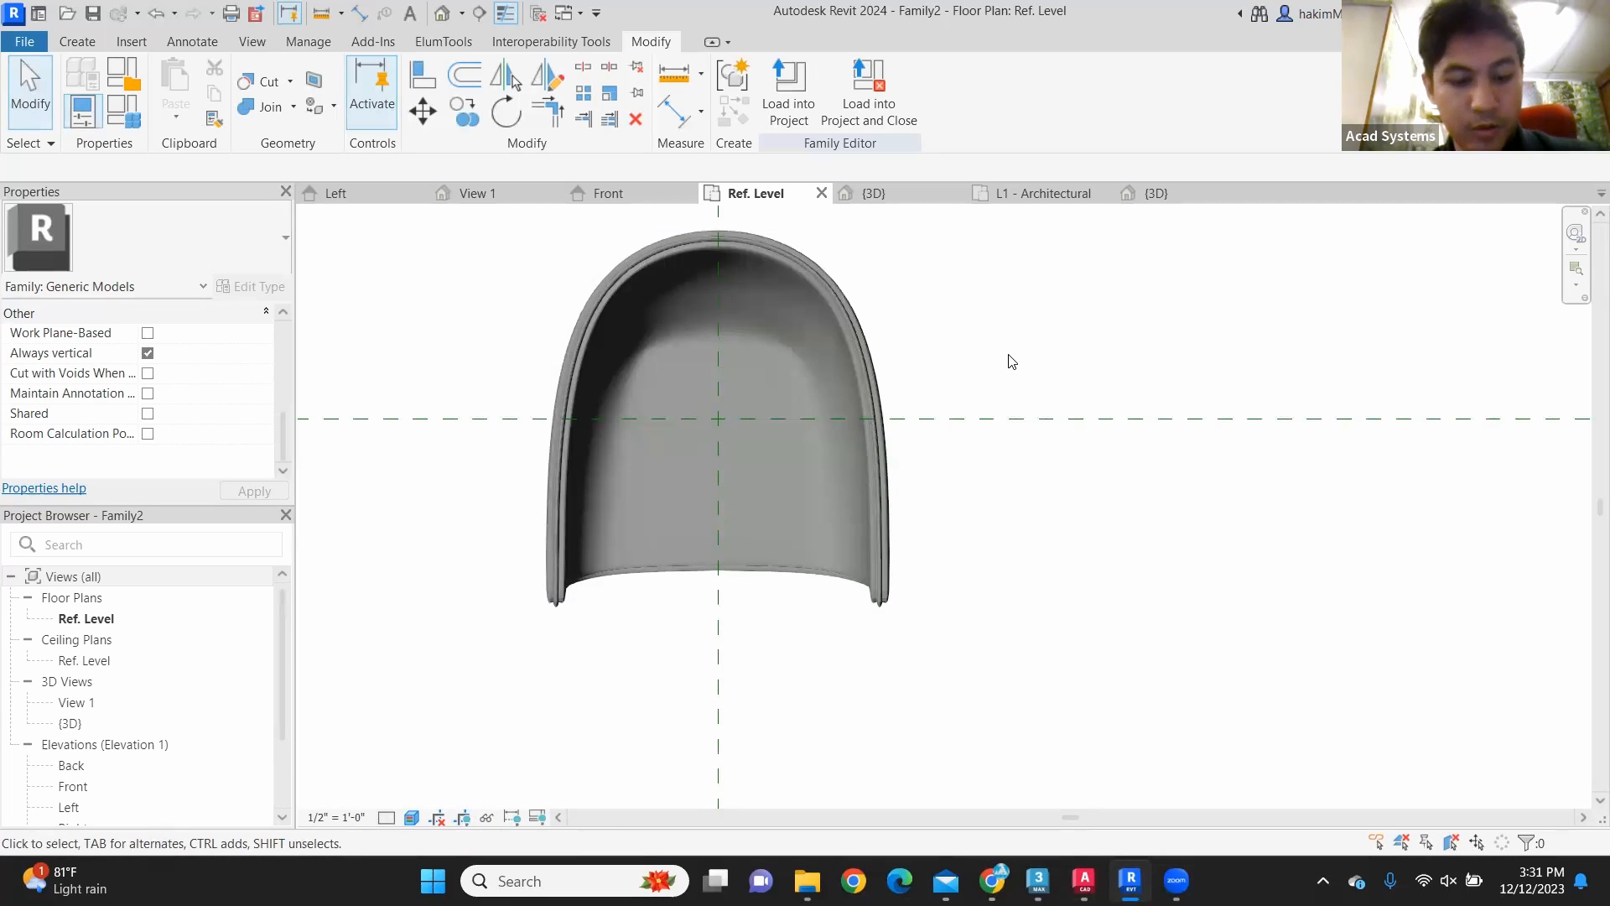
middle_click_drag(1008, 474, 1074, 515)
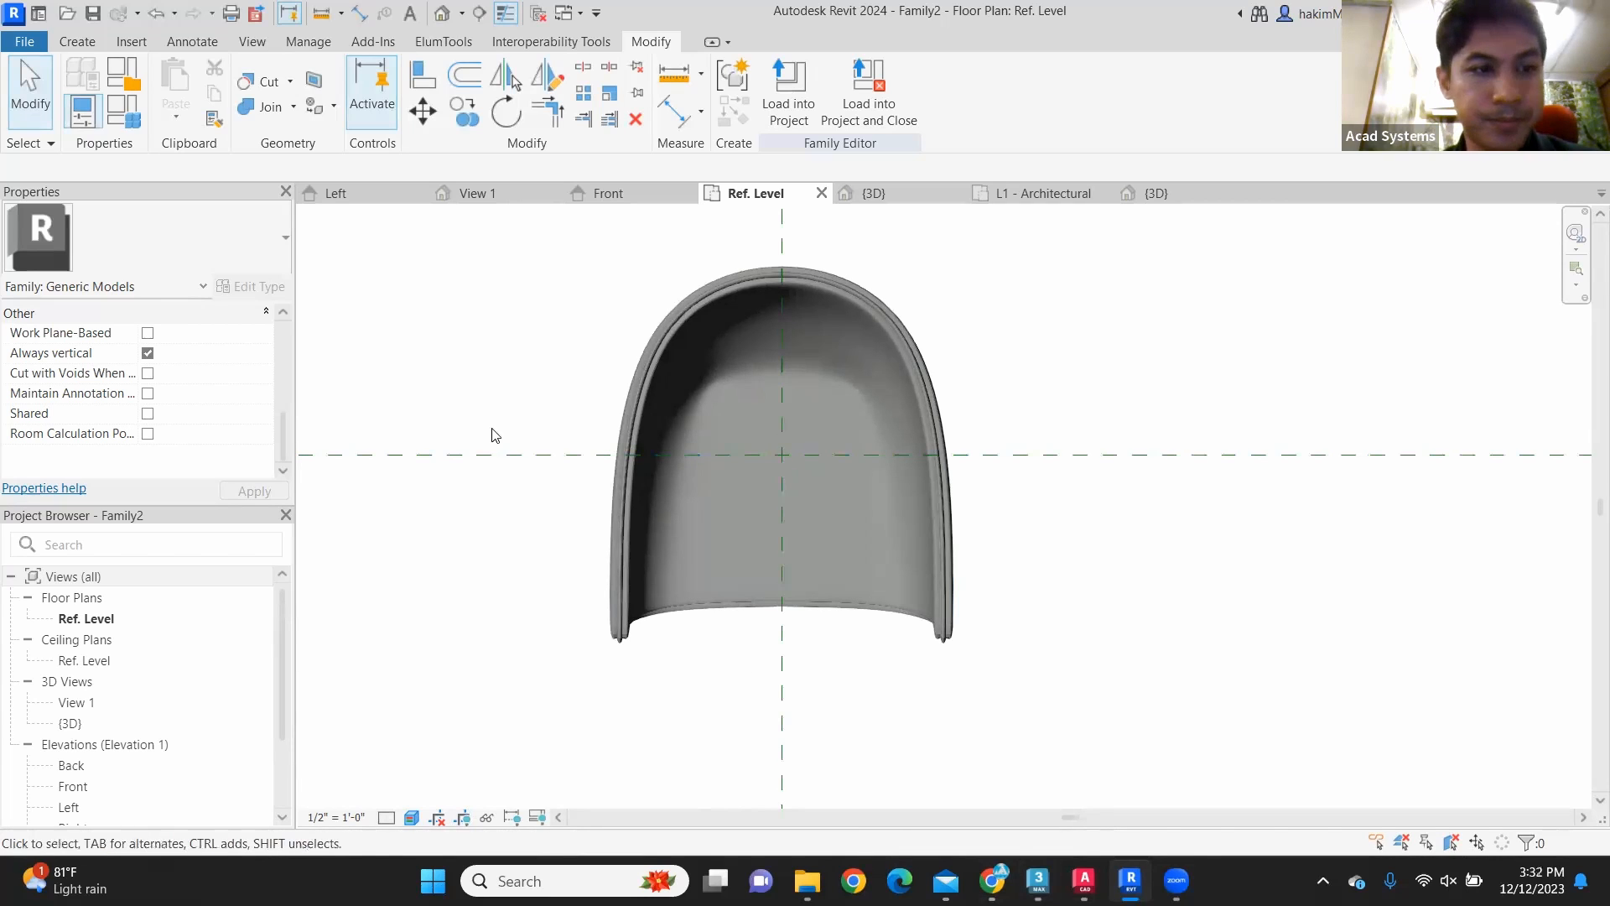
scroll(175, 414, "up", 3)
scroll(175, 414, "up", 3)
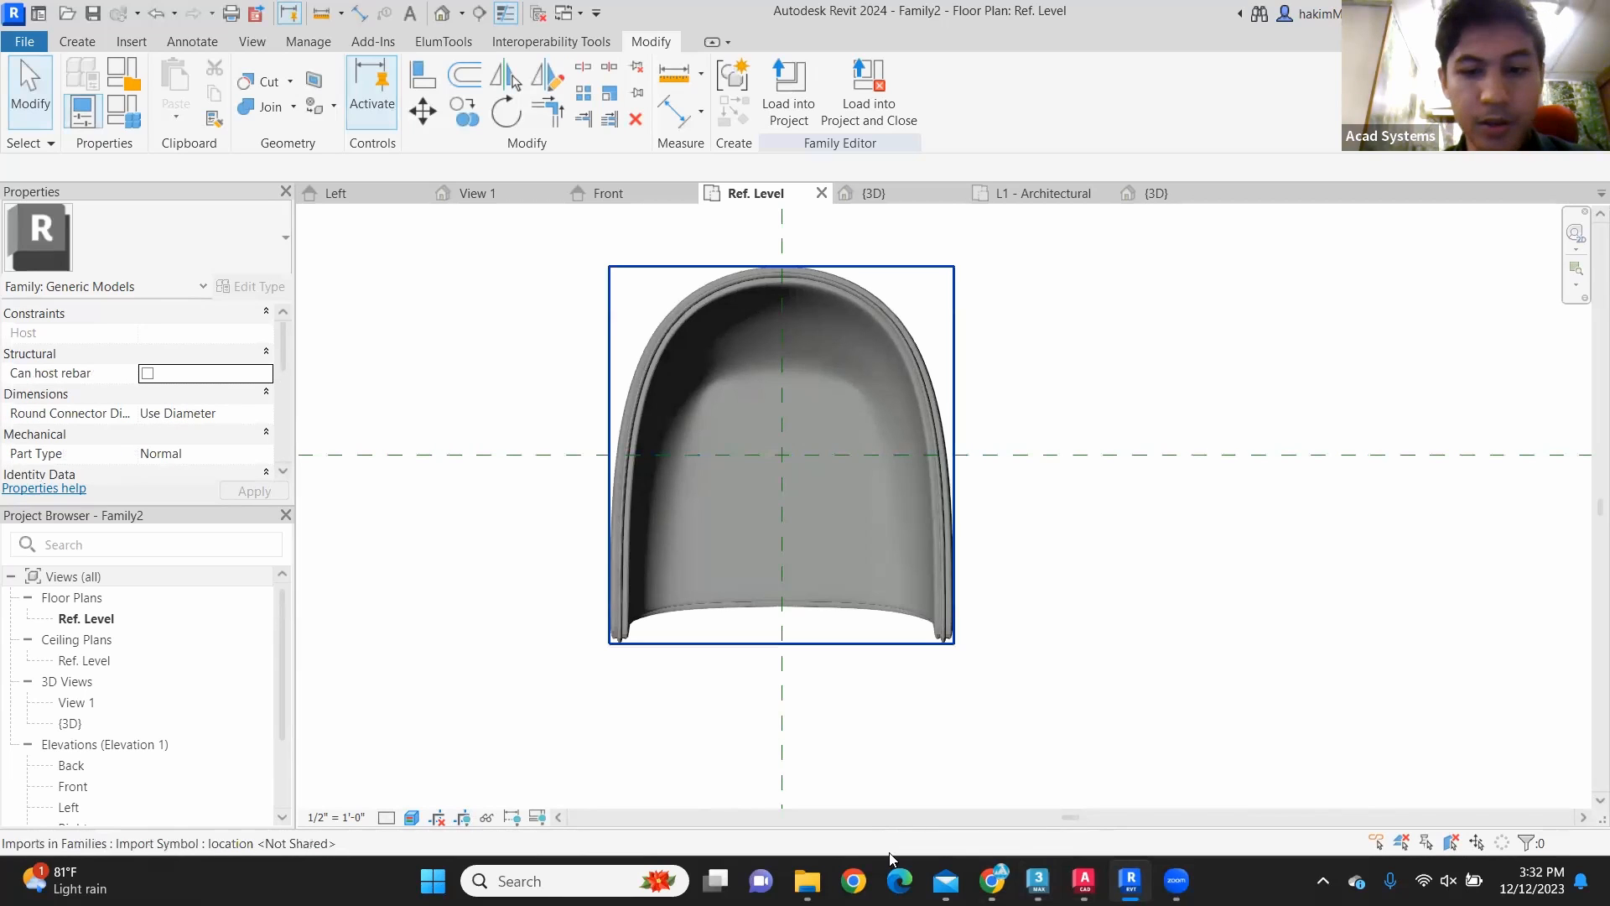
Step: Switch to Chrome and open acadsystems.com in a new browser tab
key("alt+Tab")
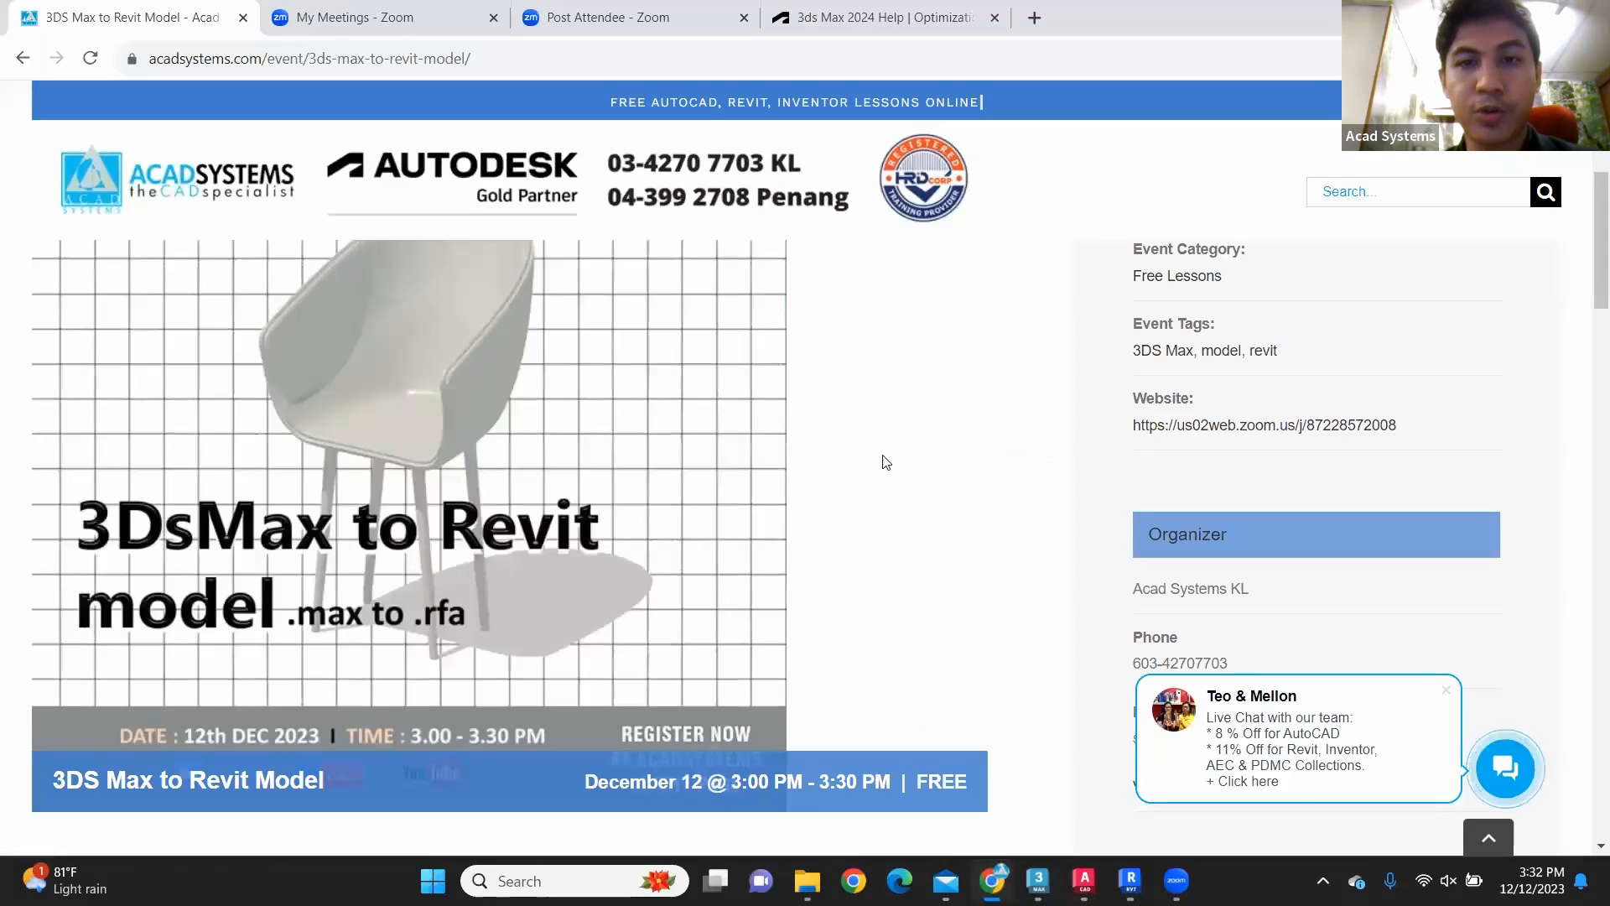
left_click(1033, 18)
type("acadsystems.com")
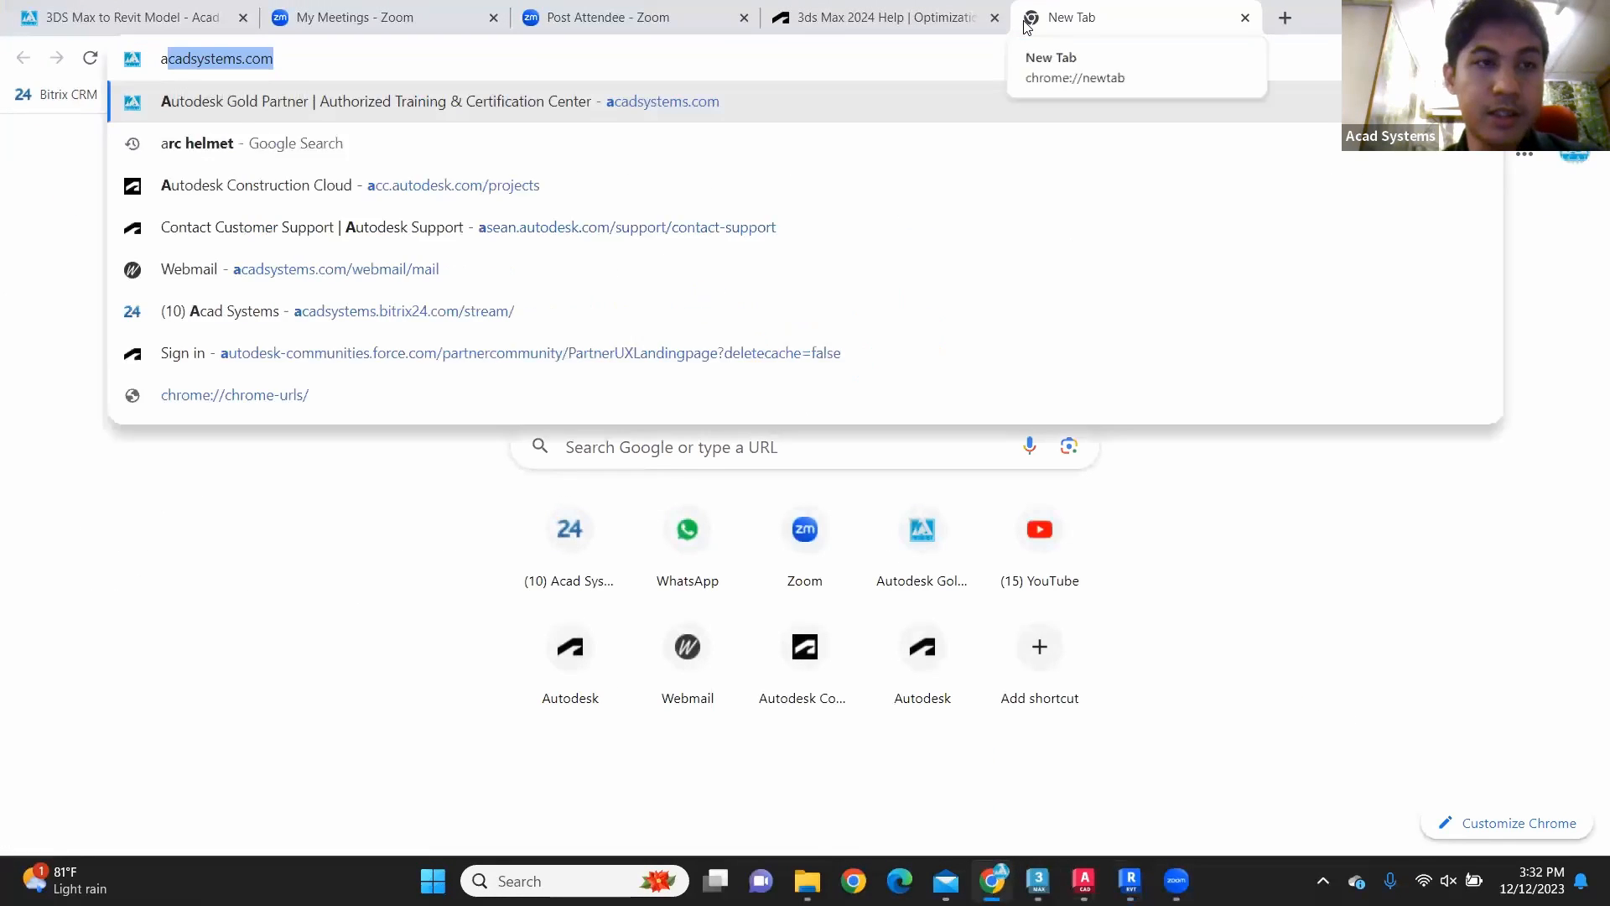
key("Return")
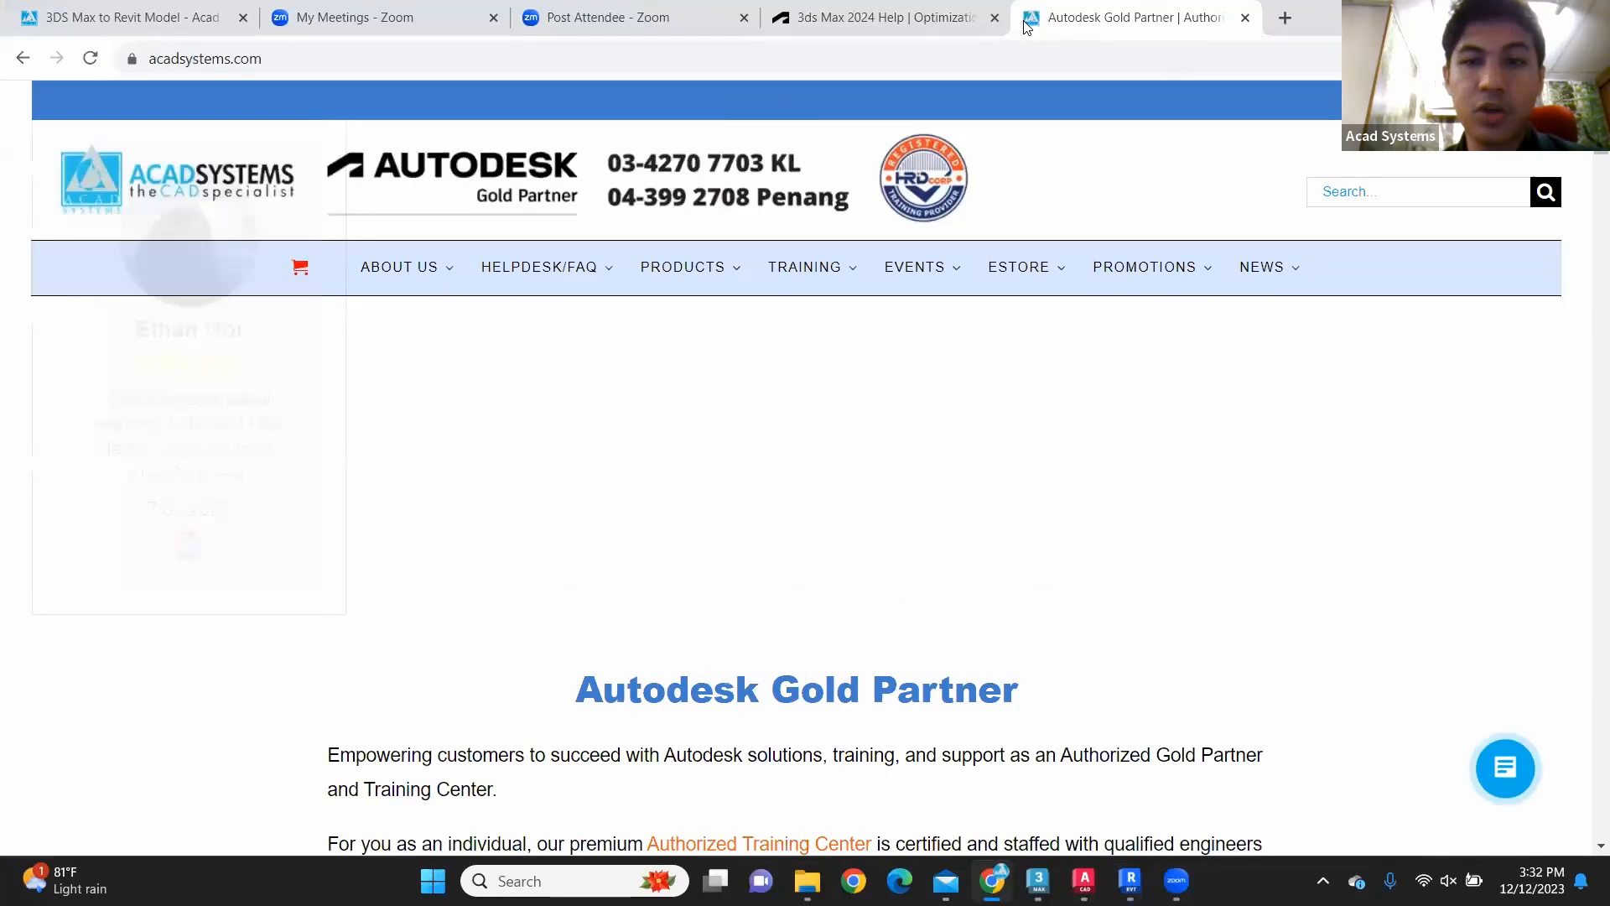
Step: Look over the Helpdesk/FAQ, Products and Training offerings on the Acad Systems home page
mouse_move(539, 267)
scroll(949, 369, "down", 1)
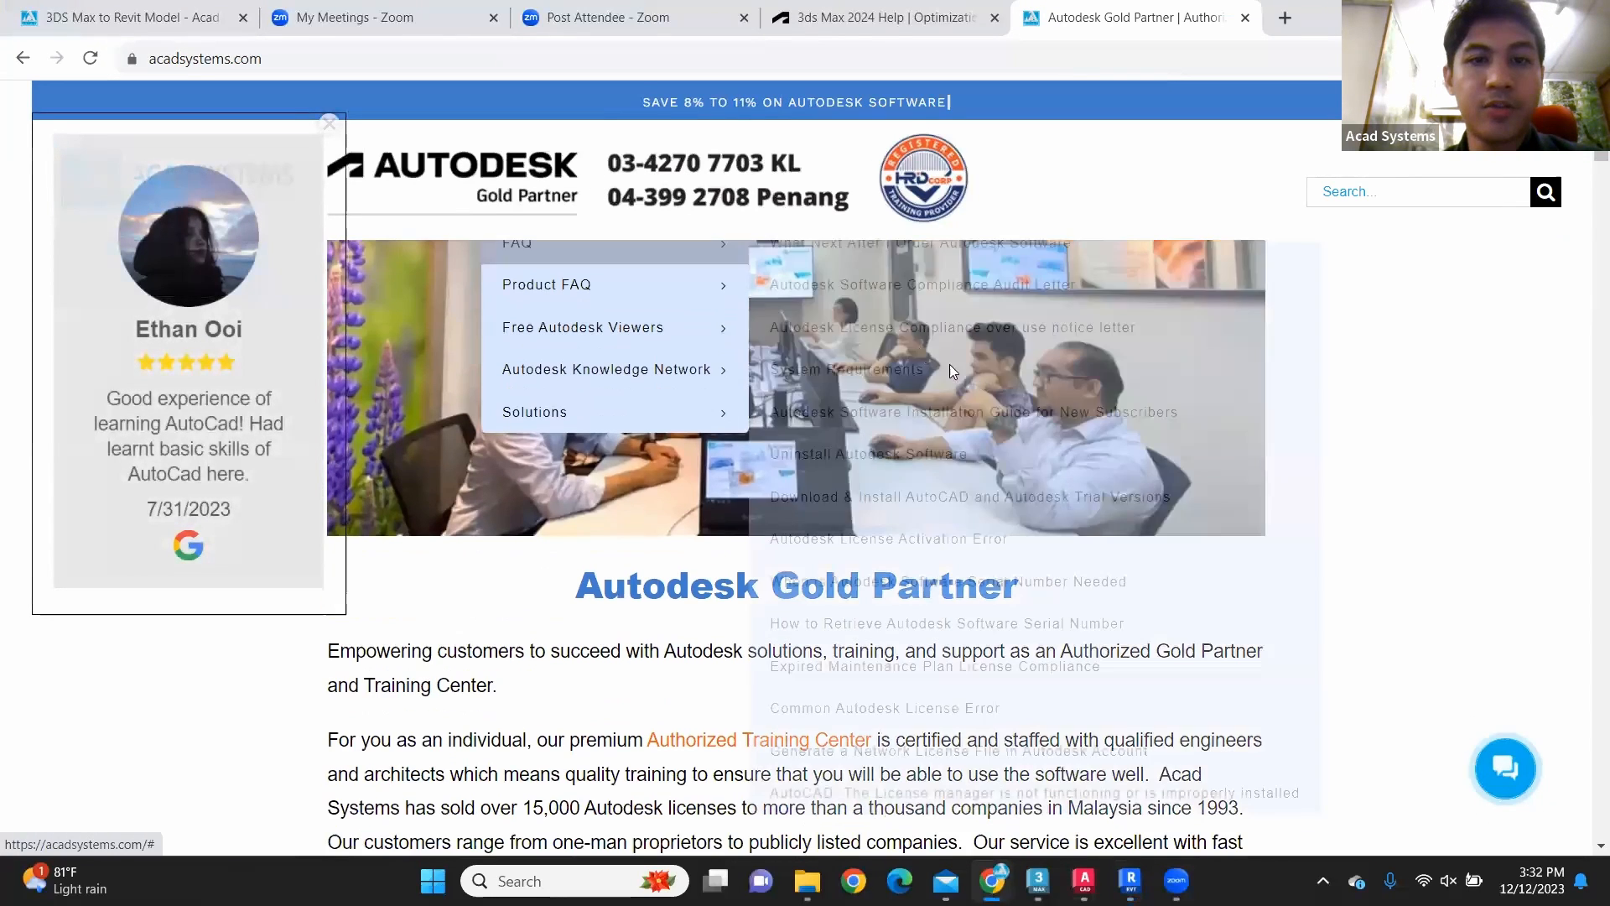
scroll(1426, 377, "up", 1)
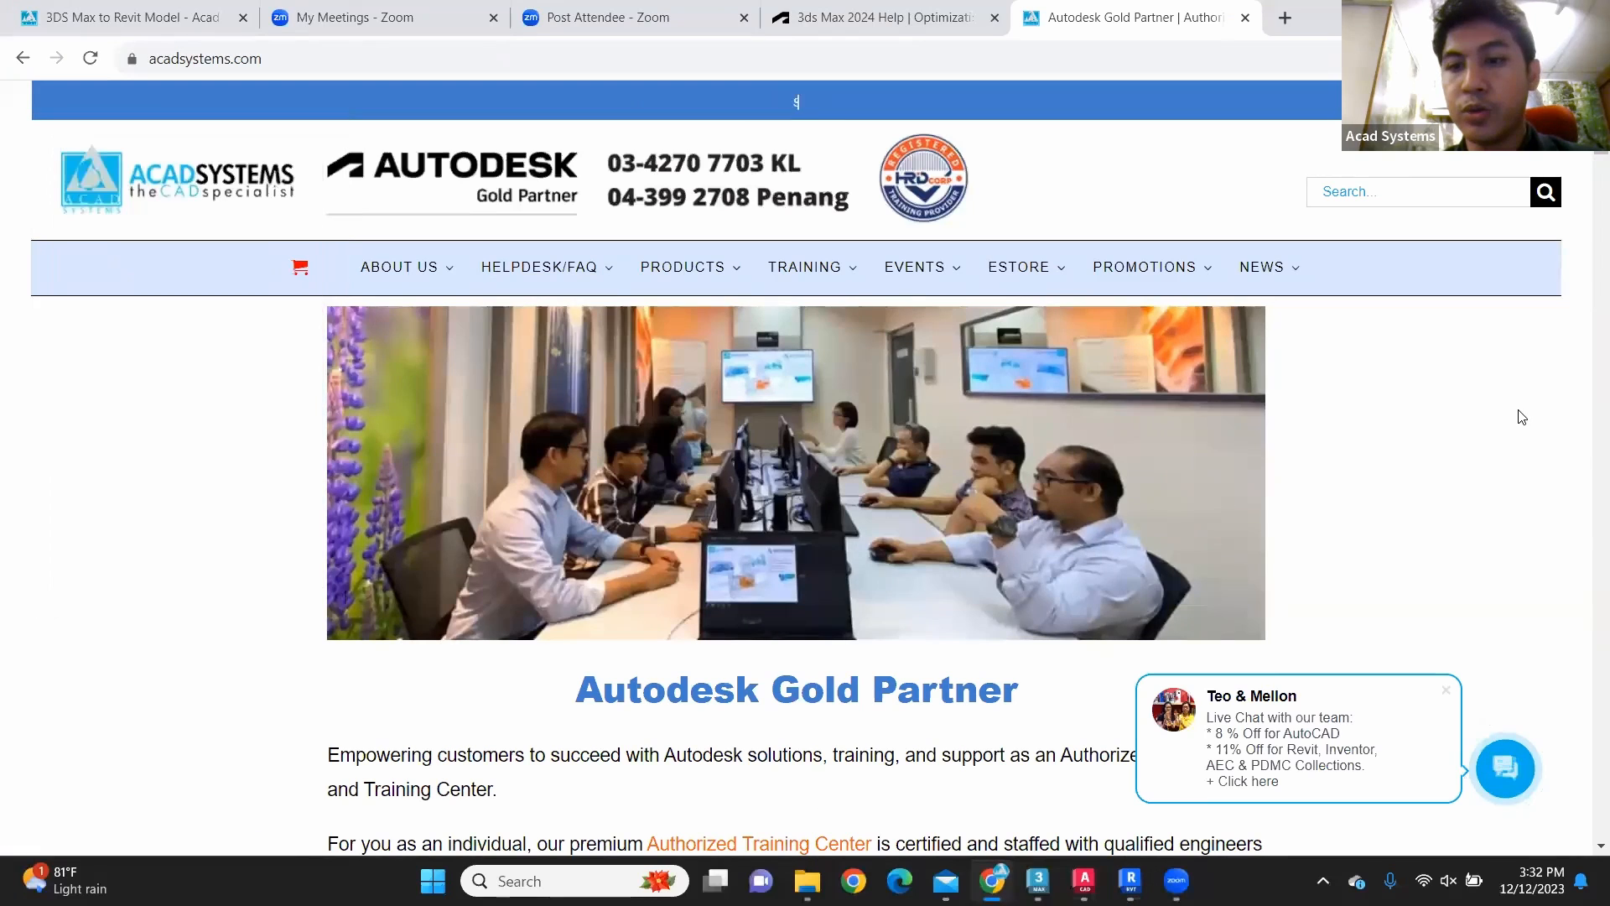
scroll(1428, 465, "down", 1)
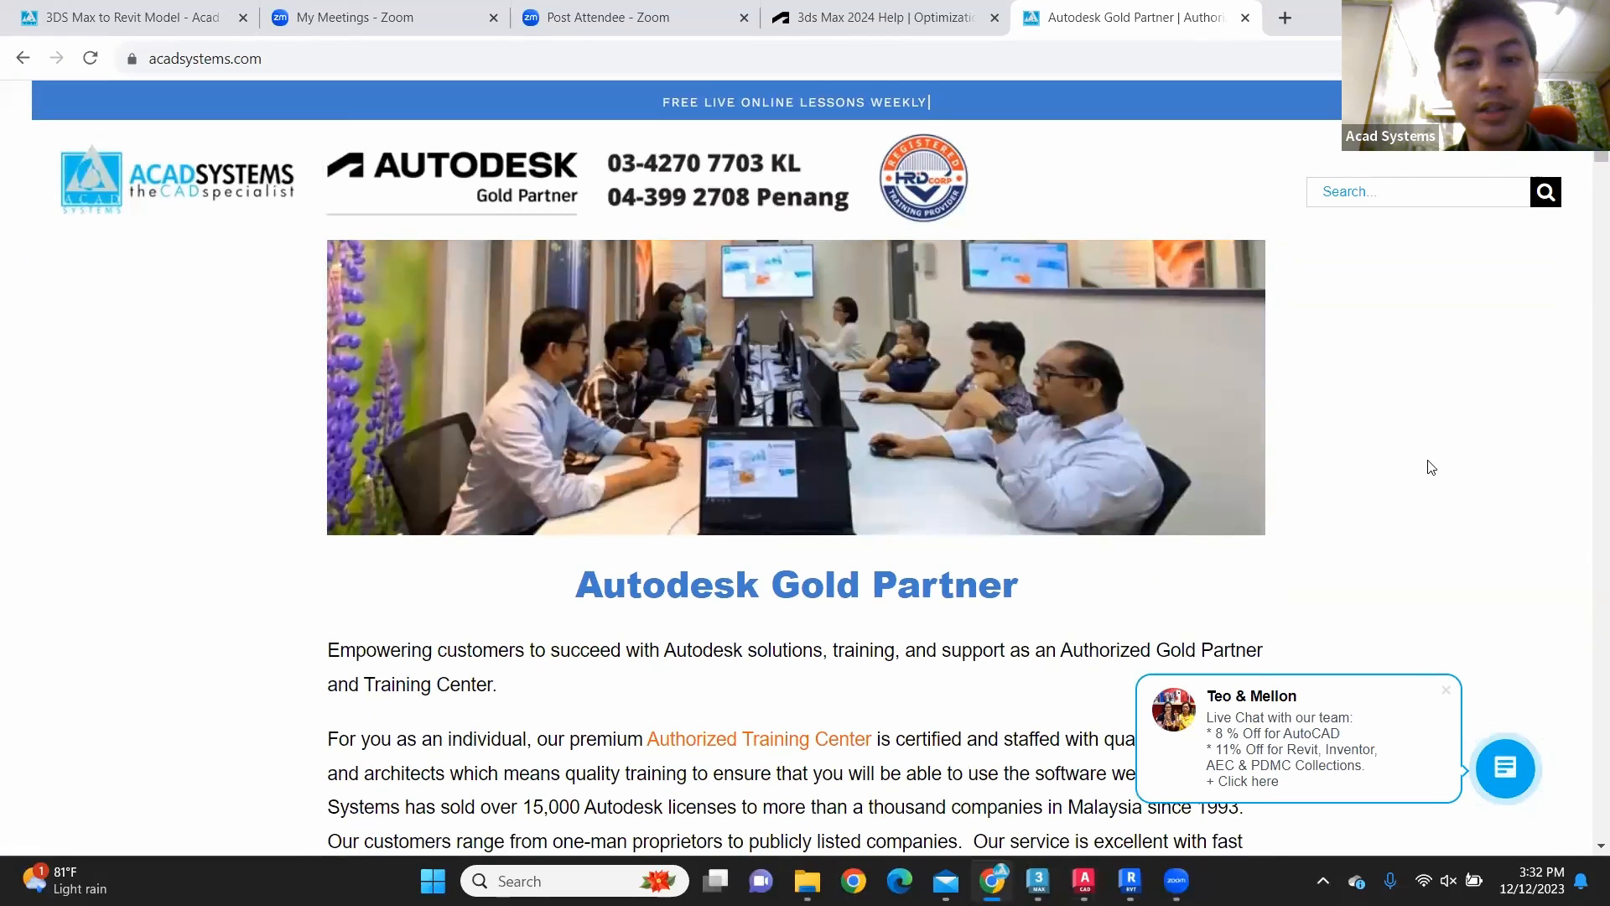
scroll(1409, 468, "up", 1)
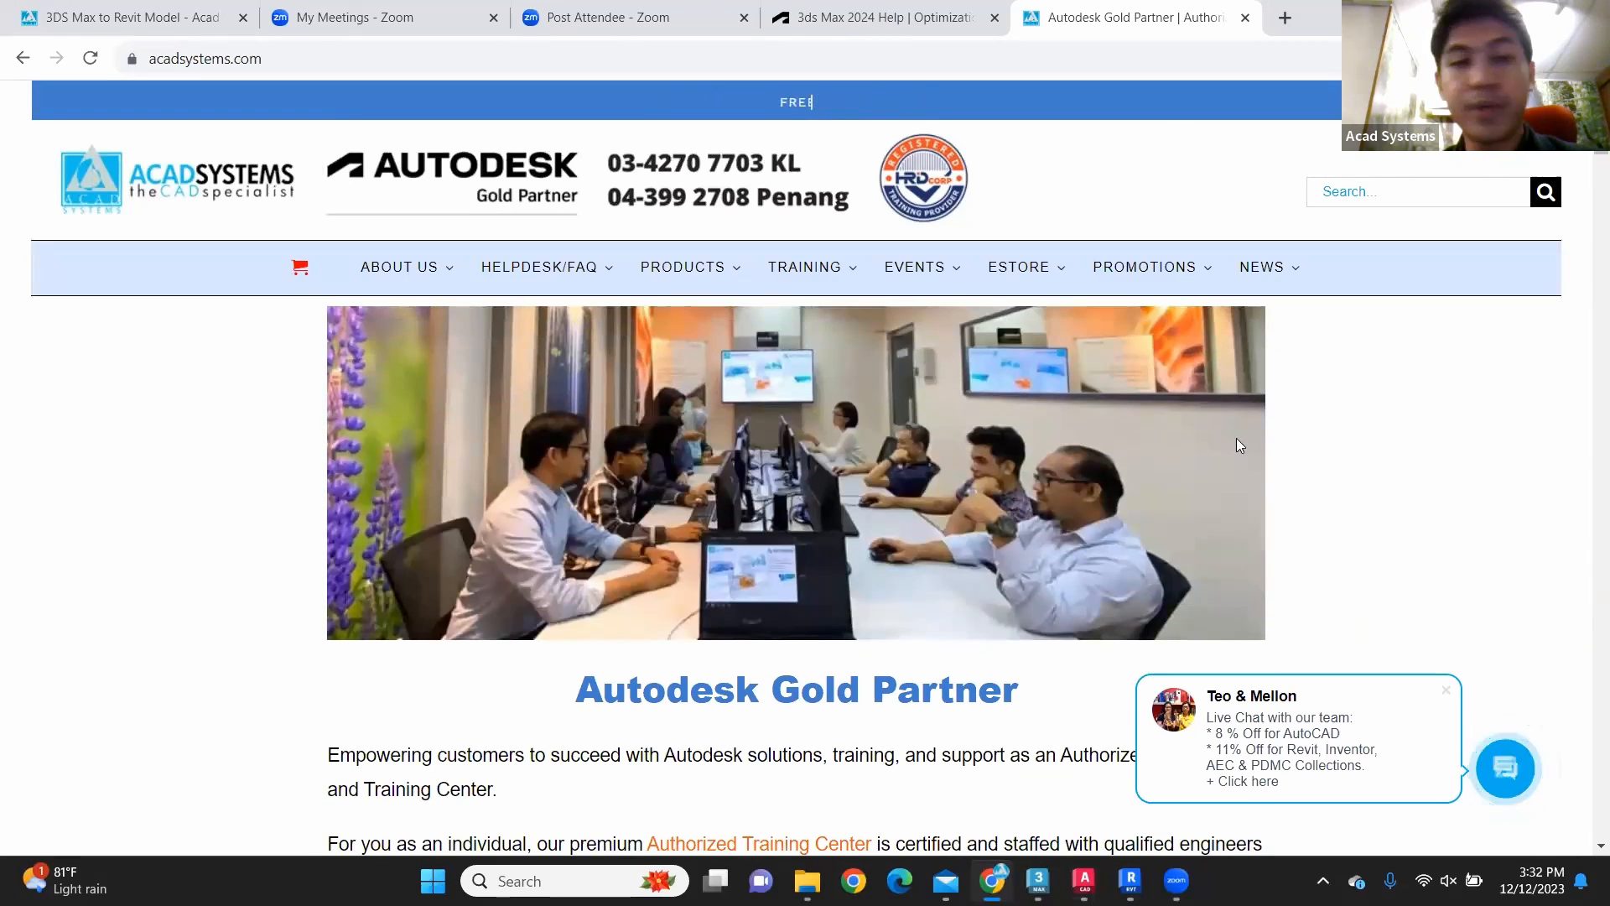
mouse_move(652, 267)
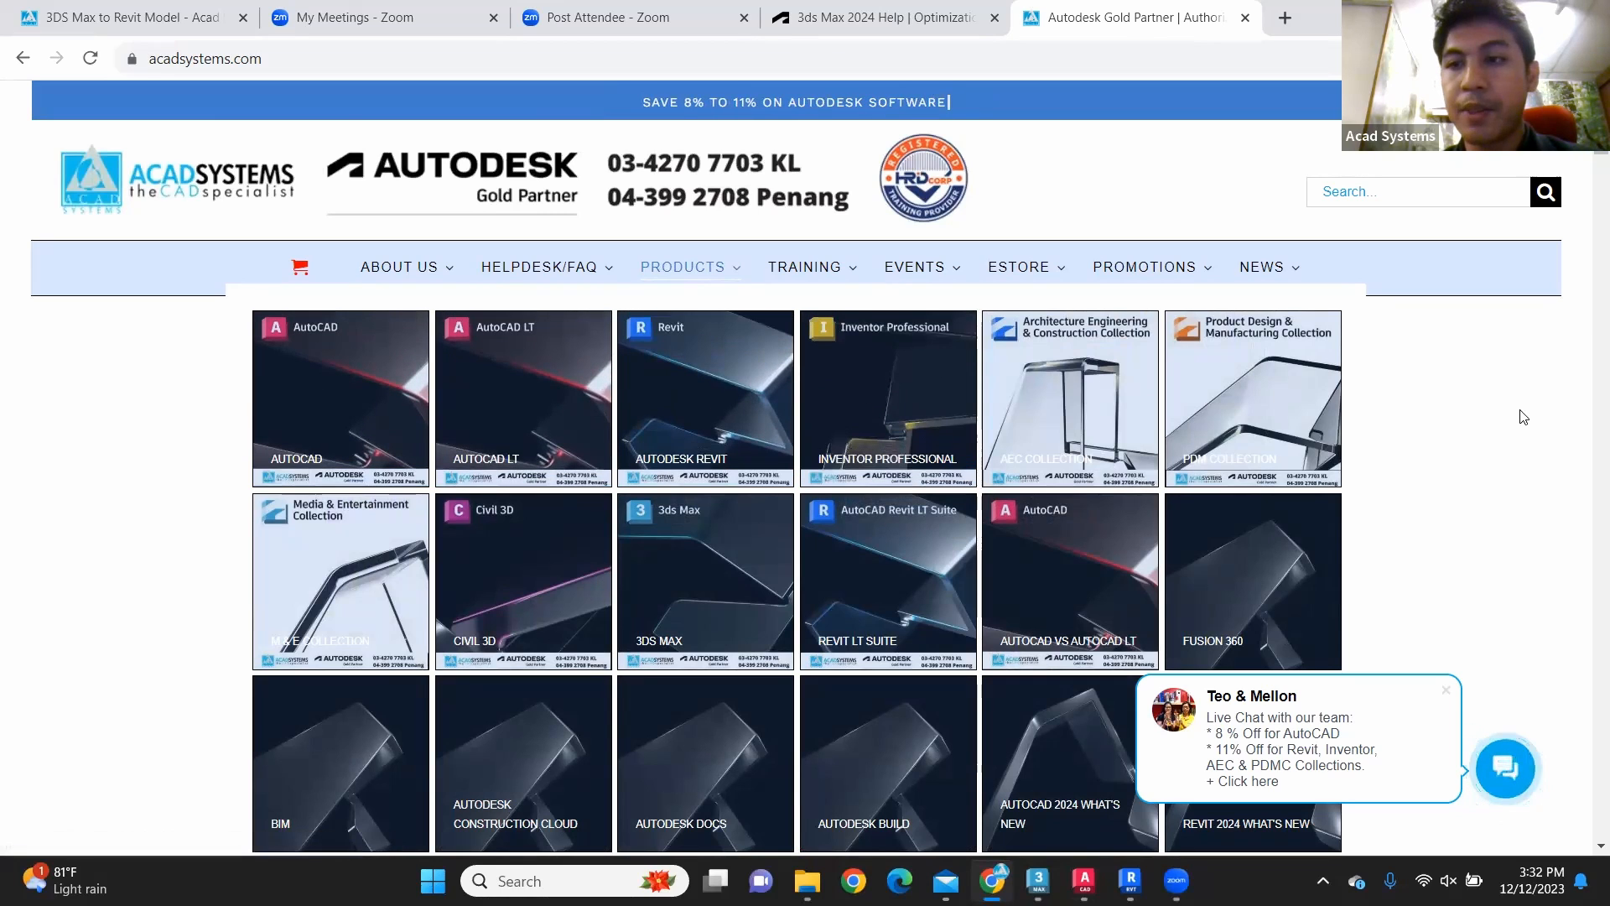
scroll(1501, 401, "down", 2)
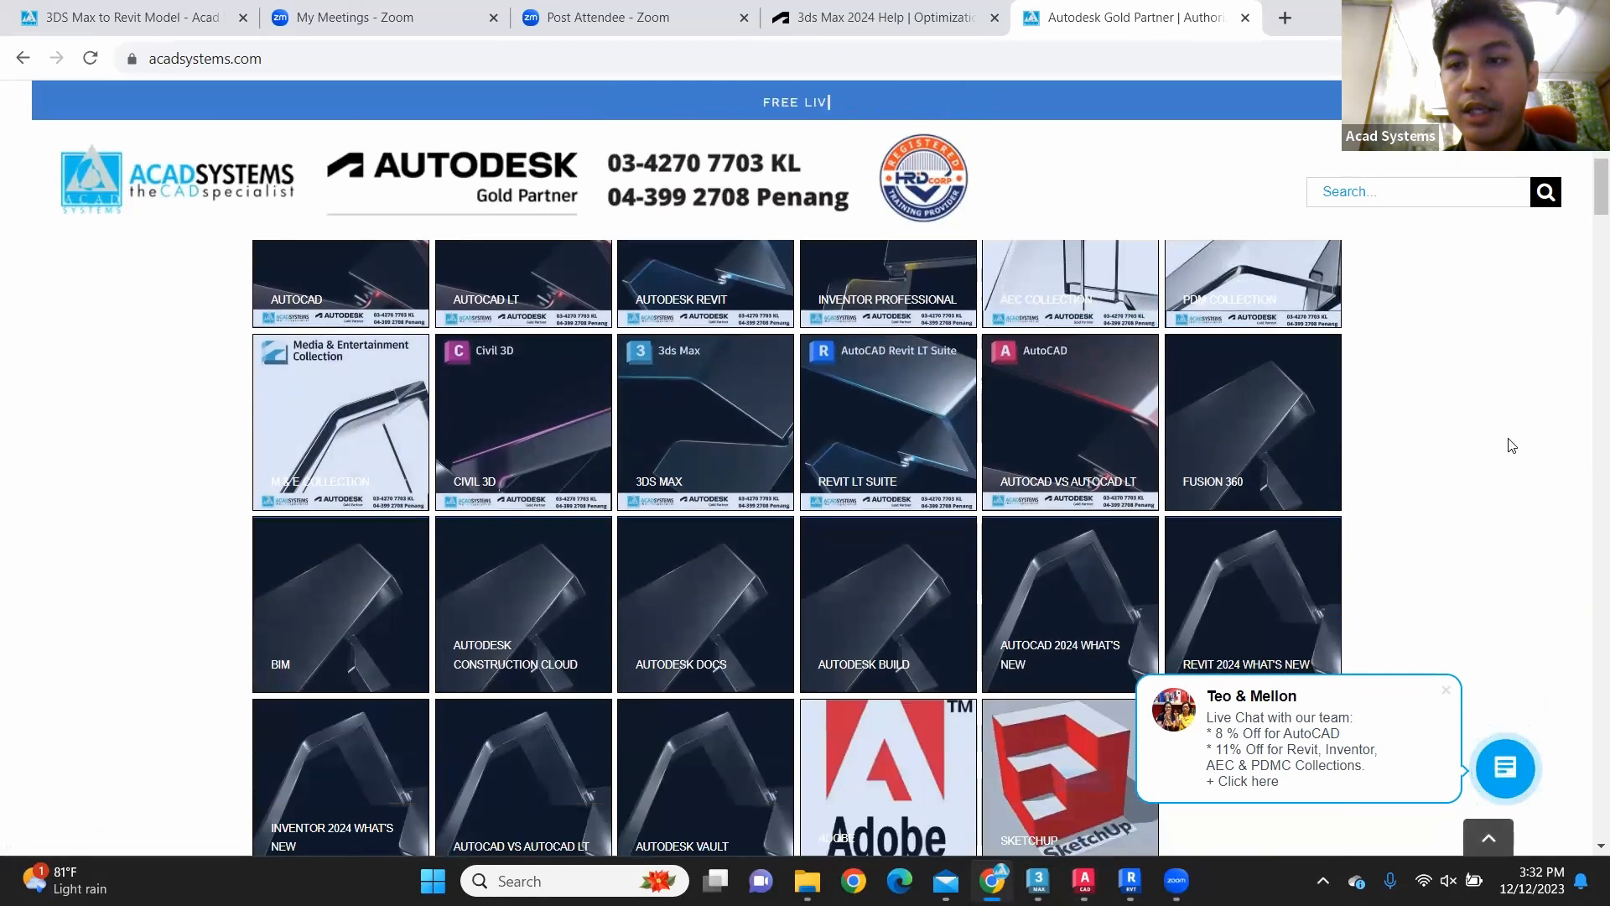
scroll(1376, 450, "up", 2)
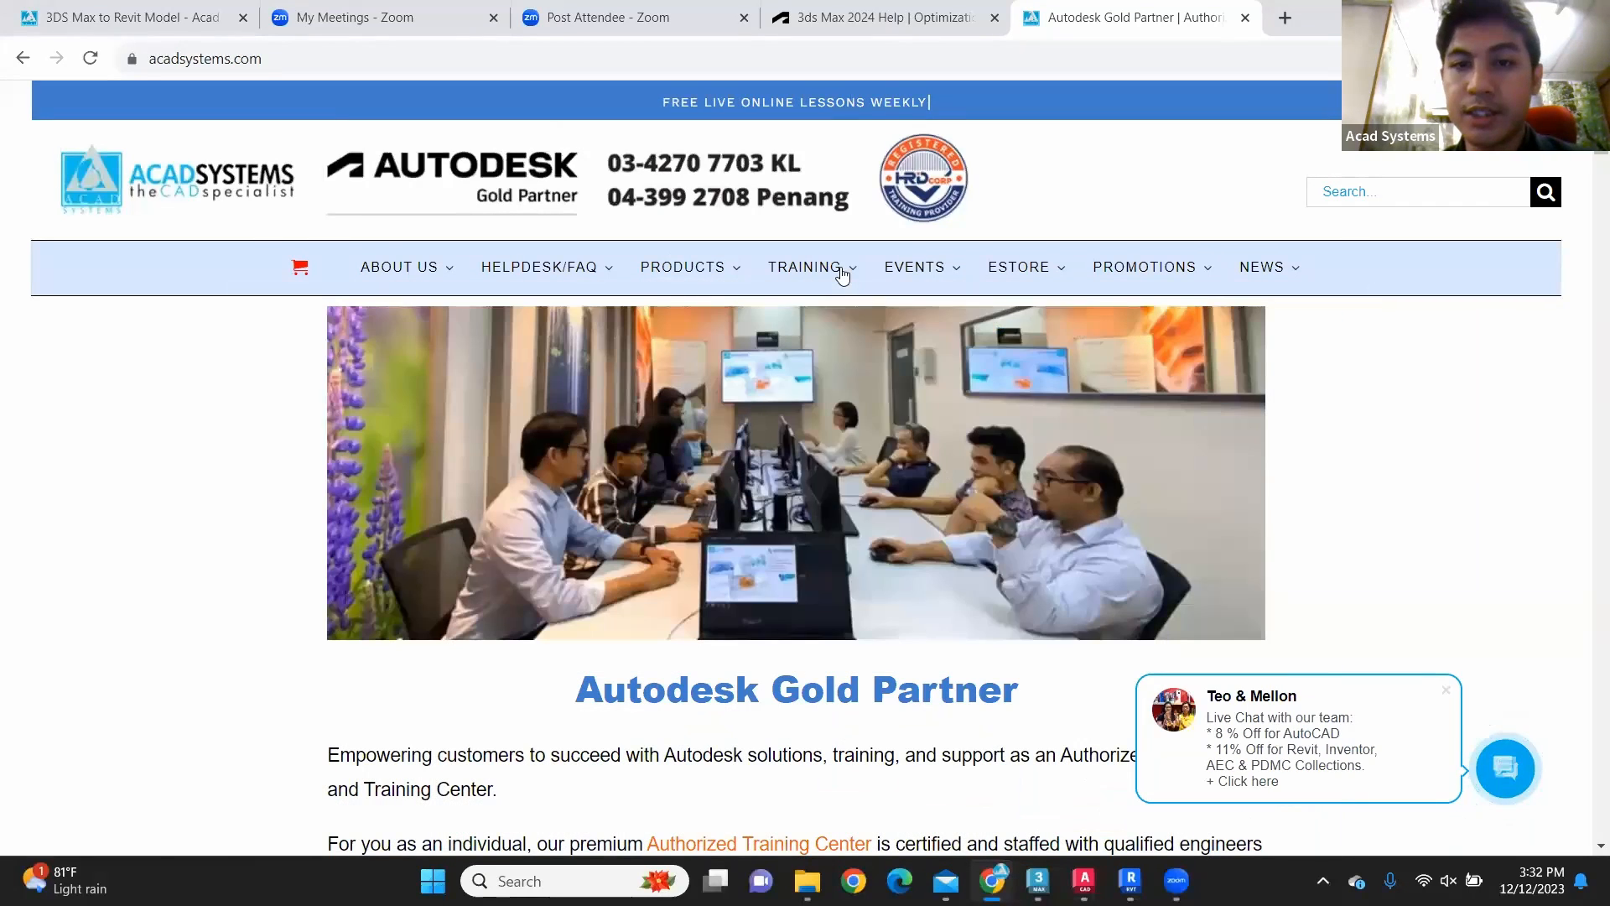
mouse_move(818, 277)
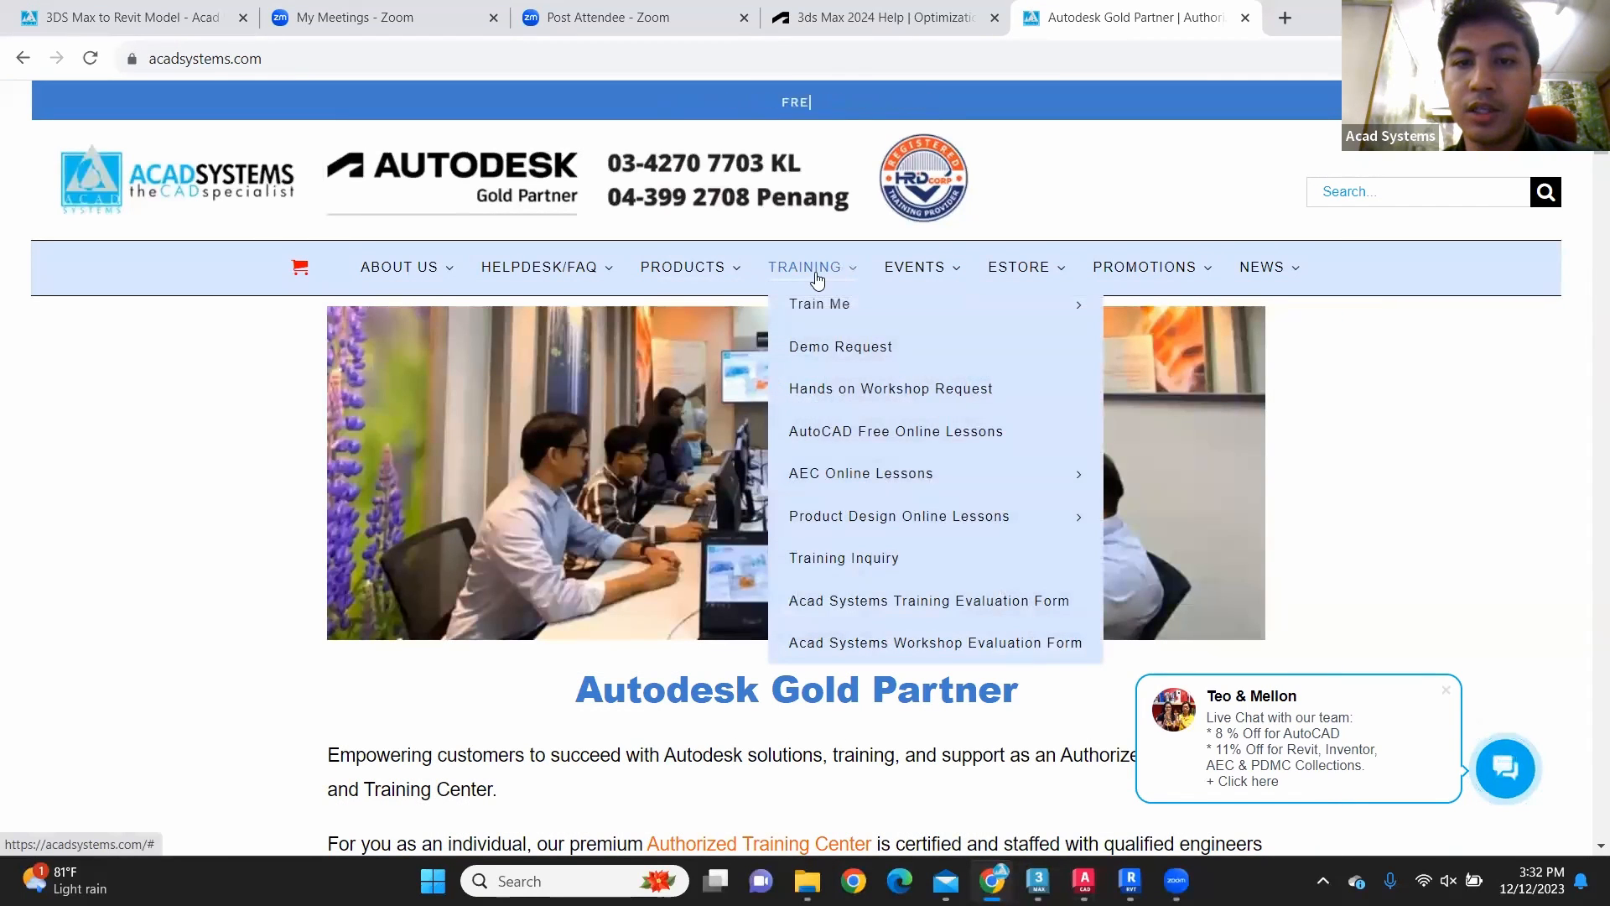
mouse_move(923, 306)
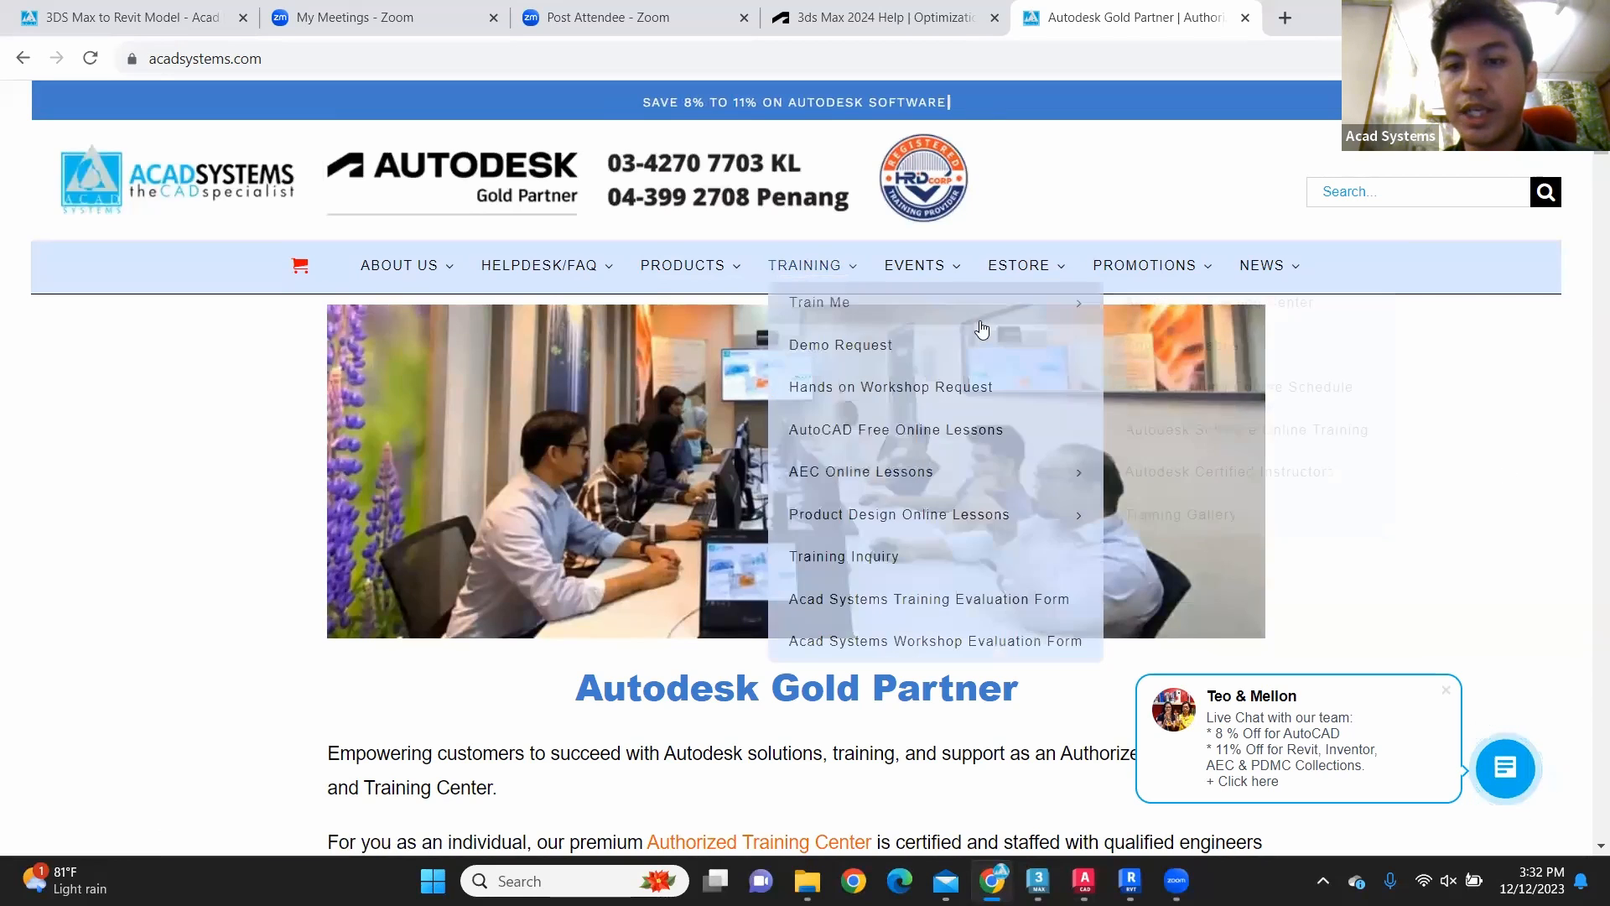
Step: Review the home page from the company statements through the promotions and free online lessons to the 2023 training schedule
scroll(1433, 450, "down", 5)
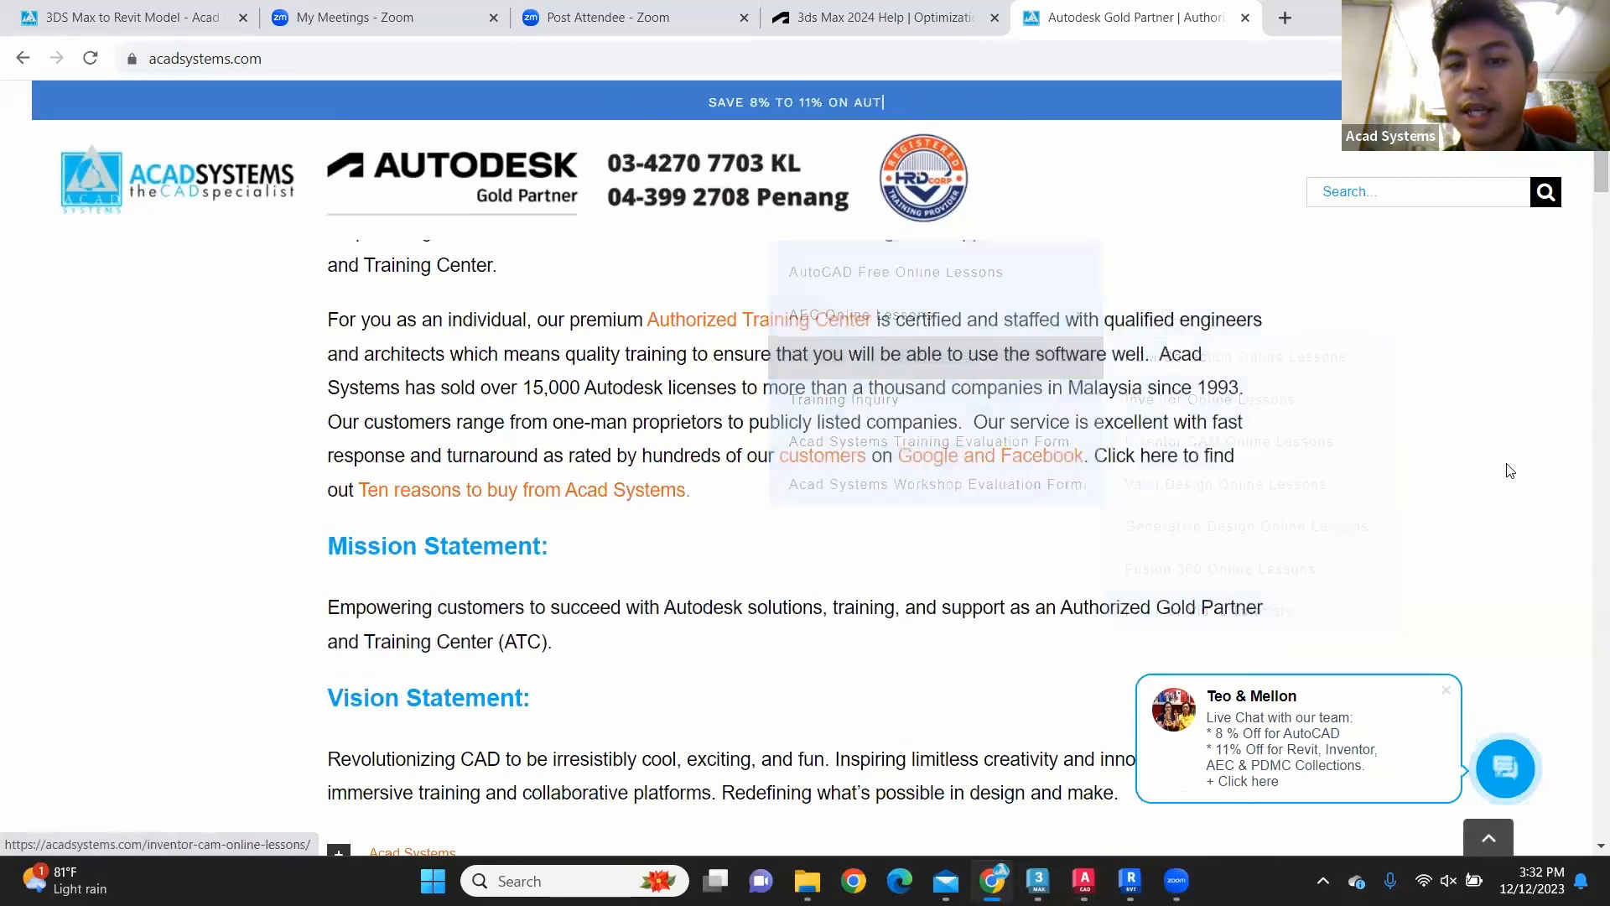
scroll(1510, 471, "down", 5)
scroll(1510, 471, "down", 2)
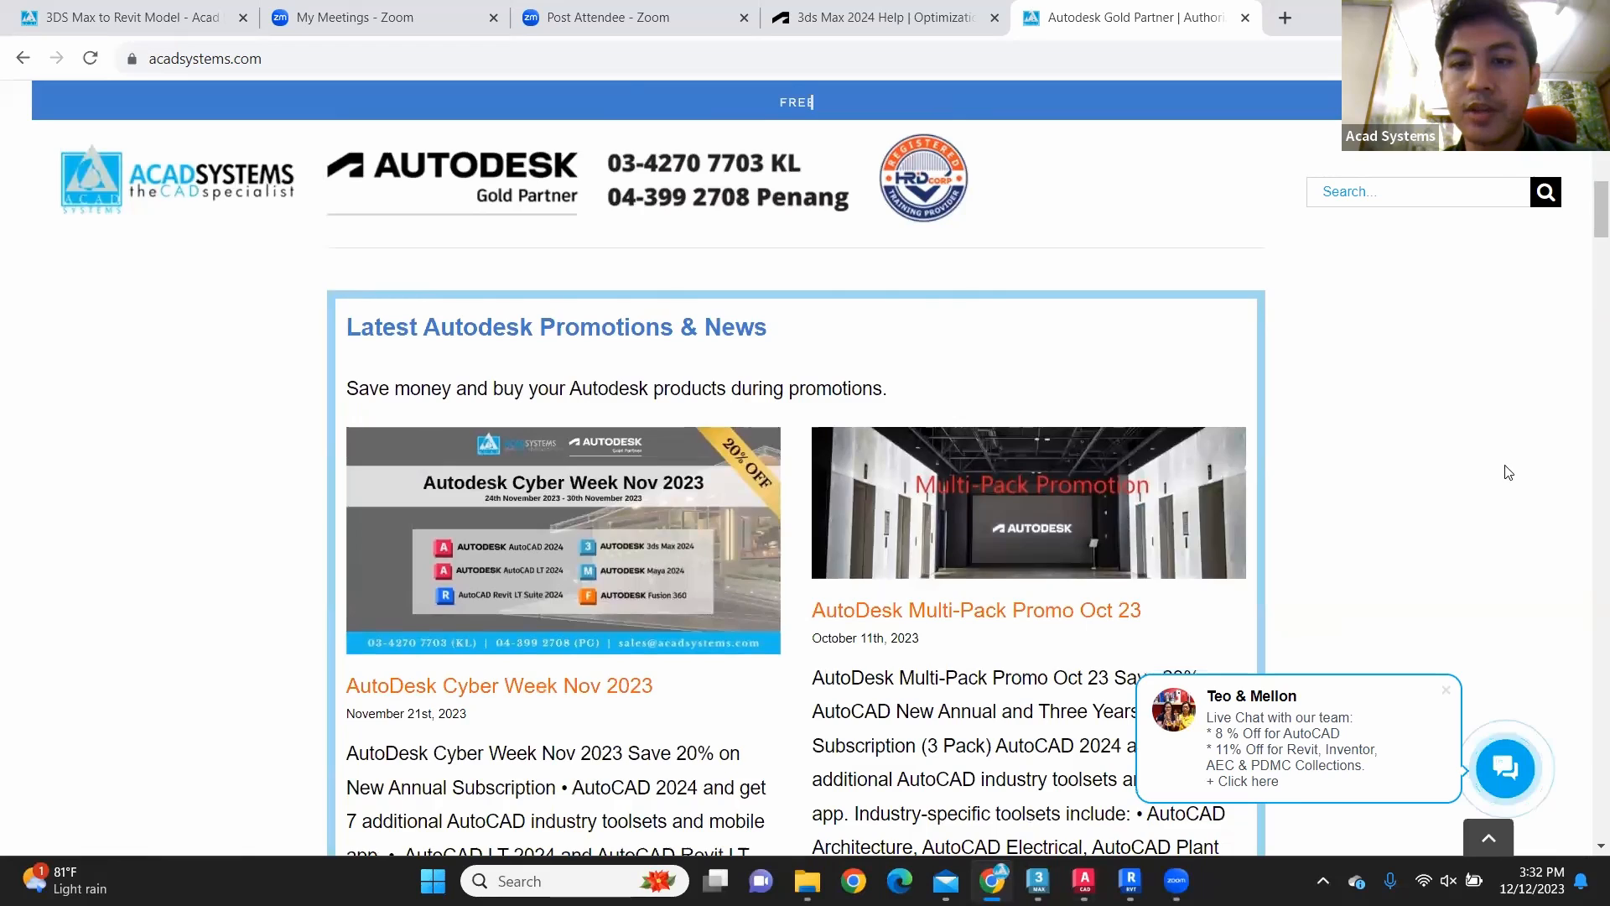
scroll(1508, 472, "down", 15)
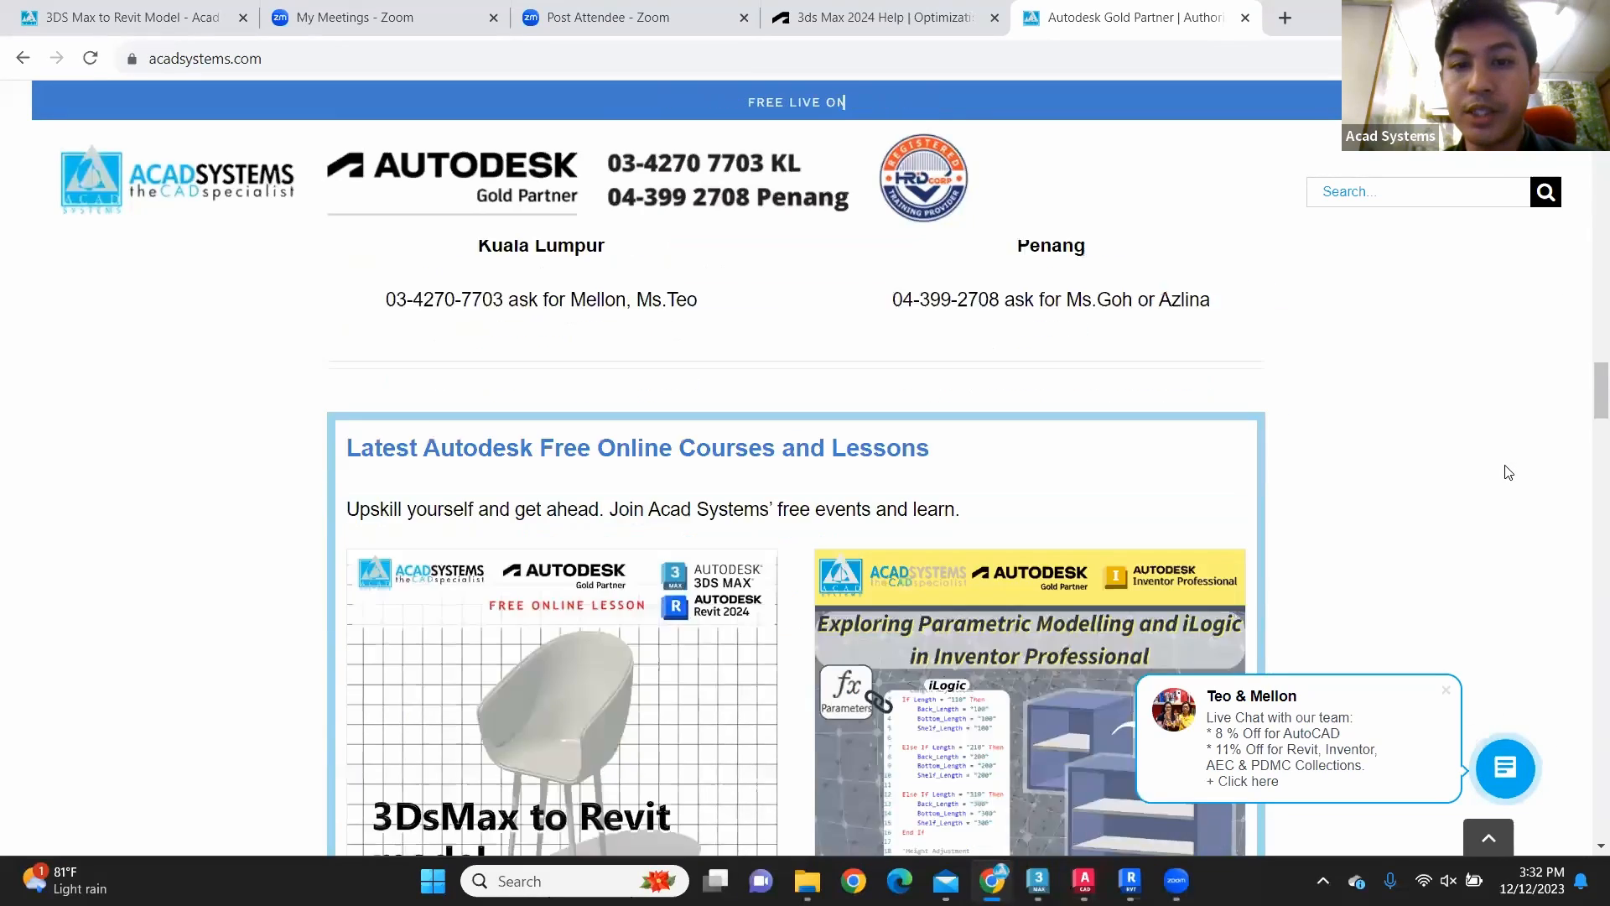
scroll(1508, 472, "down", 5)
scroll(1509, 472, "down", 20)
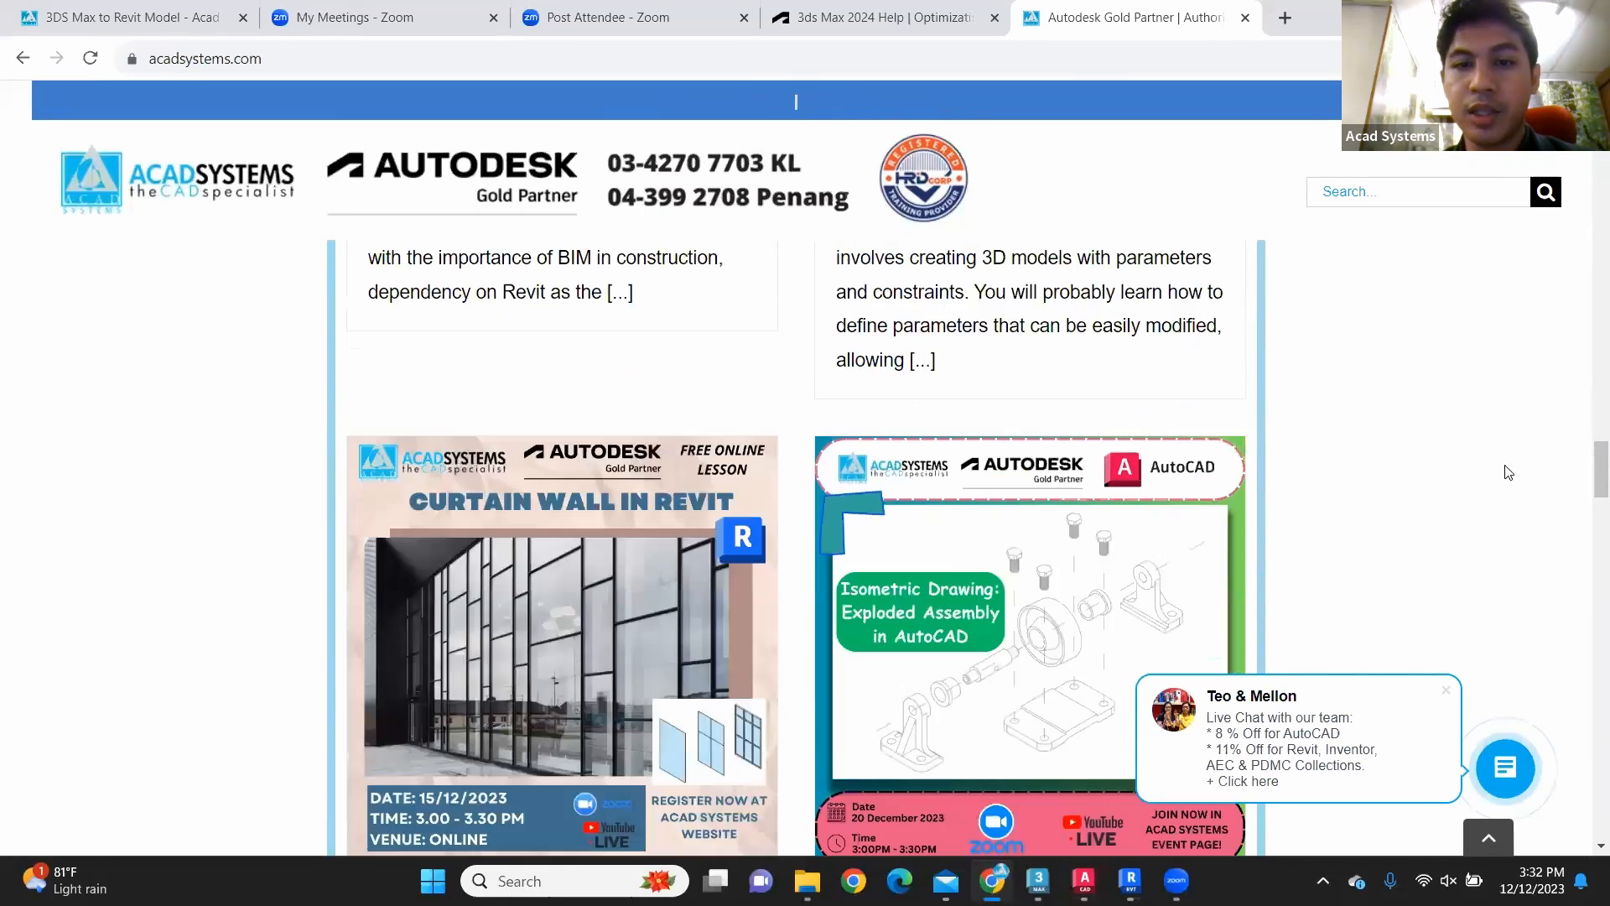
scroll(1509, 473, "down", 20)
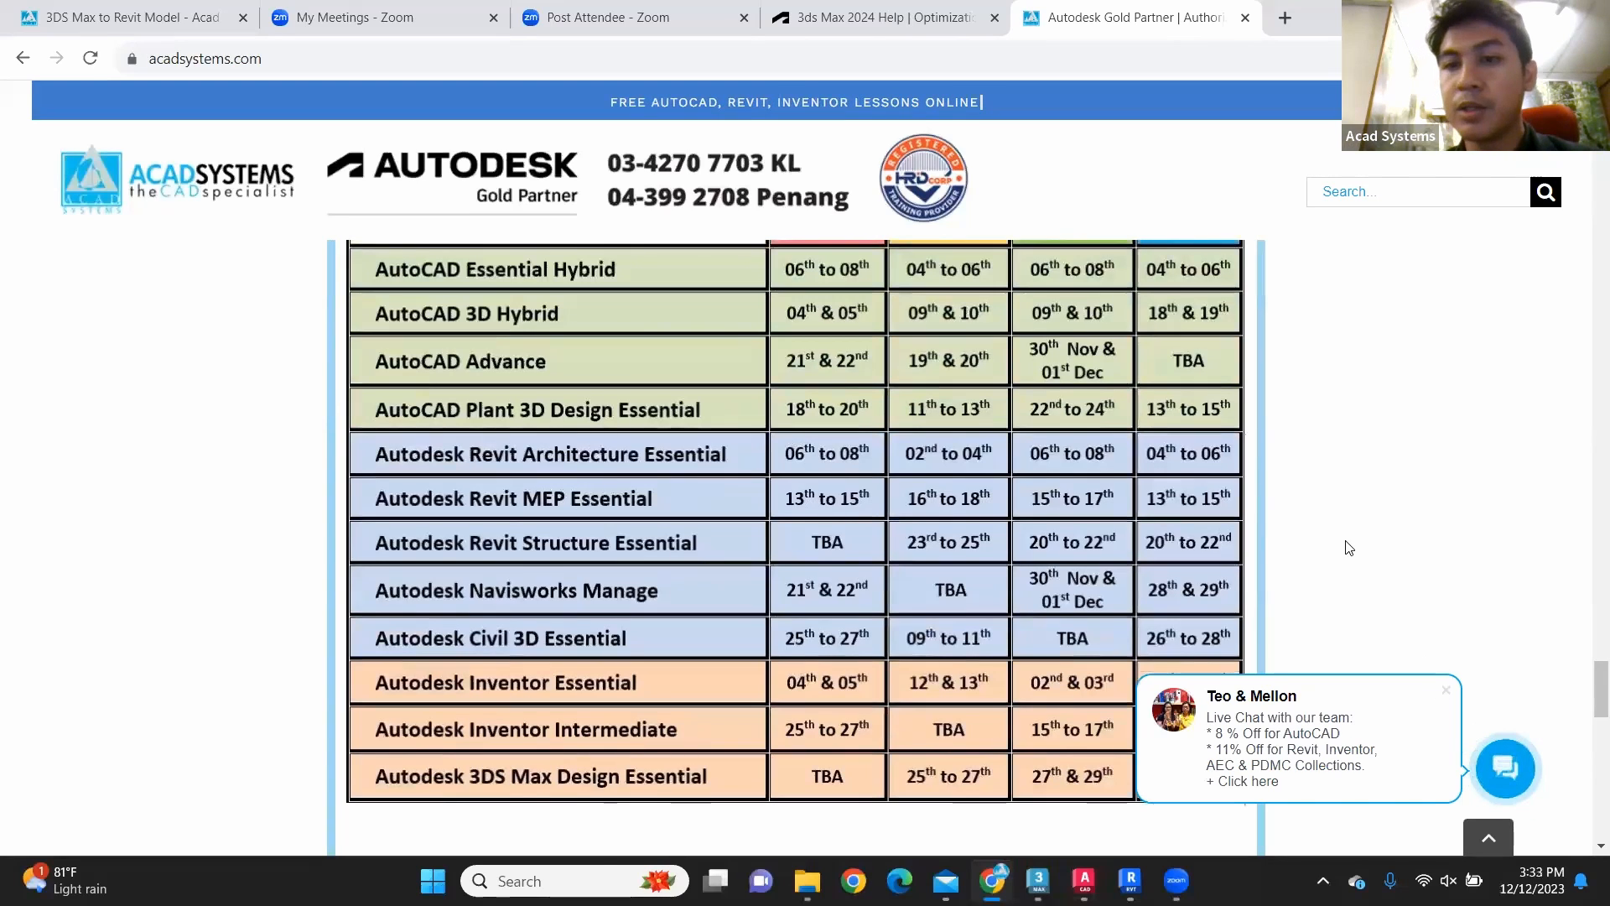
Step: Go back from the training schedule through the December lessons to the start of the Latest Autodesk Free Online Courses and Lessons section
scroll(1095, 533, "up", 6)
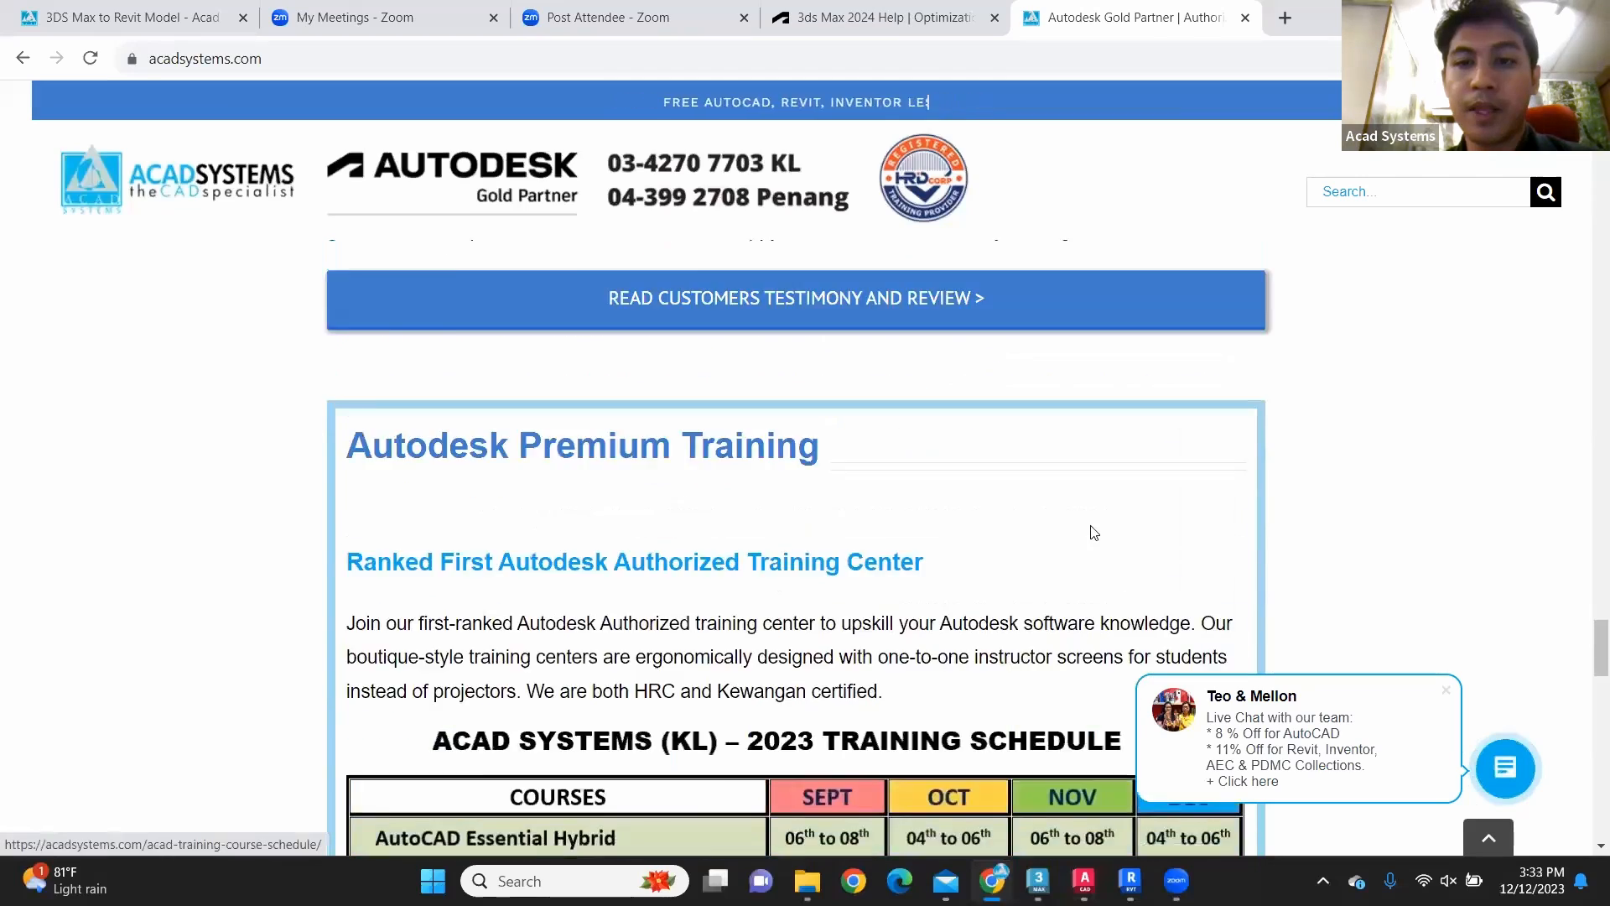
scroll(1095, 532, "up", 6)
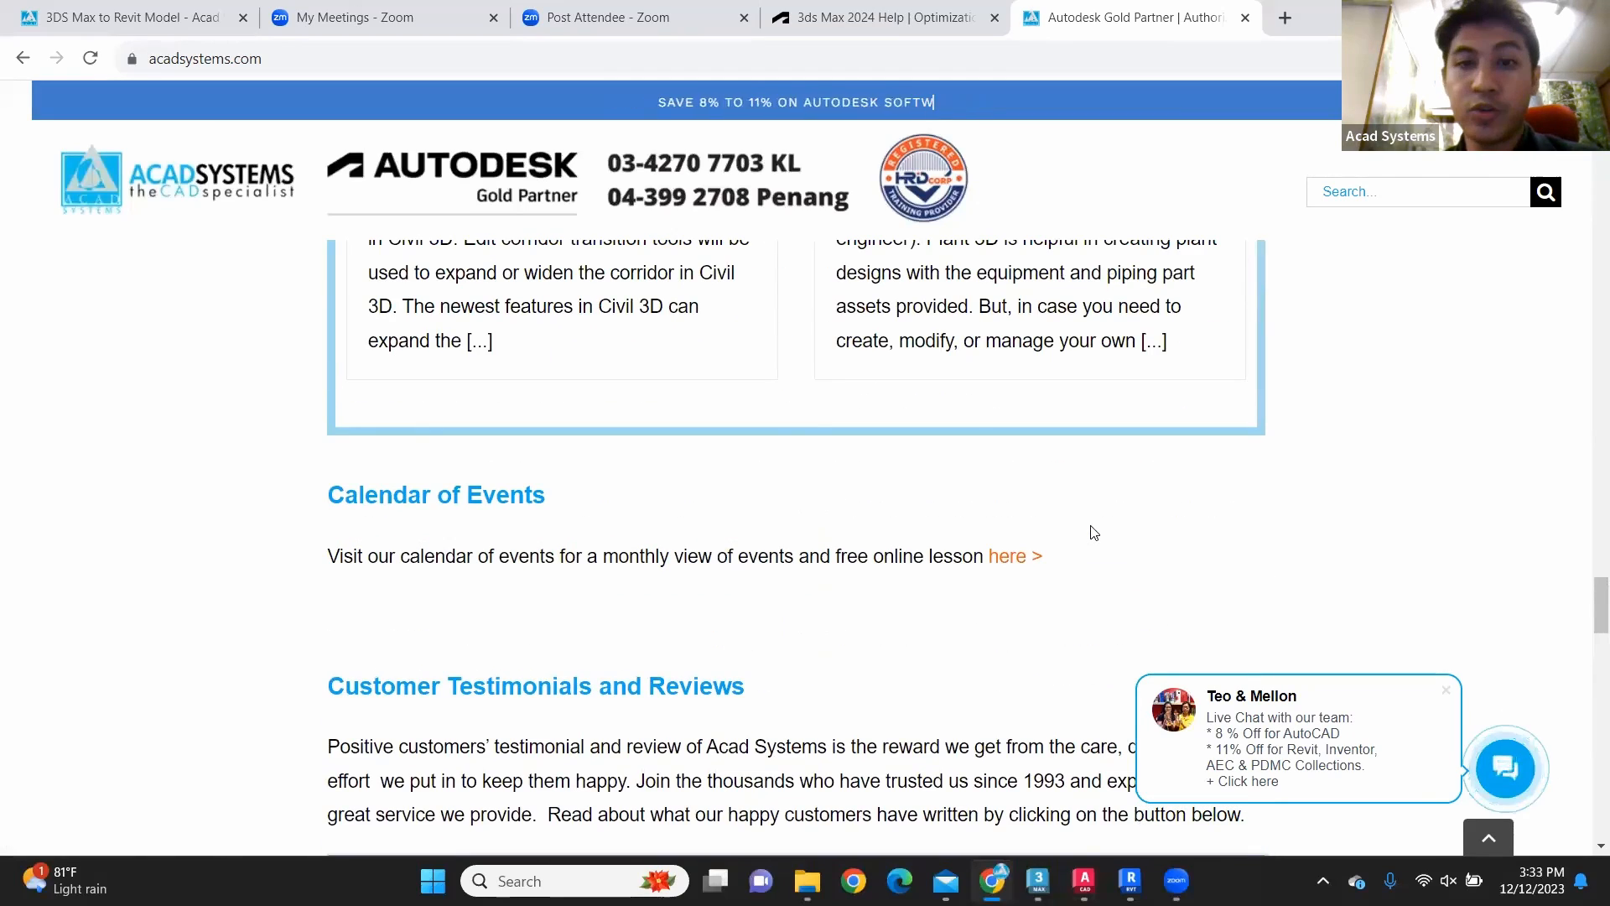
scroll(1094, 533, "up", 6)
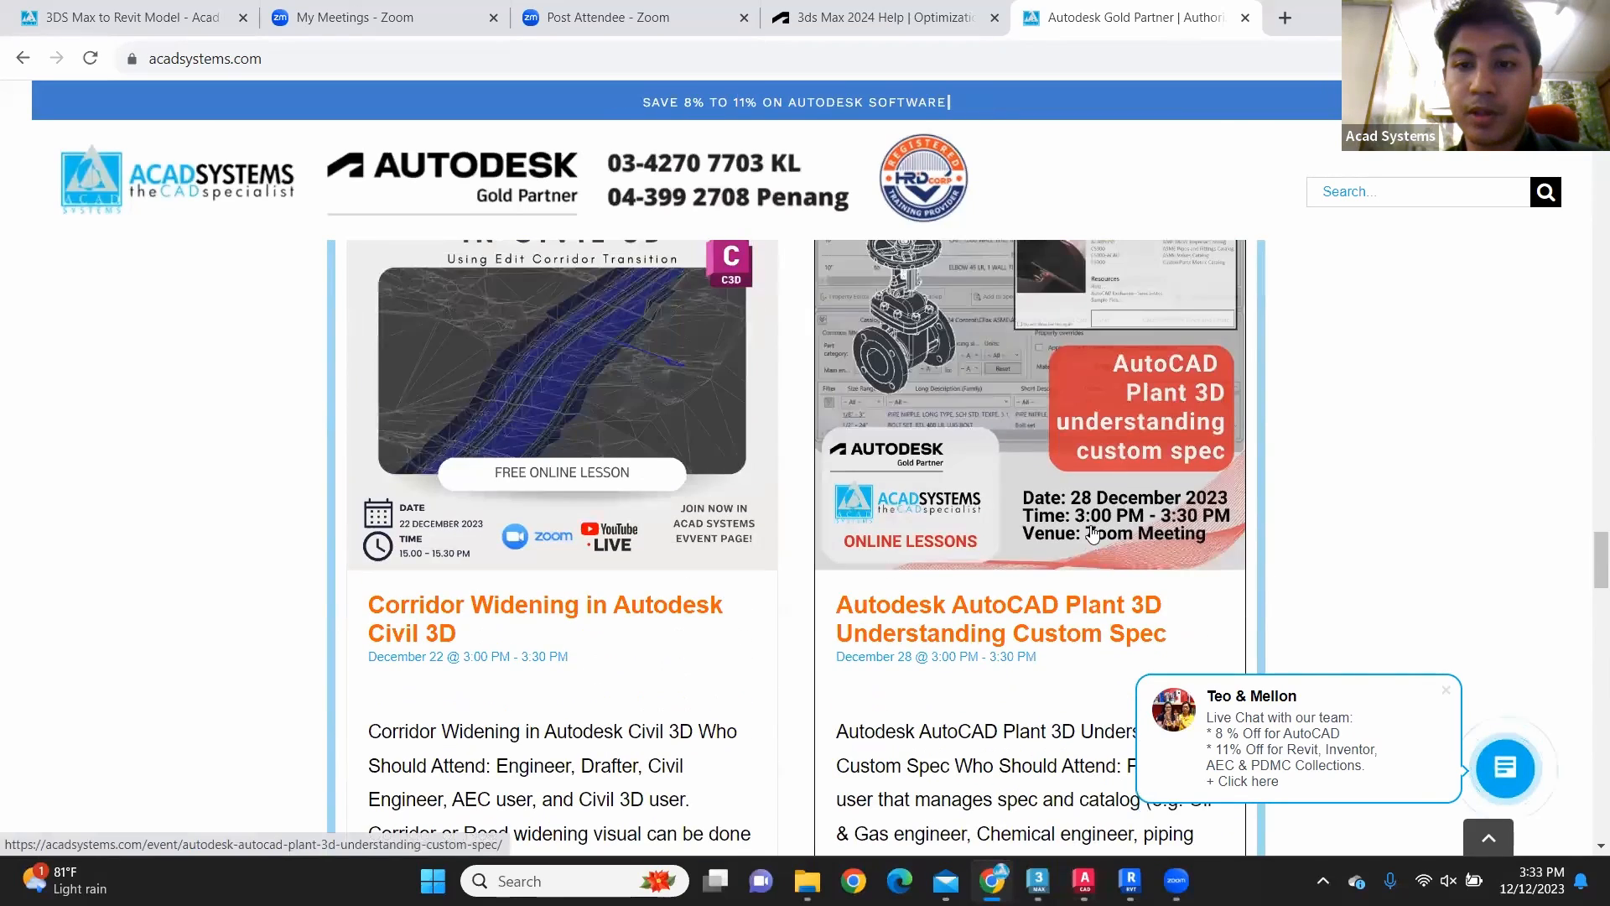
scroll(1094, 532, "up", 6)
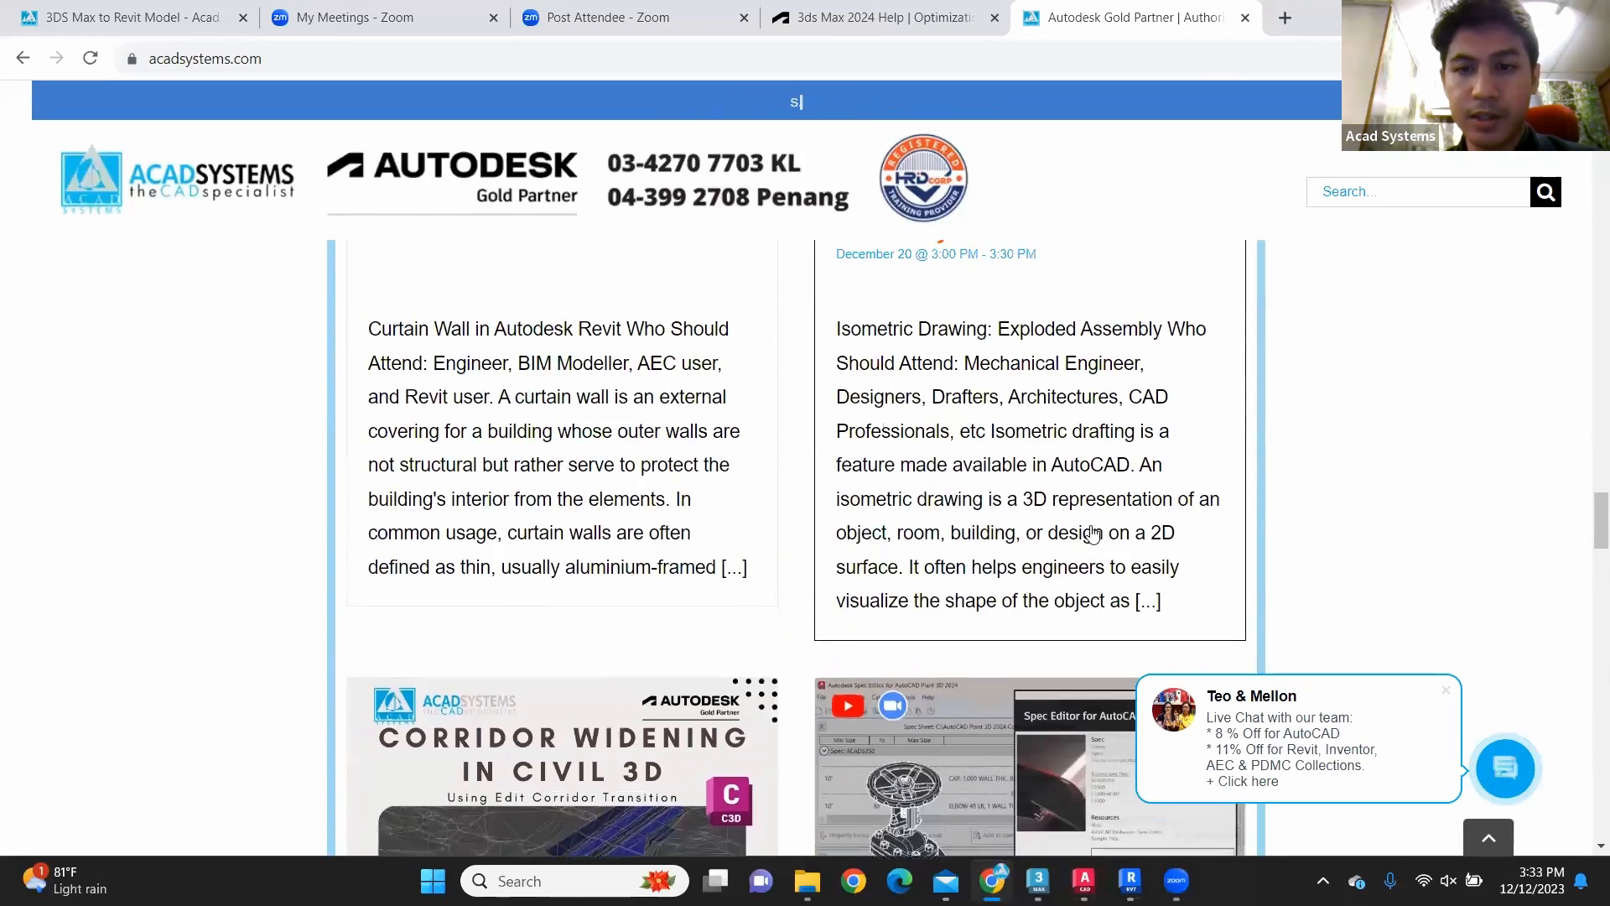
scroll(1093, 535, "up", 7)
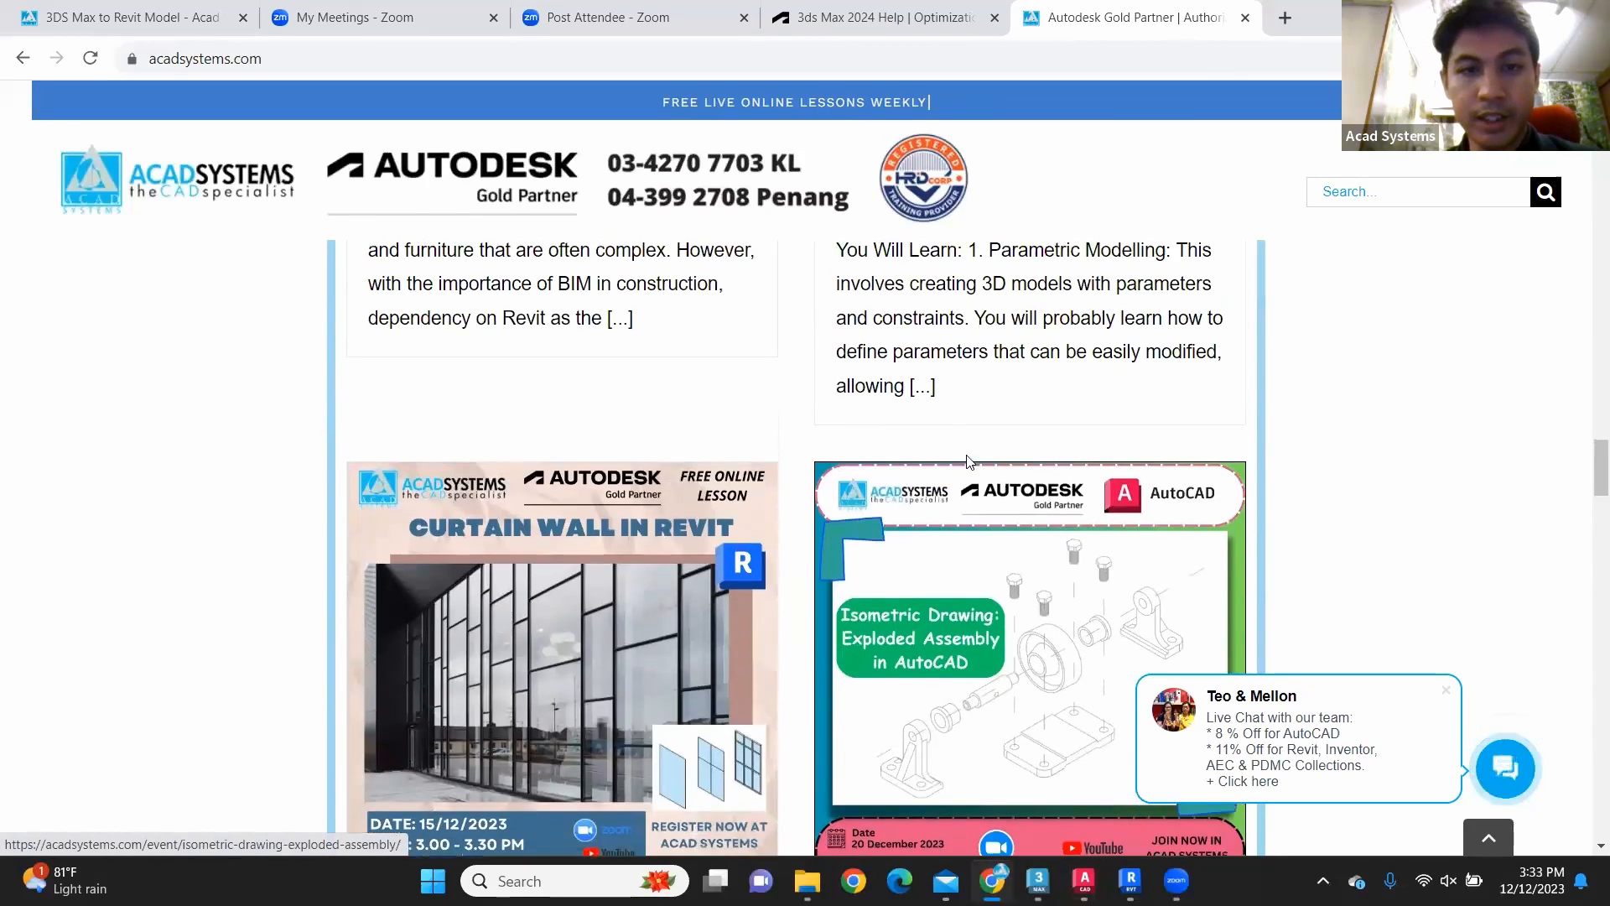
scroll(964, 470, "up", 6)
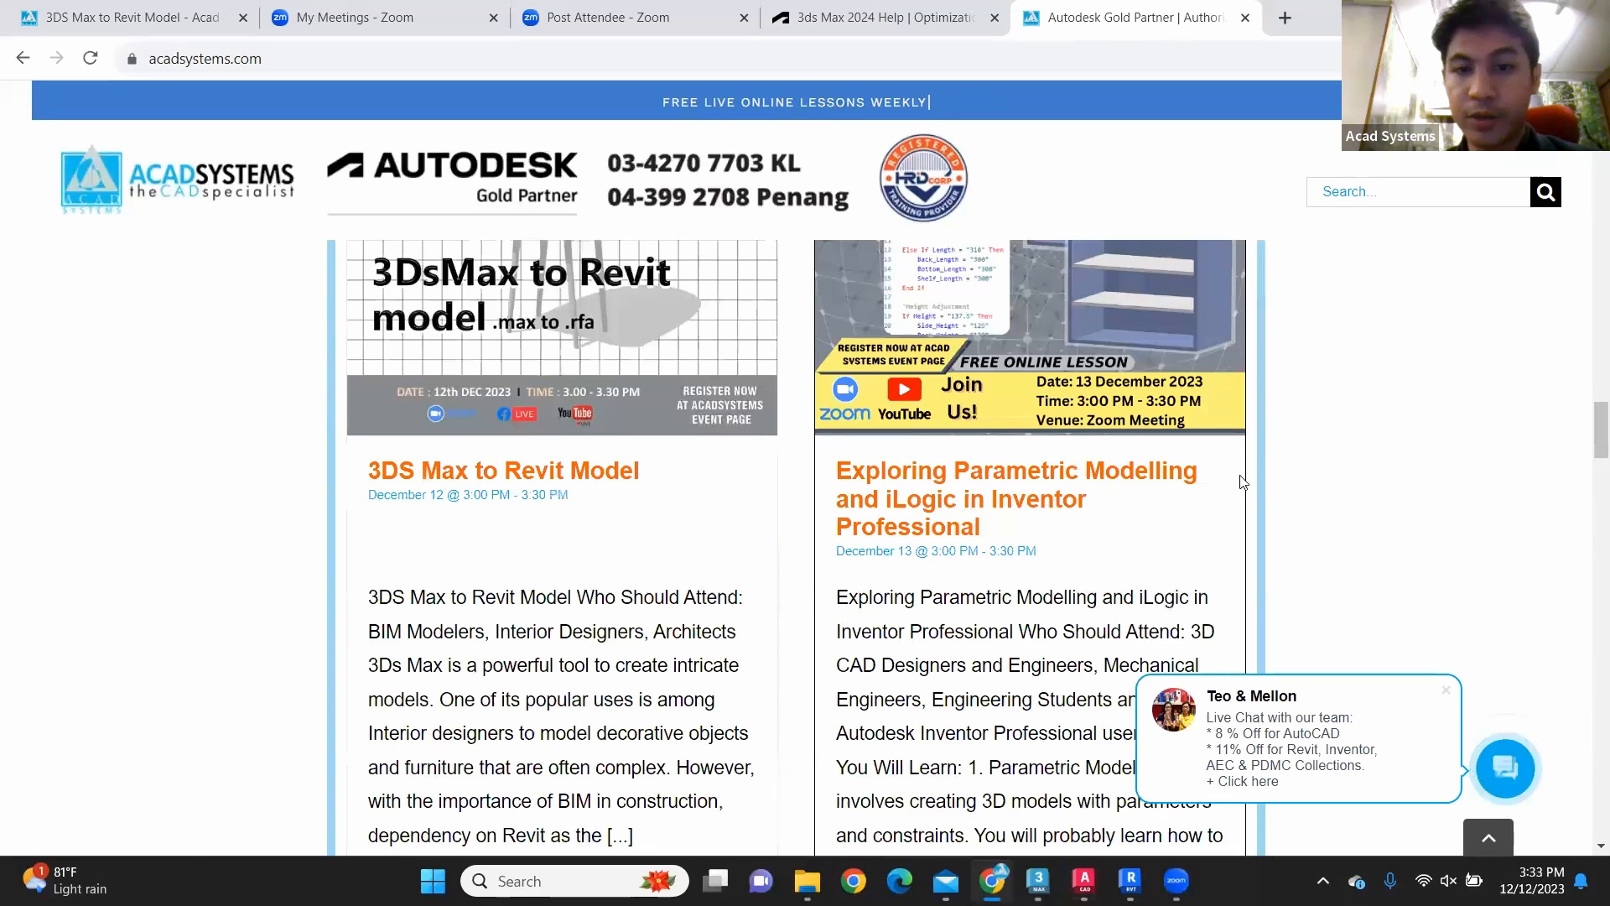
scroll(1129, 457, "up", 6)
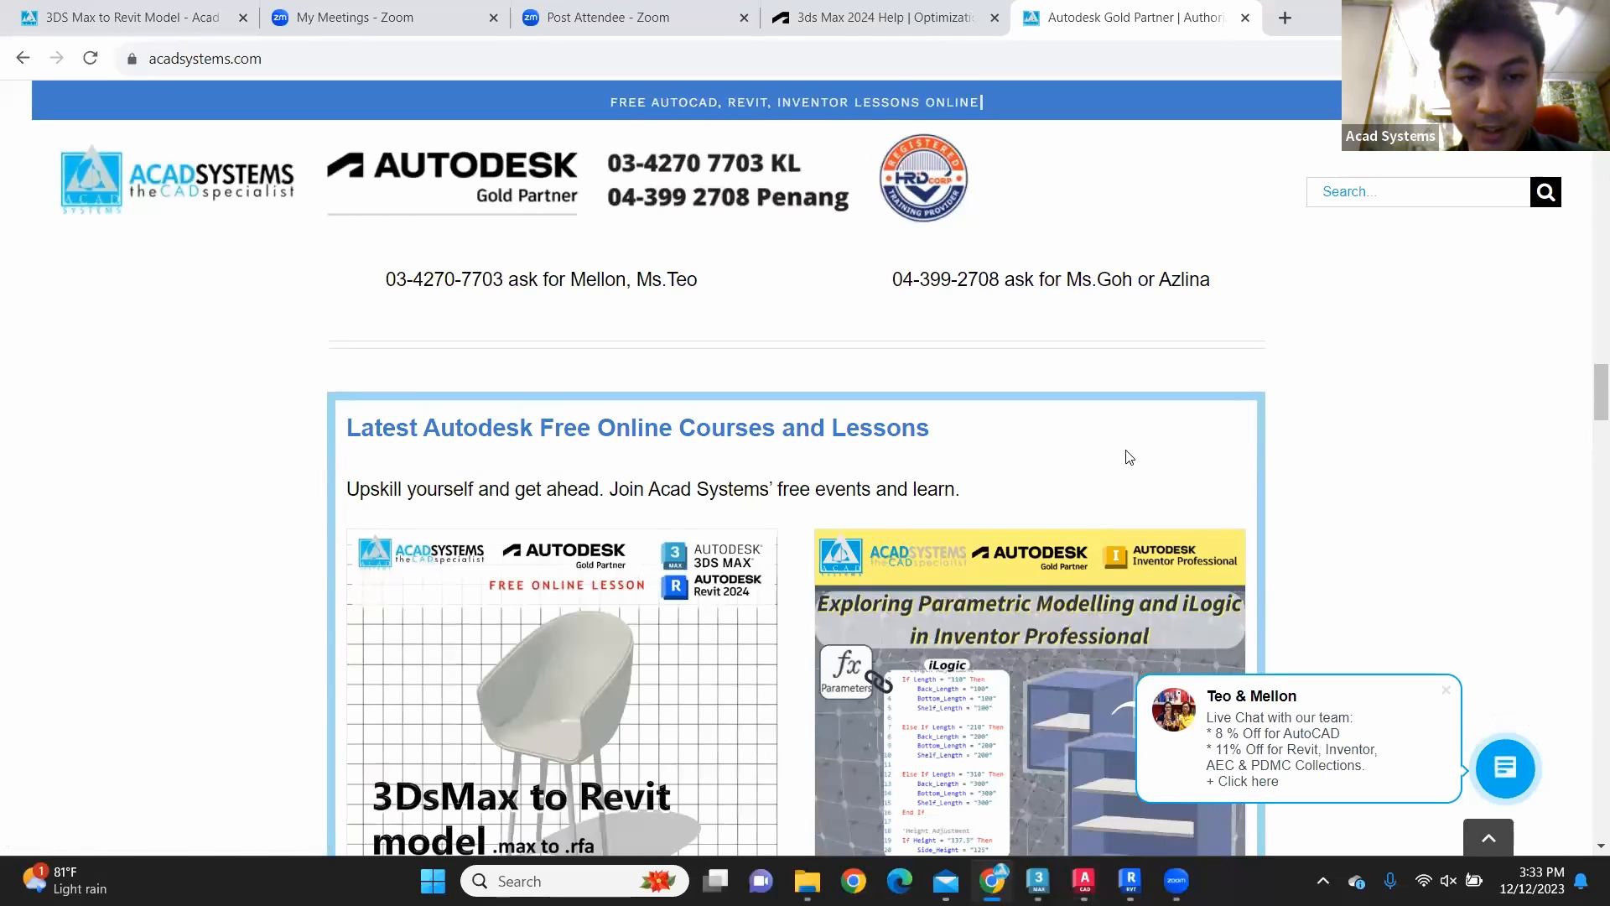
Step: Open the Exploring Parametric Modelling and iLogic in Inventor Professional event page and view its RSVP section
scroll(992, 431, "down", 2)
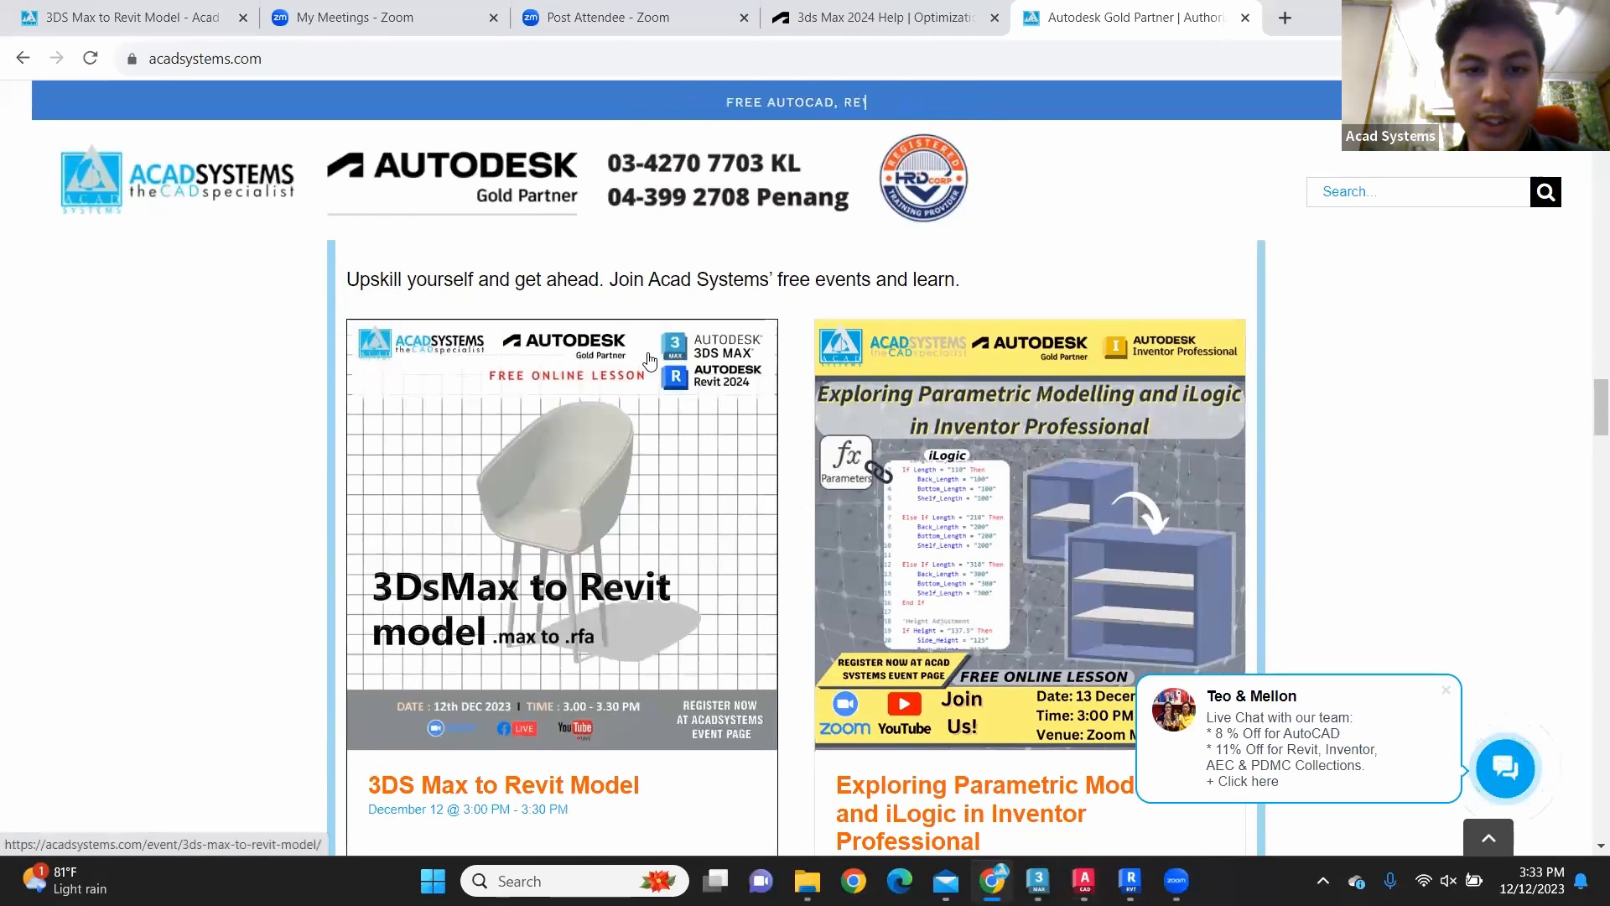
scroll(606, 445, "down", 1)
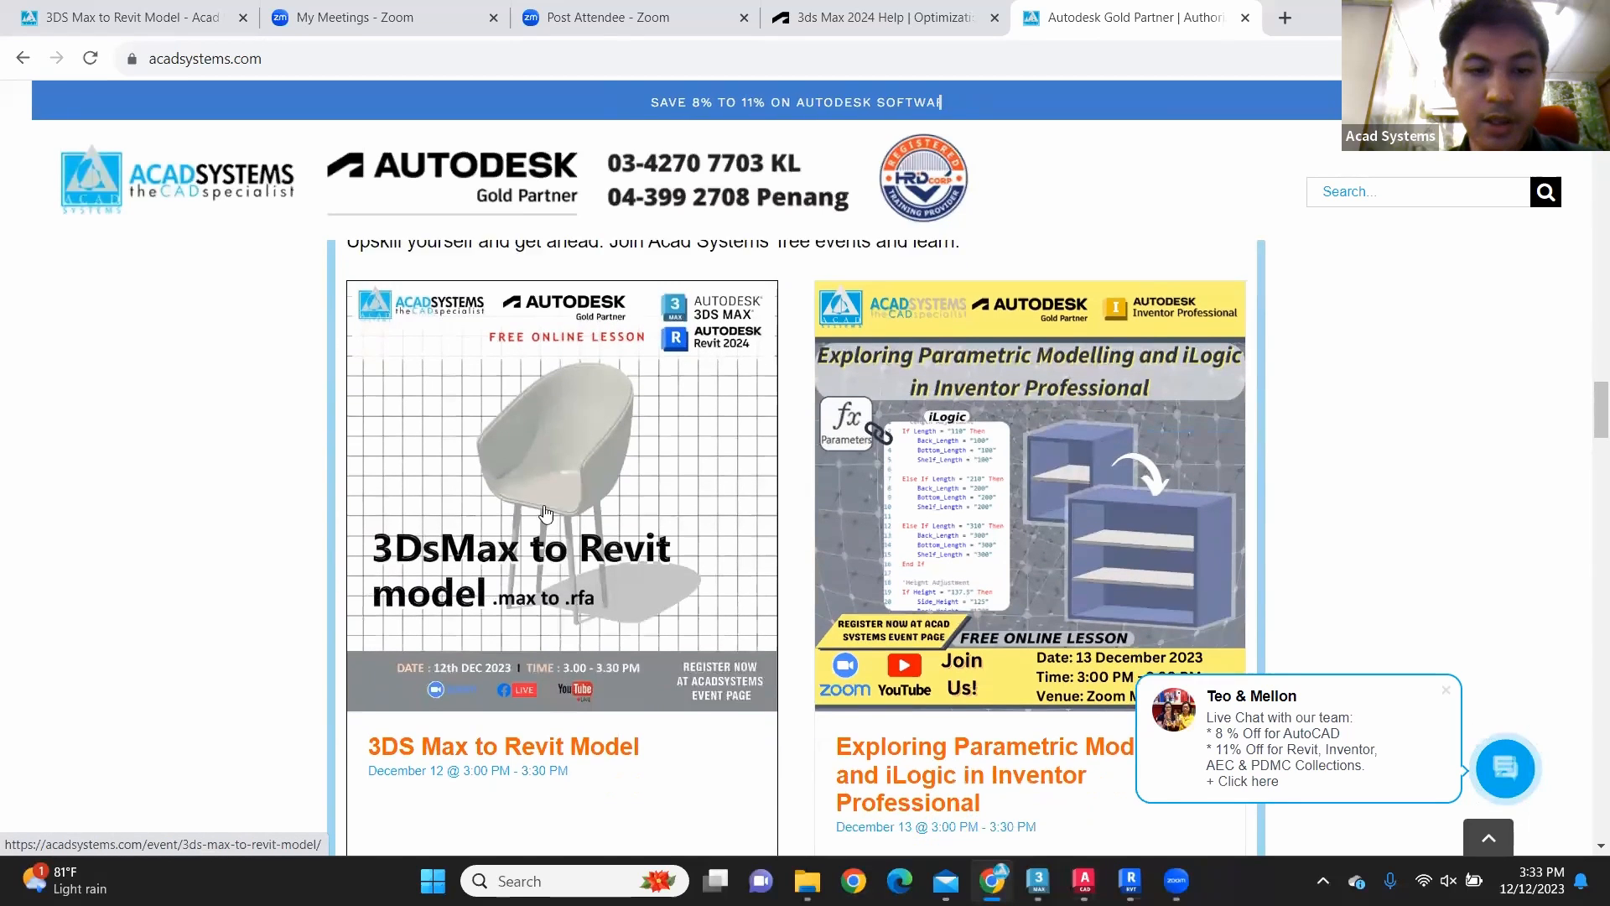
scroll(584, 435, "down", 3)
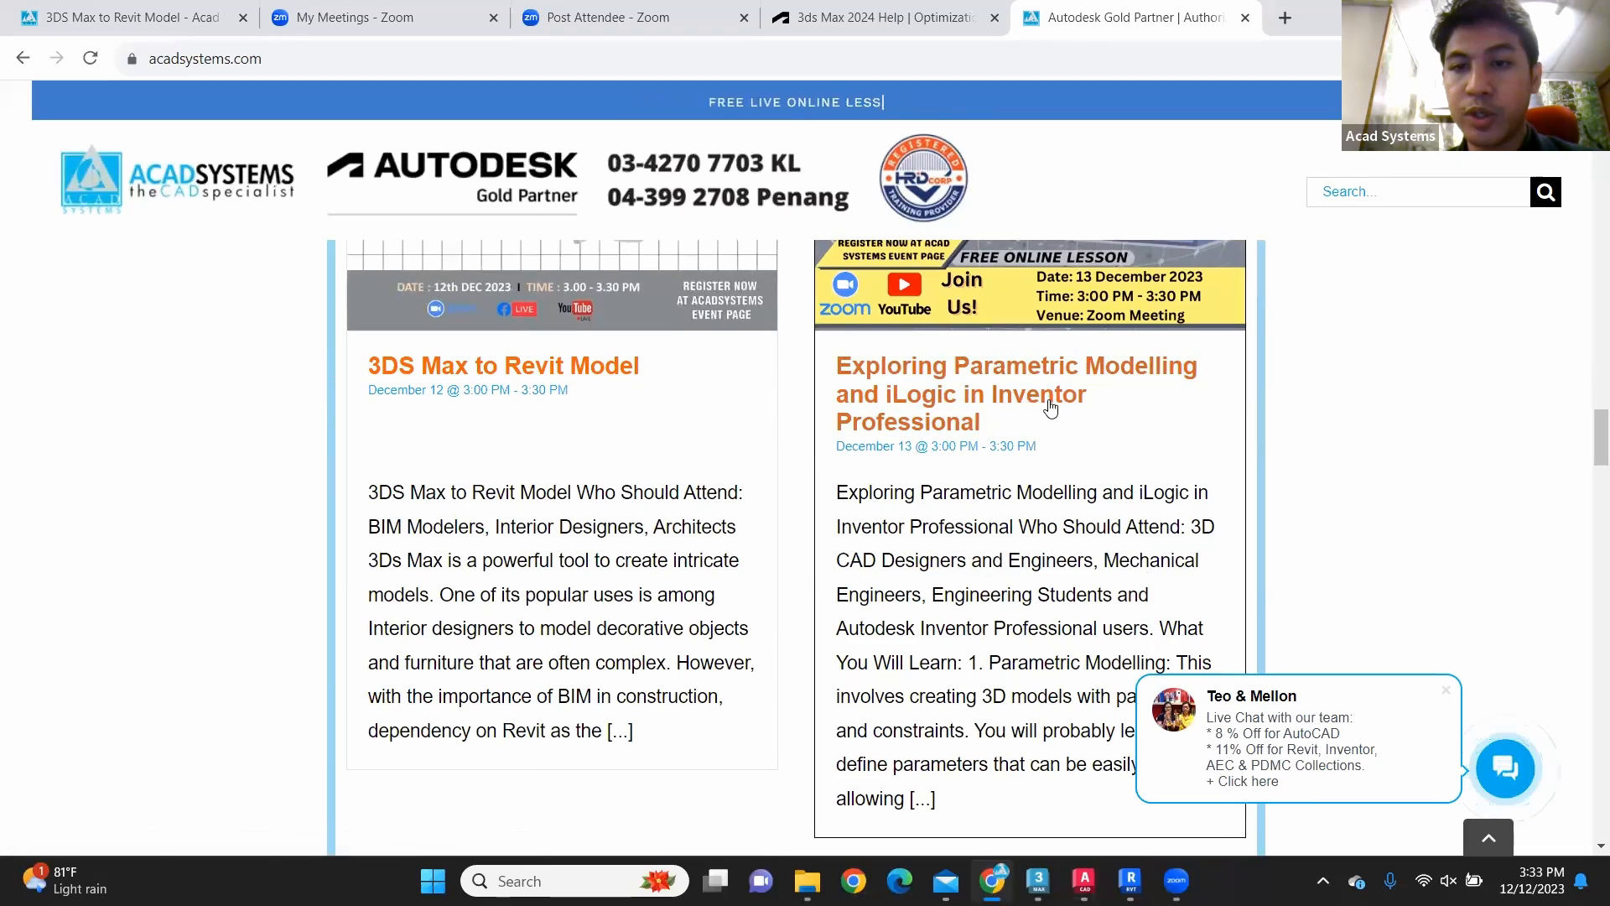
scroll(1059, 431, "down", 5)
scroll(1044, 404, "up", 5)
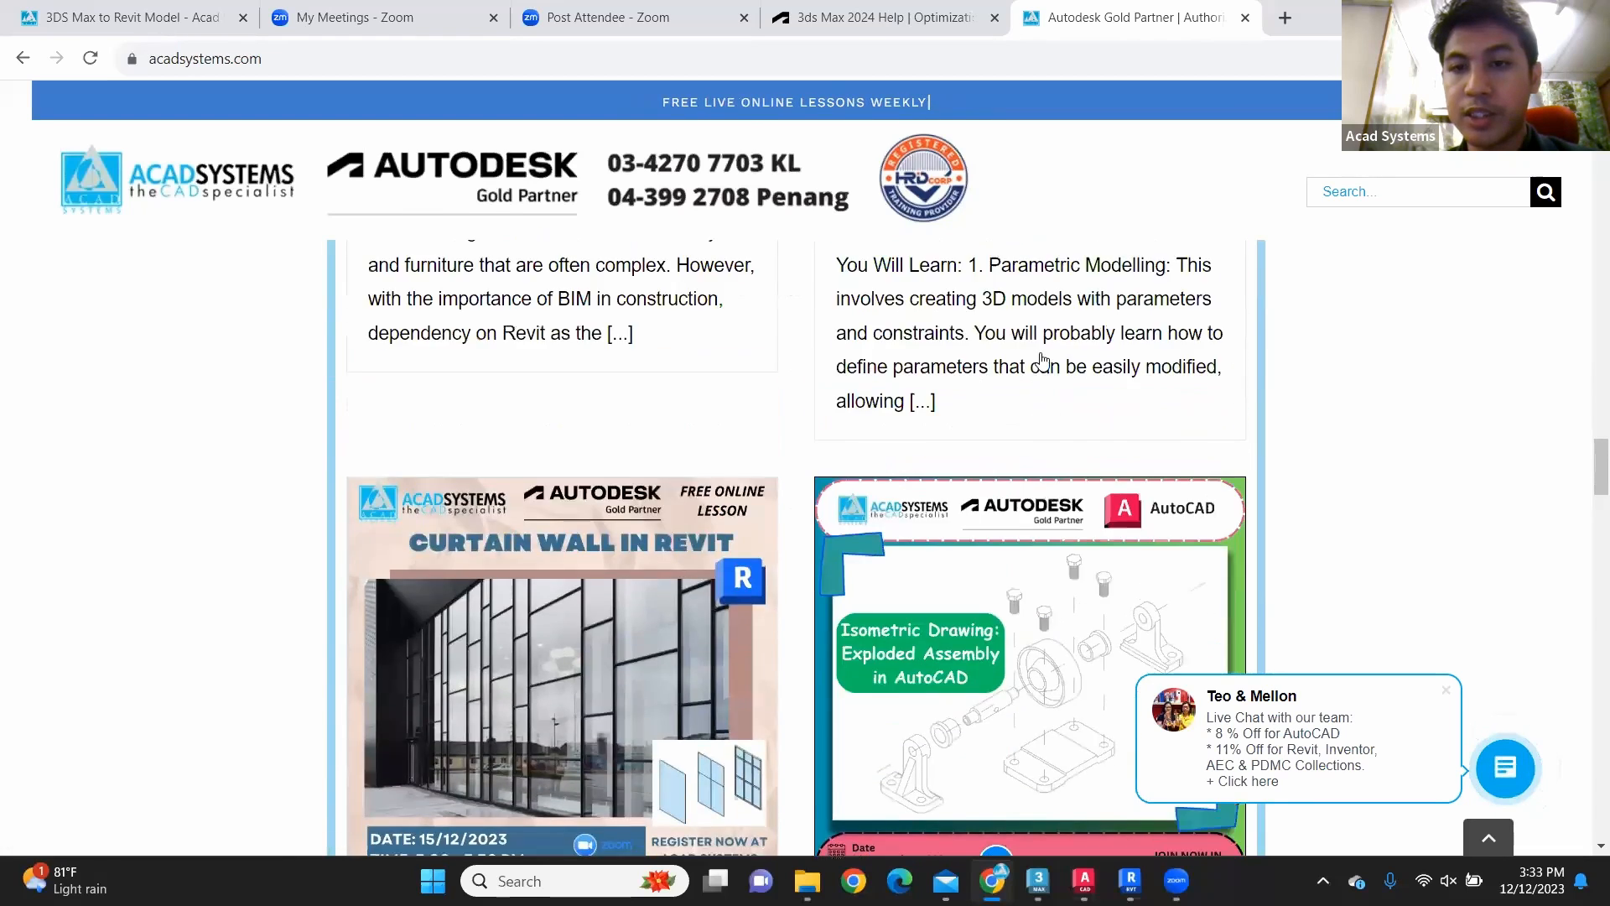
left_click(1040, 379)
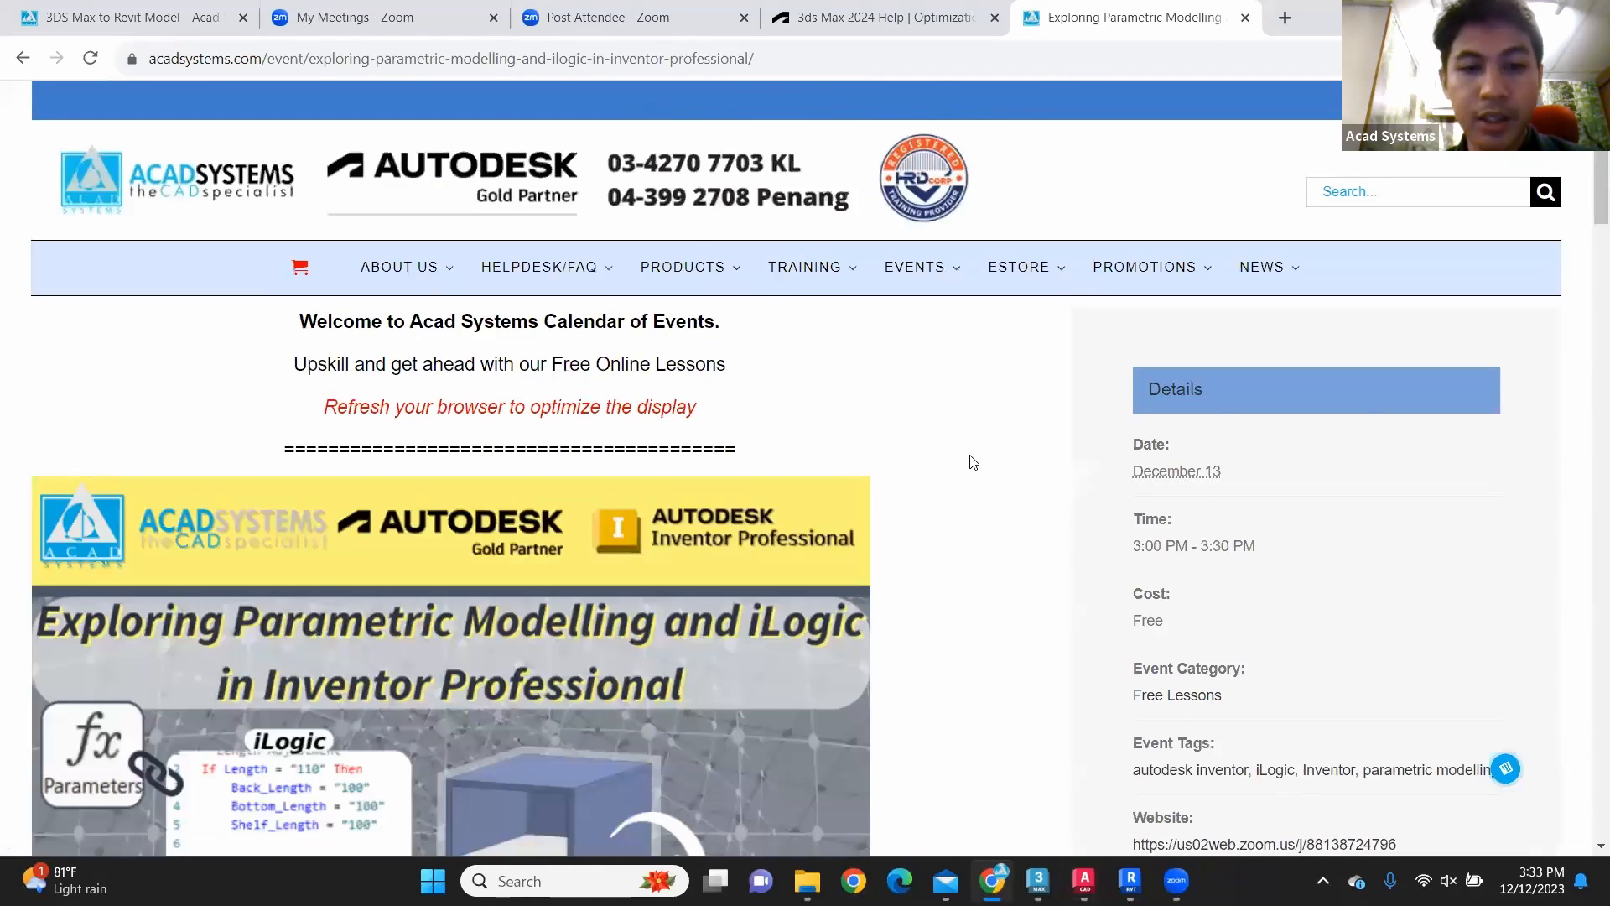
scroll(775, 479, "down", 5)
scroll(777, 481, "down", 1)
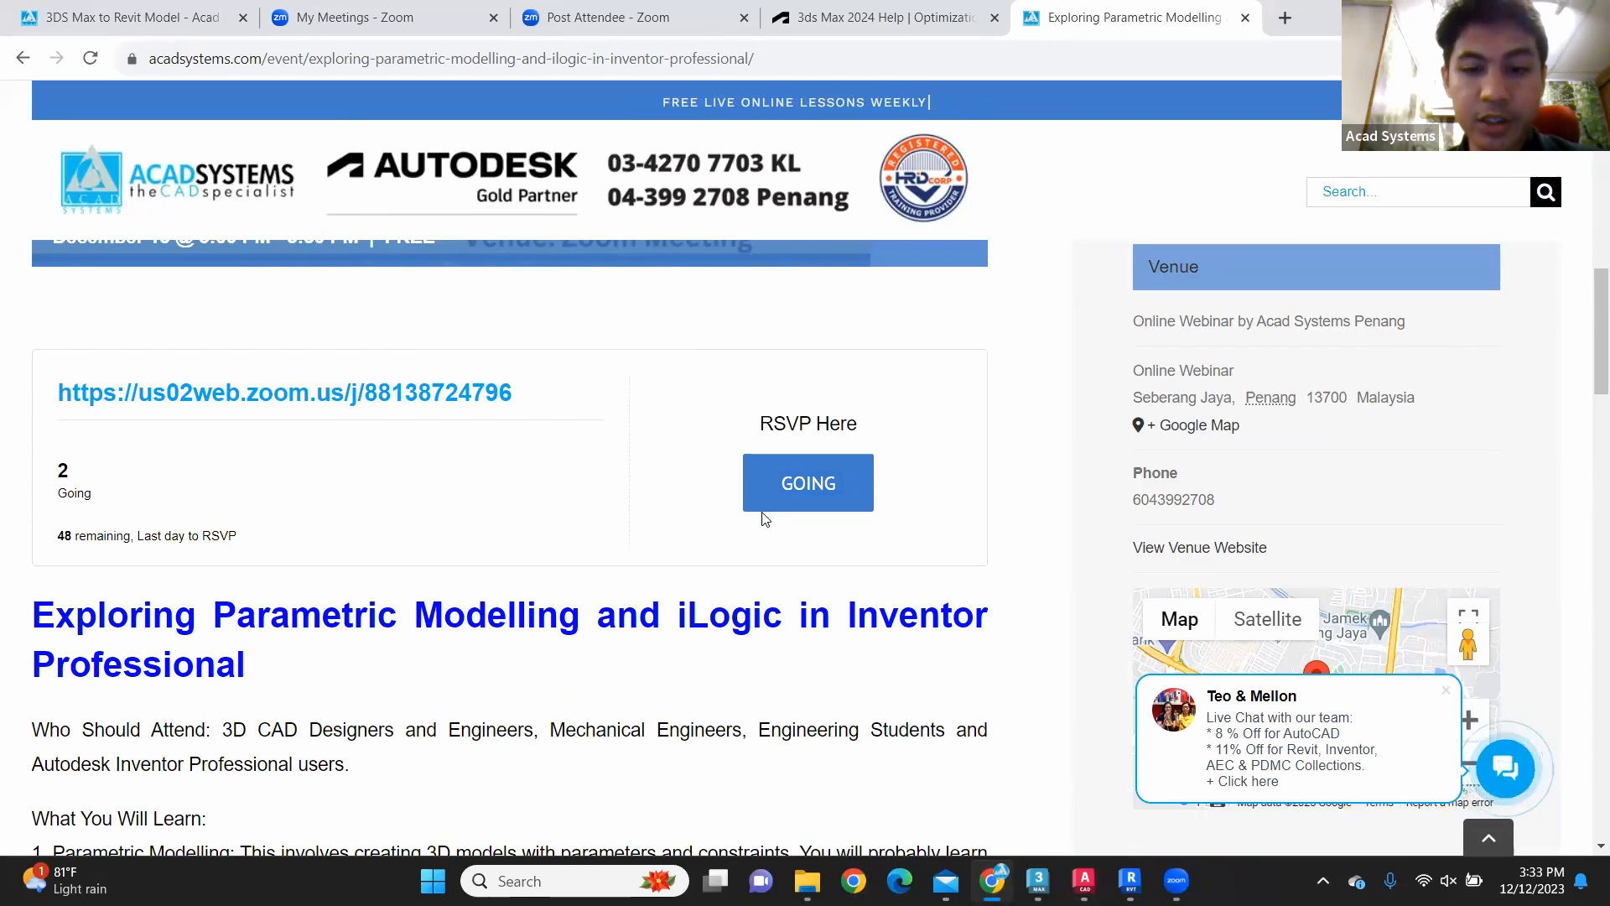
Step: Return from the Inventor event page to the Acad Systems home page
scroll(845, 386, "up", 5)
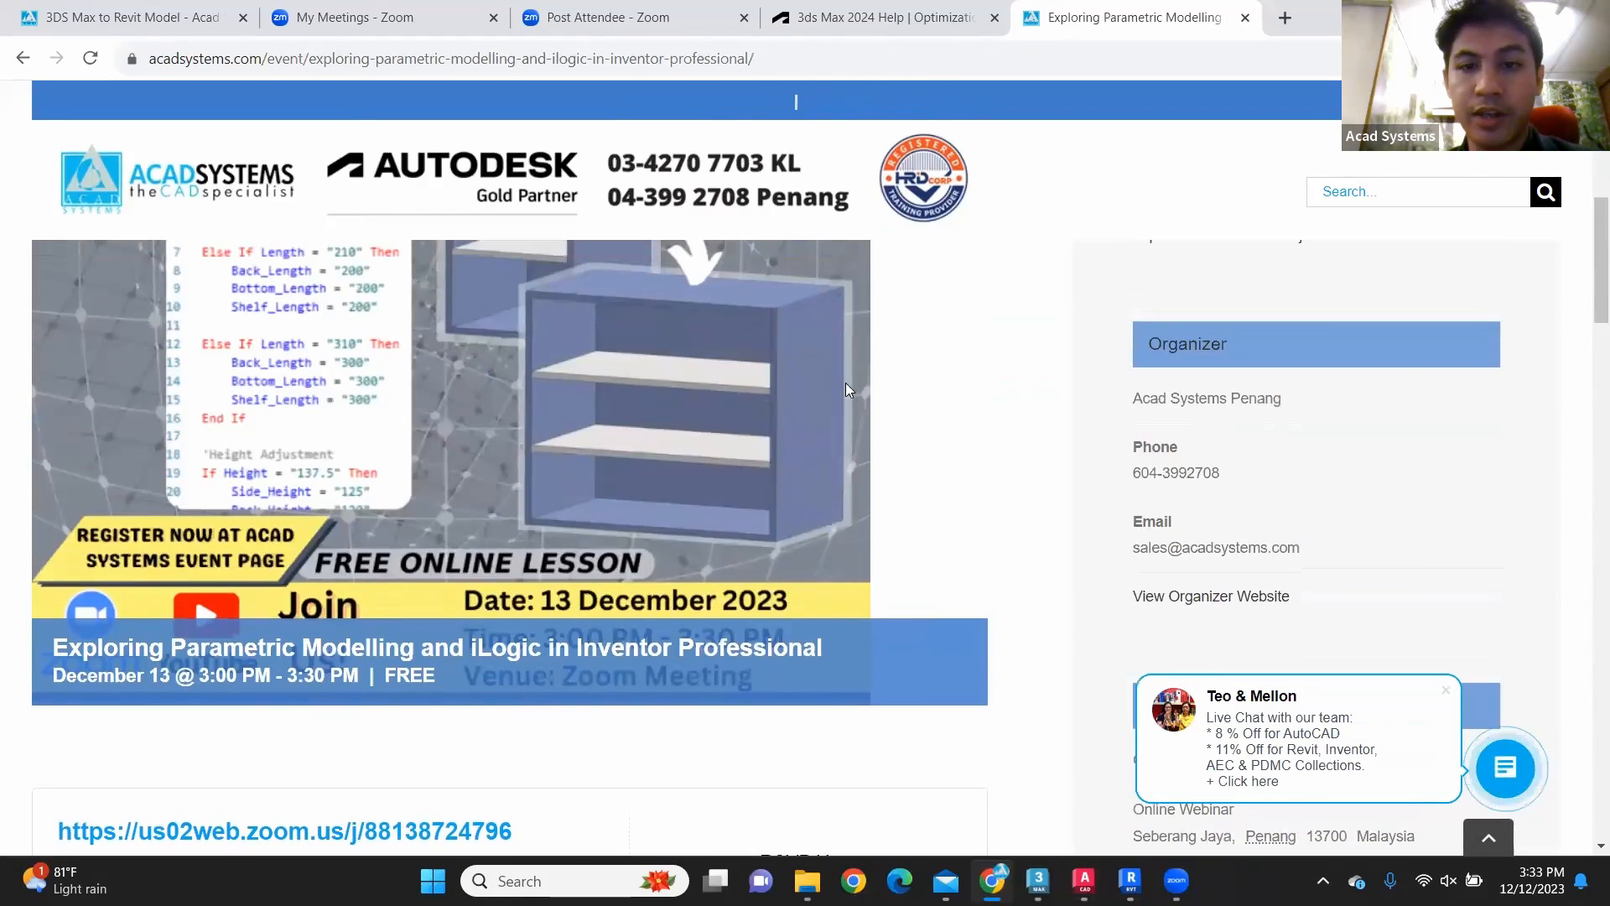
scroll(846, 382, "up", 5)
left_click(176, 189)
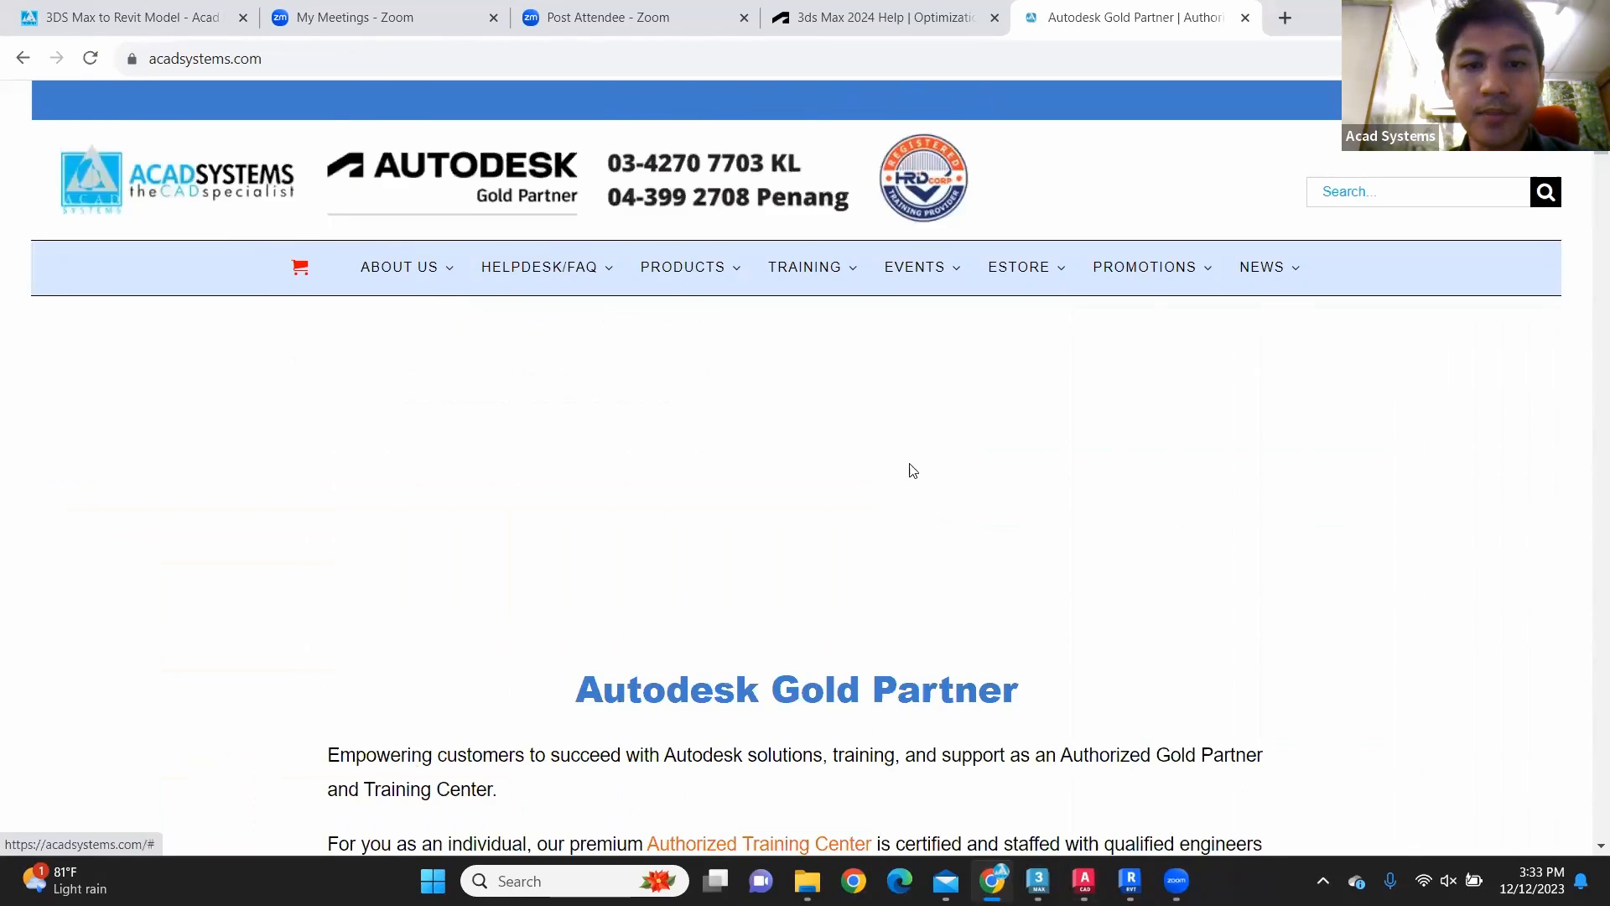
Step: Open the Acad Systems YouTube channel from the link in the home page's footer
scroll(933, 497, "down", 8)
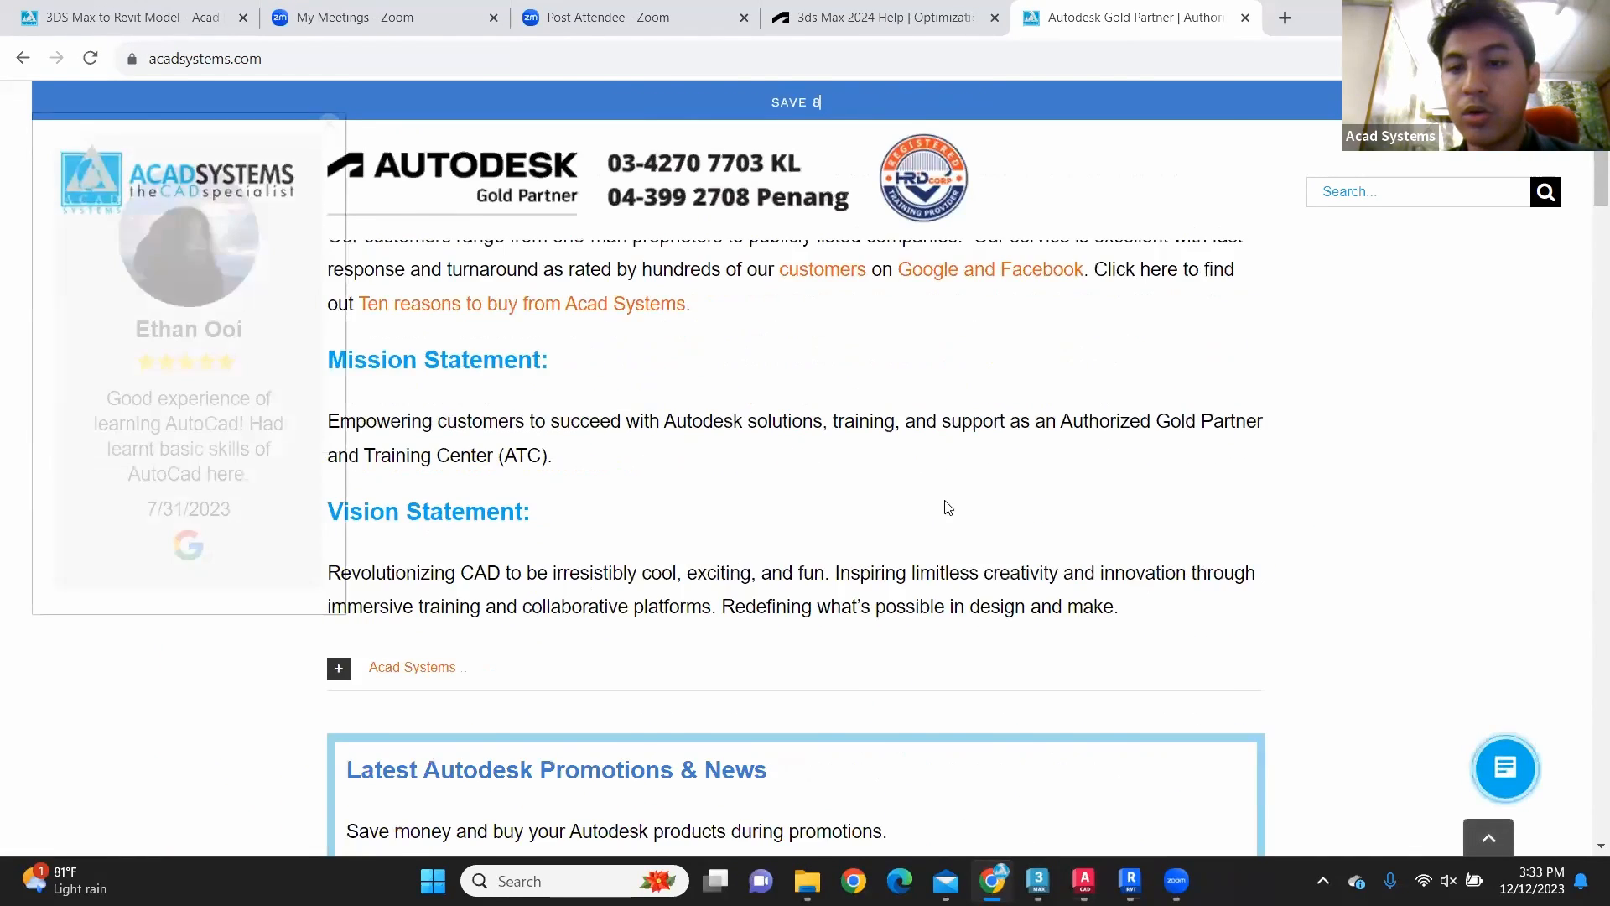
scroll(947, 507, "down", 9)
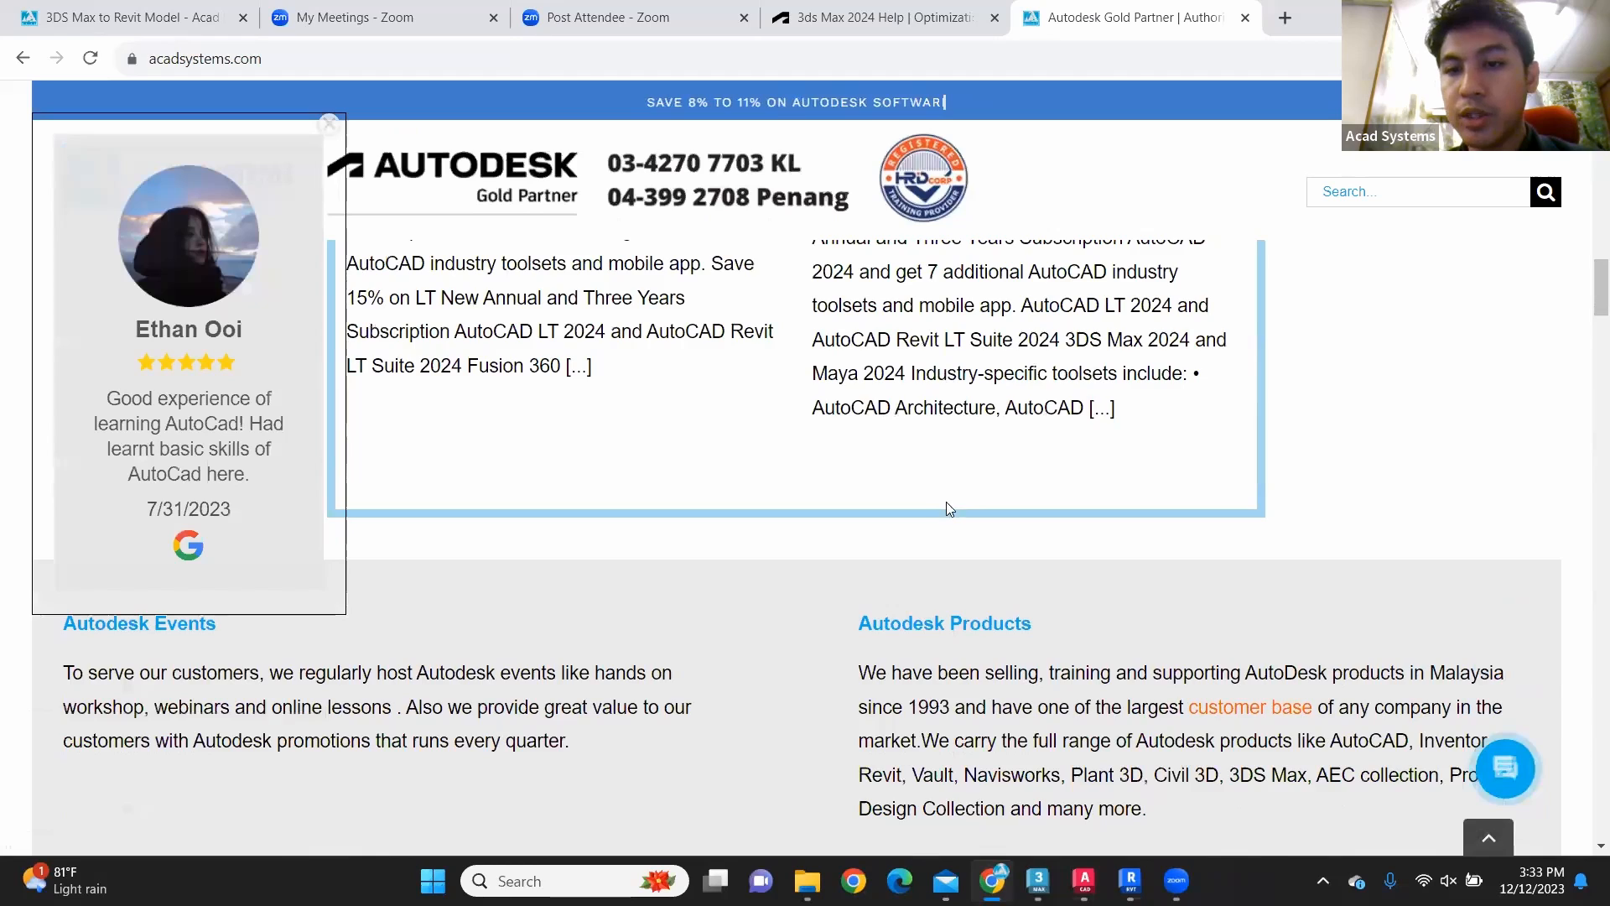
scroll(946, 502, "down", 15)
scroll(952, 503, "down", 10)
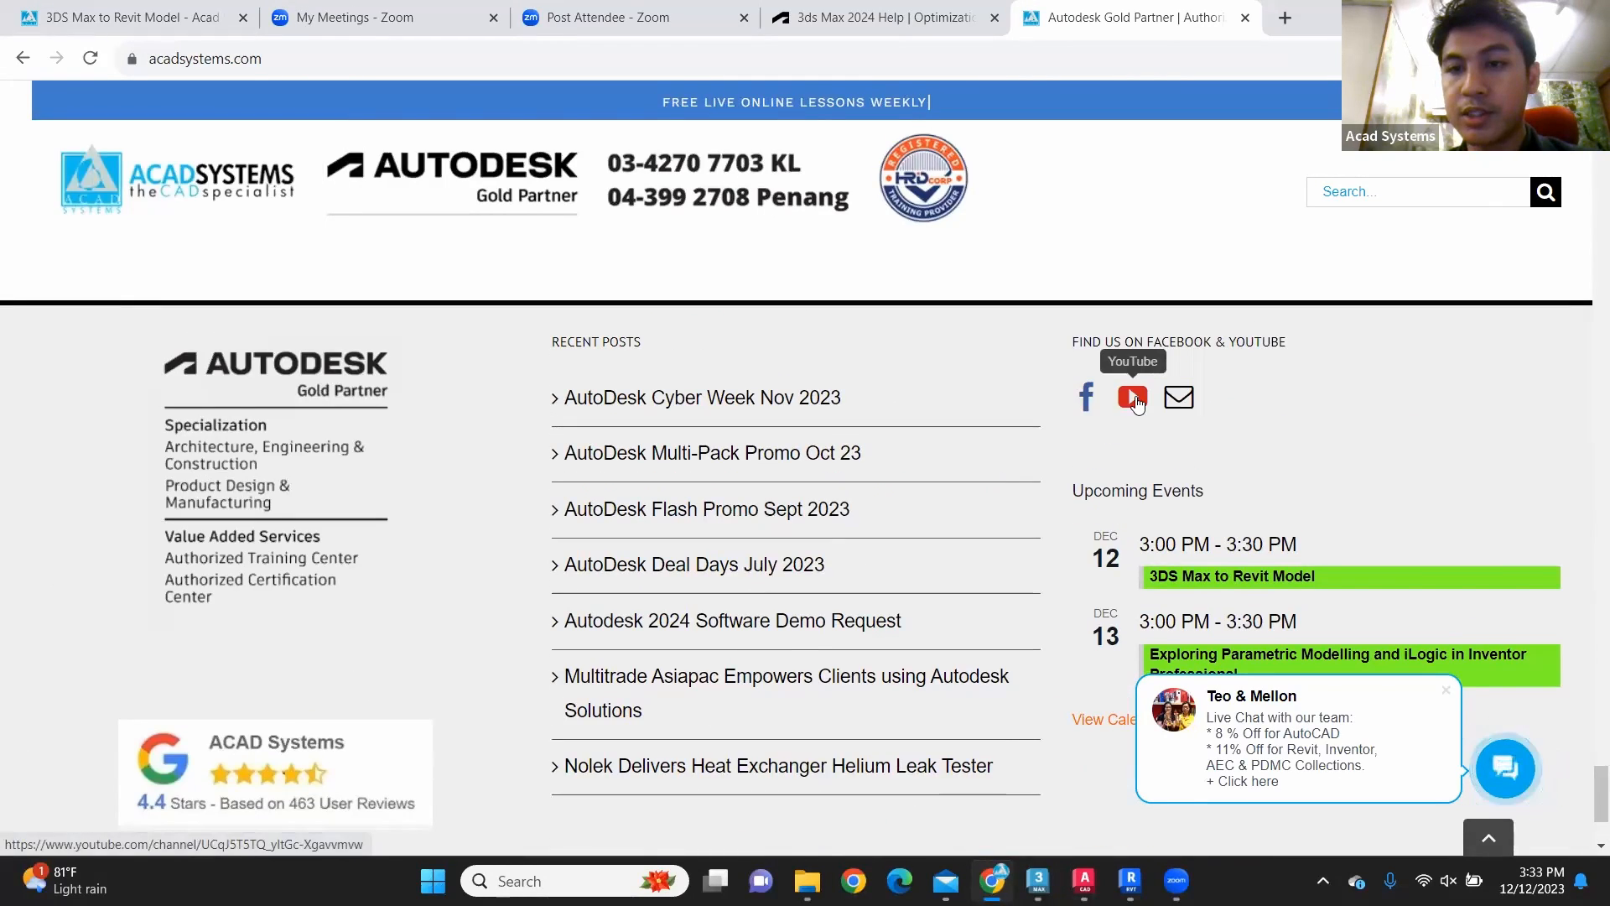
left_click(1134, 398)
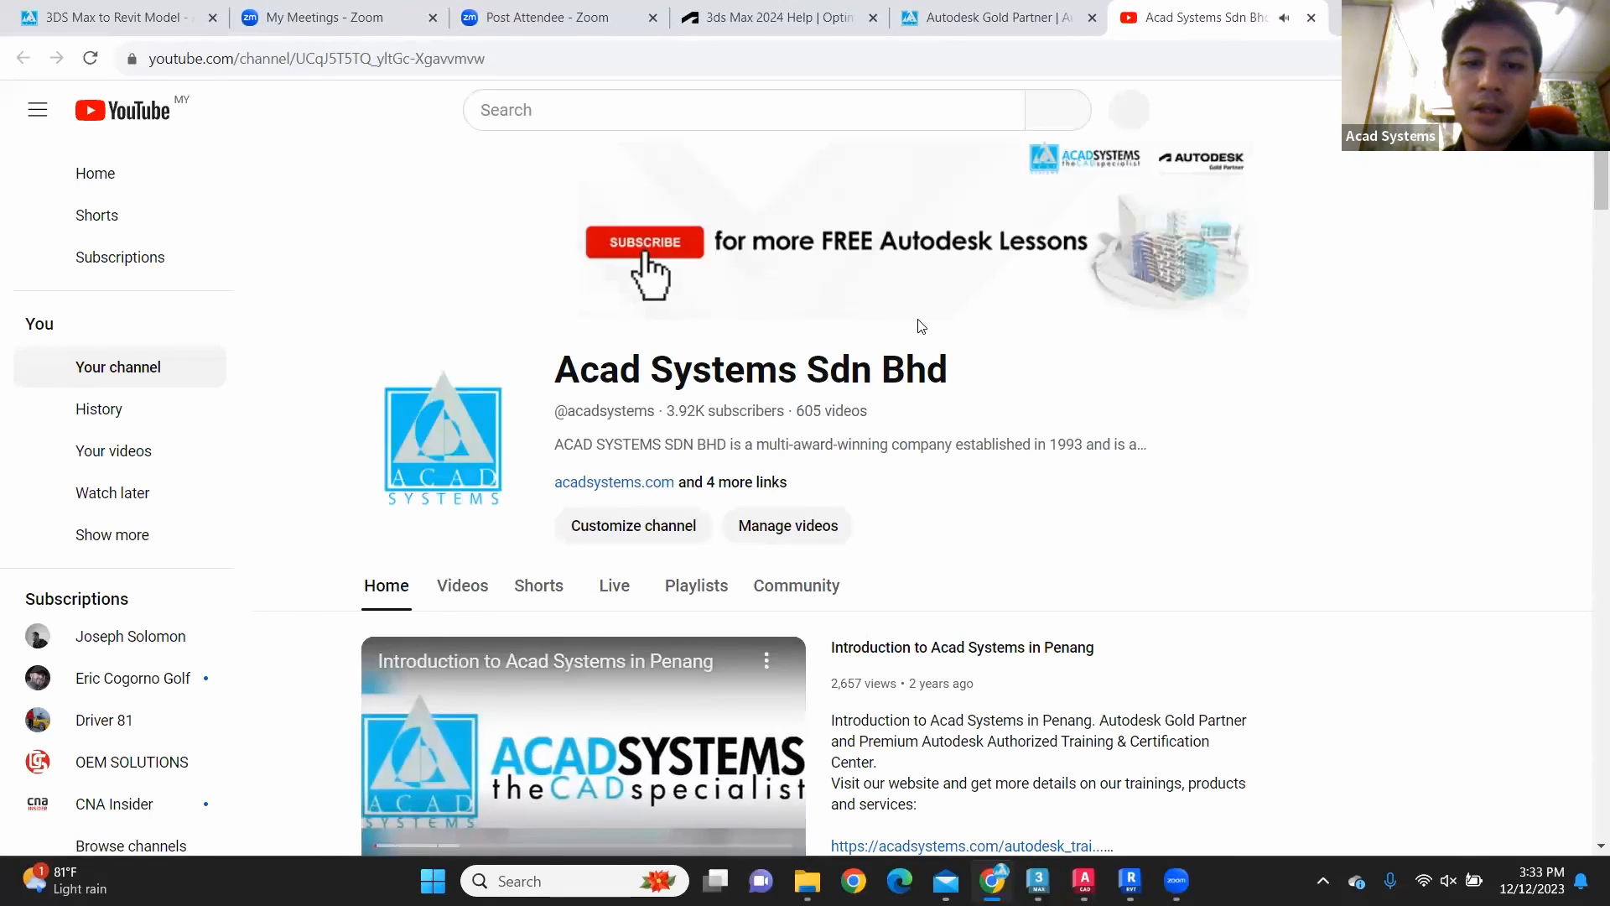
Step: Look through the recommended videos and Shorts on the channel's home page
scroll(920, 326, "down", 2)
scroll(926, 331, "down", 5)
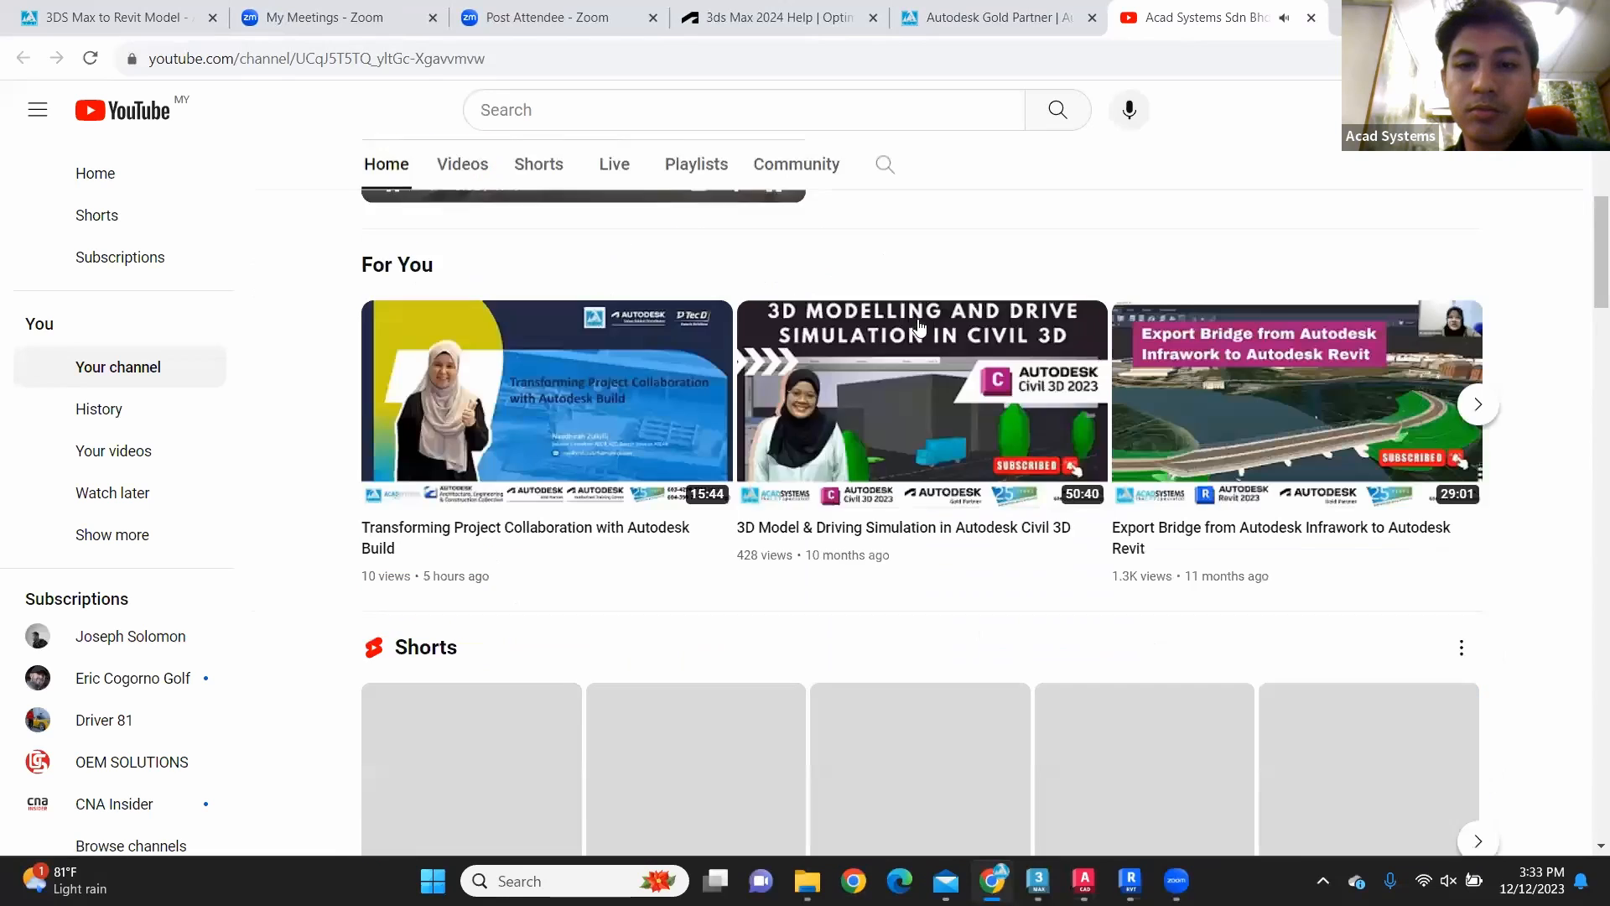
scroll(712, 486, "down", 1)
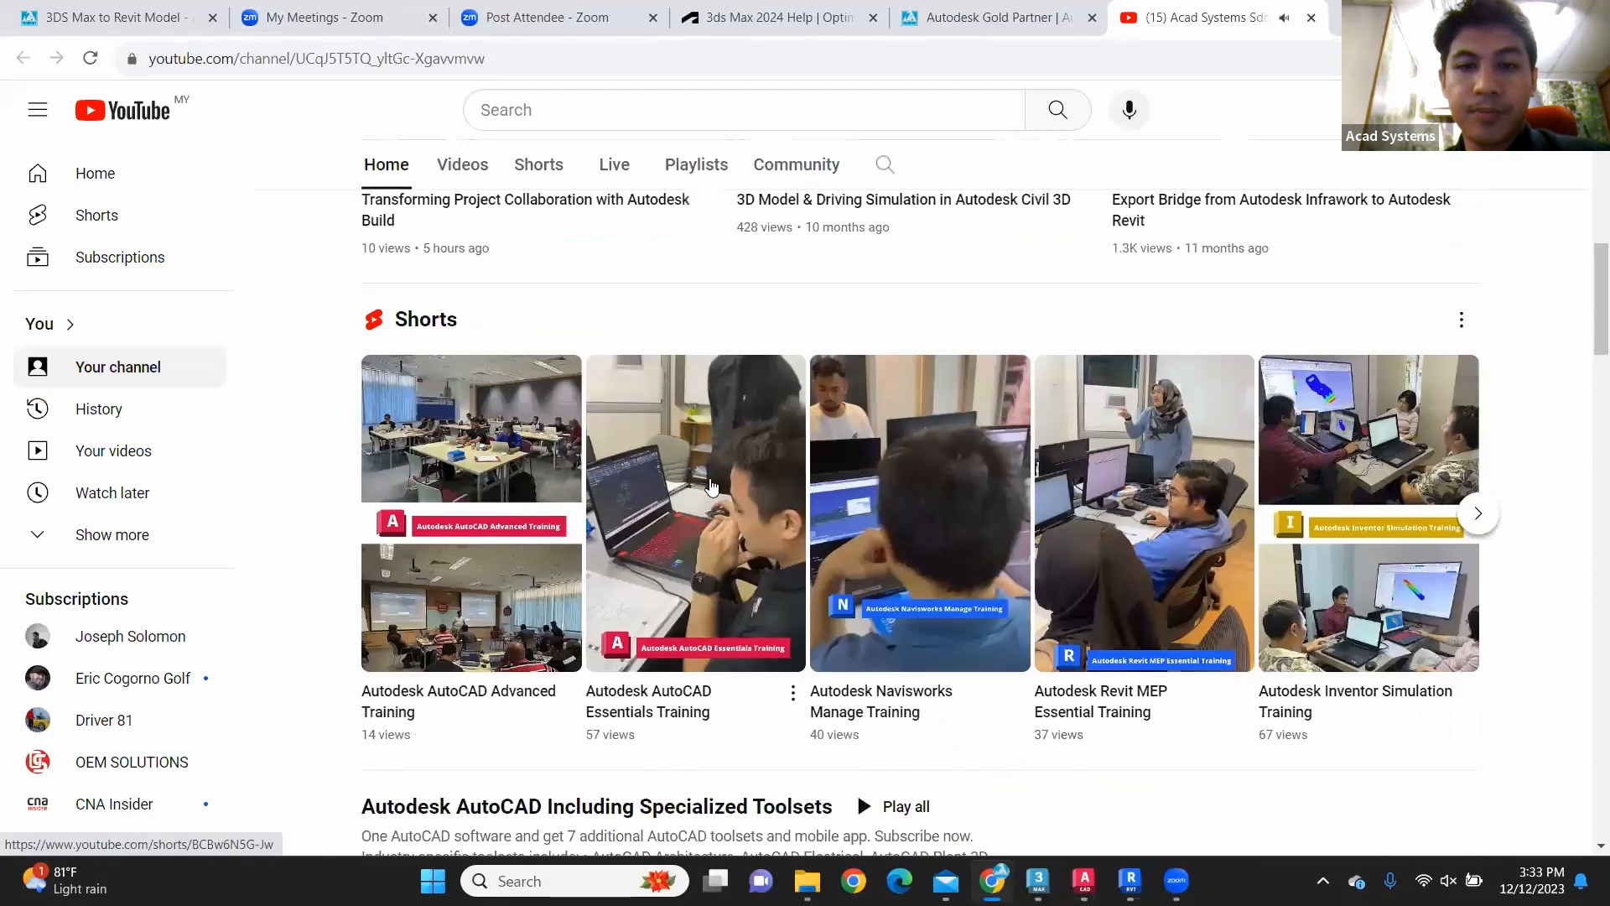
Step: Browse the channel's video sections for AutoCAD, Product Design & Manufacturing, and Architecture, Engineering & Construction
scroll(712, 486, "up", 1)
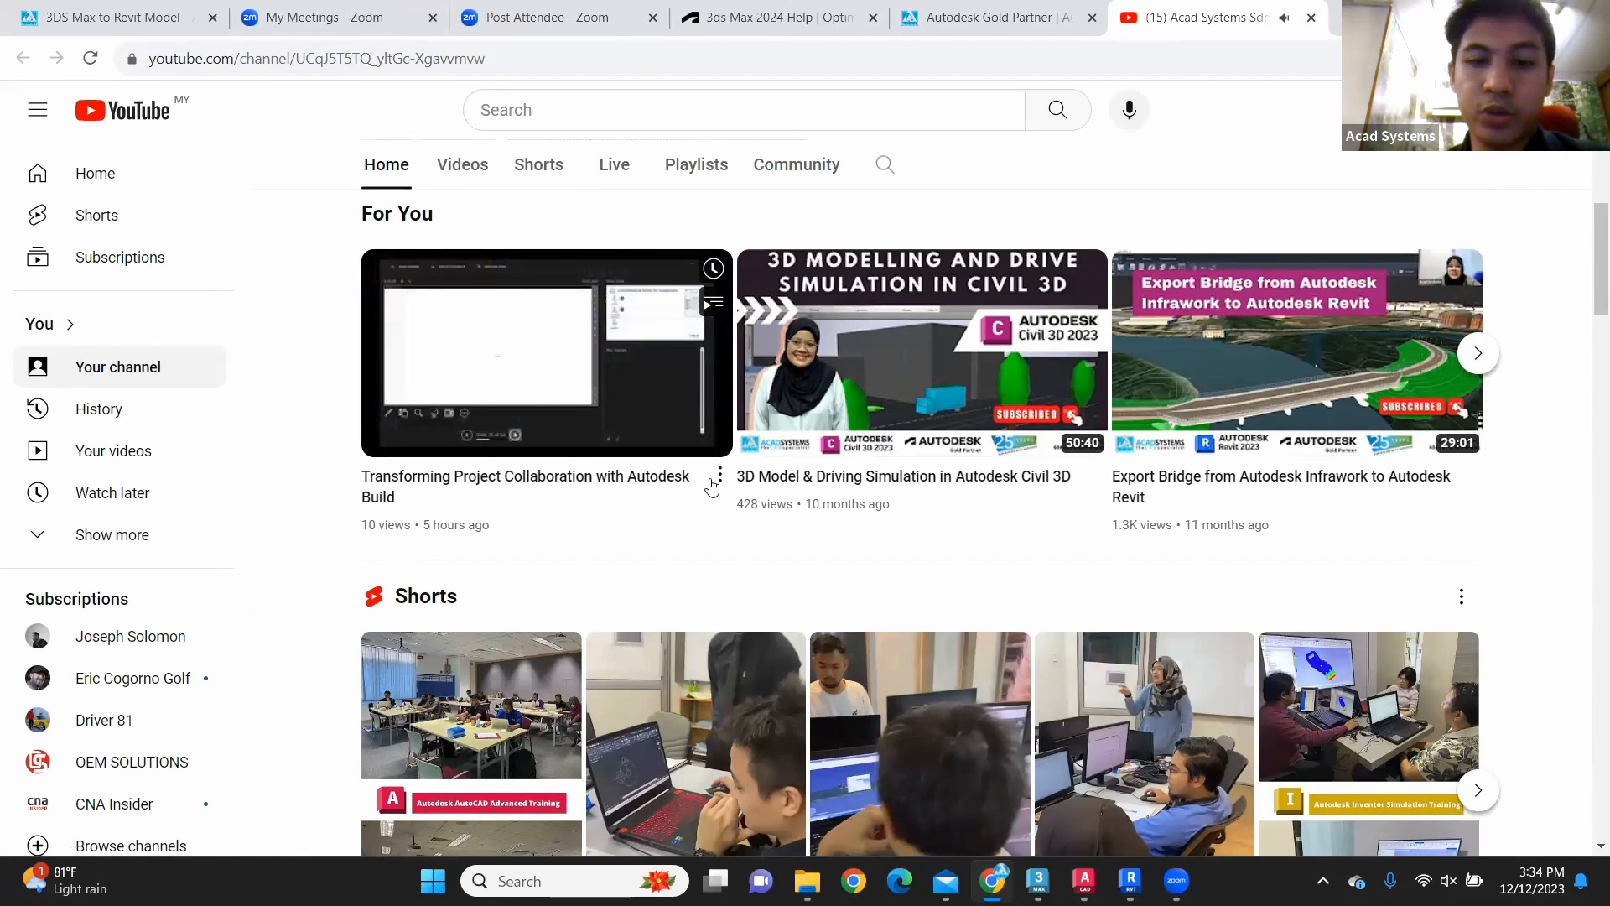
scroll(941, 494, "down", 1)
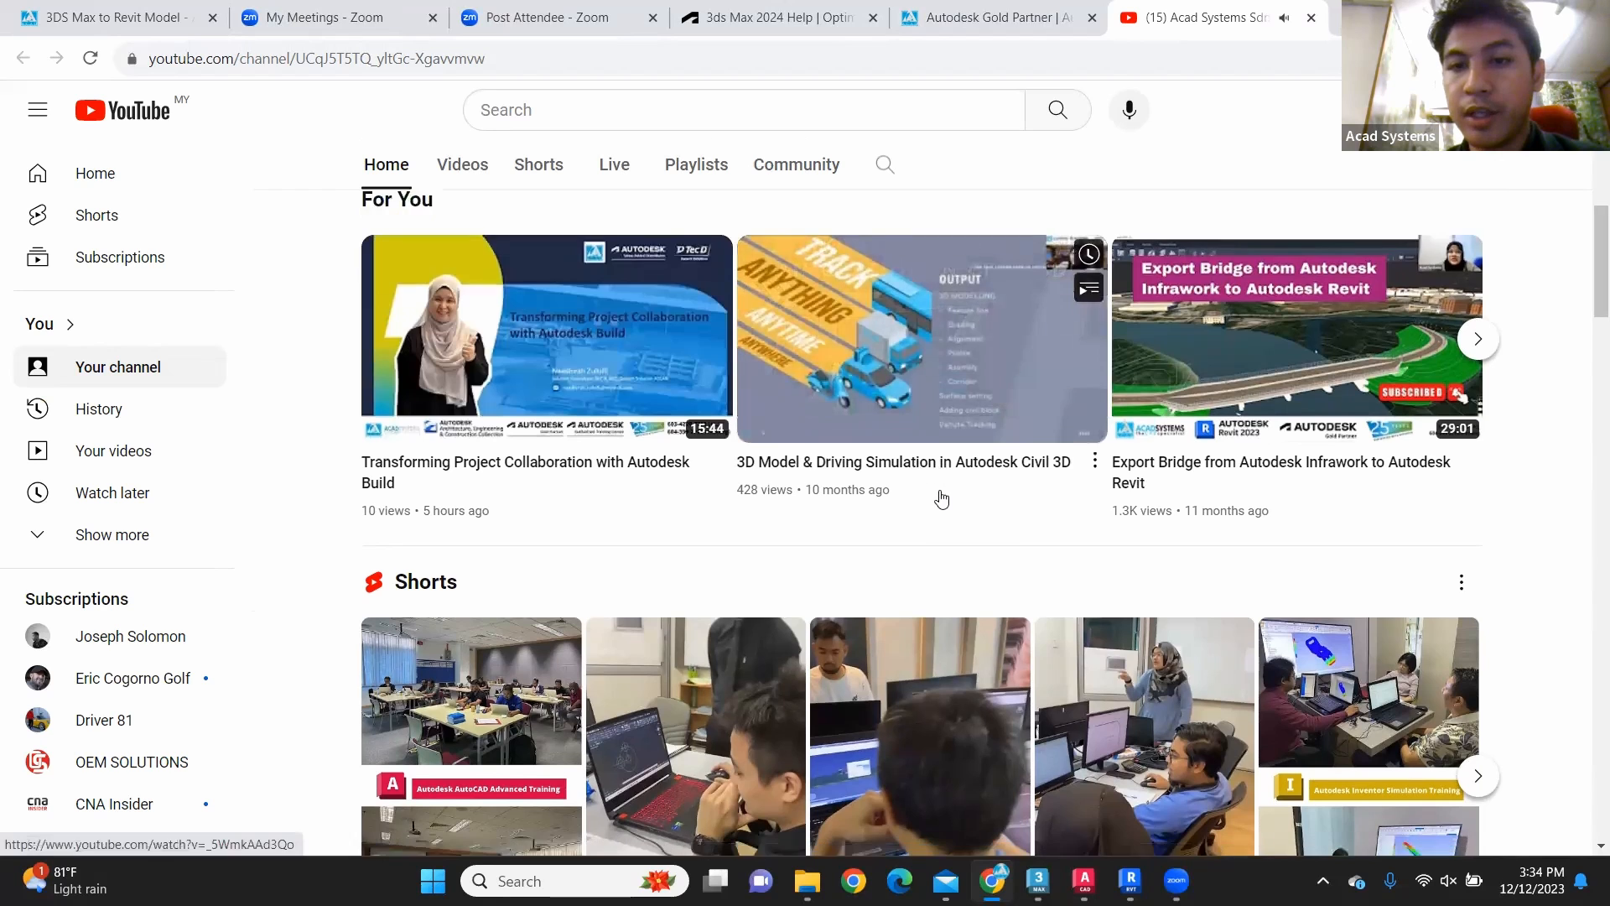
scroll(942, 497, "down", 6)
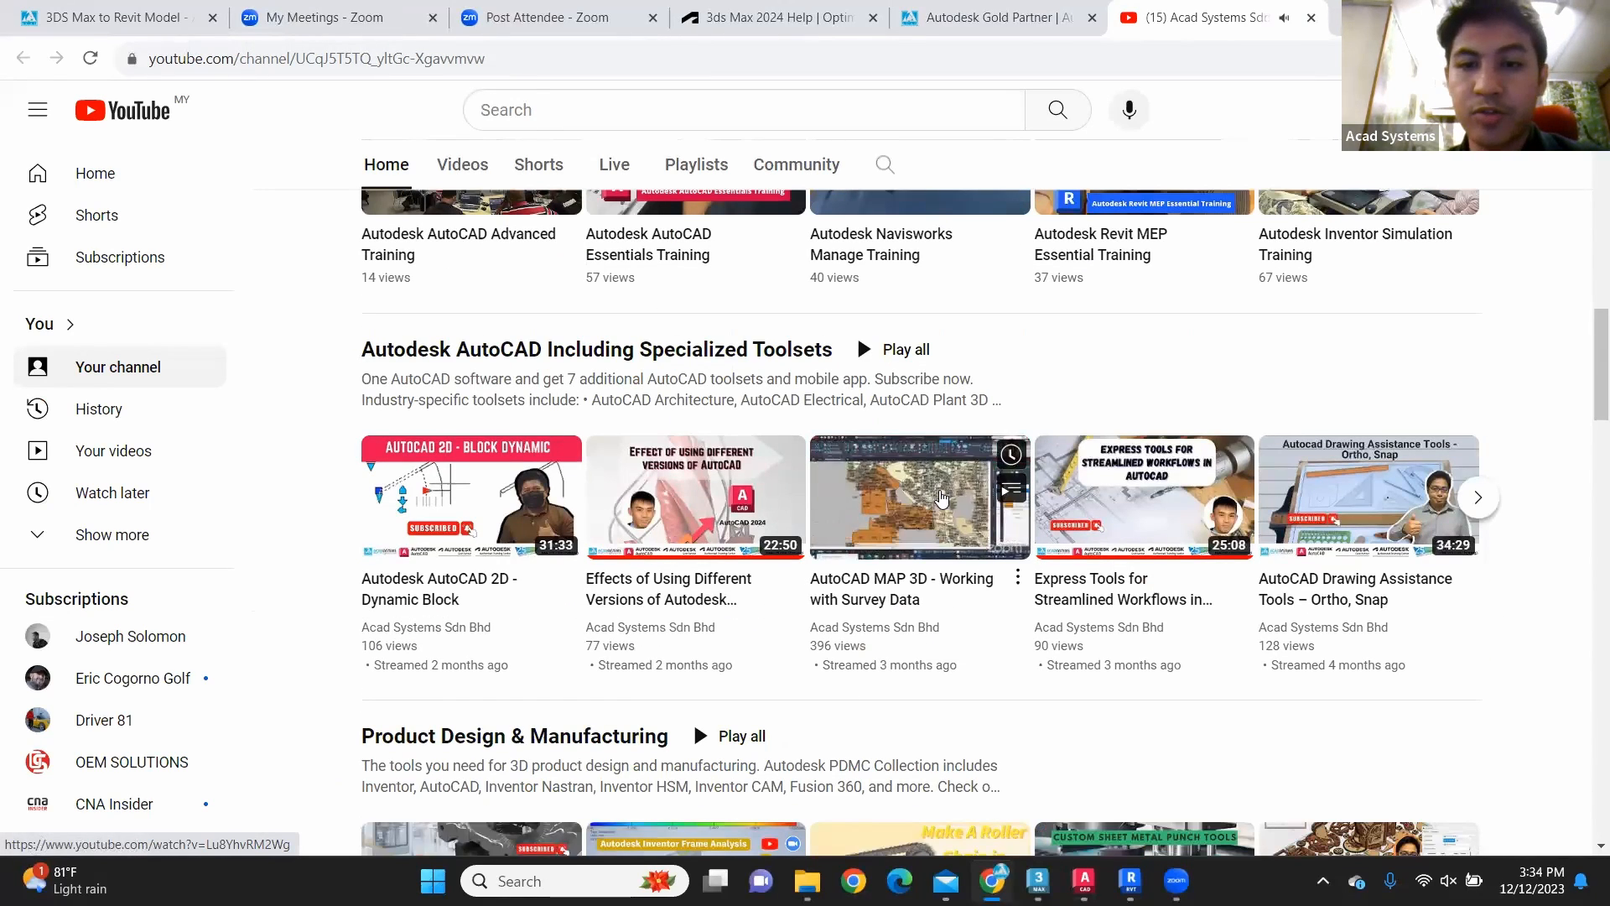
scroll(942, 497, "down", 4)
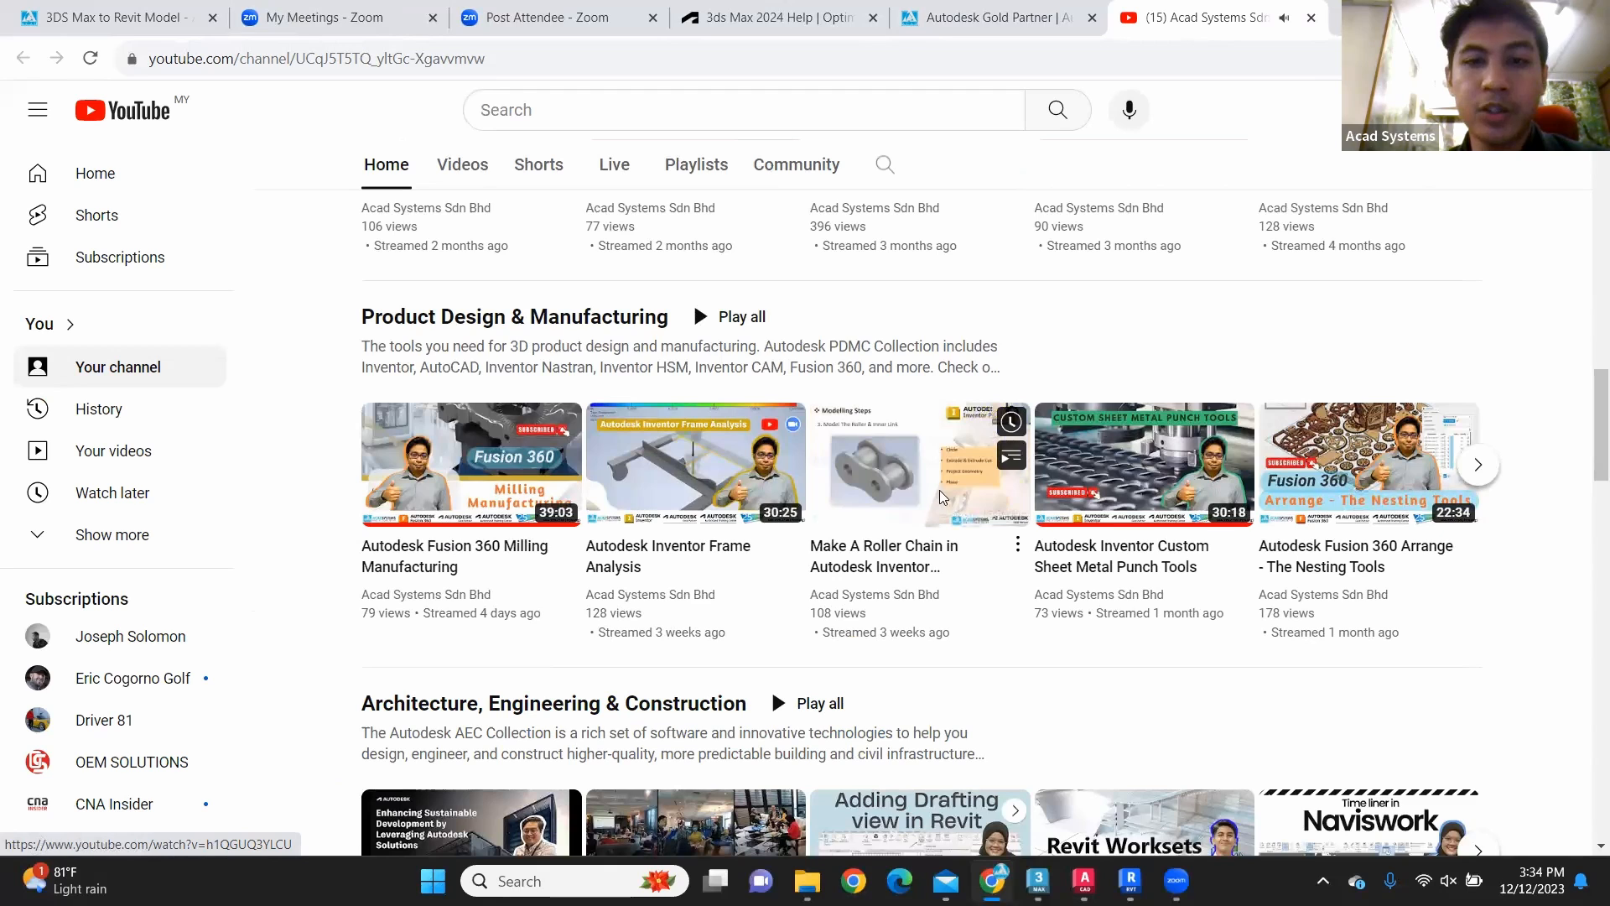
scroll(942, 496, "down", 2)
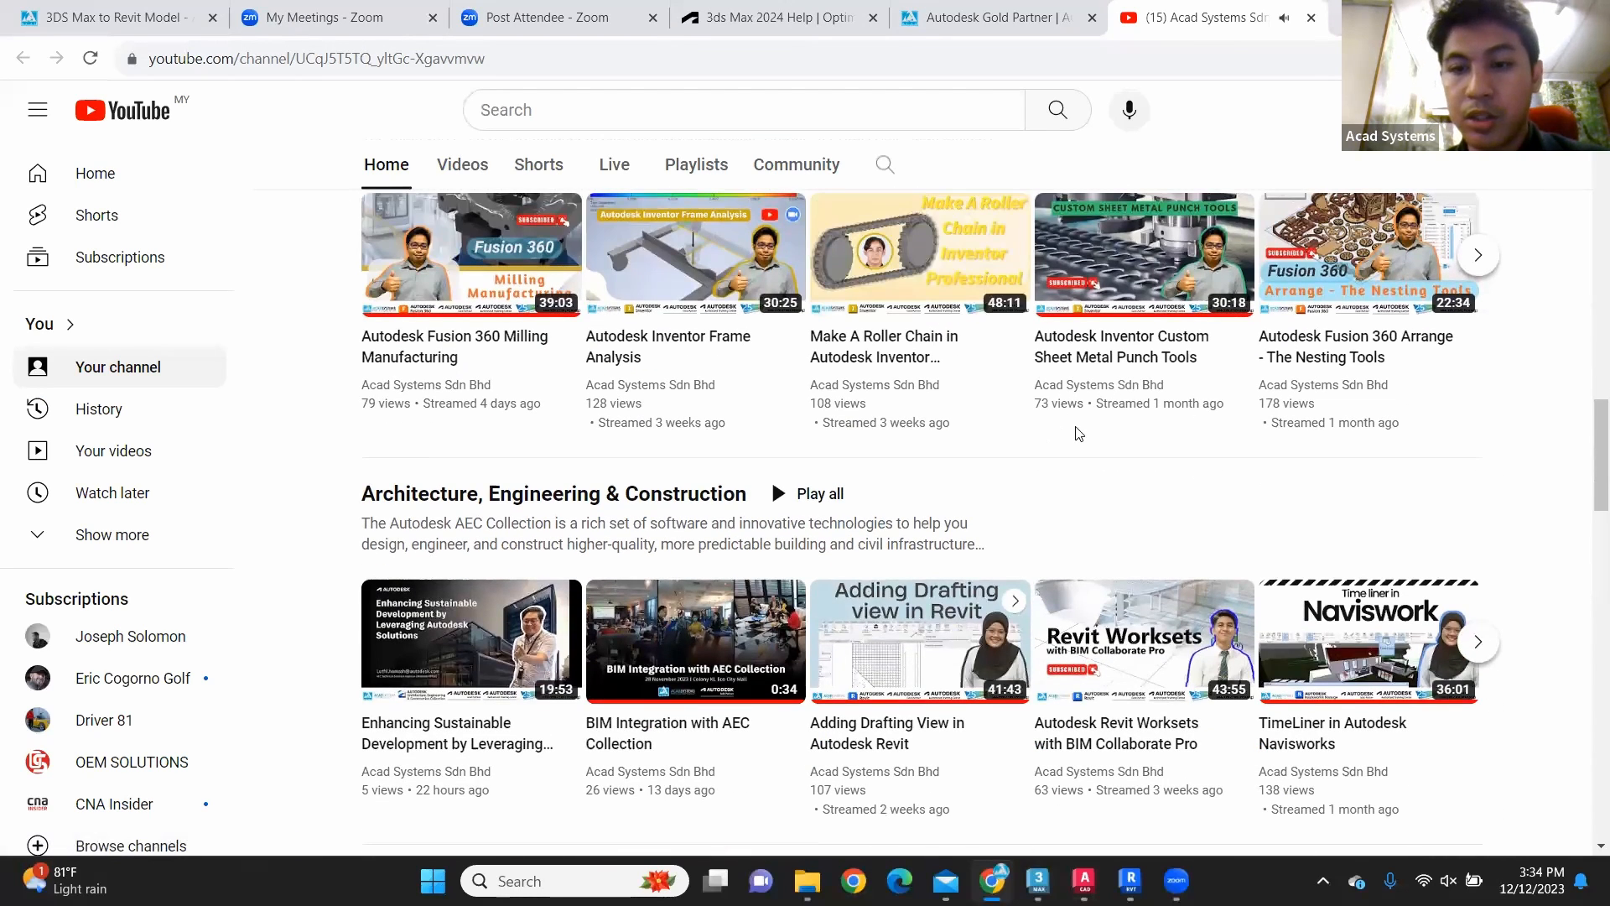
scroll(1078, 434, "down", 2)
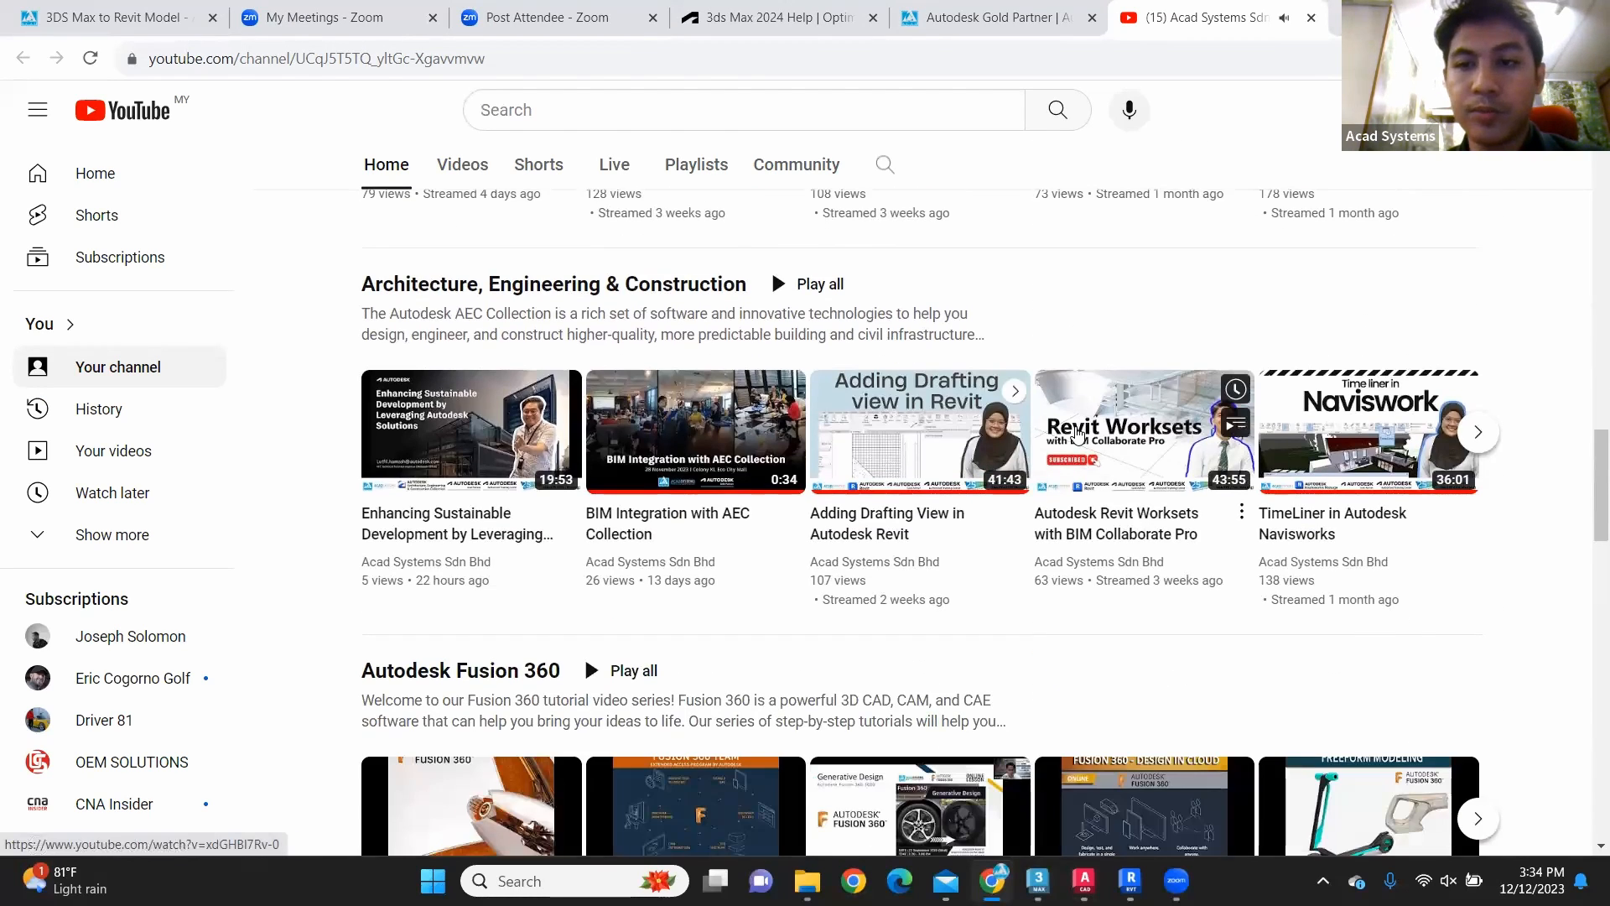
scroll(1037, 468, "up", 11)
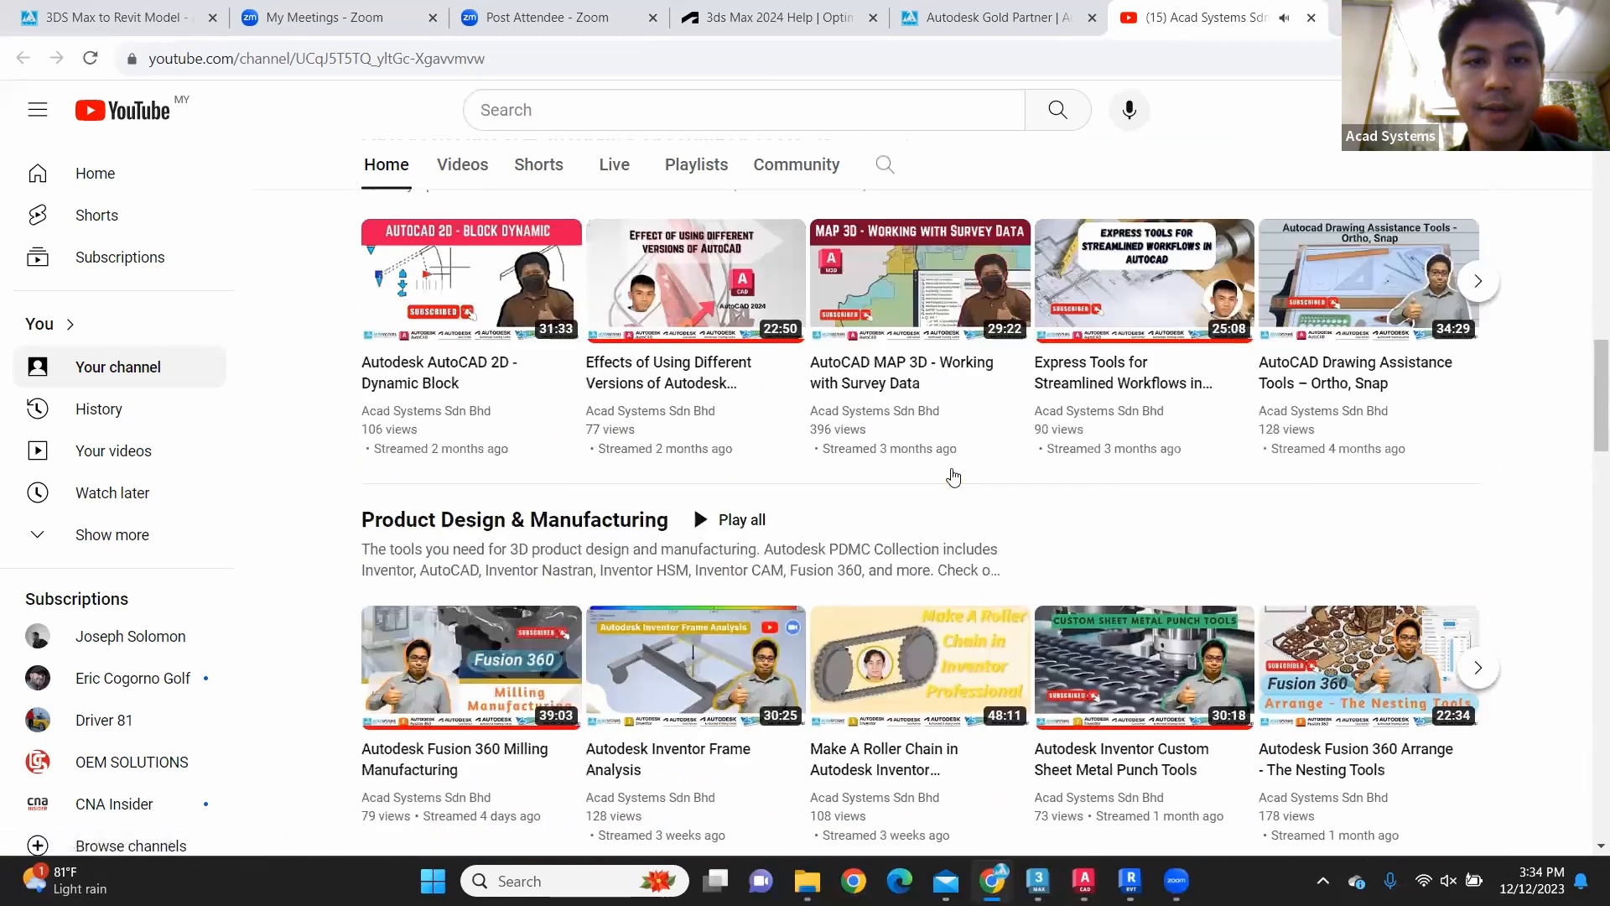
scroll(940, 493, "up", 2)
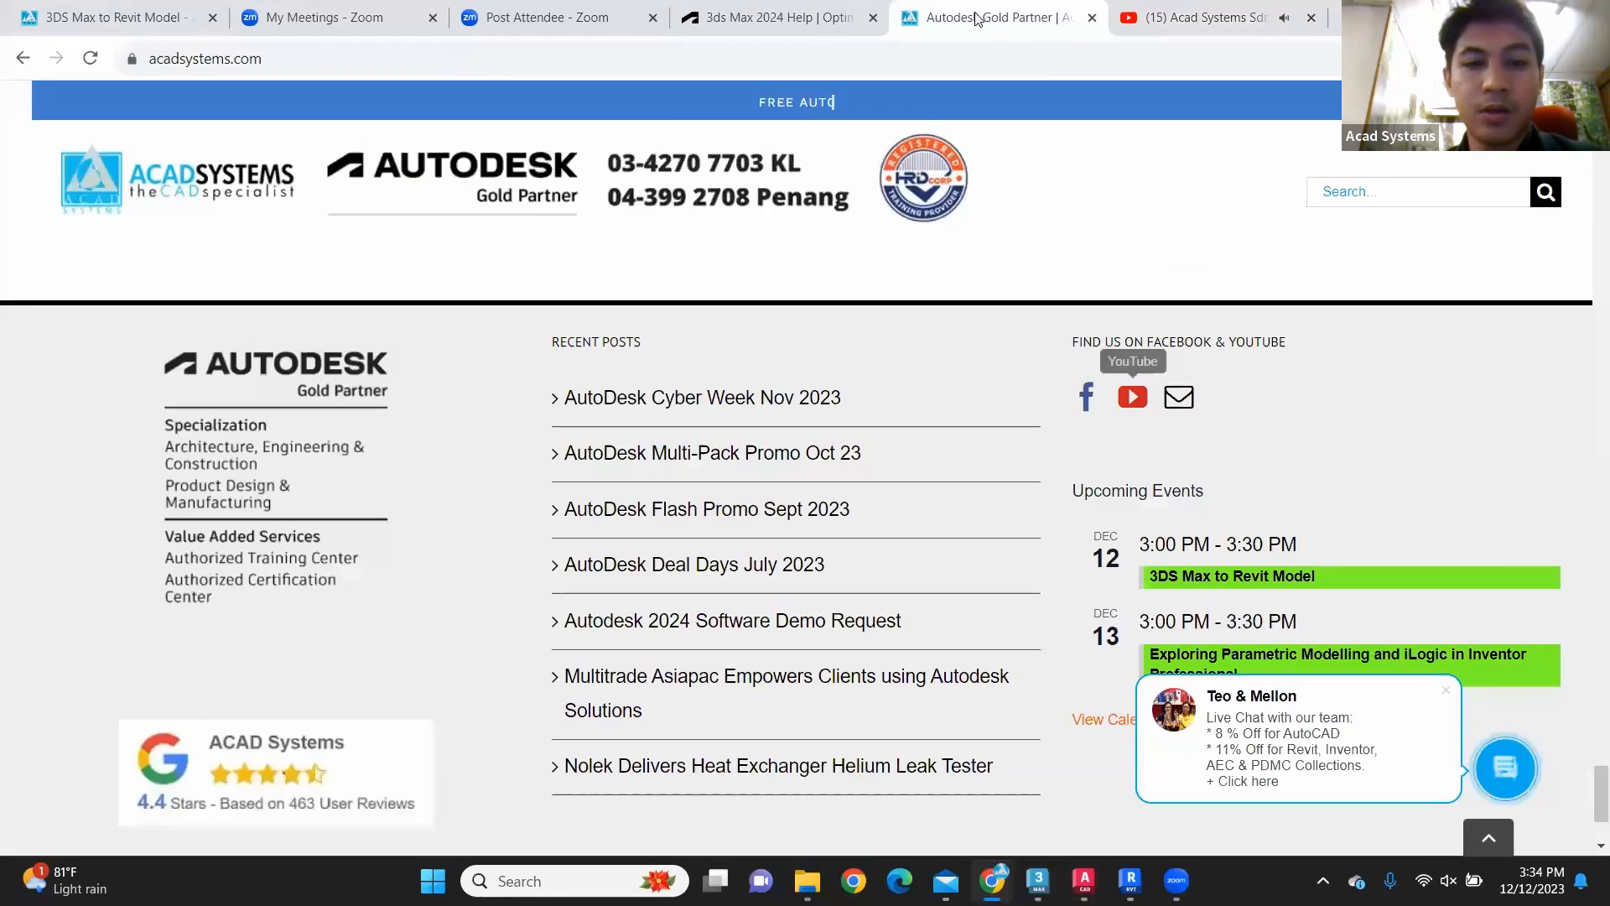
Step: Return to the Acad Systems website and view the 2023 training schedule for Penang on its home page
left_click(994, 16)
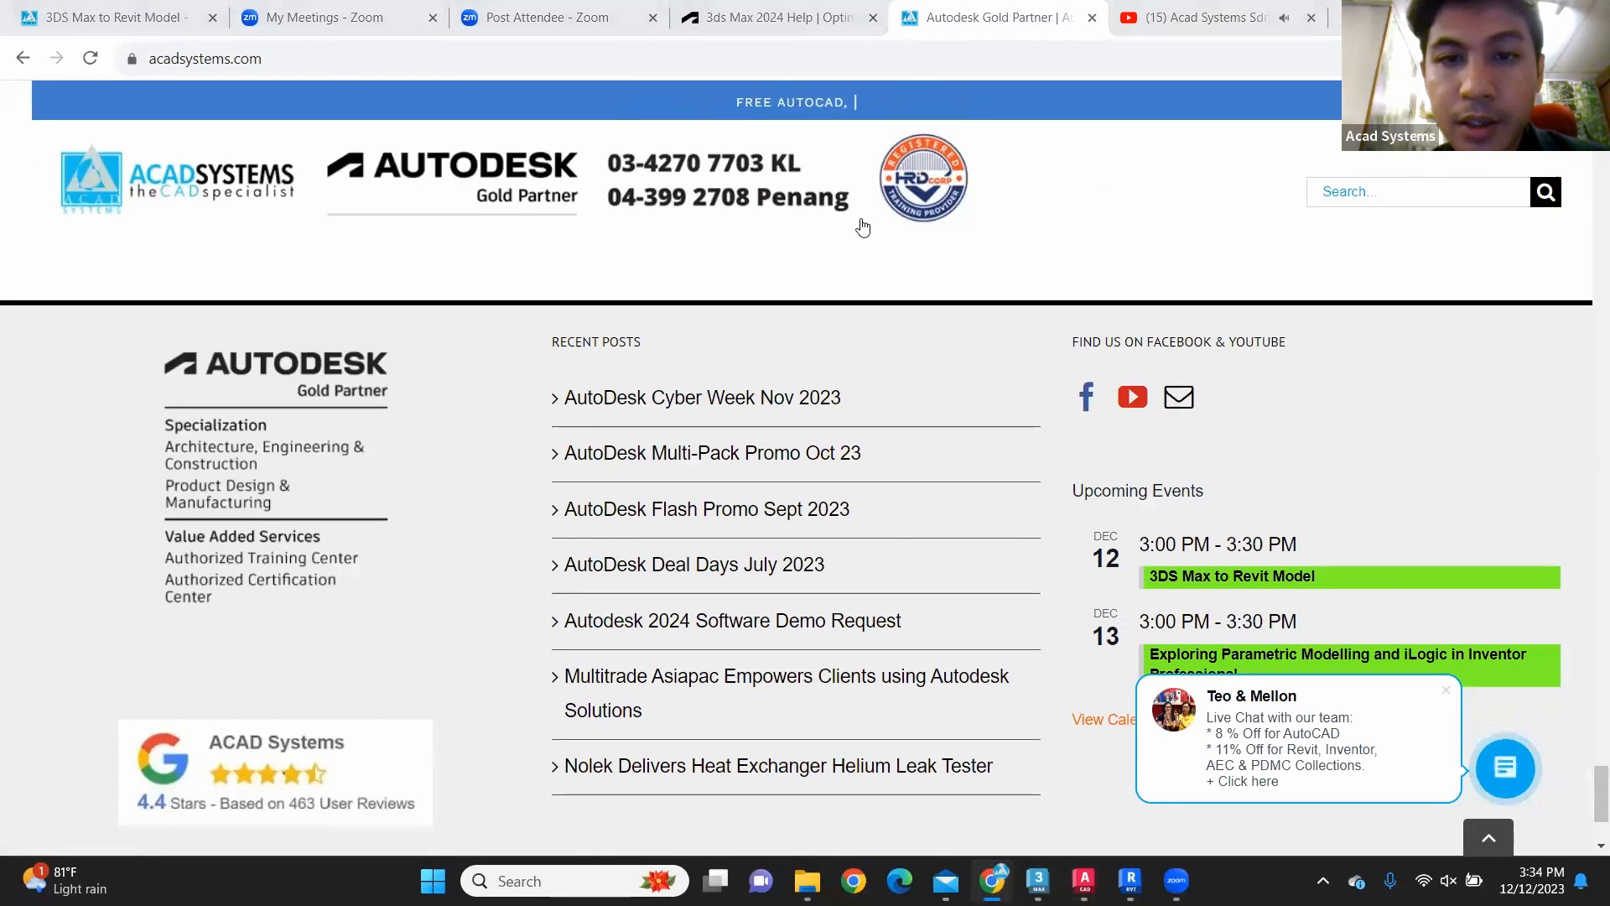
scroll(937, 702, "up", 10)
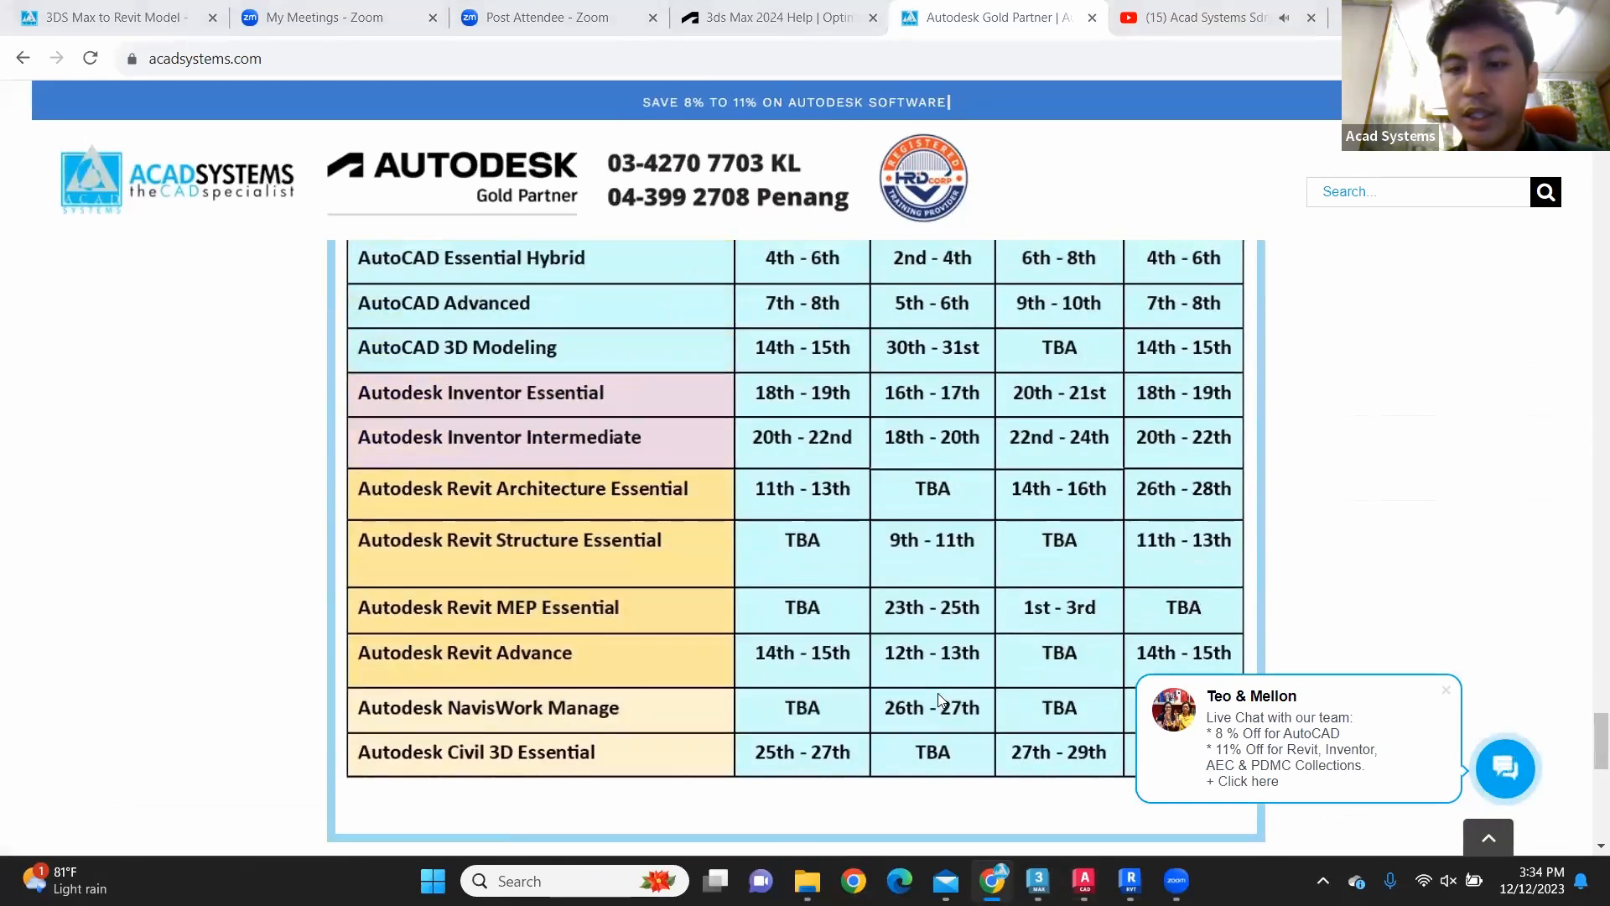
scroll(940, 701, "up", 2)
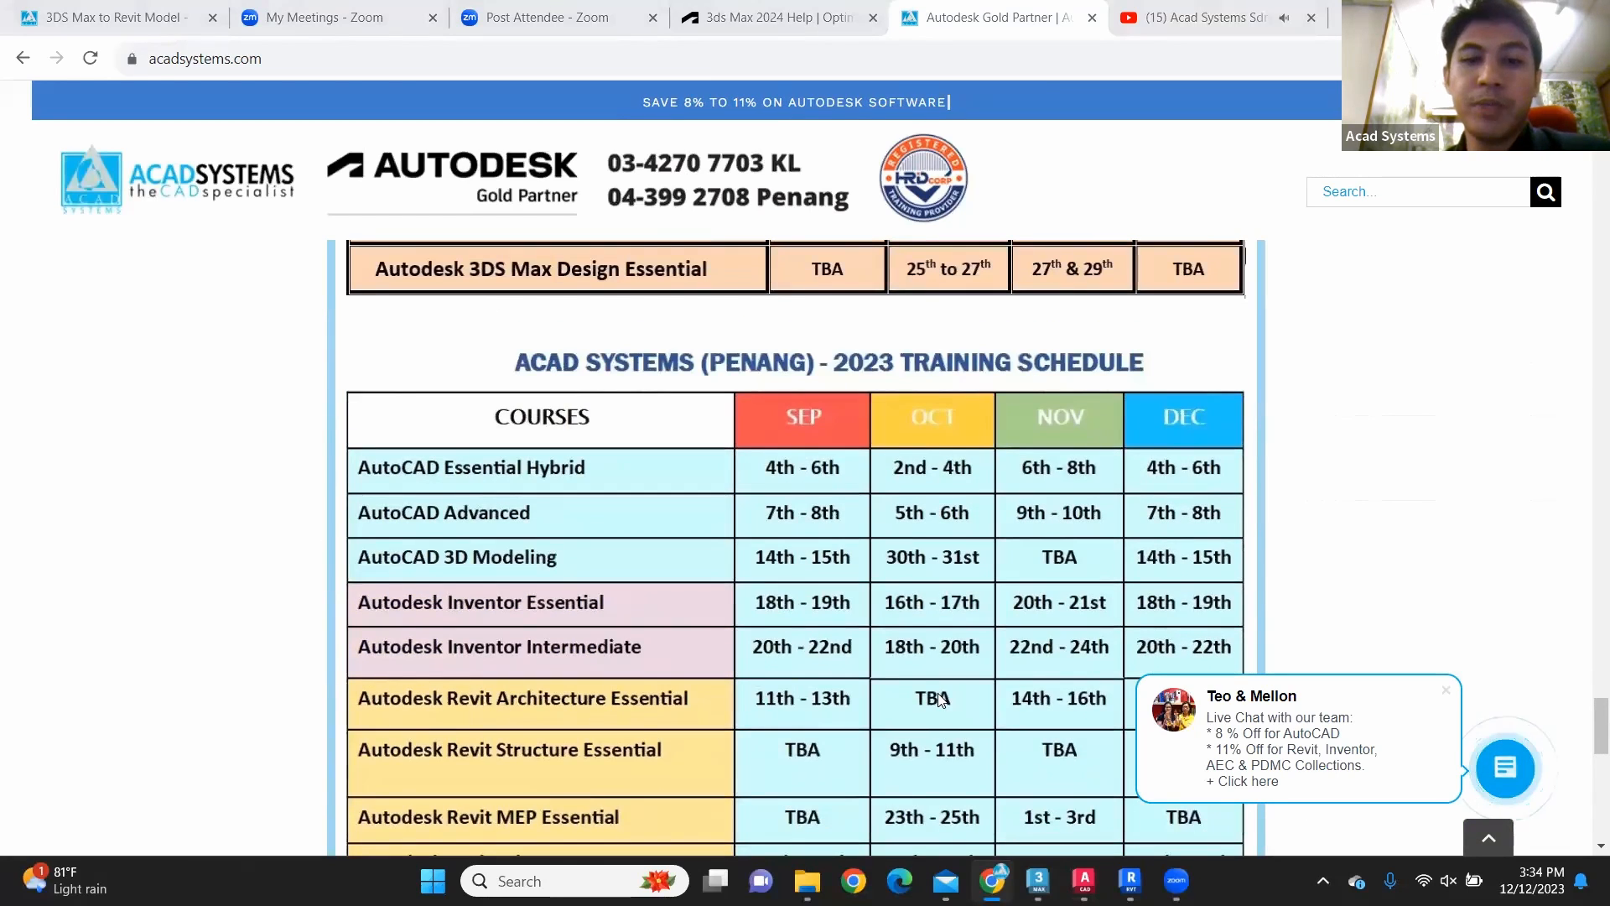